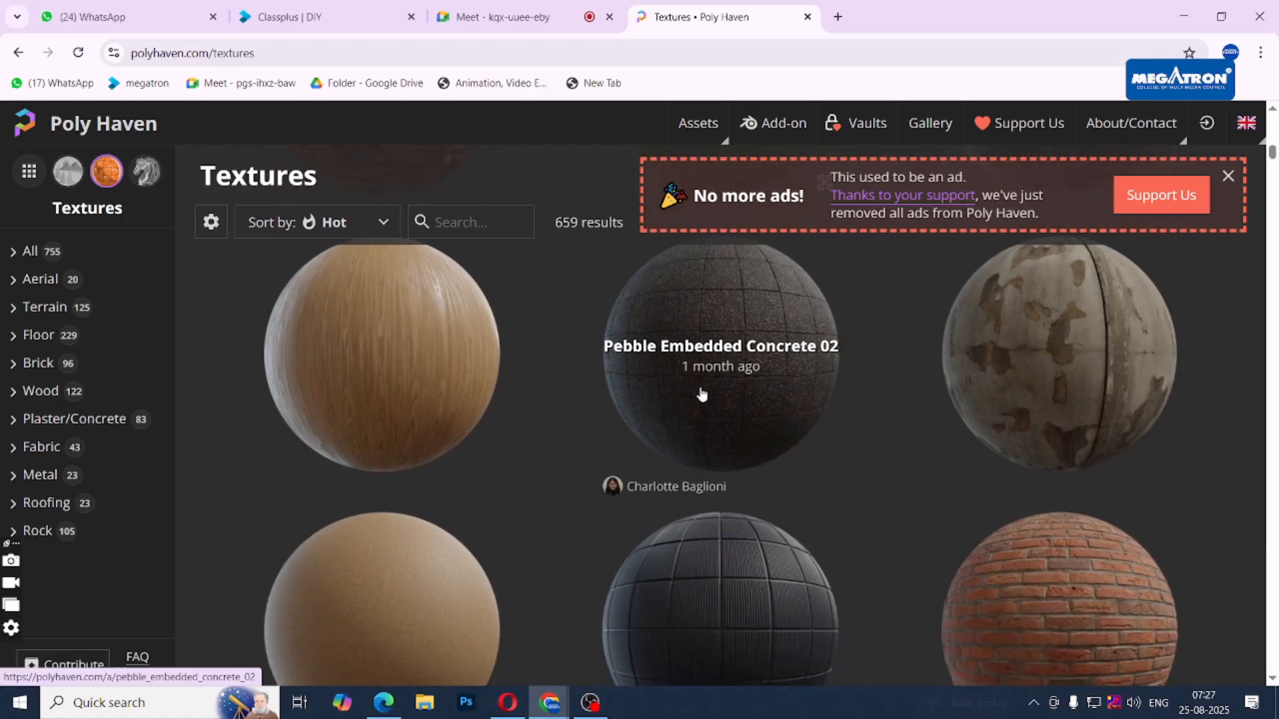
# Browse the full Poly Haven texture library to examine the wood, brick, rock, tile and concrete materials on offer.
pyautogui.scroll(-1, 434, 271)
pyautogui.scroll(-10, 453, 300)
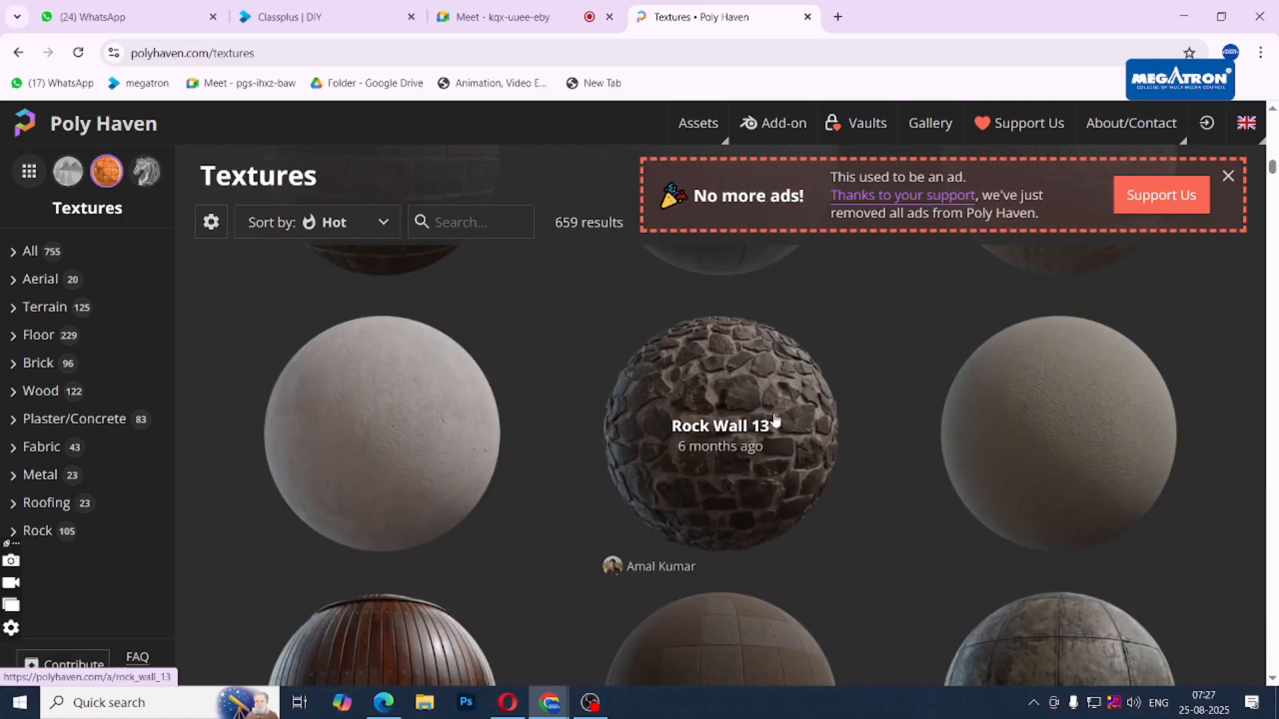
pyautogui.scroll(-10, 751, 416)
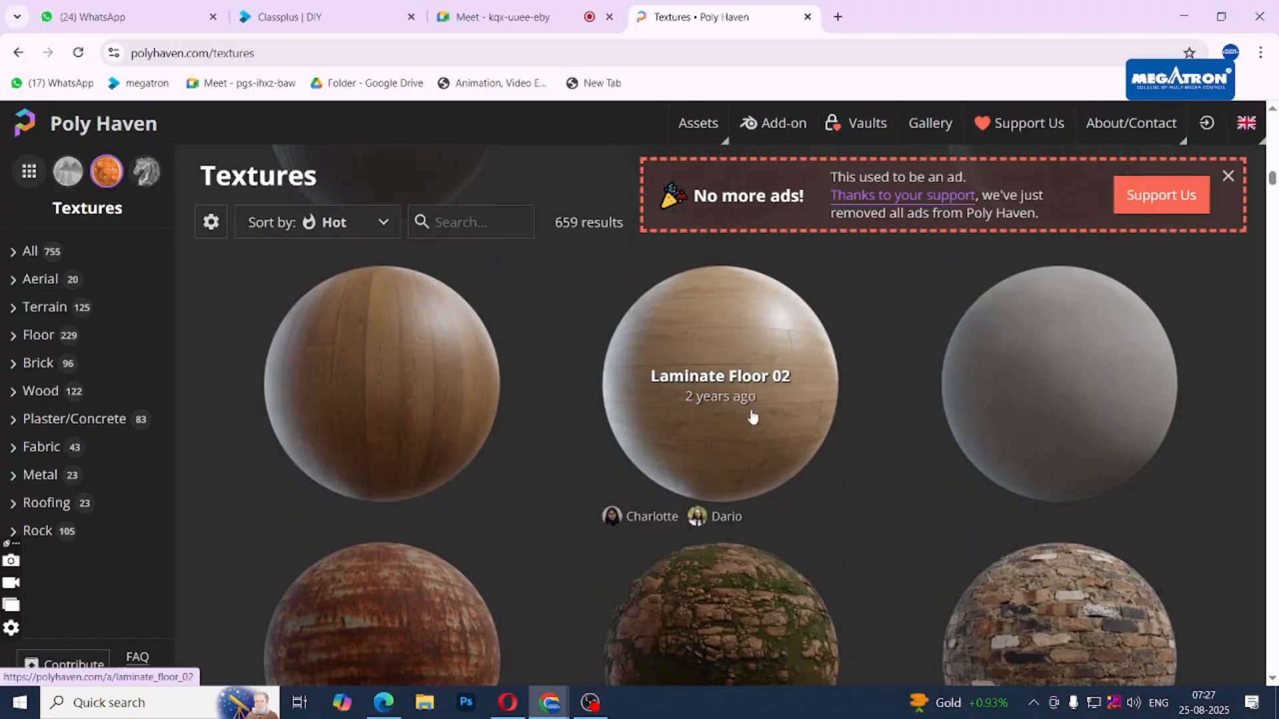
pyautogui.scroll(-10, 751, 416)
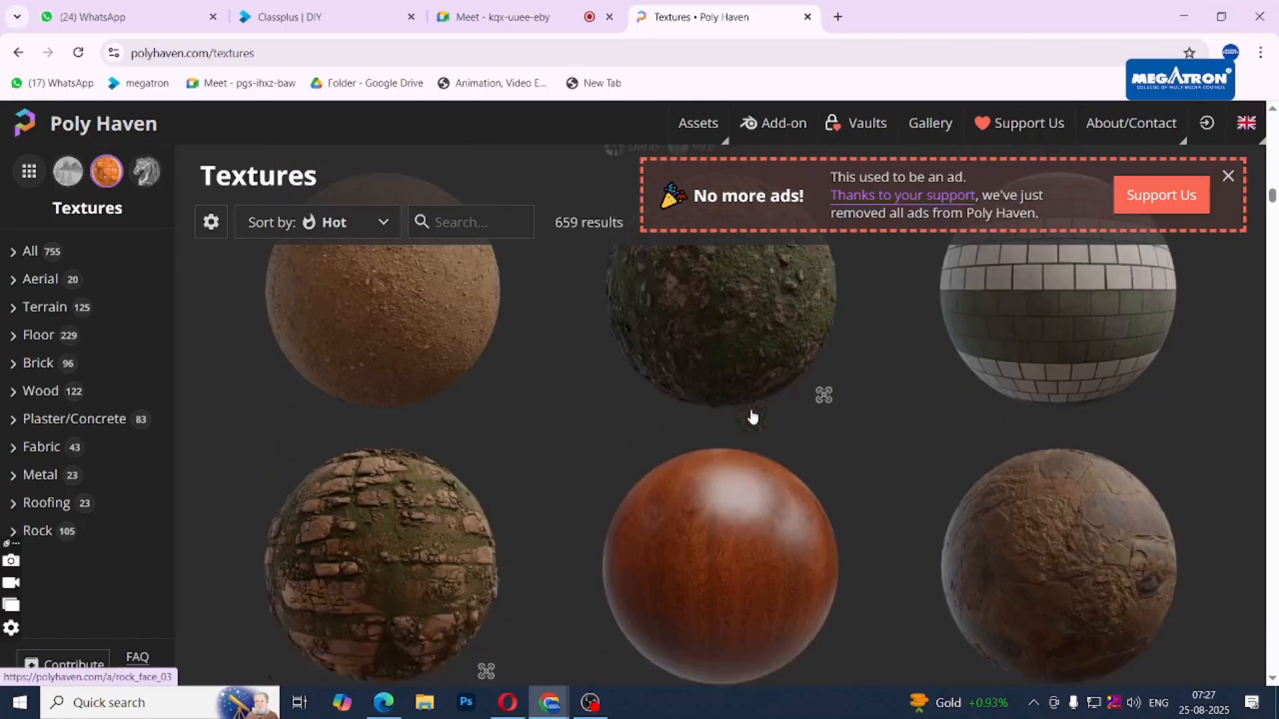
pyautogui.scroll(-5, 751, 417)
pyautogui.scroll(3, 779, 414)
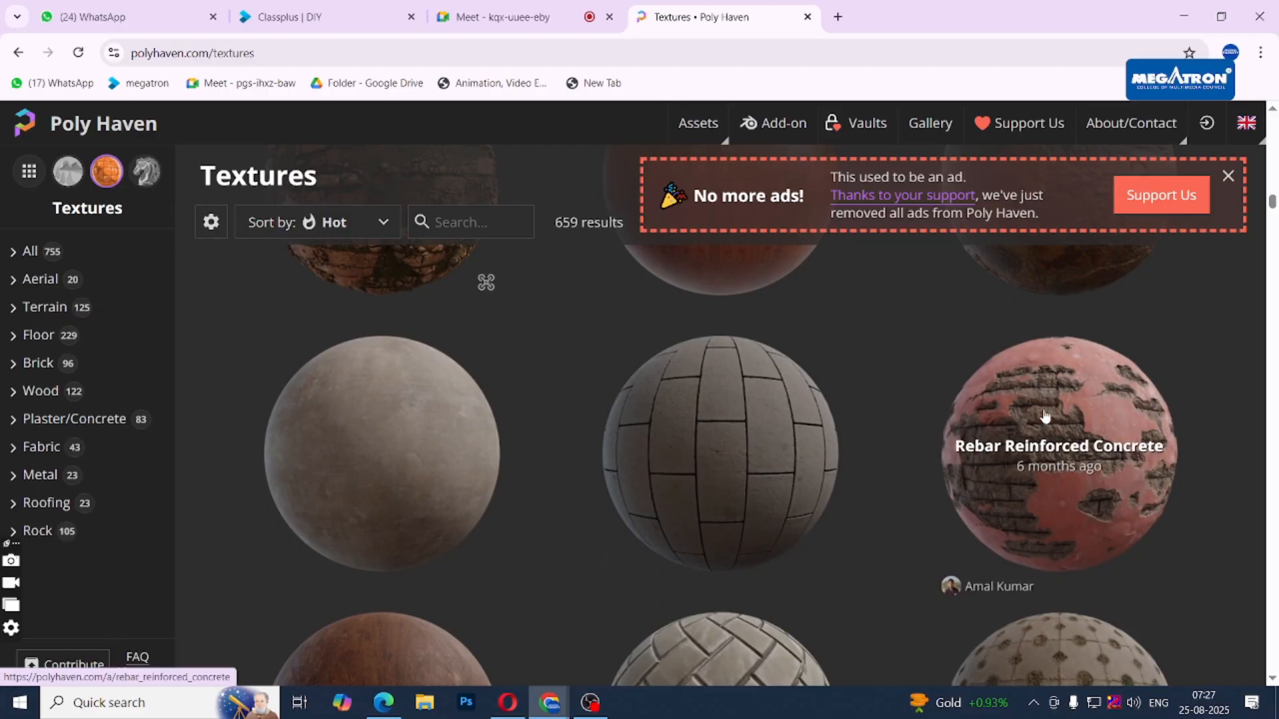
pyautogui.scroll(5, 1103, 430)
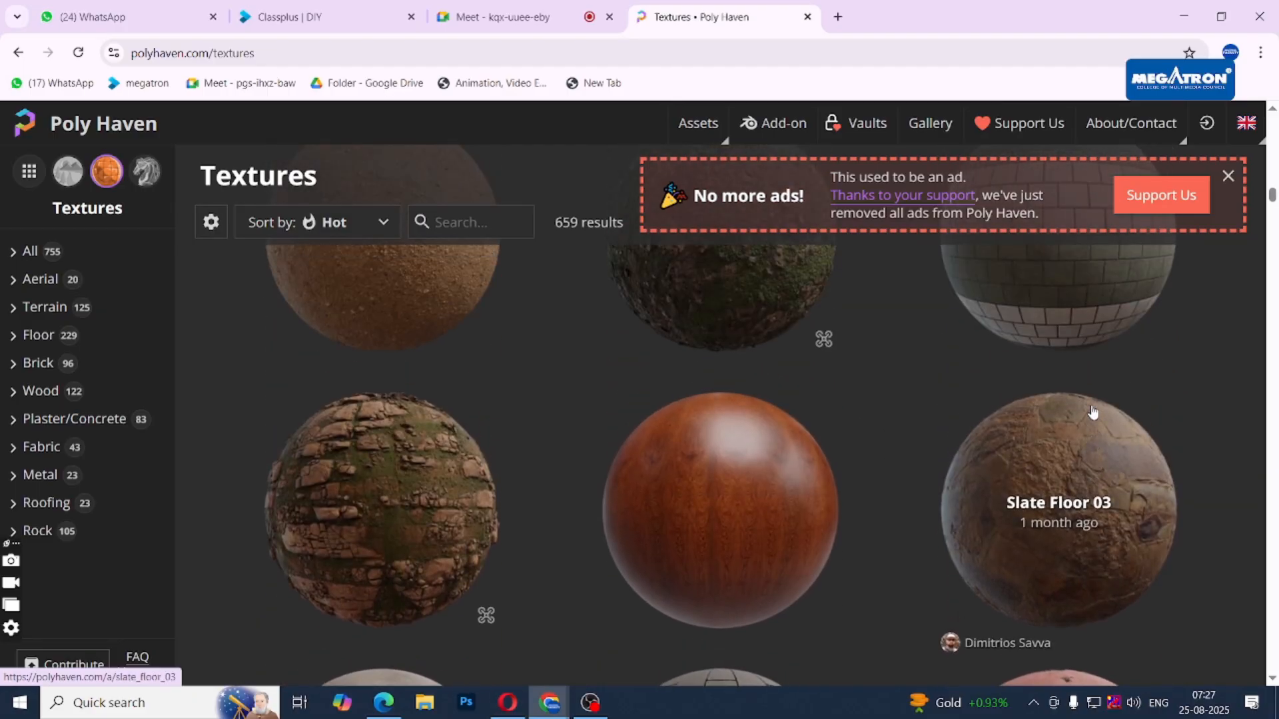
pyautogui.scroll(4, 1093, 413)
pyautogui.scroll(-2, 1093, 413)
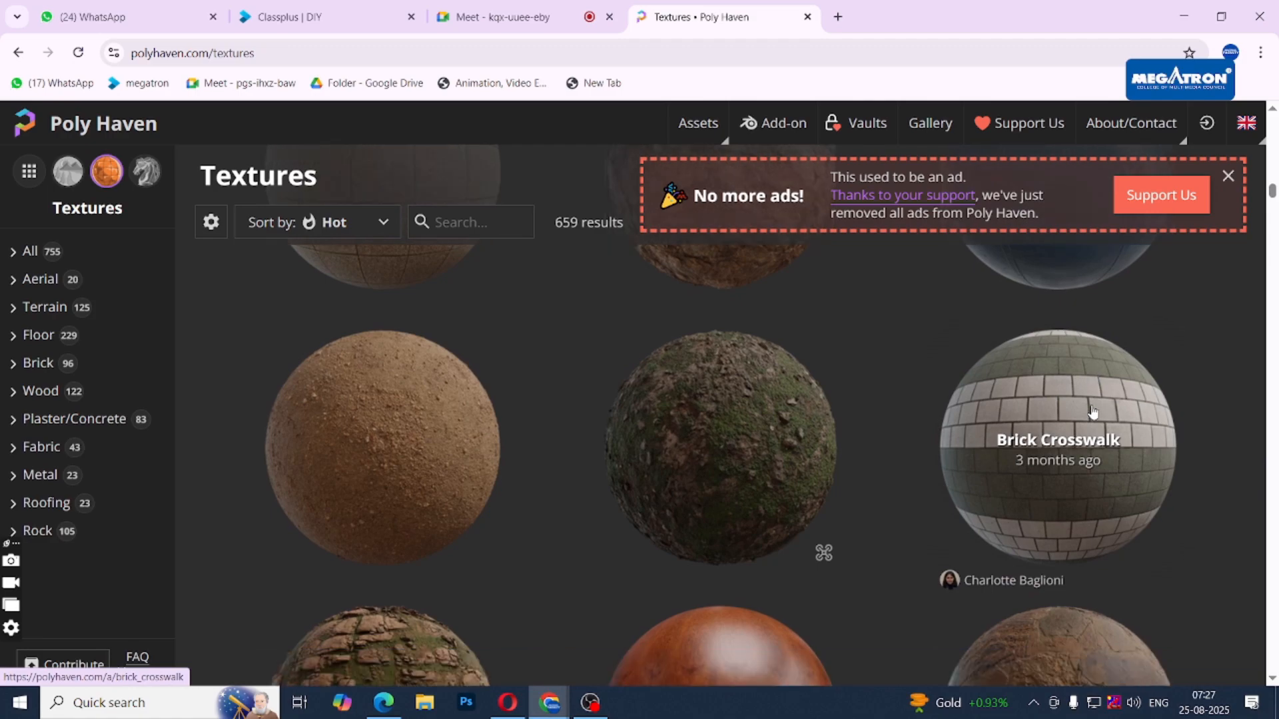
pyautogui.scroll(-3, 753, 459)
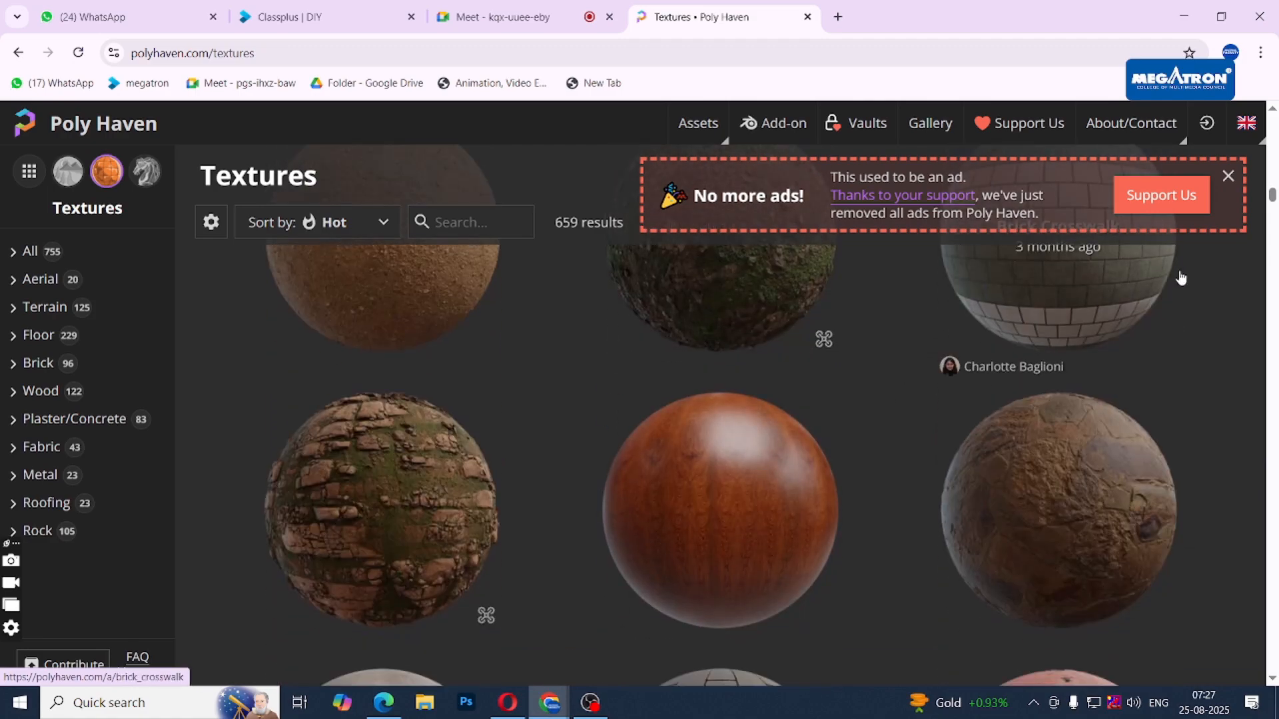
pyautogui.scroll(-2, 757, 452)
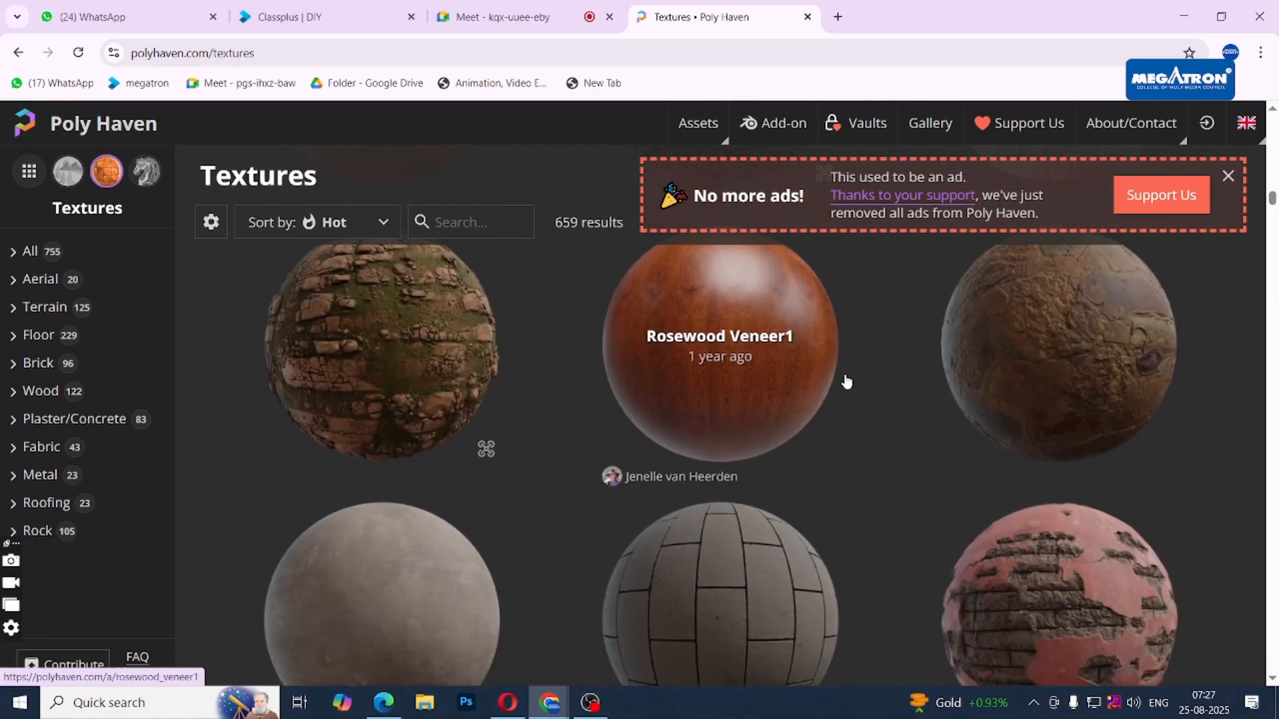
pyautogui.scroll(-7, 775, 376)
pyautogui.scroll(-3, 776, 377)
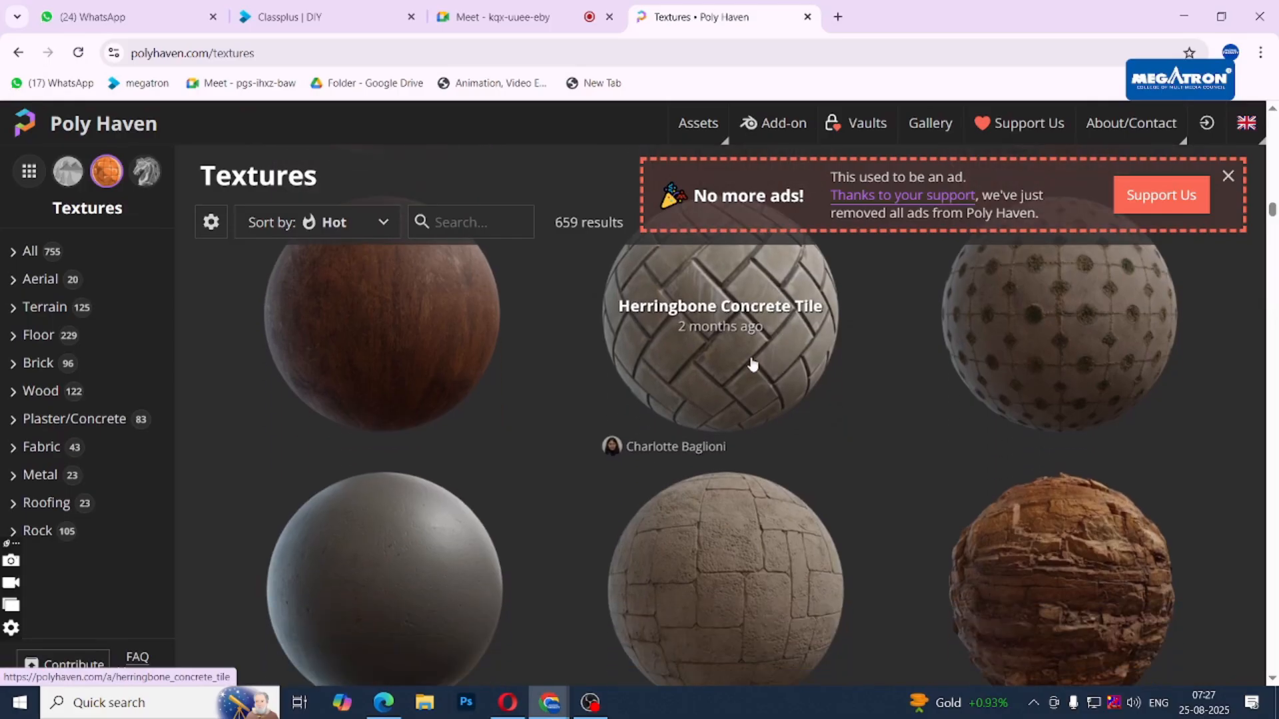
pyautogui.scroll(-15, 762, 319)
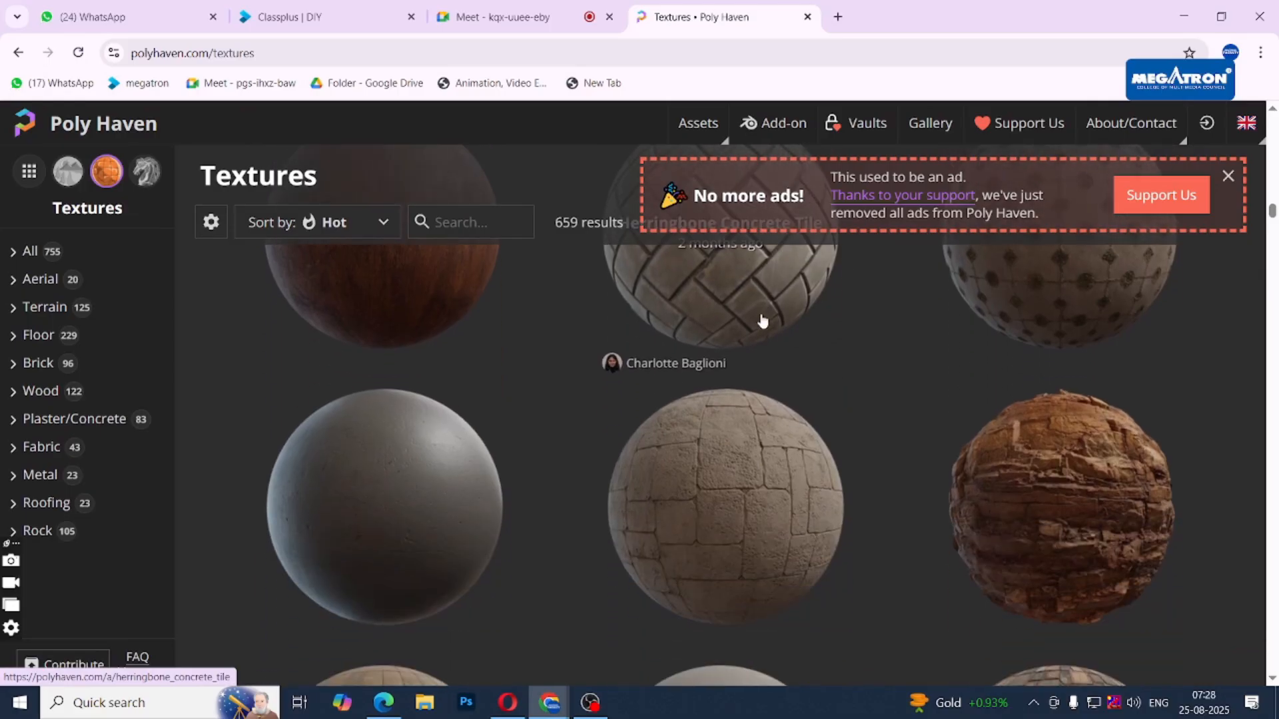
# Filter the textures to the Floor category and look through its wooden, paver and tile materials.
pyautogui.click(39, 336)
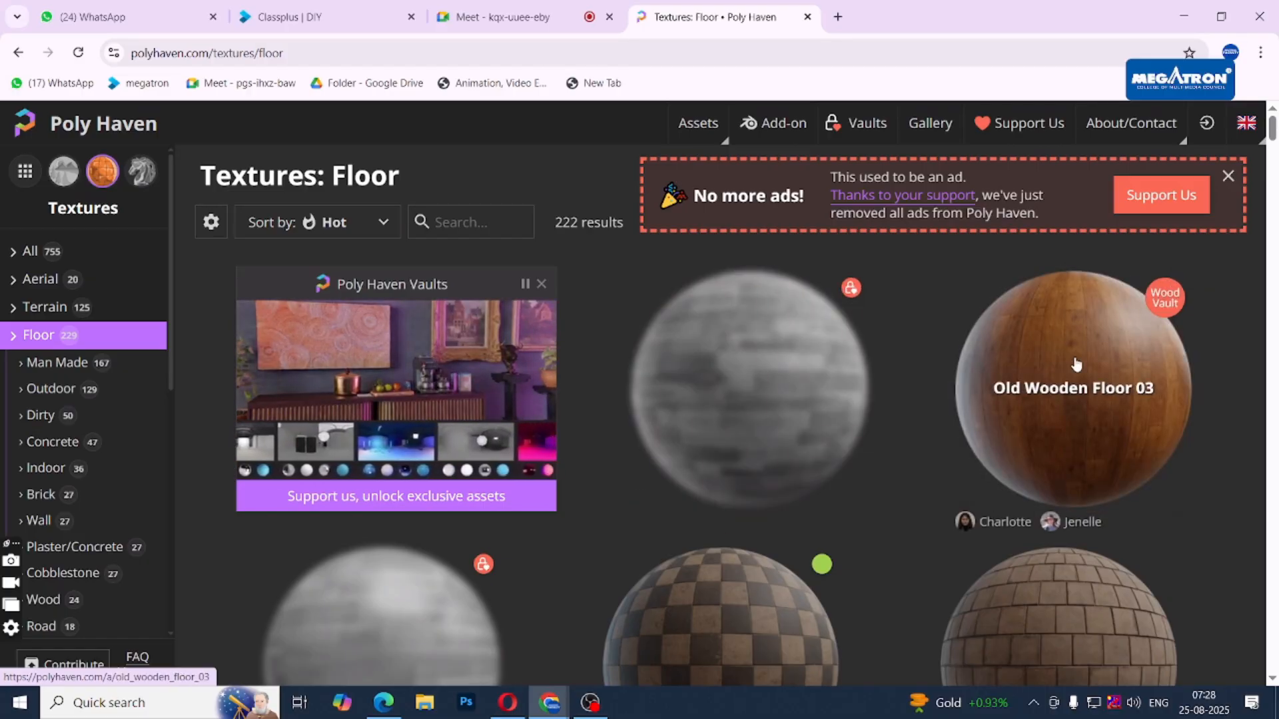
pyautogui.scroll(-2, 1079, 393)
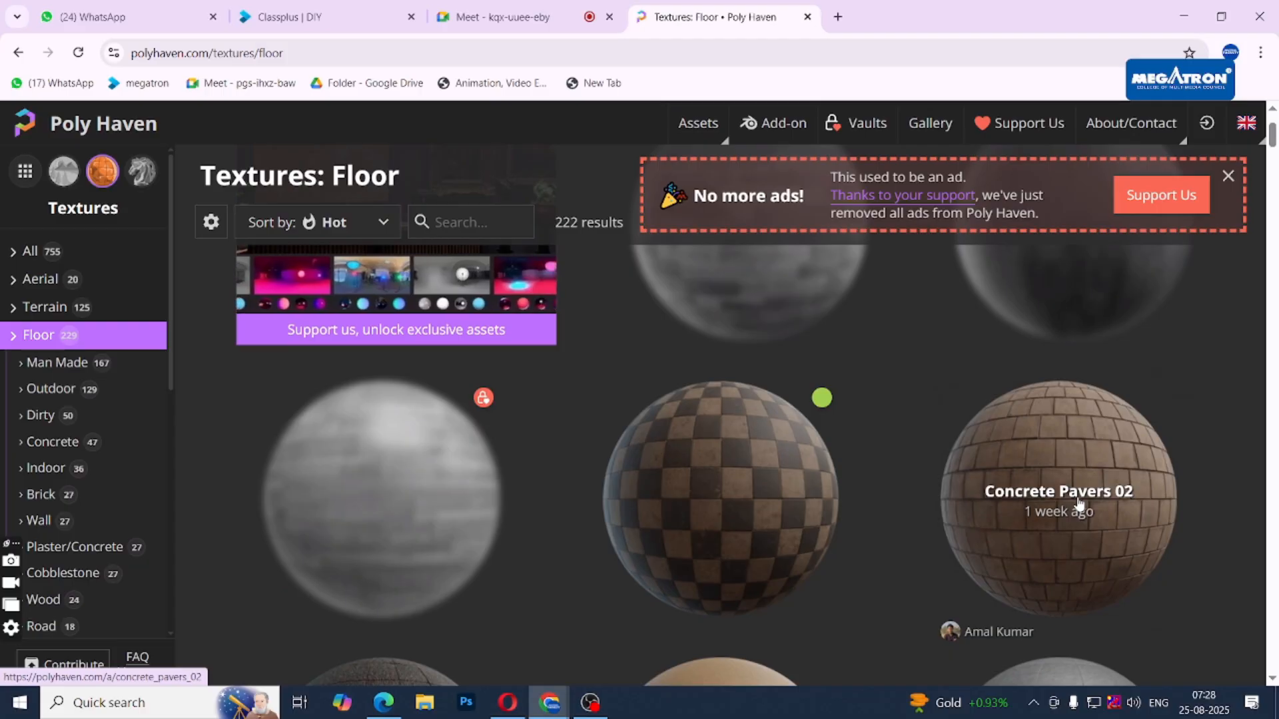
pyautogui.scroll(-2, 1045, 497)
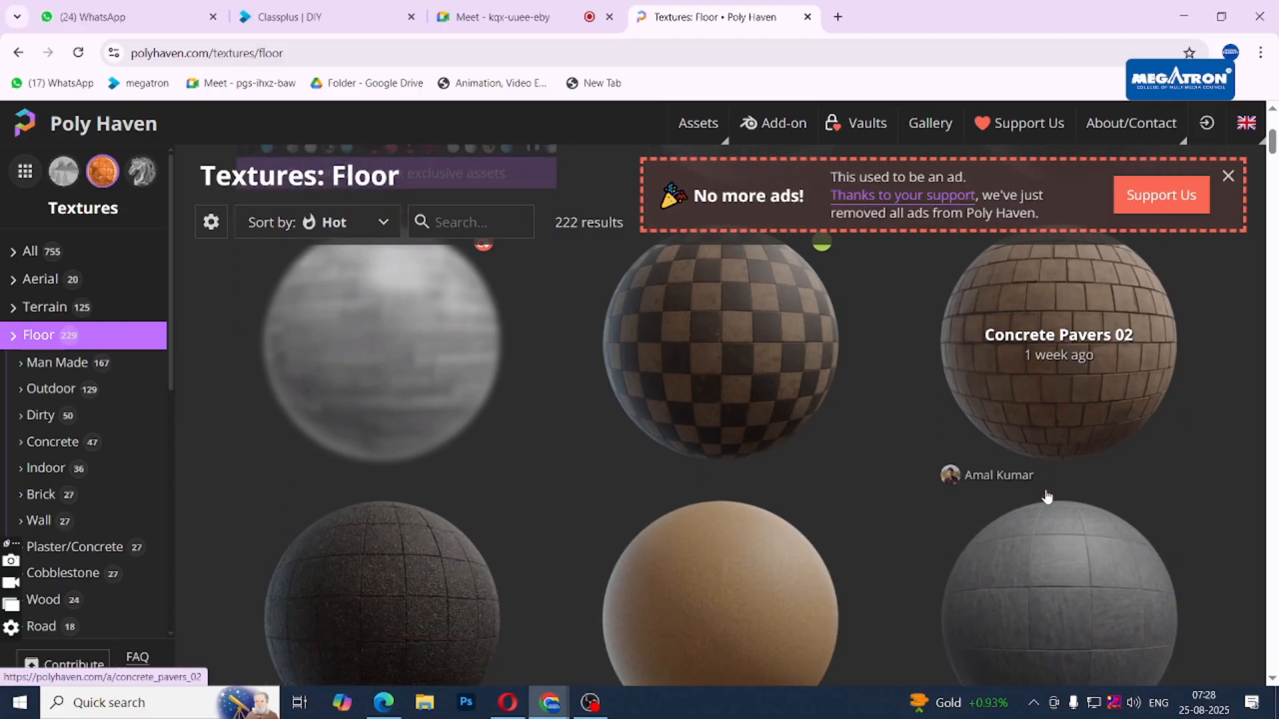
pyautogui.scroll(-1, 1046, 497)
pyautogui.scroll(-4, 1046, 496)
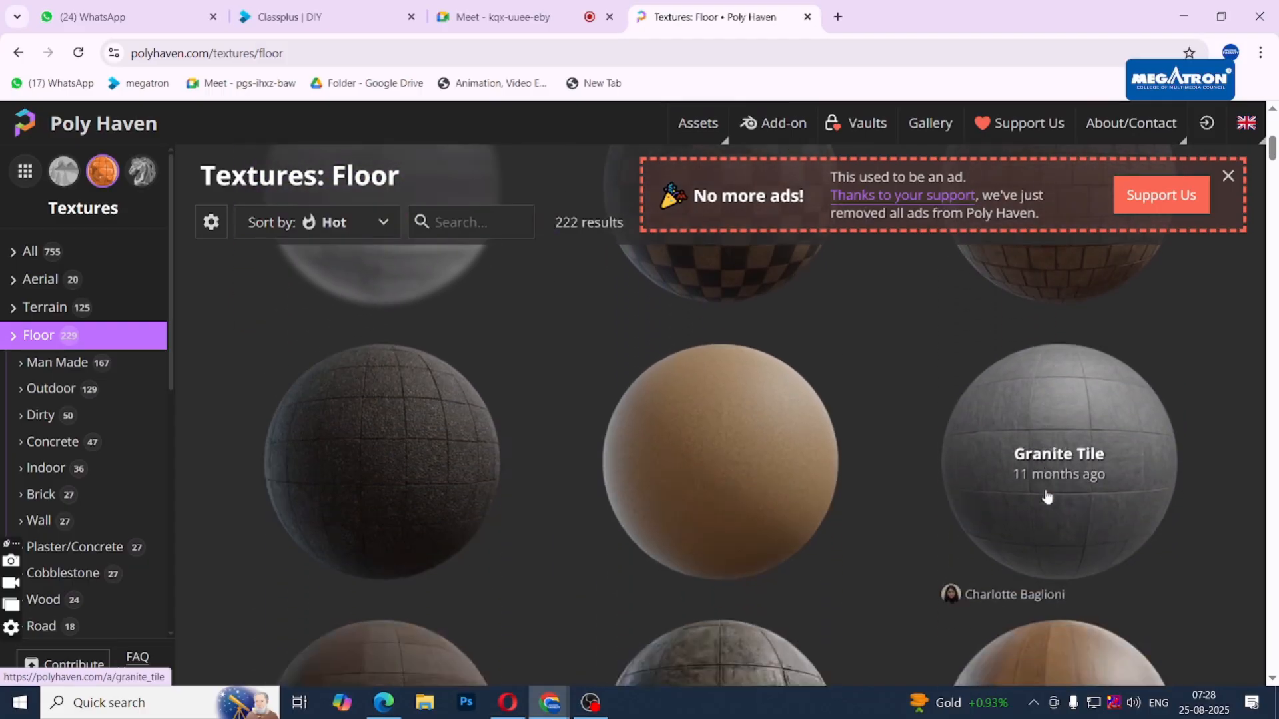
pyautogui.scroll(-4, 1045, 496)
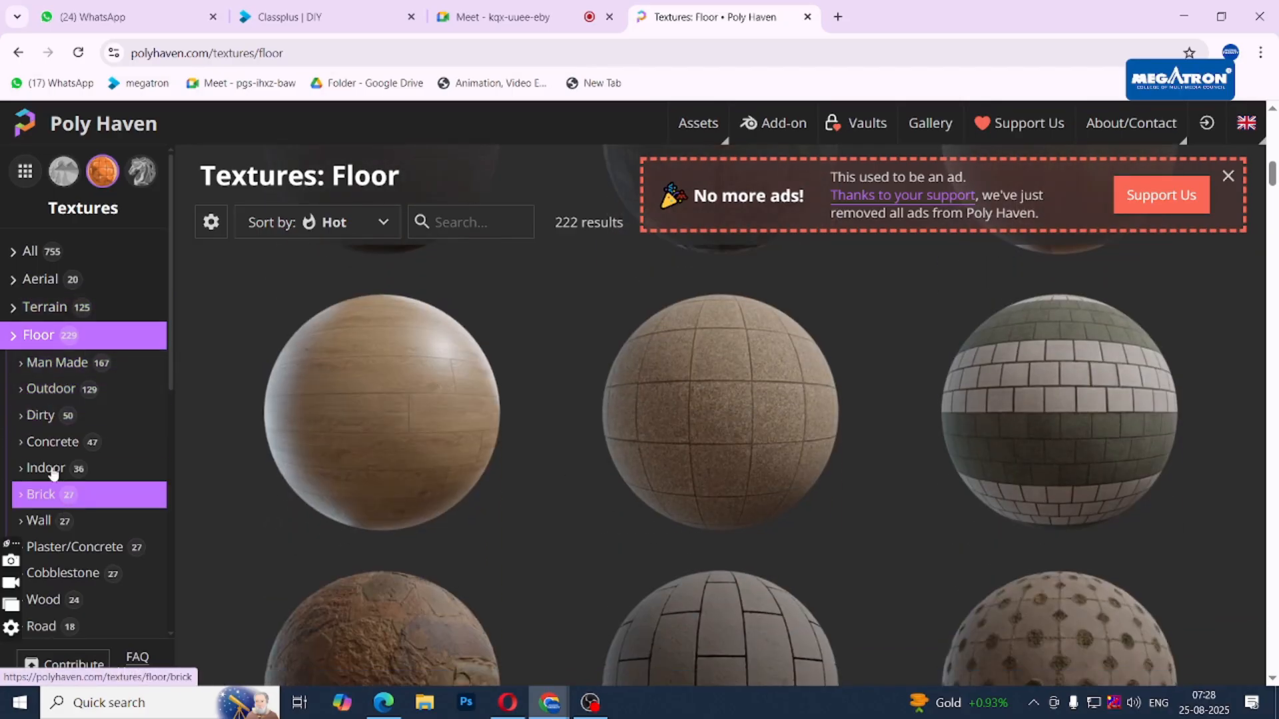
# Browse the Fabric textures and the Aerial textures to examine the materials in each category.
pyautogui.scroll(-2, 45, 441)
pyautogui.scroll(-2, 45, 441)
pyautogui.click(45, 442)
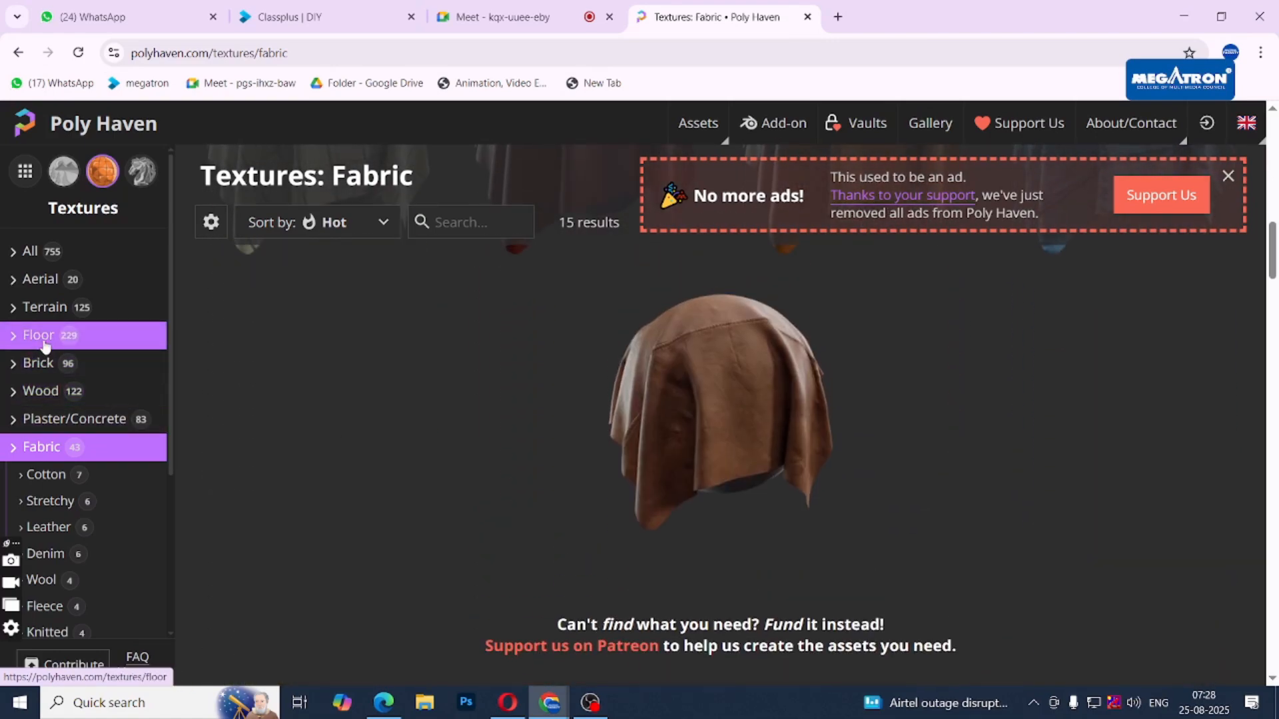
pyautogui.click(42, 280)
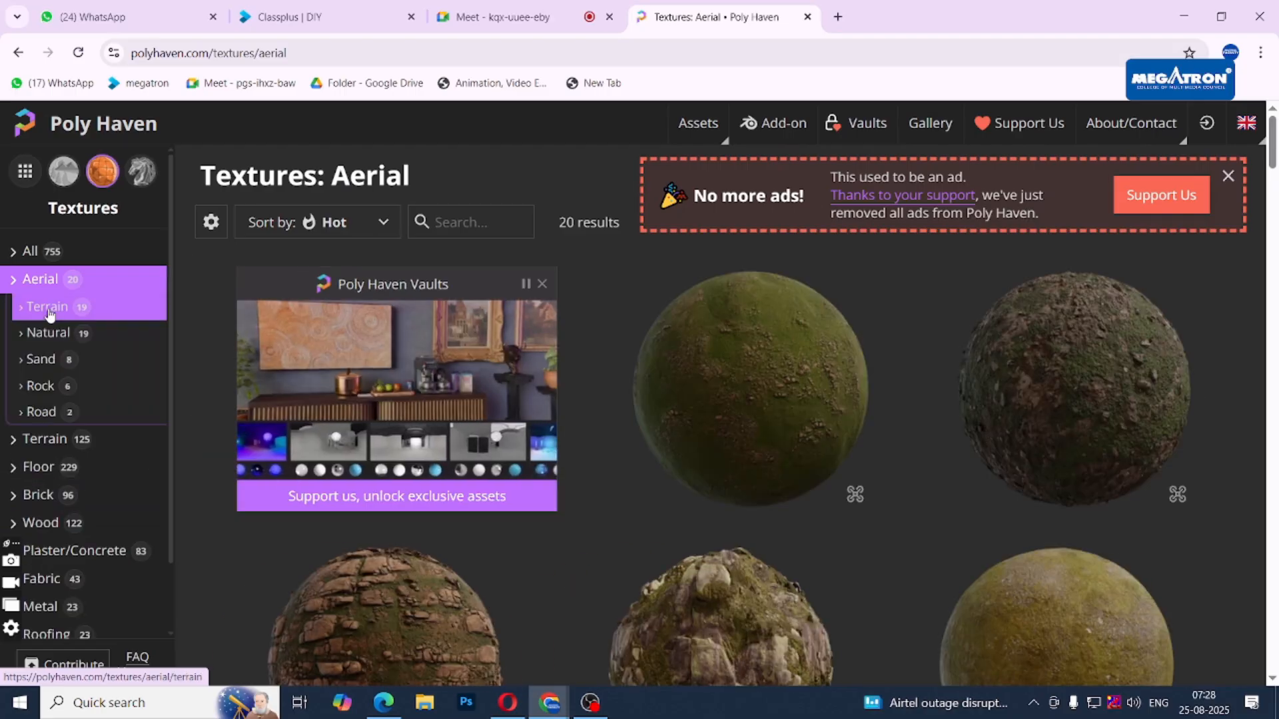
pyautogui.scroll(-1, 785, 436)
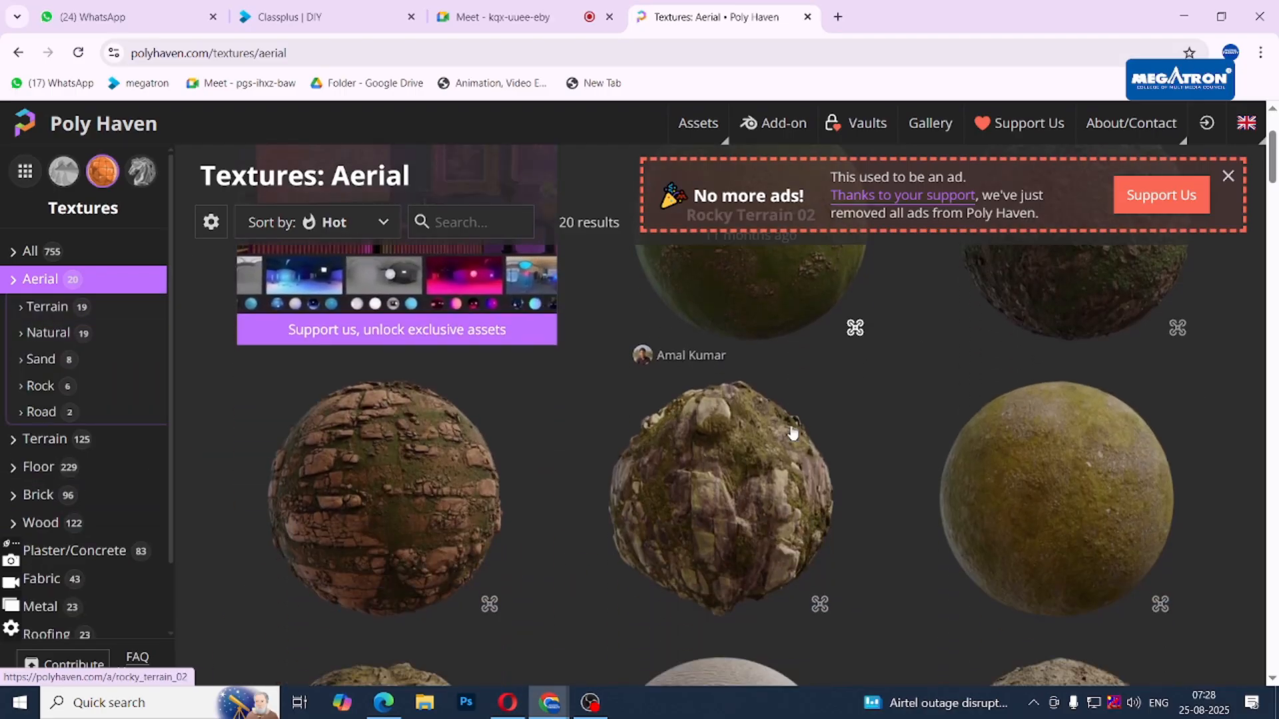
pyautogui.scroll(-1, 787, 434)
# Open the Wooden Gate texture and compare its sphere preview with its flat surface preview.
pyautogui.click(1122, 371)
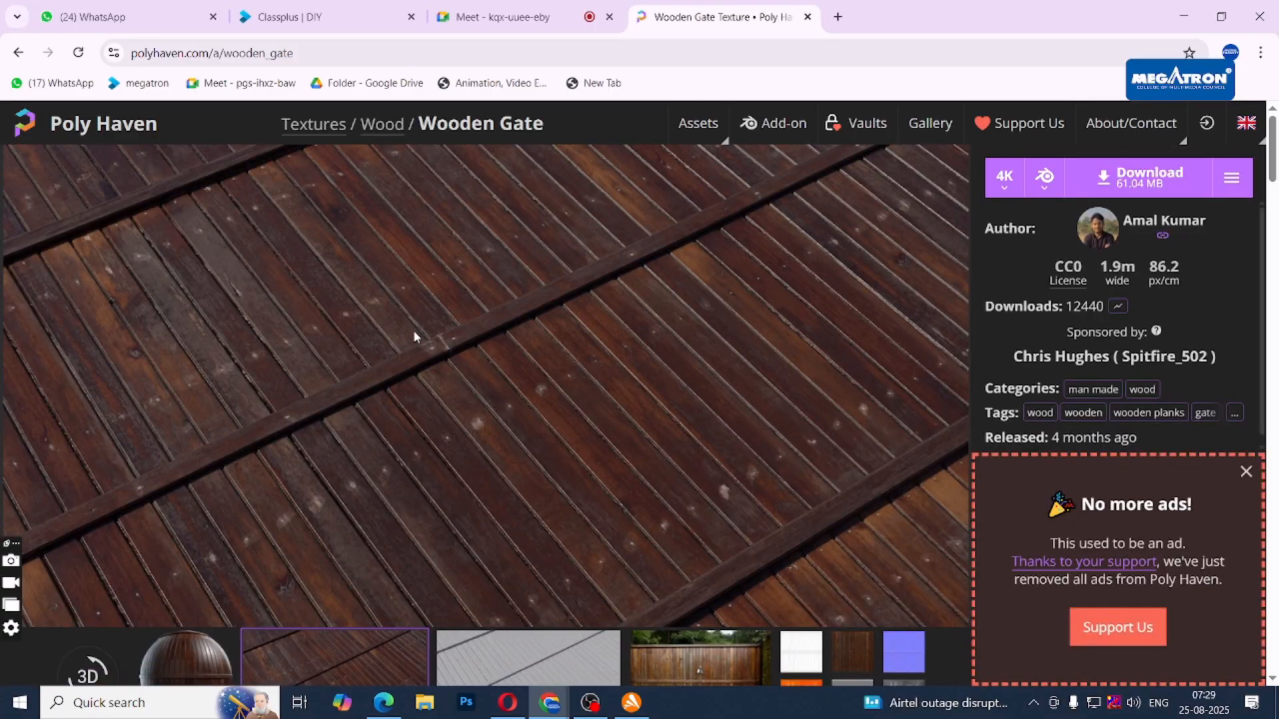
pyautogui.scroll(-1, 603, 493)
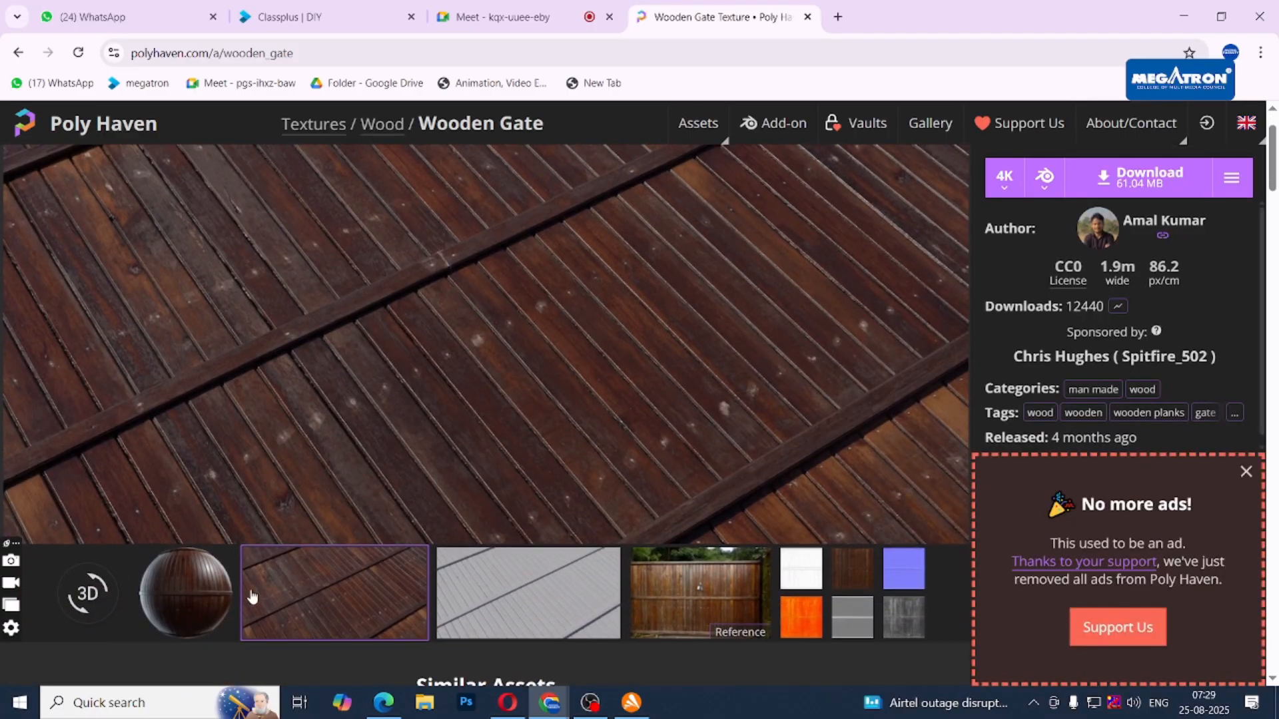
pyautogui.click(206, 599)
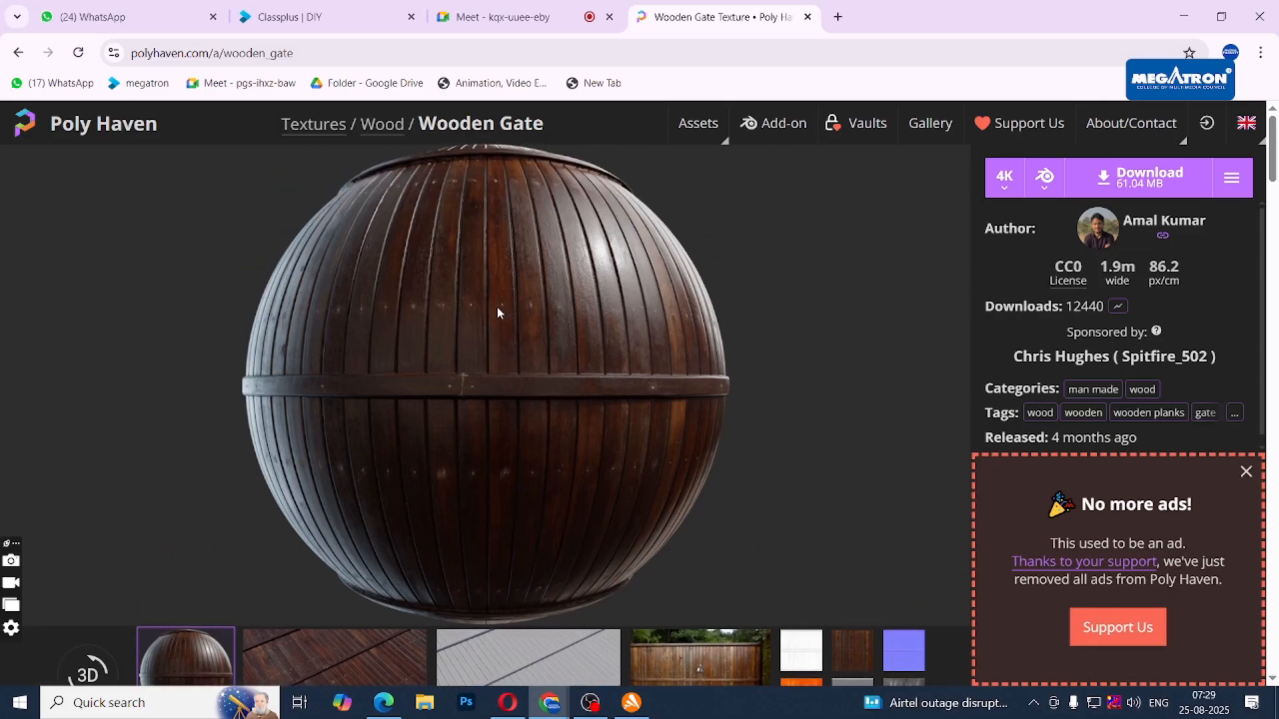
pyautogui.click(333, 613)
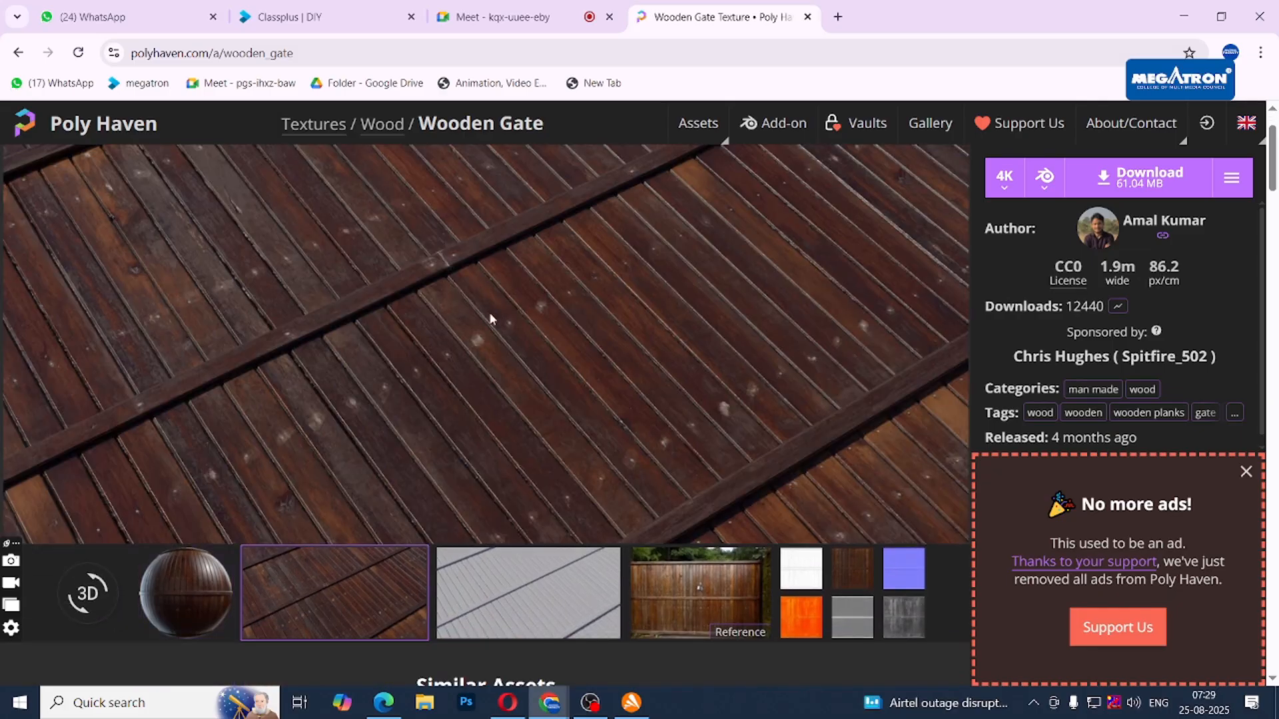
pyautogui.scroll(1, 542, 303)
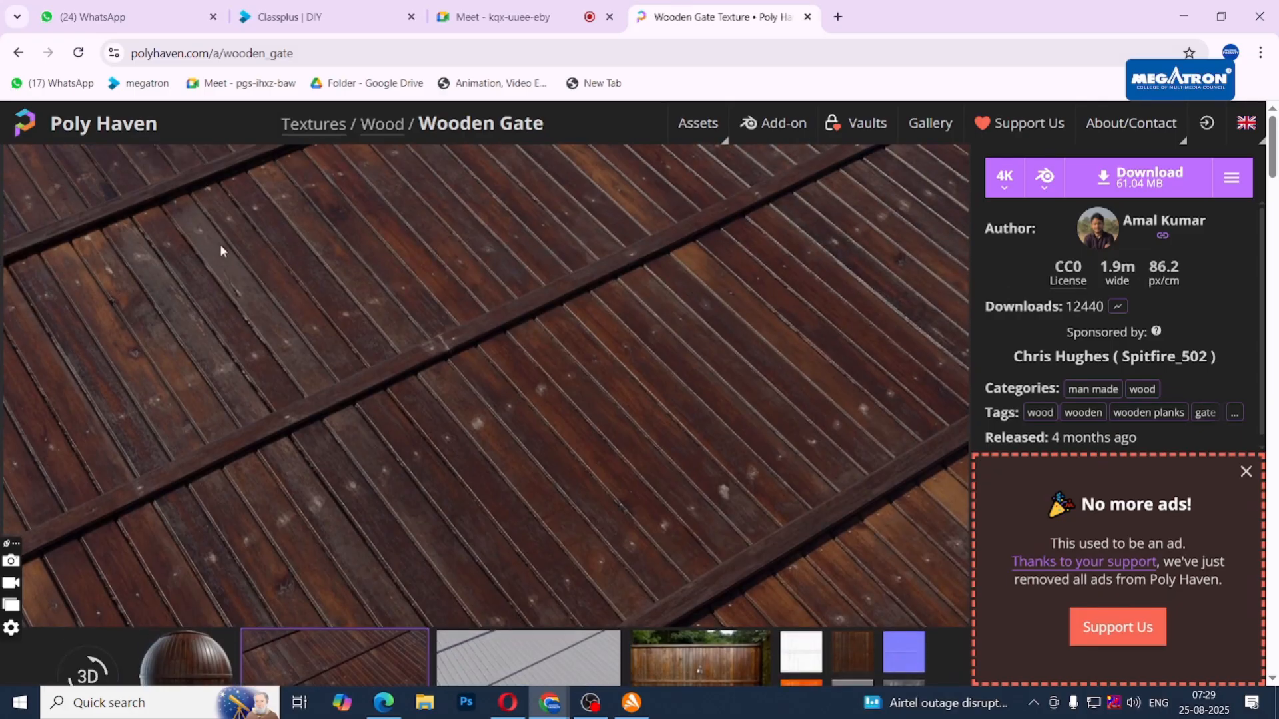
pyautogui.scroll(-1, 400, 413)
# Compare the Wooden Gate's reference photo with its sphere, flat surface and untextured clay previews.
pyautogui.click(671, 592)
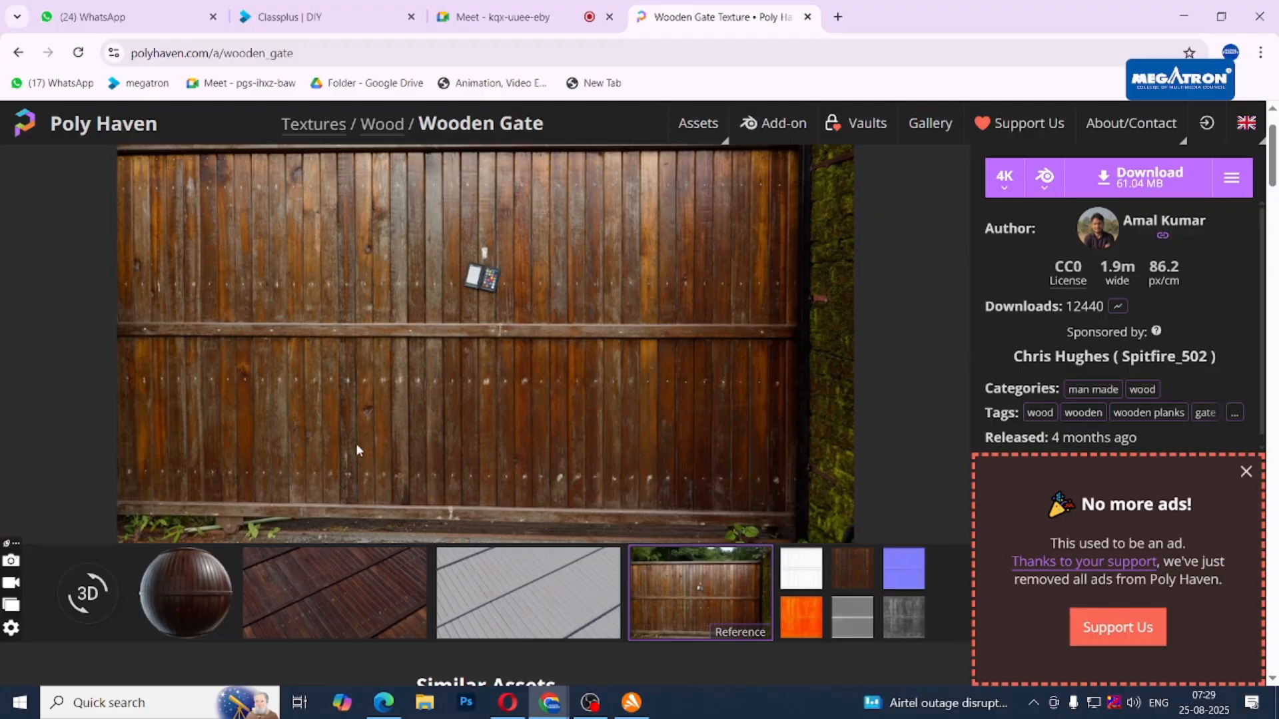
pyautogui.click(179, 602)
pyautogui.click(297, 607)
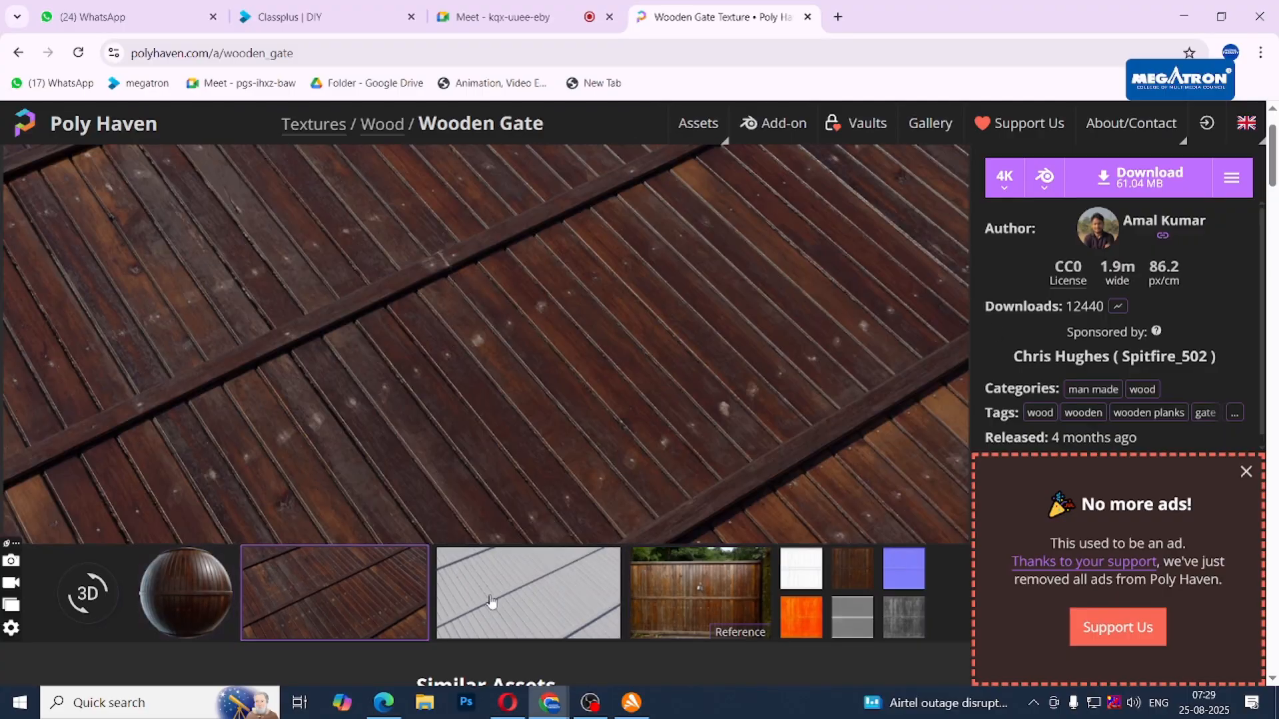
pyautogui.click(496, 599)
pyautogui.click(226, 626)
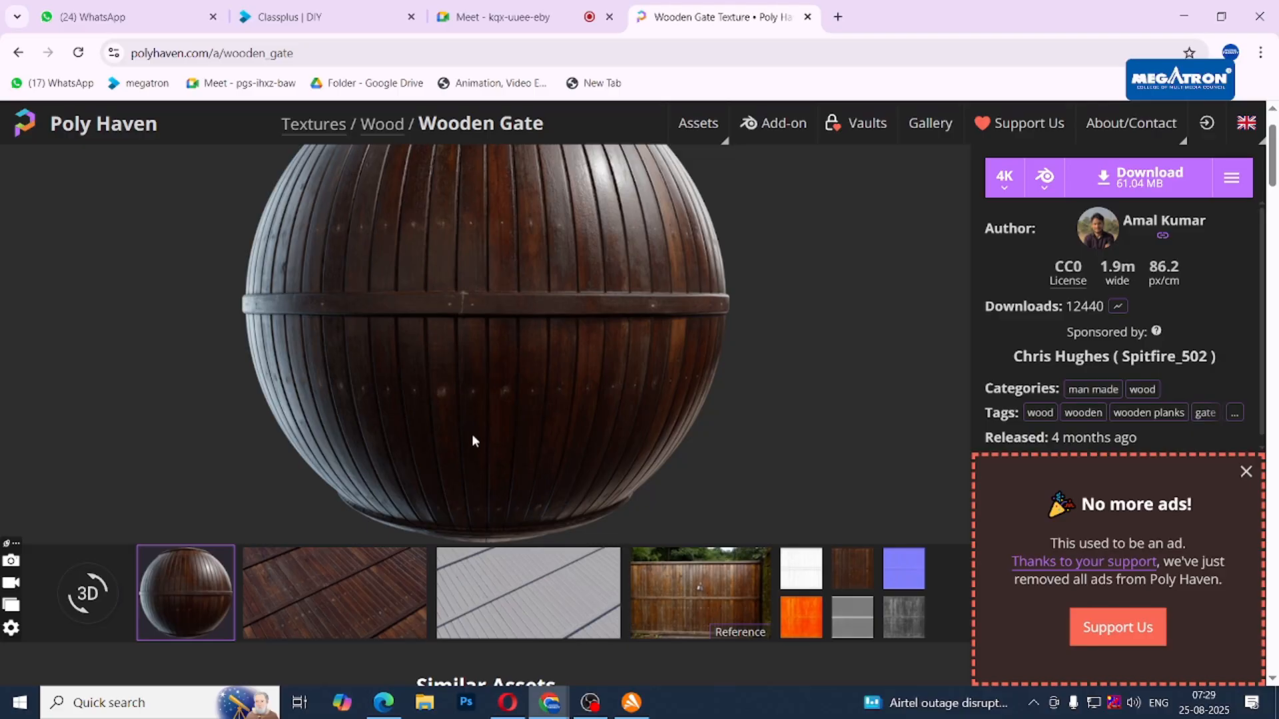
pyautogui.click(733, 590)
# Inspect the Wooden Gate's individual maps: white occlusion, brown colour, blue normal, orange packed and grey height map.
pyautogui.click(799, 586)
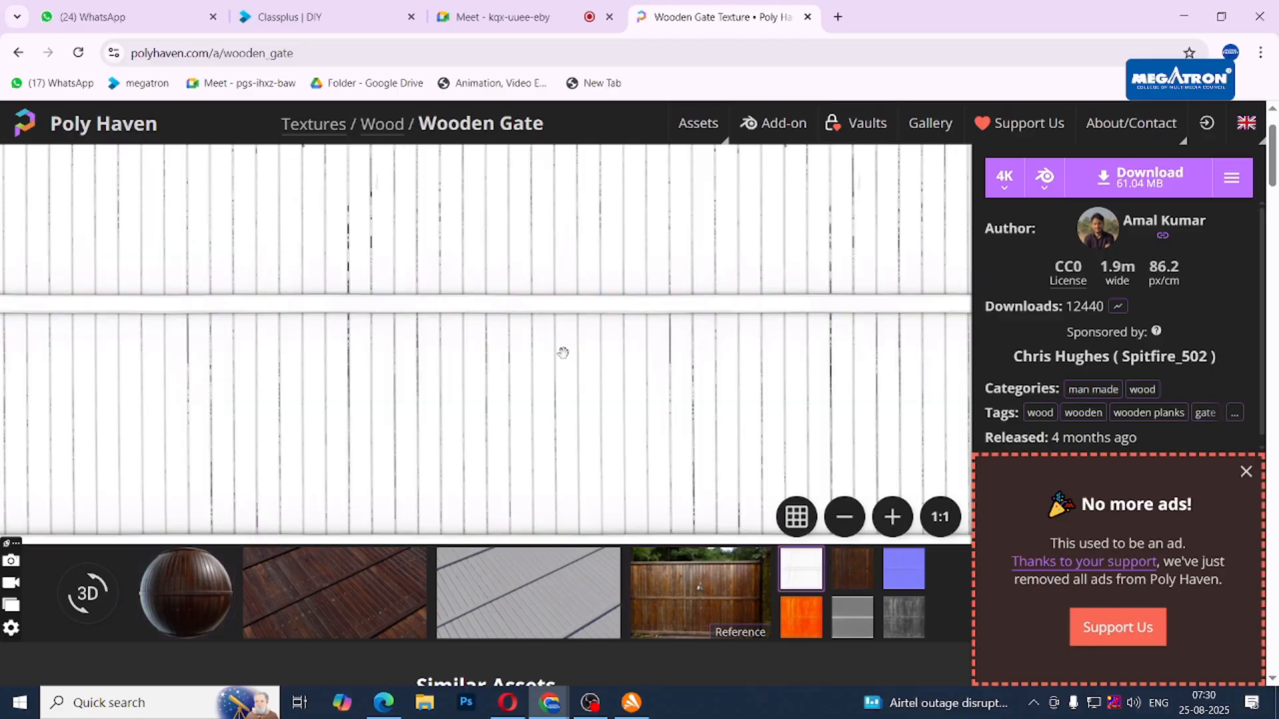
pyautogui.click(840, 569)
pyautogui.click(903, 570)
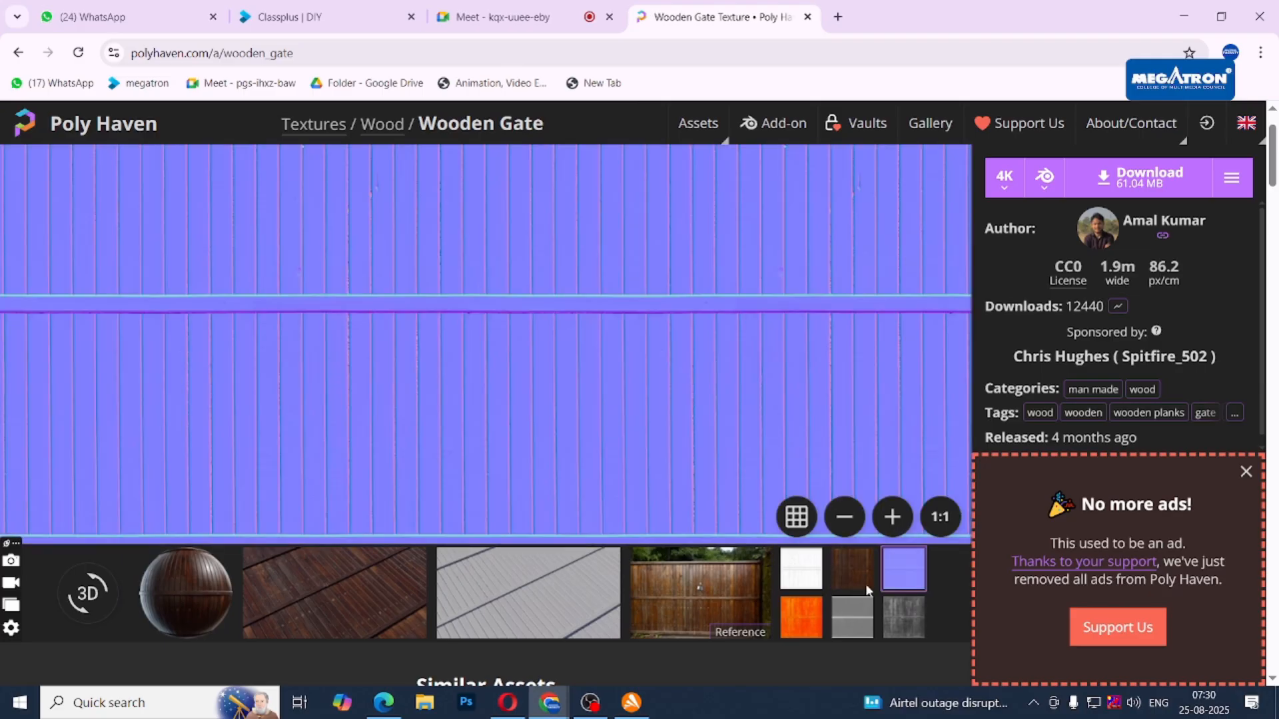
pyautogui.click(799, 622)
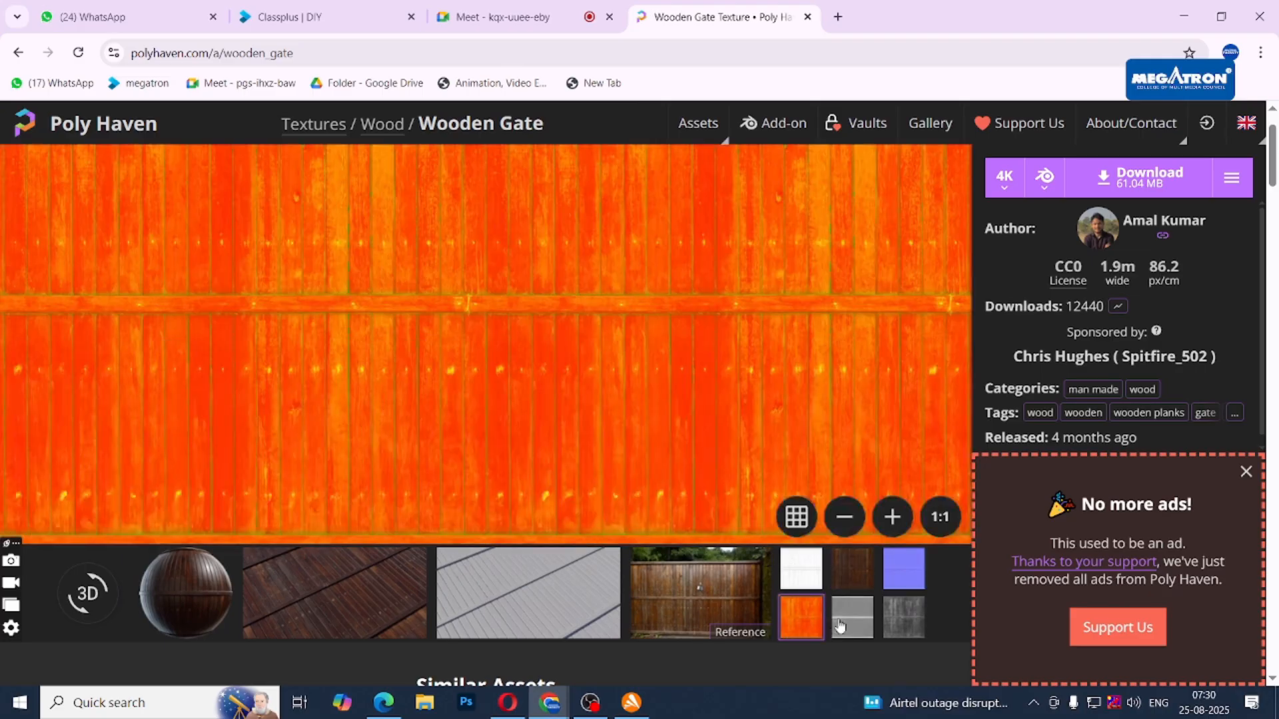
pyautogui.click(852, 617)
# Compare the Wooden Gate's dark grey roughness map with its rendered sphere preview.
pyautogui.click(185, 593)
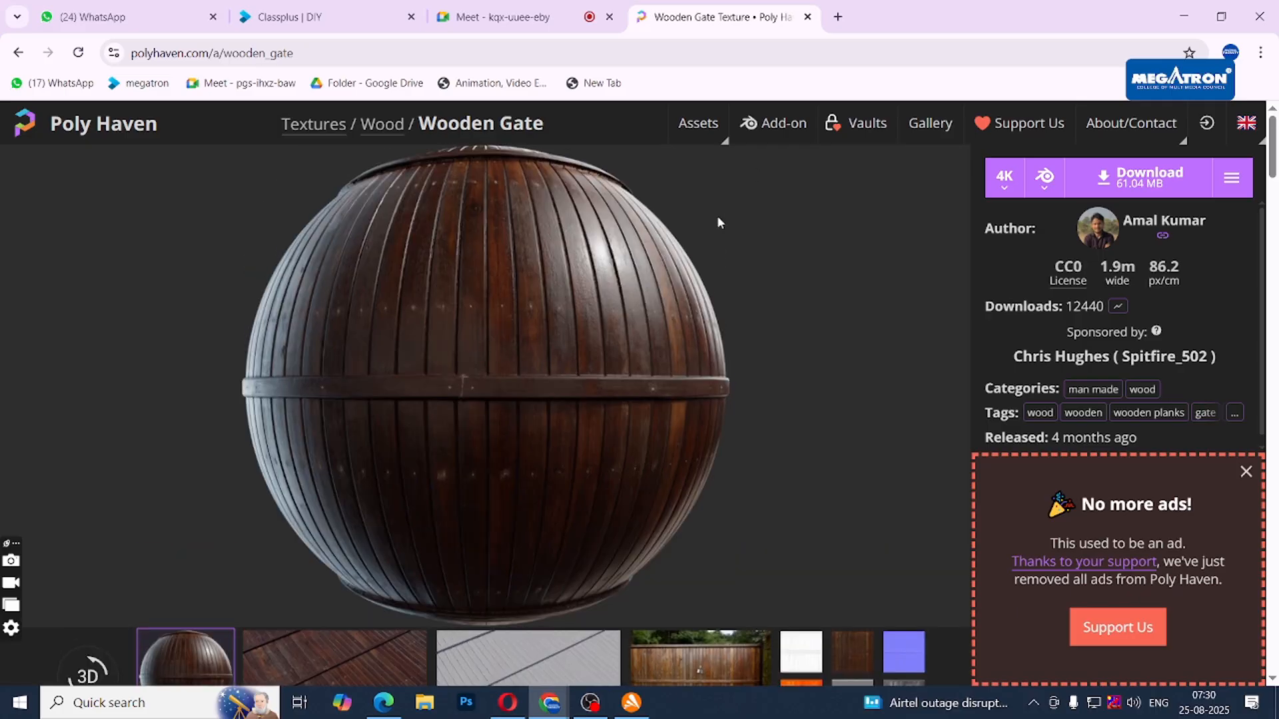
pyautogui.scroll(-3, 543, 200)
pyautogui.click(800, 403)
pyautogui.scroll(3, 792, 439)
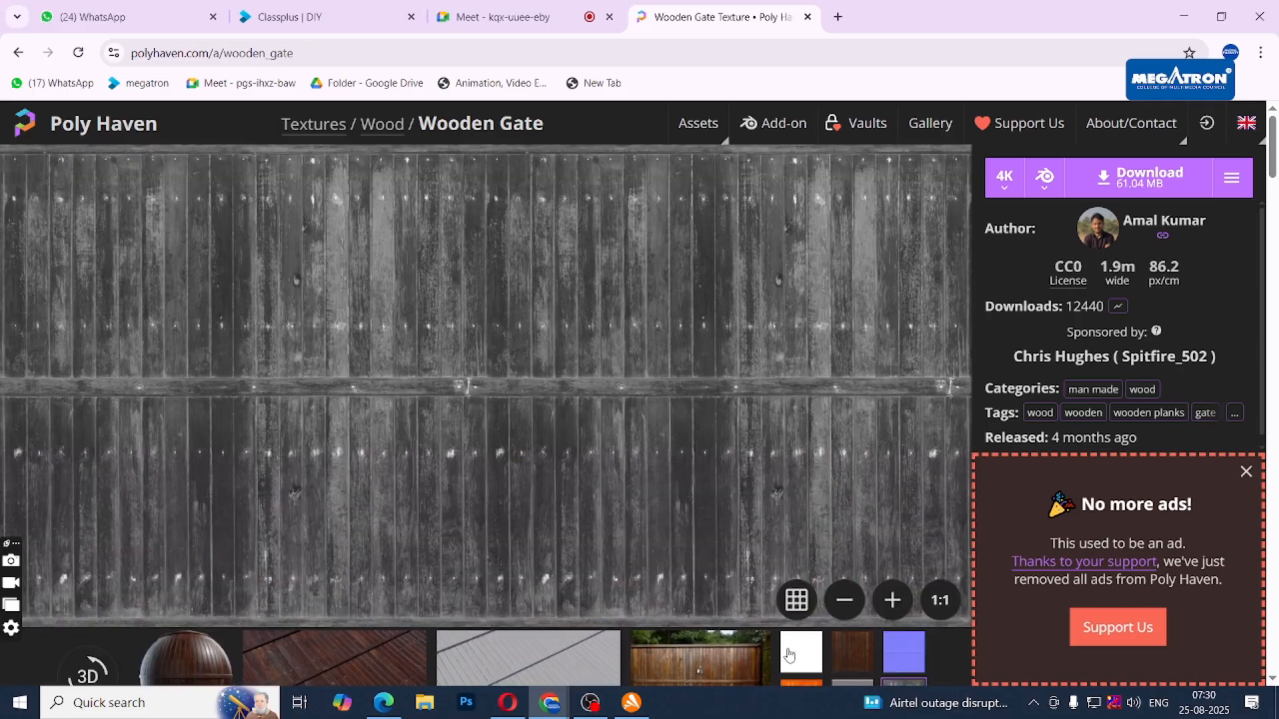
pyautogui.click(190, 656)
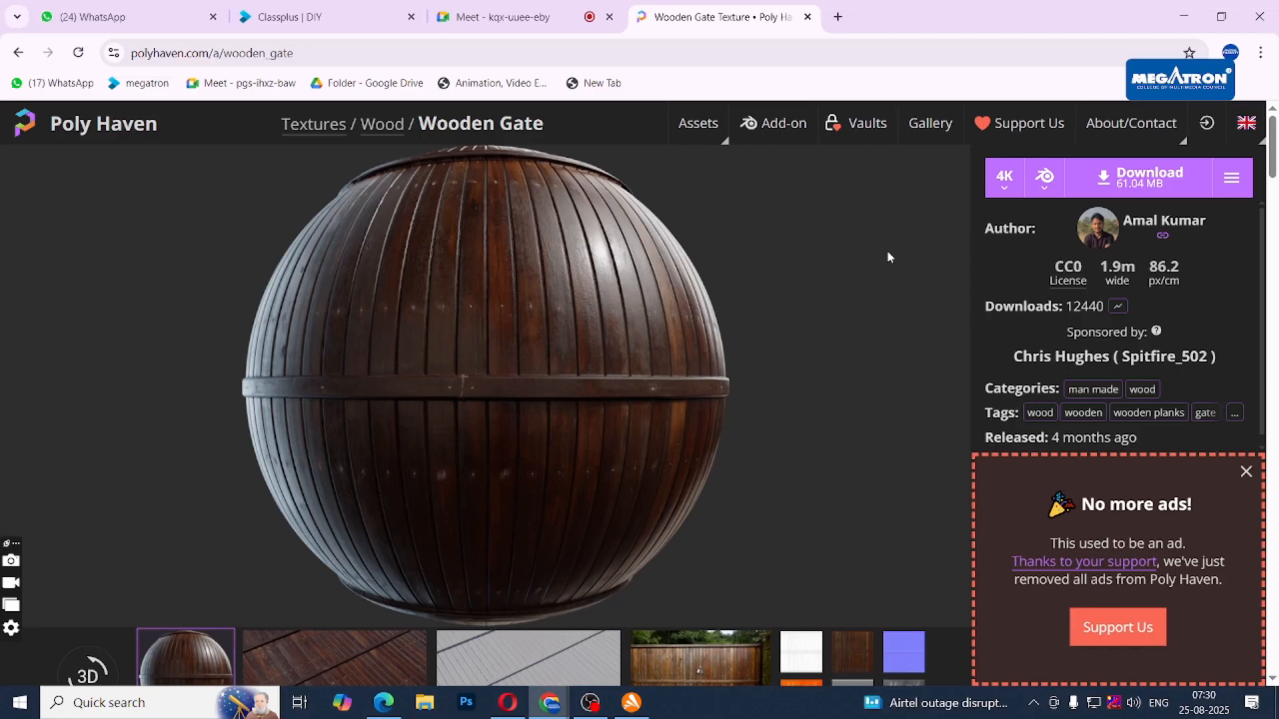
# Download the Wooden Gate texture at 4K in Blender format and minimize the browser.
pyautogui.click(1132, 180)
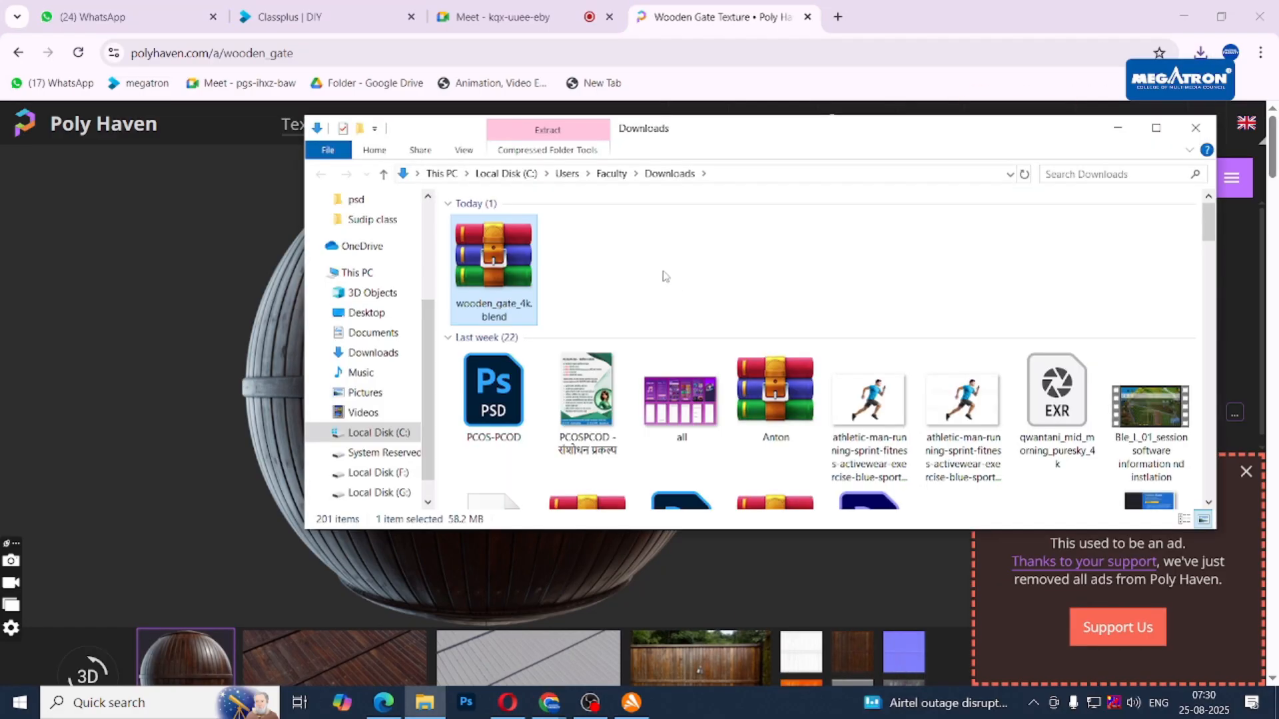
pyautogui.click(1195, 25)
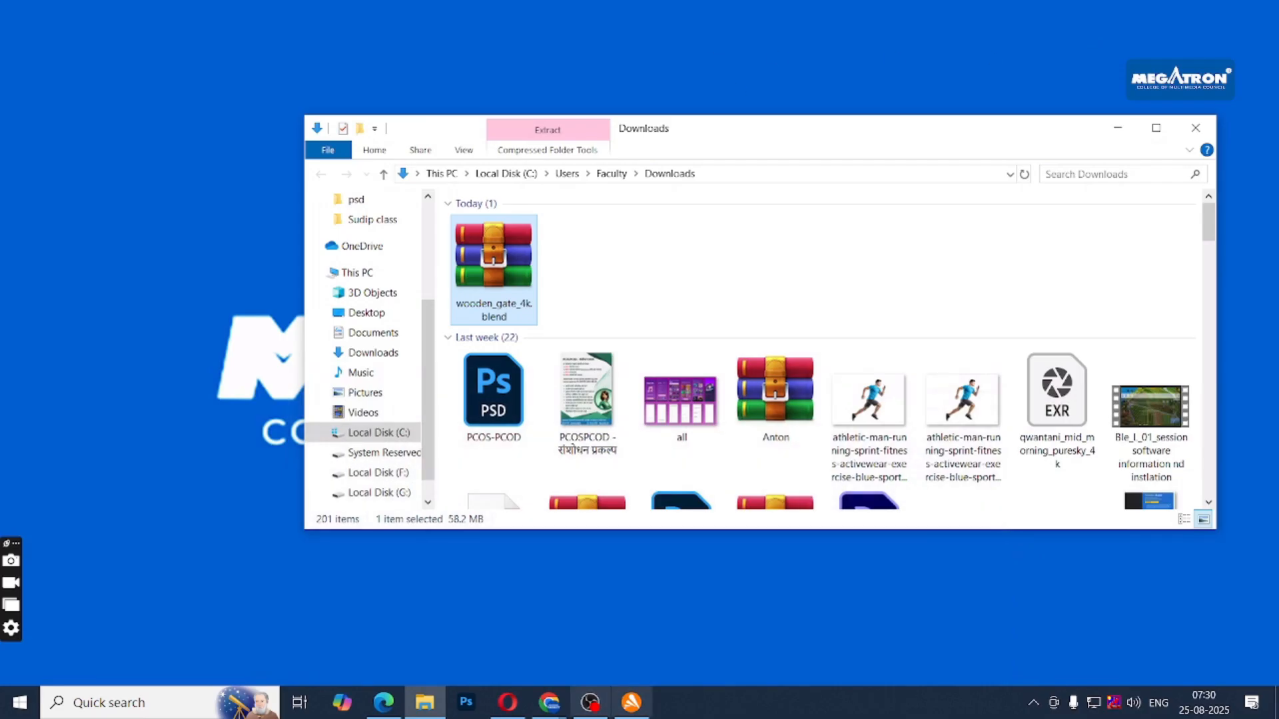
# Switch to Blender and bring the Downloads folder window in front of it.
pyautogui.click(631, 703)
pyautogui.moveTo(428, 683)
pyautogui.click(428, 660)
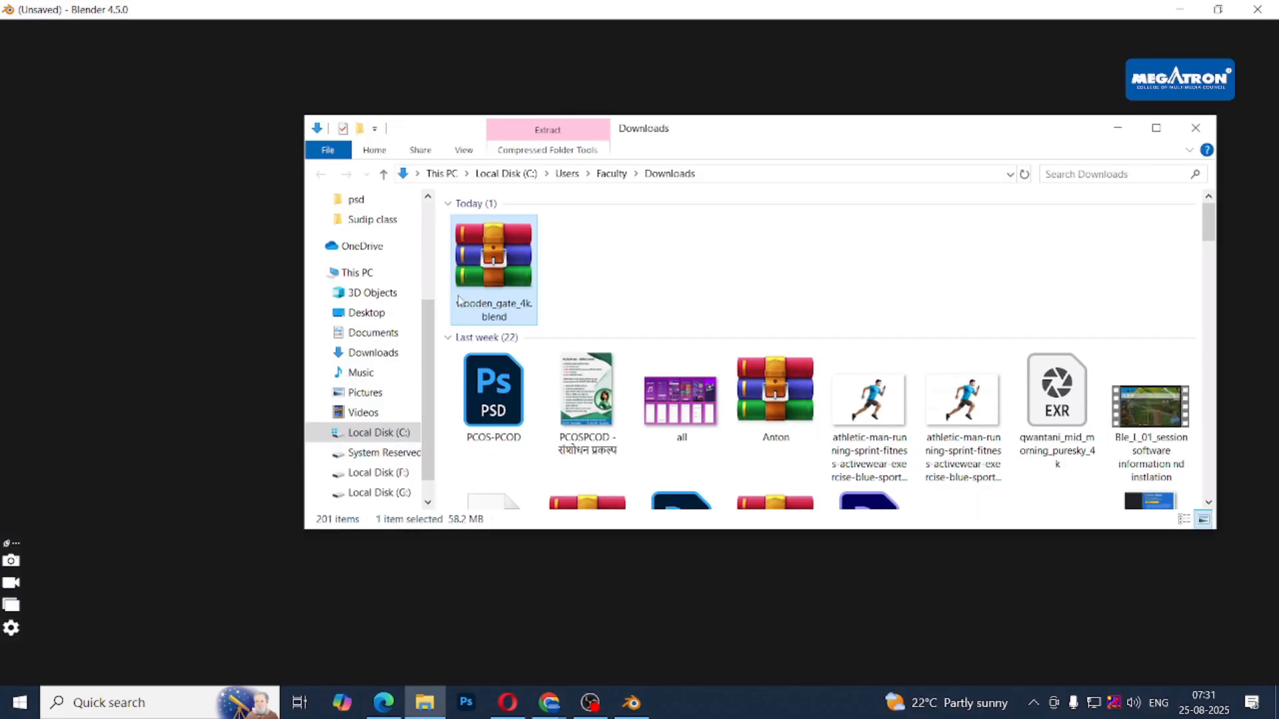
# Place the downloaded wooden_gate_4k.blend archive in a new folder named PBR texture inside Blender Lectures on drive F.
pyautogui.rightClick(506, 253)
pyautogui.rightClick(756, 462)
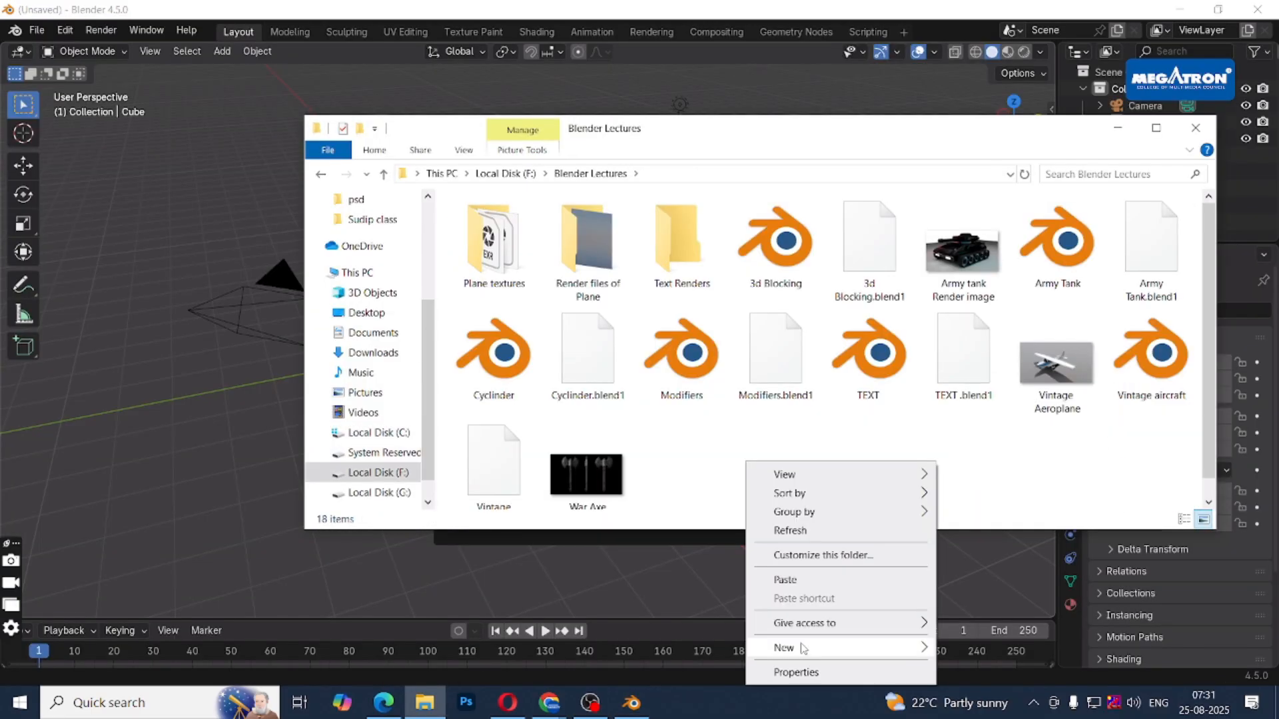
pyautogui.moveTo(809, 648)
pyautogui.click(966, 546)
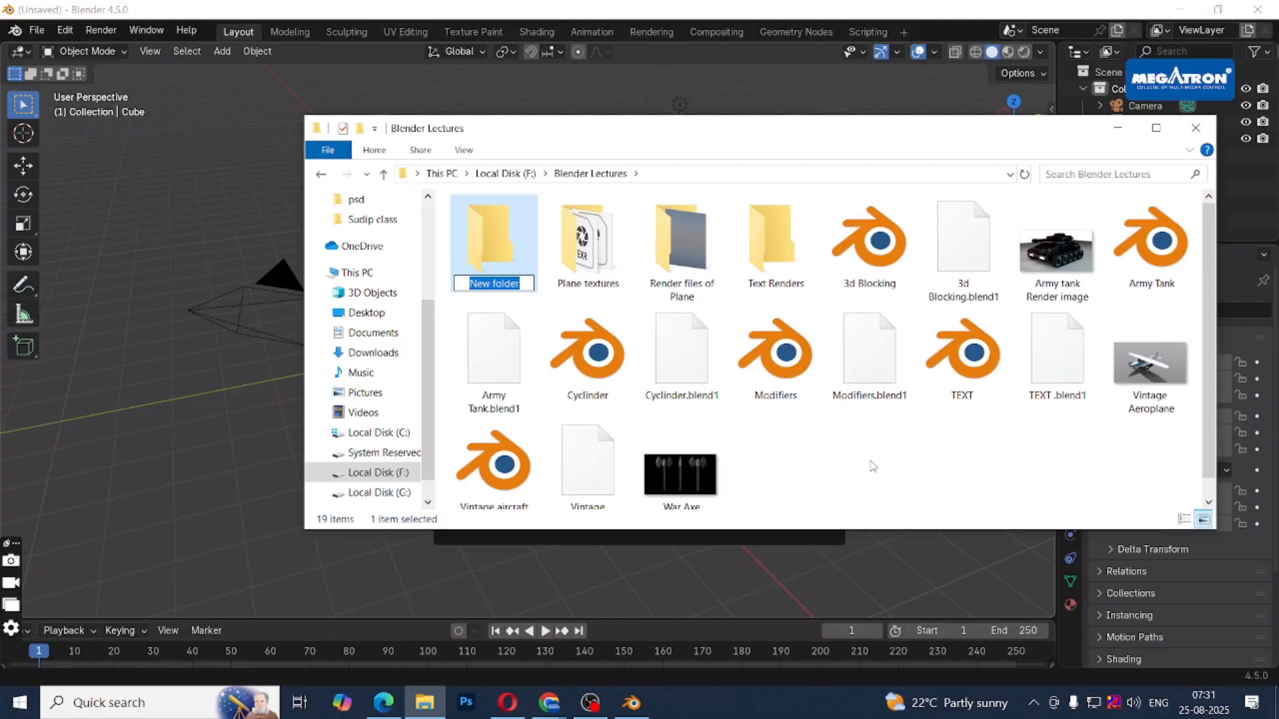
pyautogui.write('PBR texture')
pyautogui.press('Return')
pyautogui.doubleClick(501, 252)
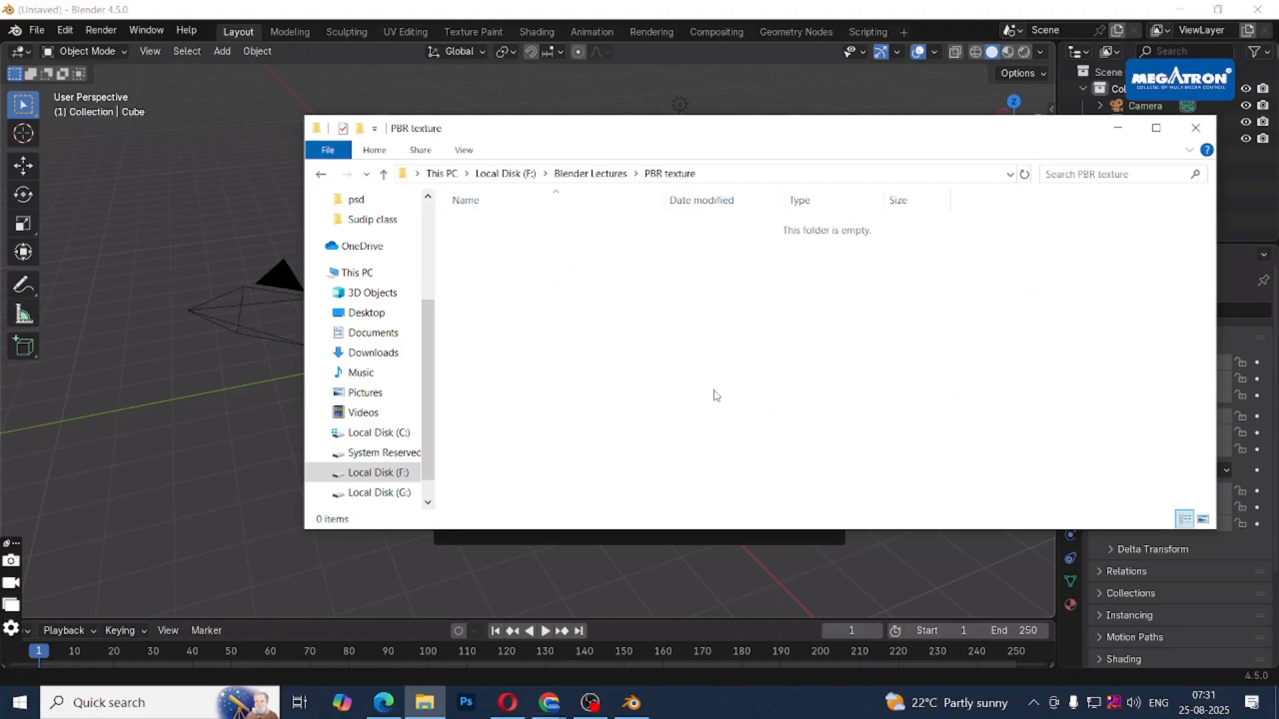
pyautogui.hotkey('ctrl', 'v')
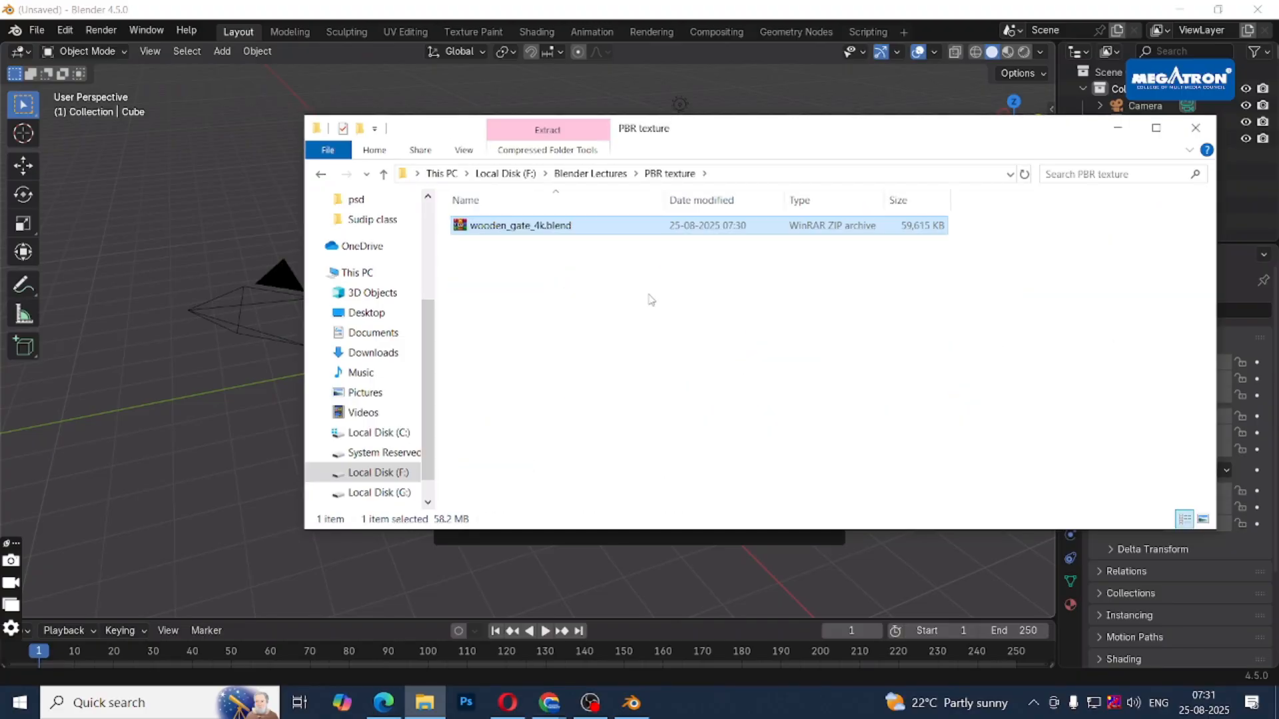
# Extract the wooden_gate_4k.blend archive within the PBR texture folder, including into a wooden_gate_4k.blend subfolder.
pyautogui.rightClick(582, 234)
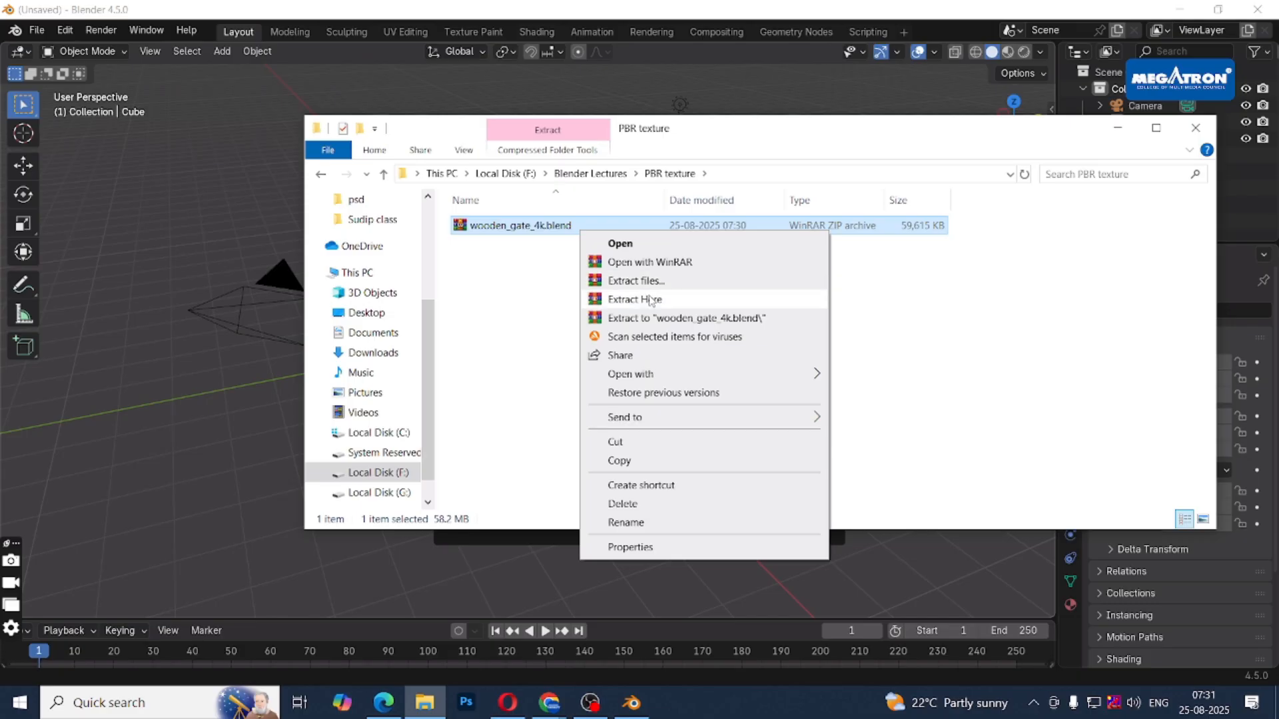
pyautogui.click(650, 332)
pyautogui.click(651, 329)
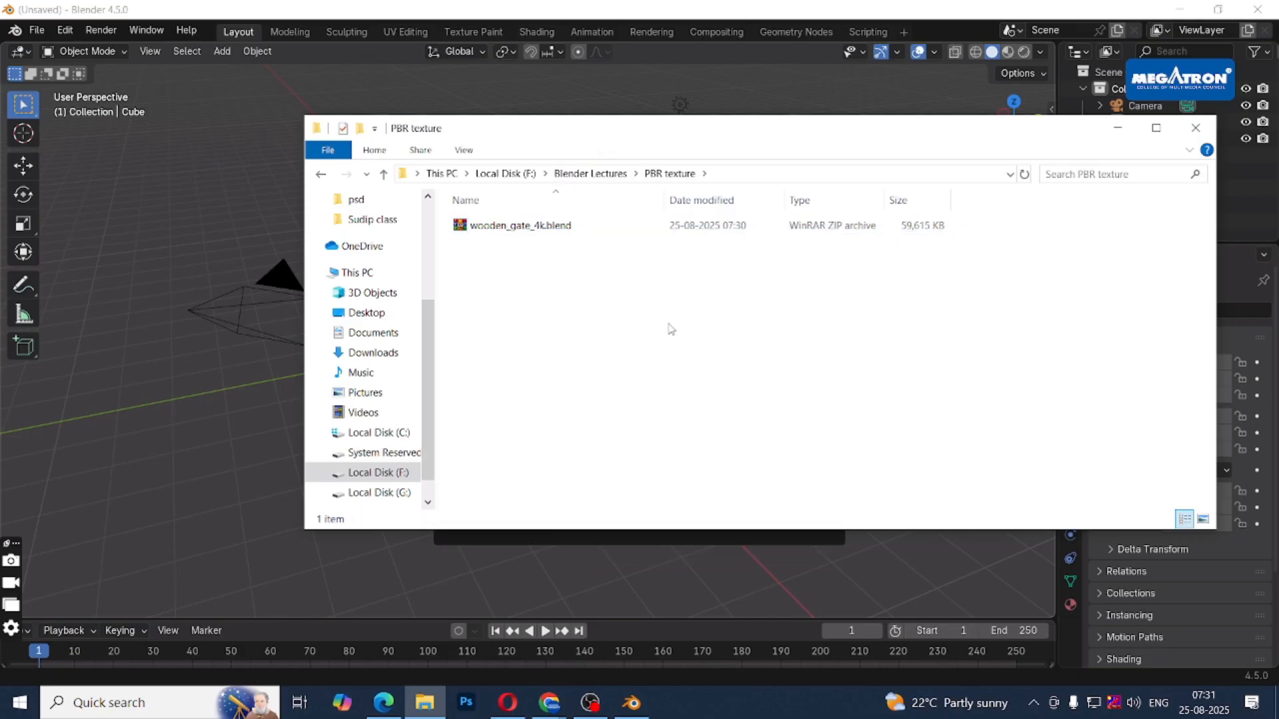
pyautogui.rightClick(688, 233)
pyautogui.click(504, 225)
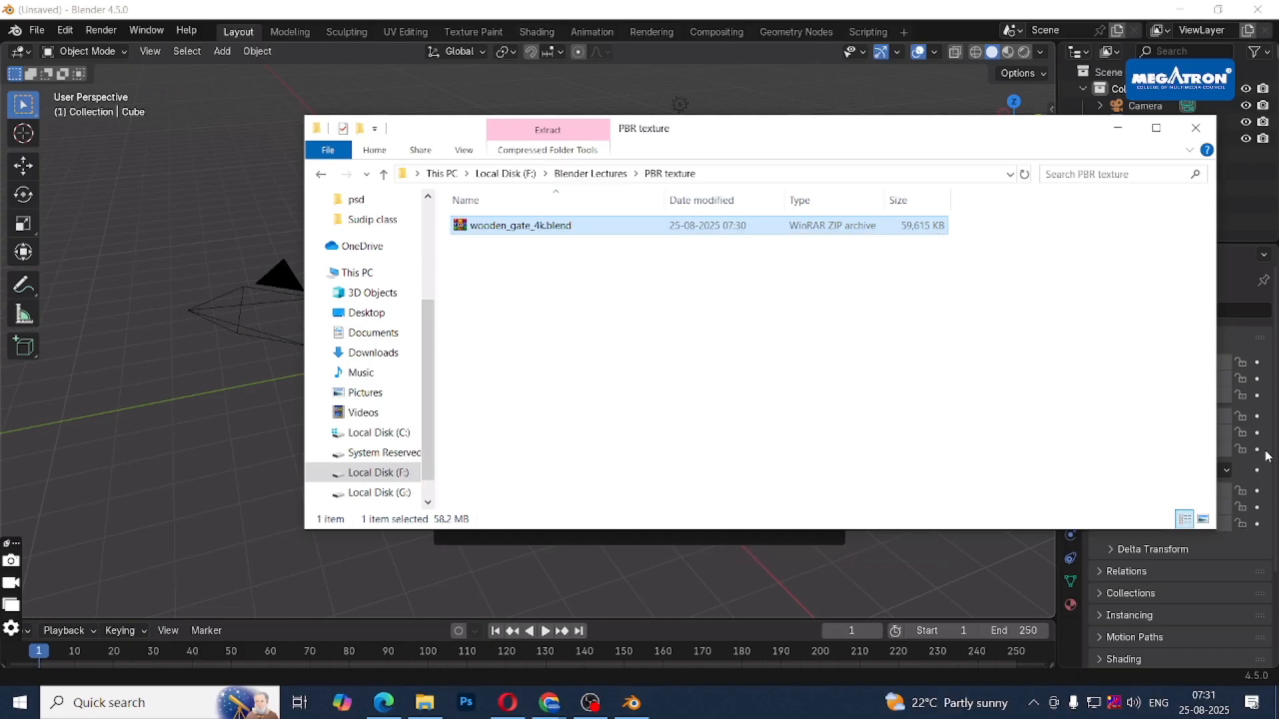
pyautogui.rightClick(494, 231)
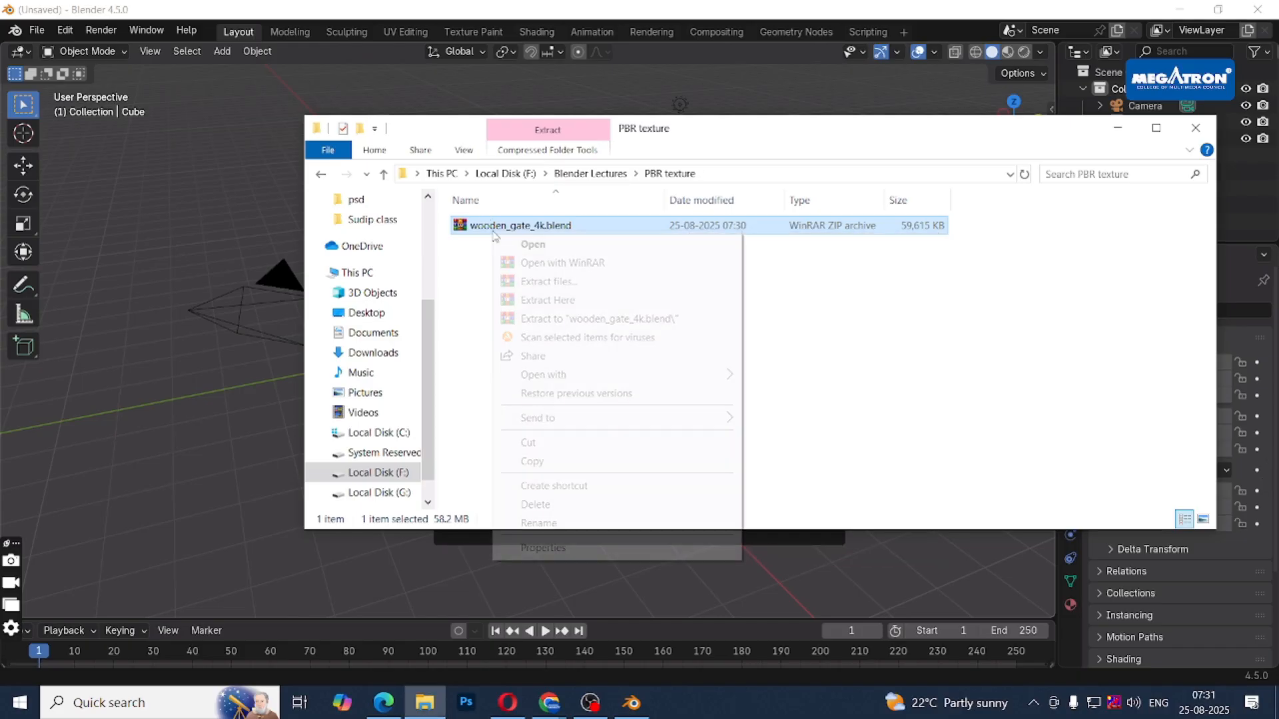
pyautogui.click(573, 319)
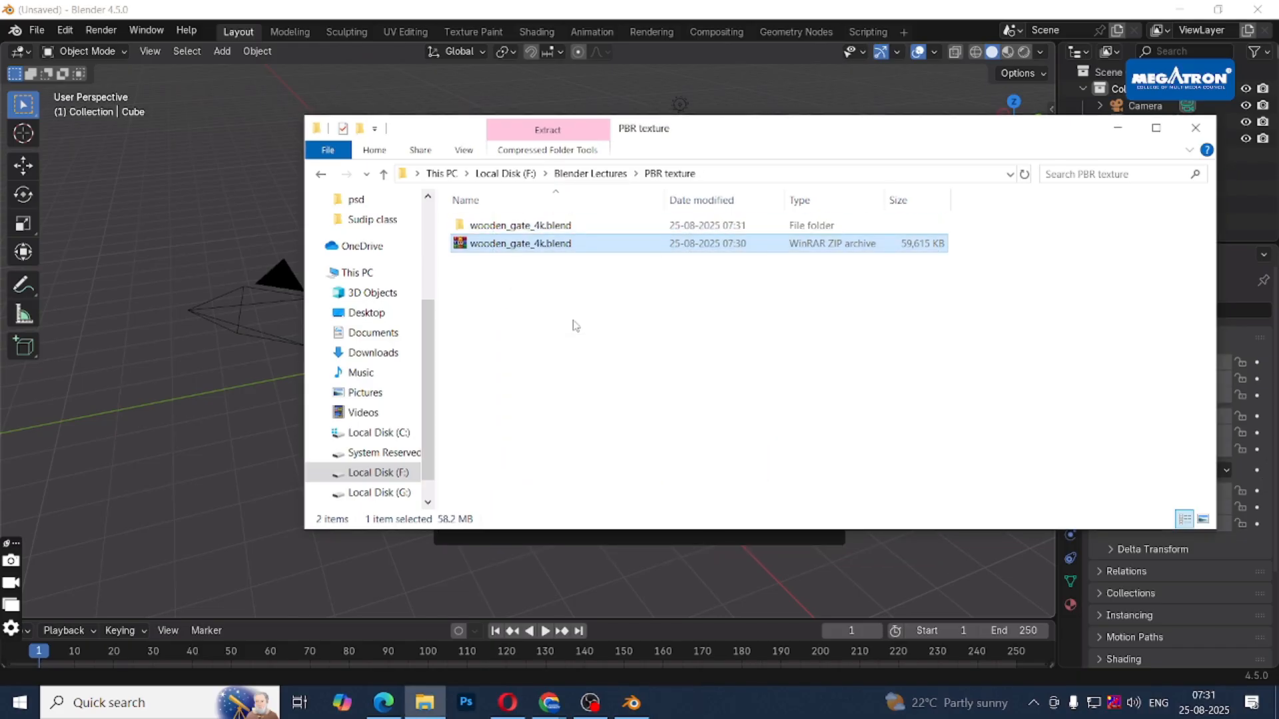
pyautogui.click(570, 322)
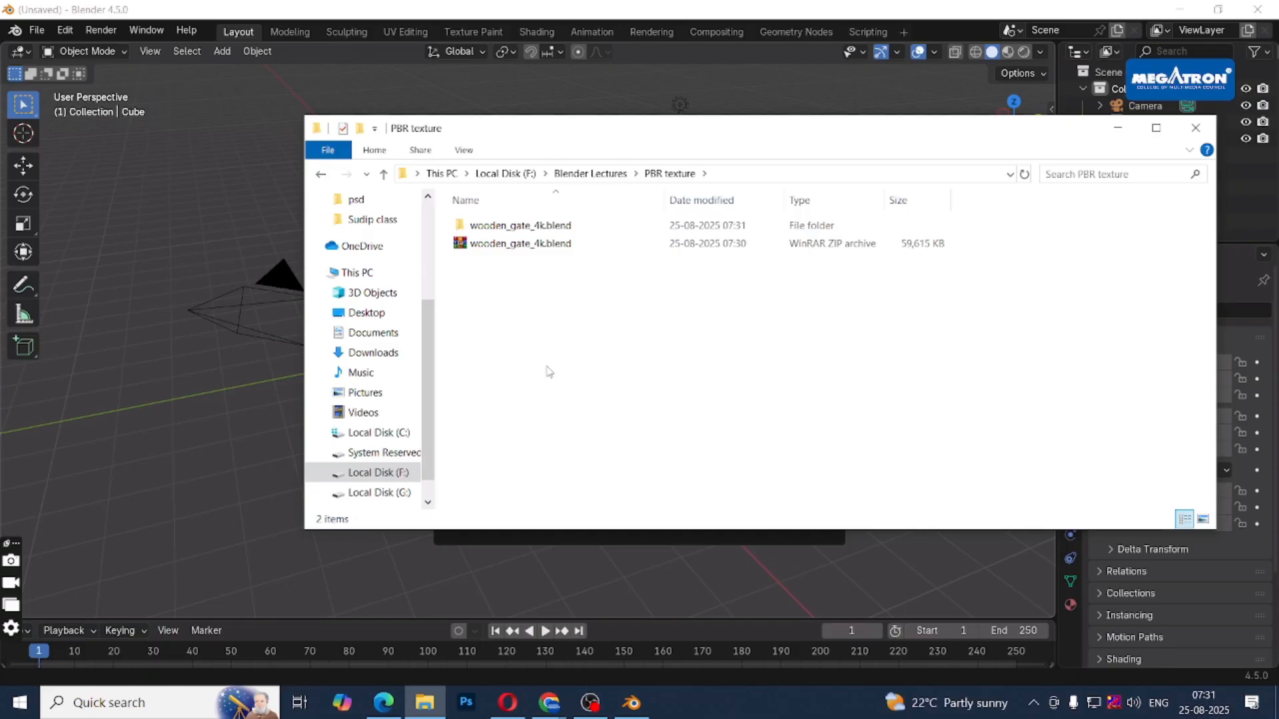
# Delete the wooden_gate_4k.blend ZIP archive from the PBR texture folder and minimize the window to return to Blender.
pyautogui.click(535, 266)
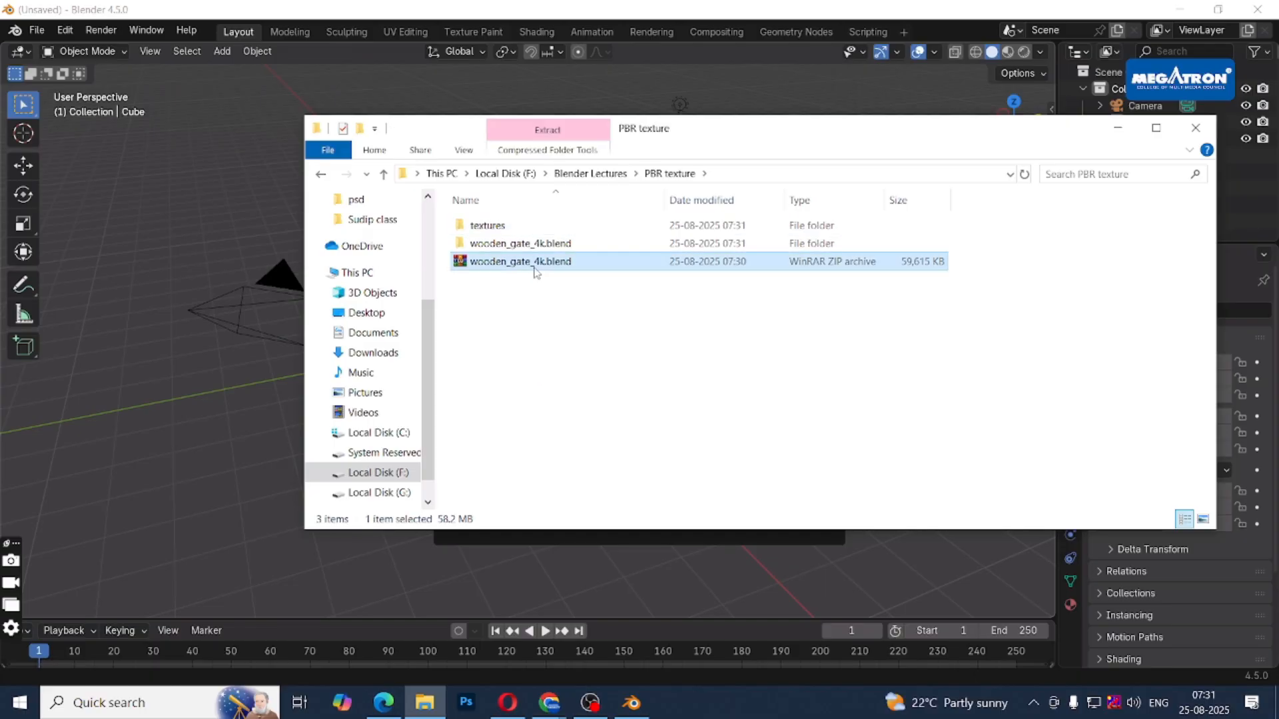
pyautogui.press('Delete')
pyautogui.press('Return')
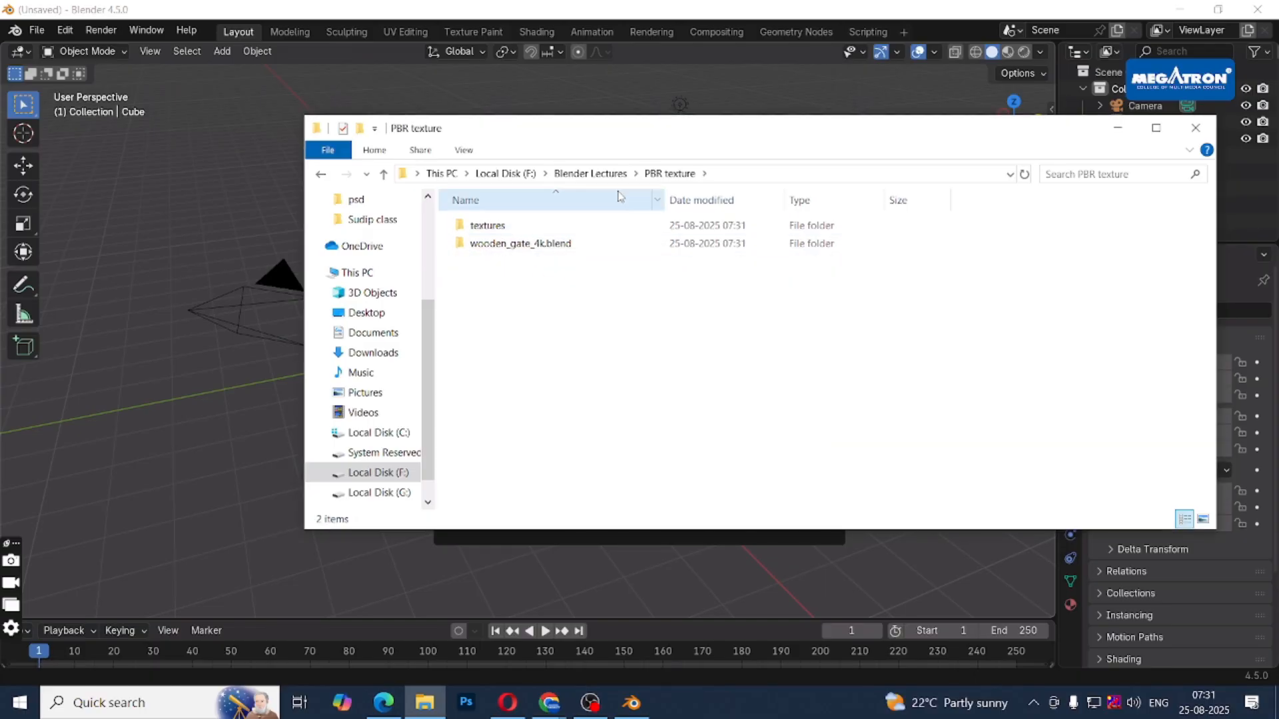
pyautogui.click(1119, 130)
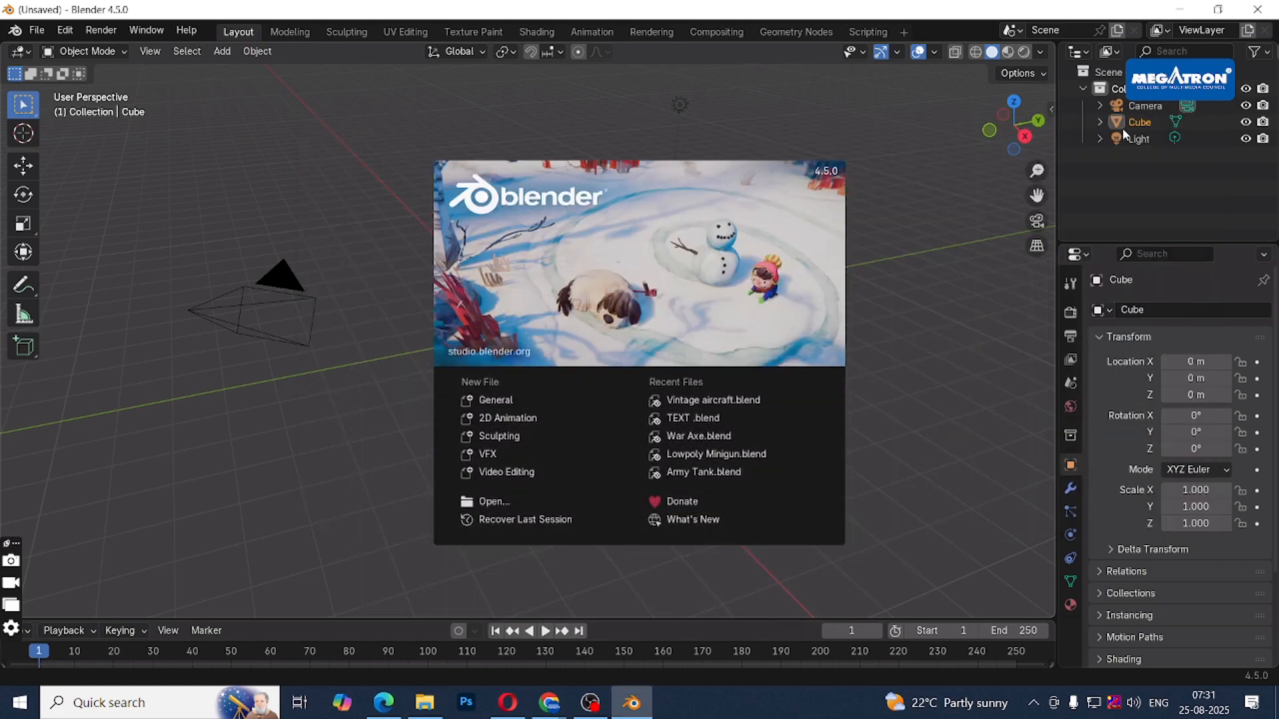
# Dismiss the splash screen and replace the default cube, camera and light with a plane scaled up to about 17.
pyautogui.click(956, 187)
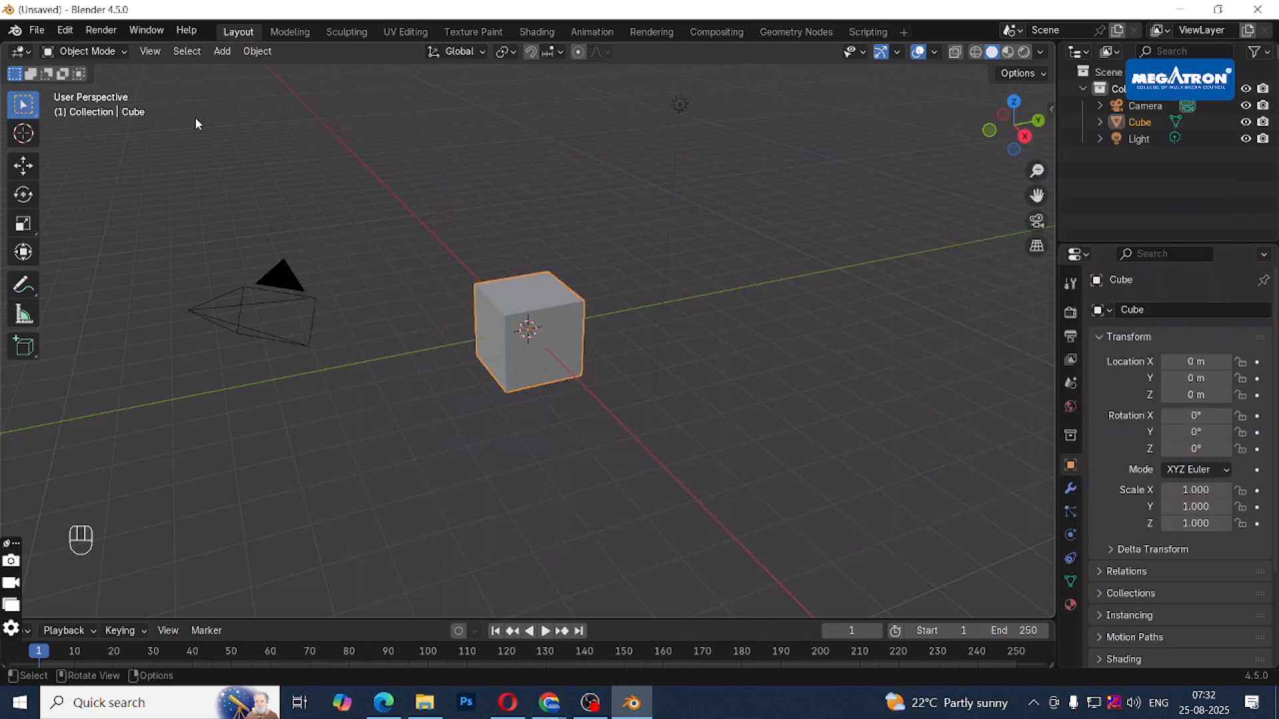
pyautogui.moveTo(195, 117); pyautogui.dragTo(509, 338)
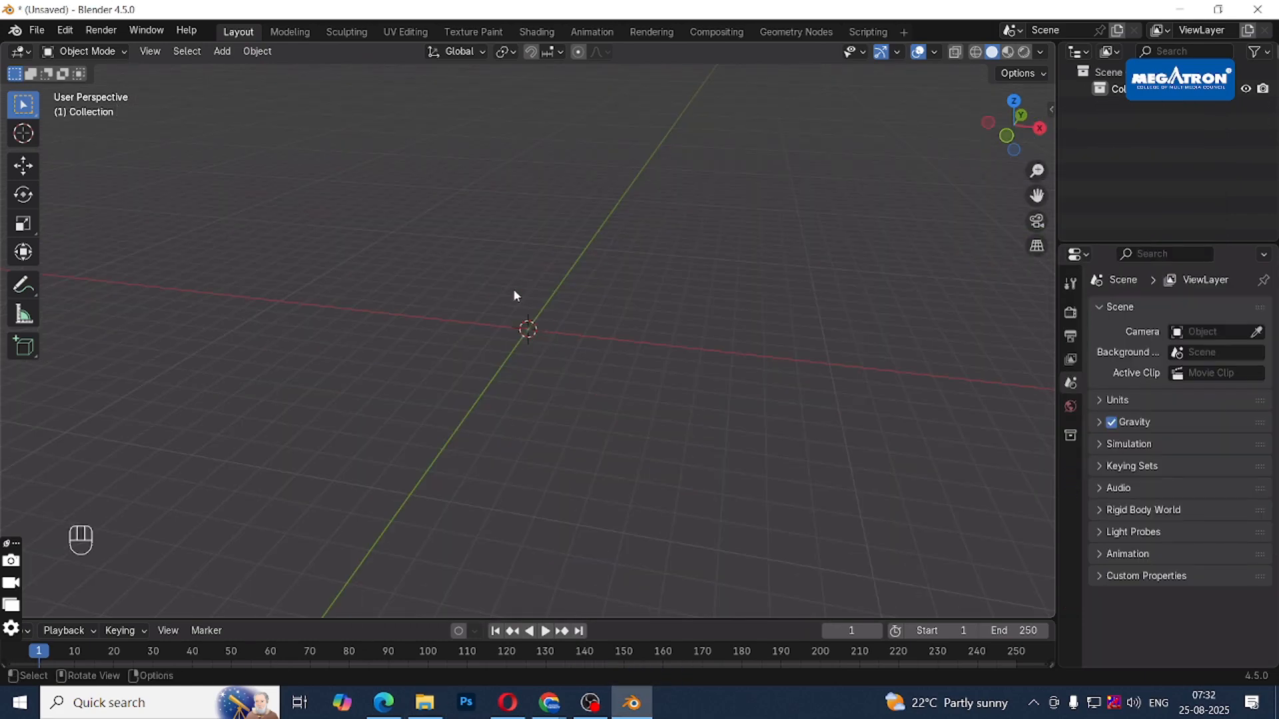
pyautogui.hotkey('shift', 'a')
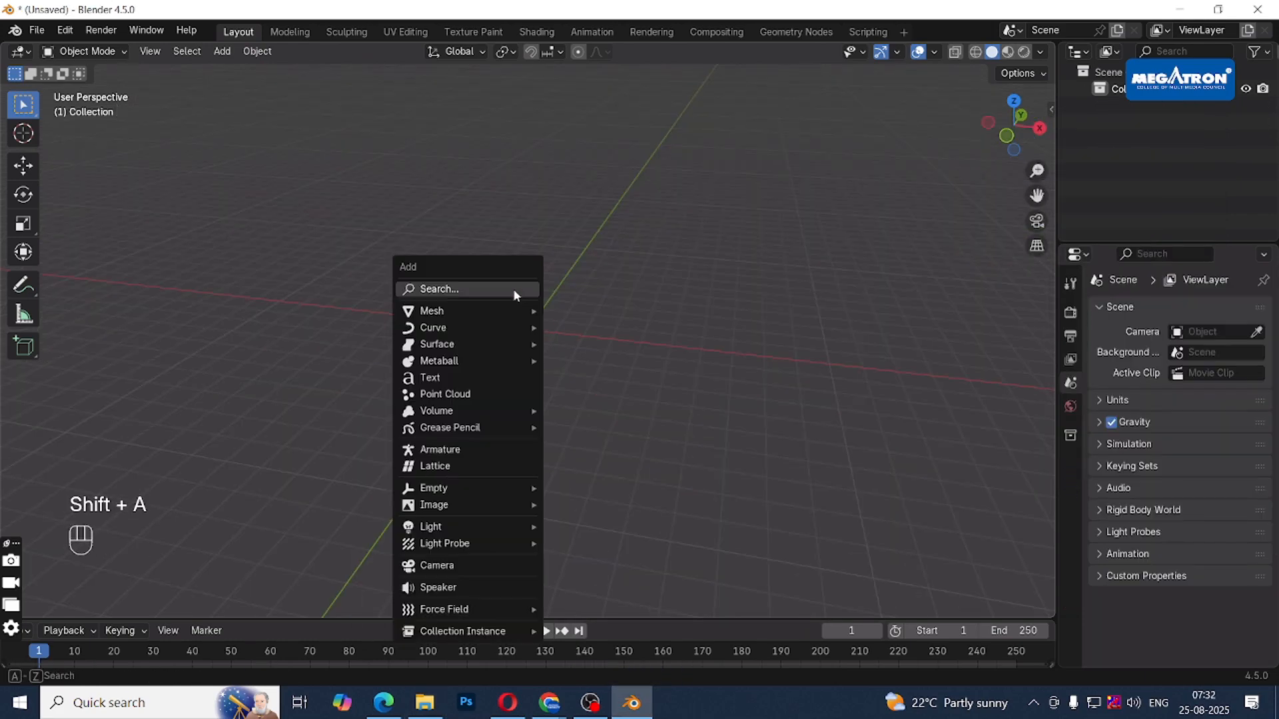
pyautogui.moveTo(494, 308)
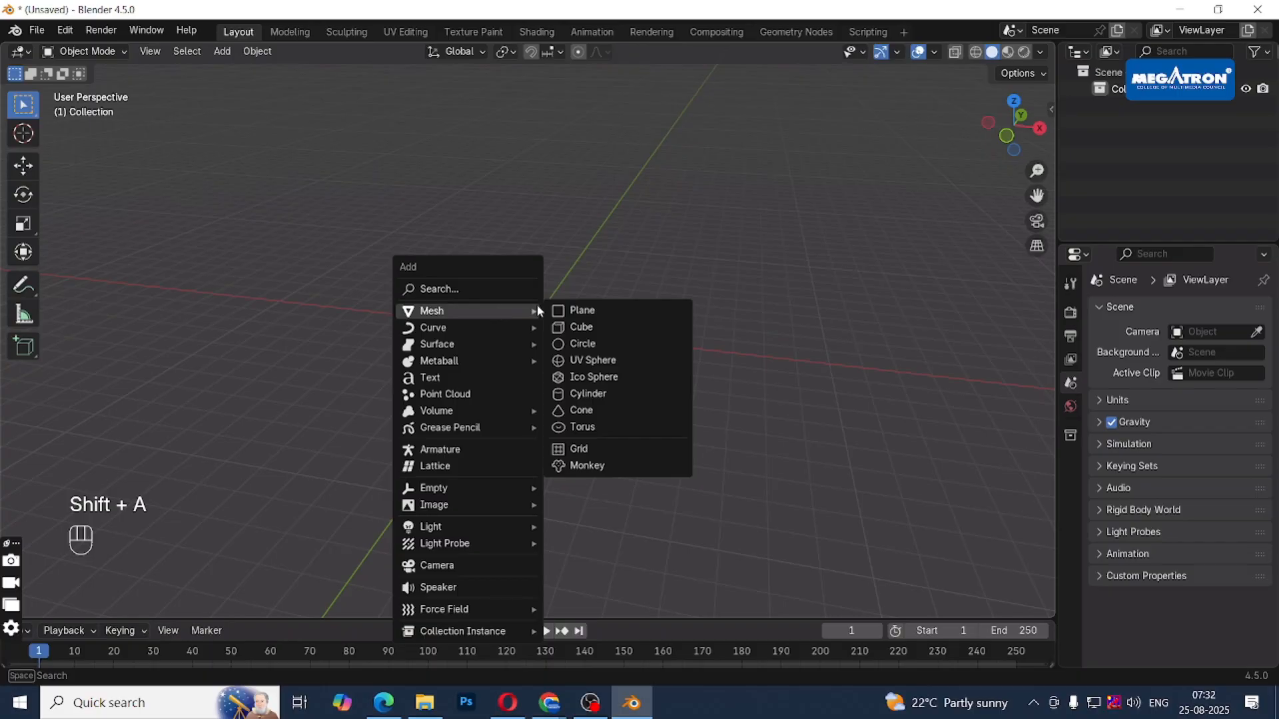
pyautogui.click(576, 313)
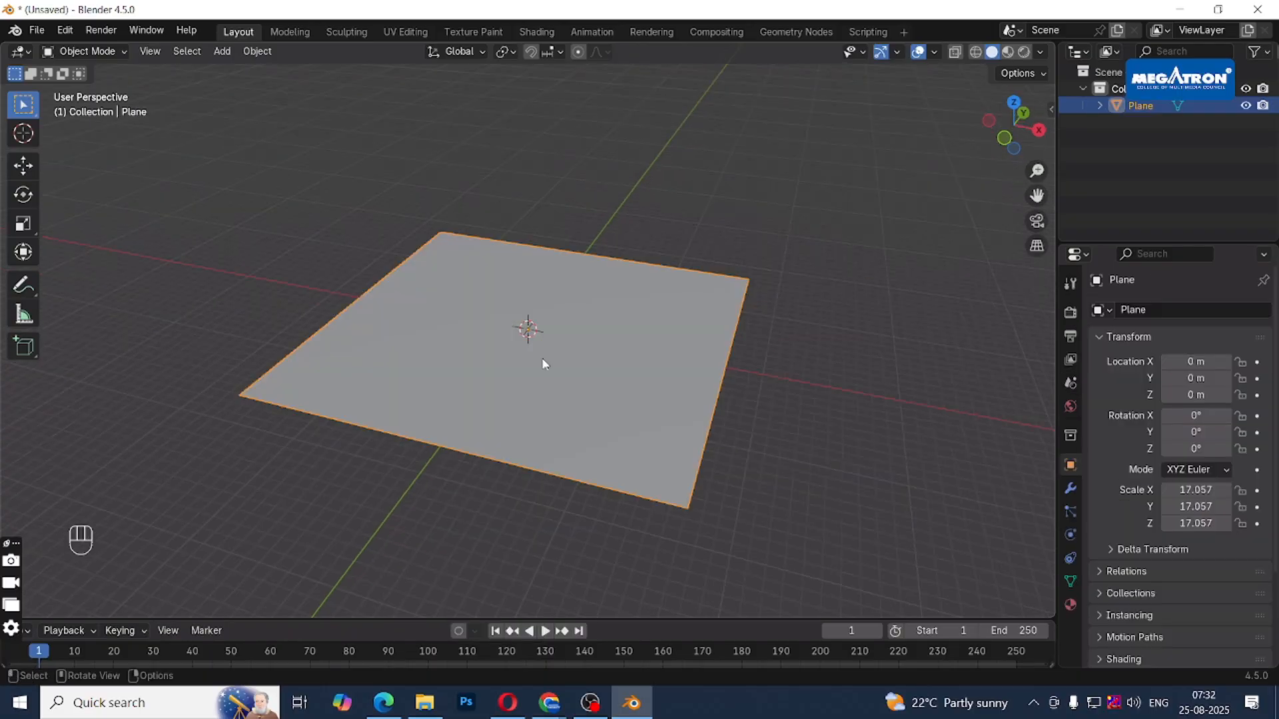
# Add an area light and raise it about 20.3 m above the plane along the Z axis.
pyautogui.hotkey('shift', 'a')
pyautogui.moveTo(541, 363)
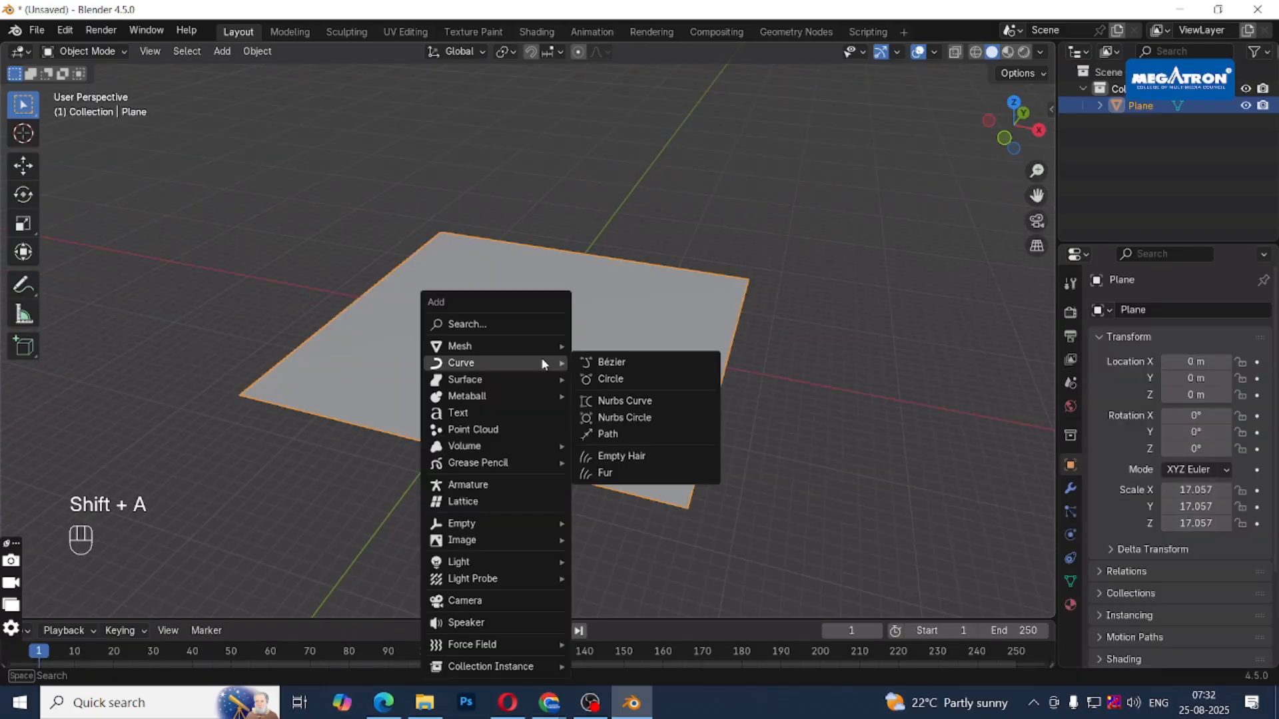
pyautogui.moveTo(506, 561)
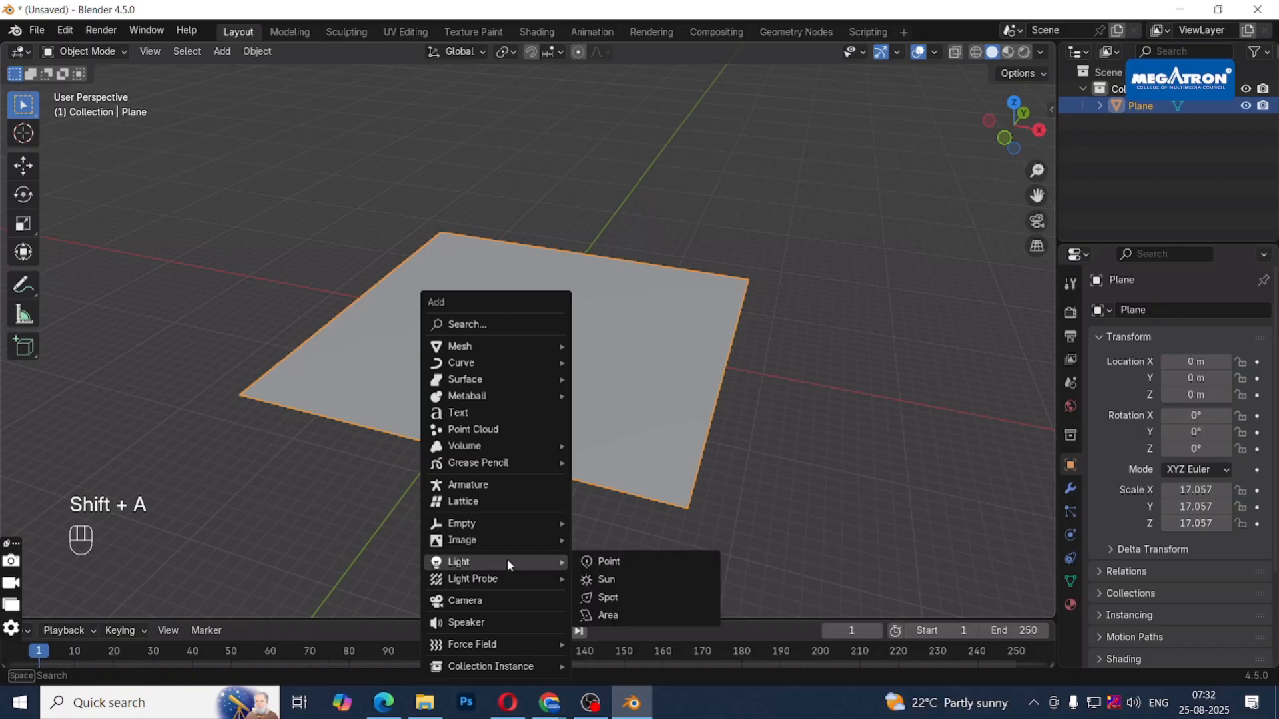
pyautogui.click(634, 615)
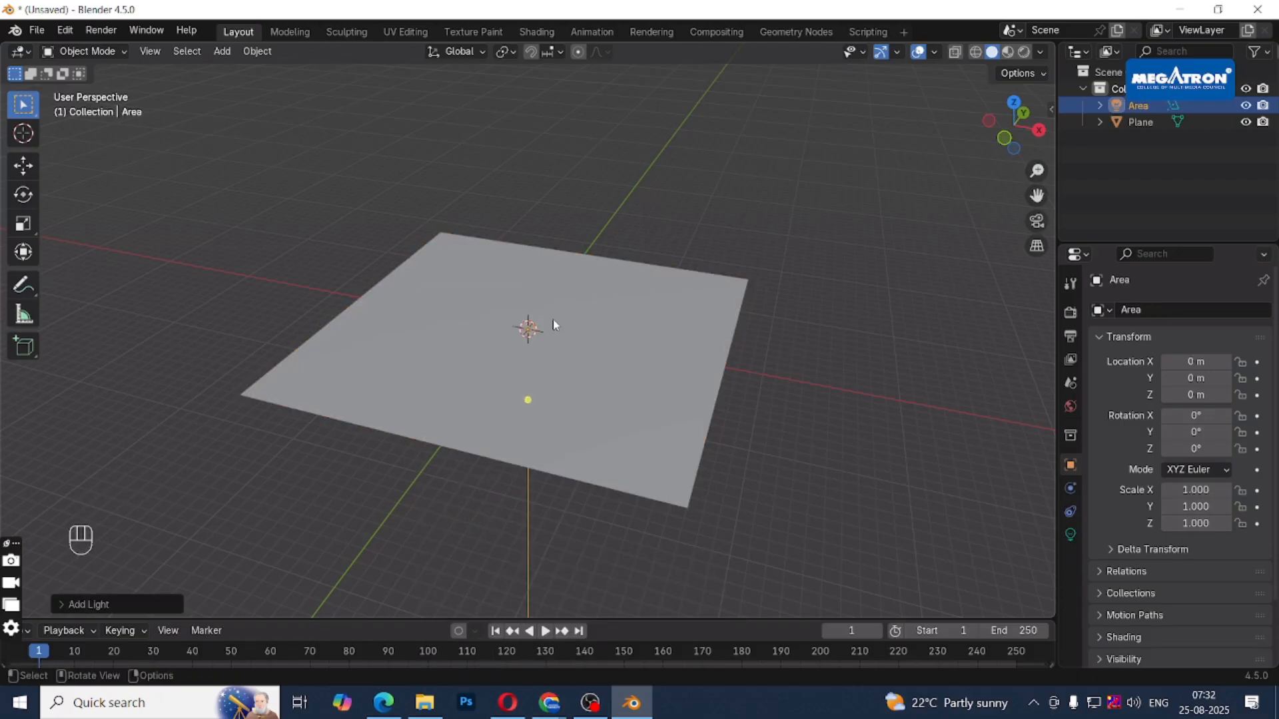
pyautogui.press('g')
pyautogui.press('z')
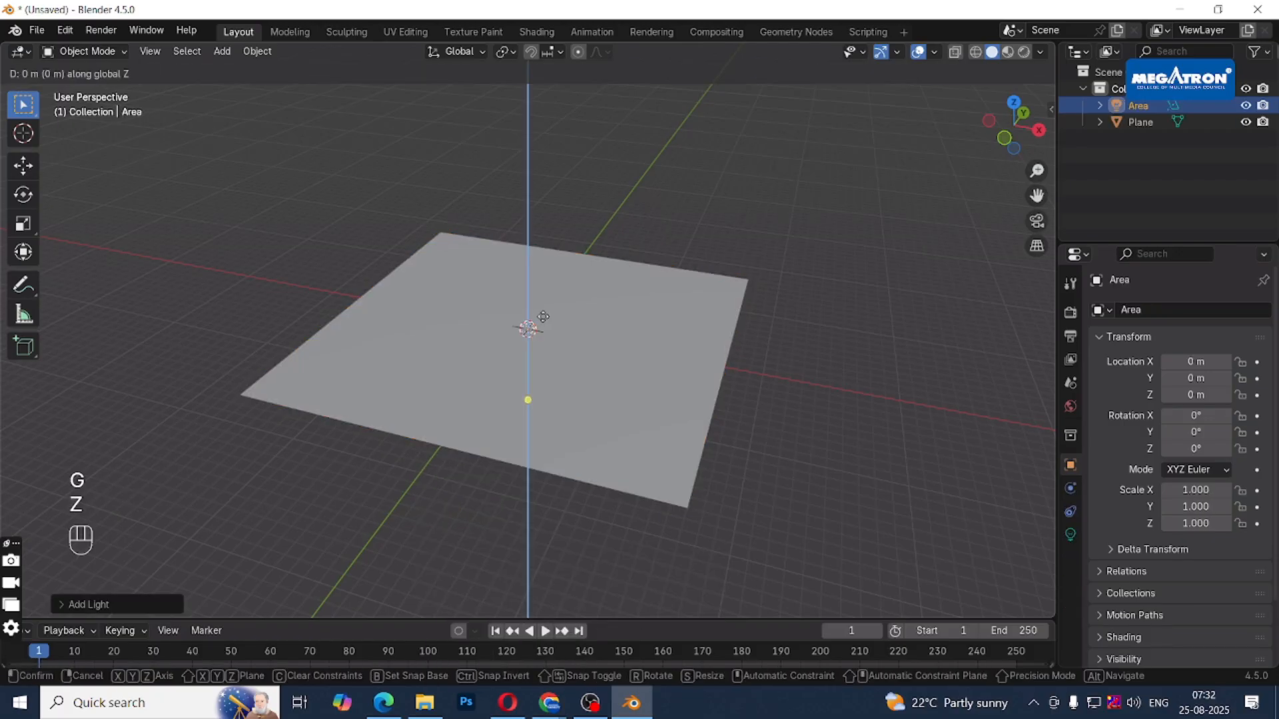
pyautogui.click(530, 90)
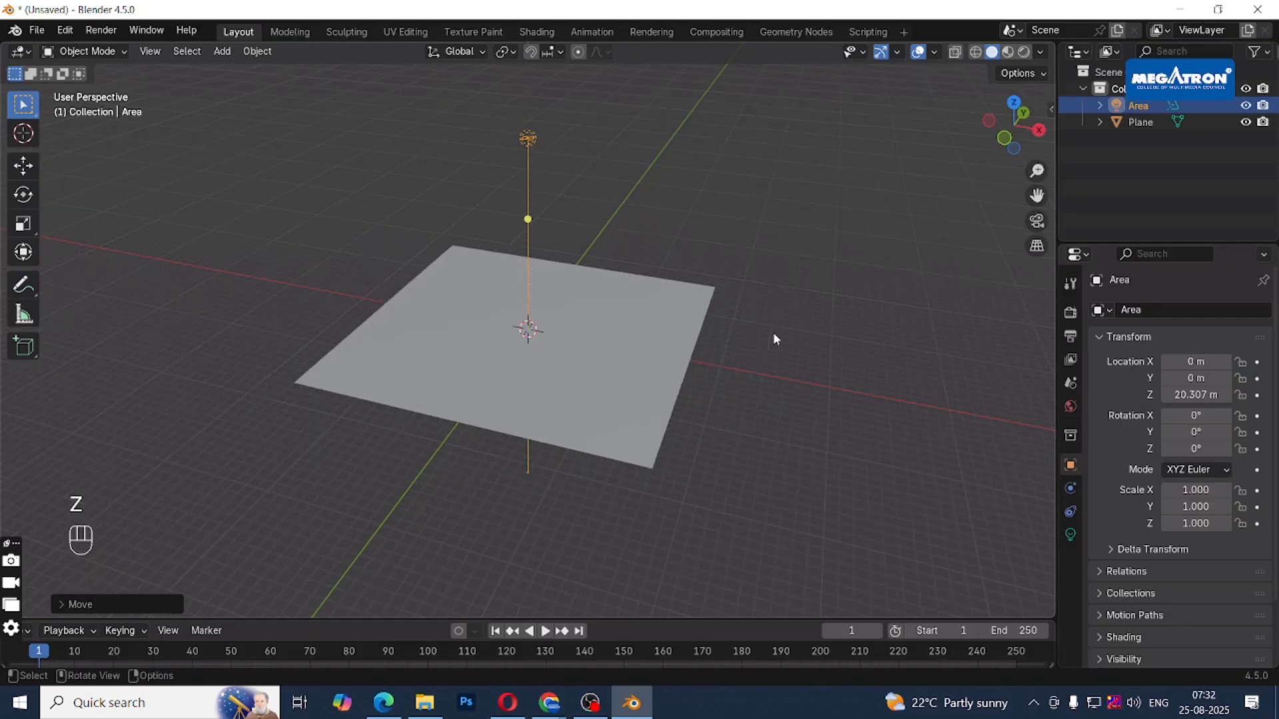
# Scale the area light up to about 28 so it spans the plane below.
pyautogui.moveTo(772, 339); pyautogui.dragTo(679, 422, button='middle')
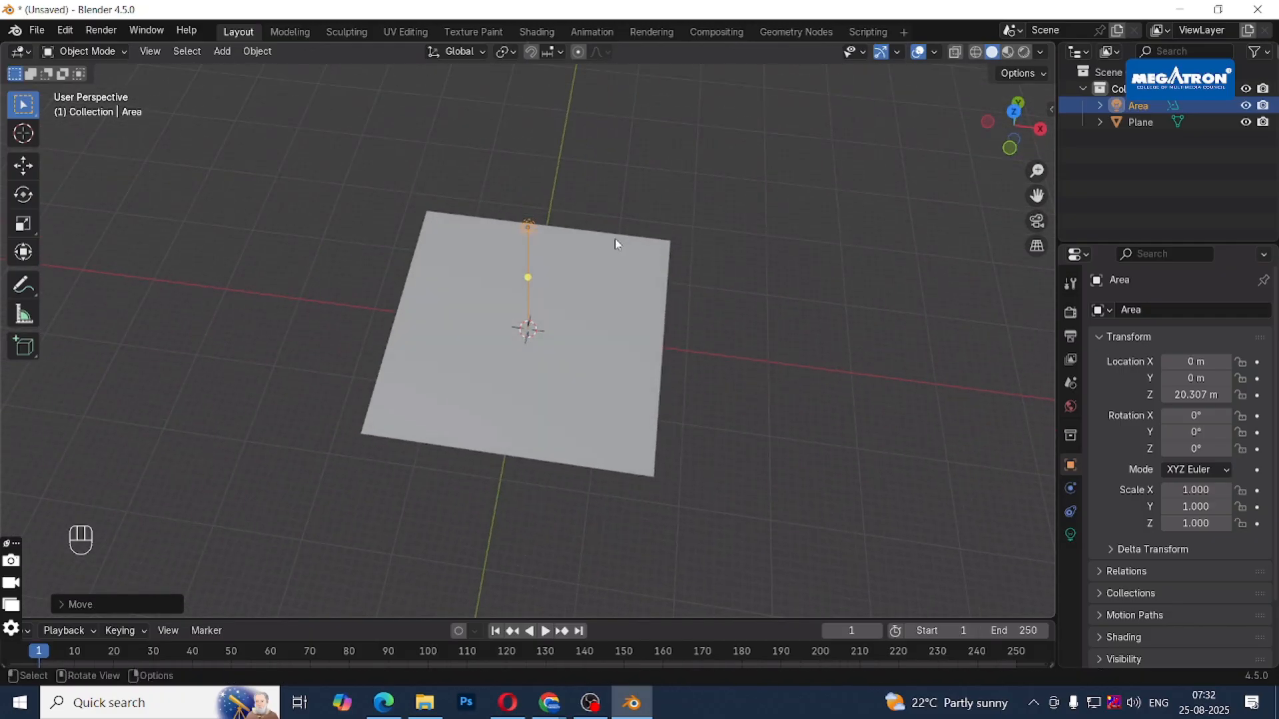
pyautogui.press('s')
pyautogui.click(734, 301)
pyautogui.moveTo(734, 301); pyautogui.dragTo(703, 238, button='middle')
pyautogui.scroll(-1, 703, 237)
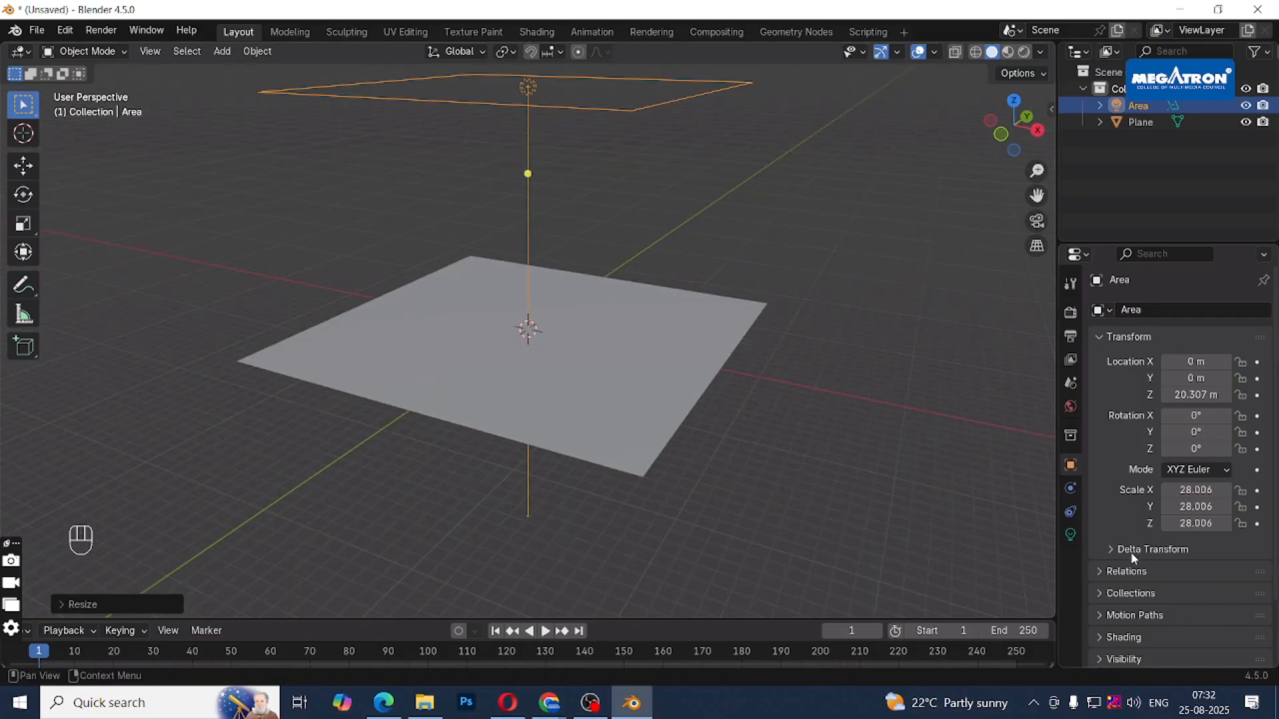
# Set the area light's exposure to 3 and its power to 1000.
pyautogui.click(1070, 534)
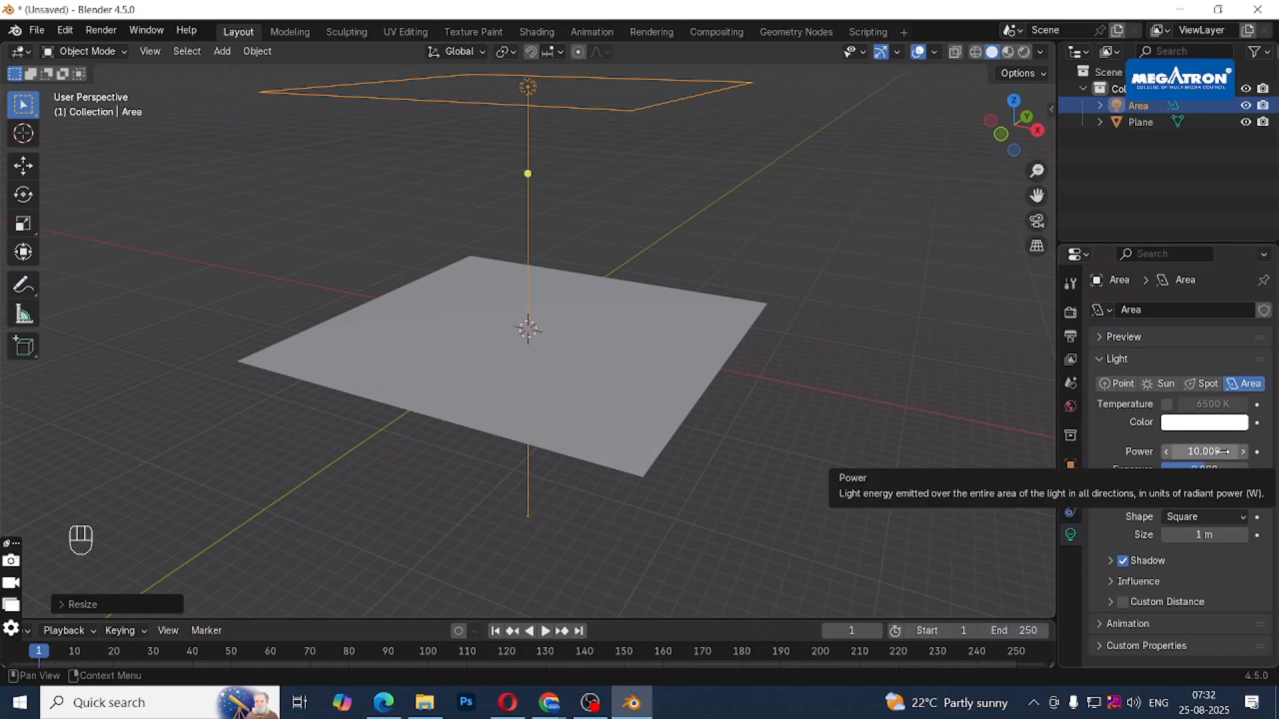
pyautogui.click(1201, 472)
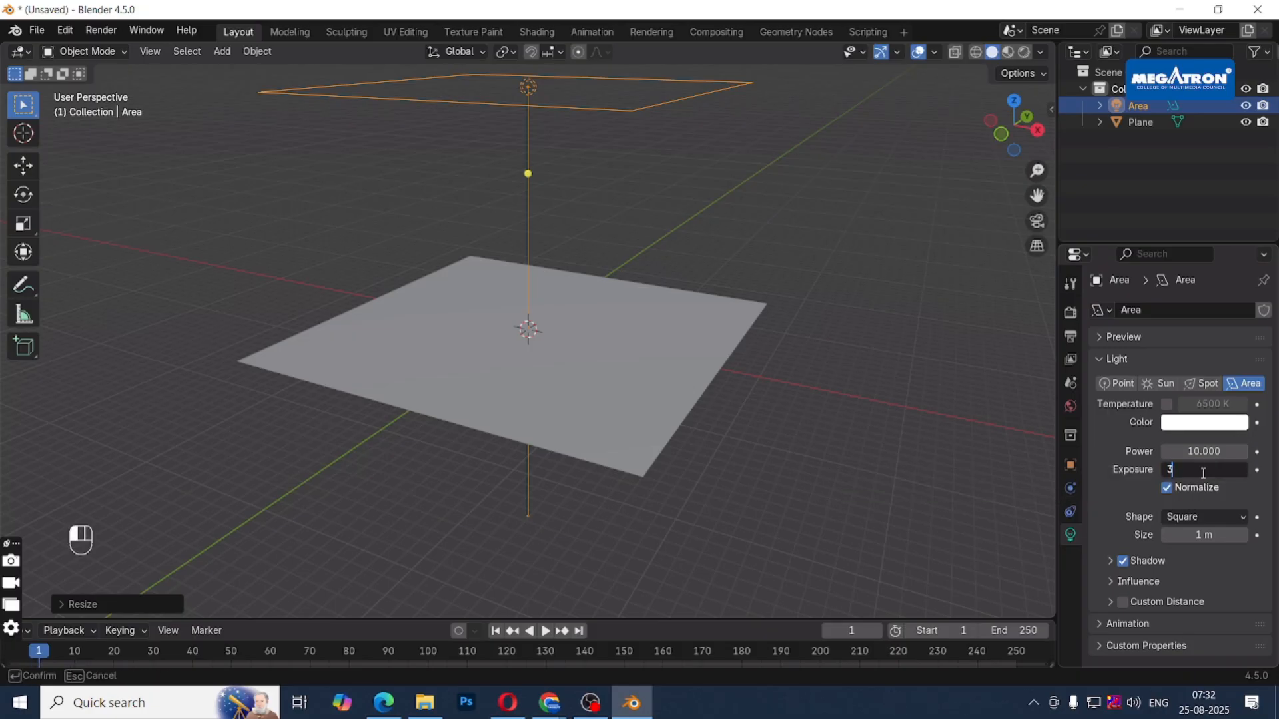
pyautogui.write('3')
pyautogui.press('Return')
pyautogui.click(1193, 451)
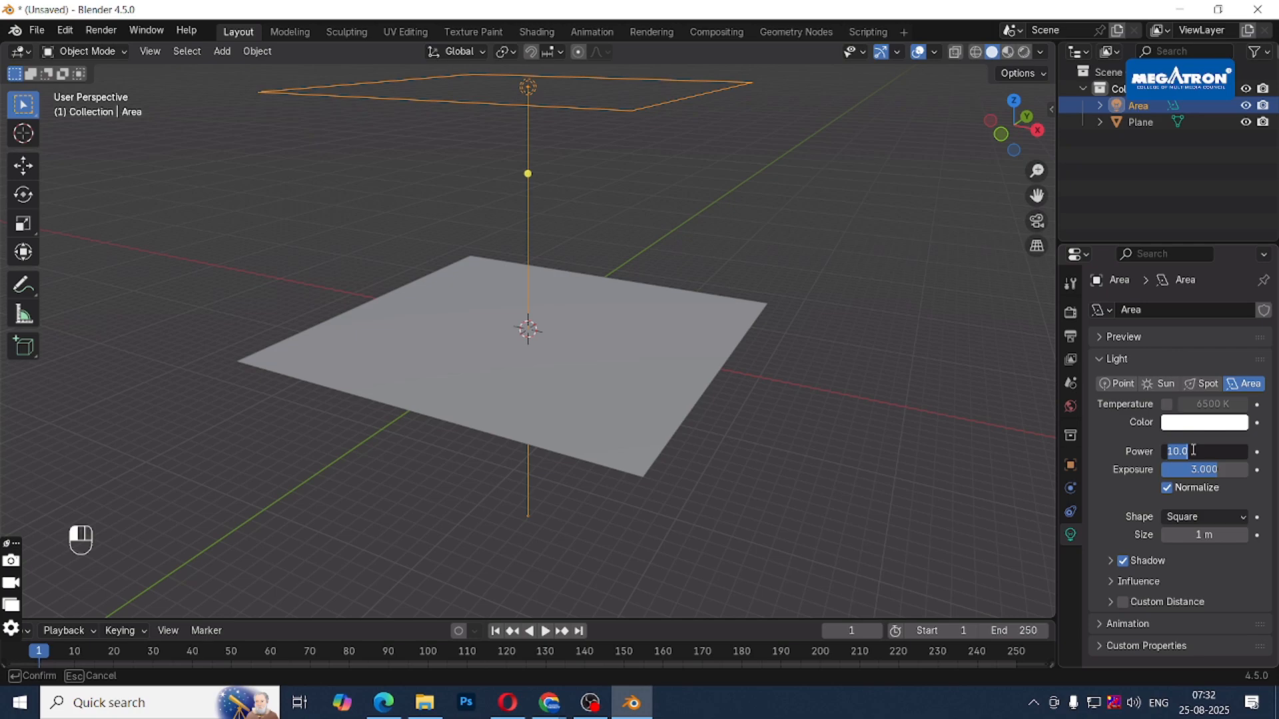
pyautogui.write('1000')
pyautogui.press('Return')
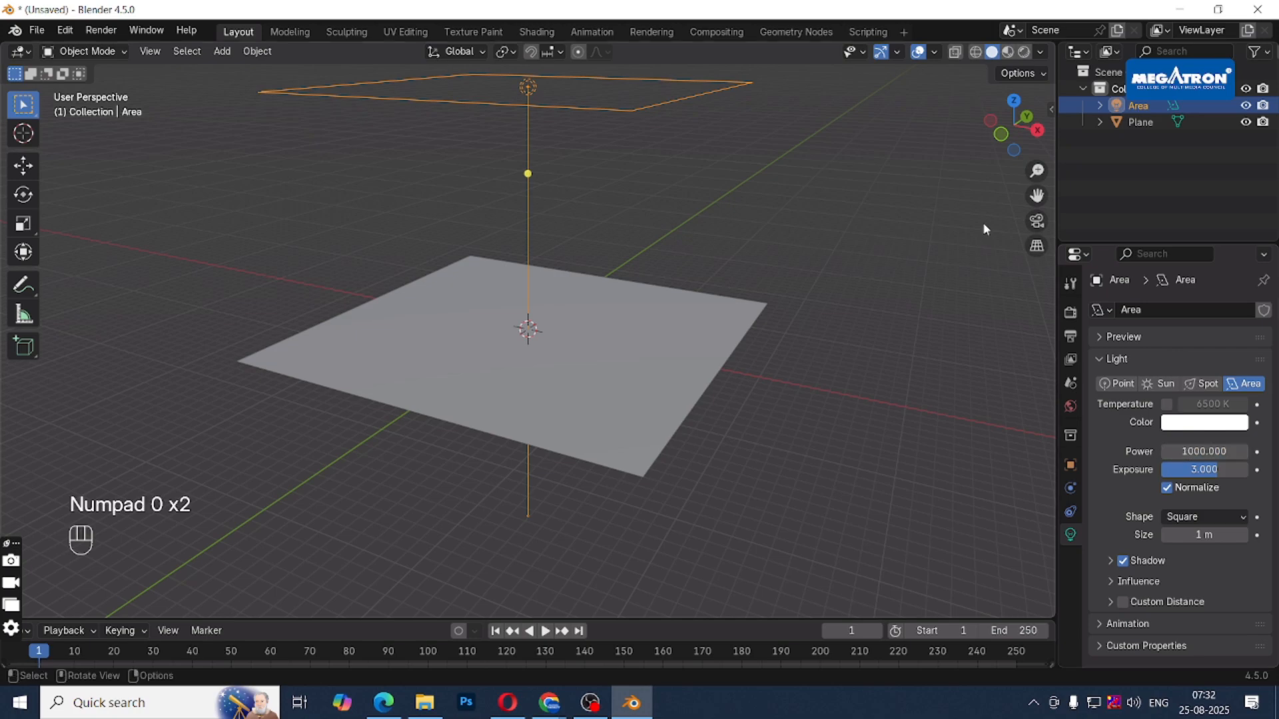
# Switch the render engine to Cycles with GPU Compute as the device.
pyautogui.click(1070, 312)
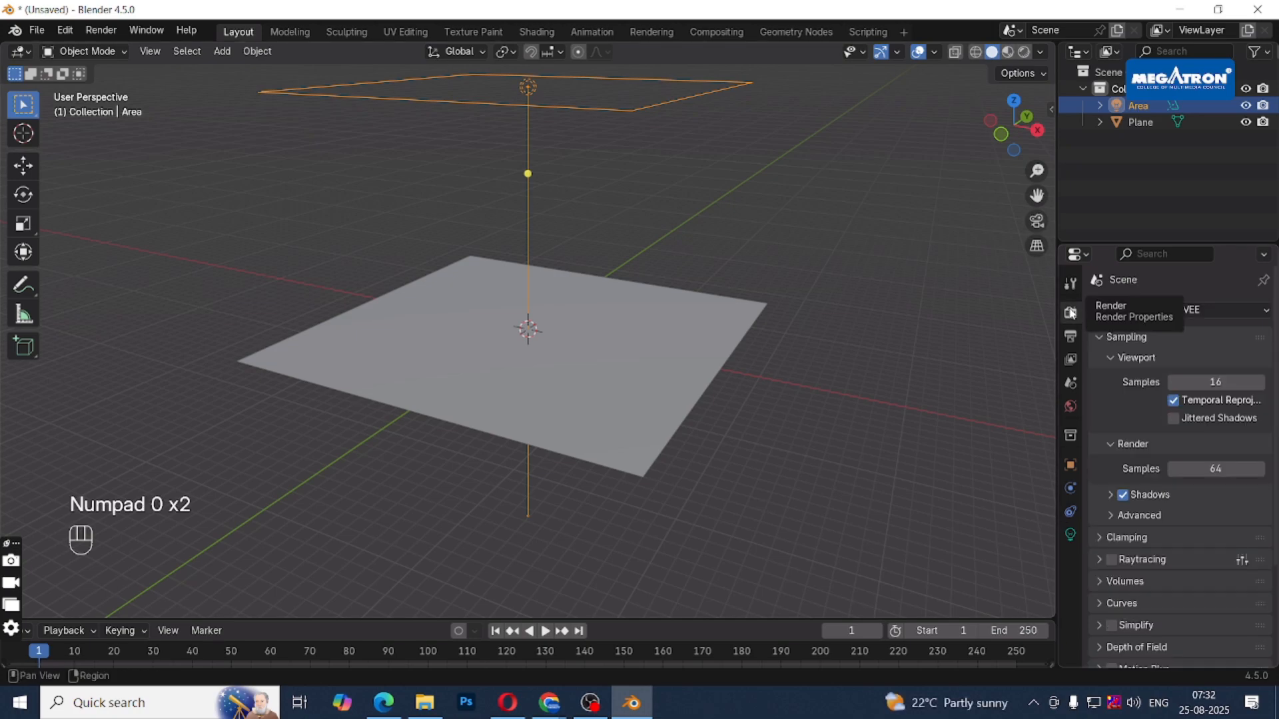
pyautogui.click(1219, 310)
pyautogui.click(1205, 365)
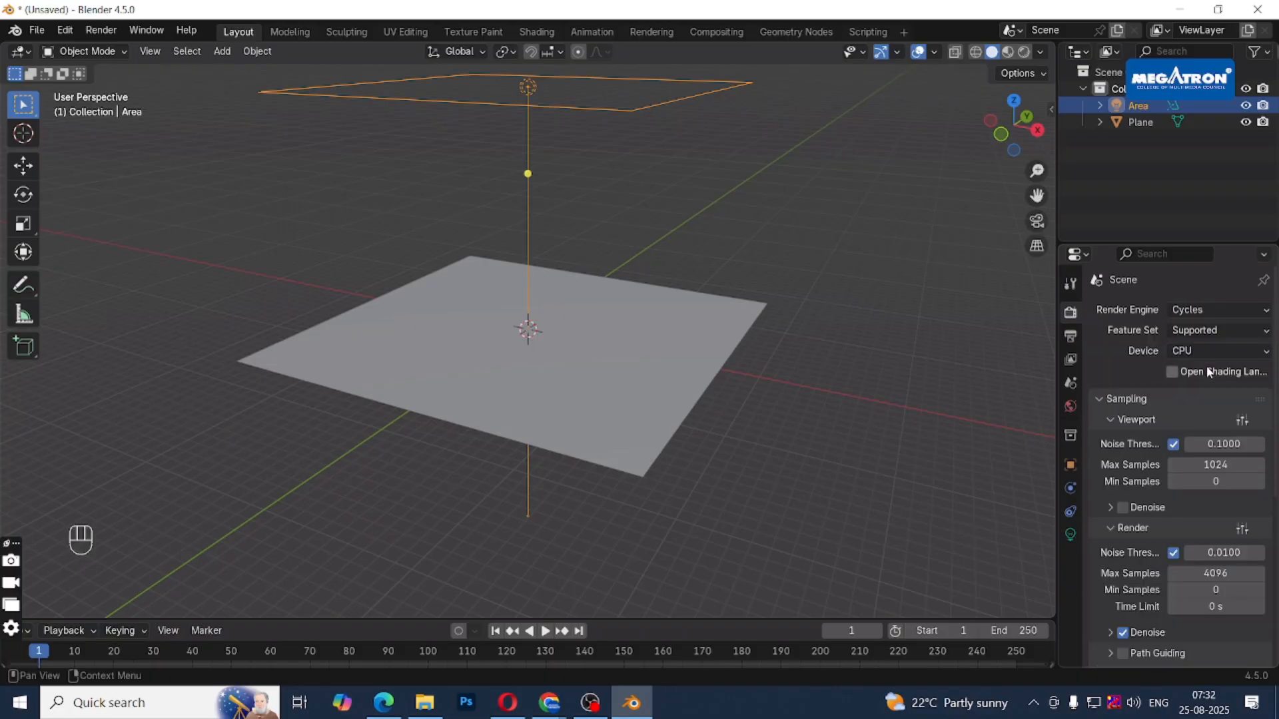
pyautogui.click(1233, 349)
pyautogui.click(1201, 390)
# Set the maximum samples to 100 for both viewport and render, and enable viewport denoising.
pyautogui.click(1237, 465)
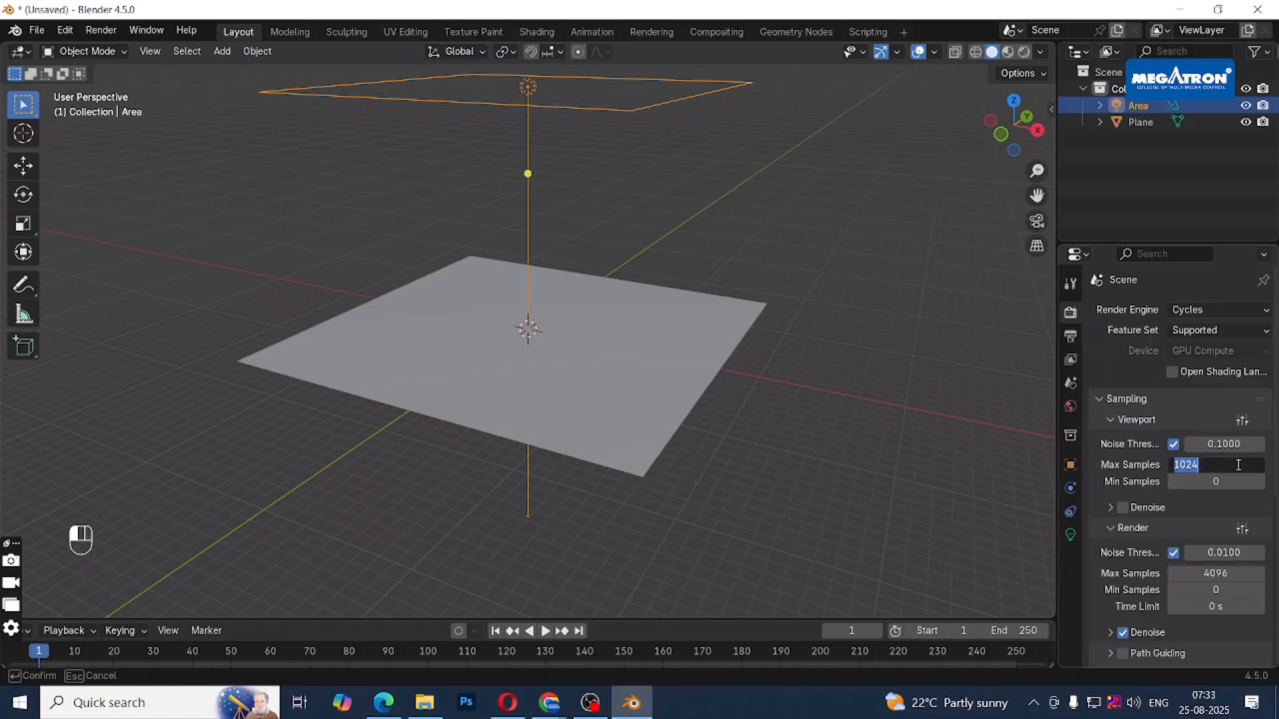
pyautogui.write('100')
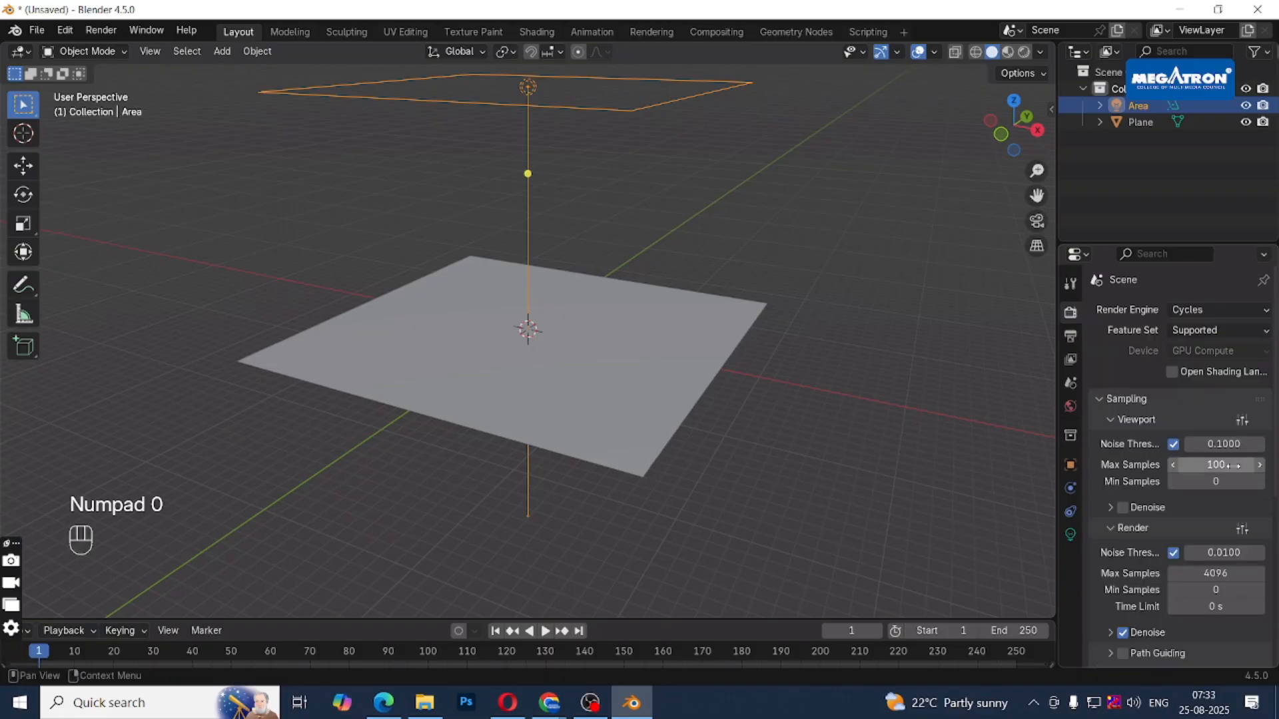
pyautogui.press('Return')
pyautogui.click(1201, 574)
pyautogui.write('100')
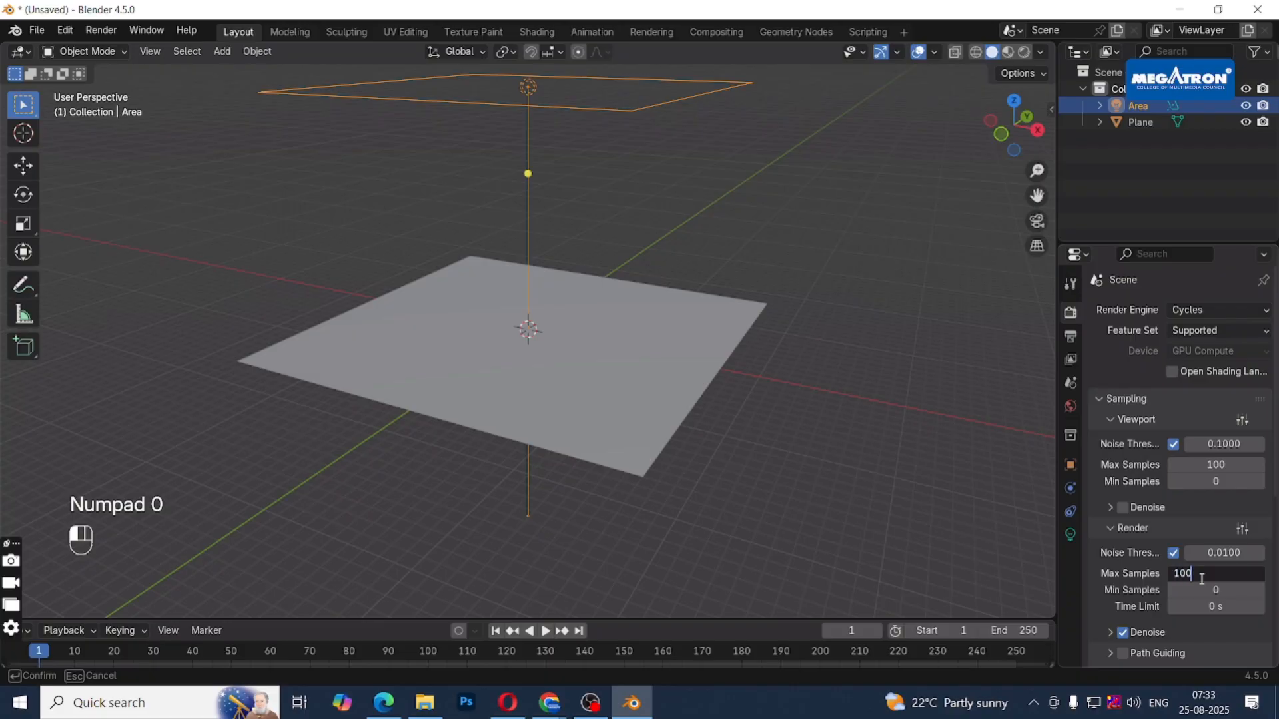
pyautogui.press('Return')
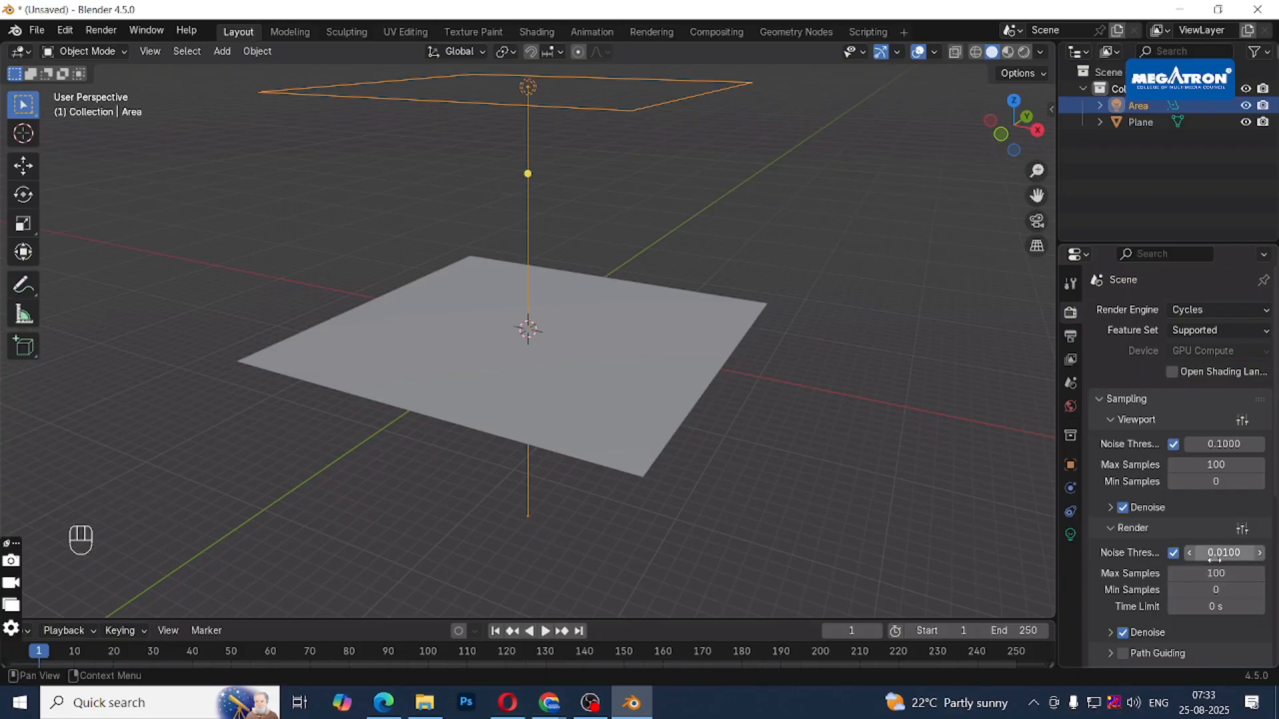
# Set the final render's noise threshold to 0.1.
pyautogui.click(1210, 553)
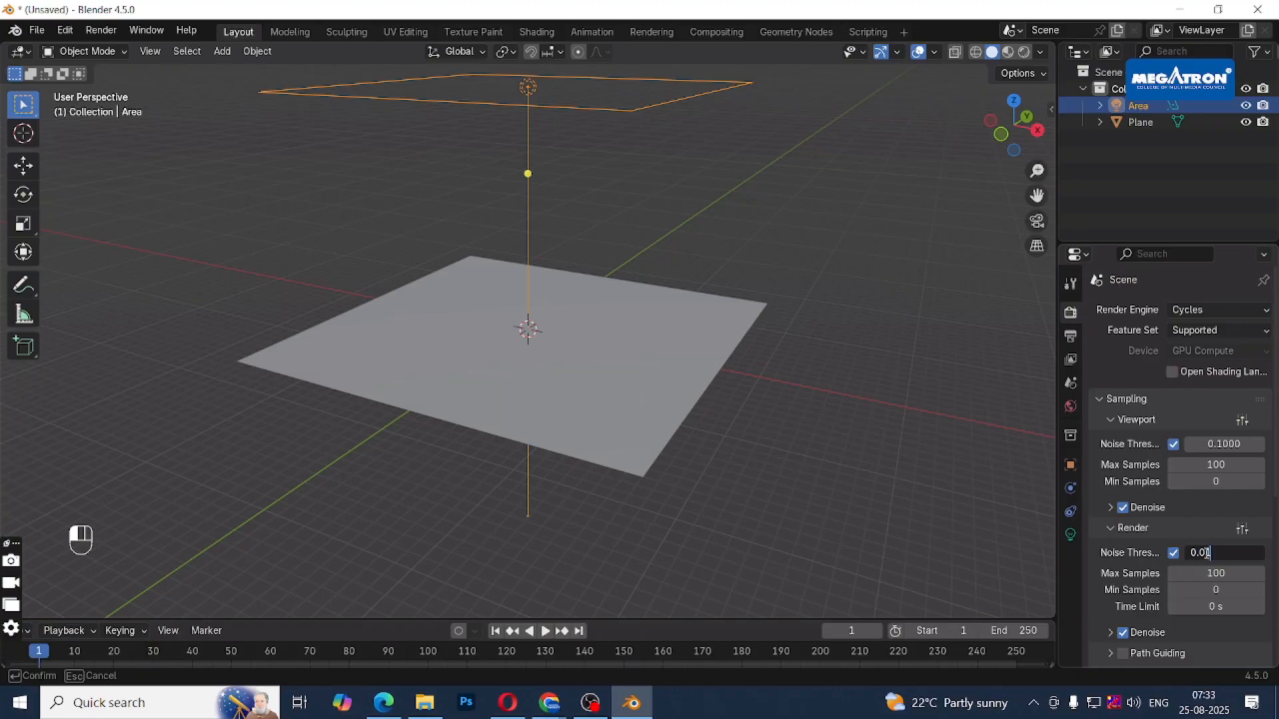
pyautogui.press('BackSpace')
pyautogui.press('BackSpace')
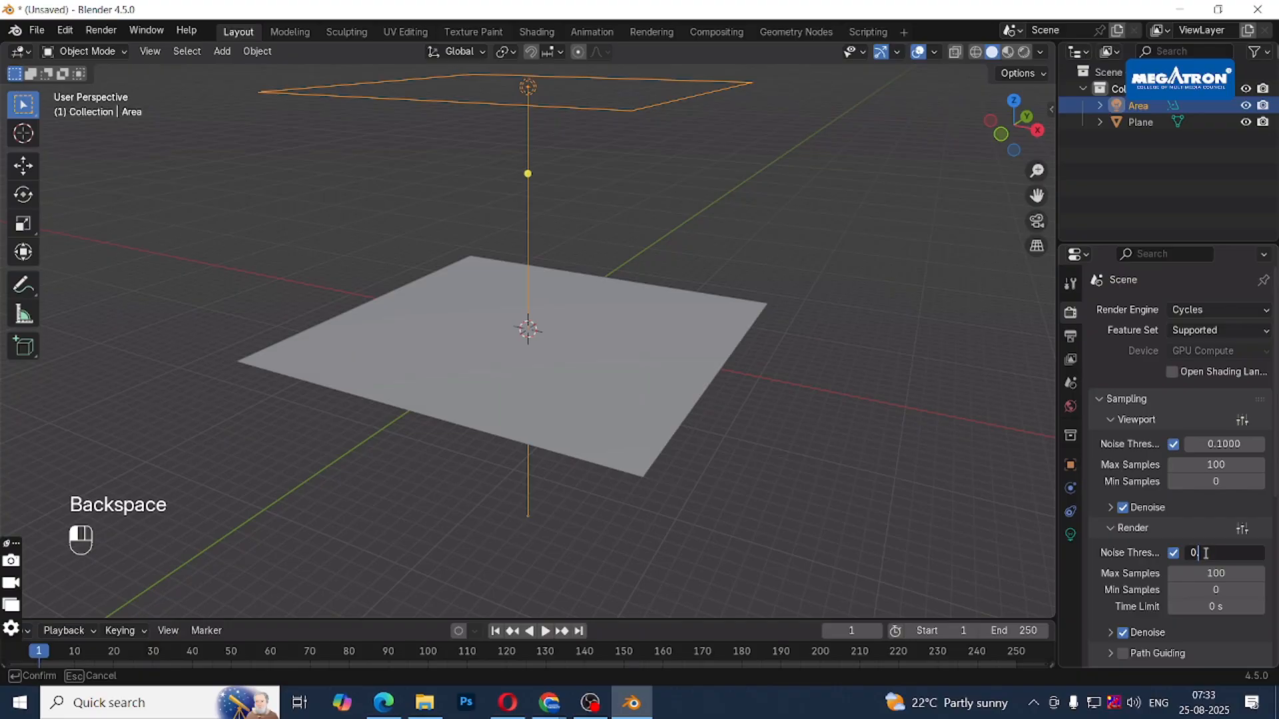
pyautogui.press('Return')
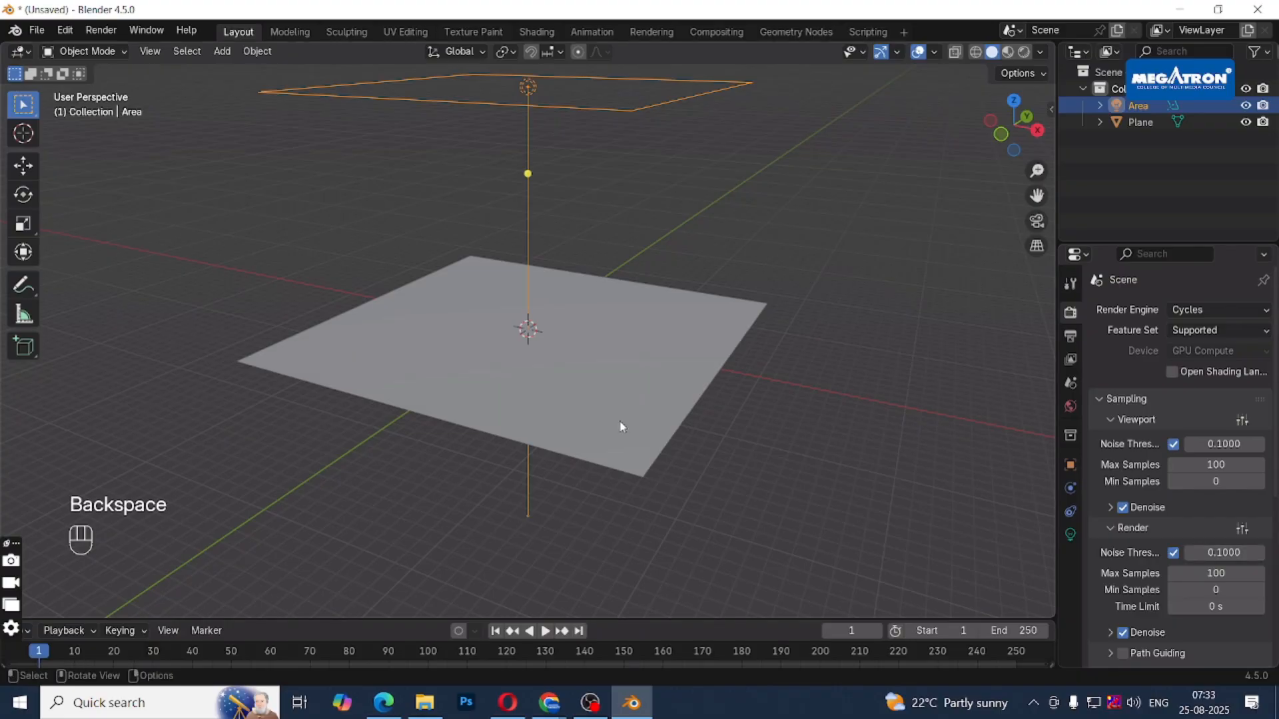
# Save the scene as "PBR Textures .blend" in the F:\Blender Lectures\PBR texture folder.
pyautogui.hotkey('ctrl', 's')
pyautogui.click(539, 587)
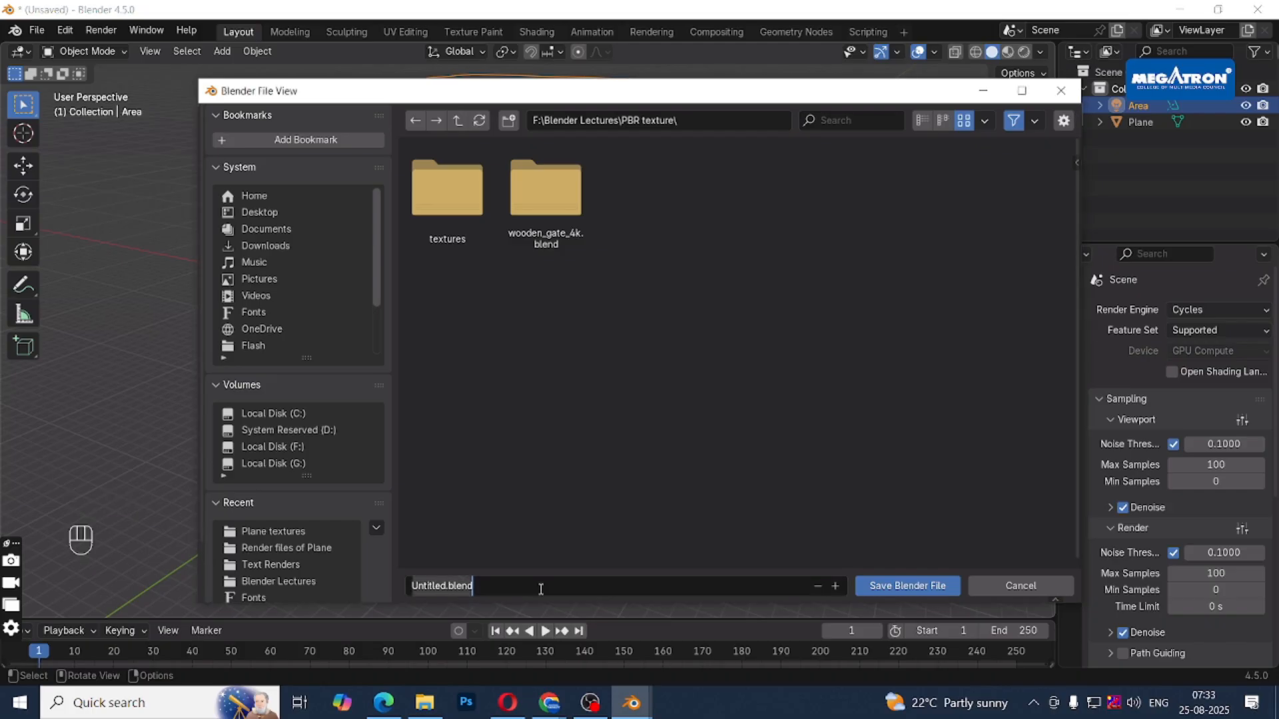
pyautogui.press('BackSpace')
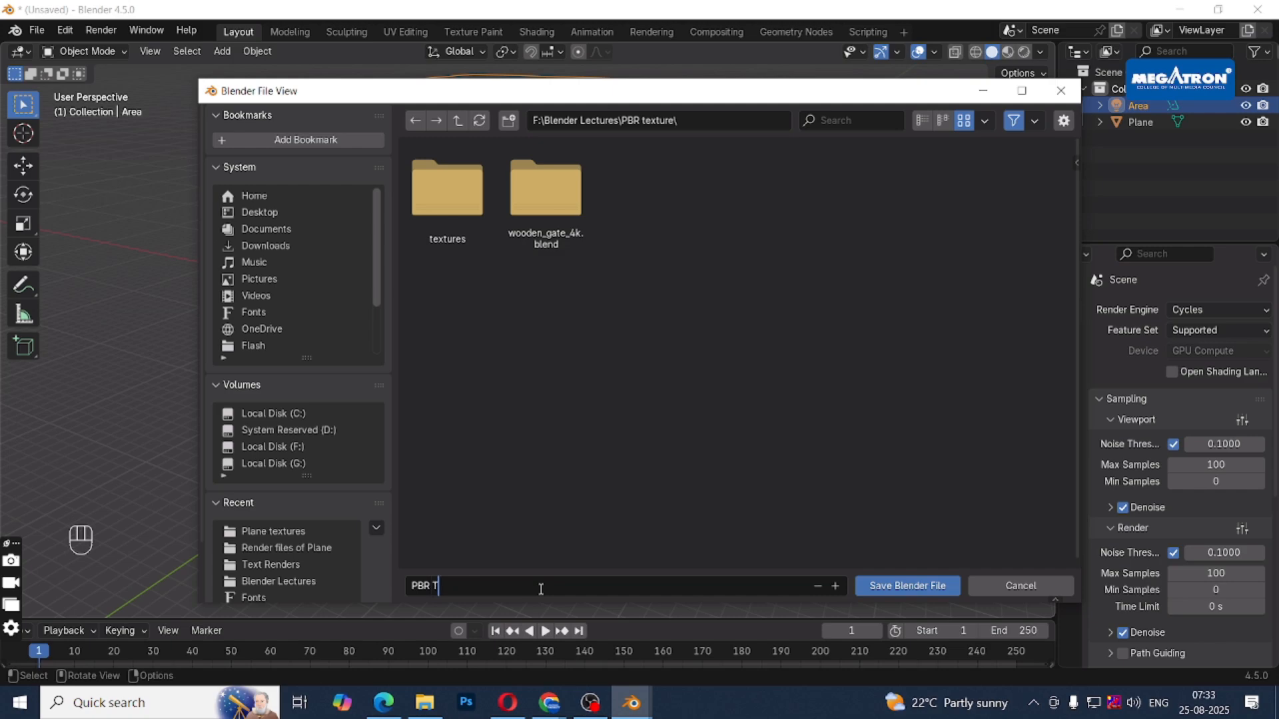
pyautogui.write('s')
pyautogui.click(895, 587)
pyautogui.click(894, 589)
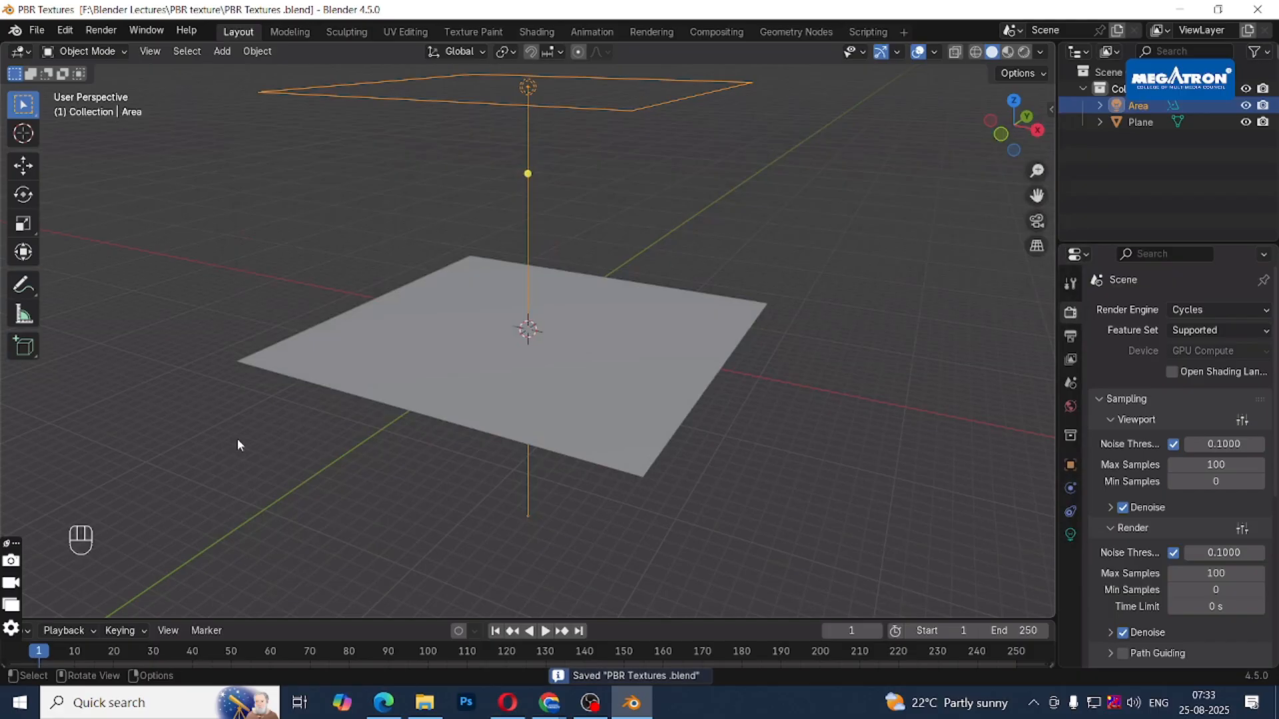
# Preview the lit plane in Rendered shading, and return the viewport to Solid shading.
pyautogui.press('z')
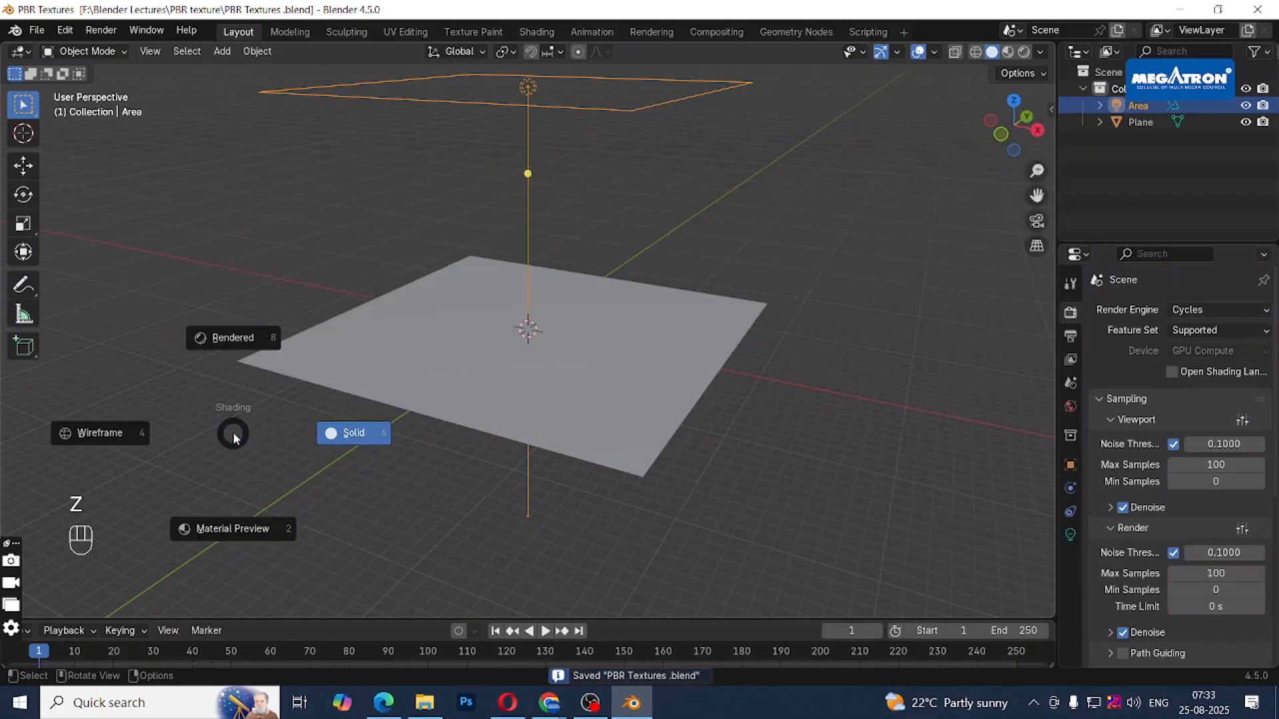
pyautogui.press('8')
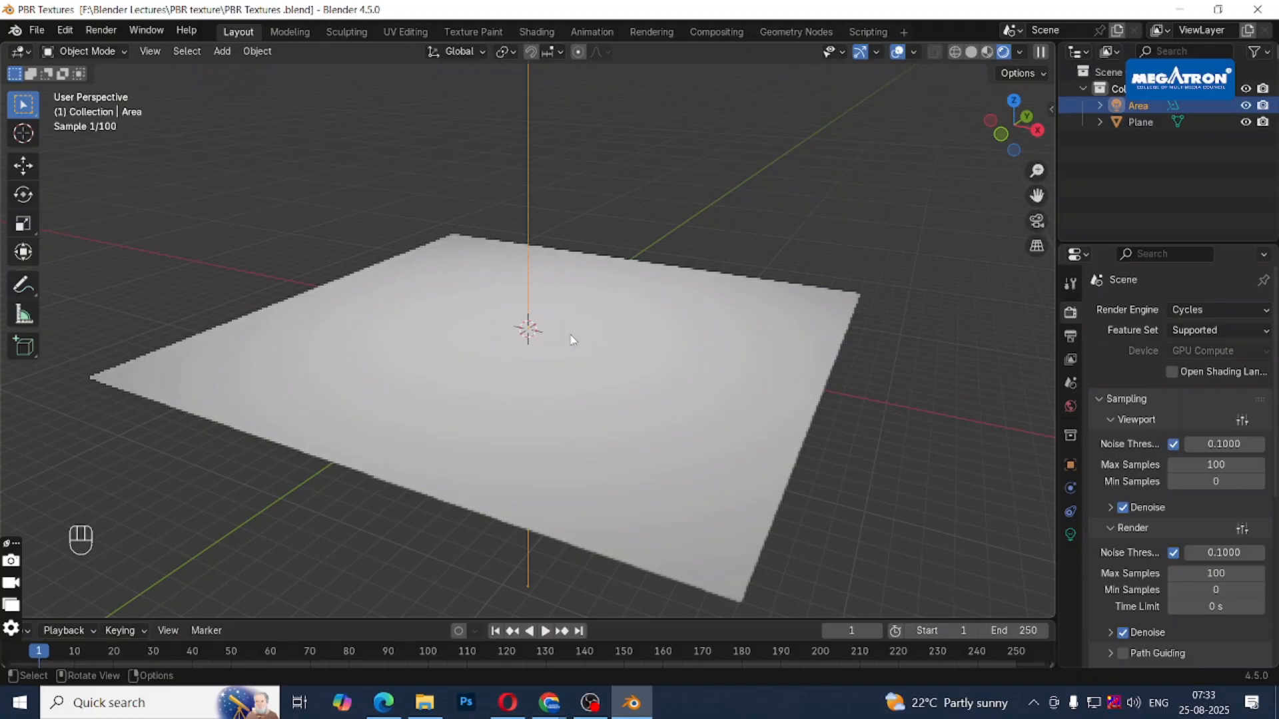
pyautogui.press('z')
pyautogui.press('6')
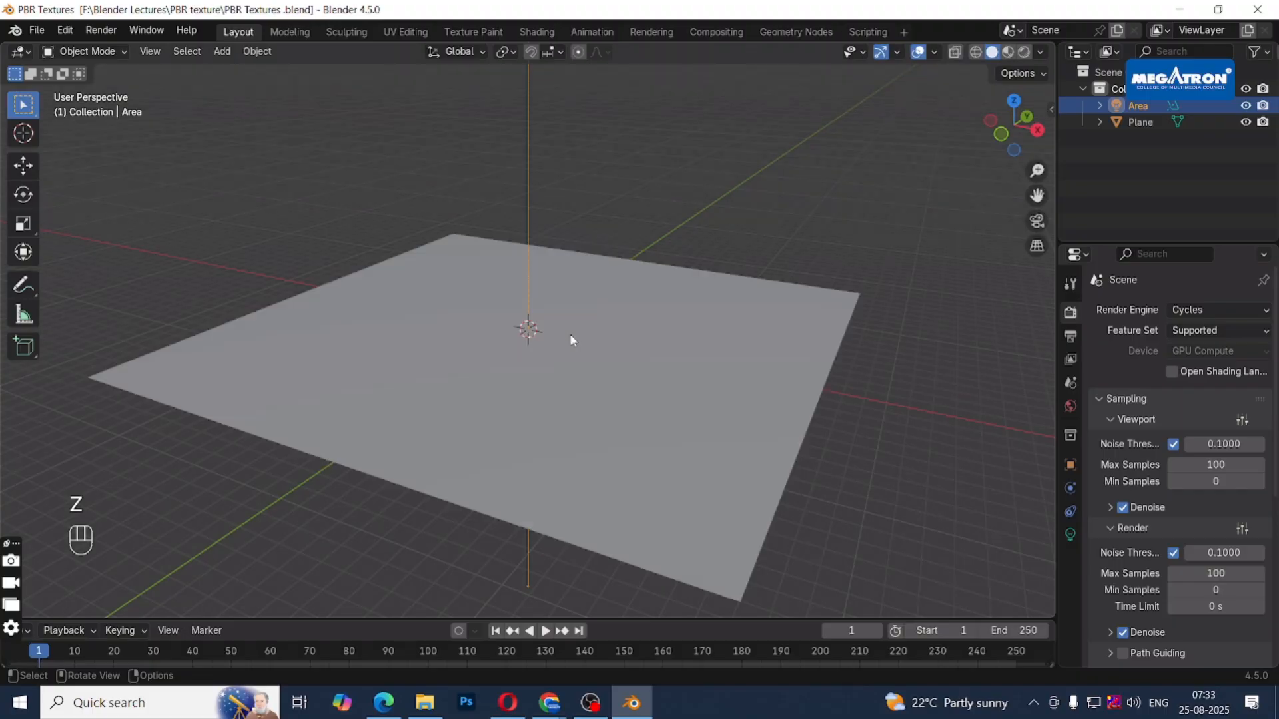
# Select the plane and save the file again.
pyautogui.scroll(-4, 570, 334)
pyautogui.moveTo(569, 334)
pyautogui.mouseDown(button='middle')
pyautogui.moveTo(582, 359)
pyautogui.moveTo(565, 360)
pyautogui.moveTo(585, 386)
pyautogui.mouseUp(button='middle')
pyautogui.click(582, 389)
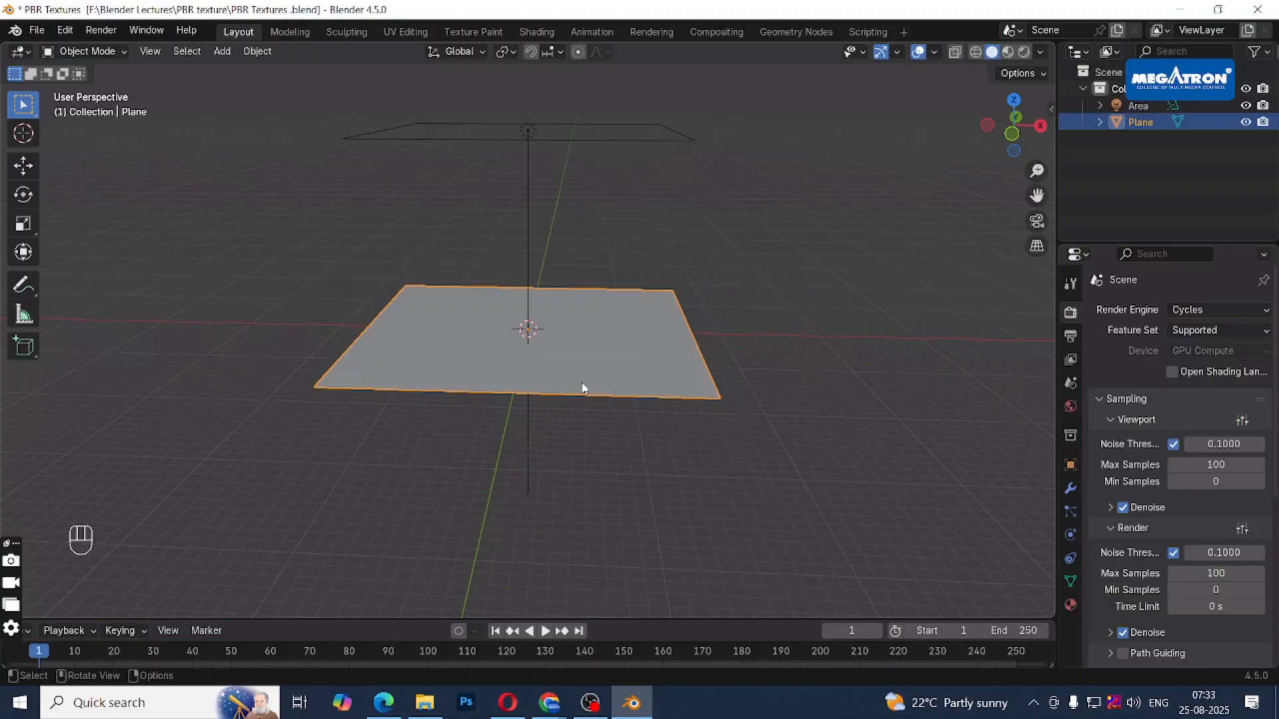
pyautogui.hotkey('ctrl', 's')
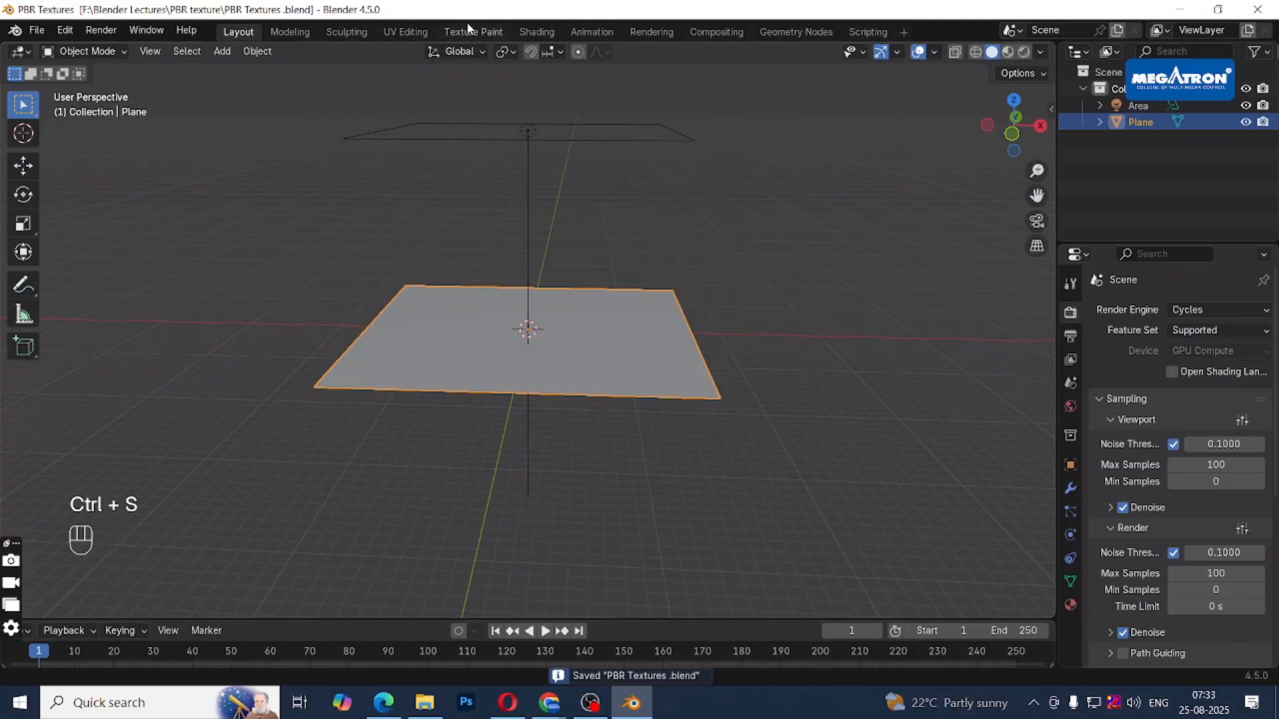
# Create a new material named Wood for the plane in the Shading workspace.
pyautogui.moveTo(710, 348); pyautogui.dragTo(634, 361, button='middle')
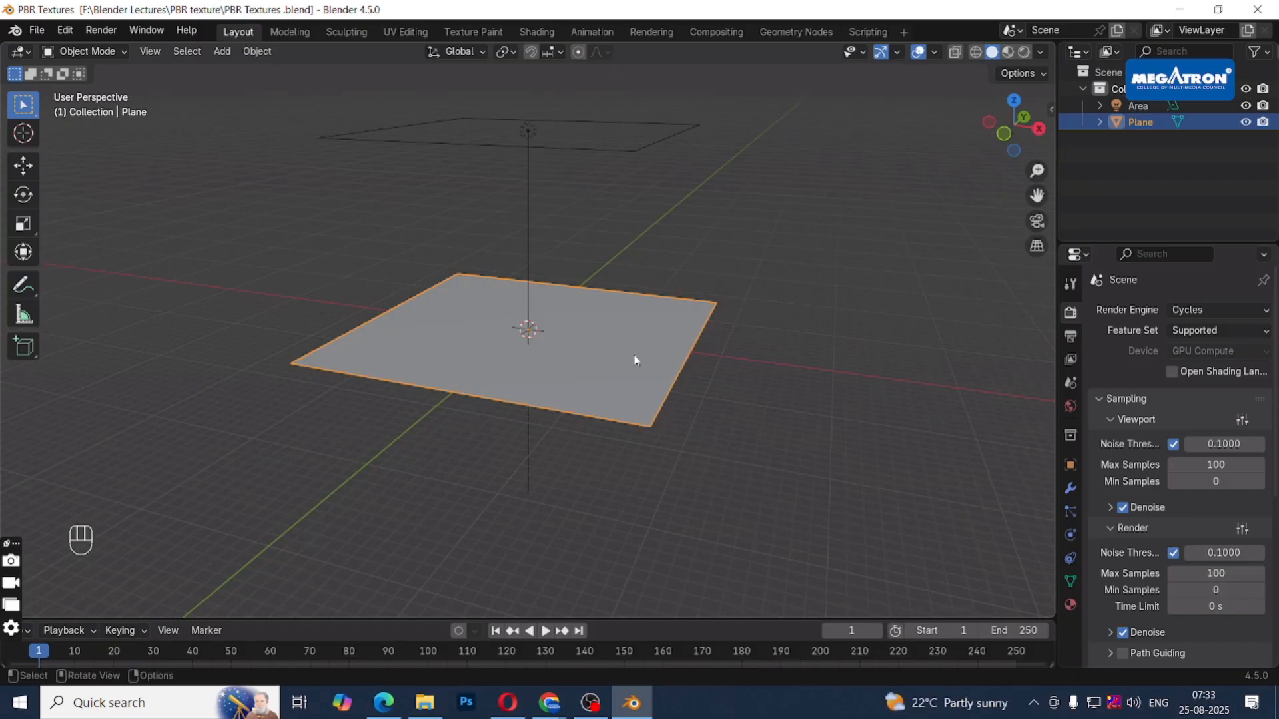
pyautogui.click(536, 32)
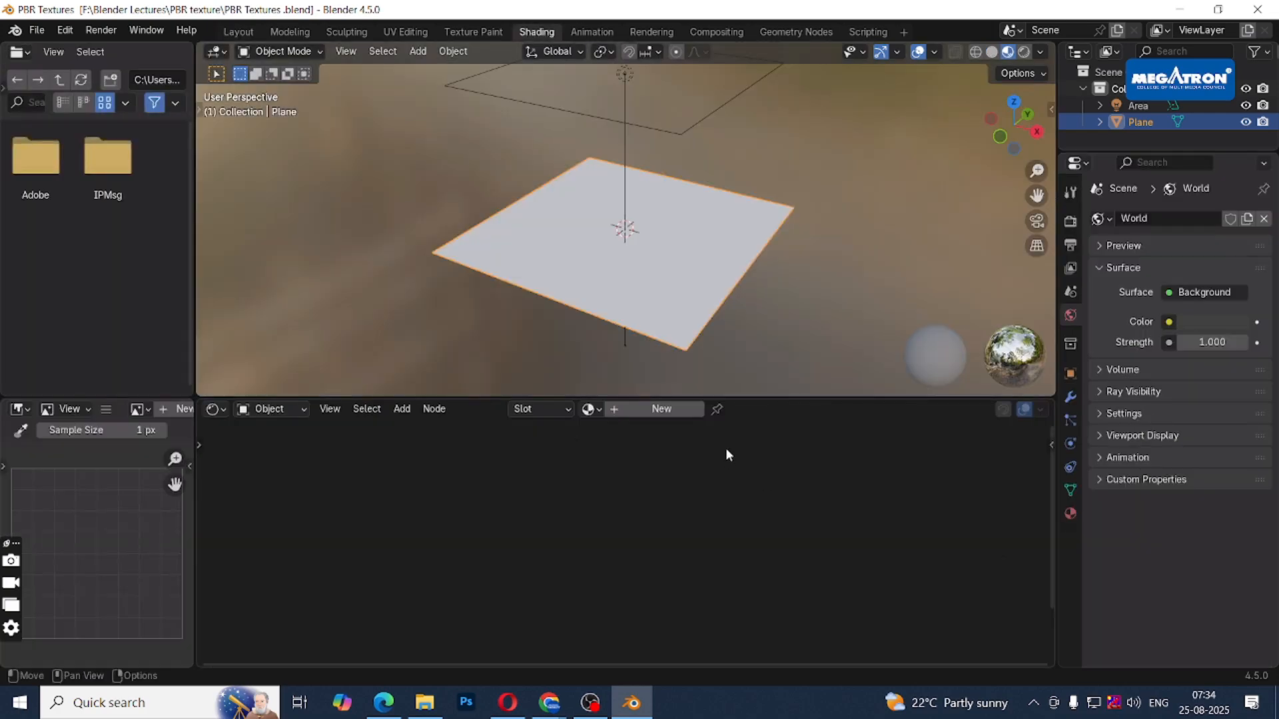
pyautogui.click(666, 411)
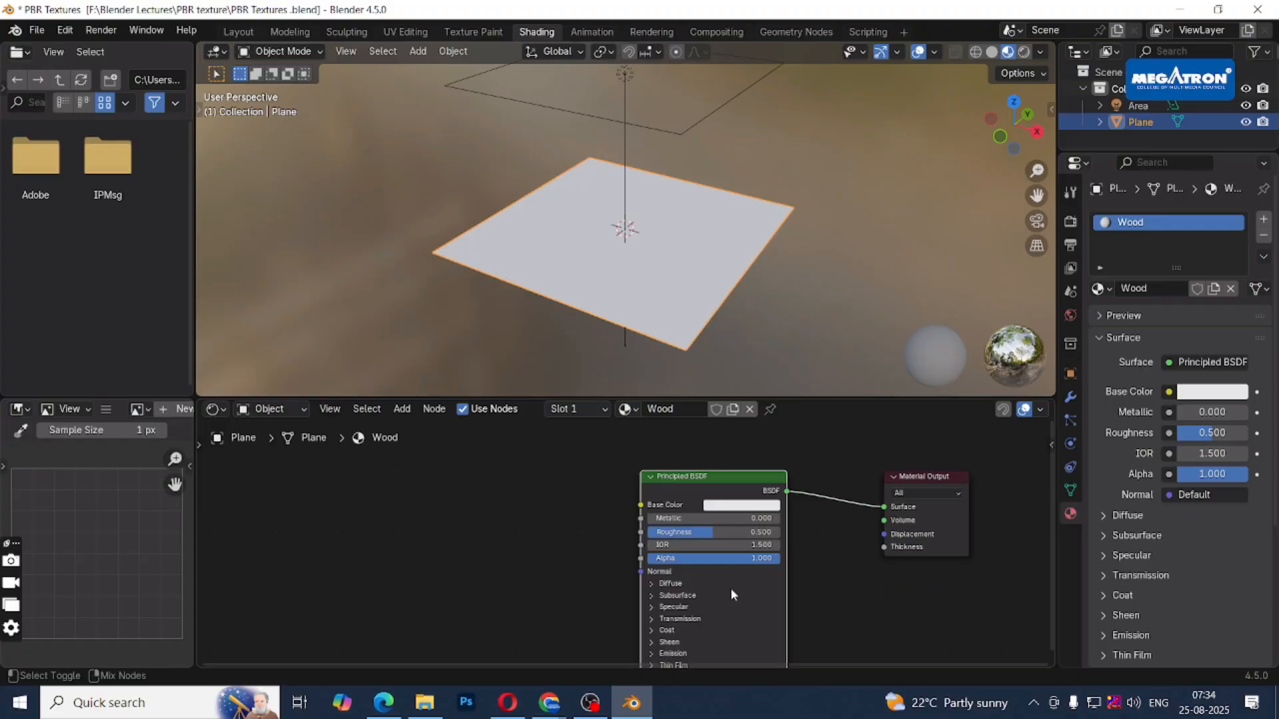
pyautogui.hotkey('ctrl', 'shift', 't')
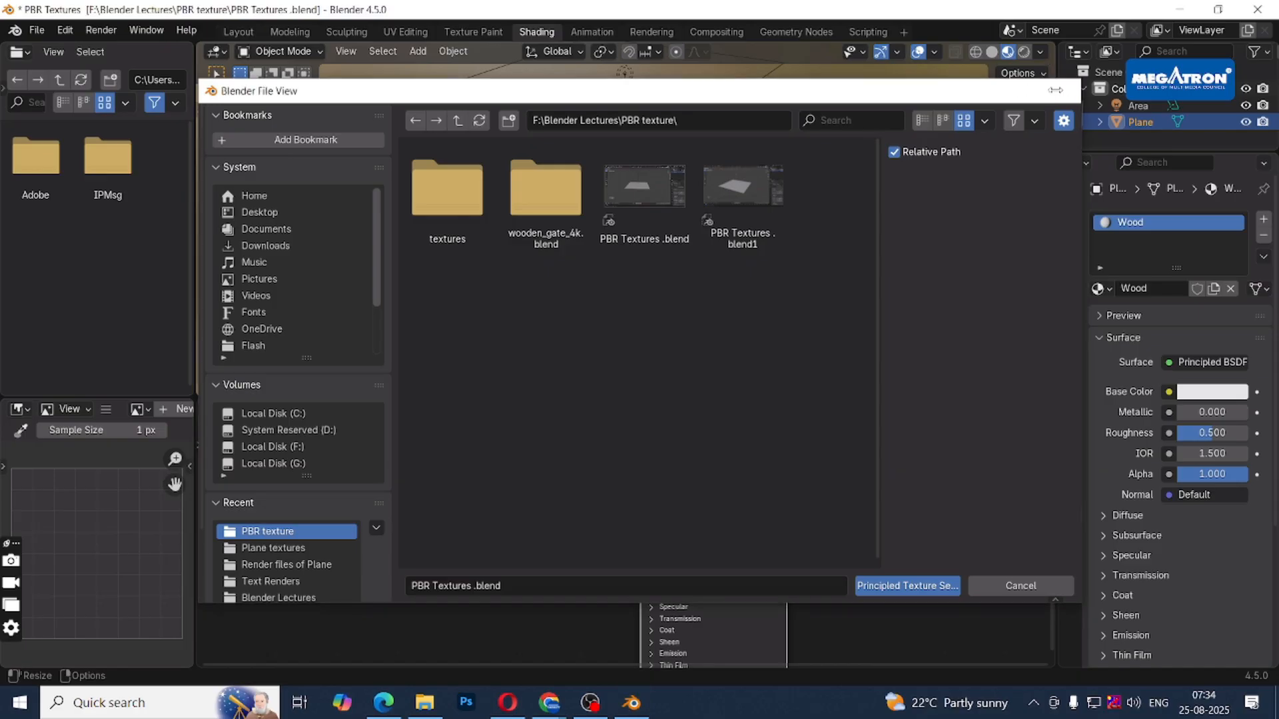
pyautogui.press('Escape')
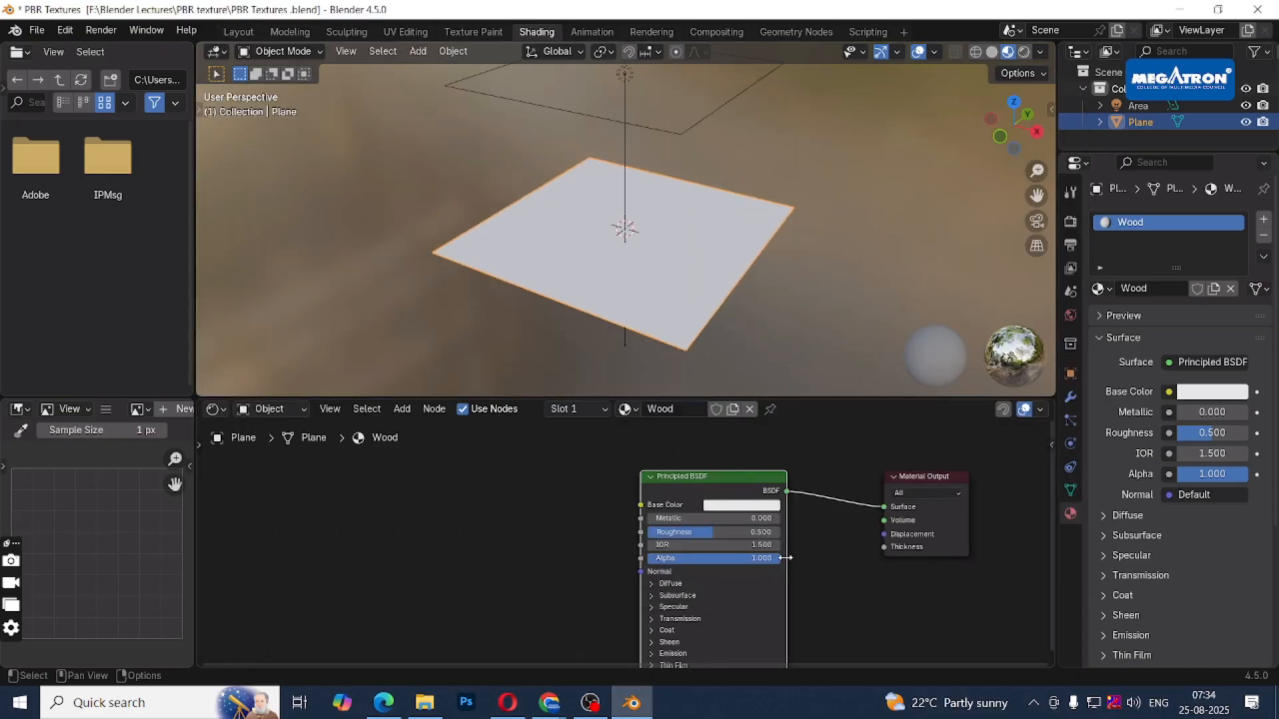
pyautogui.click(880, 597)
pyautogui.click(737, 478)
pyautogui.moveTo(735, 477); pyautogui.dragTo(727, 454, button='middle')
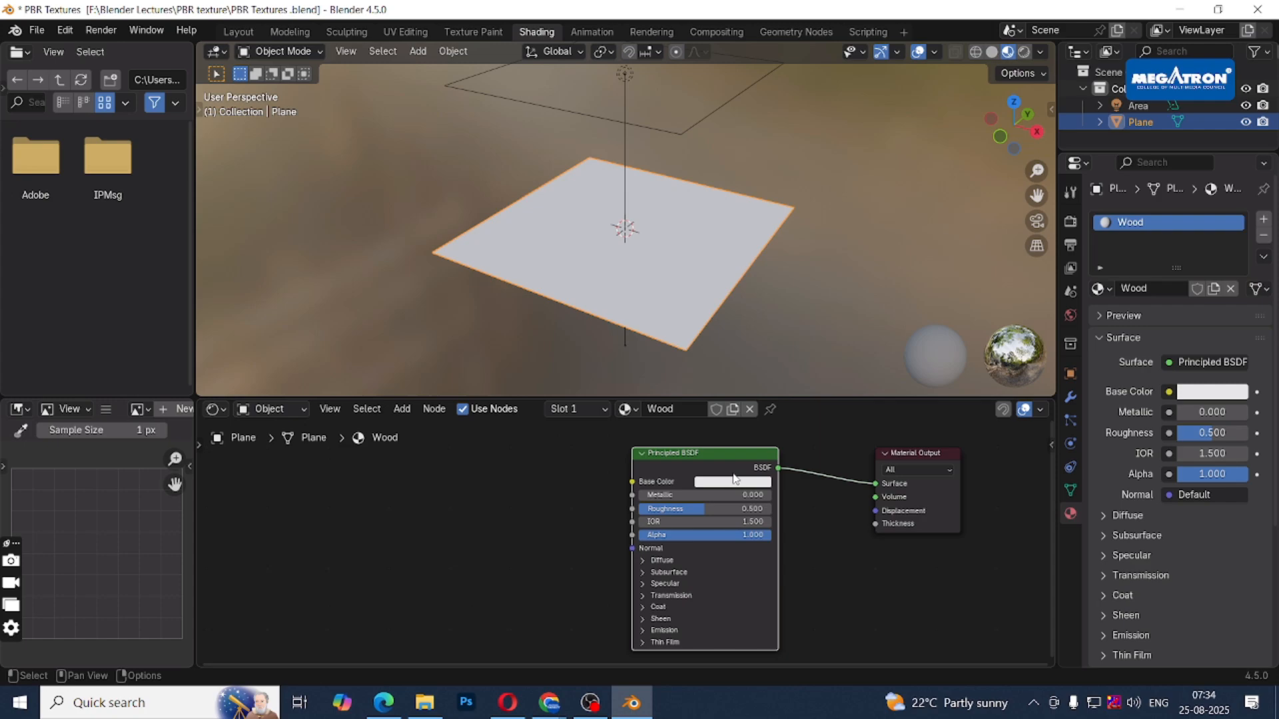
# Expand the Transmission settings of the Principled BSDF node and leave that node selected.
pyautogui.click(877, 635)
pyautogui.moveTo(745, 607); pyautogui.dragTo(739, 595)
pyautogui.click(729, 625)
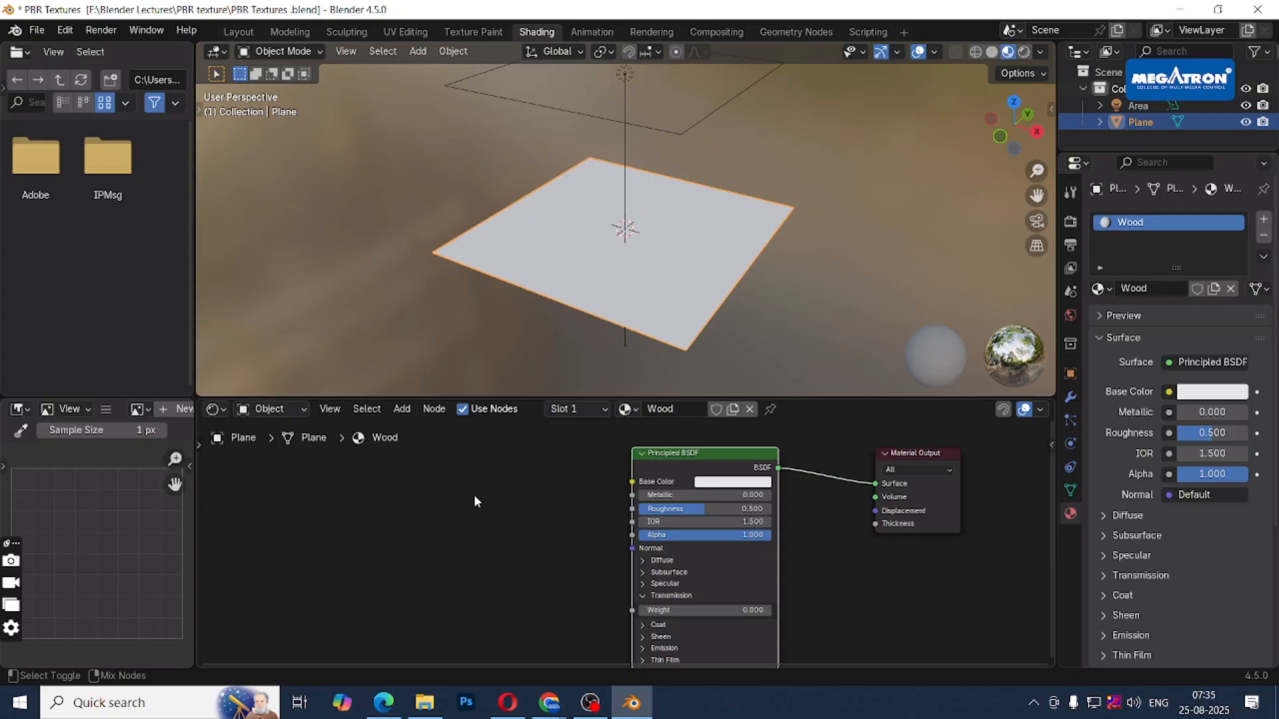
# Load the wooden_gate diffuse, displacement, normal and roughness 4K maps from the textures folder with Principled Texture Setup.
pyautogui.hotkey('ctrl', 'shift', 't')
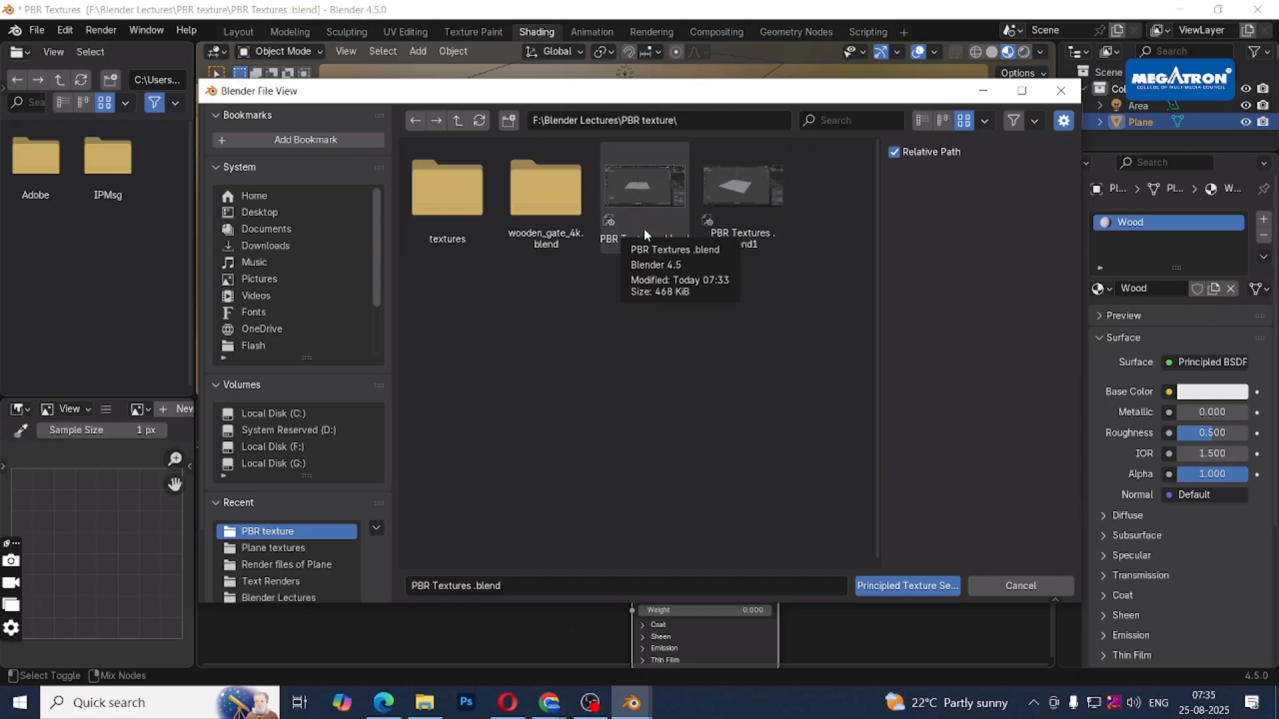
pyautogui.click(441, 184)
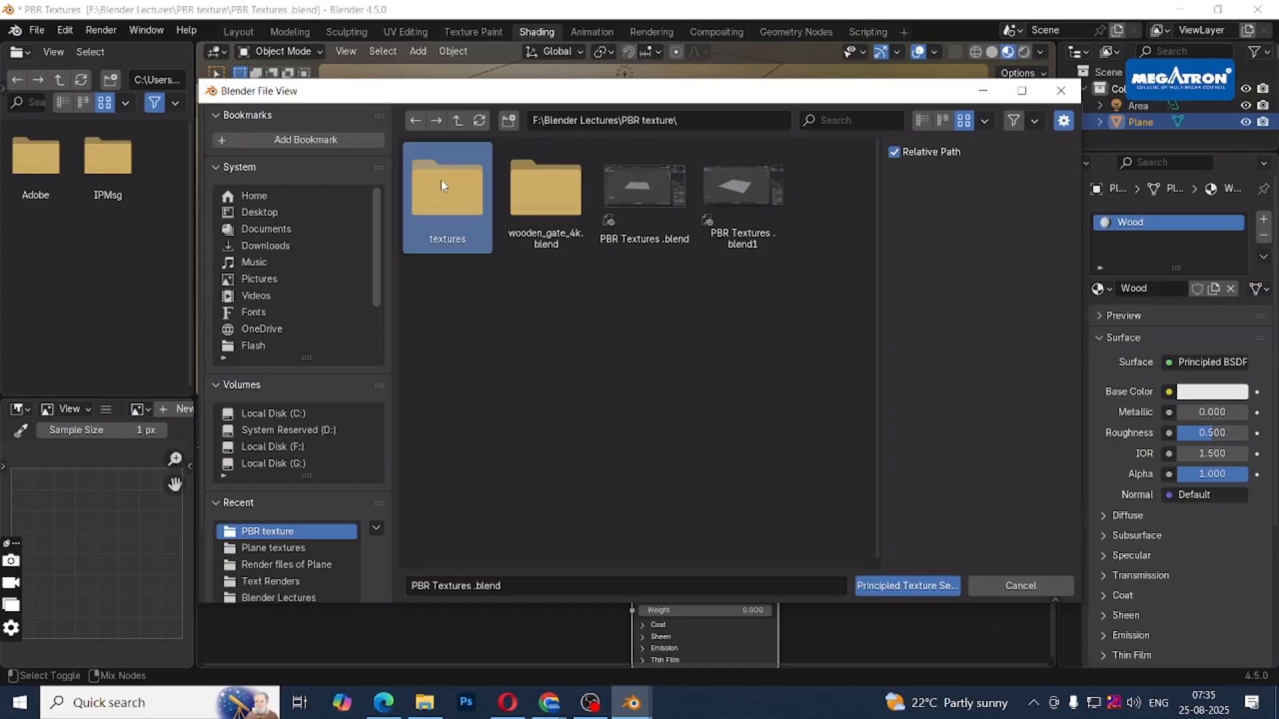
pyautogui.doubleClick(463, 213)
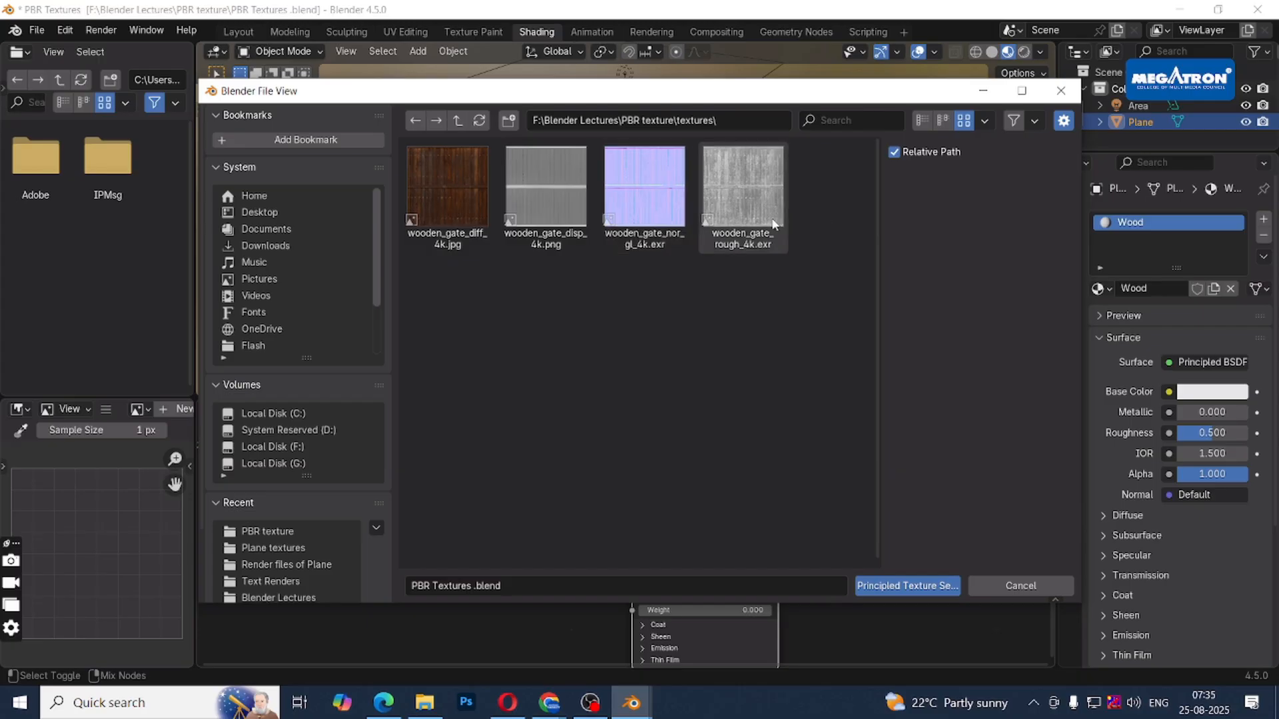
pyautogui.moveTo(452, 229)
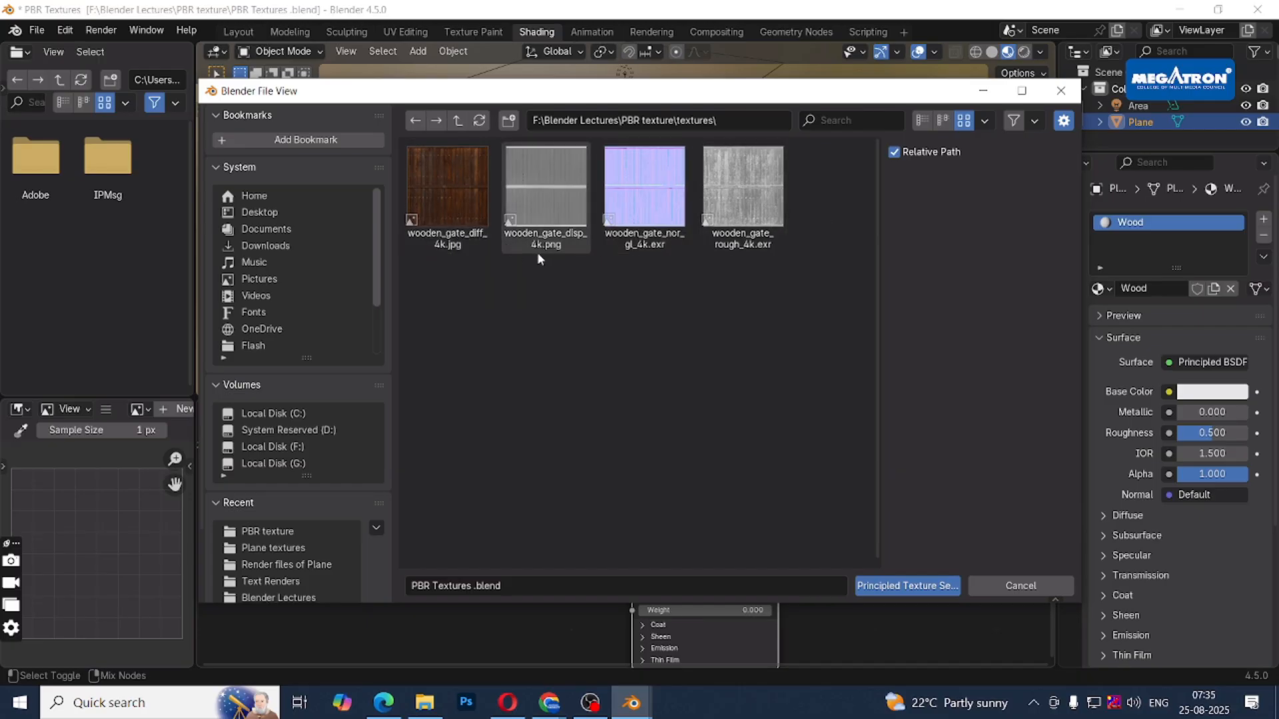
pyautogui.moveTo(553, 251)
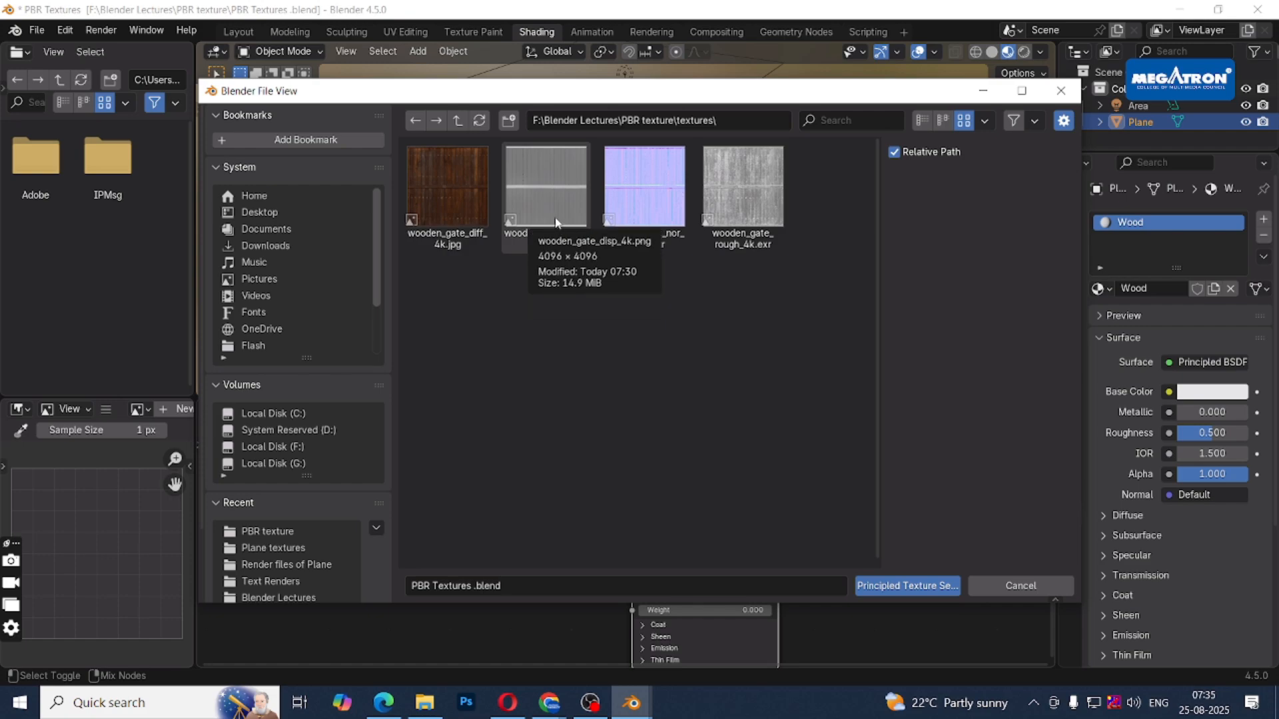
pyautogui.moveTo(644, 198)
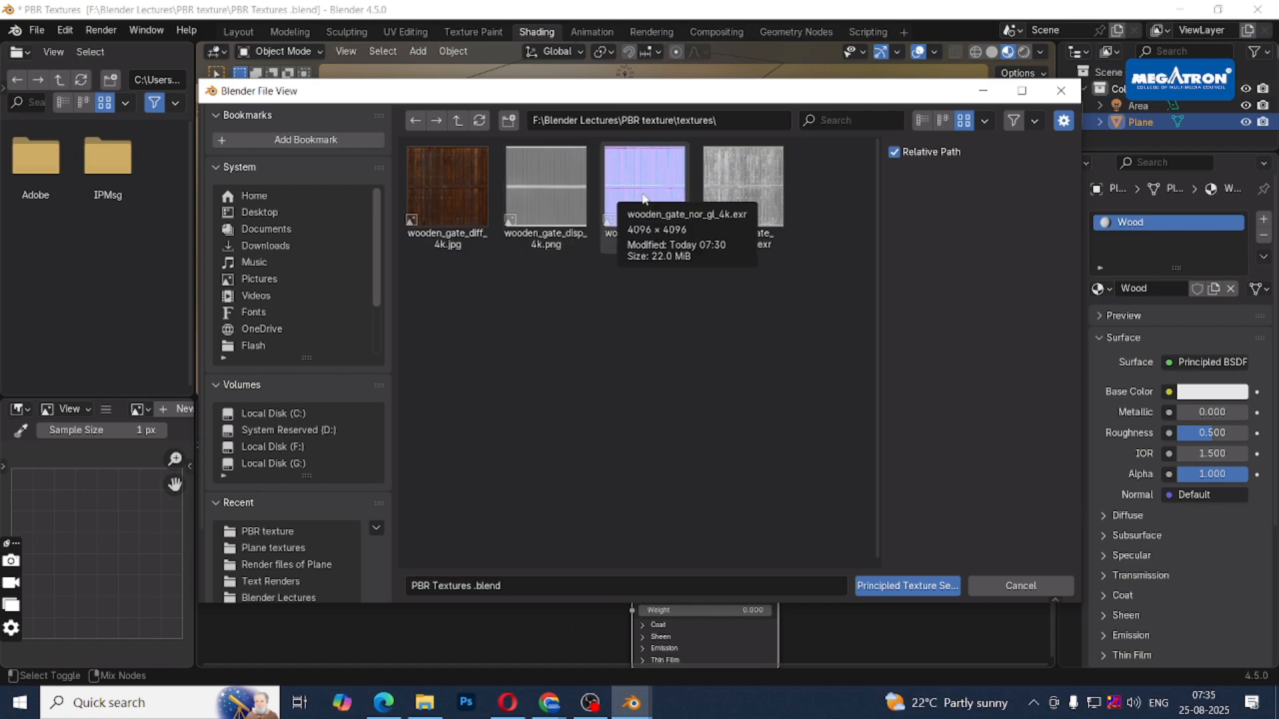
pyautogui.moveTo(738, 210)
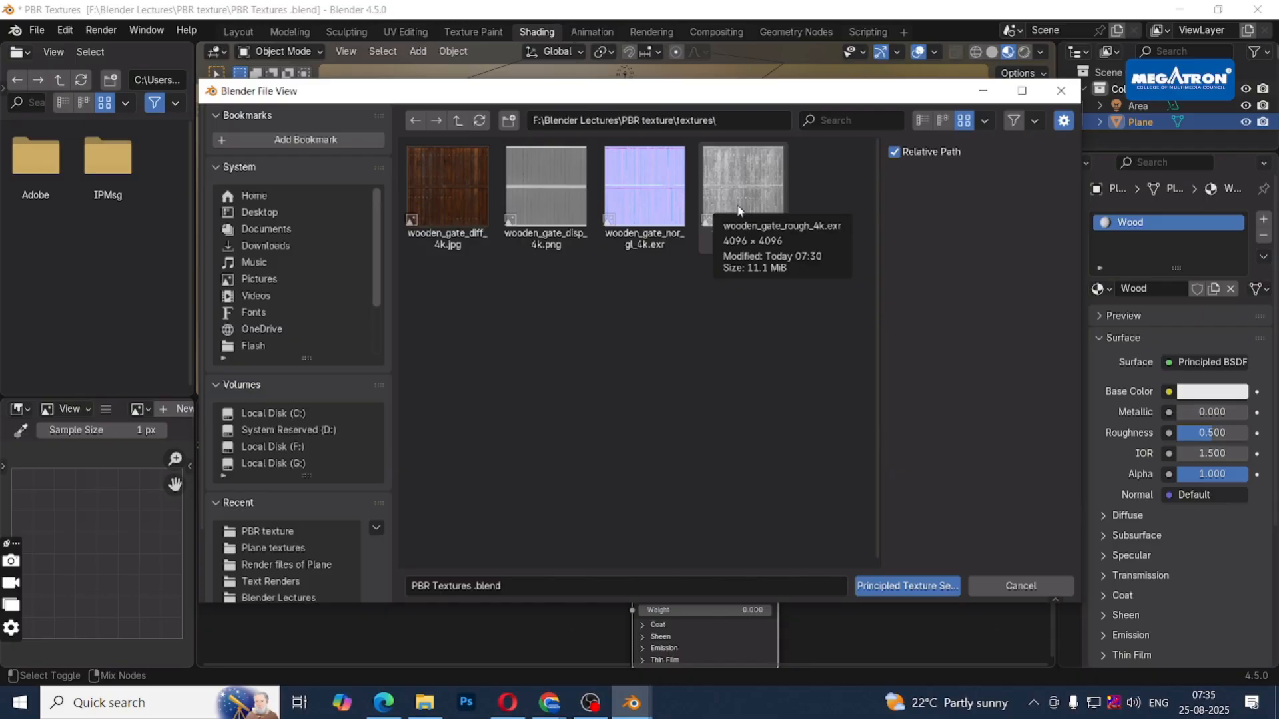
pyautogui.moveTo(426, 298); pyautogui.dragTo(784, 165)
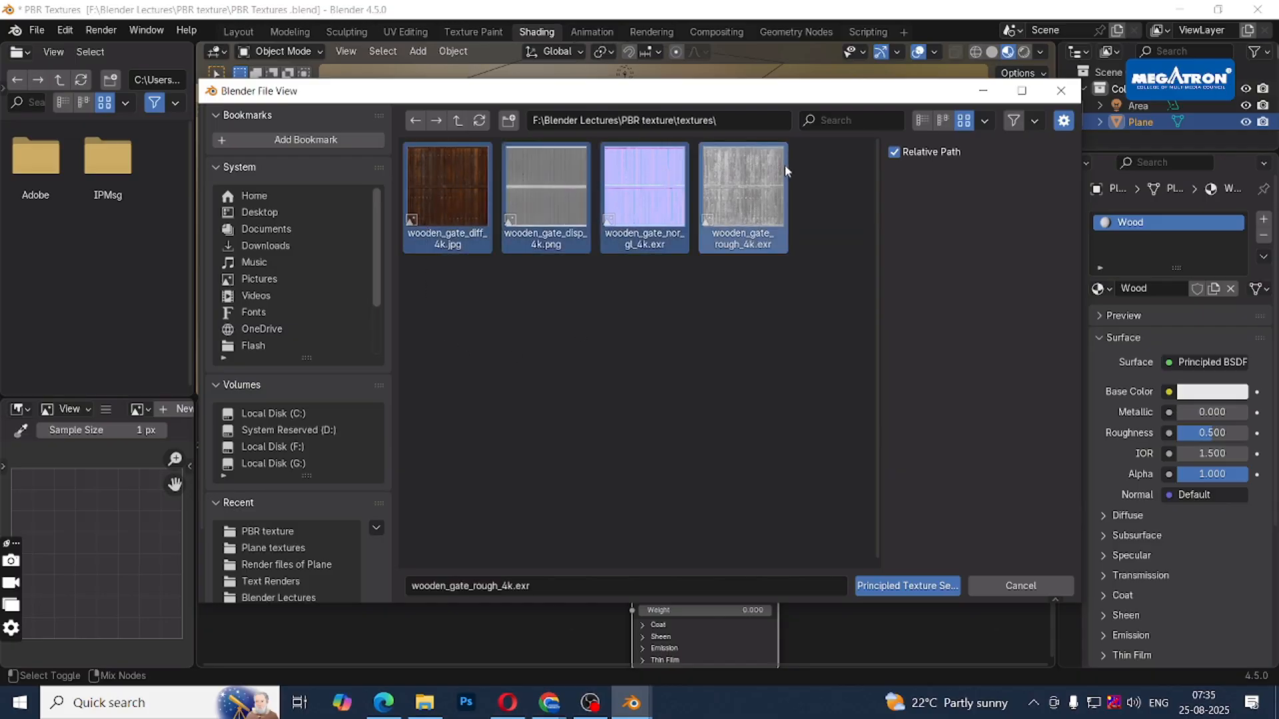
pyautogui.click(894, 588)
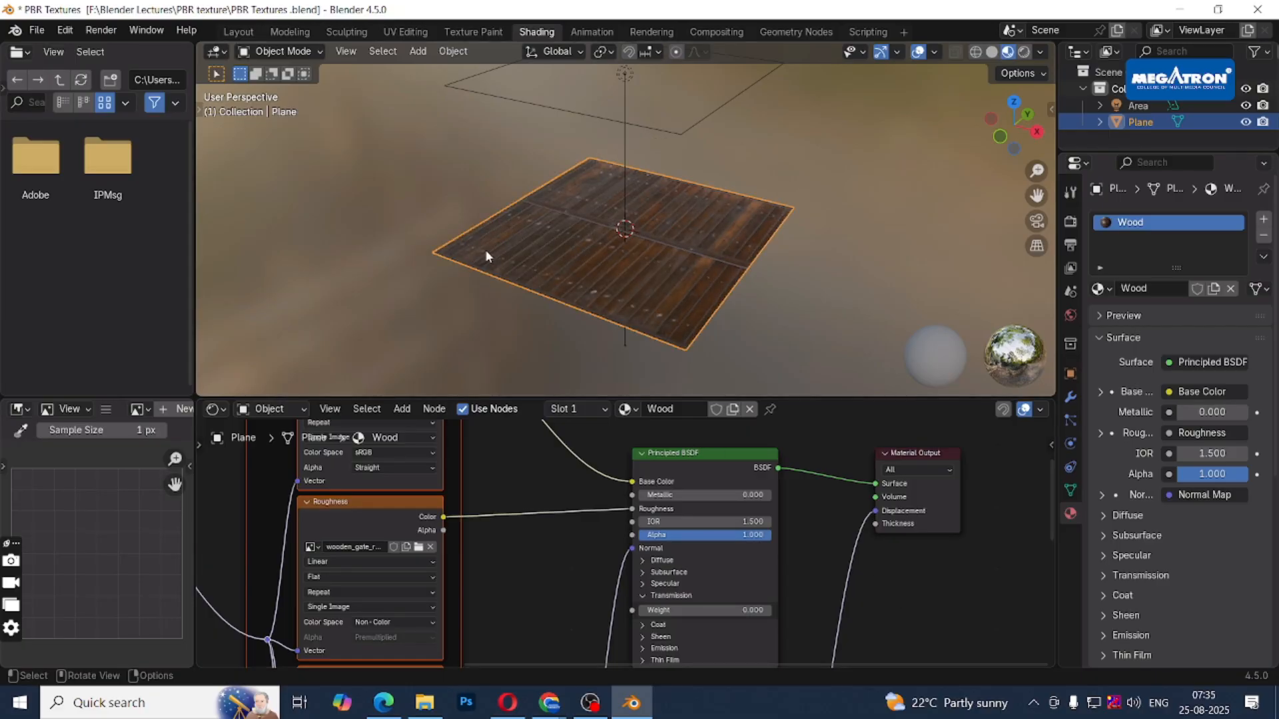
# Set the Wood material's Mapping node scale to 2 on X, Y and Z.
pyautogui.scroll(5, 485, 249)
pyautogui.scroll(-5, 596, 258)
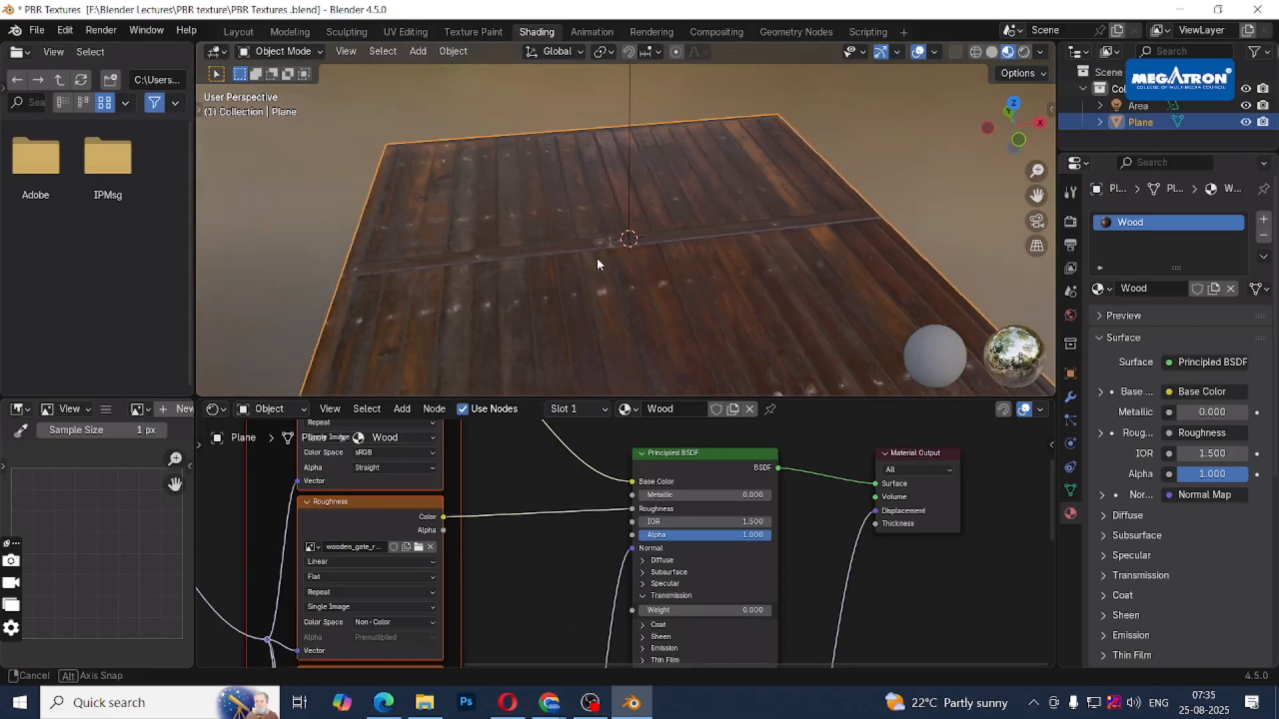
pyautogui.moveTo(638, 217); pyautogui.dragTo(538, 209, button='middle')
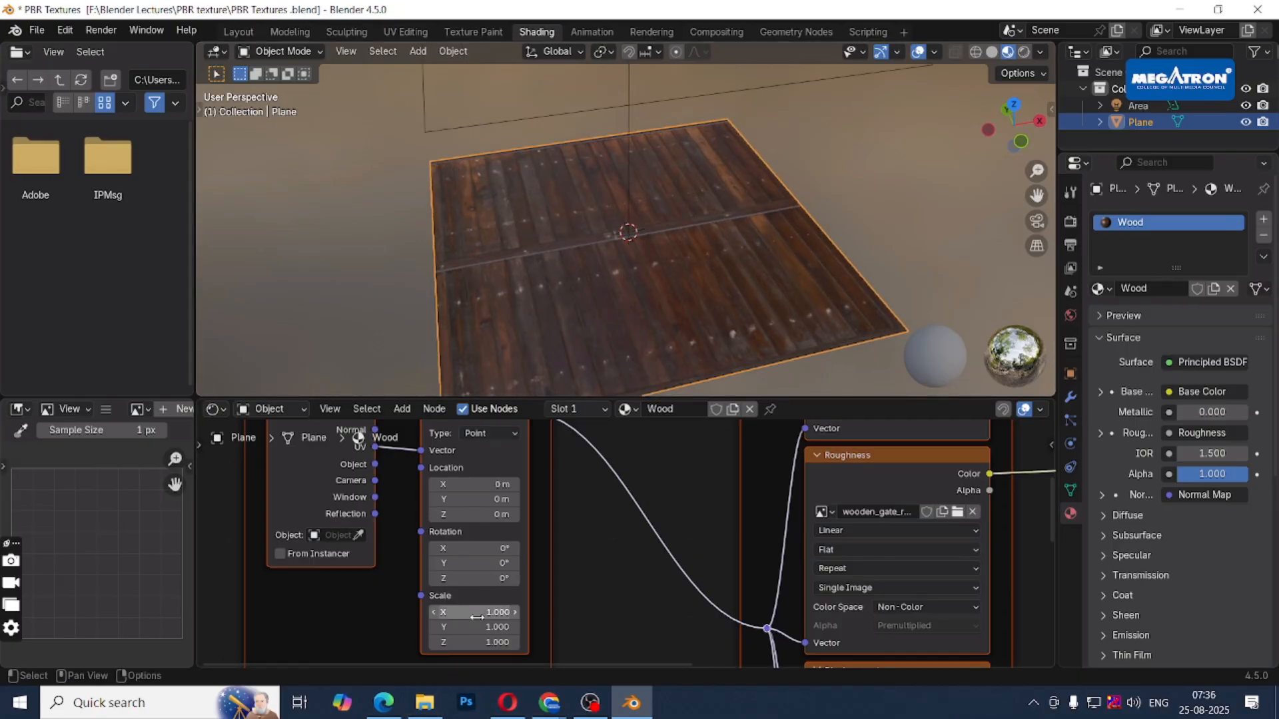
pyautogui.moveTo(479, 613); pyautogui.dragTo(479, 643)
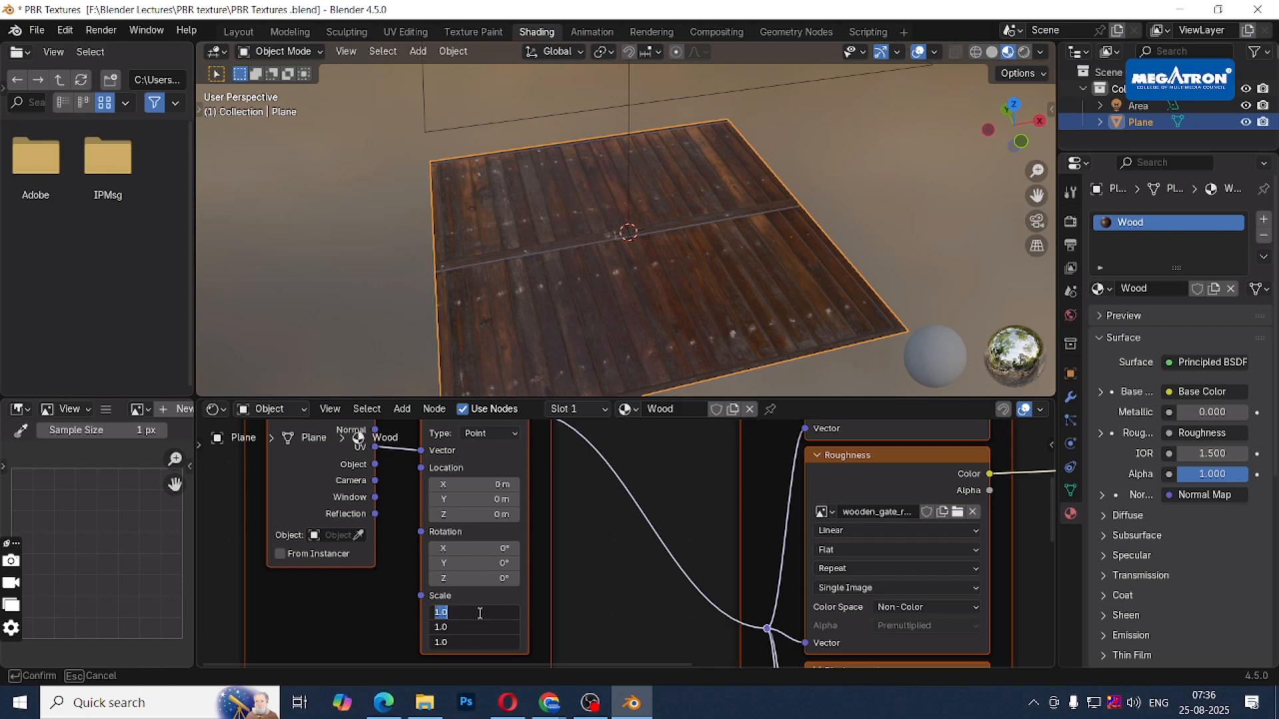
pyautogui.press('BackSpace')
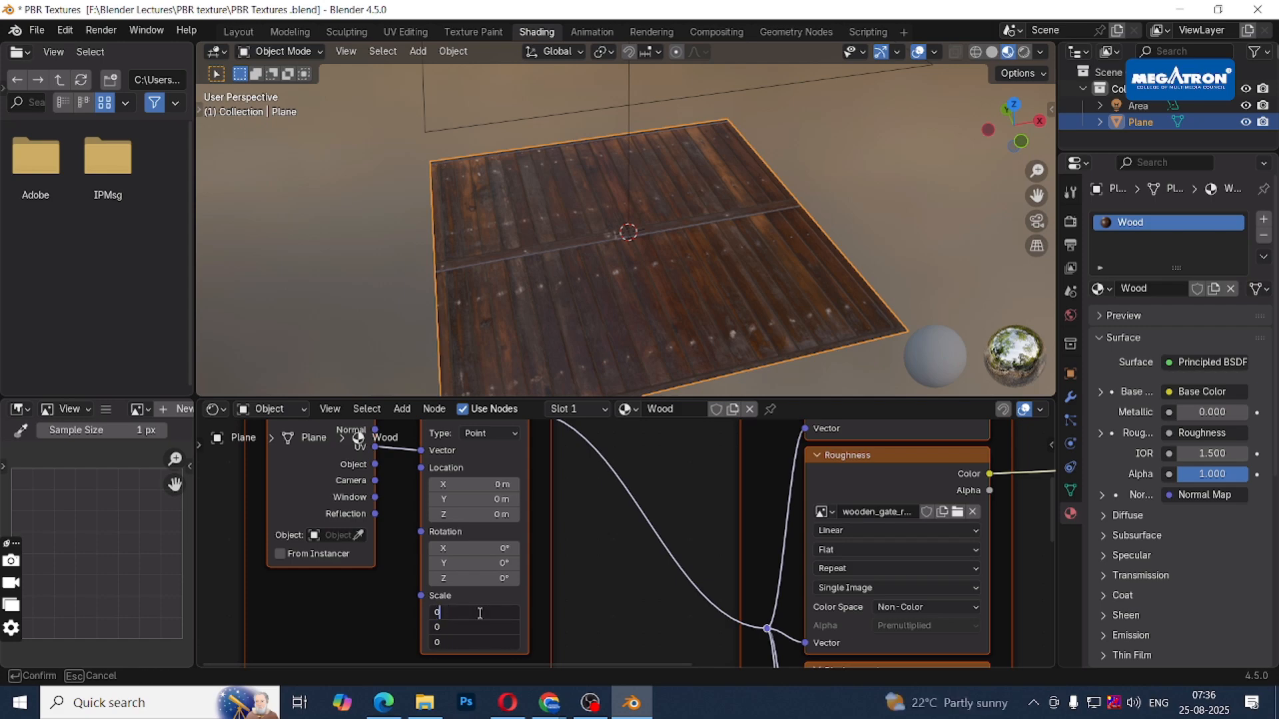
pyautogui.write('2')
pyautogui.press('Return')
pyautogui.scroll(5, 580, 222)
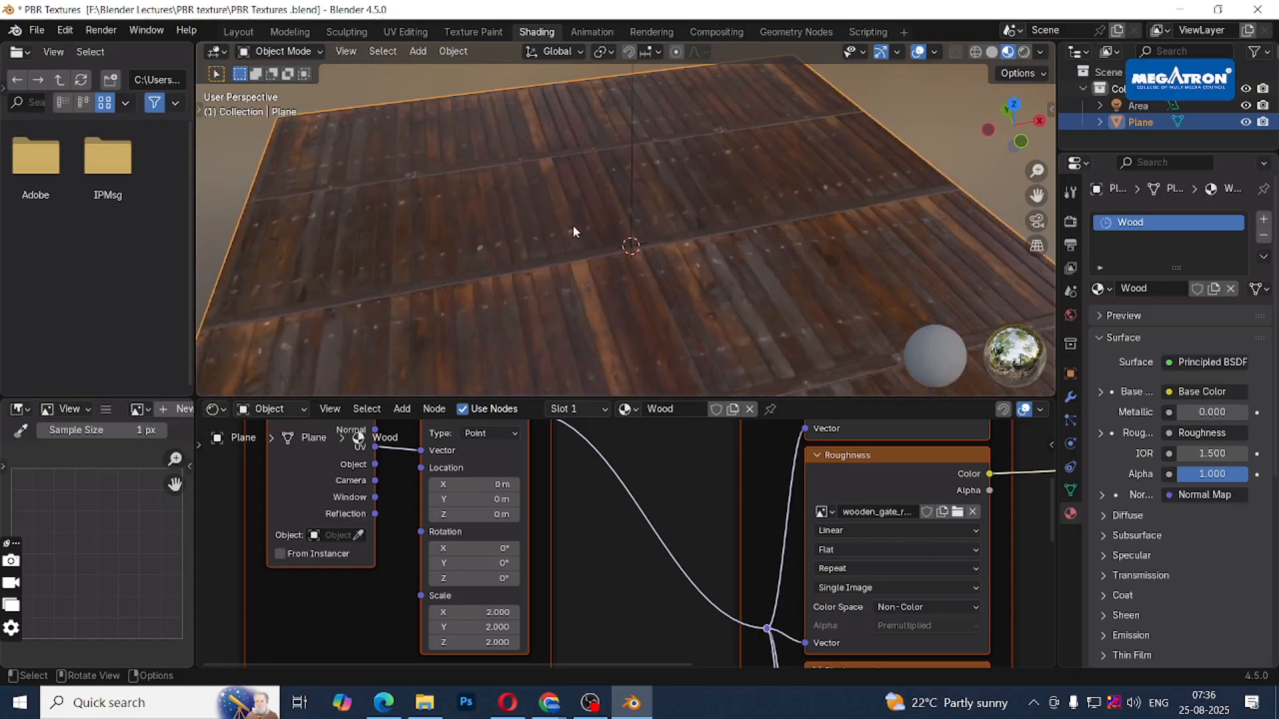
# Set the Wood material's Mapping node scale to 3 on X, Y and Z, and check the tiling on the plane.
pyautogui.moveTo(492, 642); pyautogui.dragTo(492, 611)
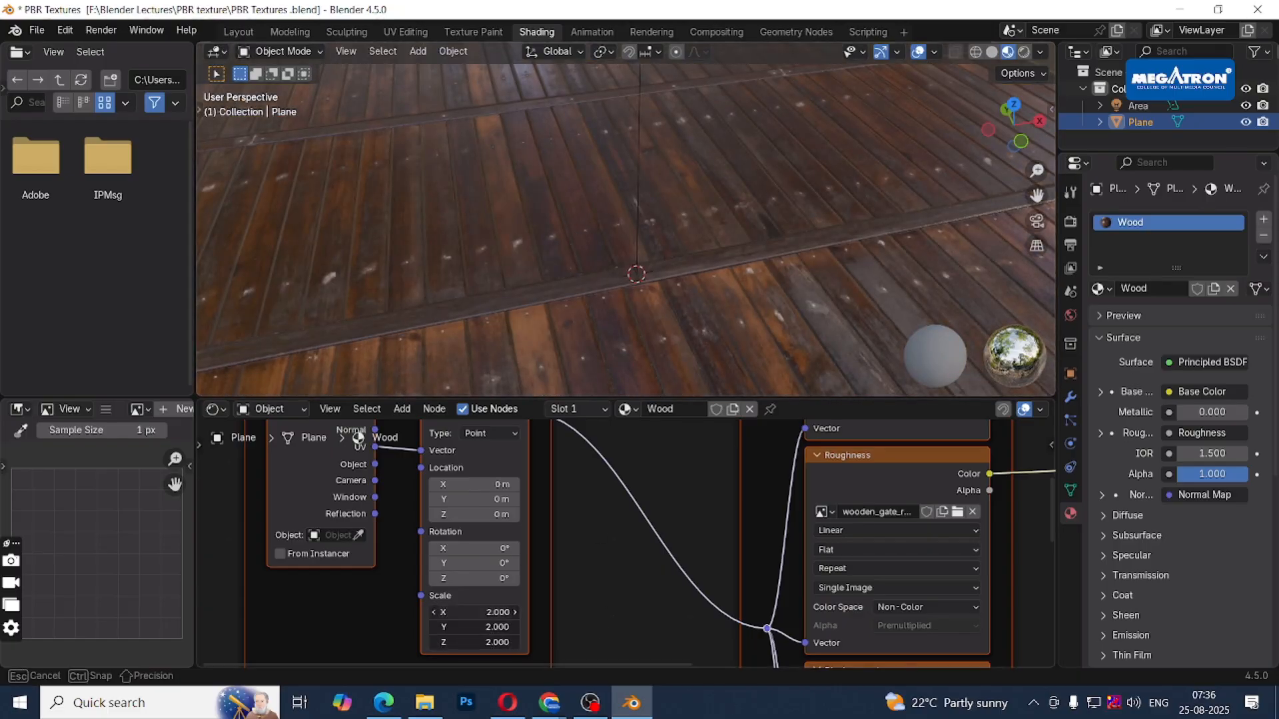
pyautogui.write('3')
pyautogui.press('Return')
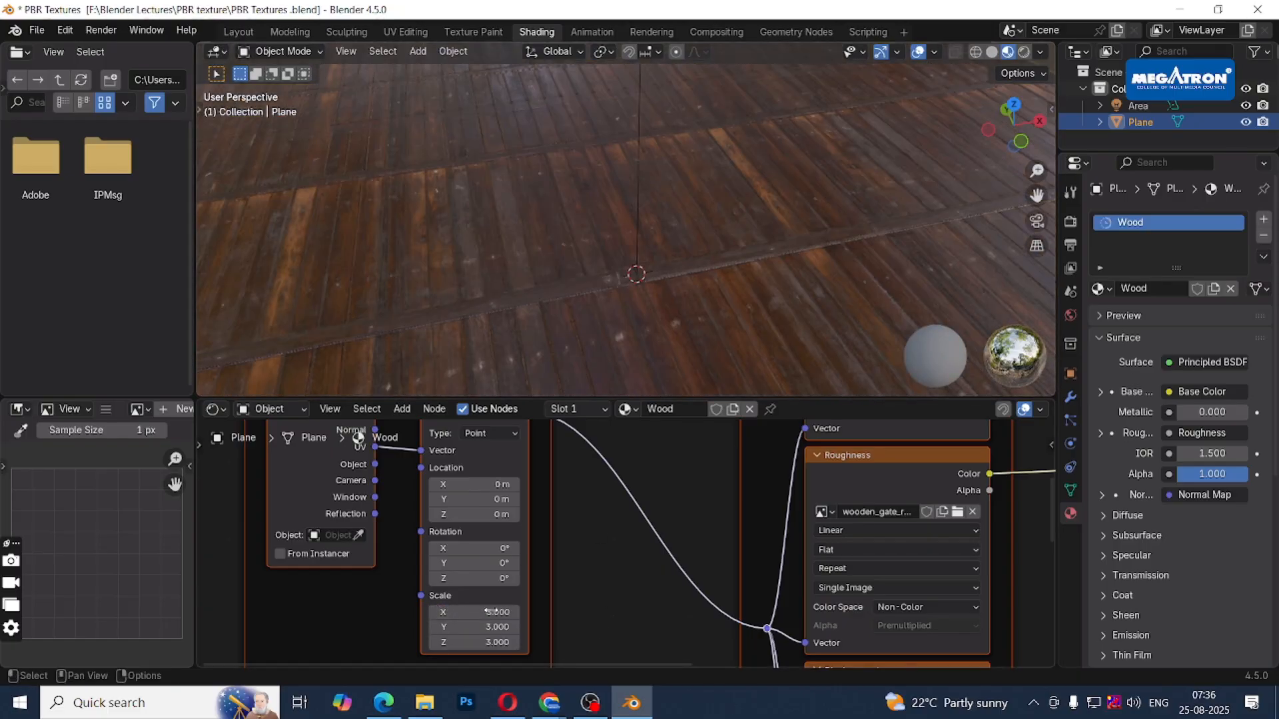
pyautogui.scroll(-3, 571, 349)
pyautogui.scroll(-3, 571, 349)
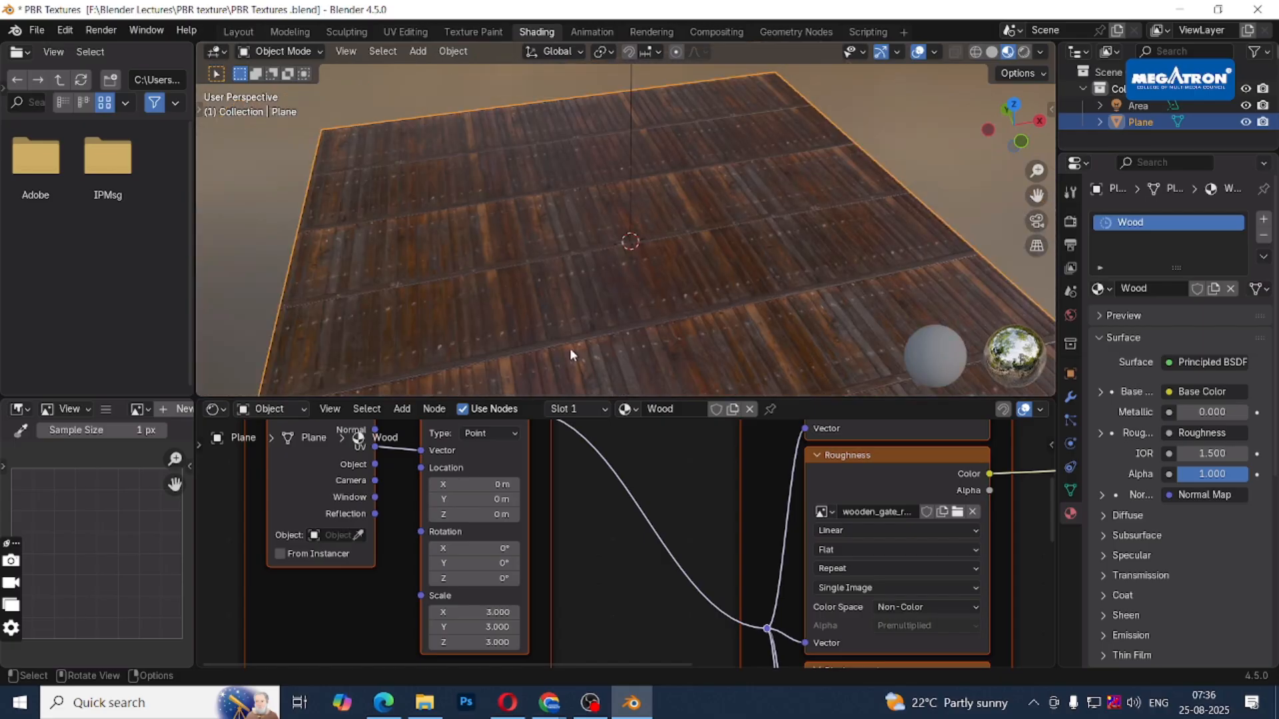
# Set the Wood material's Mapping node scale to 1 on X, Y and Z.
pyautogui.moveTo(483, 611); pyautogui.dragTo(483, 642)
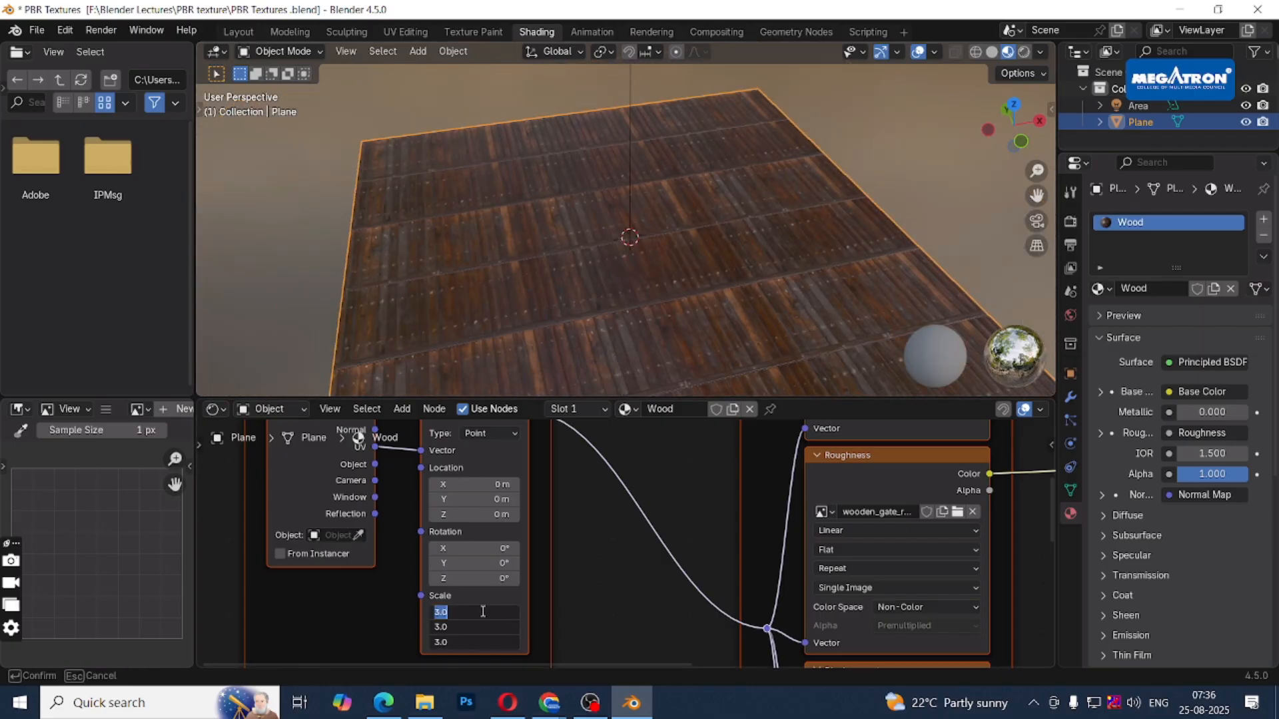
pyautogui.write('1')
pyautogui.press('Return')
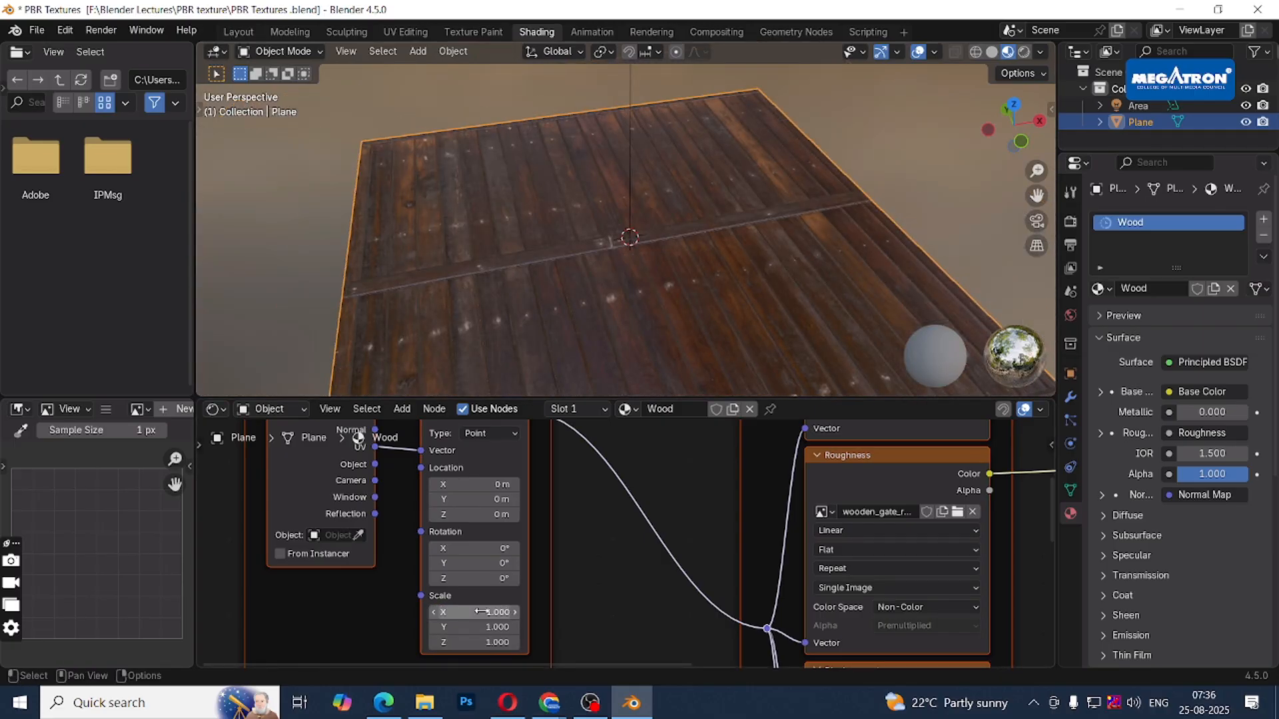
# Set the Wood material's Mapping node scale to 1.3 on X, Y and Z.
pyautogui.moveTo(479, 611); pyautogui.dragTo(486, 642)
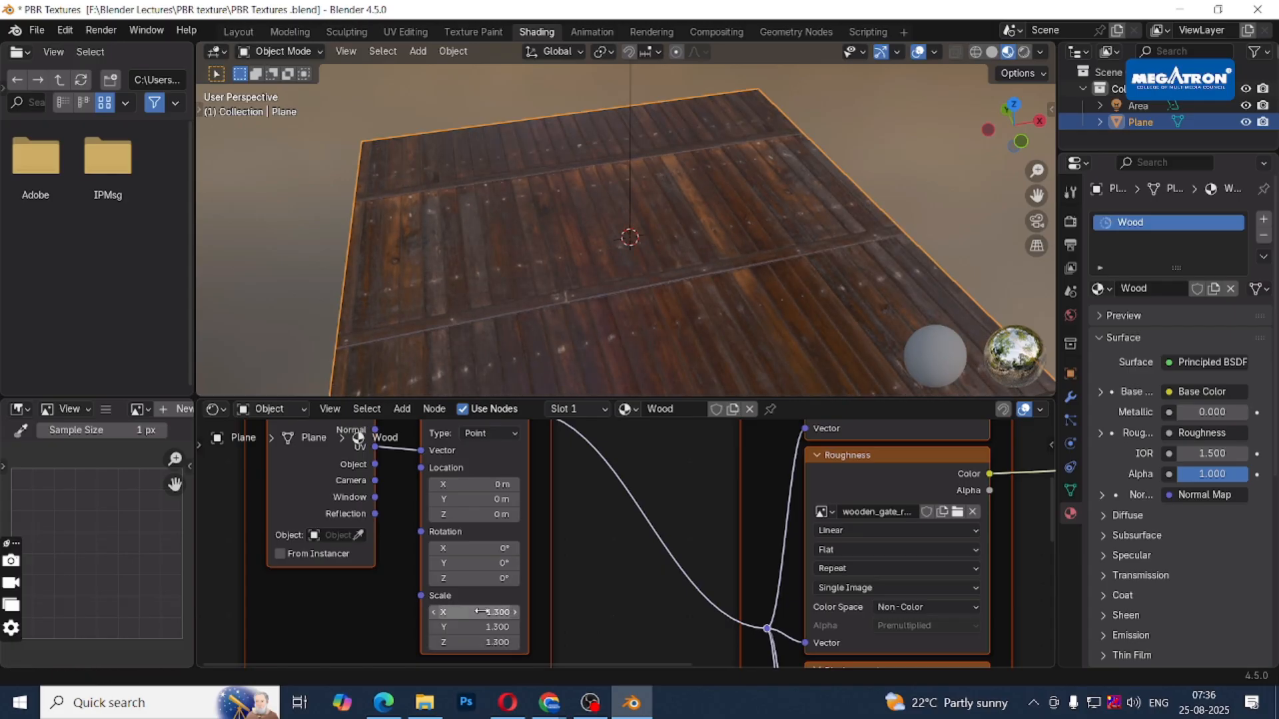
pyautogui.scroll(-7, 480, 609)
pyautogui.scroll(3, 508, 574)
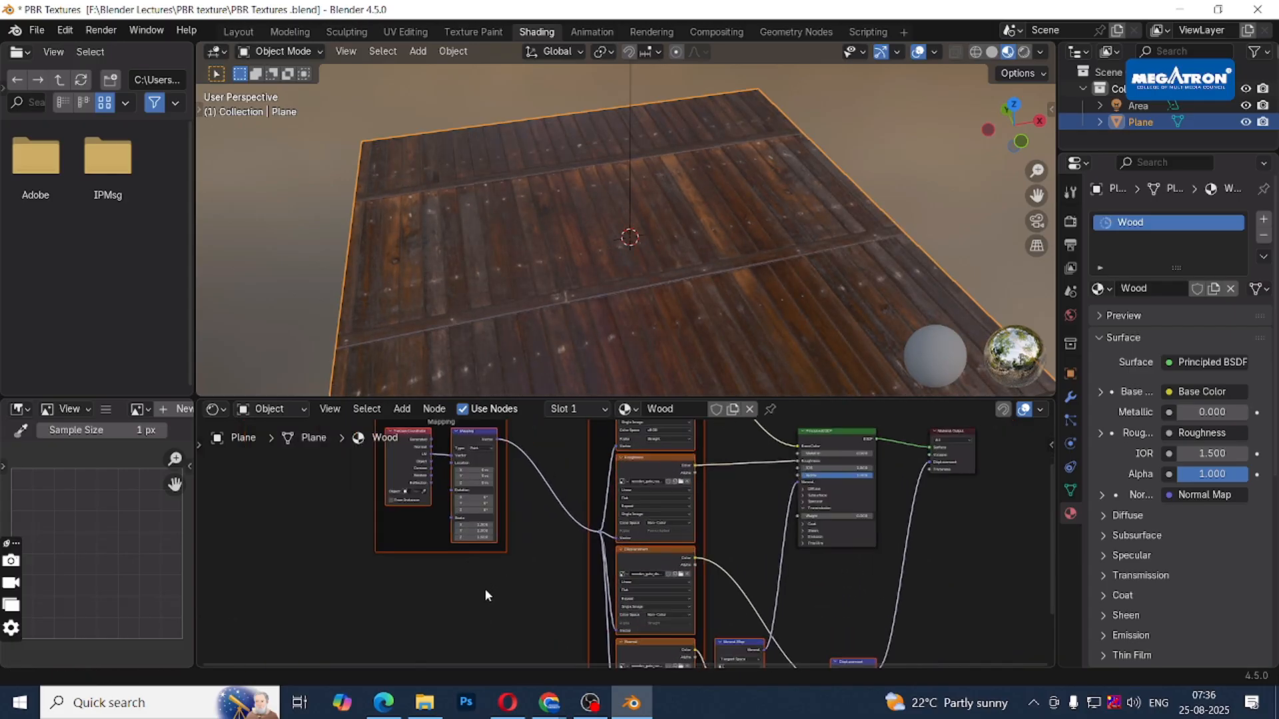
# Set the Wood material's Mapping node scale to 0.5 on X, Y and Z, and check the enlarged planks on the plane.
pyautogui.scroll(5, 321, 616)
pyautogui.moveTo(253, 495)
pyautogui.mouseDown()
pyautogui.moveTo(253, 526)
pyautogui.moveTo(242, 496)
pyautogui.mouseUp()
pyautogui.write('0.5')
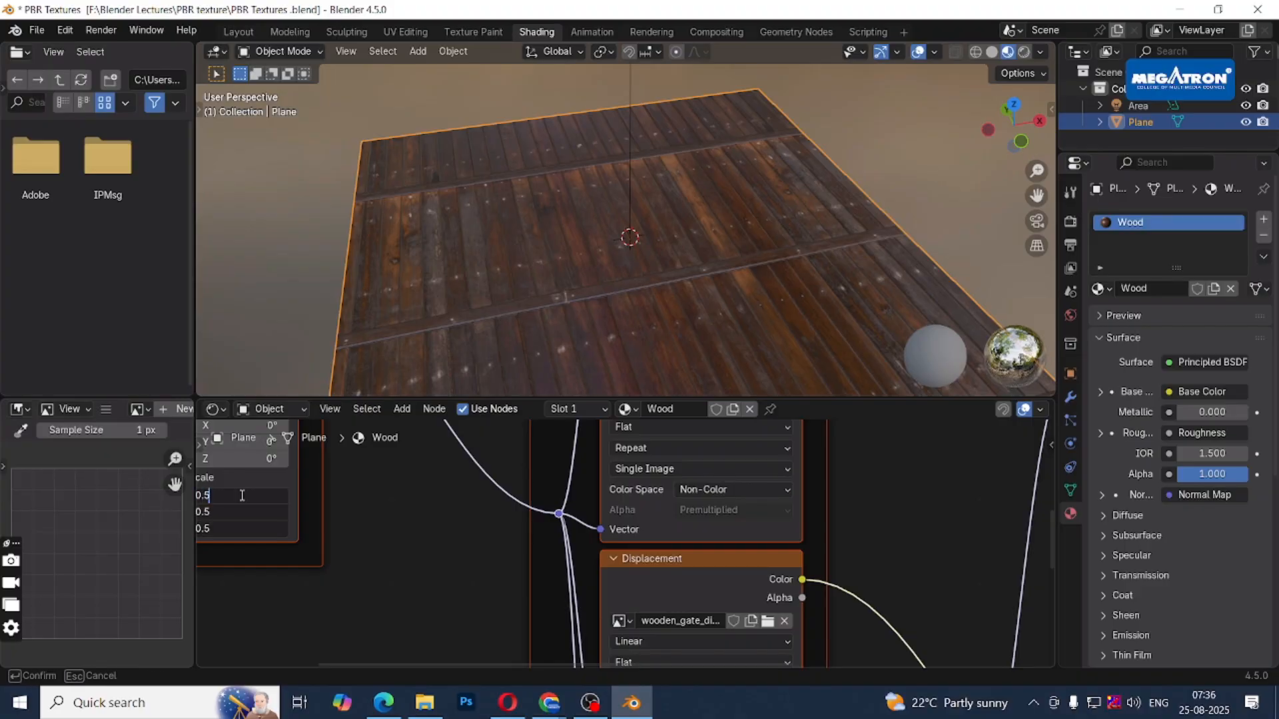
pyautogui.press('Return')
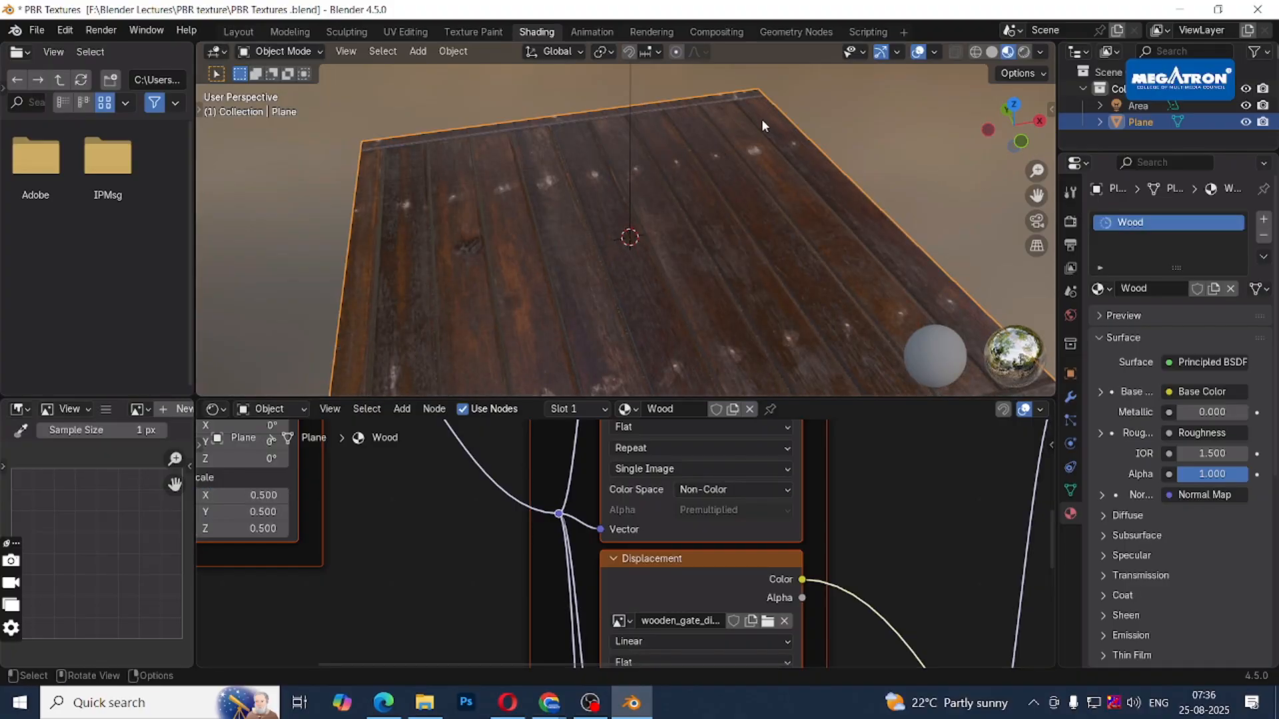
pyautogui.scroll(-5, 763, 119)
pyautogui.moveTo(762, 183); pyautogui.dragTo(587, 288, button='middle')
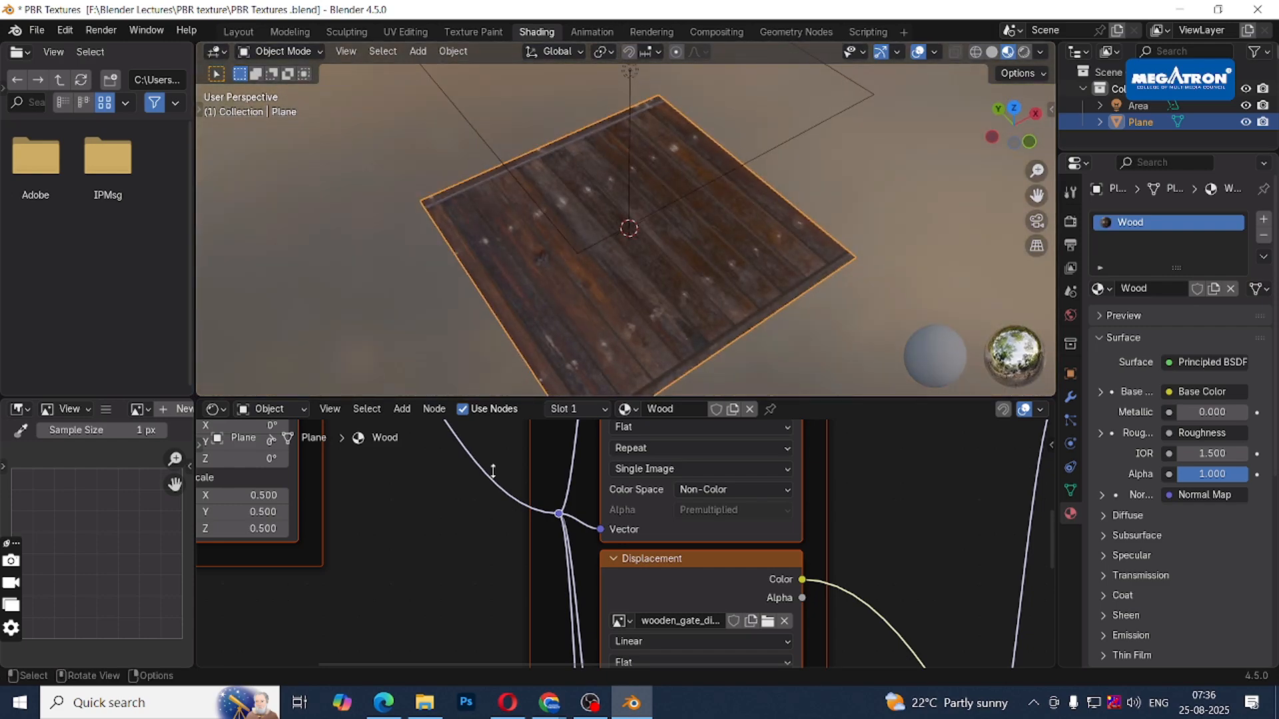
# Set the Mapping node scale to 2 on X, Y and Z, and inspect the wood surface from low angles.
pyautogui.moveTo(248, 495); pyautogui.dragTo(255, 502)
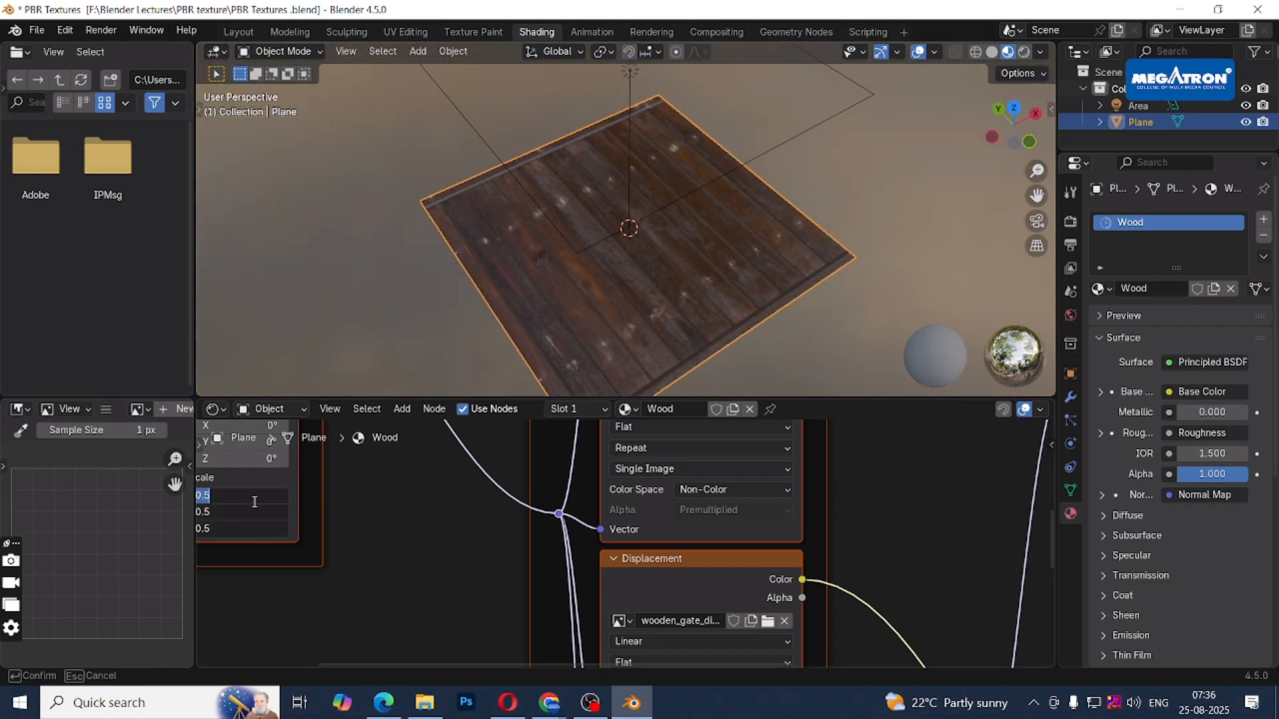
pyautogui.write('2')
pyautogui.press('Return')
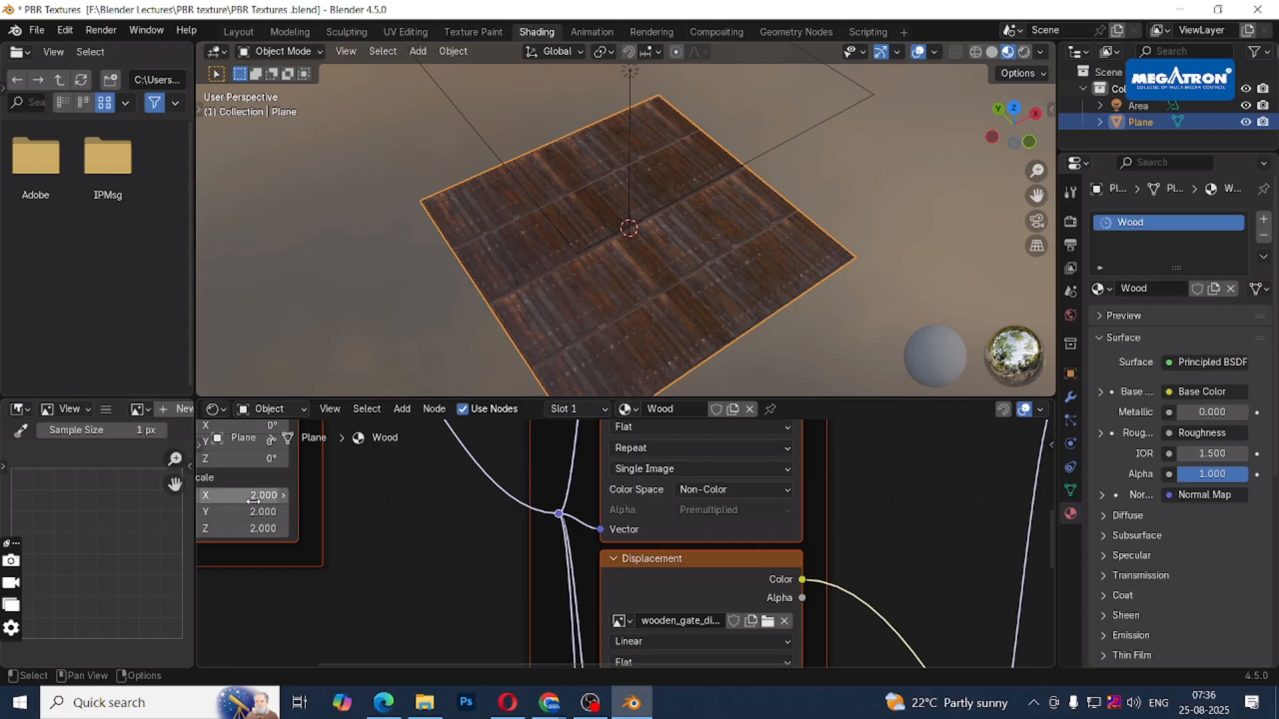
pyautogui.moveTo(760, 282); pyautogui.dragTo(501, 287, button='middle')
pyautogui.scroll(-8, 501, 287)
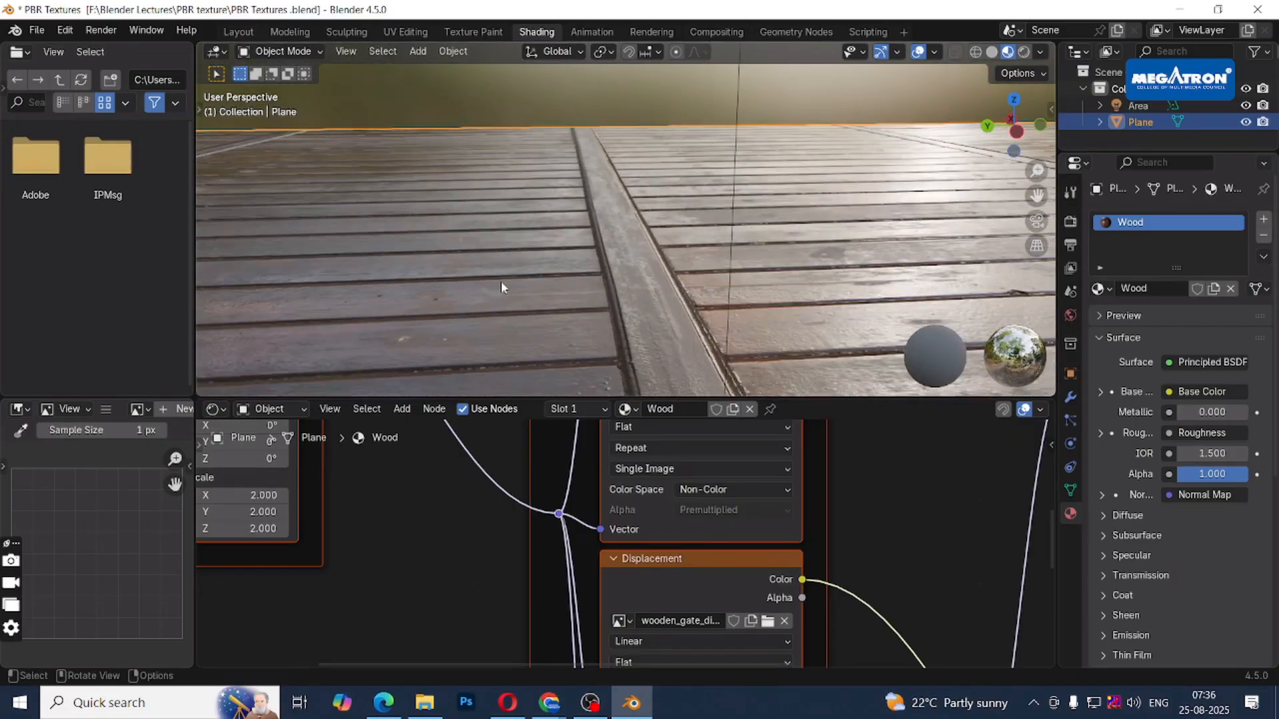
pyautogui.moveTo(501, 285); pyautogui.dragTo(633, 247, button='middle')
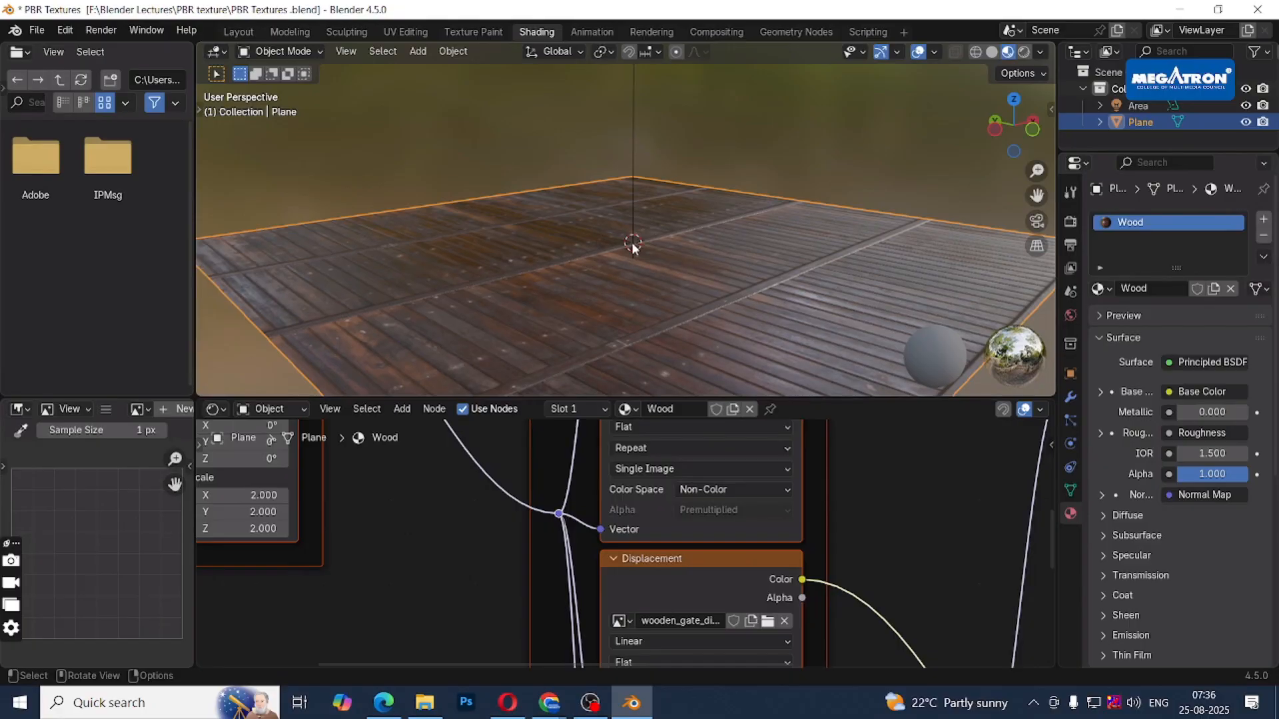
# Switch the 3D viewport to Rendered shading and bring the Wood material's Principled BSDF and Material Output nodes into view.
pyautogui.press('z')
pyautogui.press('r')
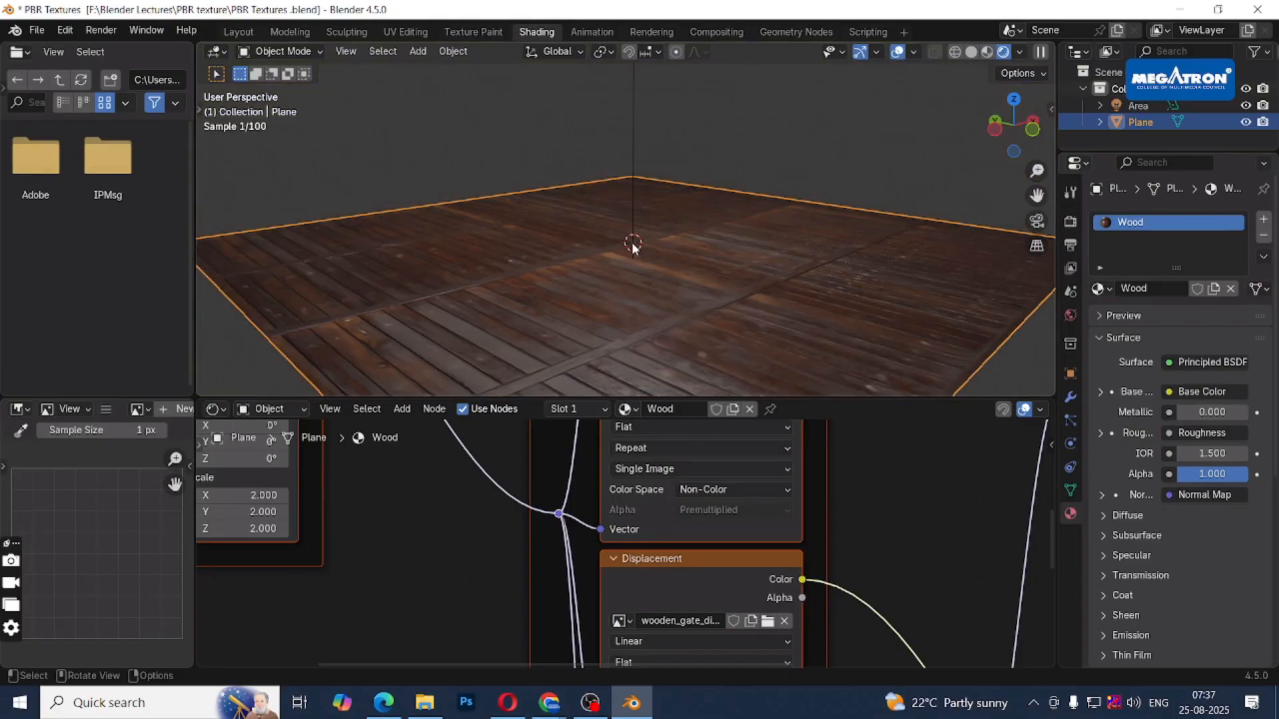
pyautogui.scroll(-4, 788, 497)
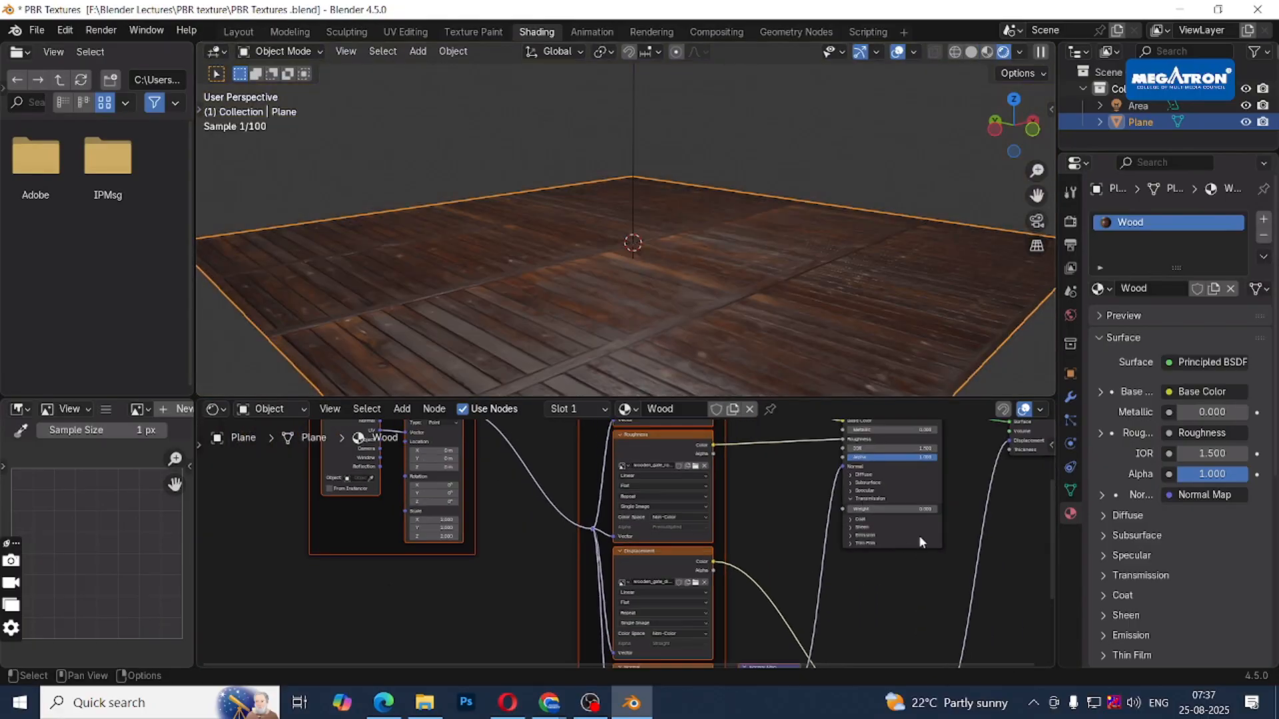
pyautogui.moveTo(918, 534); pyautogui.dragTo(770, 653, button='middle')
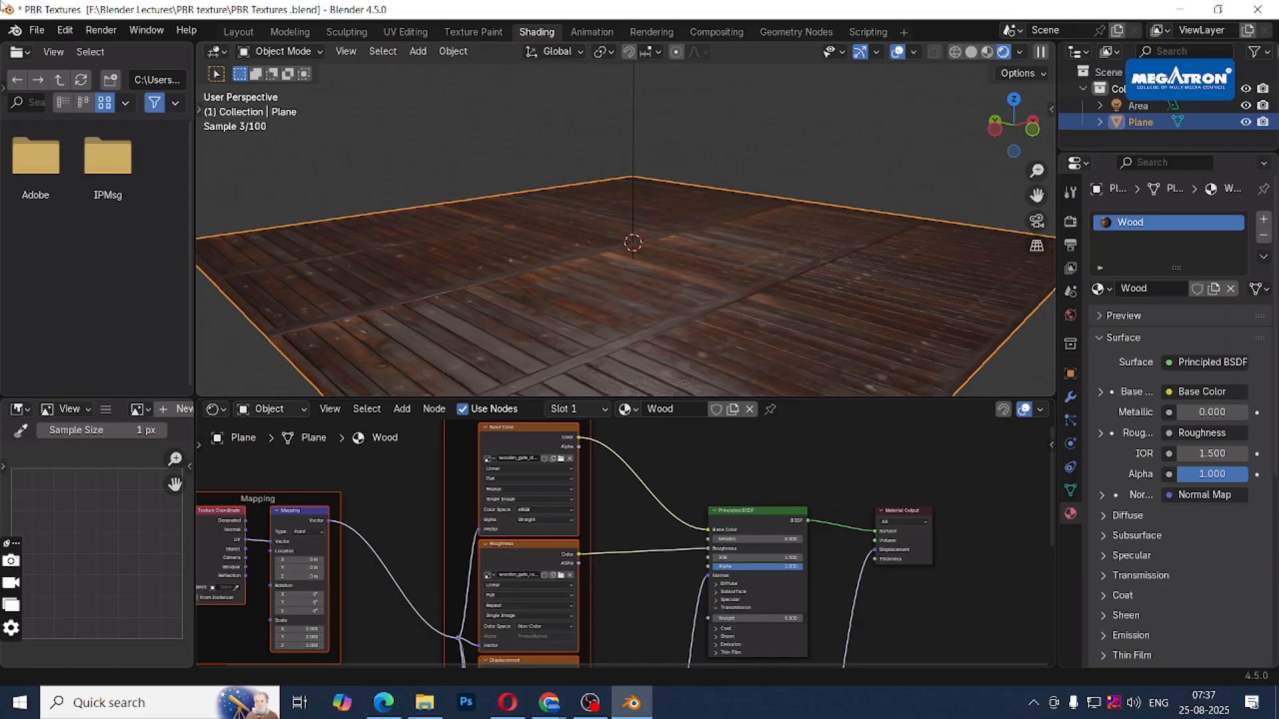
# Look up "node" in the add-on preferences to check Node Wrangler, and close the preferences.
pyautogui.click(65, 31)
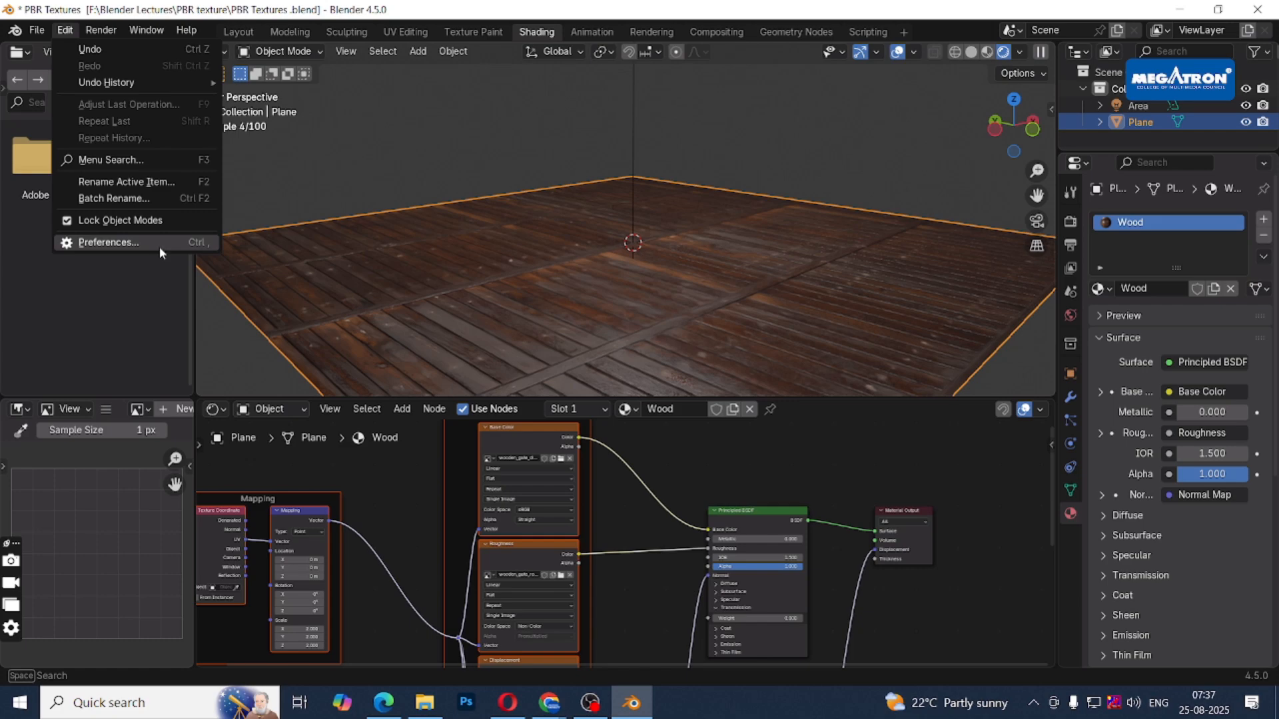
pyautogui.click(158, 245)
pyautogui.click(265, 43)
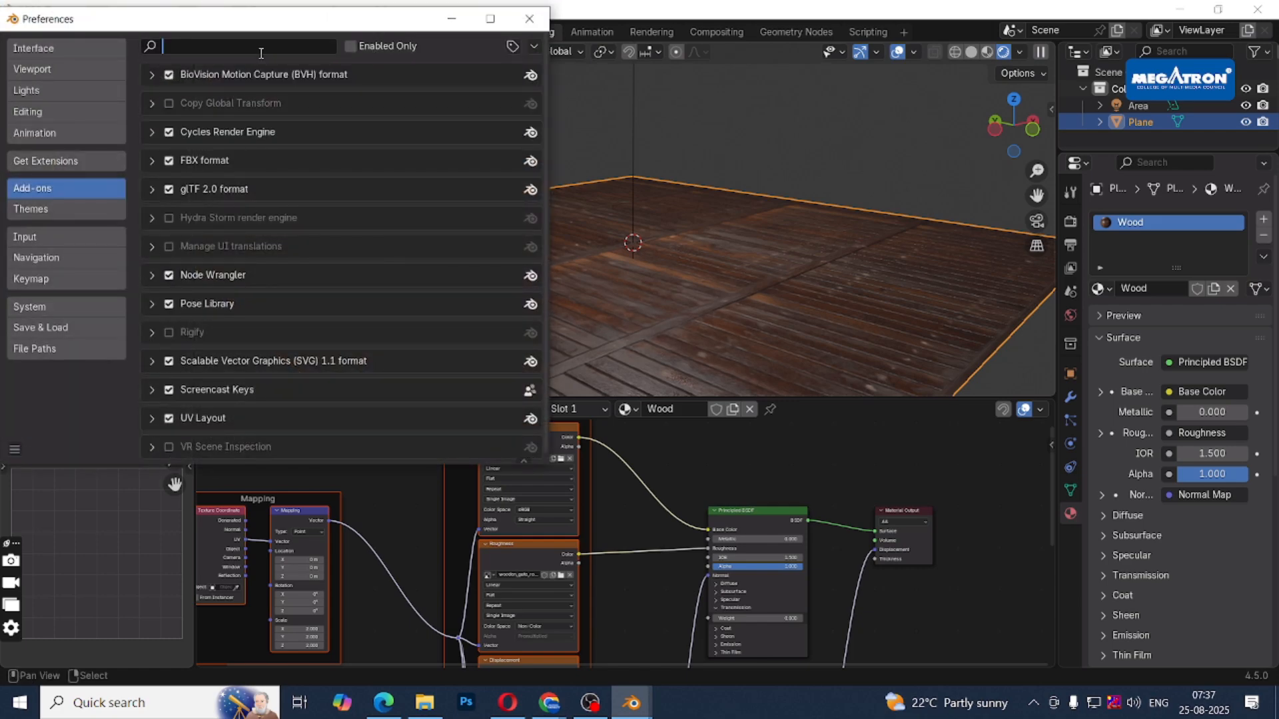
pyautogui.write('node')
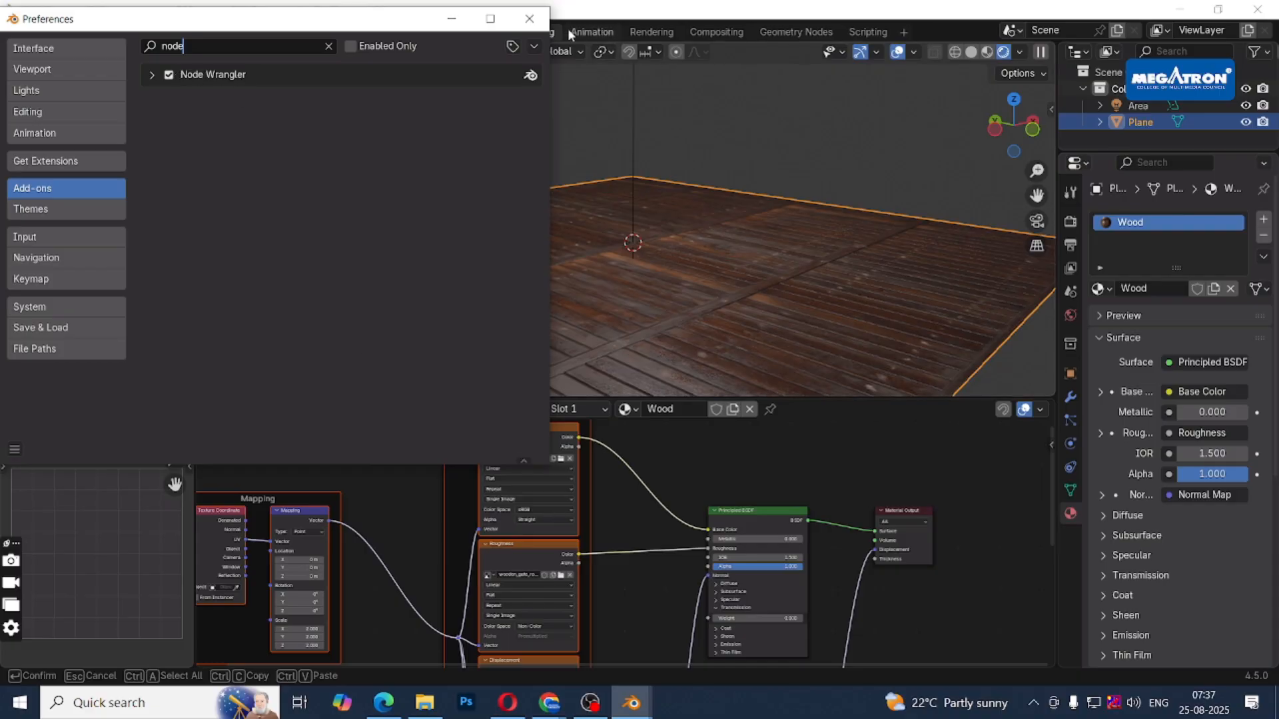
pyautogui.click(530, 18)
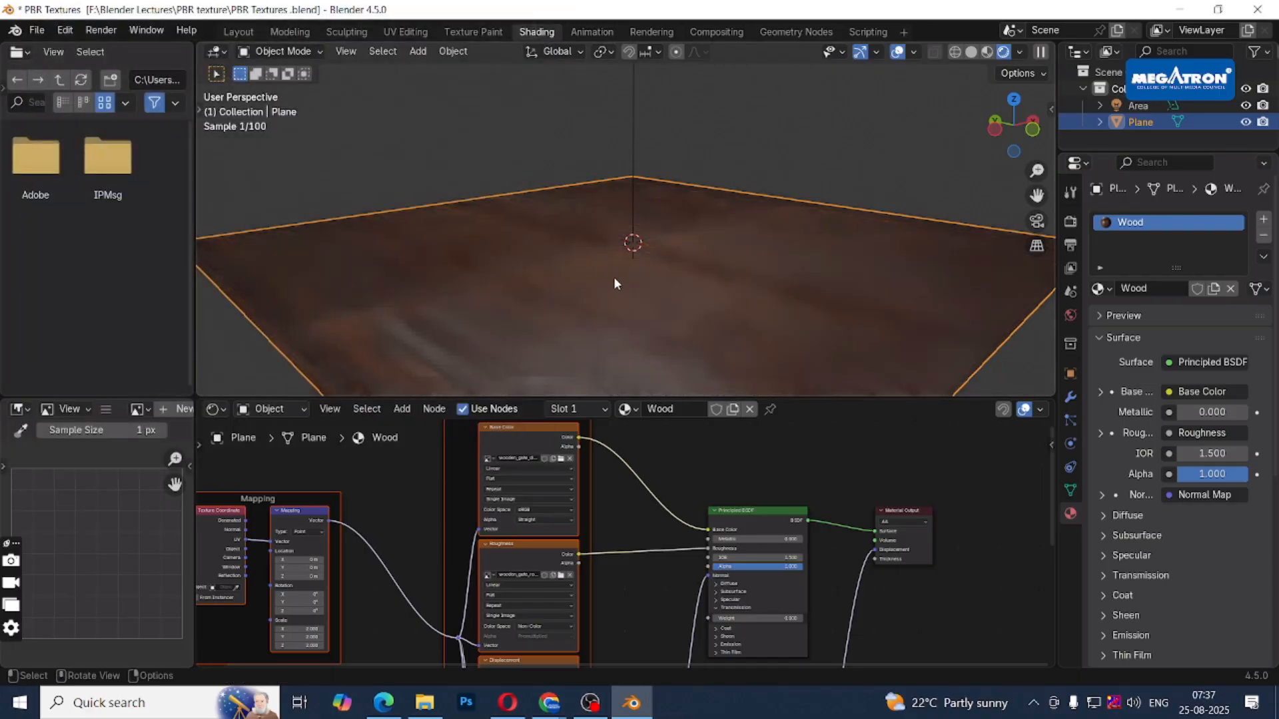
# Examine the rendered plane from another angle and the Base Color texture node in the Wood node tree.
pyautogui.moveTo(590, 273); pyautogui.dragTo(550, 297, button='middle')
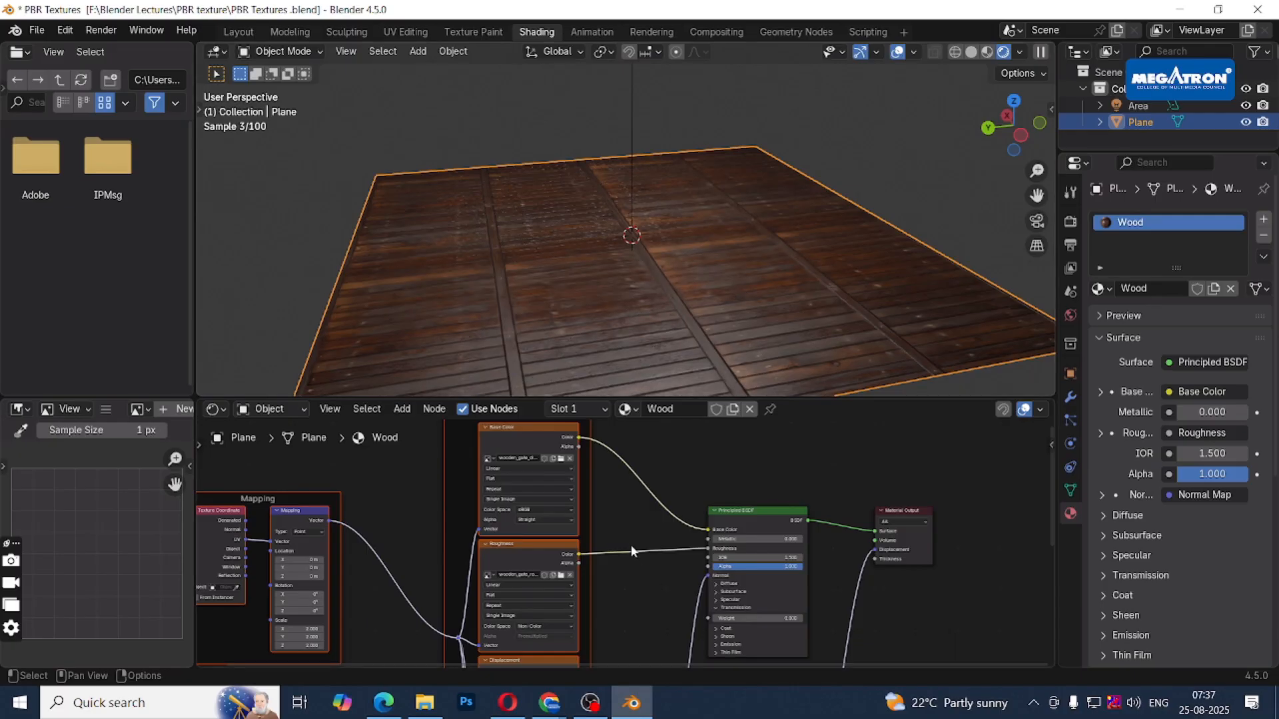
pyautogui.scroll(-2, 697, 340)
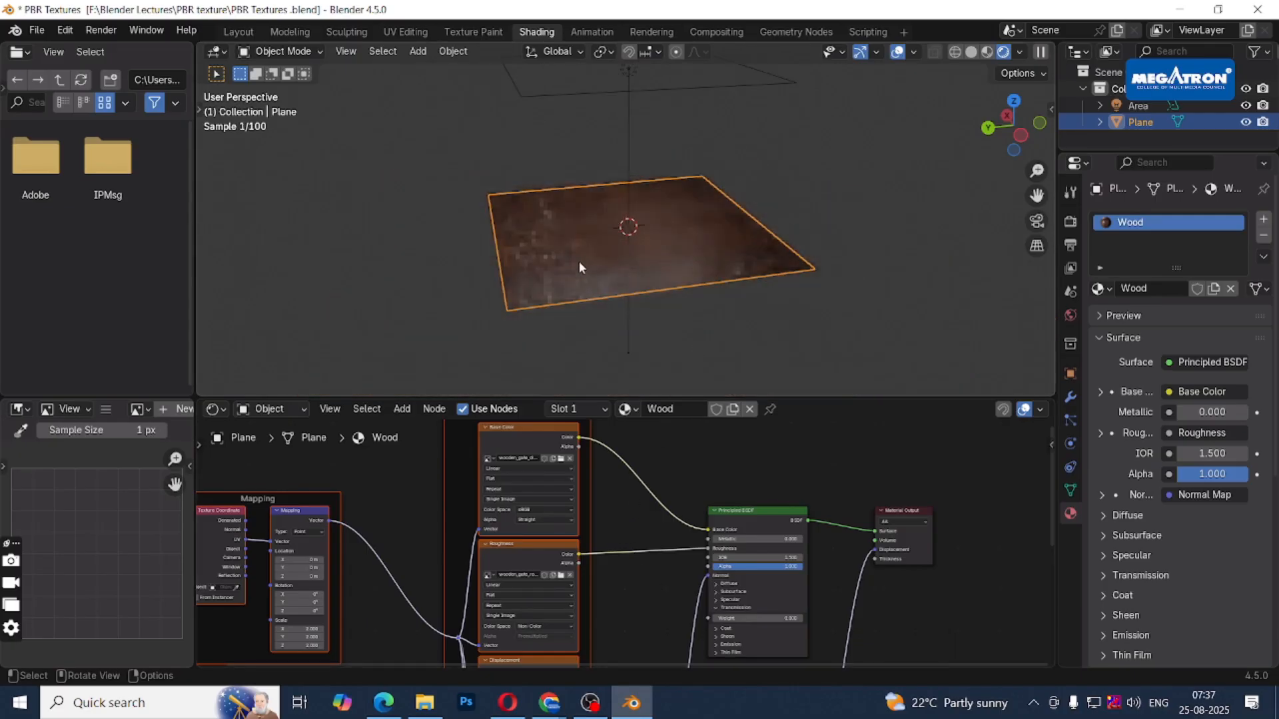
pyautogui.scroll(-2, 637, 559)
pyautogui.moveTo(637, 559); pyautogui.dragTo(860, 552, button='middle')
pyautogui.scroll(5, 780, 489)
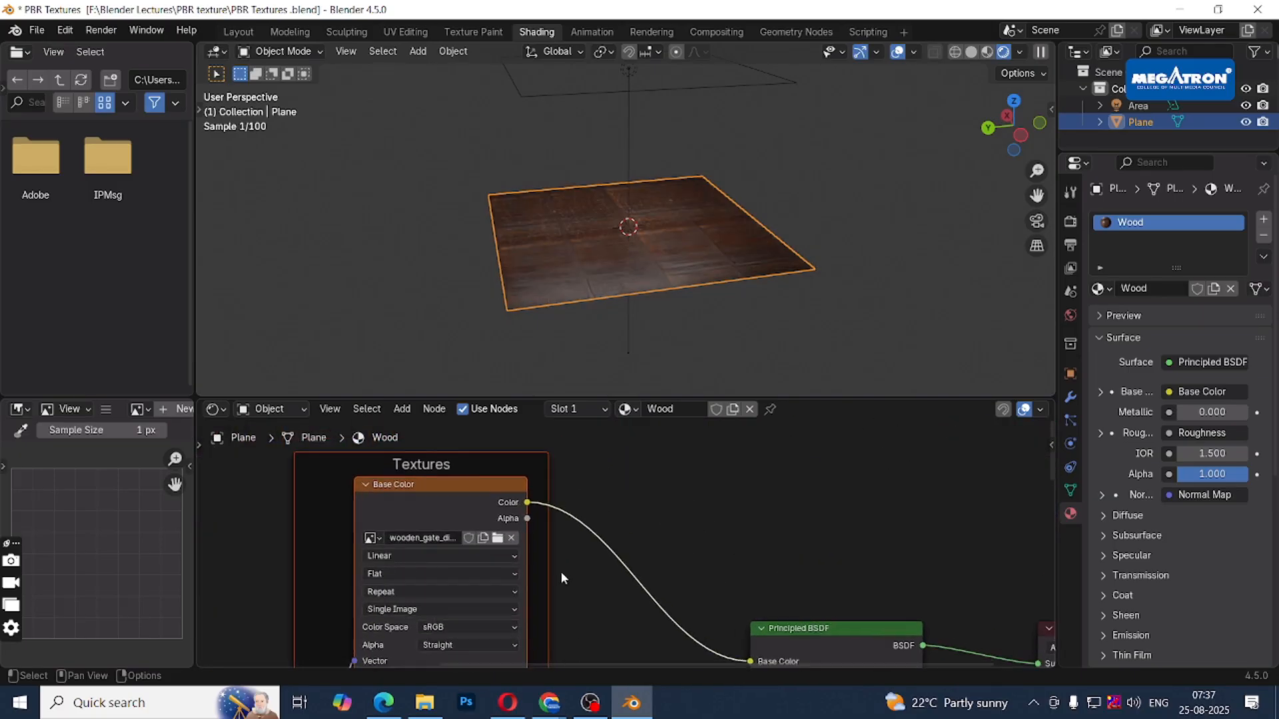
pyautogui.moveTo(604, 530); pyautogui.dragTo(629, 559, button='middle')
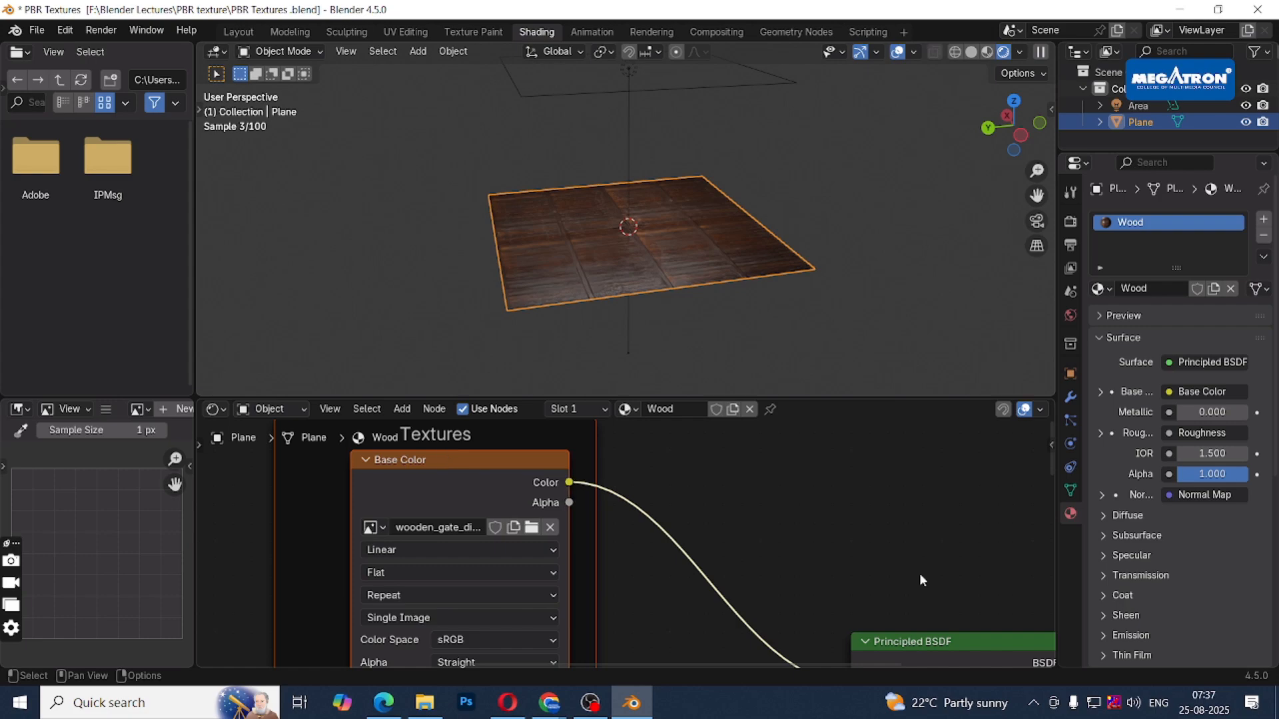
pyautogui.hotkey('shift', 'a')
pyautogui.moveTo(919, 573)
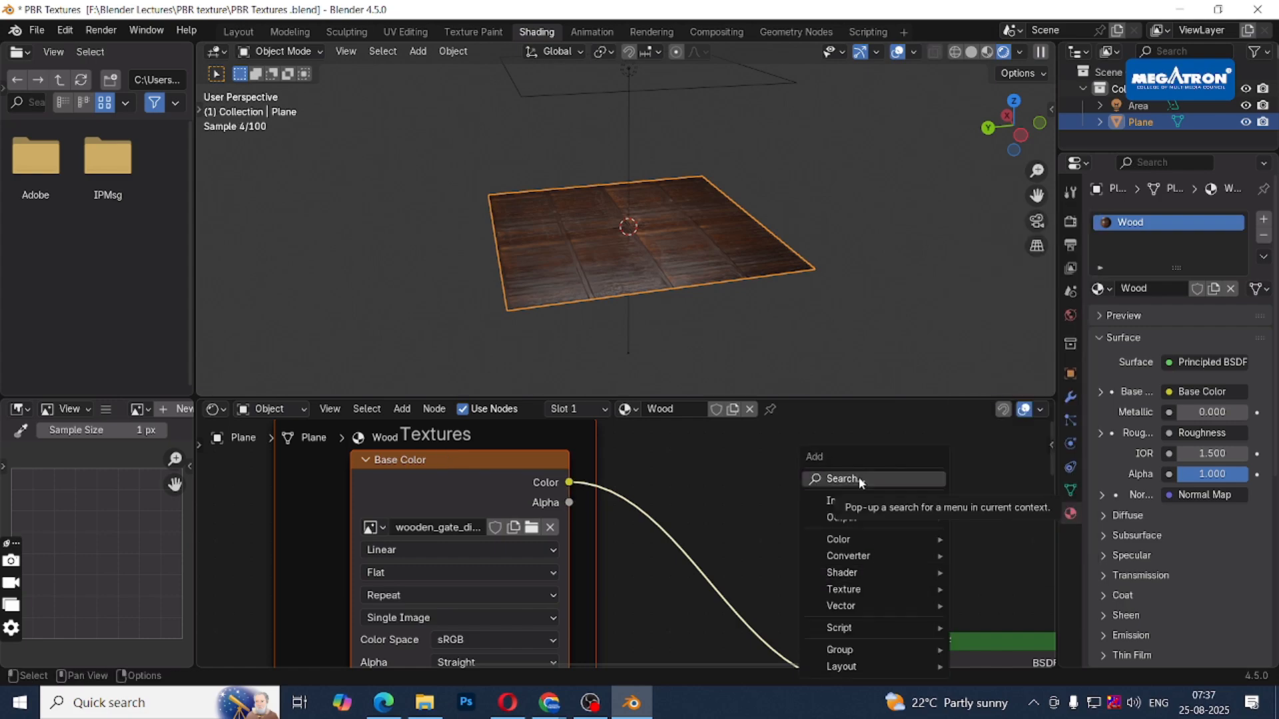
pyautogui.click(858, 478)
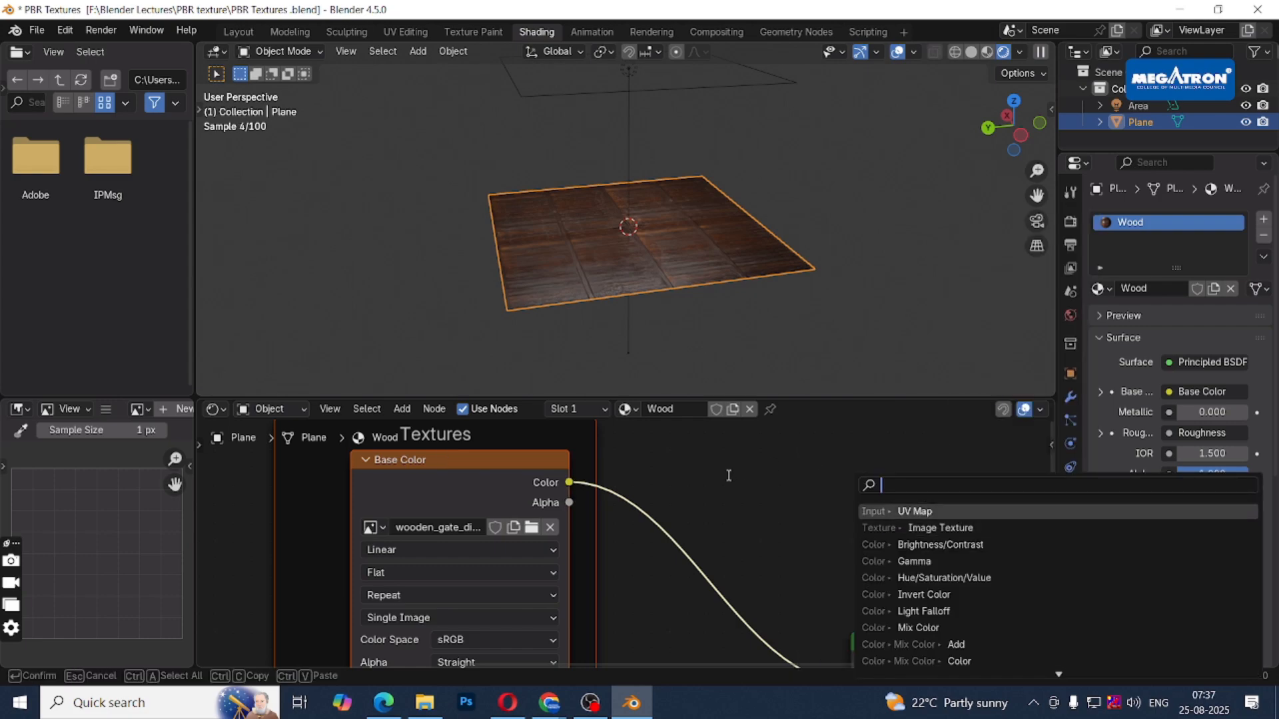
# Examine how the Base Color and Roughness texture nodes connect to the Principled BSDF inputs.
pyautogui.scroll(-2, 701, 487)
pyautogui.moveTo(602, 583); pyautogui.dragTo(622, 447, button='middle')
pyautogui.scroll(-5, 611, 537)
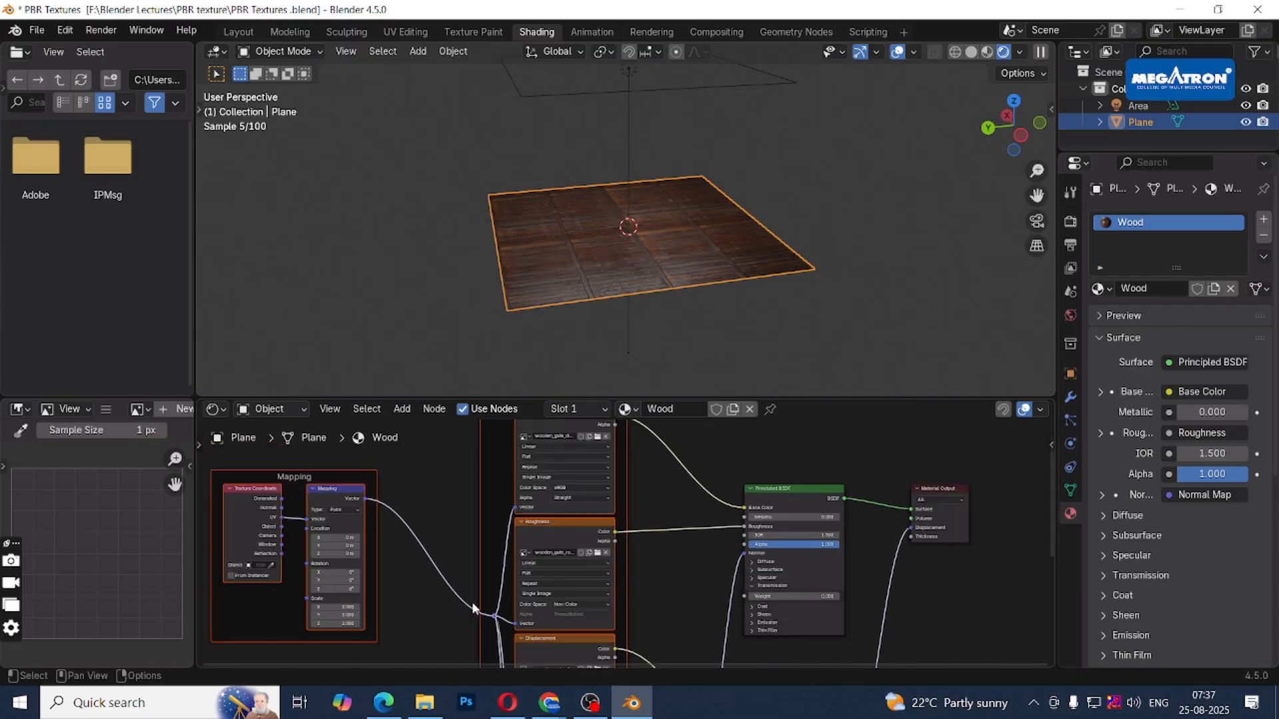
pyautogui.moveTo(641, 644); pyautogui.dragTo(616, 459, button='middle')
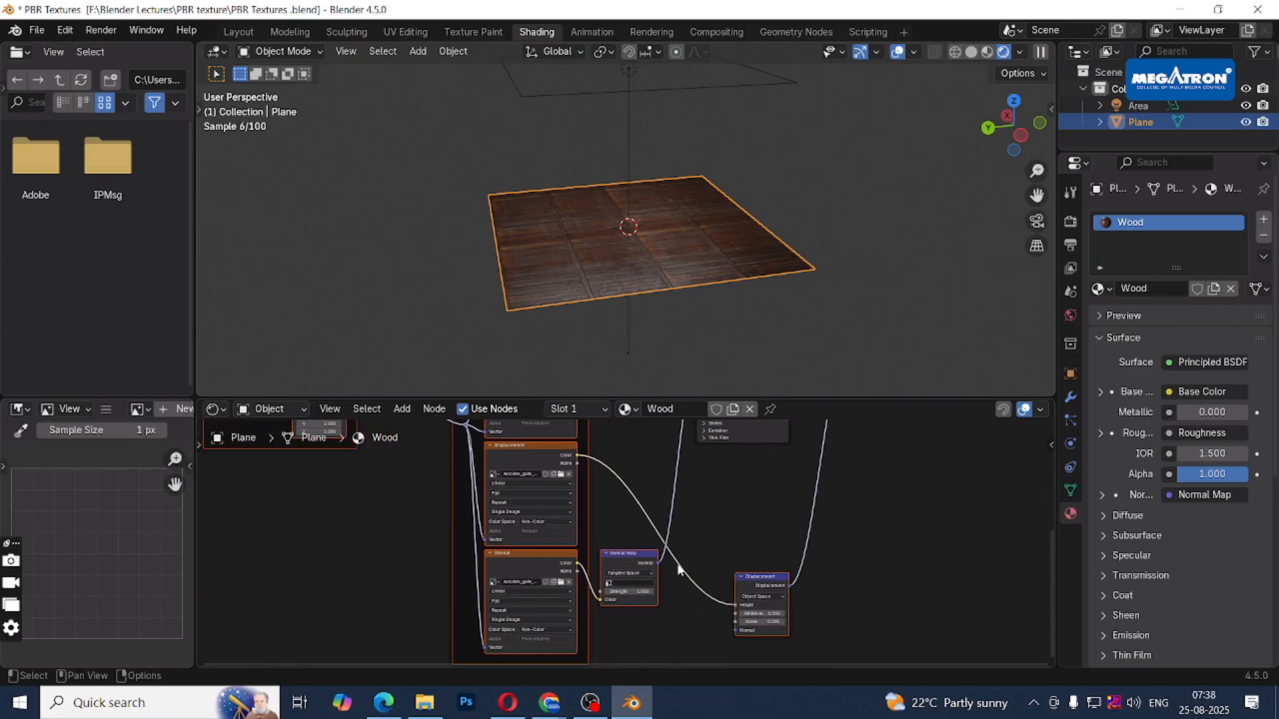
pyautogui.moveTo(753, 513); pyautogui.dragTo(699, 436, button='middle')
pyautogui.scroll(4, 693, 506)
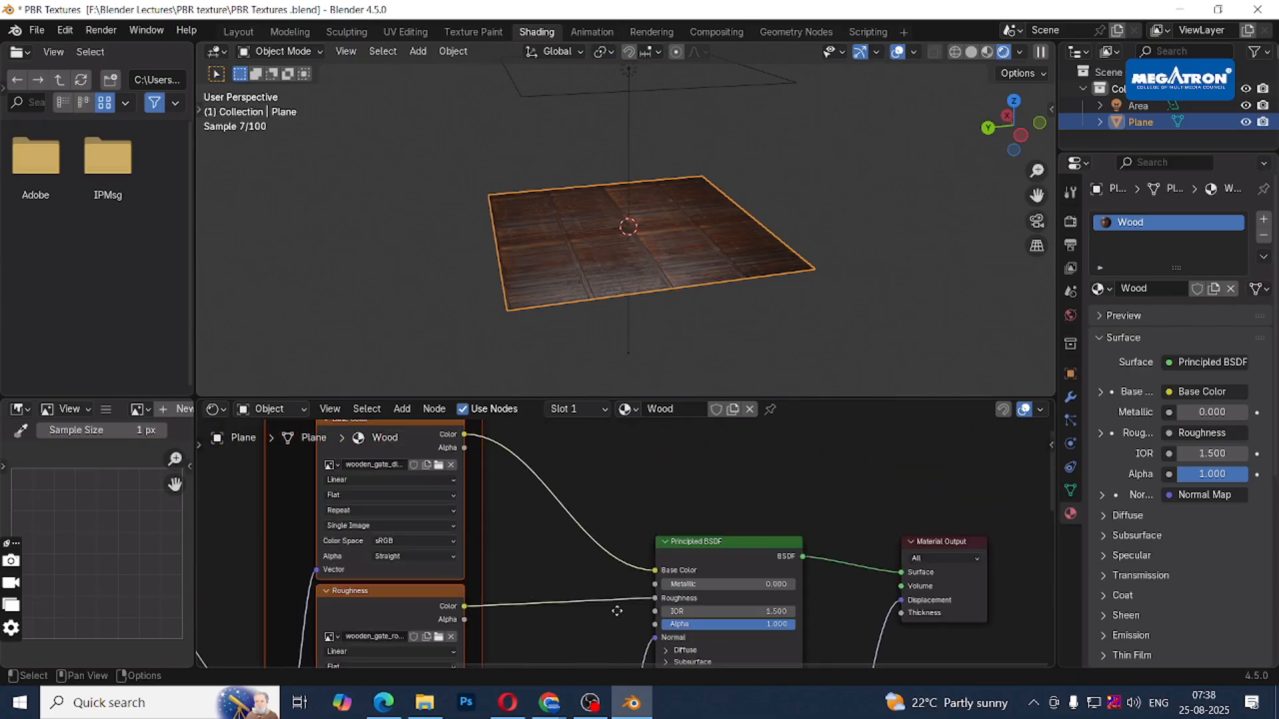
pyautogui.moveTo(596, 546); pyautogui.dragTo(574, 633, button='middle')
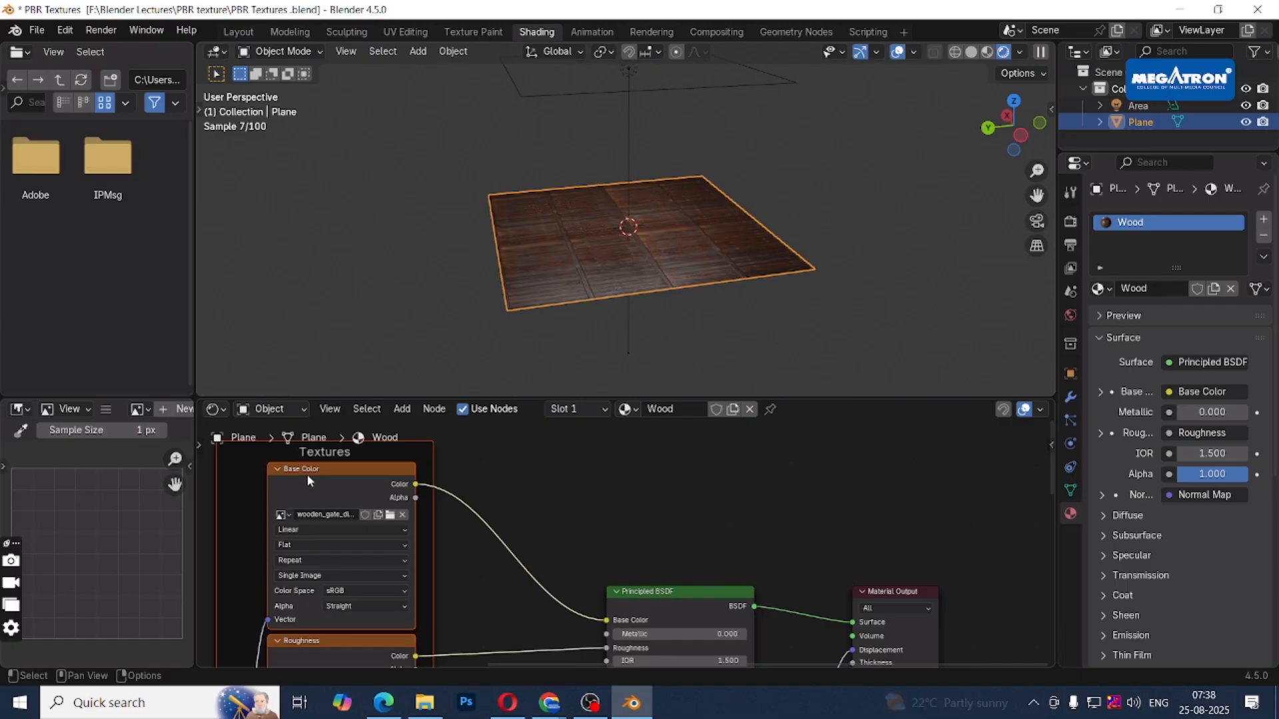
pyautogui.moveTo(646, 613); pyautogui.dragTo(637, 489, button='middle')
pyautogui.scroll(1, 599, 520)
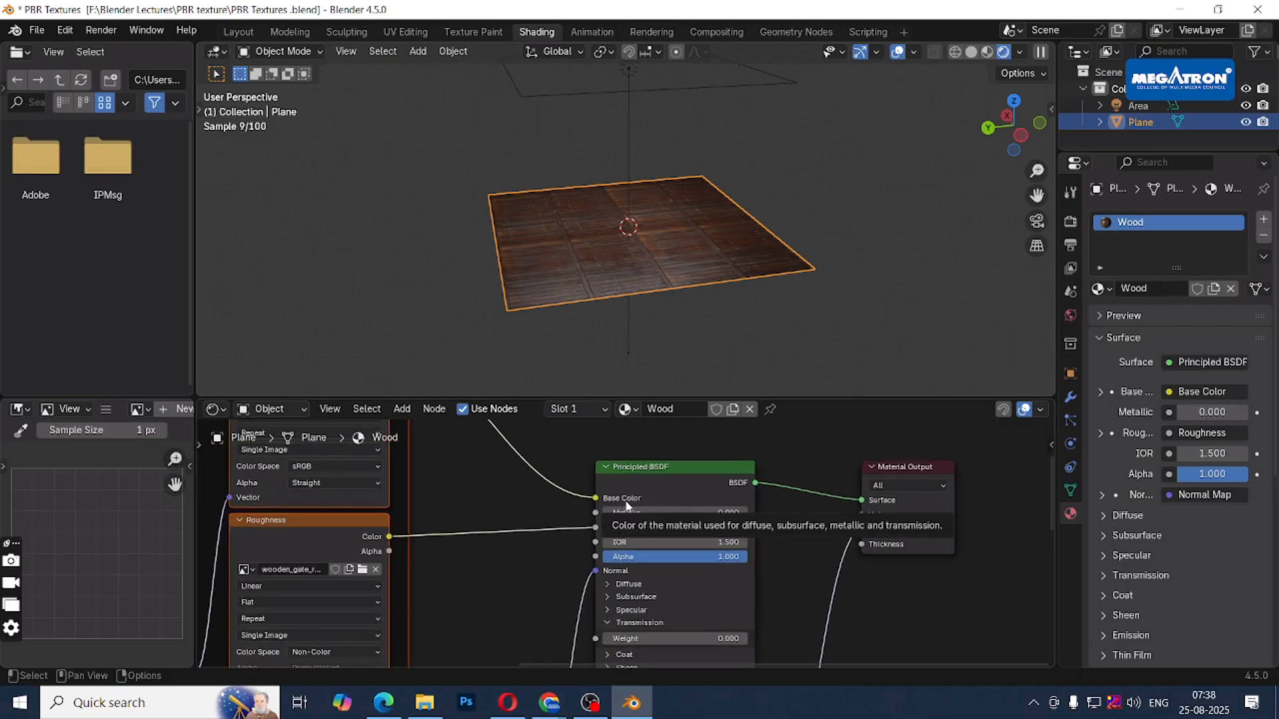
pyautogui.scroll(3, 569, 523)
pyautogui.moveTo(271, 622); pyautogui.dragTo(344, 576, button='middle')
pyautogui.scroll(1, 294, 493)
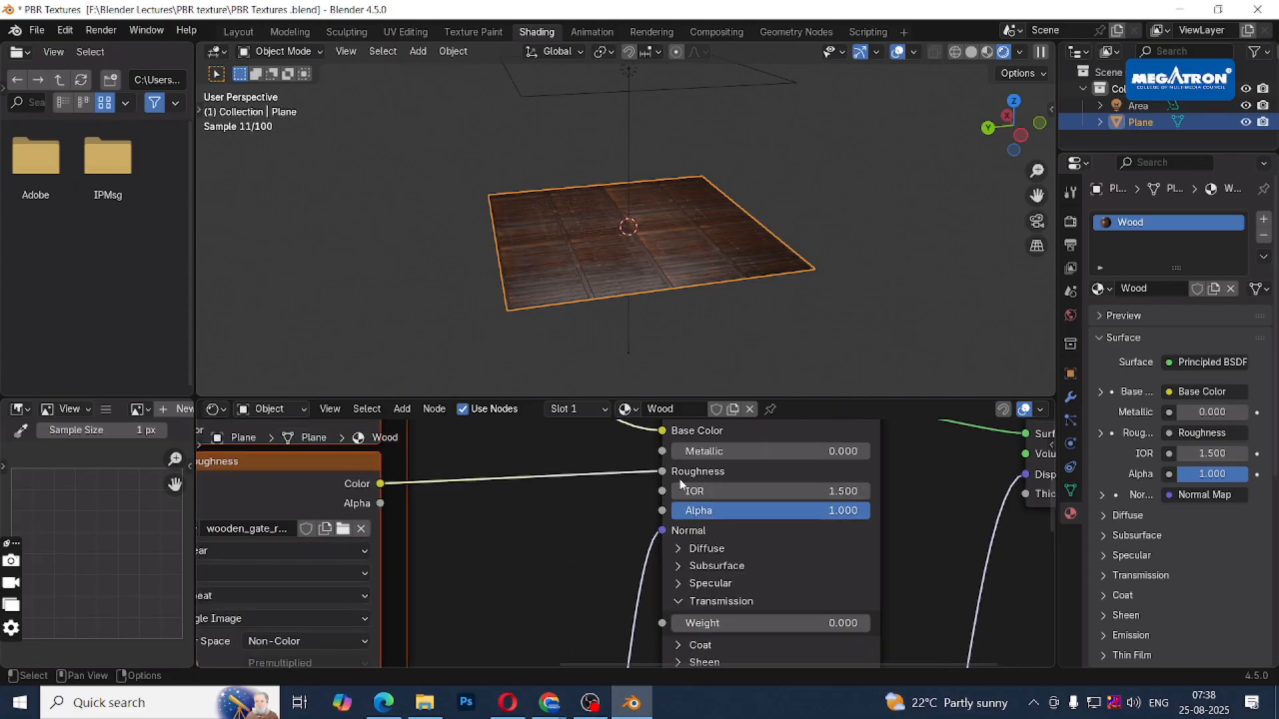
# Examine how the Displacement and Normal textures run through the Displacement and Normal Map nodes to the shader and Material Output.
pyautogui.scroll(-5, 548, 550)
pyautogui.moveTo(499, 588); pyautogui.dragTo(538, 472, button='middle')
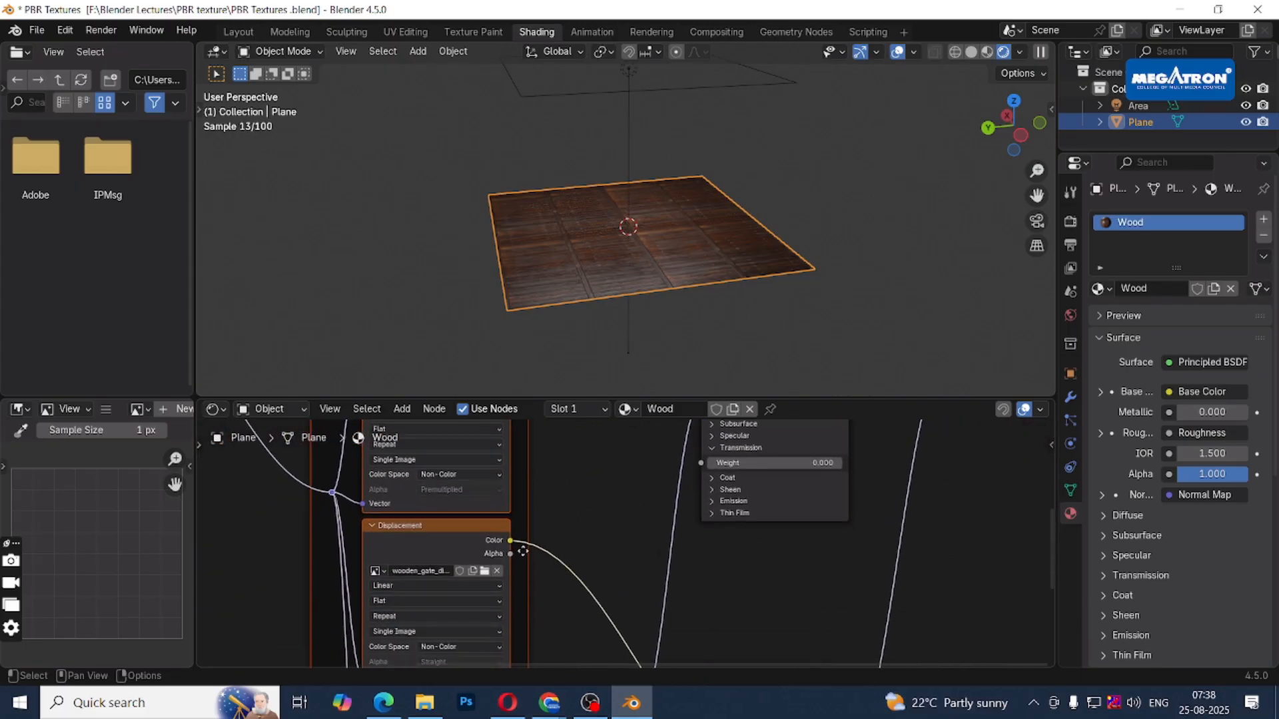
pyautogui.scroll(-3, 523, 552)
pyautogui.moveTo(525, 568); pyautogui.dragTo(553, 627, button='middle')
pyautogui.scroll(7, 521, 466)
pyautogui.moveTo(311, 514); pyautogui.dragTo(335, 566, button='middle')
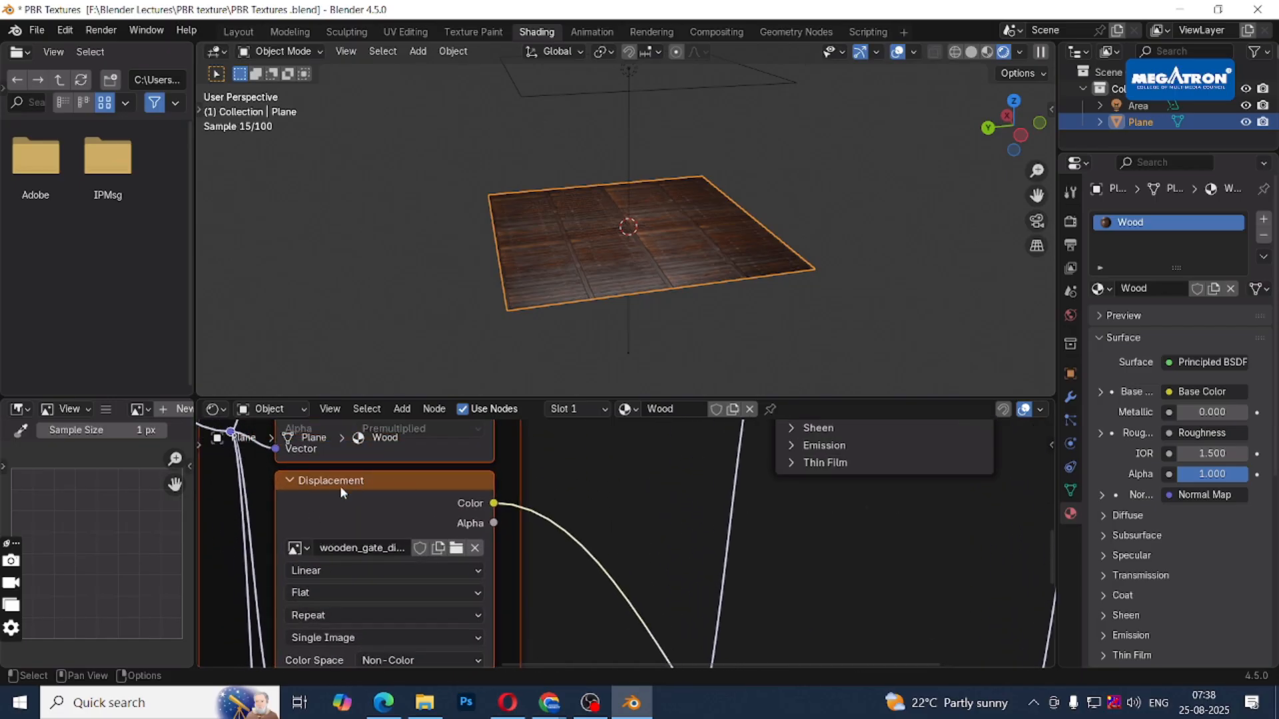
pyautogui.moveTo(562, 556); pyautogui.dragTo(302, 388, button='middle')
pyautogui.moveTo(899, 631); pyautogui.dragTo(843, 547, button='middle')
pyautogui.moveTo(718, 559); pyautogui.dragTo(591, 592, button='middle')
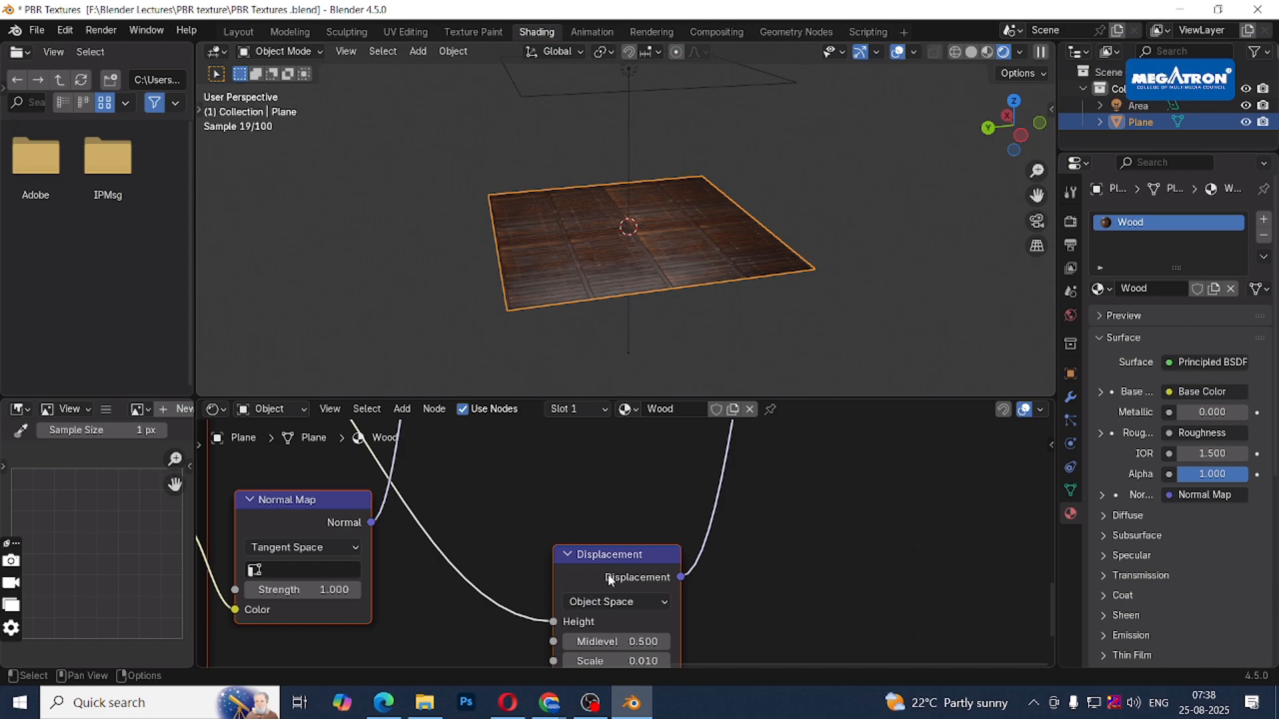
pyautogui.moveTo(391, 575); pyautogui.dragTo(604, 566, button='middle')
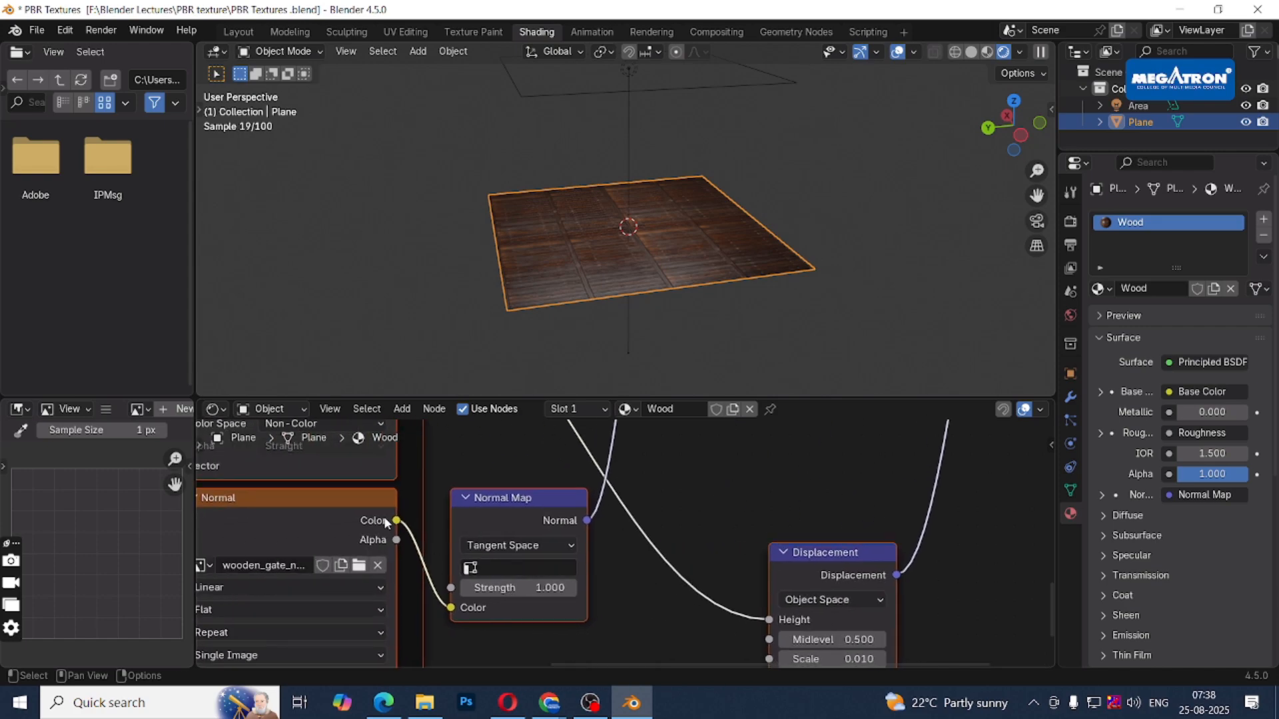
pyautogui.moveTo(743, 494); pyautogui.dragTo(592, 718, button='middle')
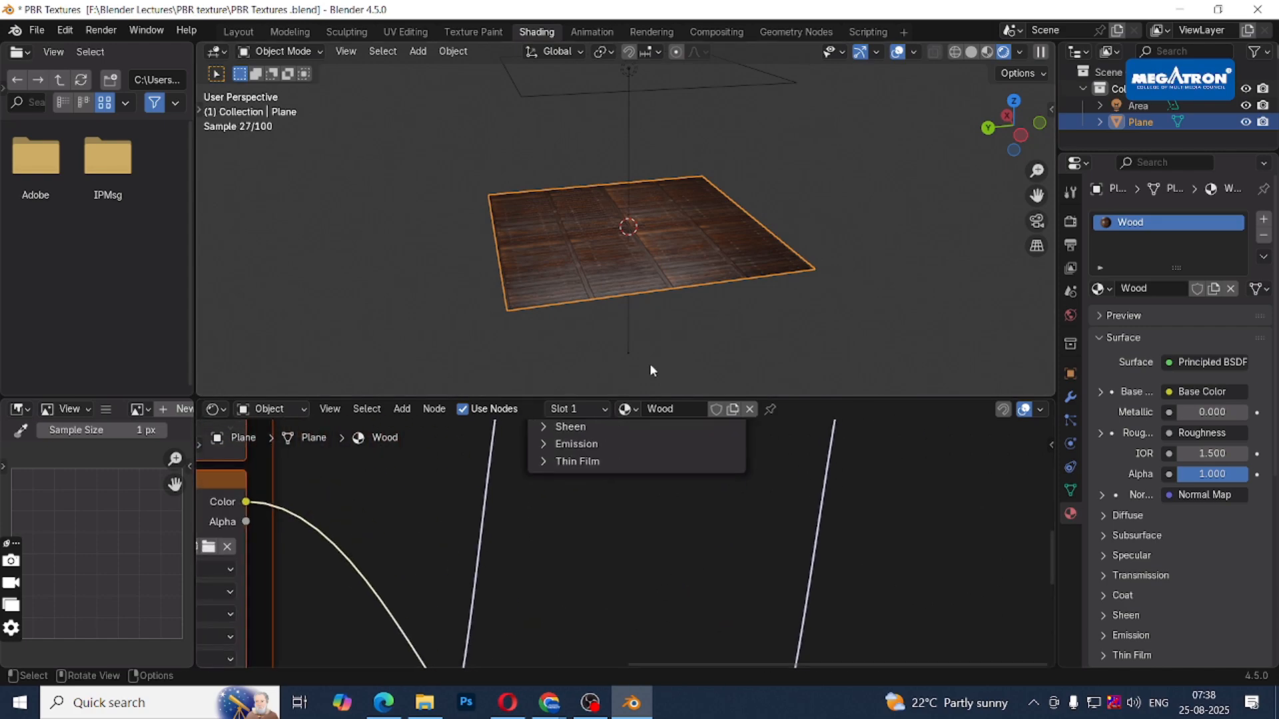
# Examine the wood surface up close and the Roughness texture's link to the Principled BSDF.
pyautogui.moveTo(627, 481); pyautogui.dragTo(601, 718, button='middle')
pyautogui.moveTo(903, 501); pyautogui.dragTo(819, 518, button='middle')
pyautogui.scroll(8, 509, 246)
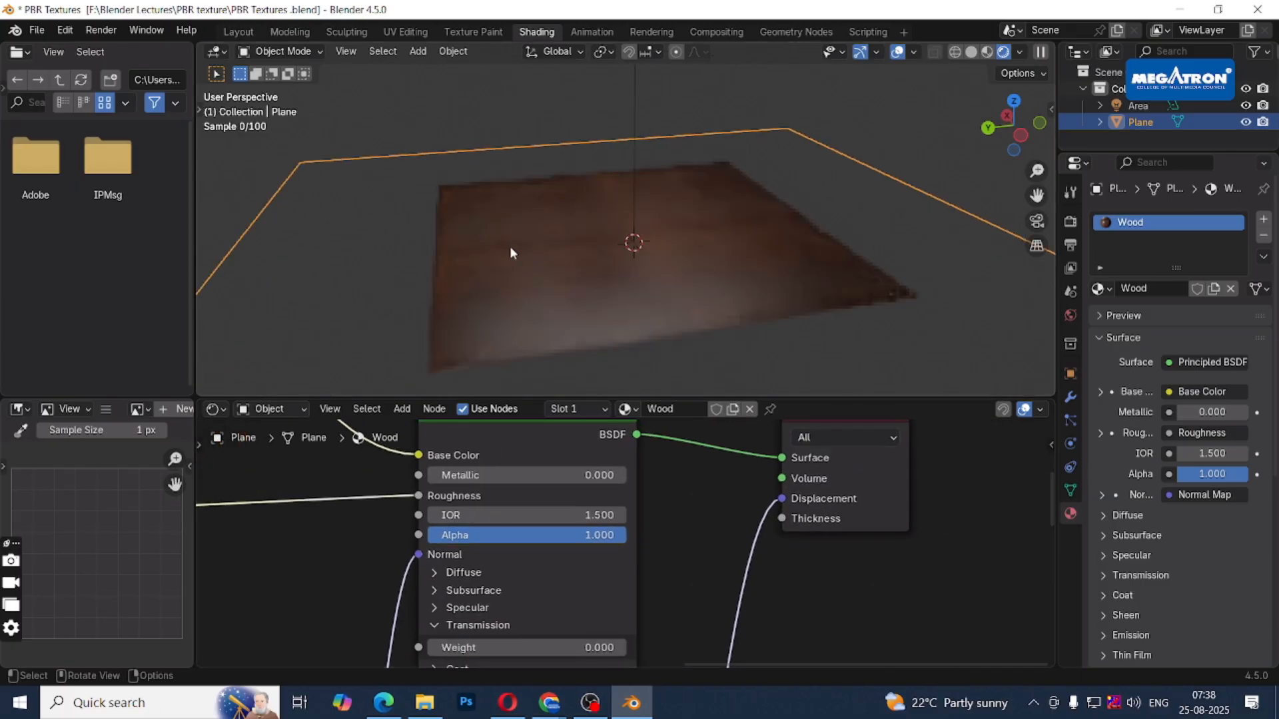
pyautogui.moveTo(508, 248); pyautogui.dragTo(655, 278, button='middle')
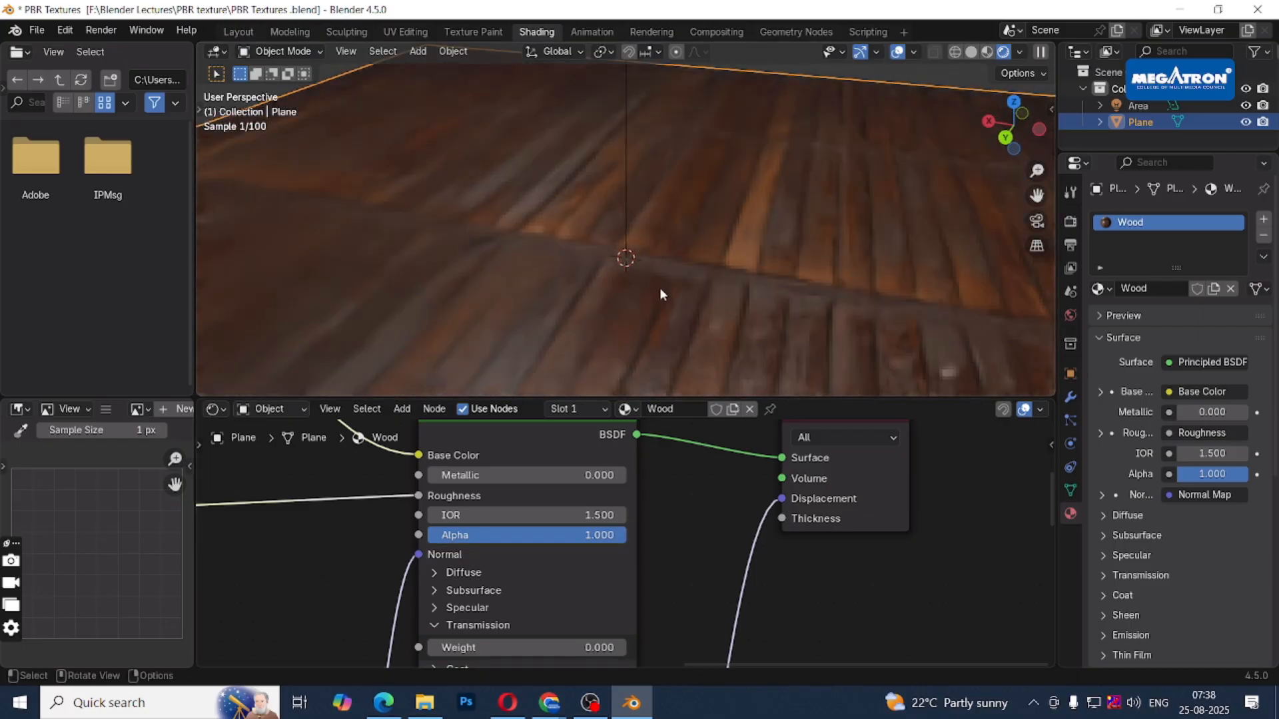
pyautogui.scroll(-4, 581, 534)
pyautogui.moveTo(579, 535); pyautogui.dragTo(691, 548, button='middle')
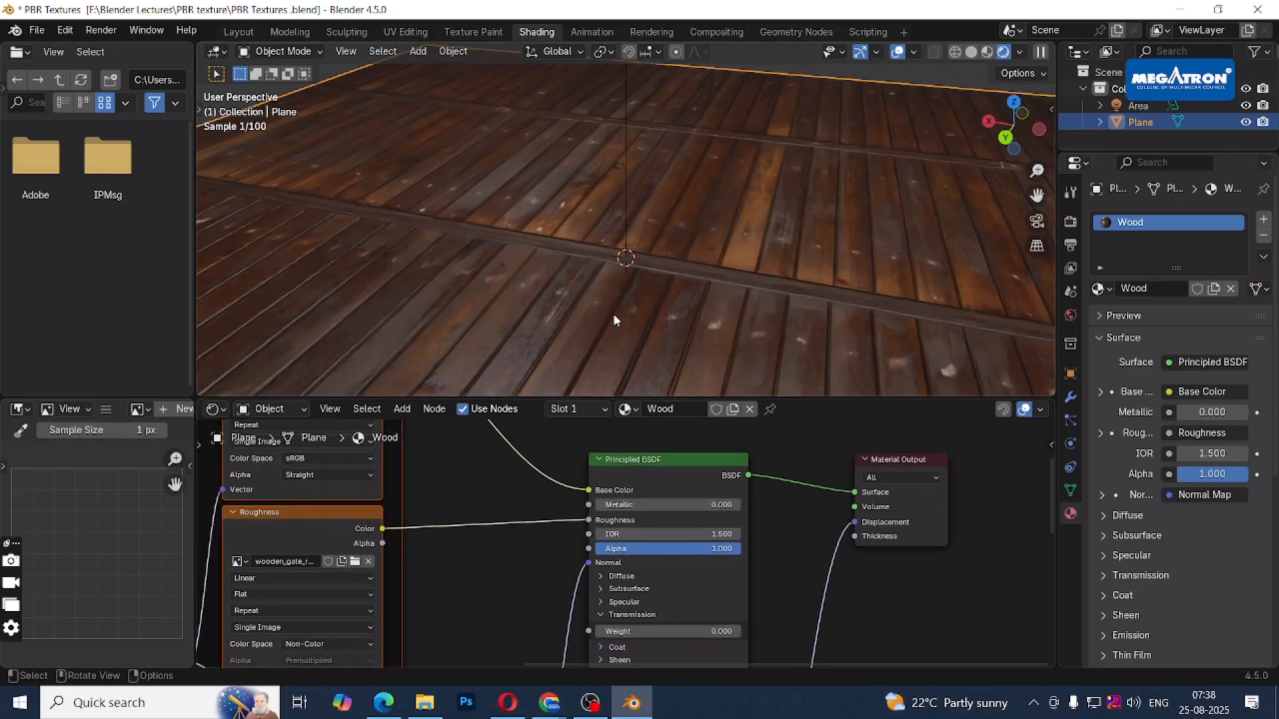
pyautogui.moveTo(384, 554); pyautogui.dragTo(432, 600, button='middle')
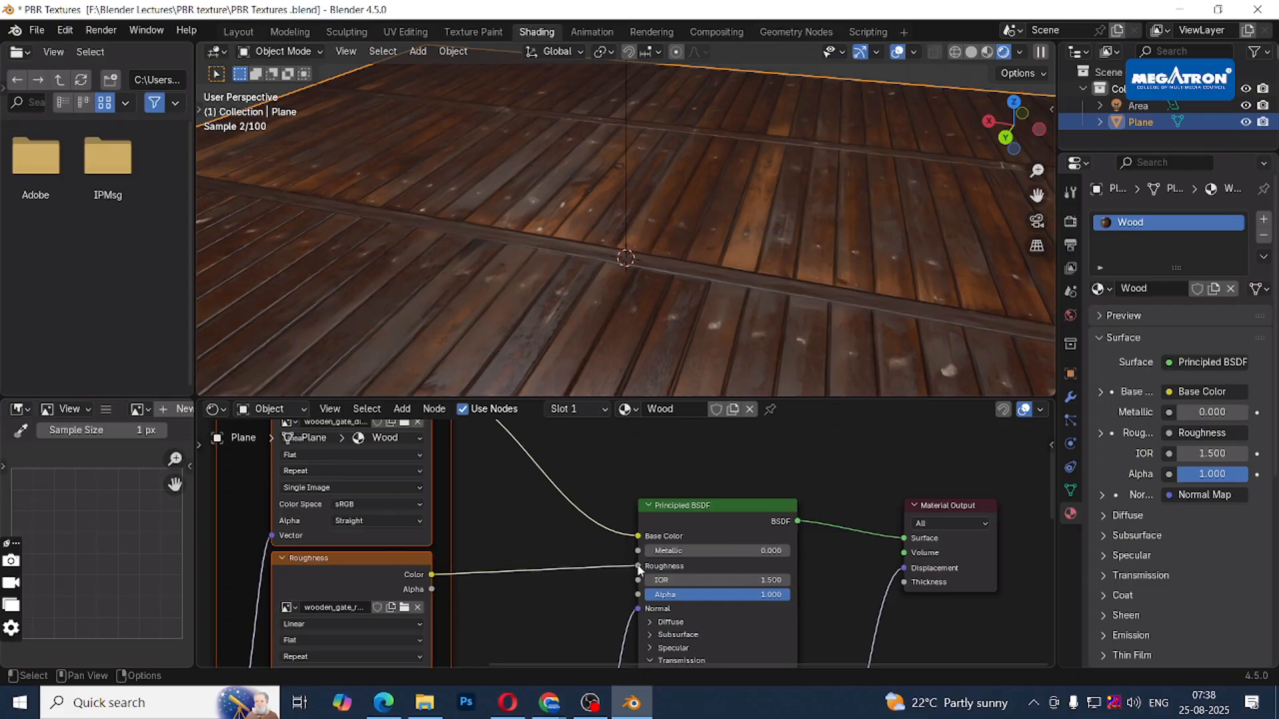
# Disconnect the Roughness texture from the Principled BSDF, set Roughness to 0, try a higher roughness and undo that last change.
pyautogui.moveTo(638, 567); pyautogui.dragTo(605, 580)
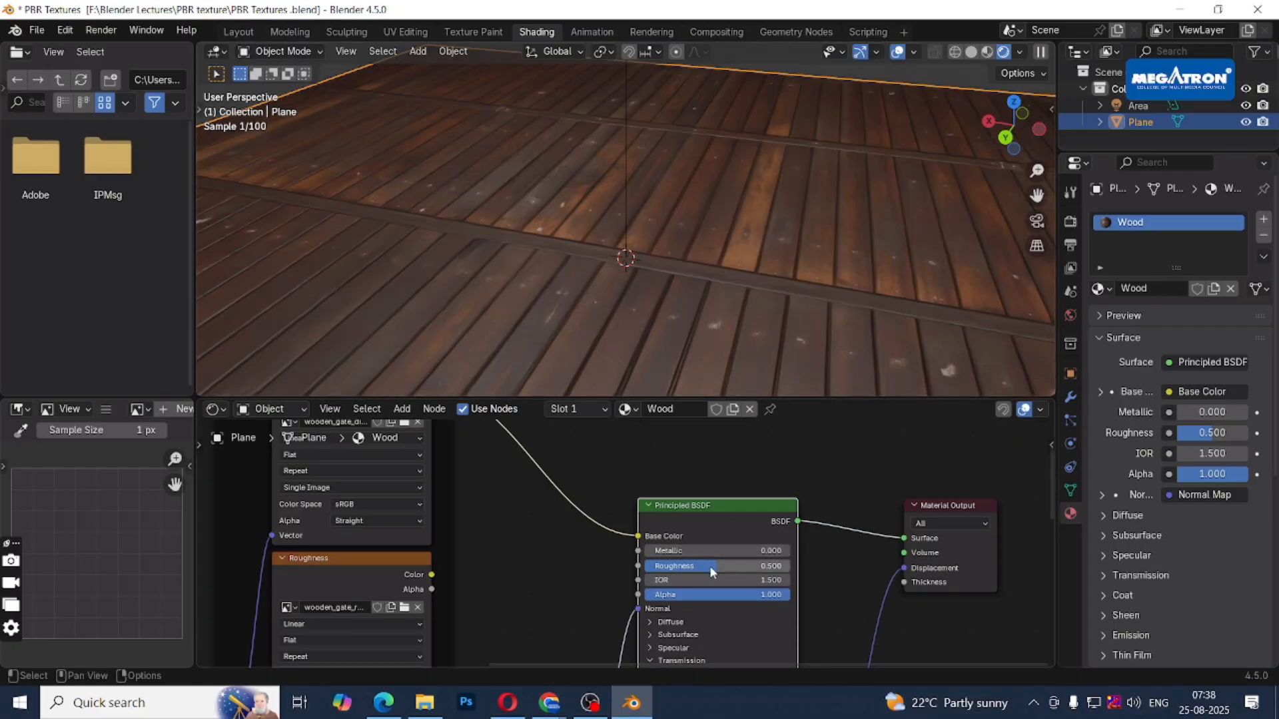
pyautogui.moveTo(710, 566); pyautogui.dragTo(645, 566)
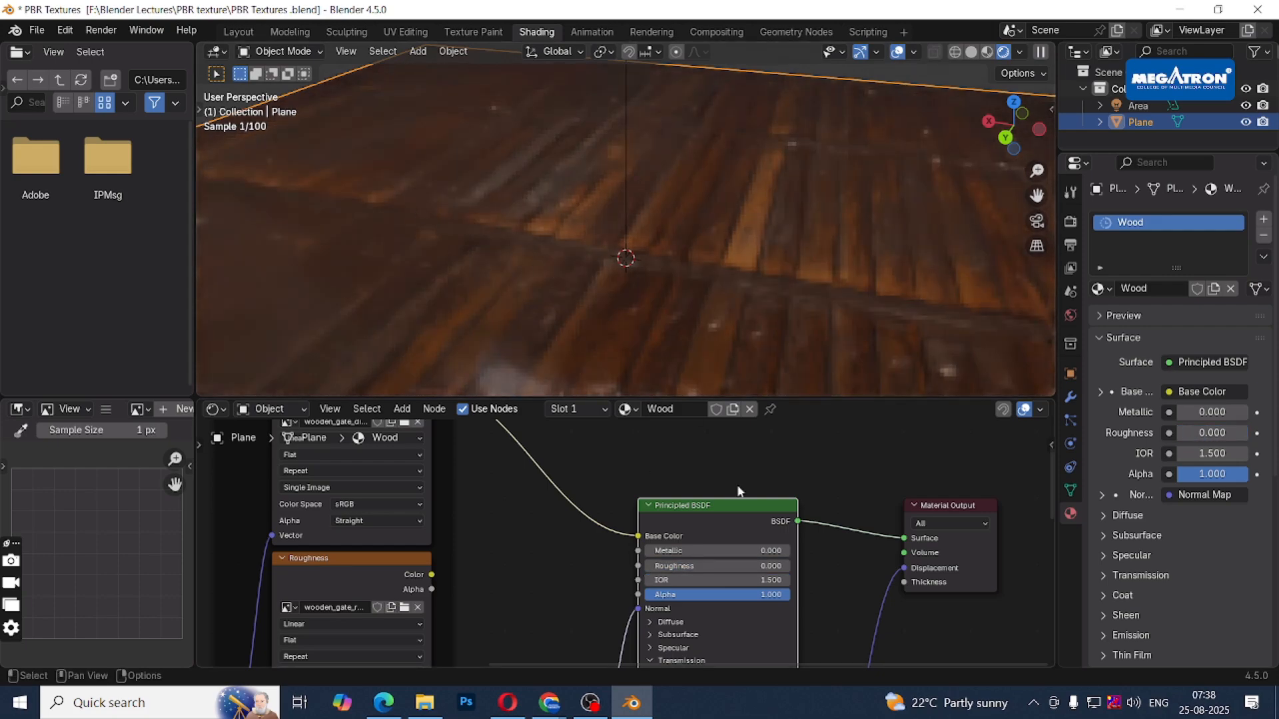
pyautogui.moveTo(666, 566); pyautogui.dragTo(789, 566)
pyautogui.hotkey('ctrl', 'z')
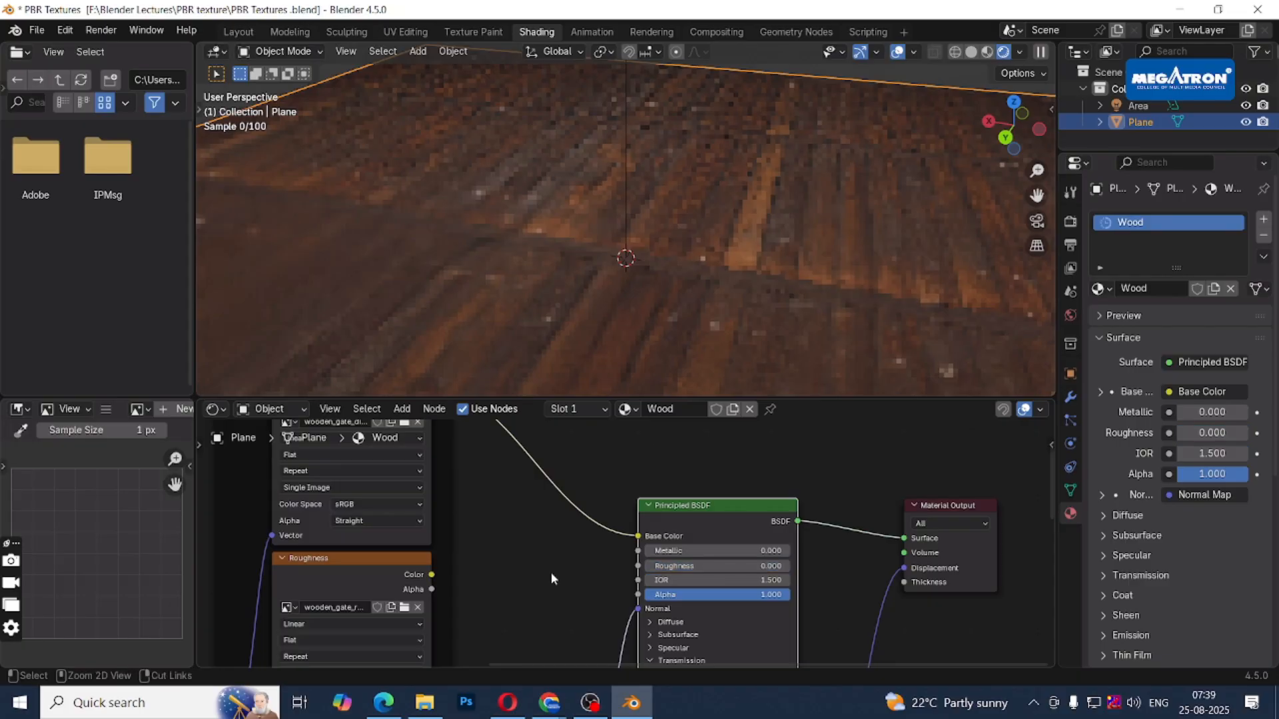
# Connect the Roughness texture's Alpha output to the Principled BSDF's Roughness input and inspect the planks up close.
pyautogui.moveTo(431, 589); pyautogui.dragTo(639, 565)
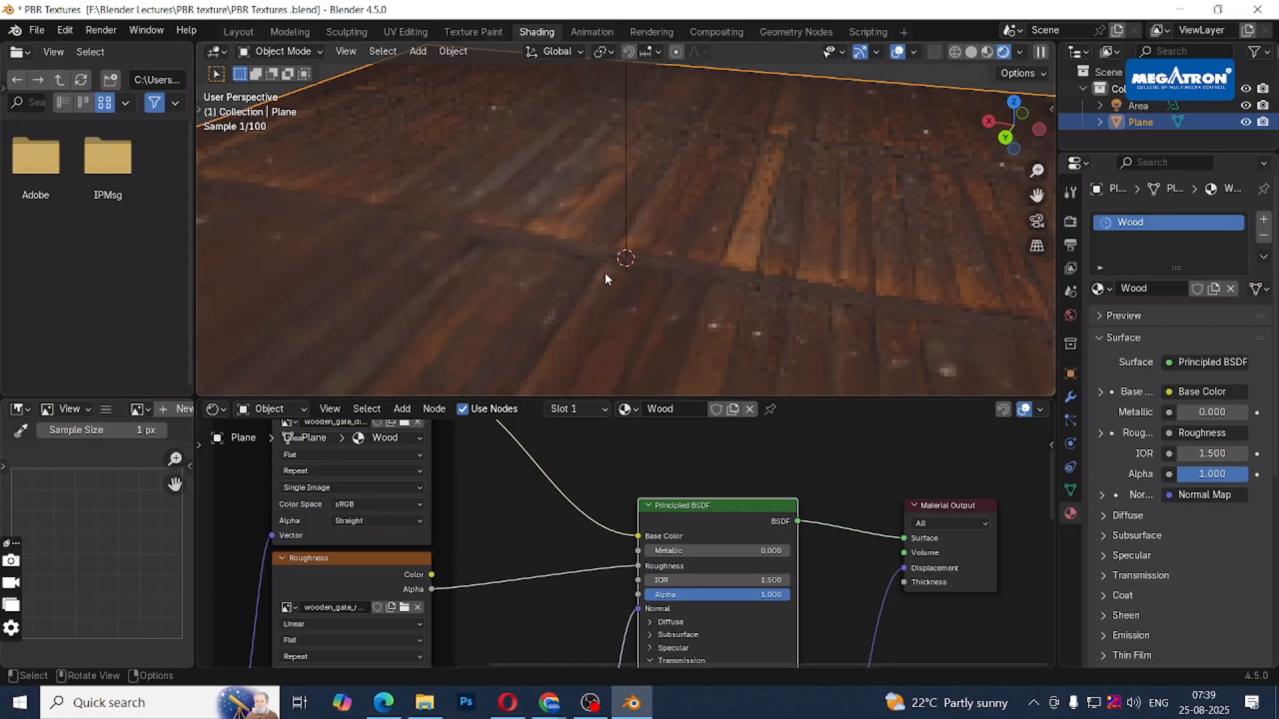
pyautogui.scroll(3, 621, 258)
pyautogui.scroll(2, 622, 261)
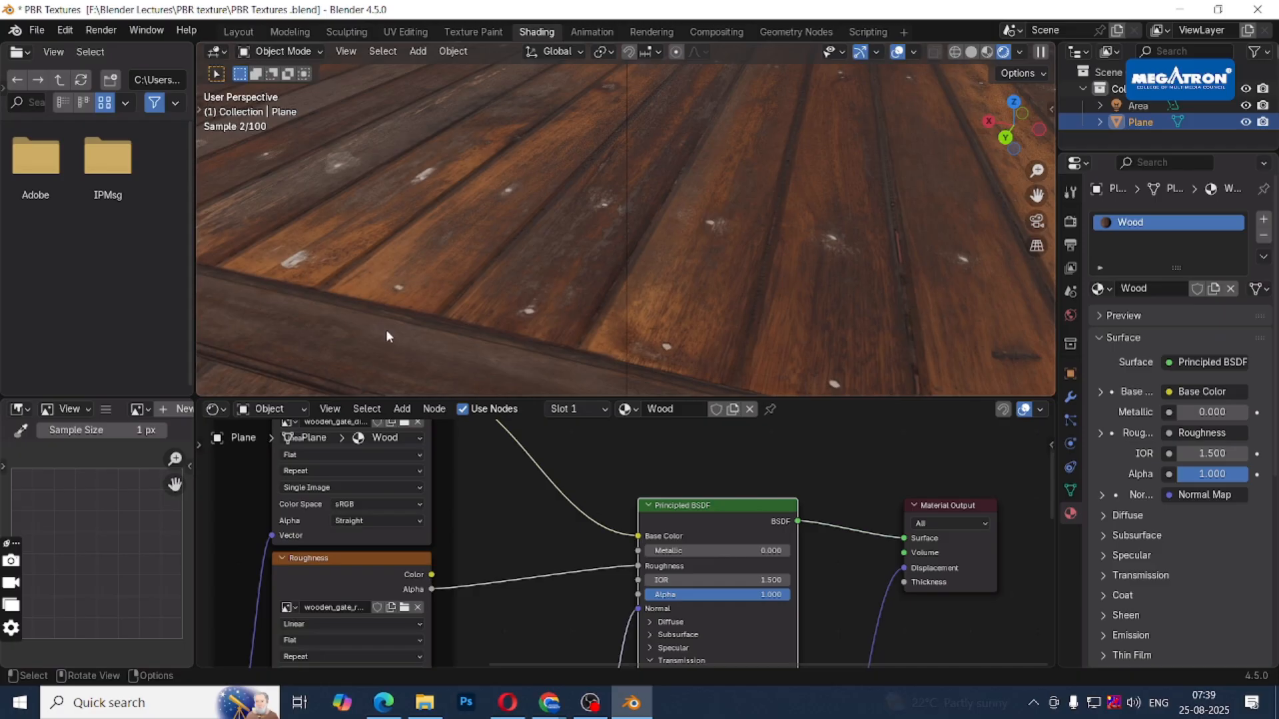
# Open wooden_gate_rough_4k from the PBR texture's textures folder in Photoshop, reading the alpha channel data as transparency.
pyautogui.moveTo(425, 702)
pyautogui.click(393, 643)
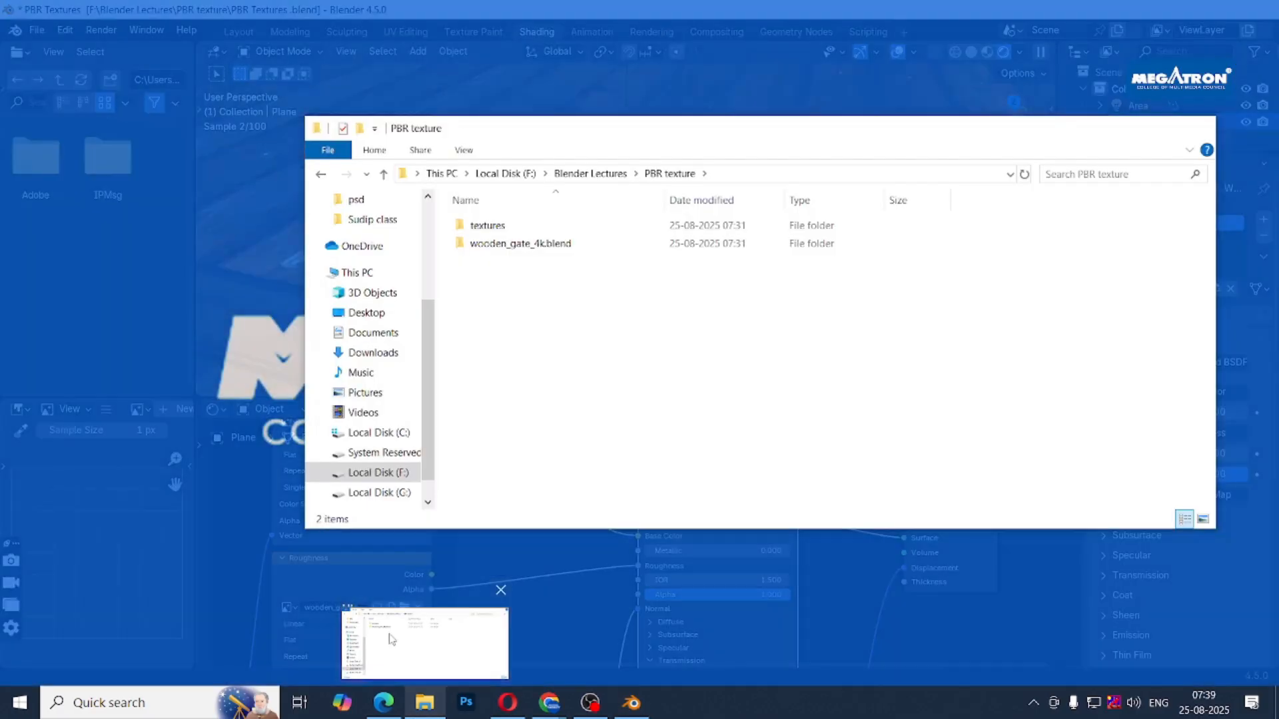
pyautogui.doubleClick(488, 226)
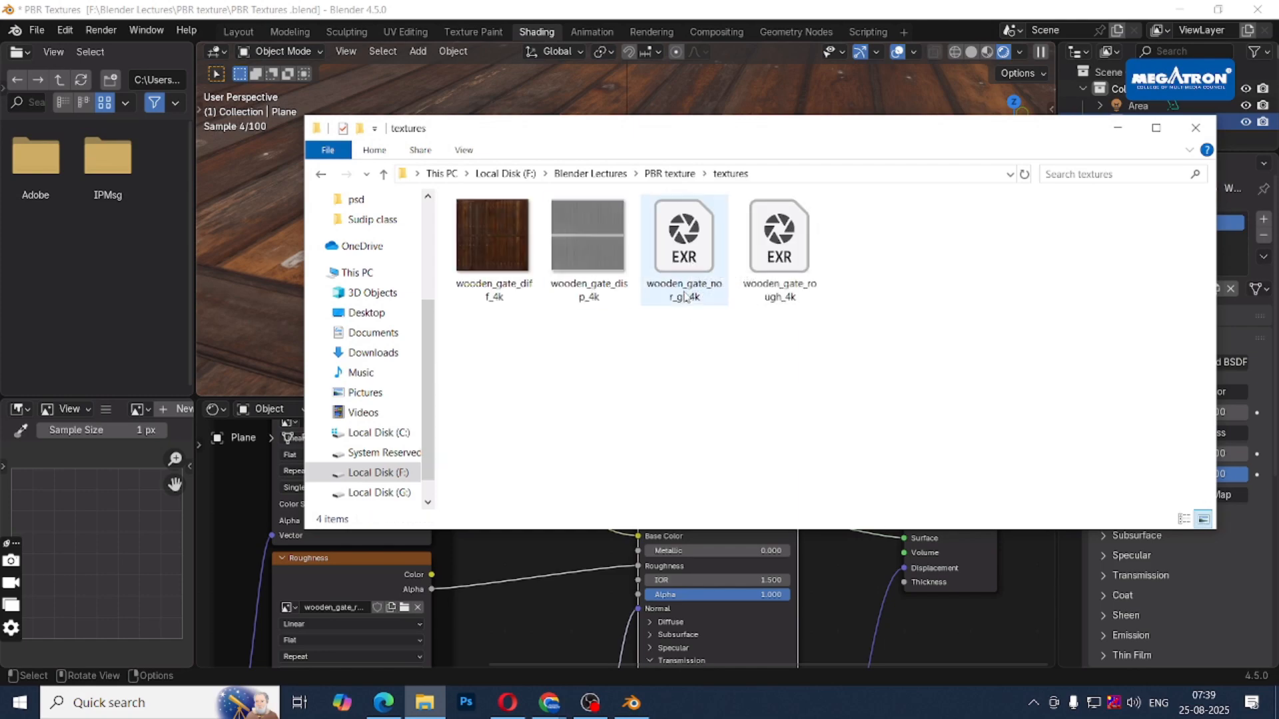
pyautogui.click(774, 264)
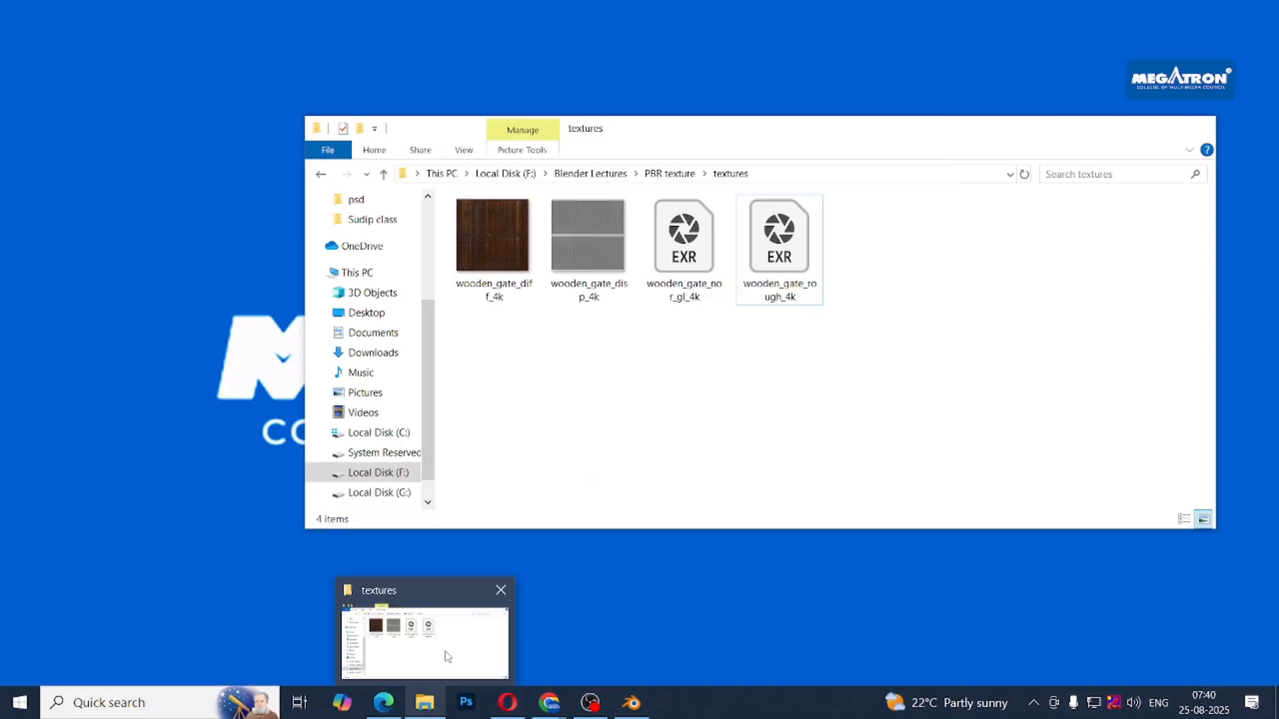
pyautogui.click(448, 656)
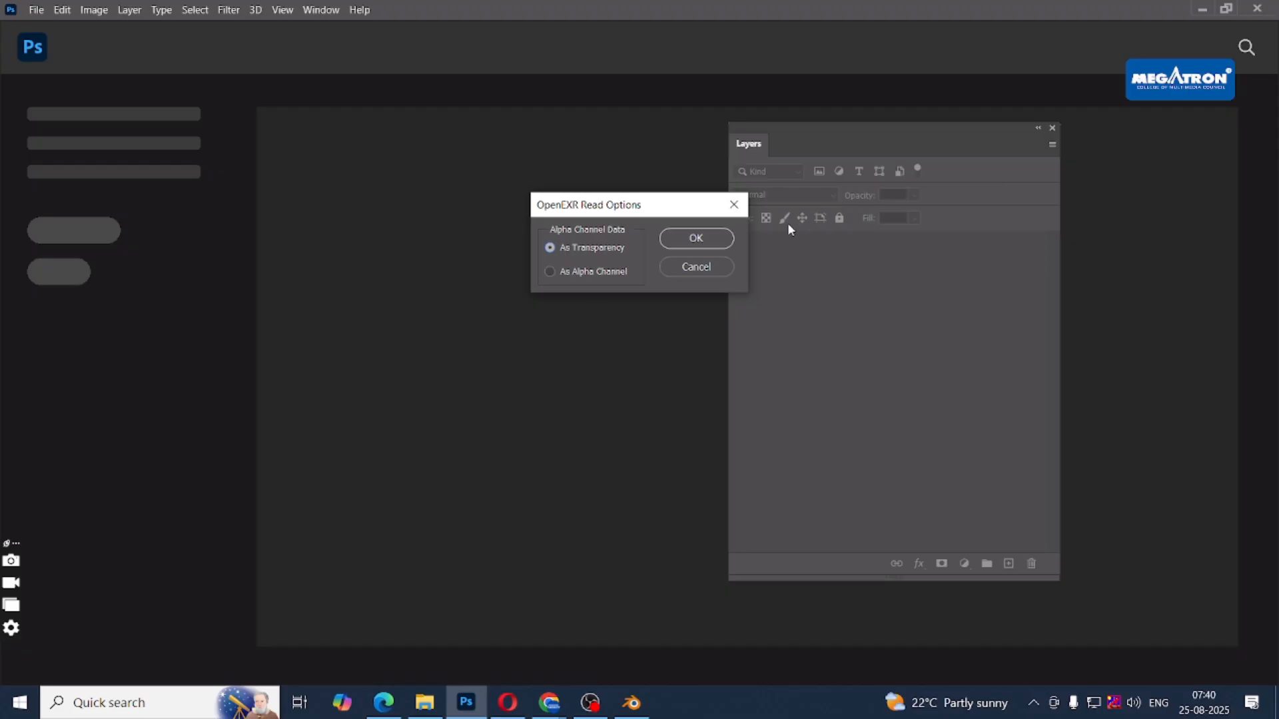
pyautogui.click(686, 238)
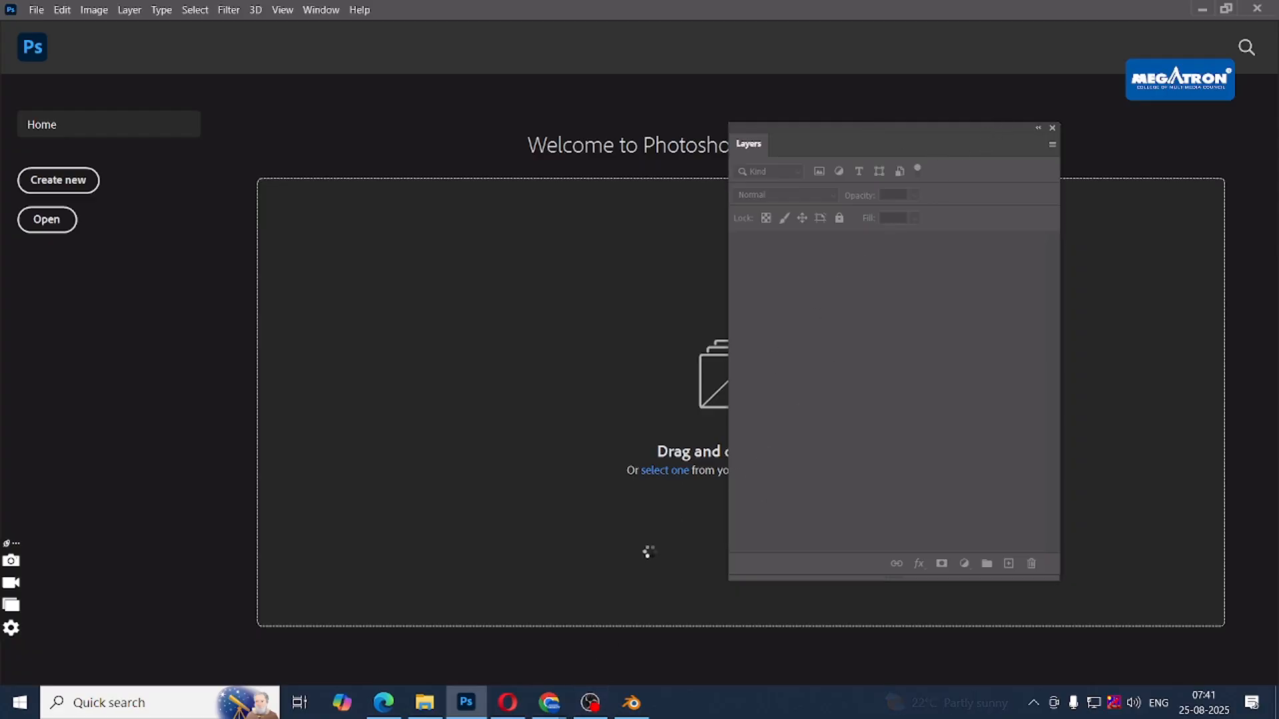
# Dock the floating Layers panel beside Channels and Paths so the roughness map is unobstructed.
pyautogui.moveTo(424, 702)
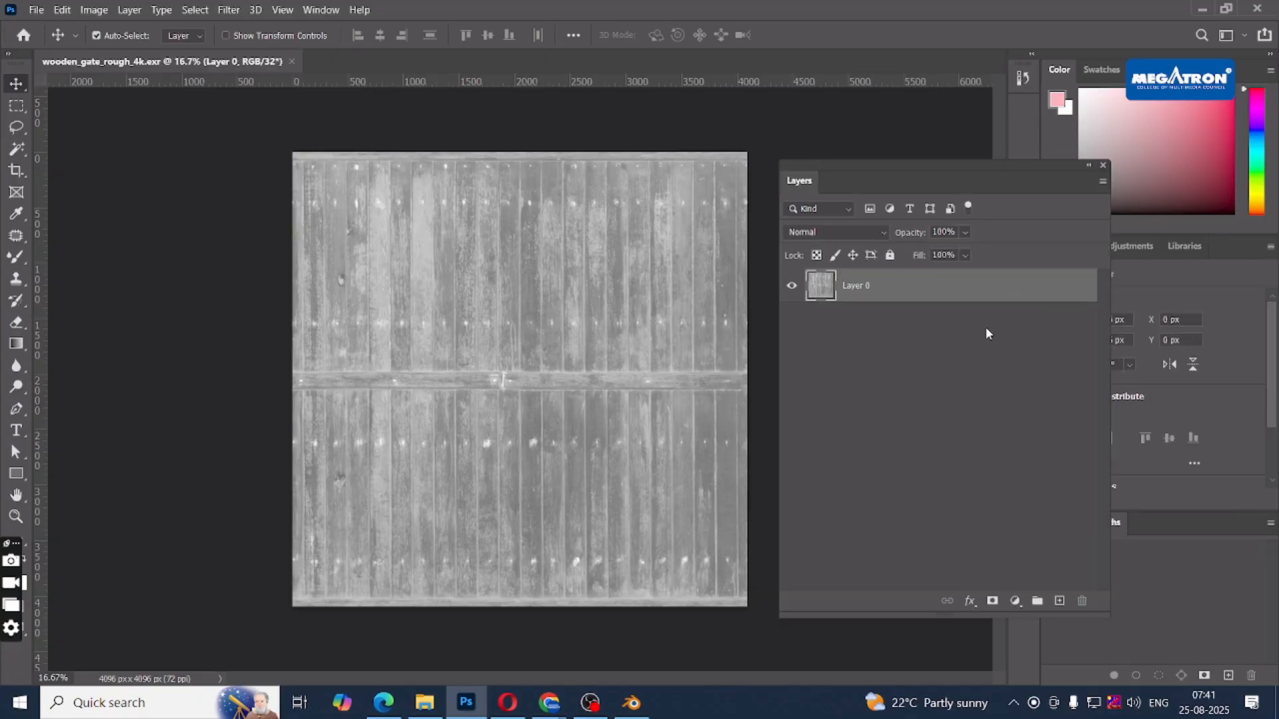
pyautogui.click(988, 333)
pyautogui.moveTo(923, 162); pyautogui.dragTo(1096, 517)
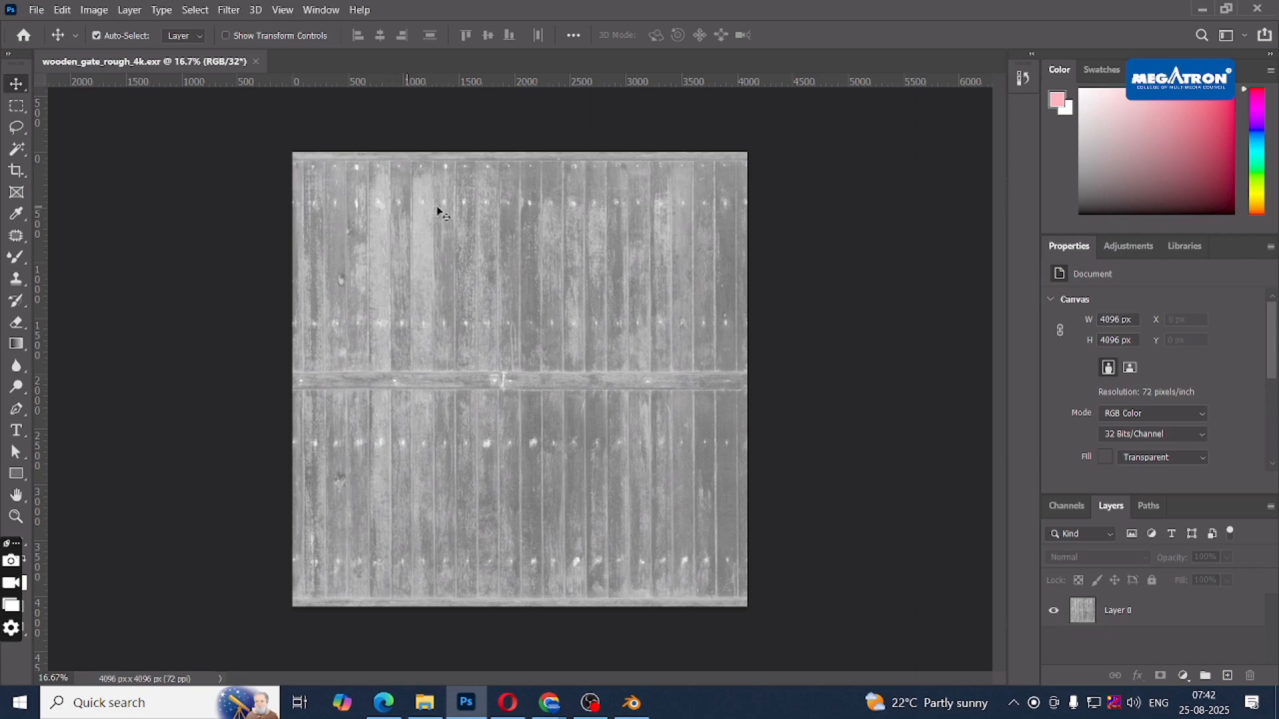
# Examine the light and dark plank details of the roughness map up close.
pyautogui.click(525, 257)
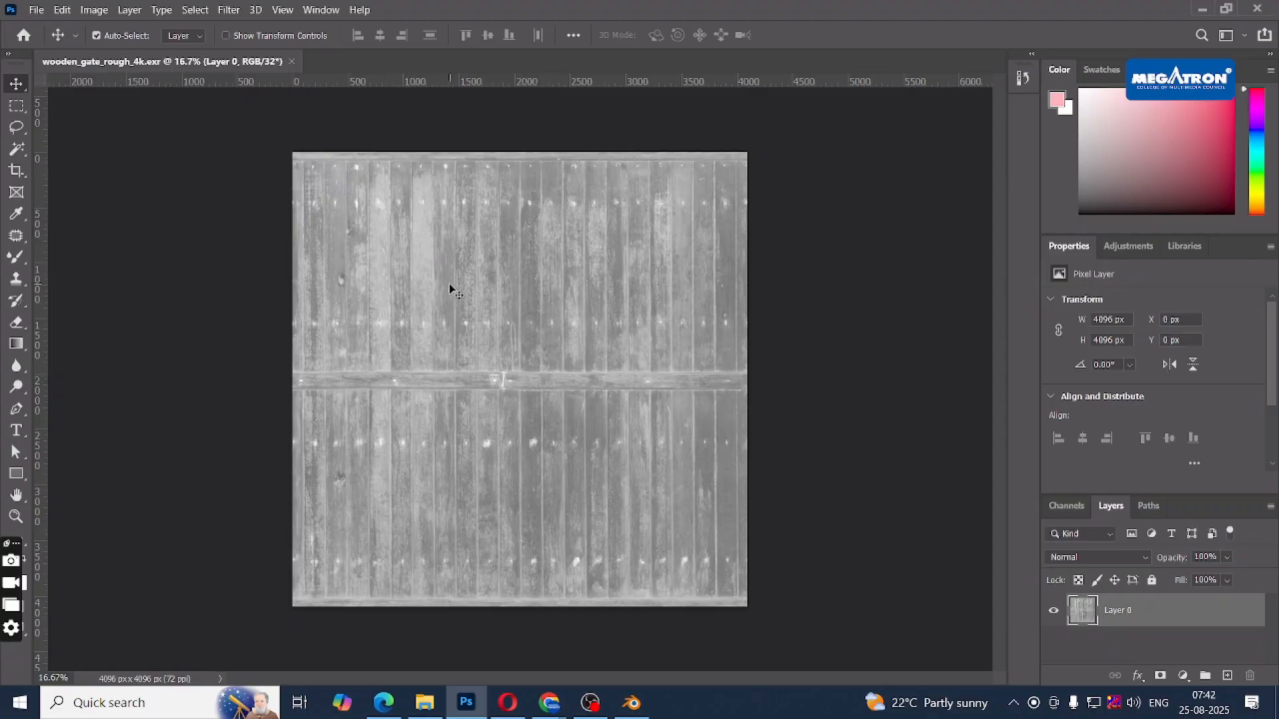
pyautogui.keyDown('alt'); pyautogui.scroll(1, 449, 284); pyautogui.keyUp('alt')
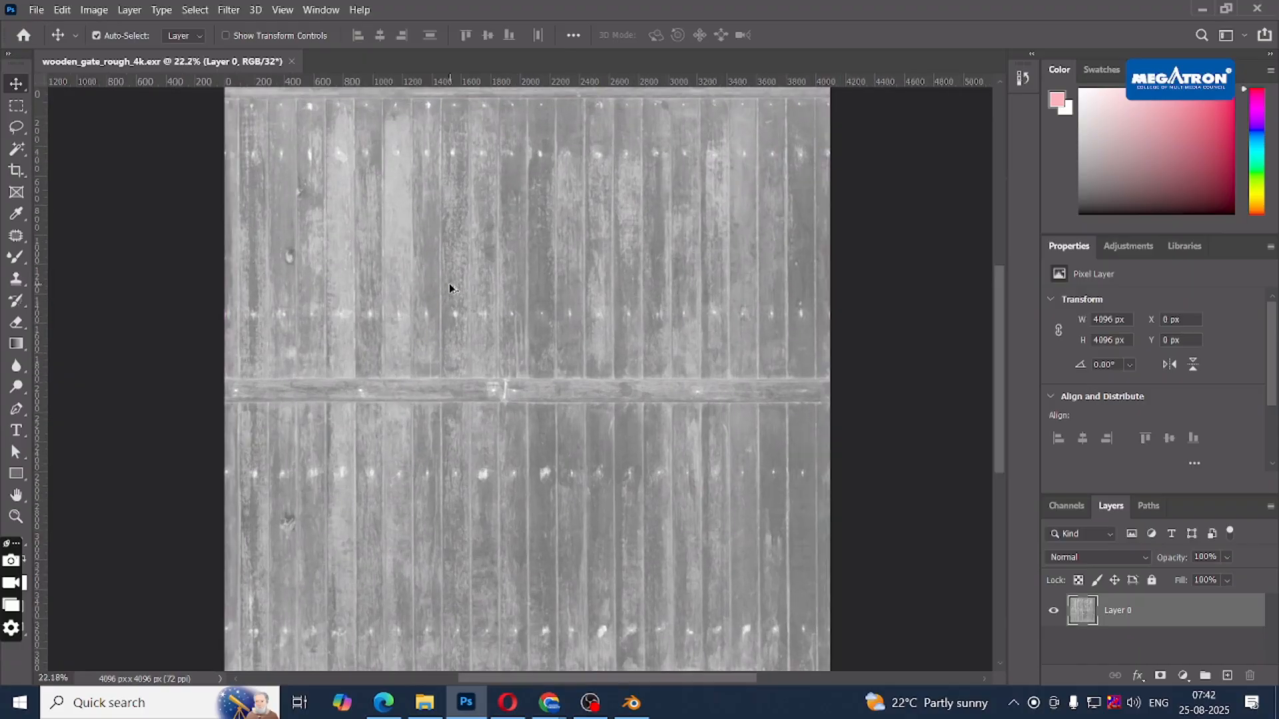
pyautogui.keyDown('alt'); pyautogui.scroll(5, 439, 288); pyautogui.keyUp('alt')
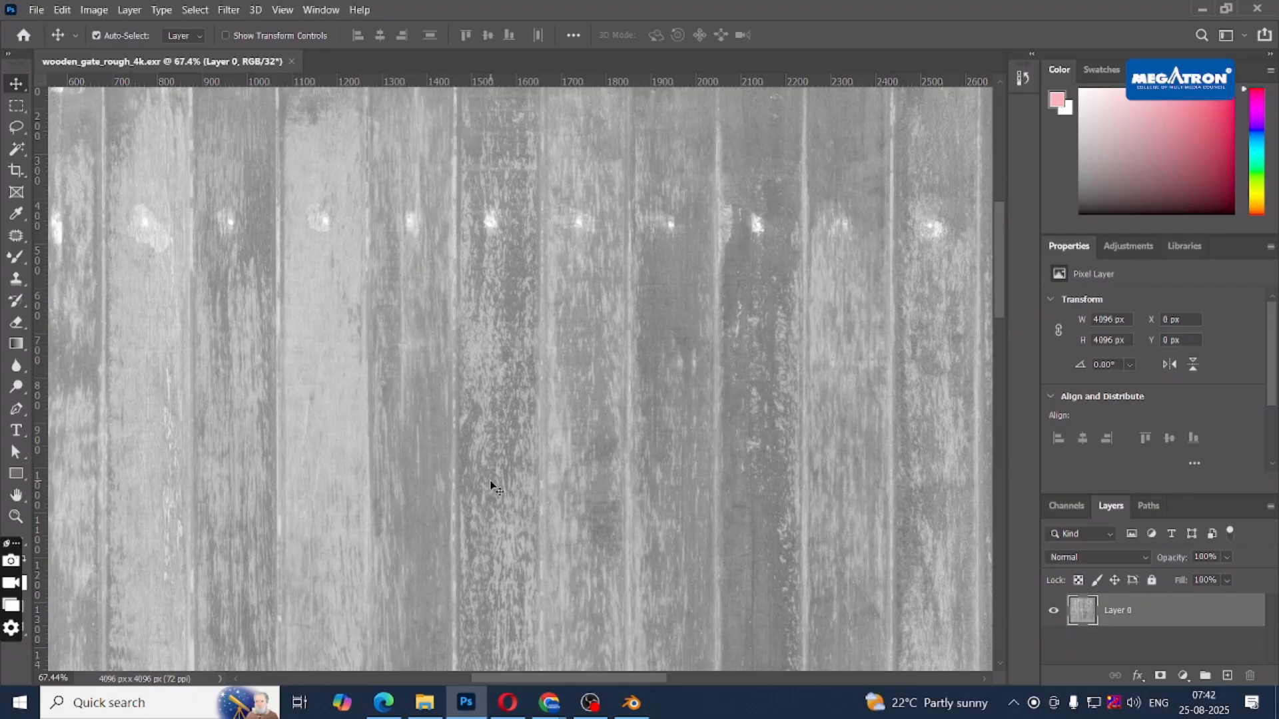
# Switch back to Blender and examine the whole wood plane and the Base Color texture node.
pyautogui.moveTo(632, 703)
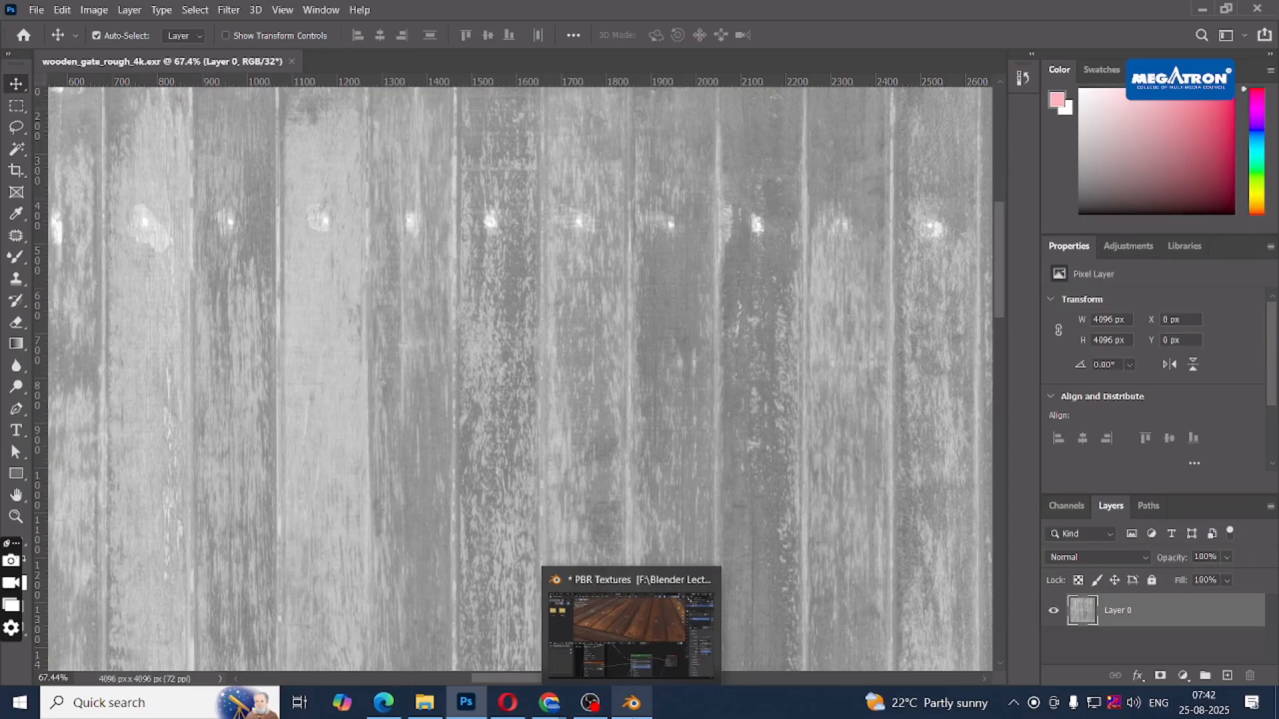
pyautogui.click(620, 643)
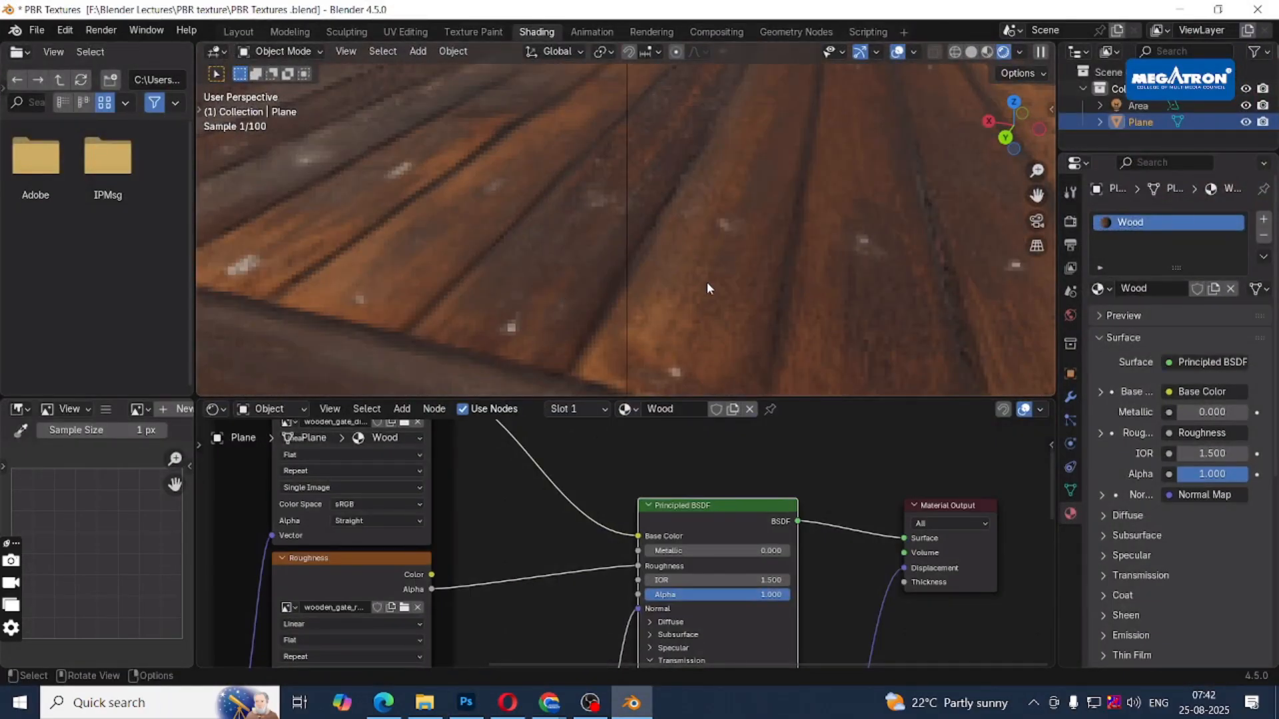
pyautogui.scroll(-5, 671, 291)
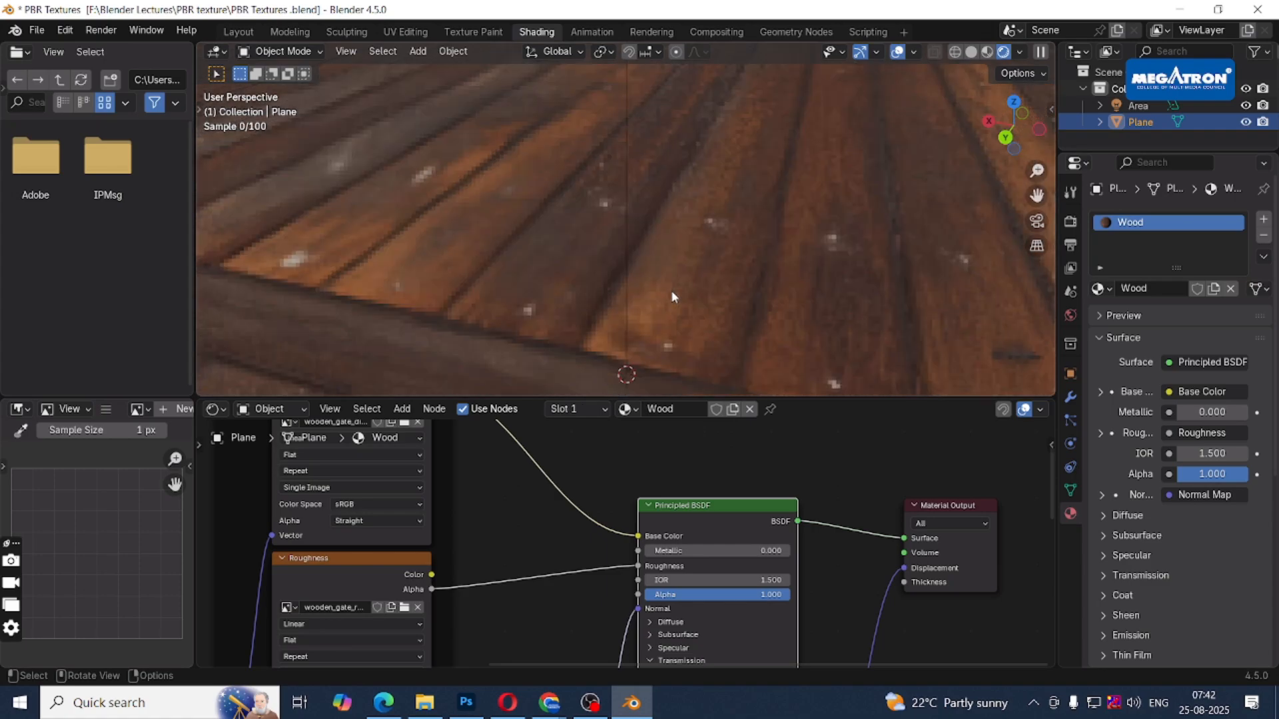
pyautogui.scroll(-3, 671, 297)
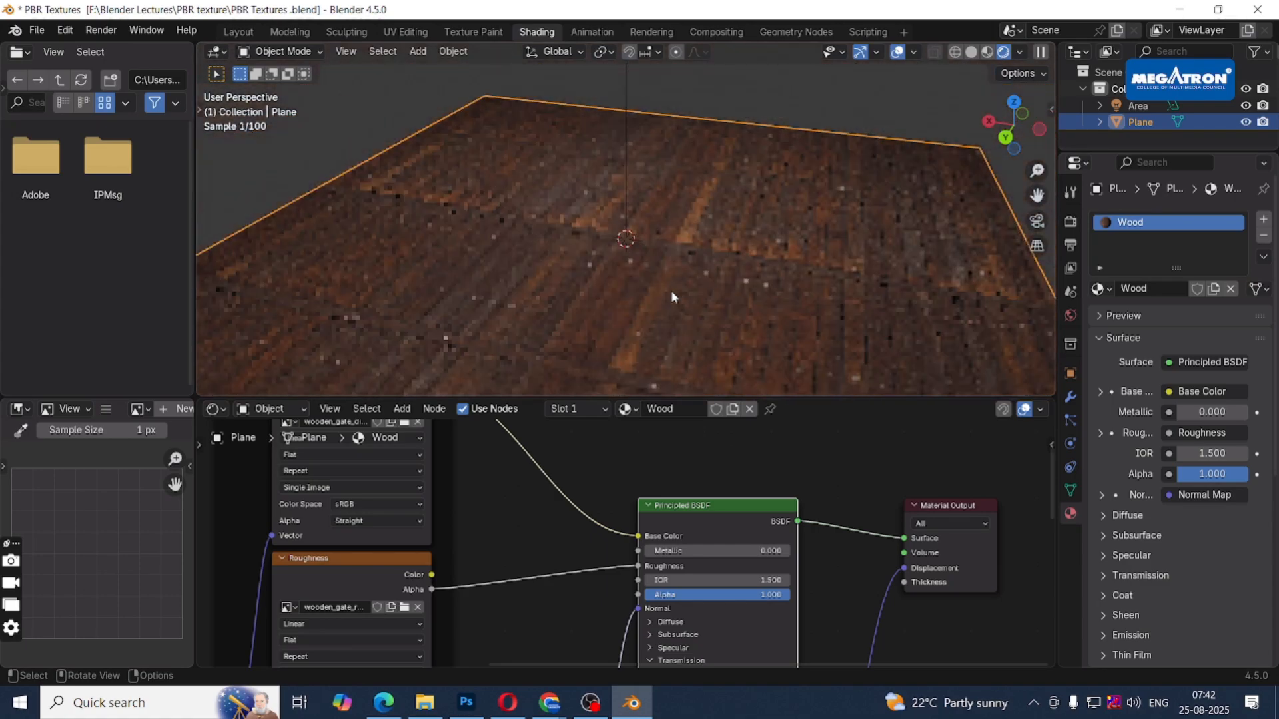
pyautogui.moveTo(671, 297); pyautogui.dragTo(700, 313, button='middle')
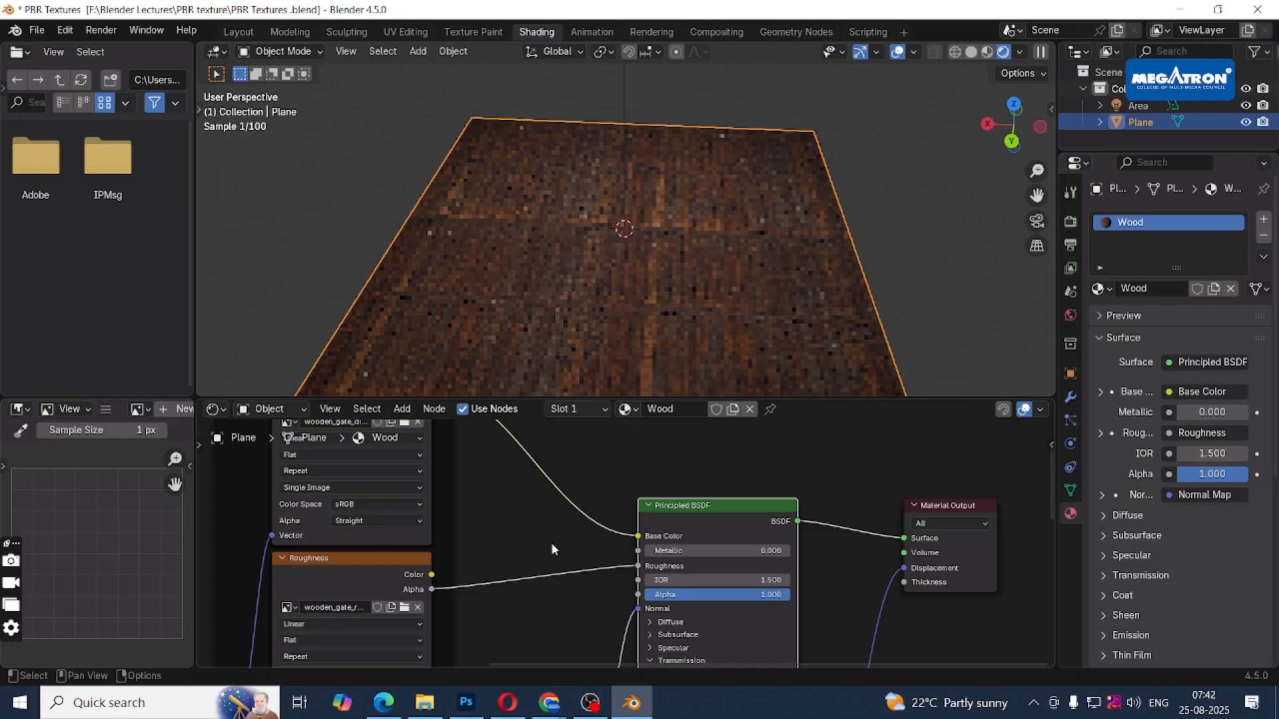
pyautogui.scroll(-2, 551, 549)
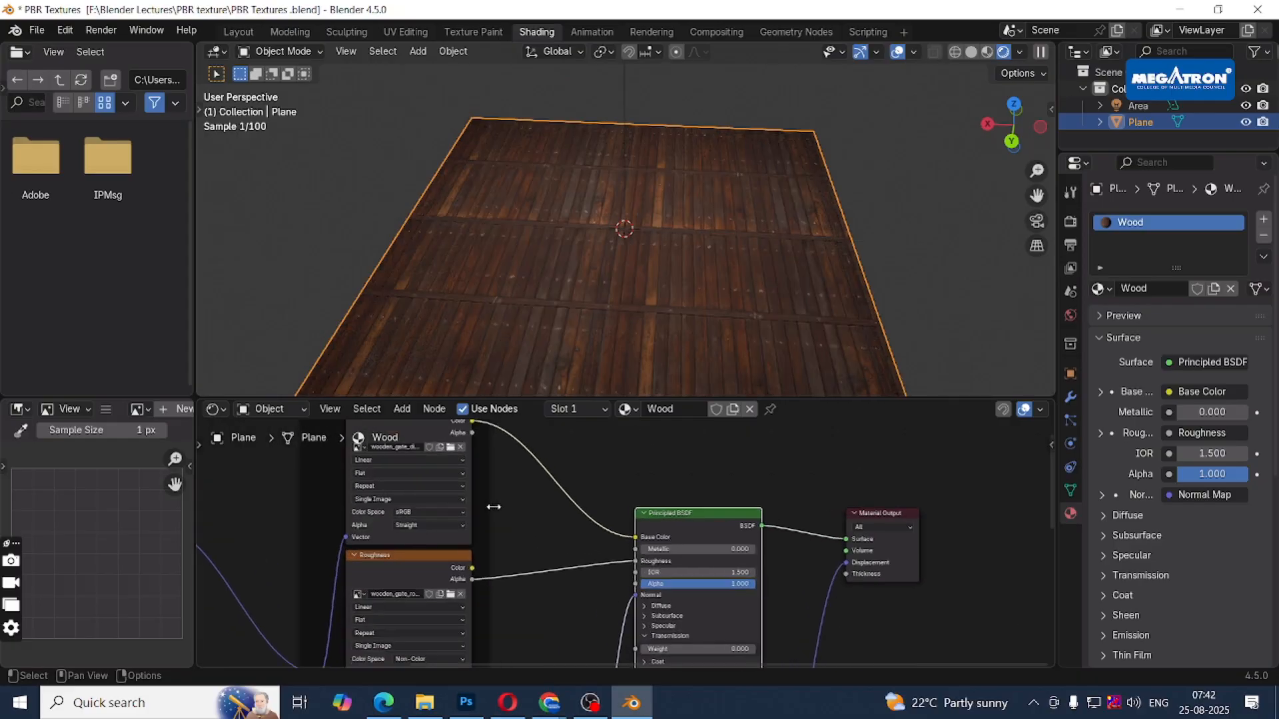
pyautogui.moveTo(493, 507); pyautogui.dragTo(566, 586, button='middle')
pyautogui.scroll(1, 632, 577)
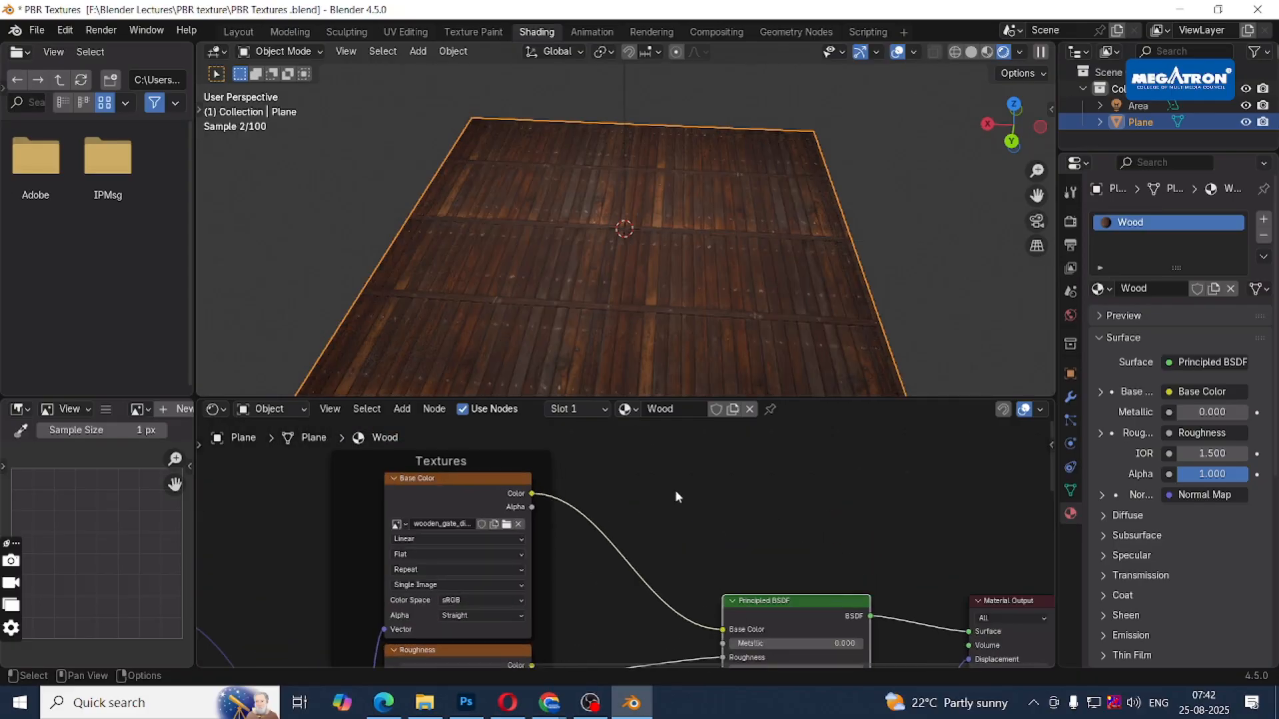
# Disconnect the Base Color texture to inspect the plane without it, and reconnect its Color output to the Principled BSDF's Base Color.
pyautogui.moveTo(723, 630); pyautogui.dragTo(680, 631)
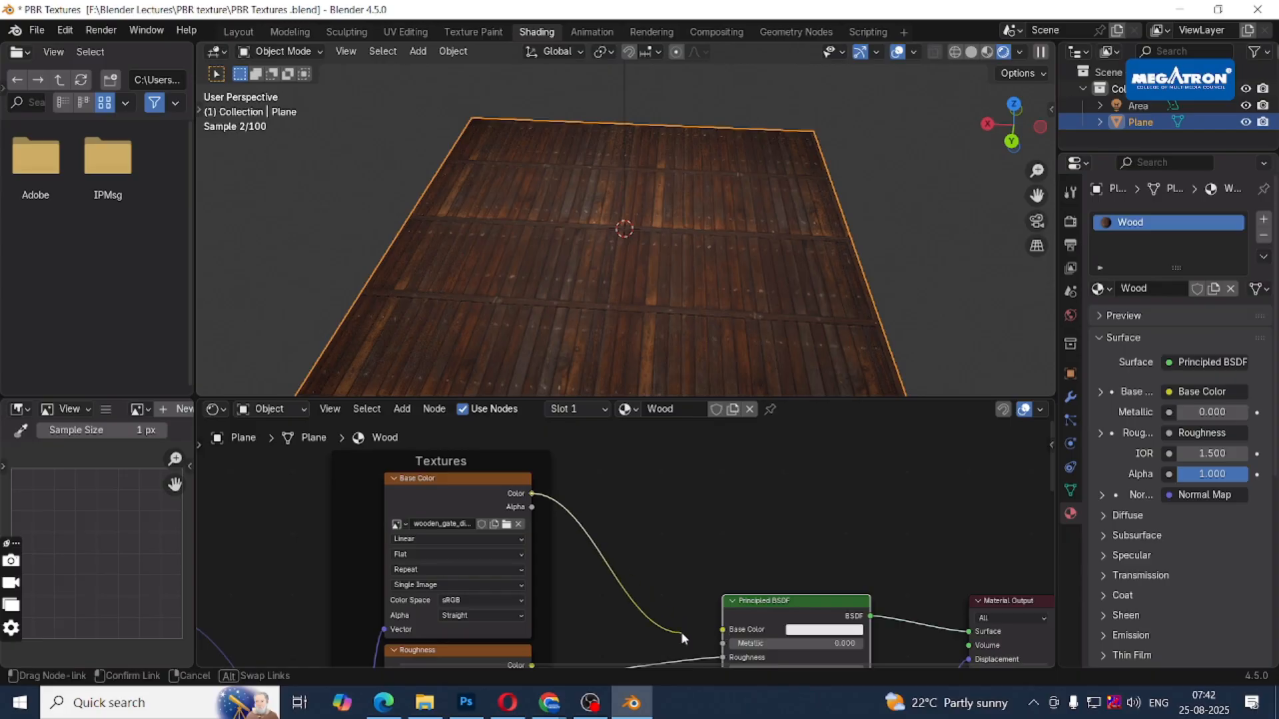
pyautogui.scroll(3, 617, 263)
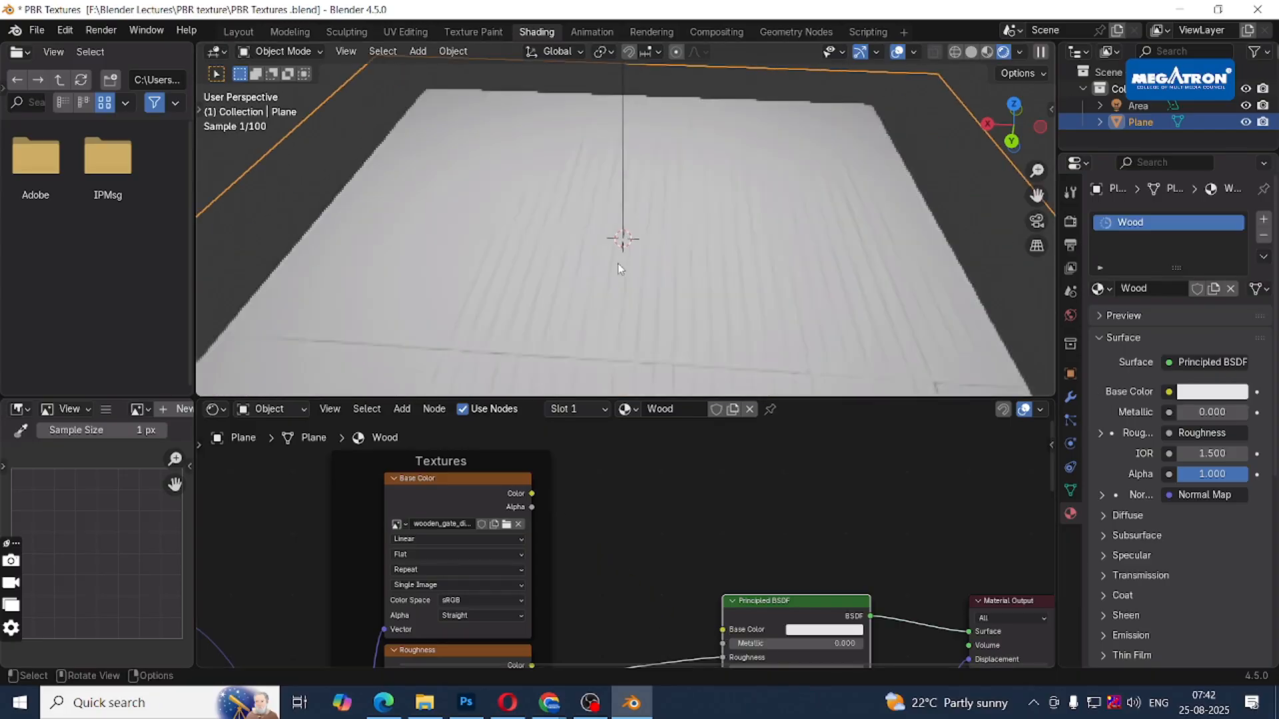
pyautogui.scroll(-2, 618, 268)
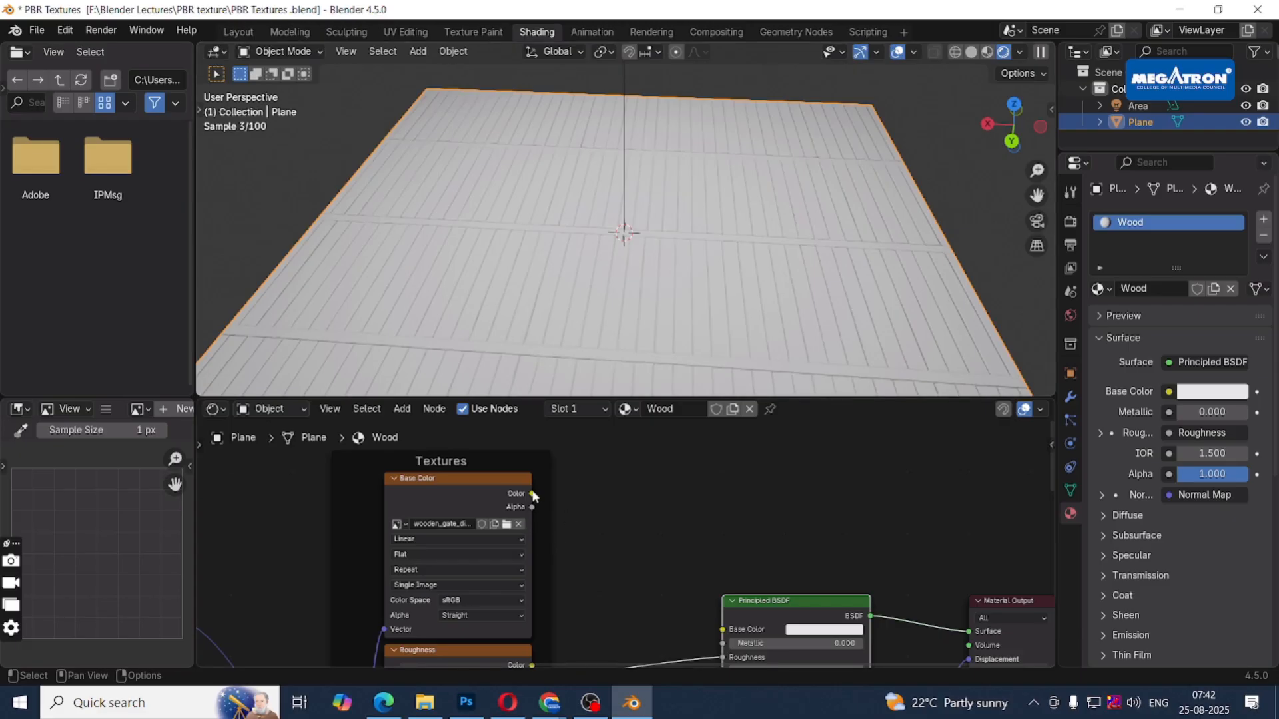
pyautogui.moveTo(533, 494); pyautogui.dragTo(711, 627)
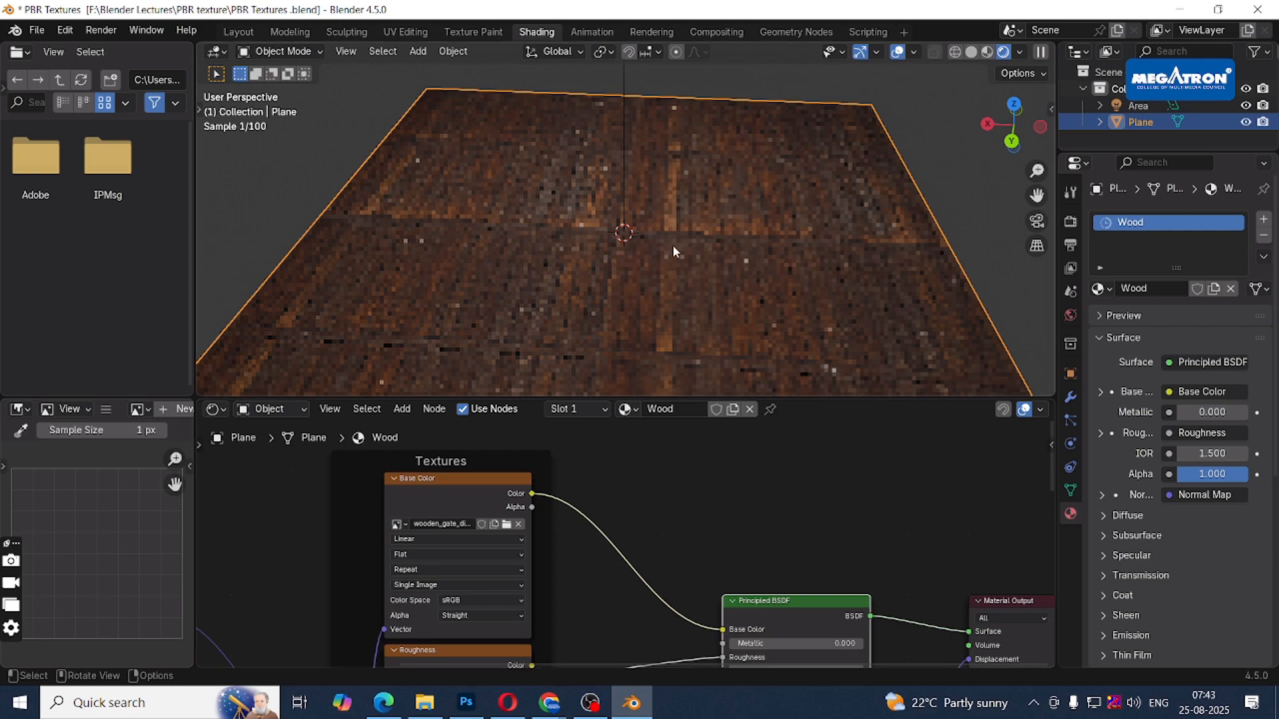
# Examine the wood planks from low and raised angles, along with the Displacement and Normal texture nodes.
pyautogui.moveTo(674, 248); pyautogui.dragTo(740, 198, button='middle')
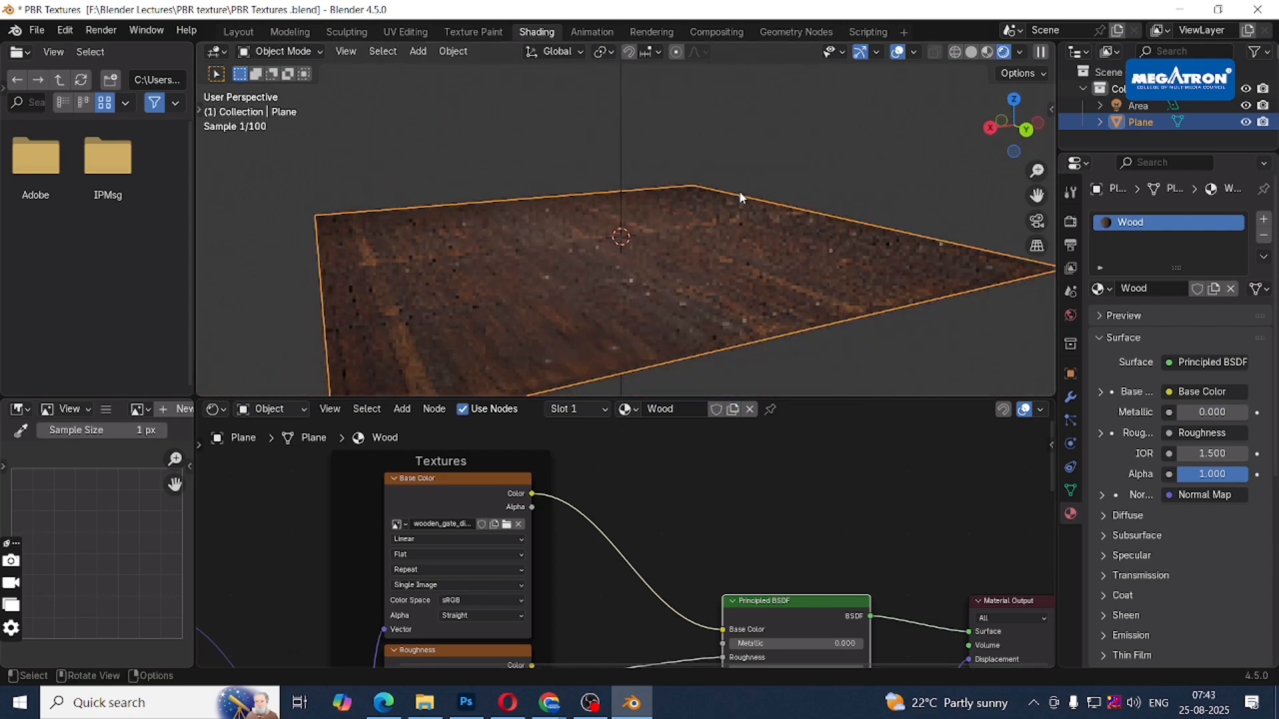
pyautogui.scroll(5, 627, 303)
pyautogui.moveTo(628, 303); pyautogui.dragTo(637, 289, button='middle')
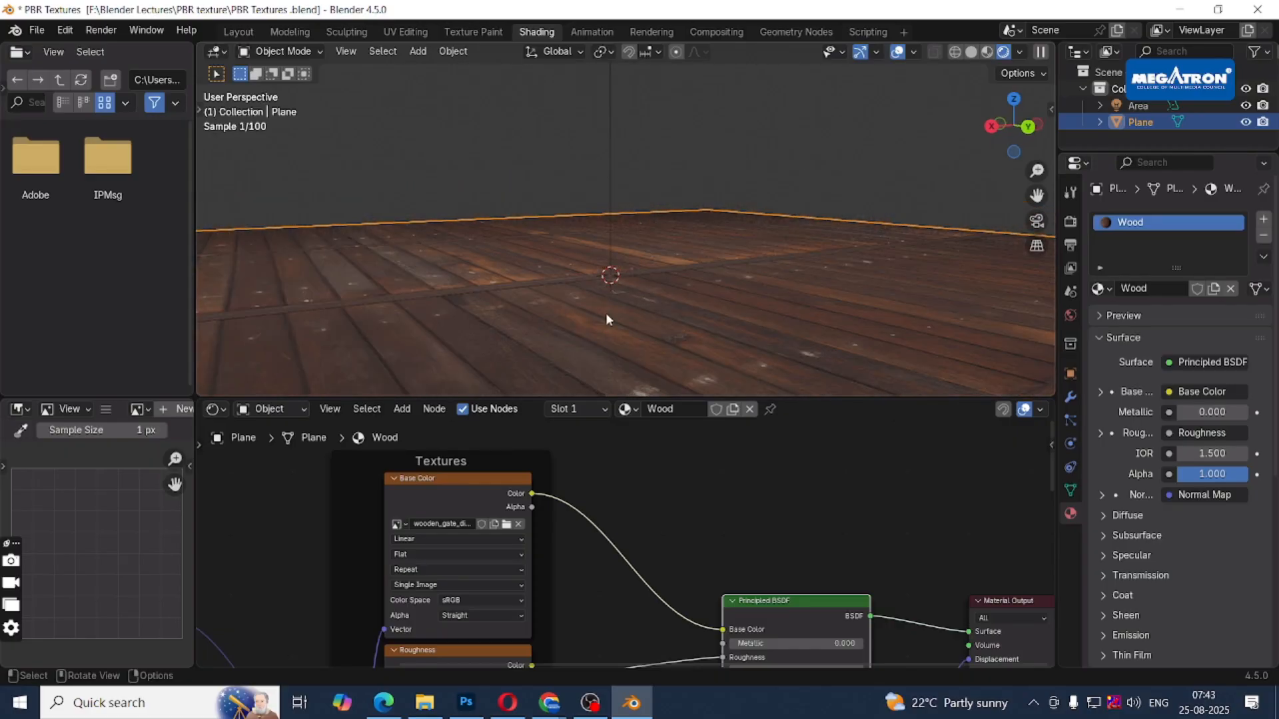
pyautogui.moveTo(358, 333); pyautogui.dragTo(307, 363, button='middle')
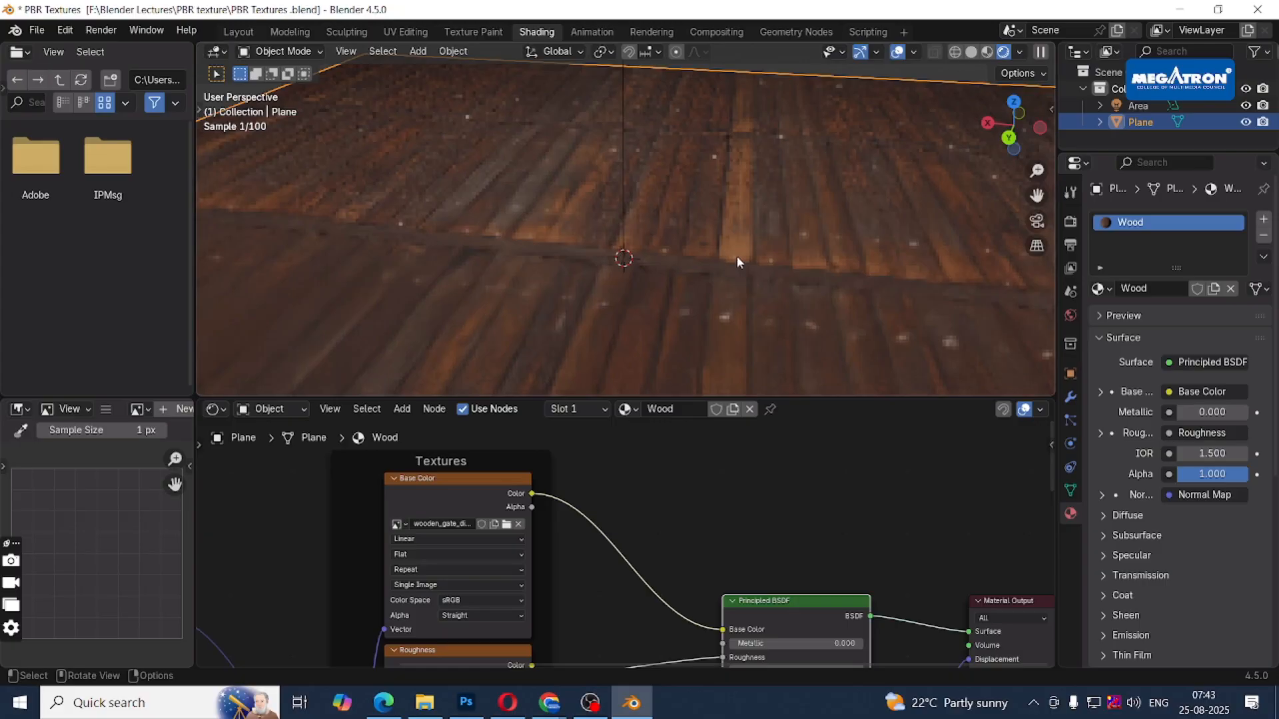
pyautogui.scroll(-2, 736, 256)
pyautogui.moveTo(658, 264); pyautogui.dragTo(620, 298, button='middle')
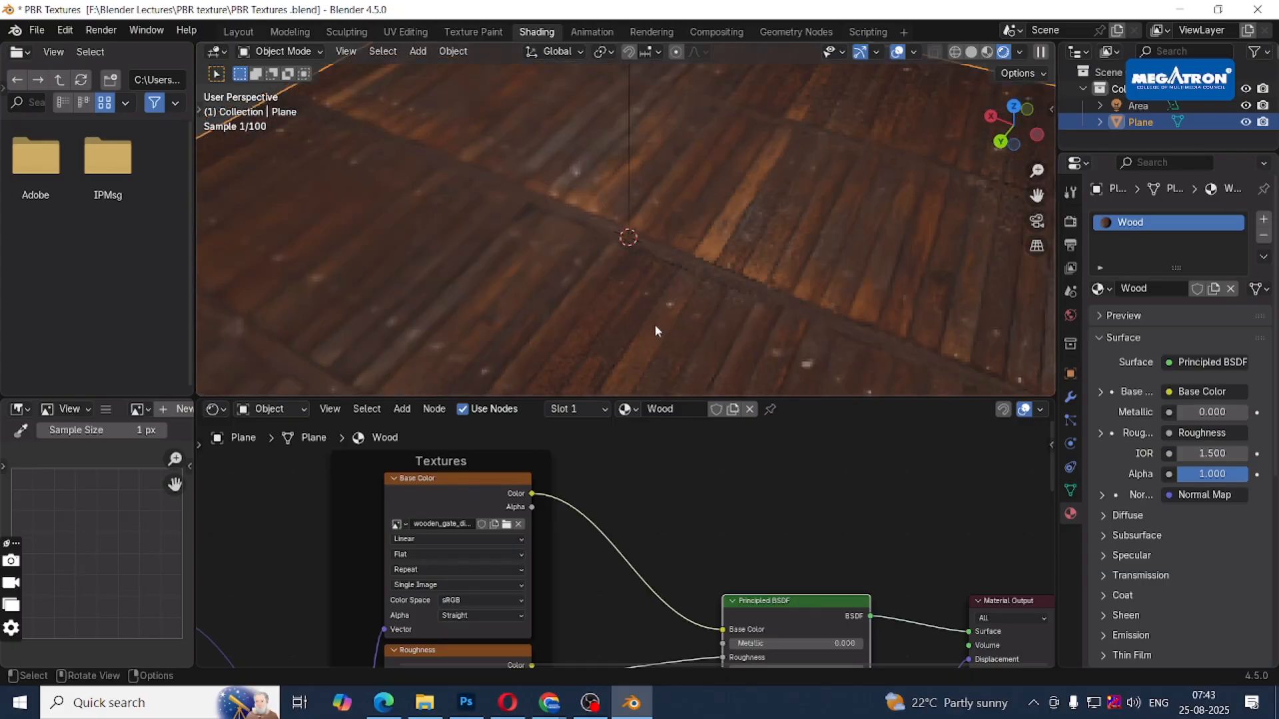
pyautogui.scroll(-2, 693, 506)
pyautogui.moveTo(694, 506); pyautogui.dragTo(844, 616, button='middle')
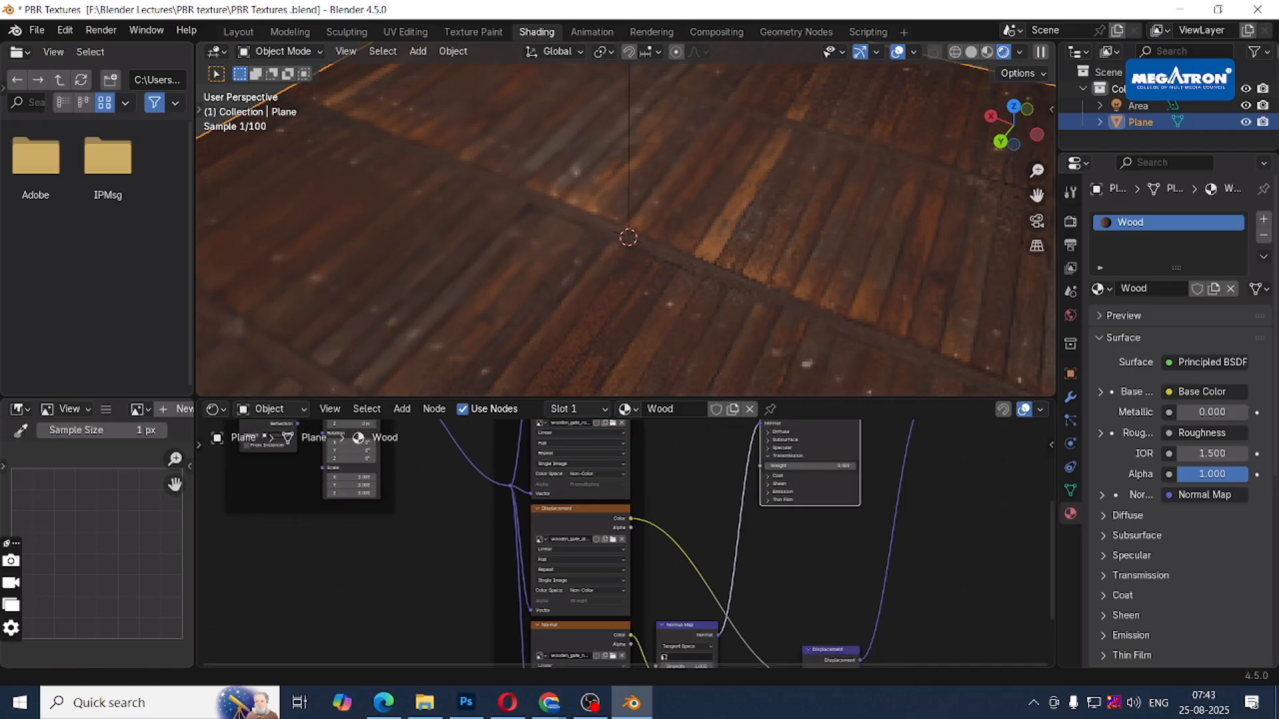
# Disconnect the Normal Map in Material Preview to inspect the planks at a low angle, and reconnect its Normal output to the Principled BSDF.
pyautogui.scroll(1, 715, 545)
pyautogui.scroll(4, 809, 516)
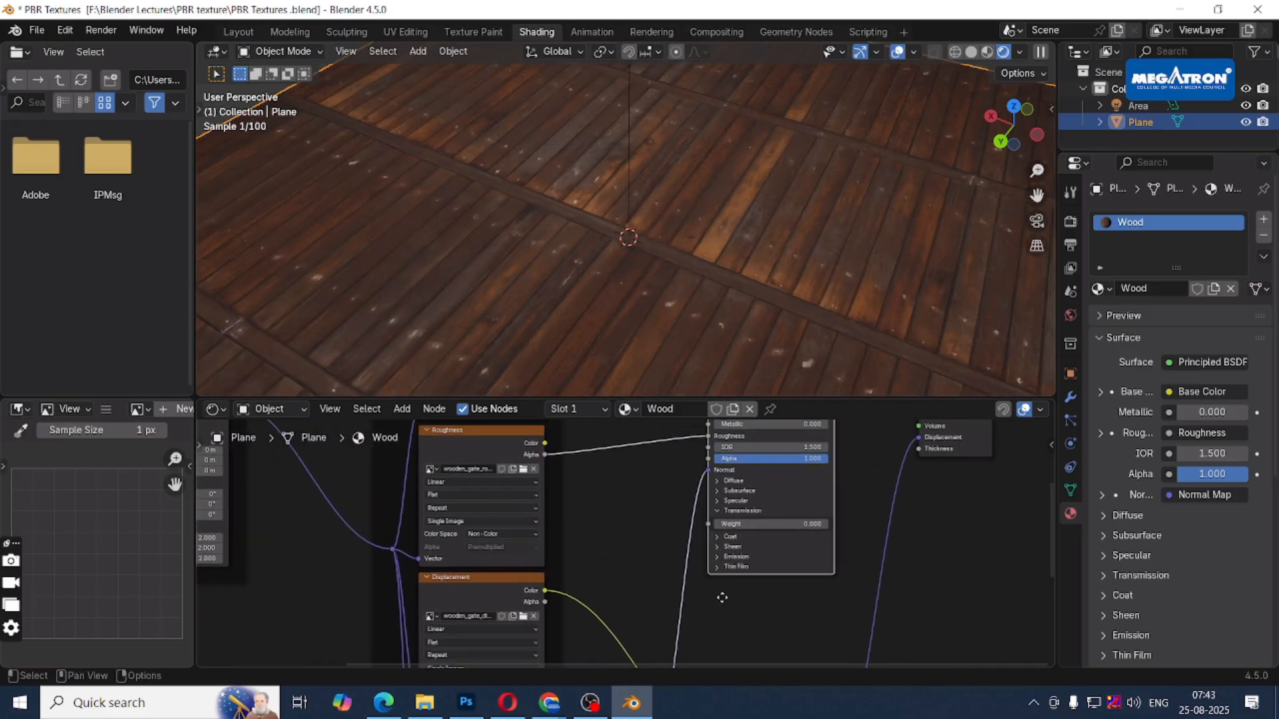
pyautogui.moveTo(786, 472); pyautogui.dragTo(674, 591, button='middle')
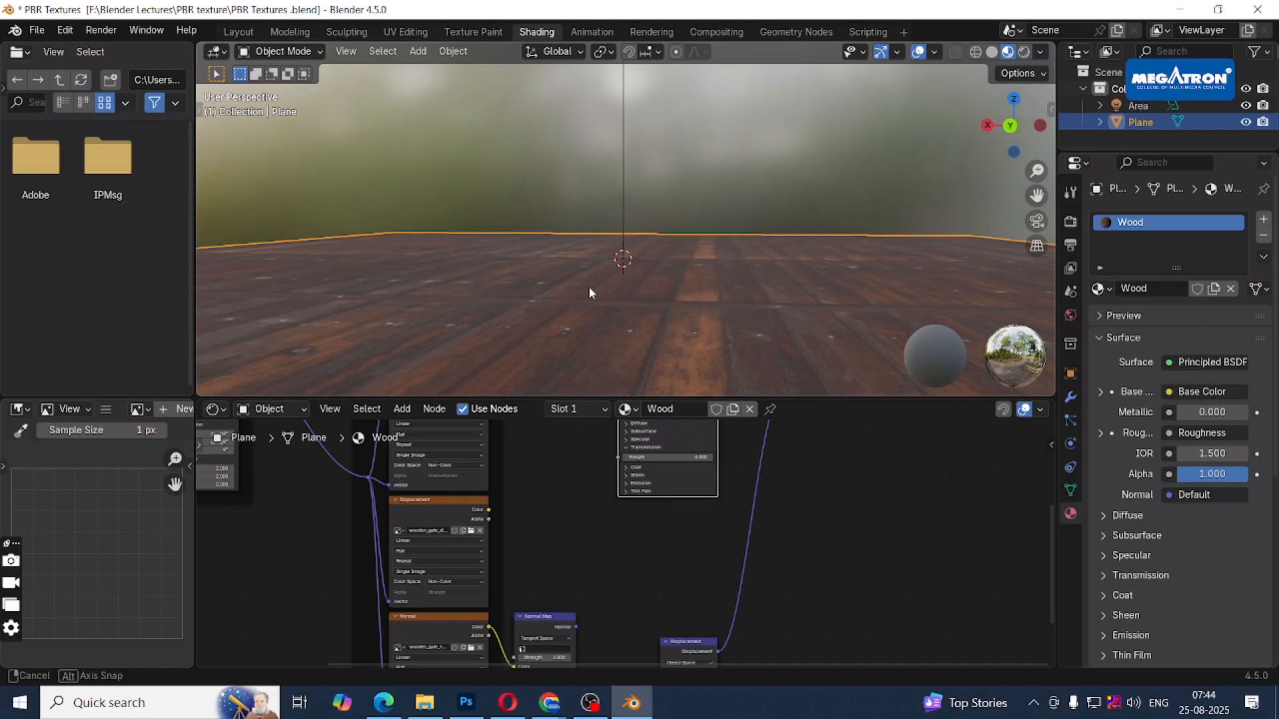
pyautogui.moveTo(594, 285); pyautogui.dragTo(600, 285, button='middle')
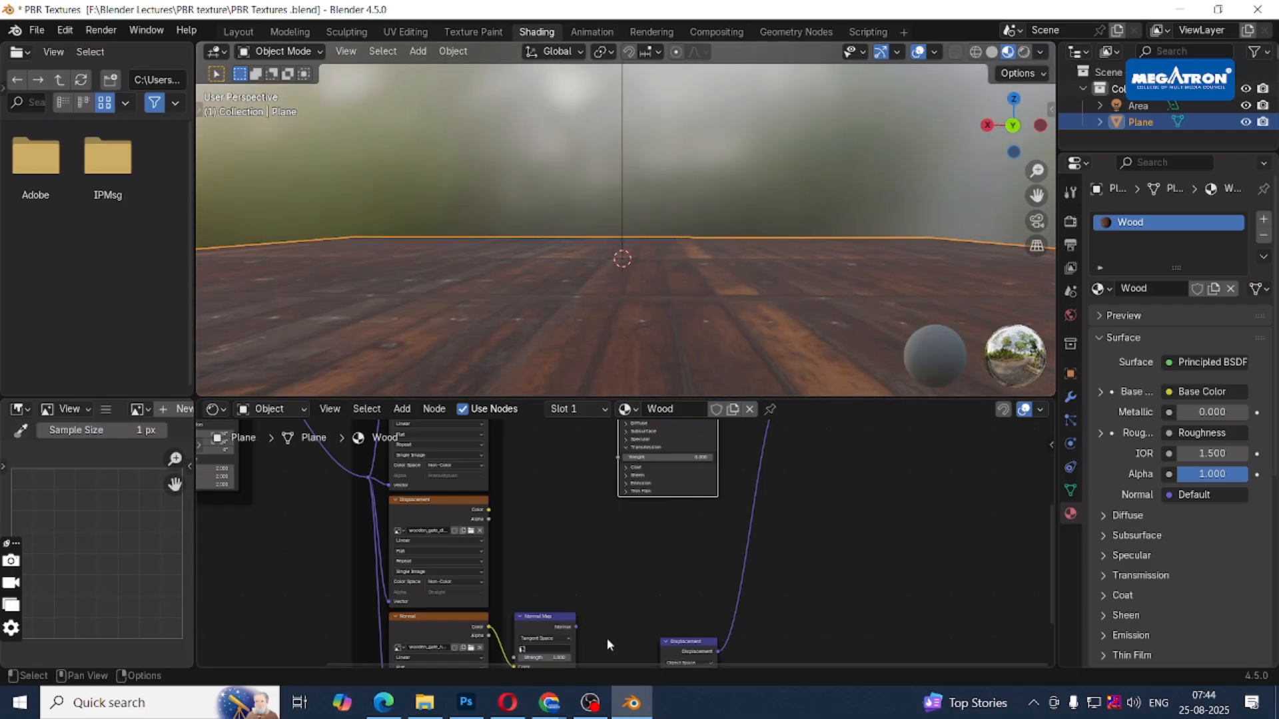
pyautogui.moveTo(582, 627); pyautogui.dragTo(608, 512)
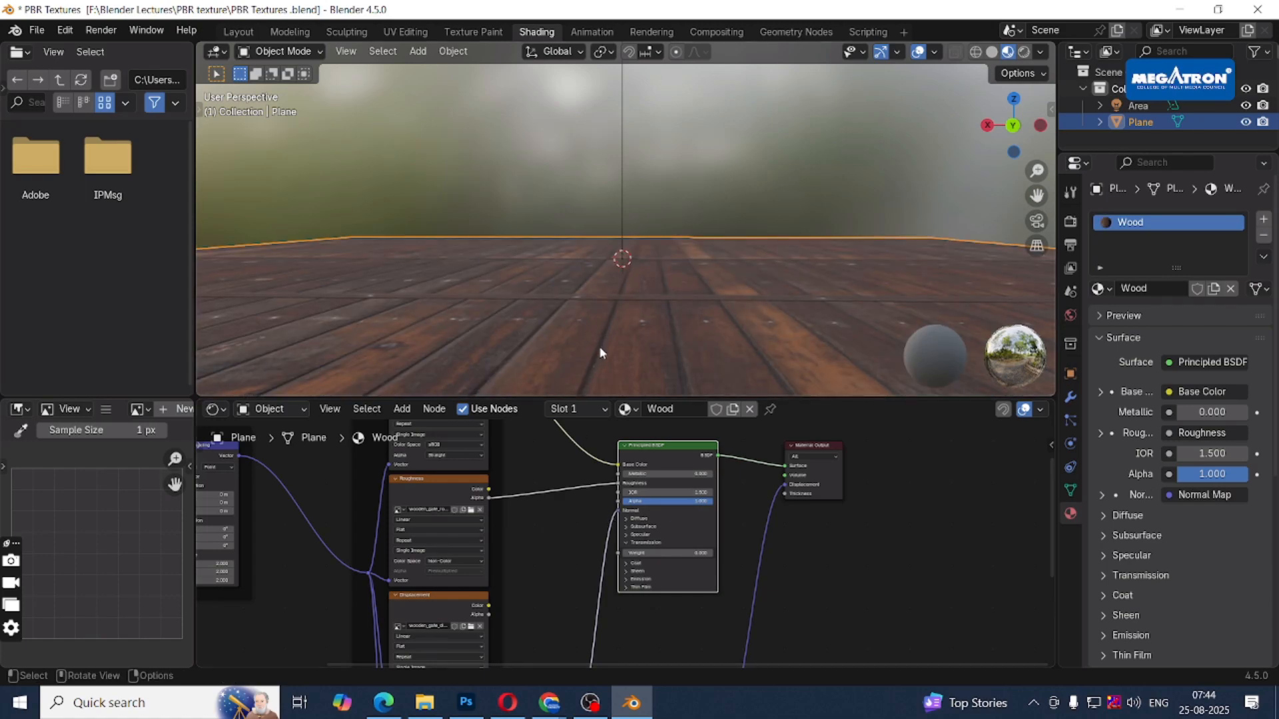
# Compare the planks up close by unlinking the Principled BSDF's Normal input once more and restoring its link from the Normal Map.
pyautogui.scroll(2, 572, 360)
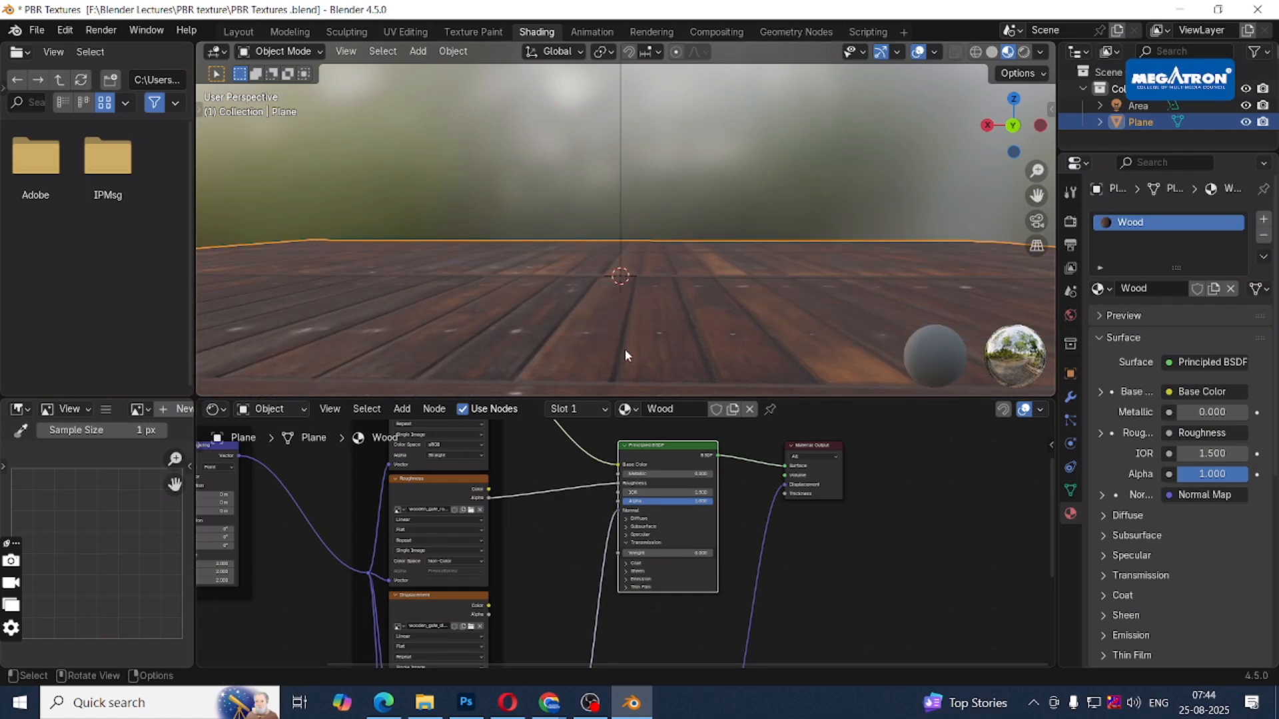
pyautogui.moveTo(624, 349); pyautogui.dragTo(634, 351, button='middle')
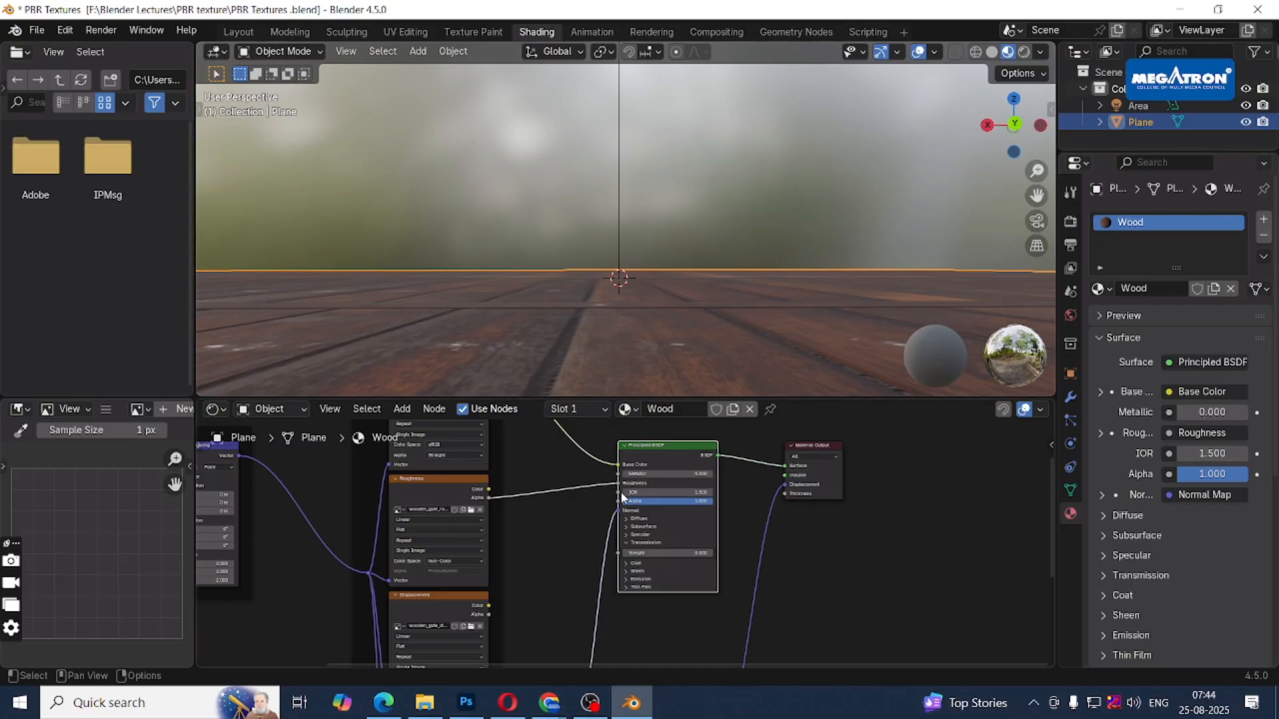
pyautogui.moveTo(621, 509); pyautogui.dragTo(578, 520)
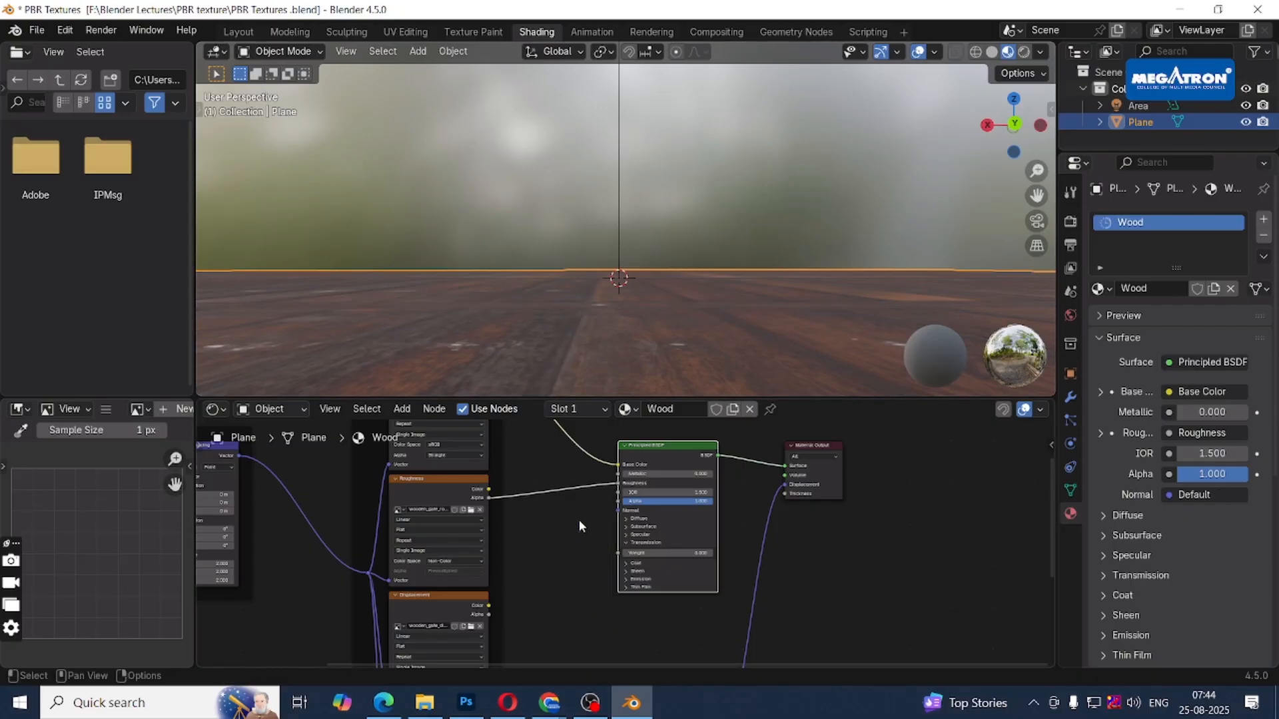
pyautogui.scroll(-2, 597, 542)
pyautogui.moveTo(596, 541); pyautogui.dragTo(580, 477, button='middle')
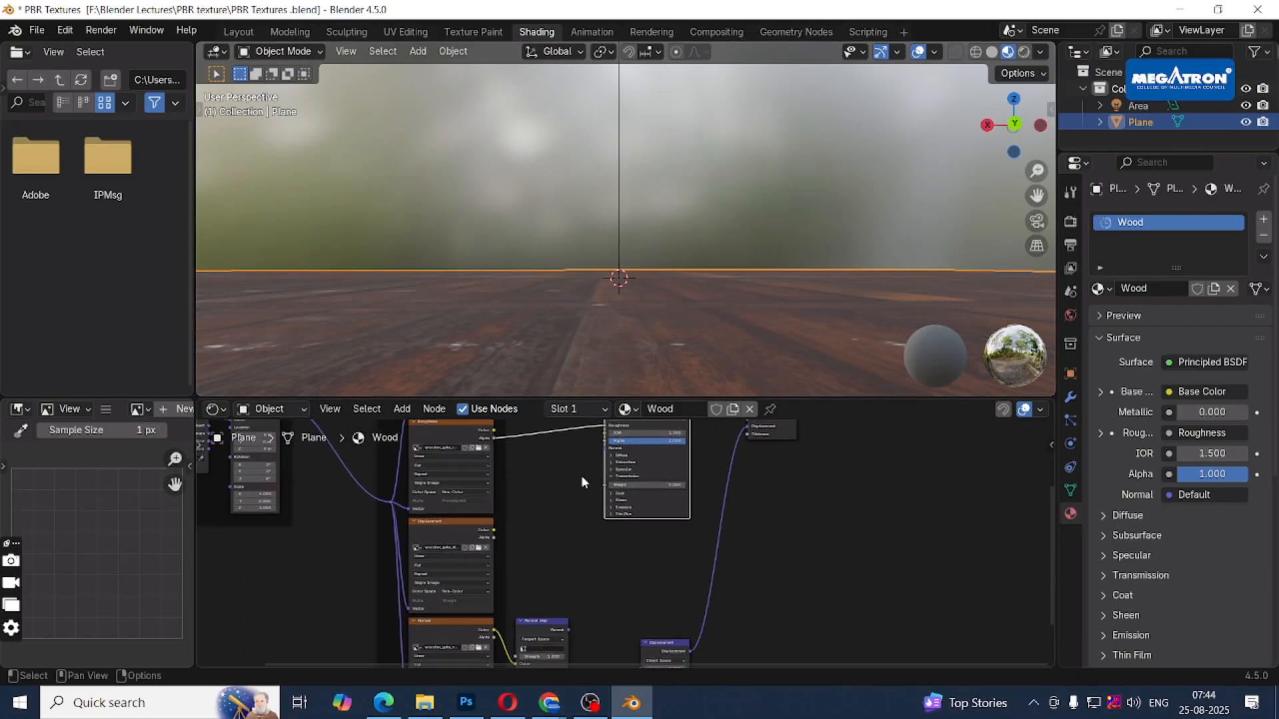
pyautogui.moveTo(569, 629); pyautogui.dragTo(599, 455)
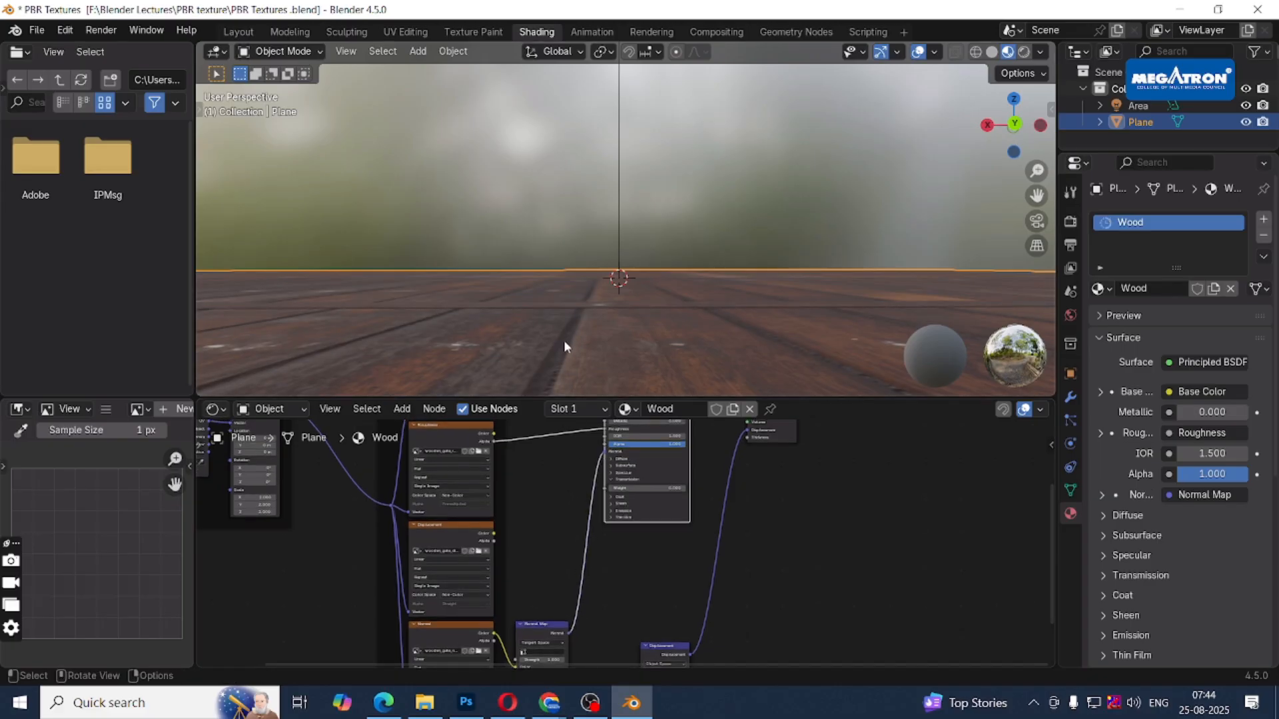
# Link the Displacement texture's Color output to the Displacement node's Height input, toggling the link once to compare the surface.
pyautogui.moveTo(502, 557); pyautogui.dragTo(478, 484, button='middle')
pyautogui.moveTo(463, 481); pyautogui.dragTo(602, 619)
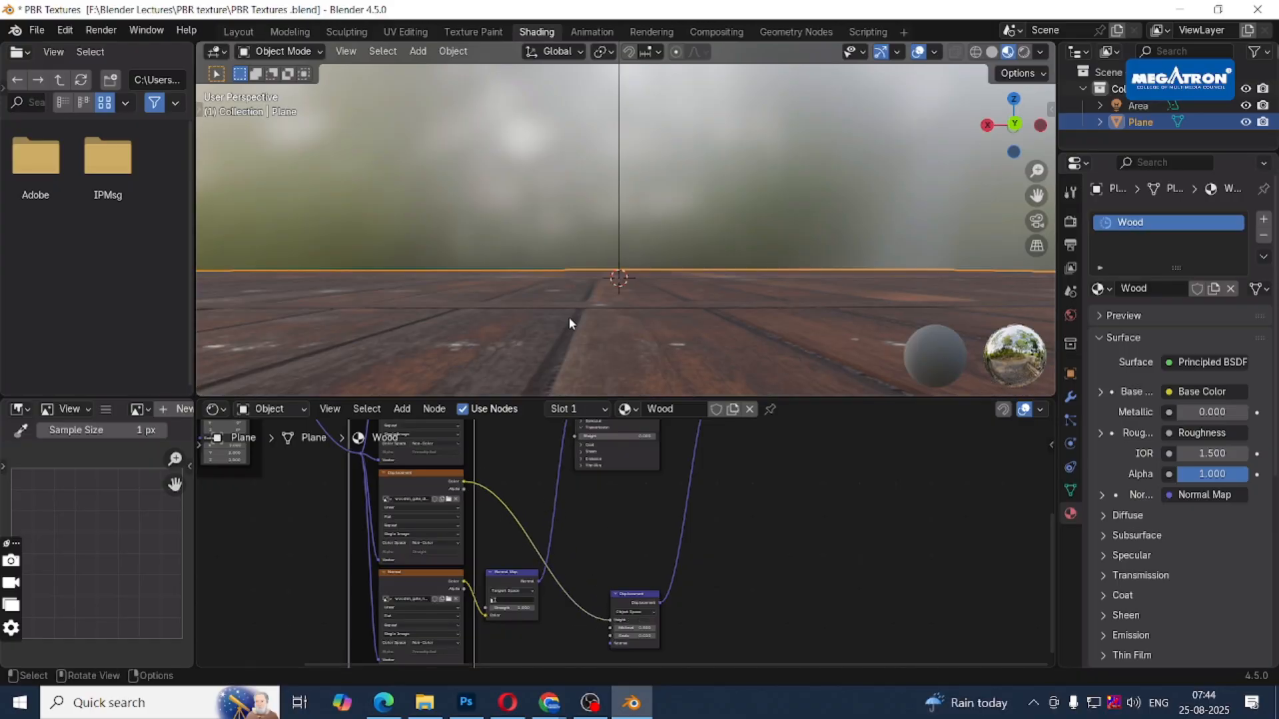
pyautogui.moveTo(607, 619); pyautogui.dragTo(573, 614)
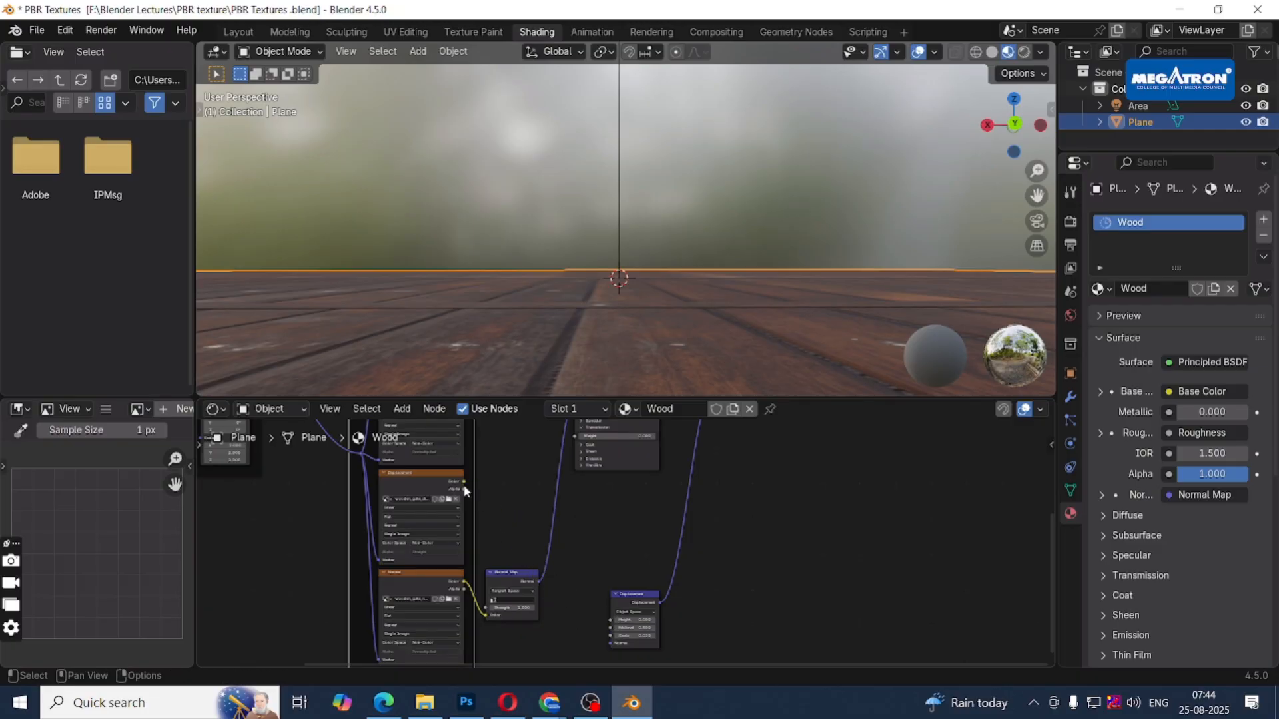
pyautogui.moveTo(464, 481); pyautogui.dragTo(610, 620)
pyautogui.press('Escape')
# Examine the fully textured wood plane from several angles, both close up and as a whole beneath the area light.
pyautogui.moveTo(635, 345); pyautogui.dragTo(537, 318, button='middle')
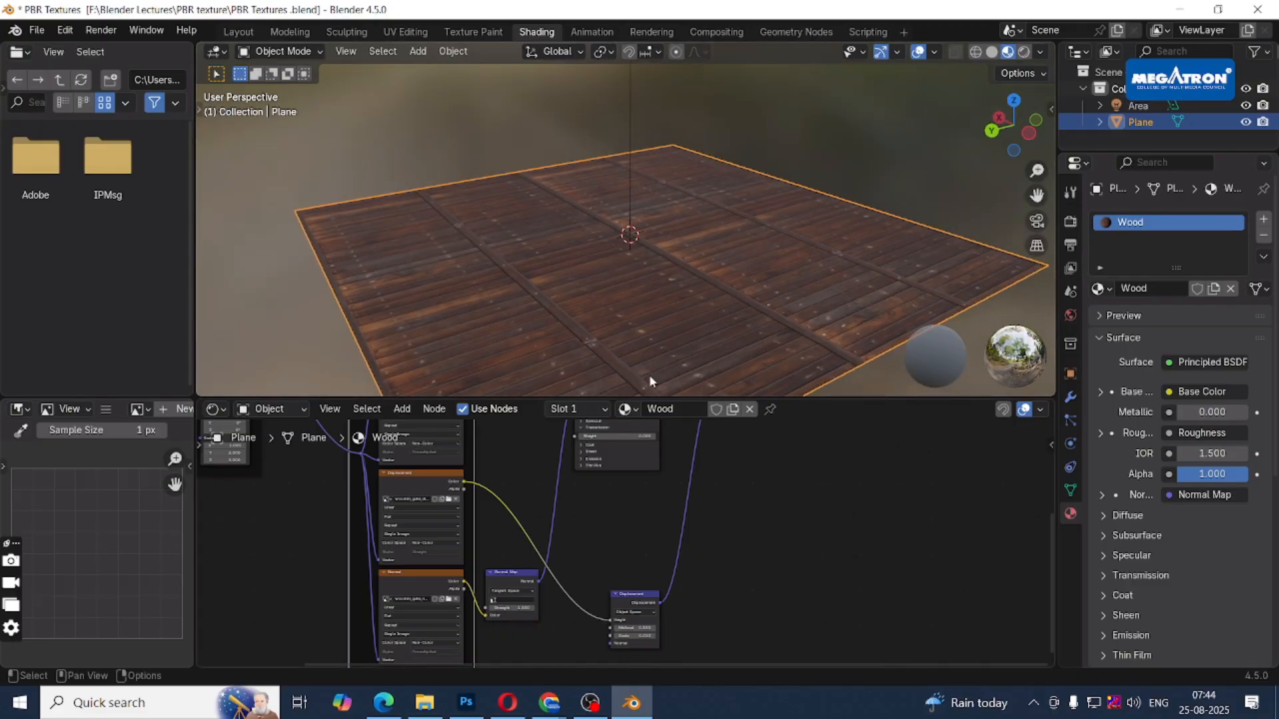
pyautogui.scroll(-2, 650, 285)
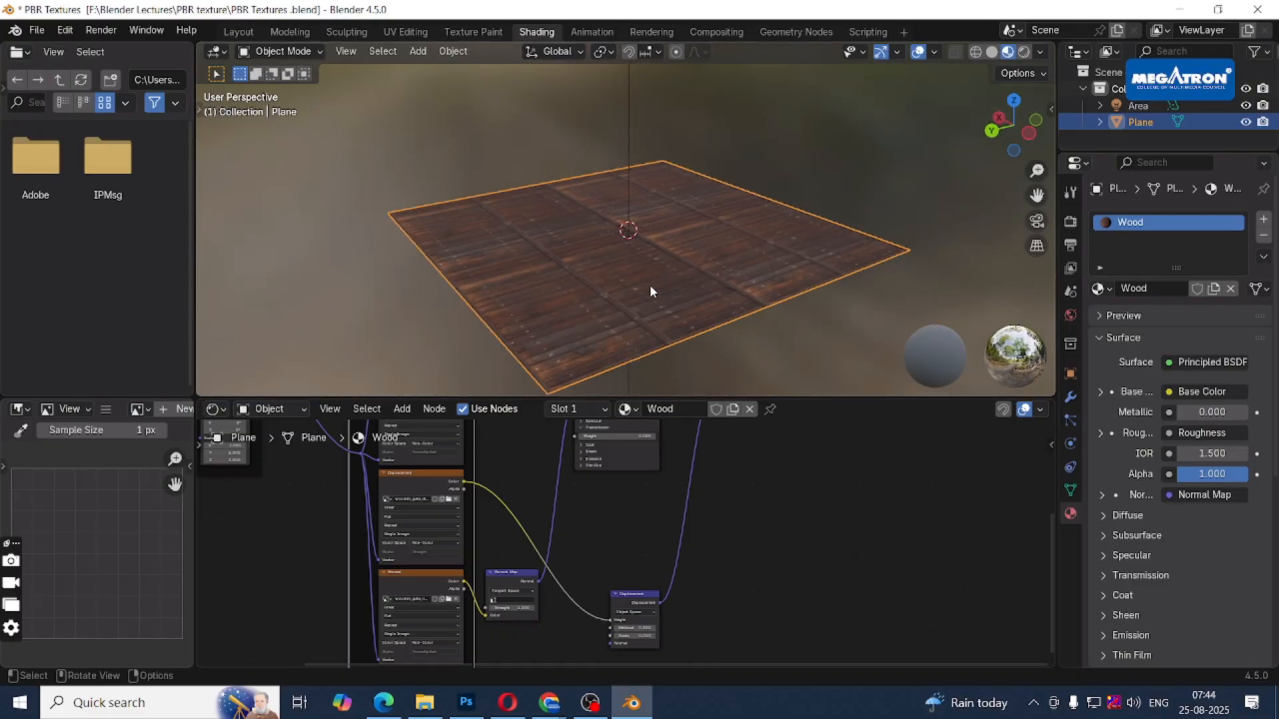
pyautogui.scroll(1, 649, 285)
pyautogui.scroll(1, 634, 240)
pyautogui.moveTo(653, 244); pyautogui.dragTo(697, 249, button='middle')
pyautogui.moveTo(409, 279); pyautogui.dragTo(386, 298, button='middle')
pyautogui.moveTo(534, 268); pyautogui.dragTo(577, 284, button='middle')
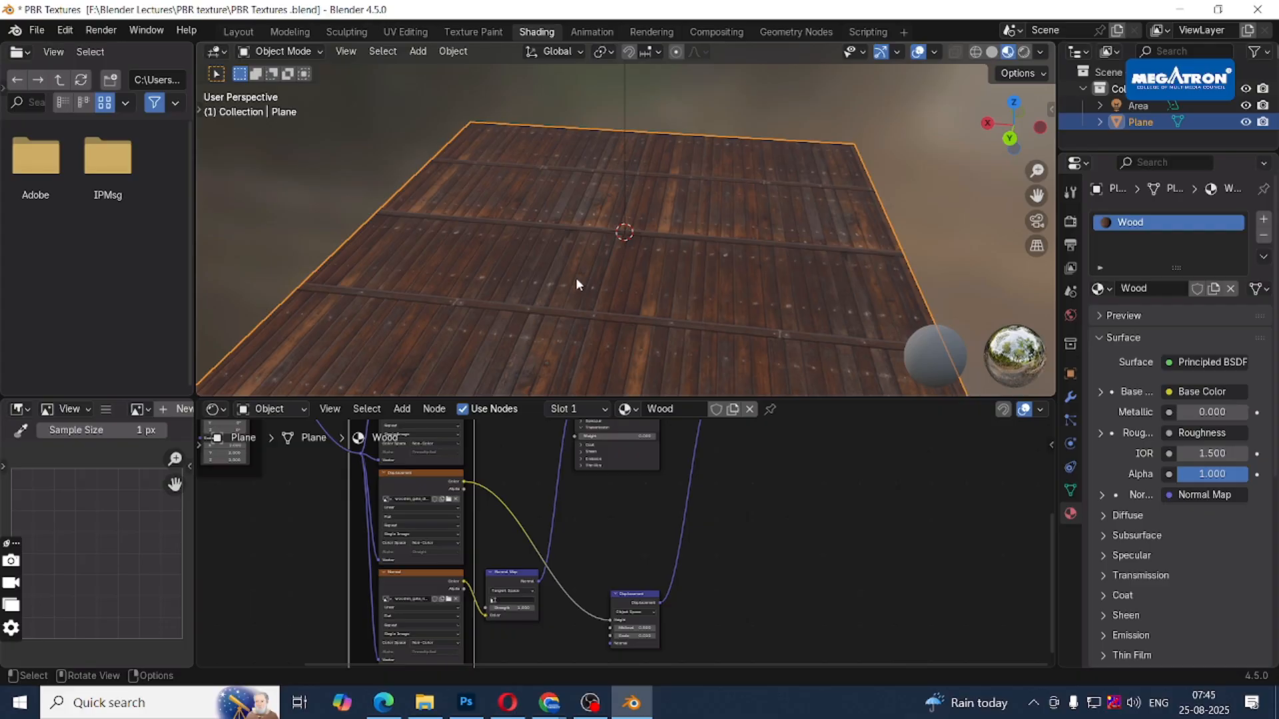
pyautogui.moveTo(577, 284); pyautogui.dragTo(526, 273, button='middle')
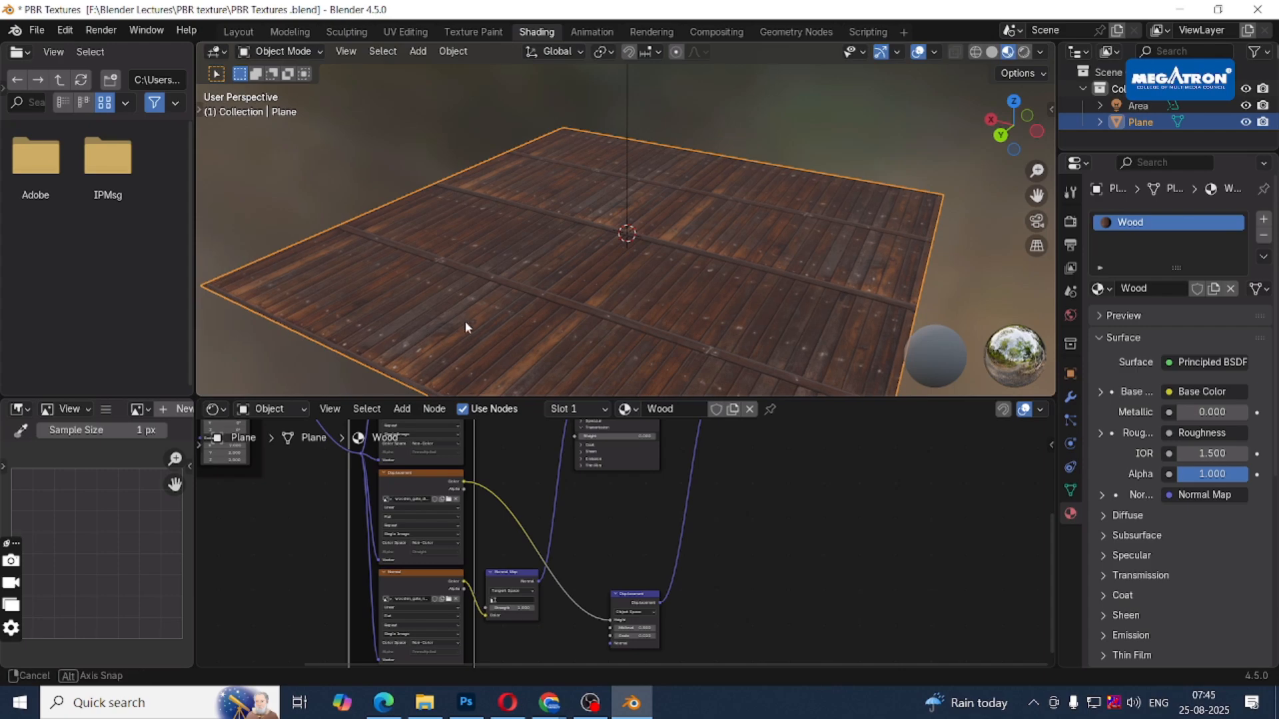
pyautogui.moveTo(466, 326); pyautogui.dragTo(383, 307, button='middle')
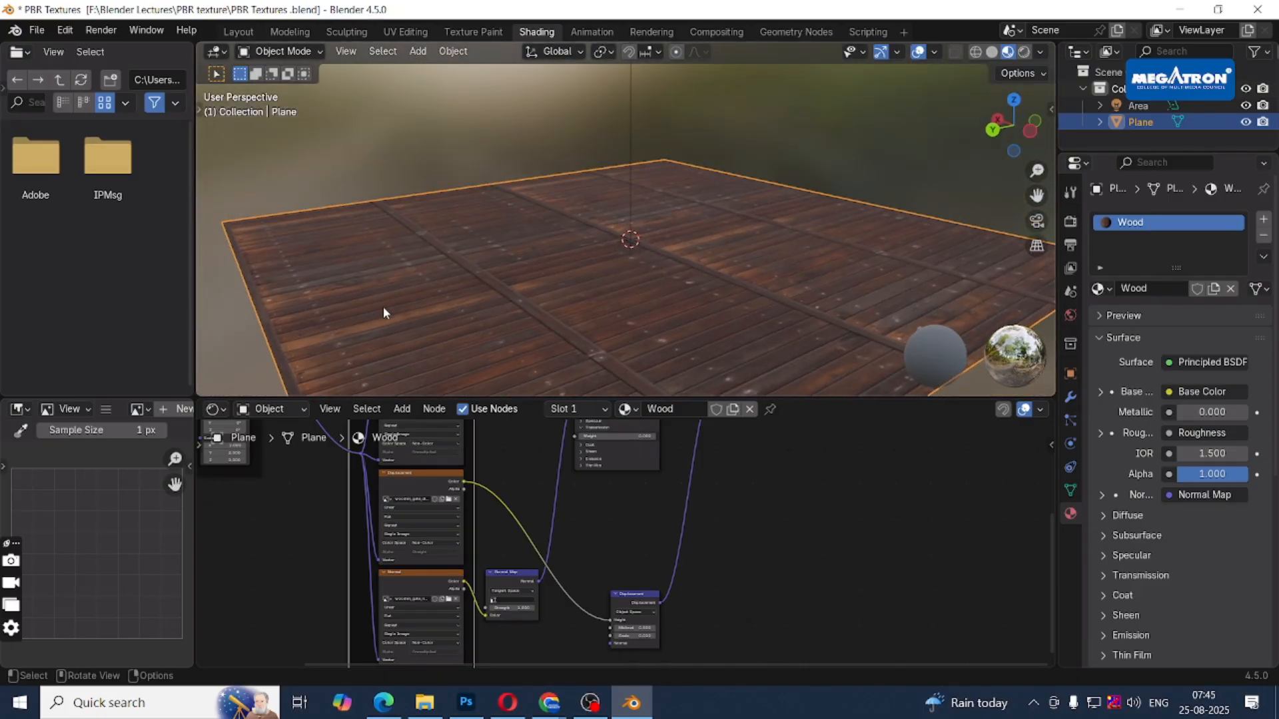
pyautogui.scroll(-4, 516, 268)
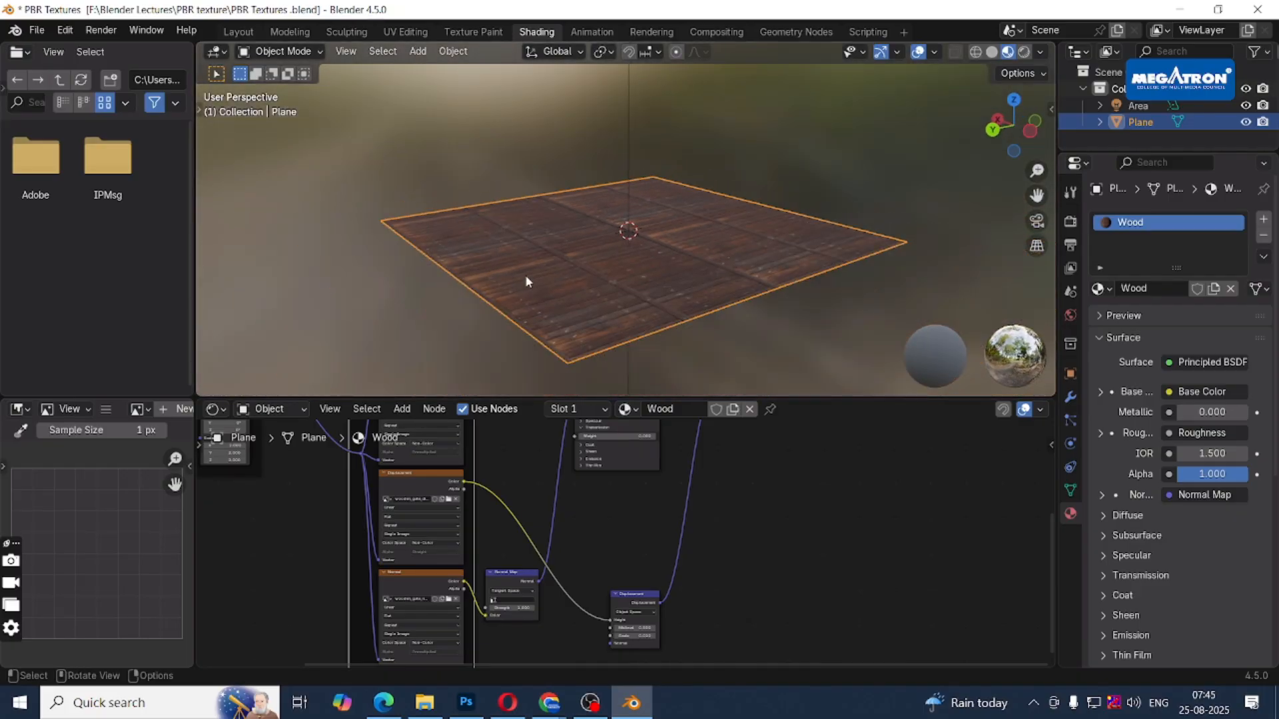
pyautogui.moveTo(525, 274); pyautogui.dragTo(511, 274, button='middle')
pyautogui.scroll(3, 512, 274)
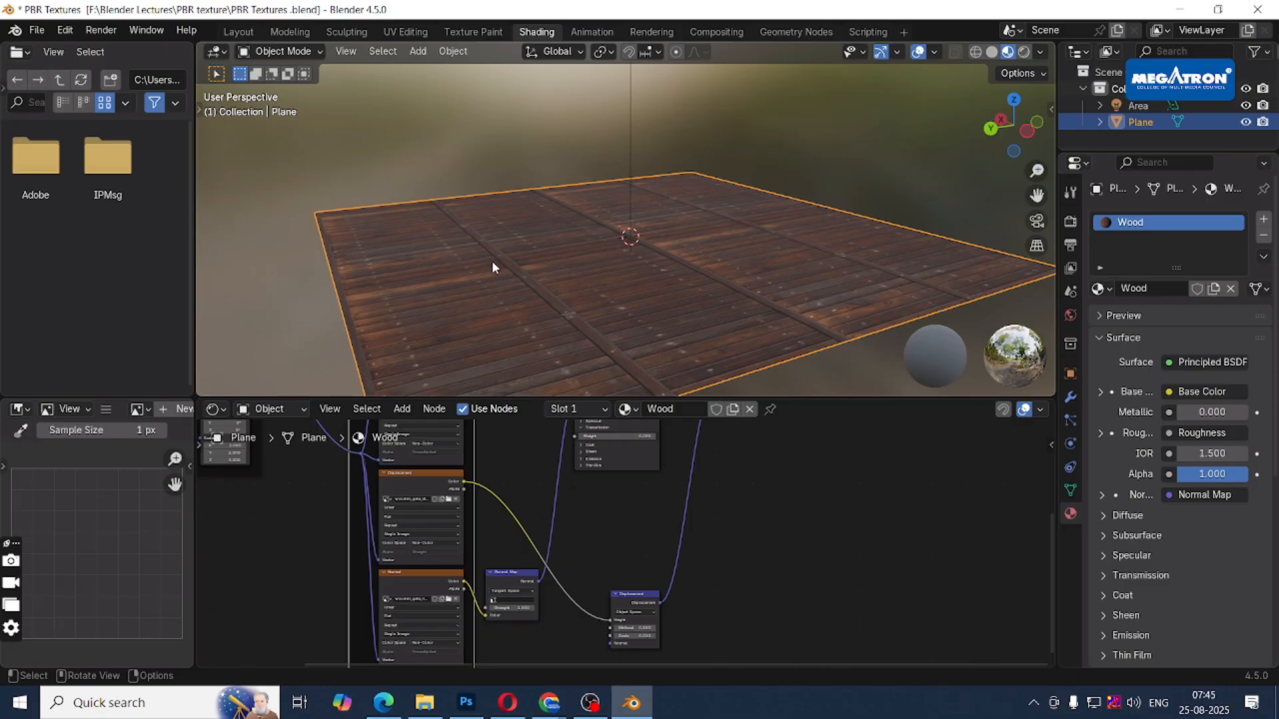
pyautogui.moveTo(492, 263); pyautogui.dragTo(570, 281, button='middle')
pyautogui.scroll(-5, 570, 286)
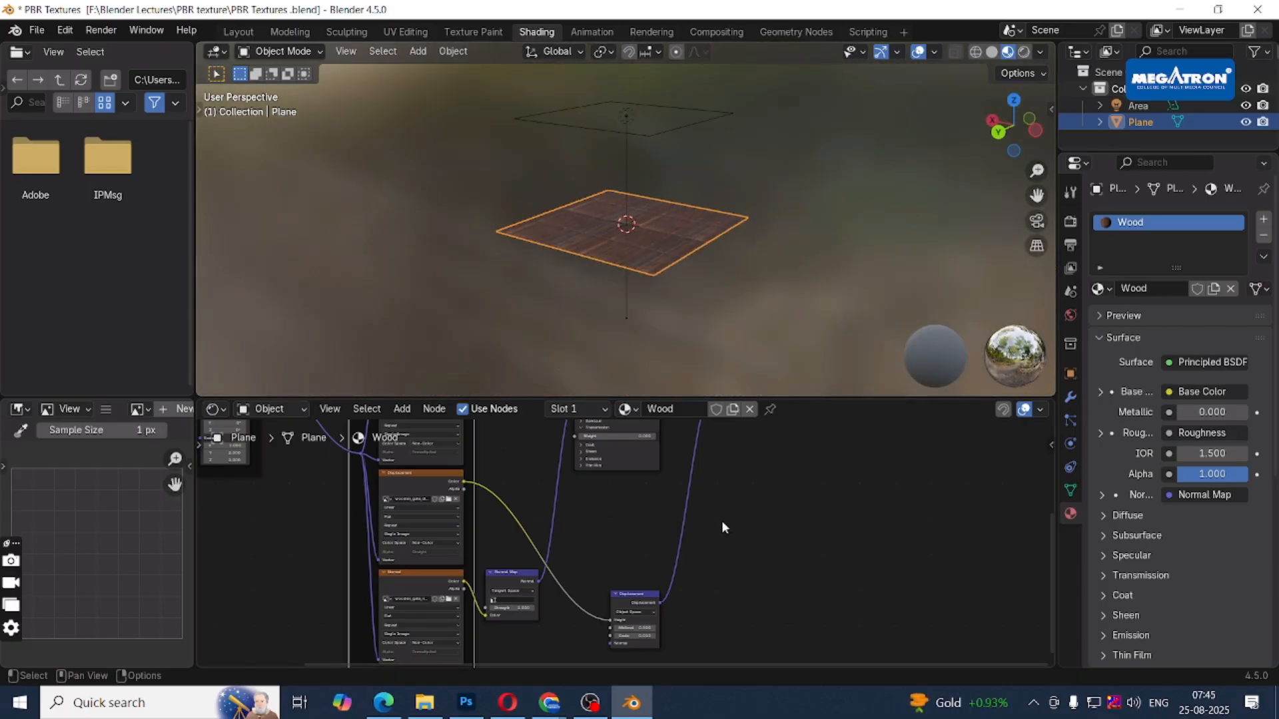
pyautogui.scroll(-1, 725, 526)
# Switch to Poly Haven in Chrome, go back to the Aerial textures category, and browse its materials.
pyautogui.moveTo(548, 702)
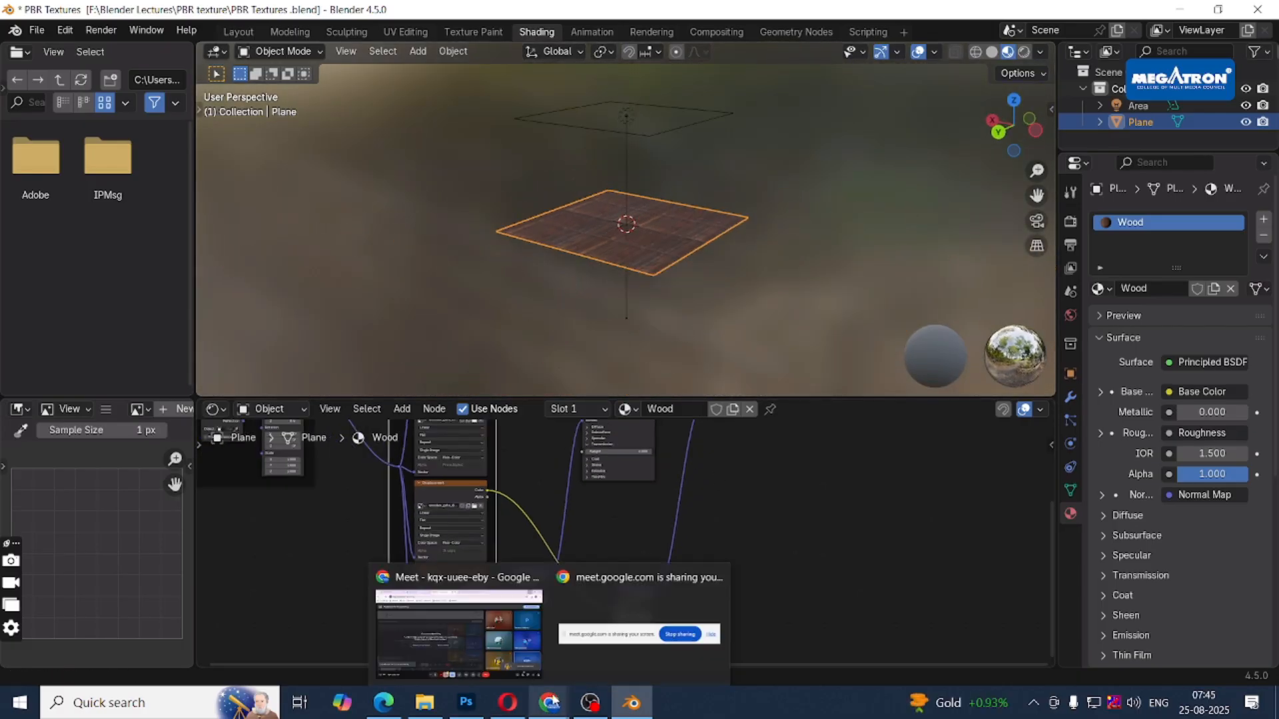
pyautogui.click(506, 638)
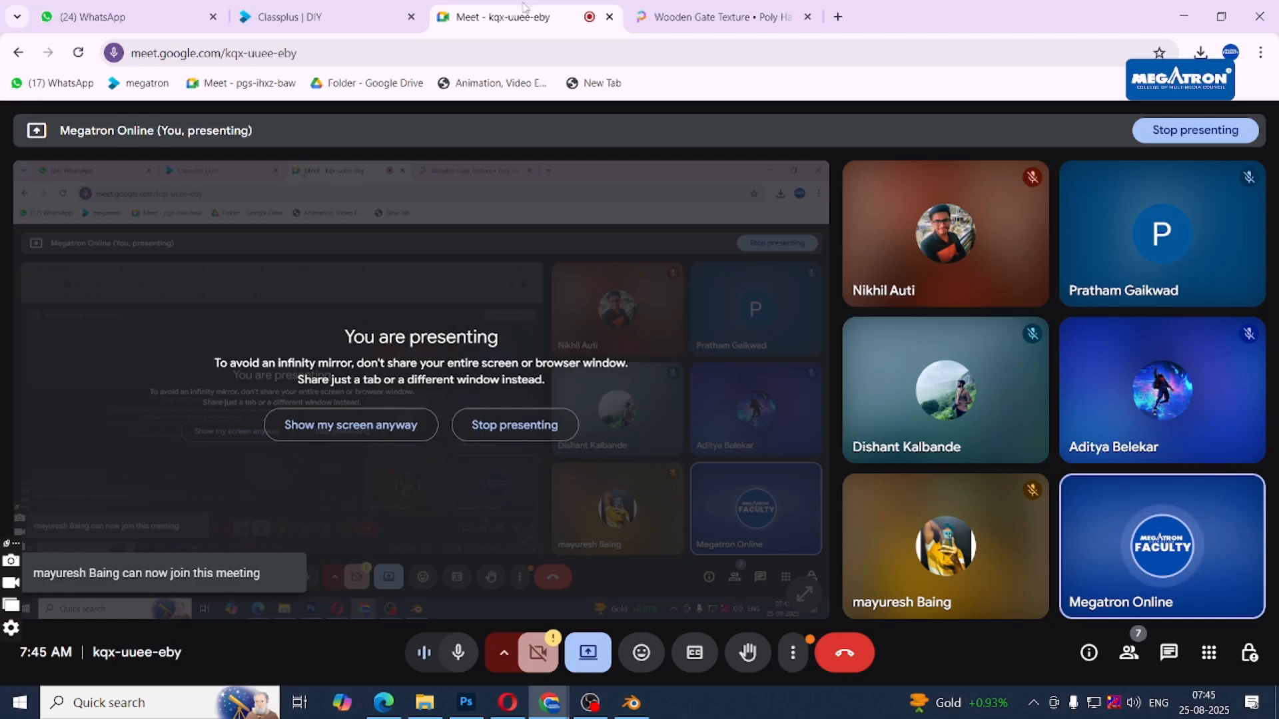
pyautogui.click(719, 17)
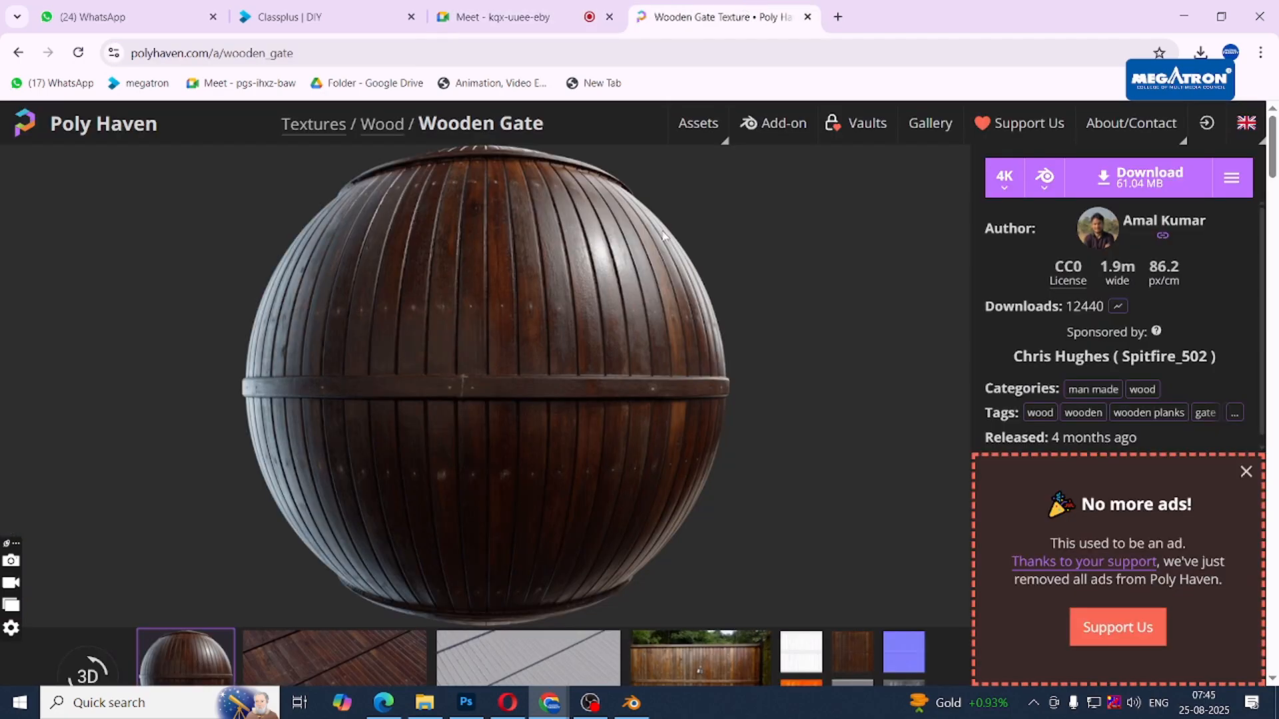
pyautogui.click(18, 53)
pyautogui.click(18, 53)
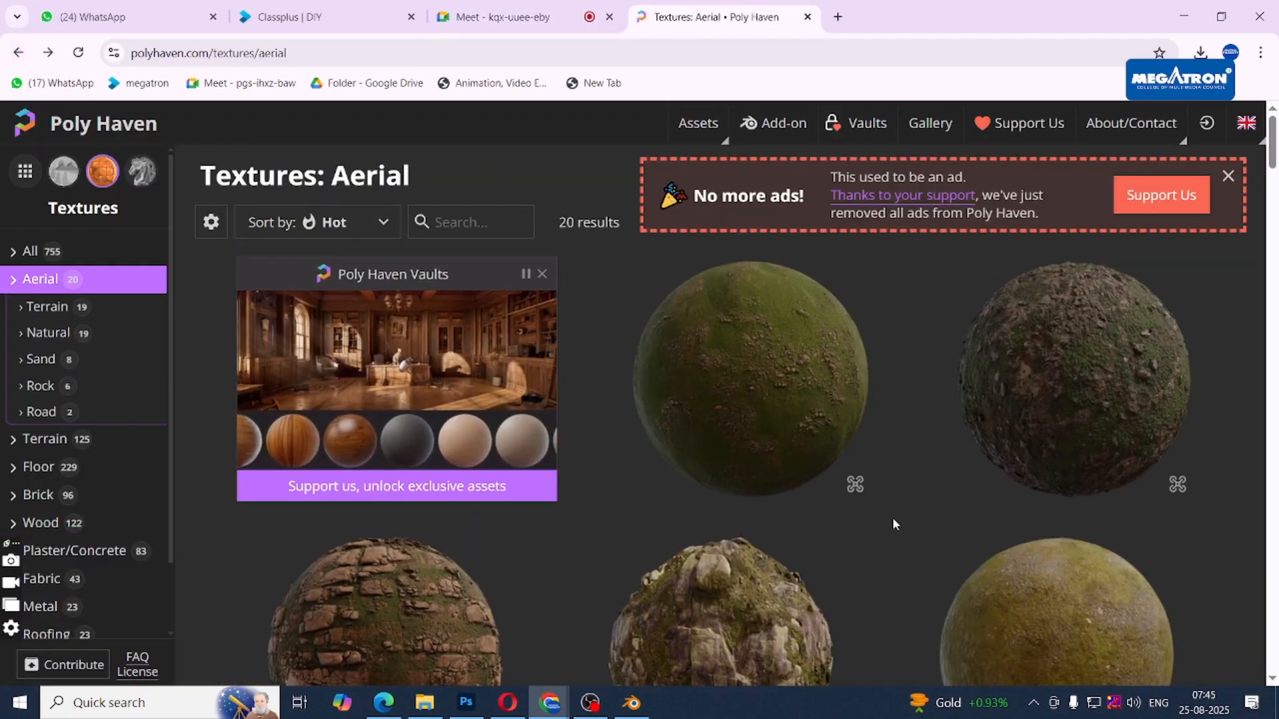
pyautogui.scroll(-4, 879, 518)
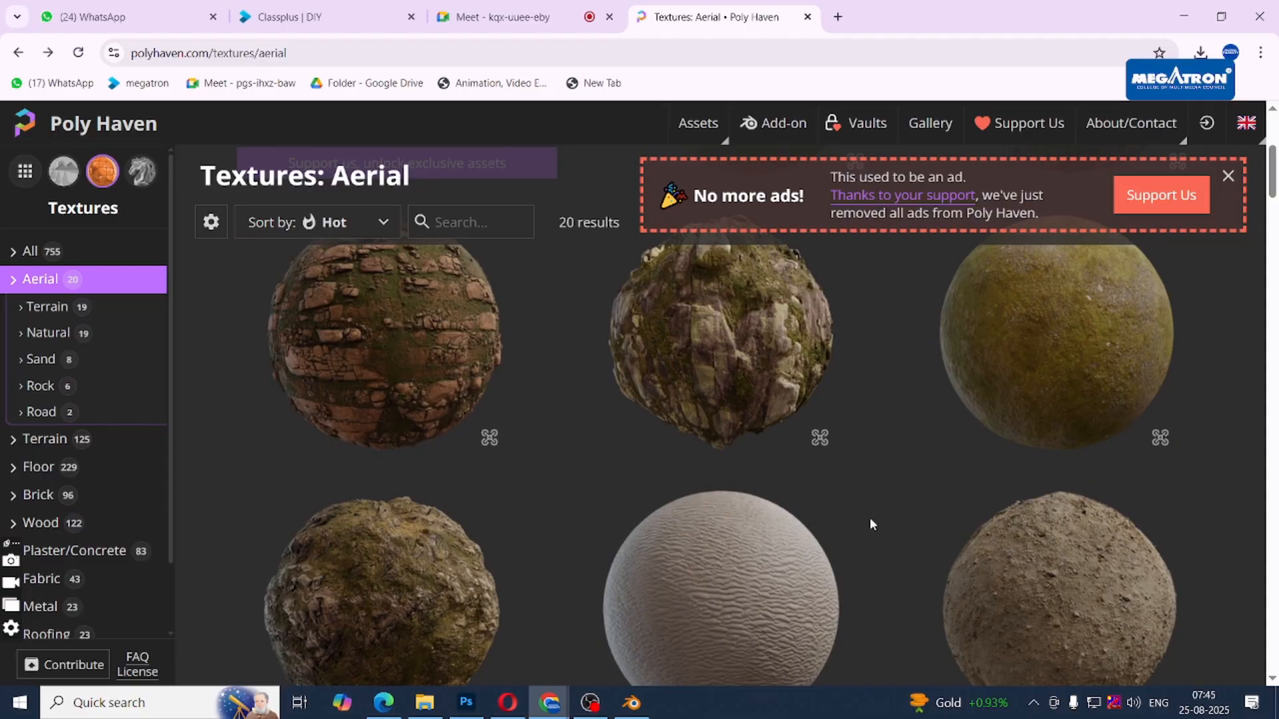
pyautogui.scroll(-3, 870, 523)
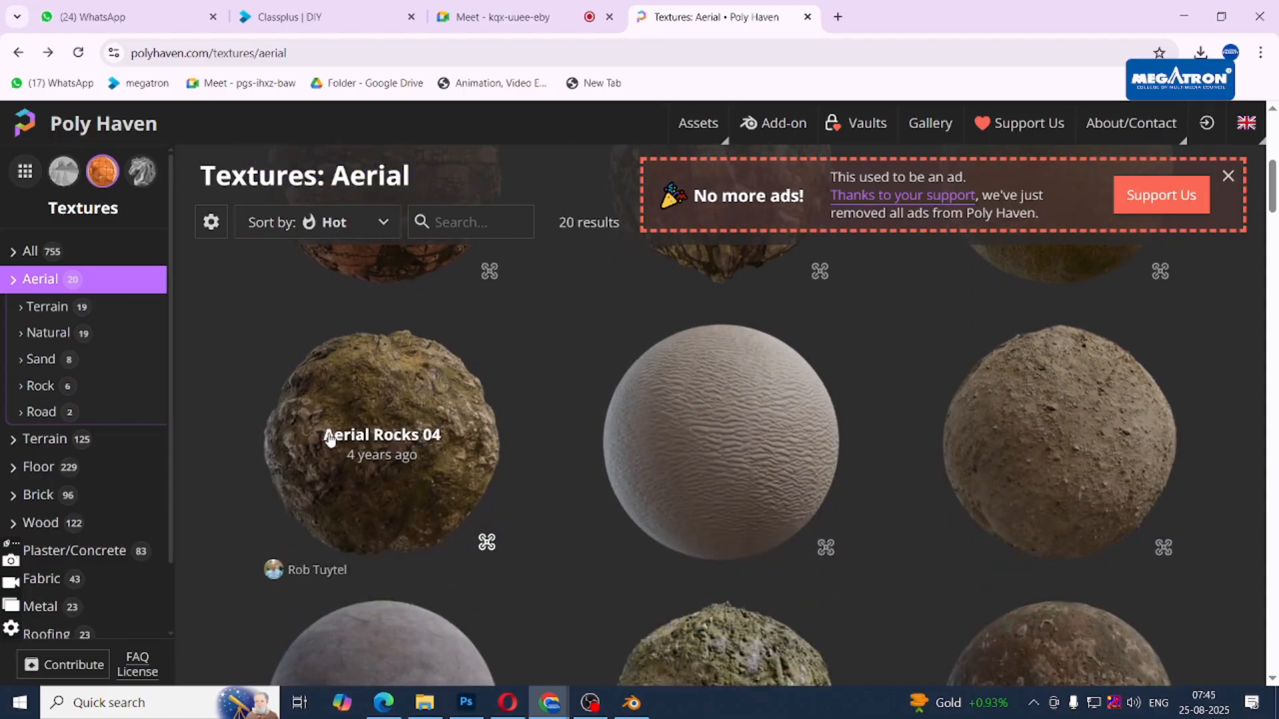
# Open the Aerial Rocks 04 texture, look over its previews and maps, and download the 4K Blender version.
pyautogui.click(383, 411)
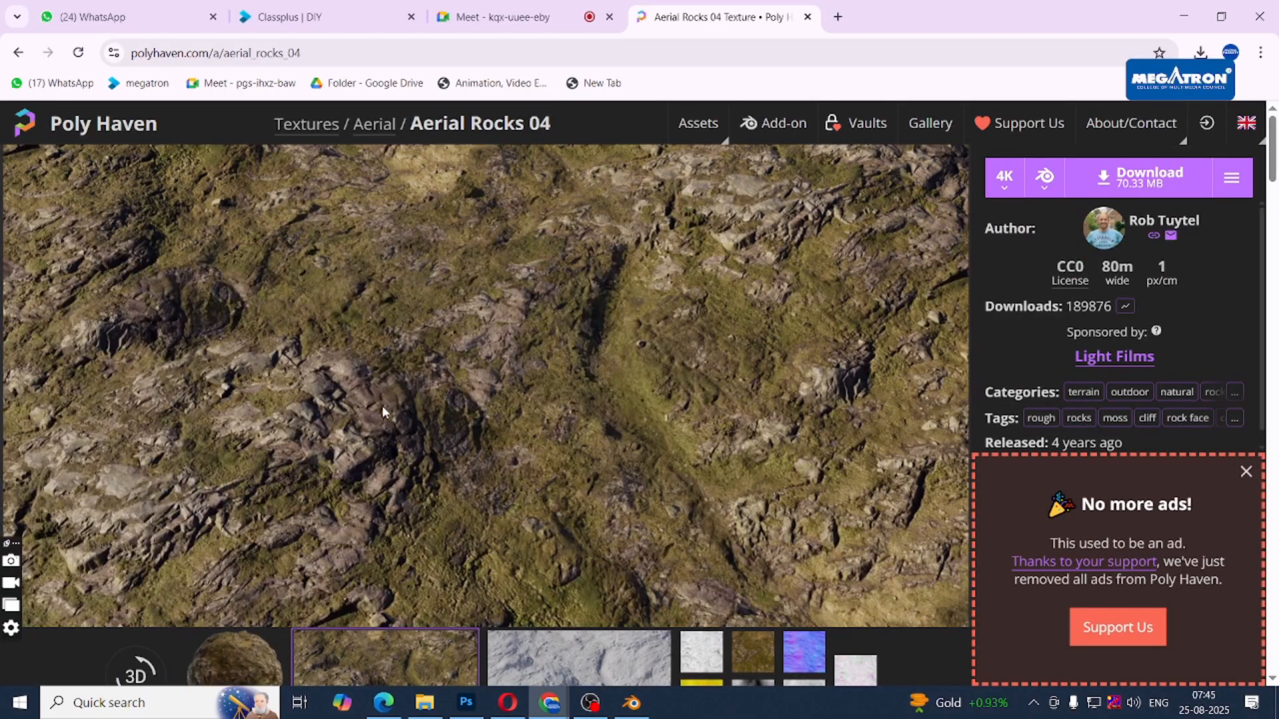
pyautogui.scroll(-3, 382, 404)
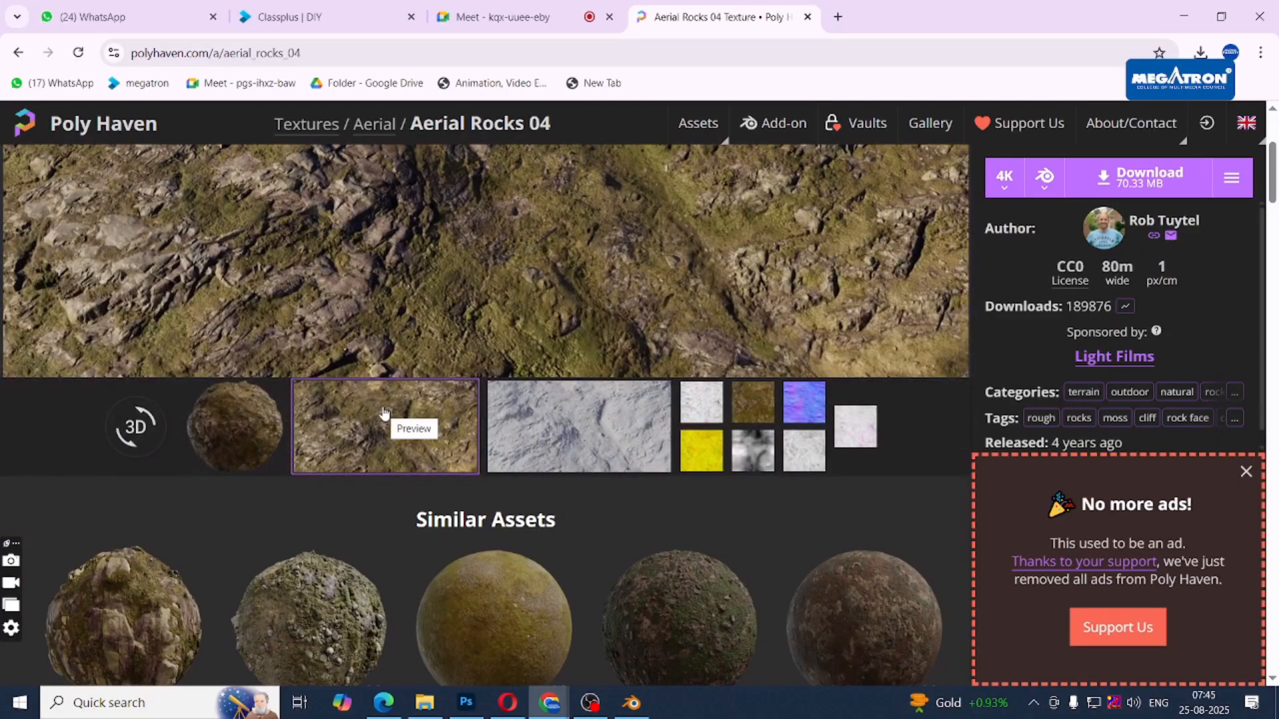
pyautogui.scroll(3, 383, 412)
pyautogui.scroll(-5, 383, 413)
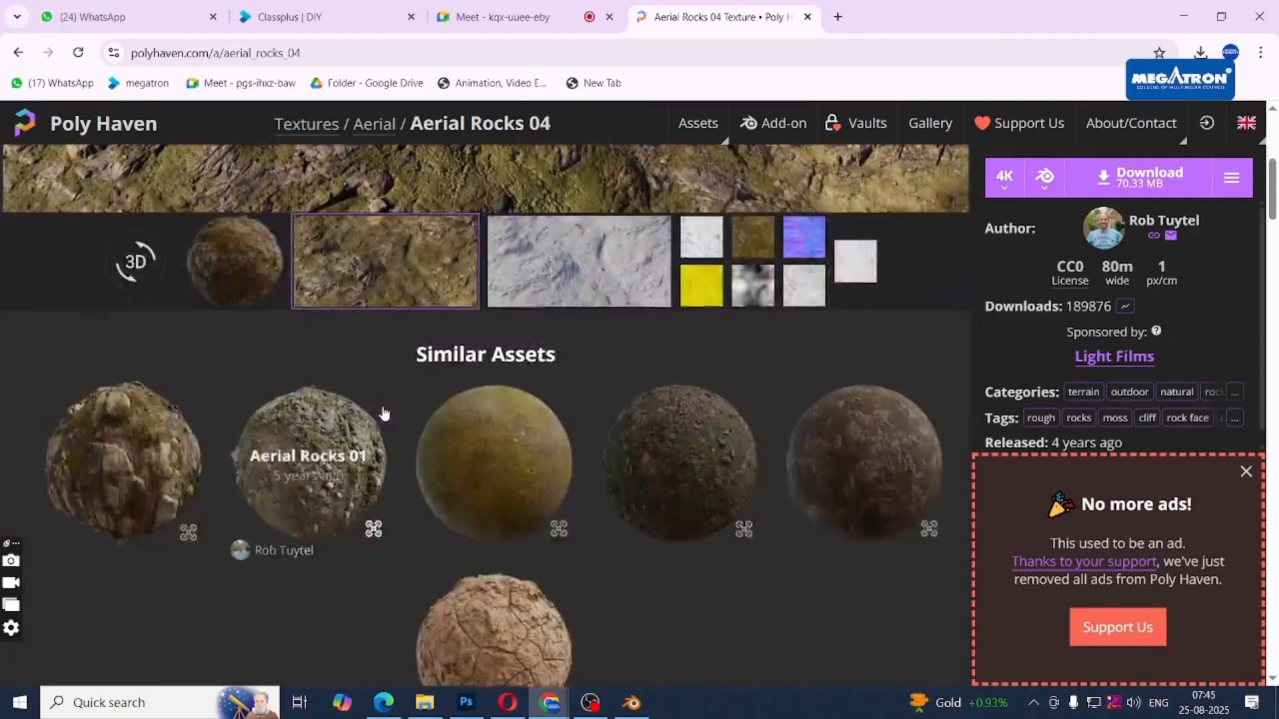
pyautogui.scroll(4, 384, 413)
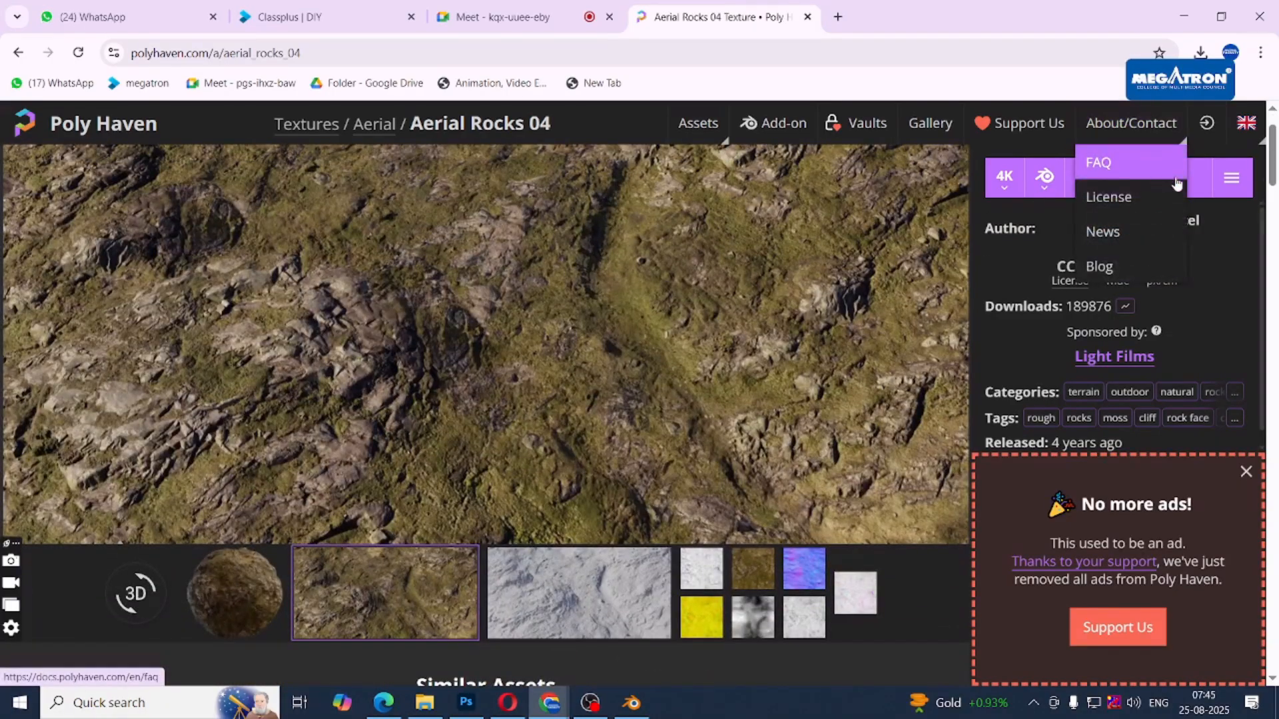
pyautogui.click(1196, 186)
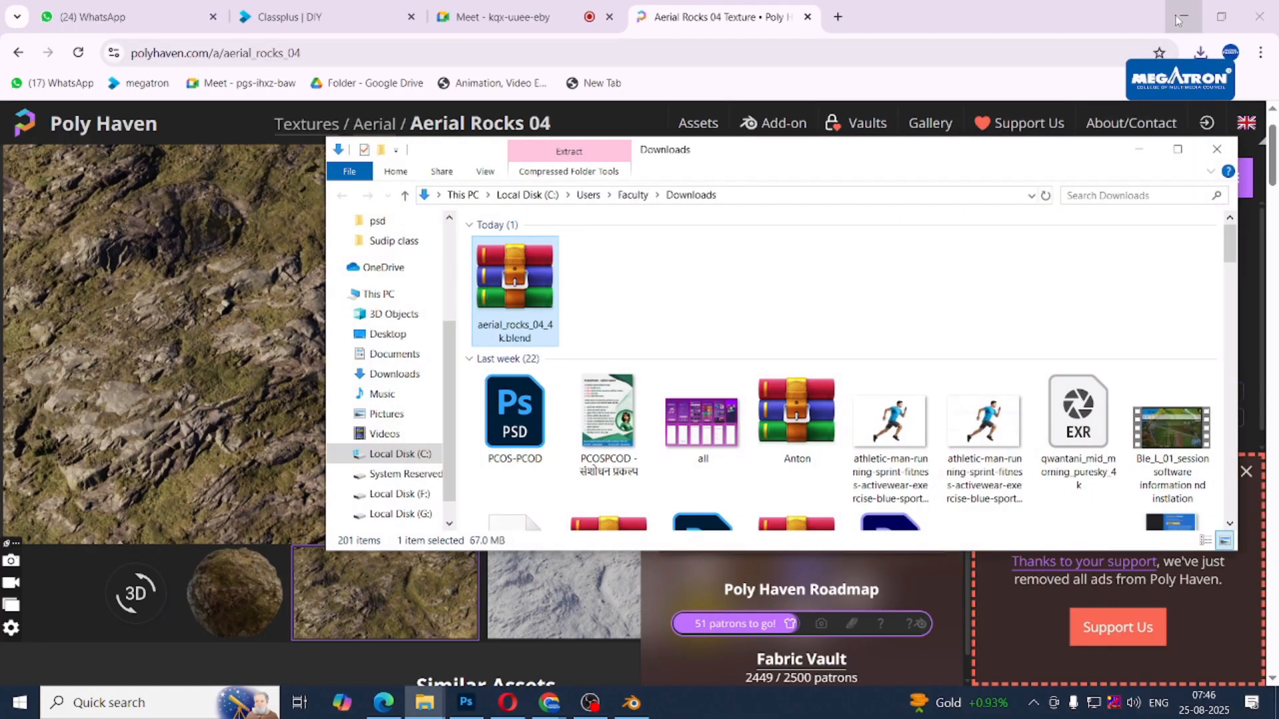
# Move the aerial_rocks_04_4k.blend archive from Downloads into the PBR texture folder inside Blender Lectures on drive F.
pyautogui.click(1183, 16)
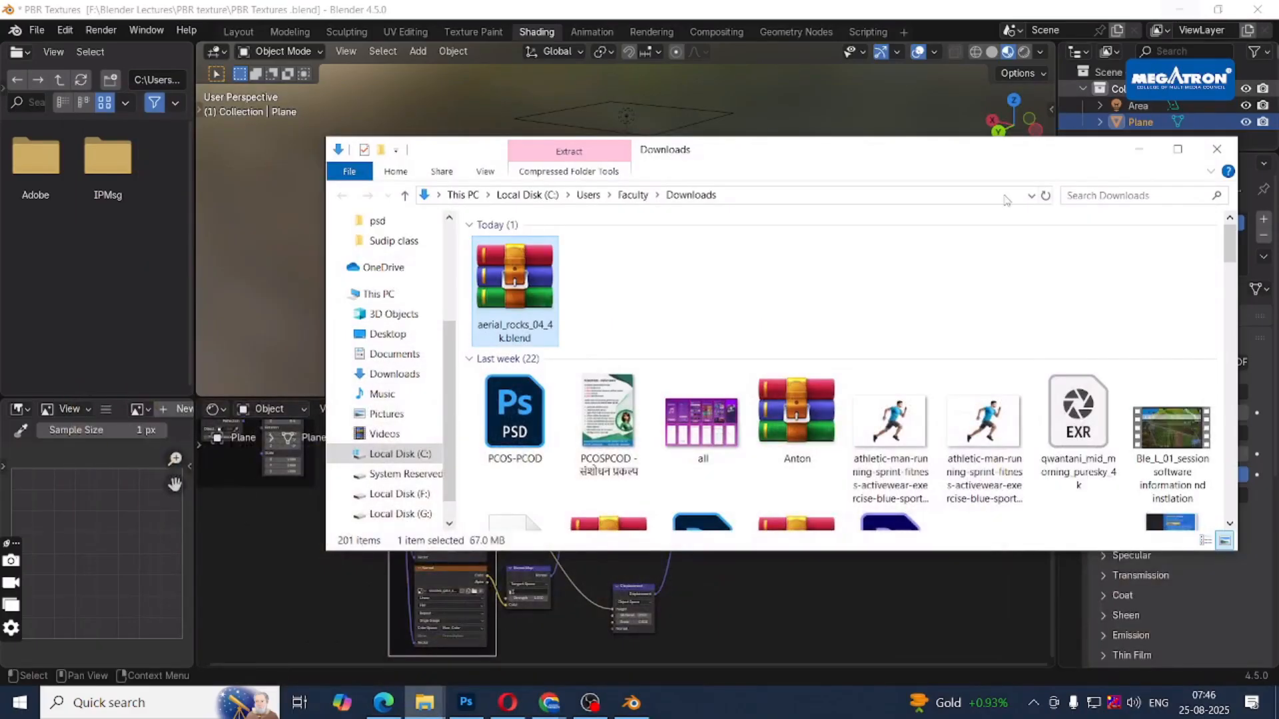
pyautogui.rightClick(551, 301)
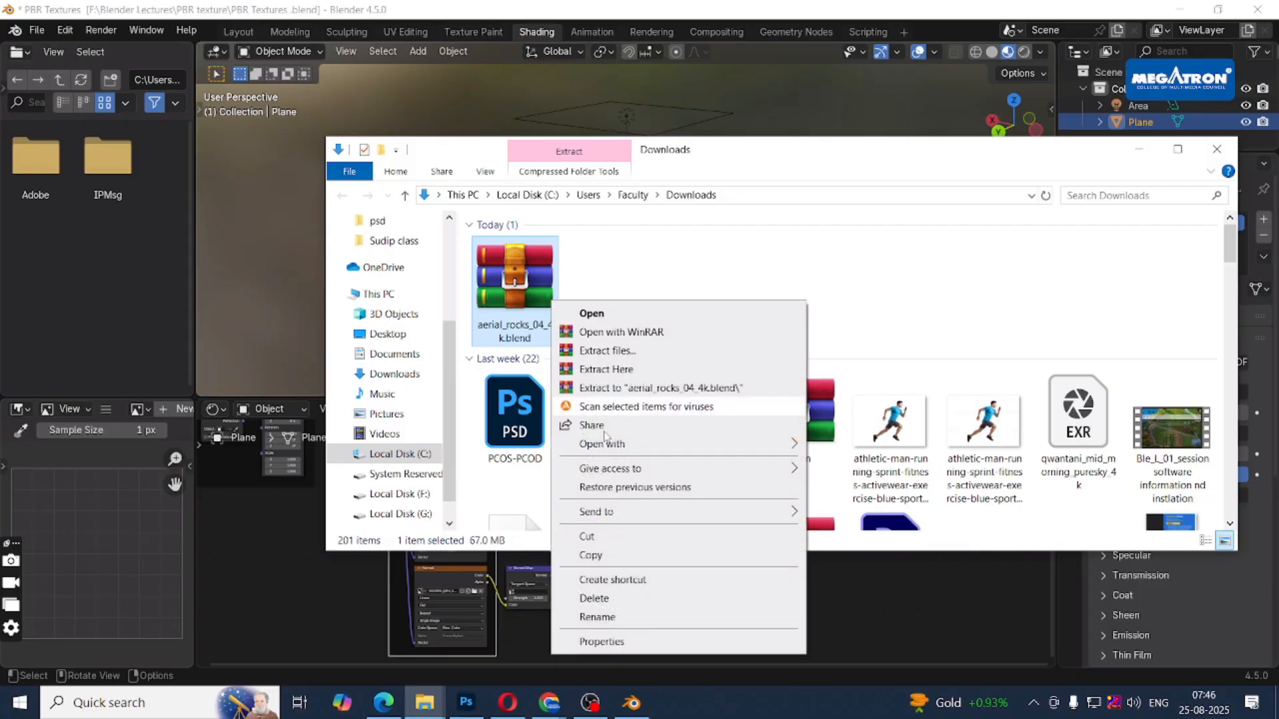
pyautogui.click(616, 536)
pyautogui.click(396, 493)
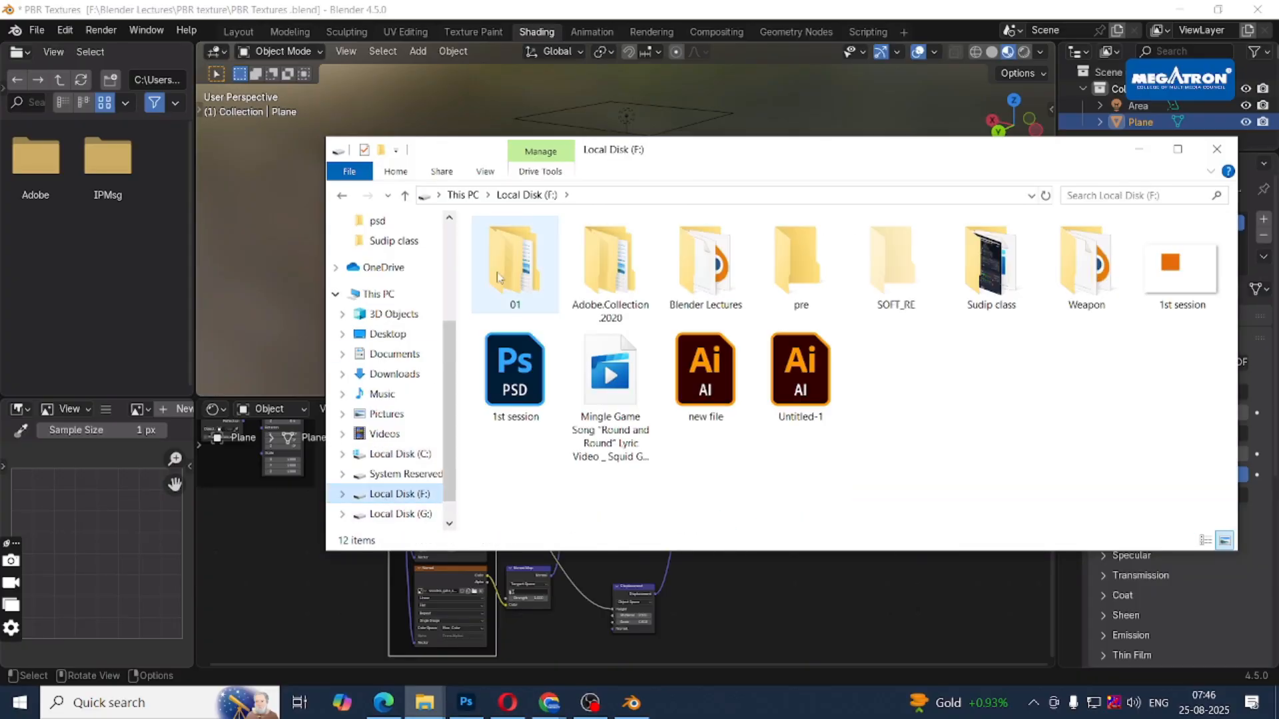
pyautogui.doubleClick(676, 270)
pyautogui.doubleClick(516, 263)
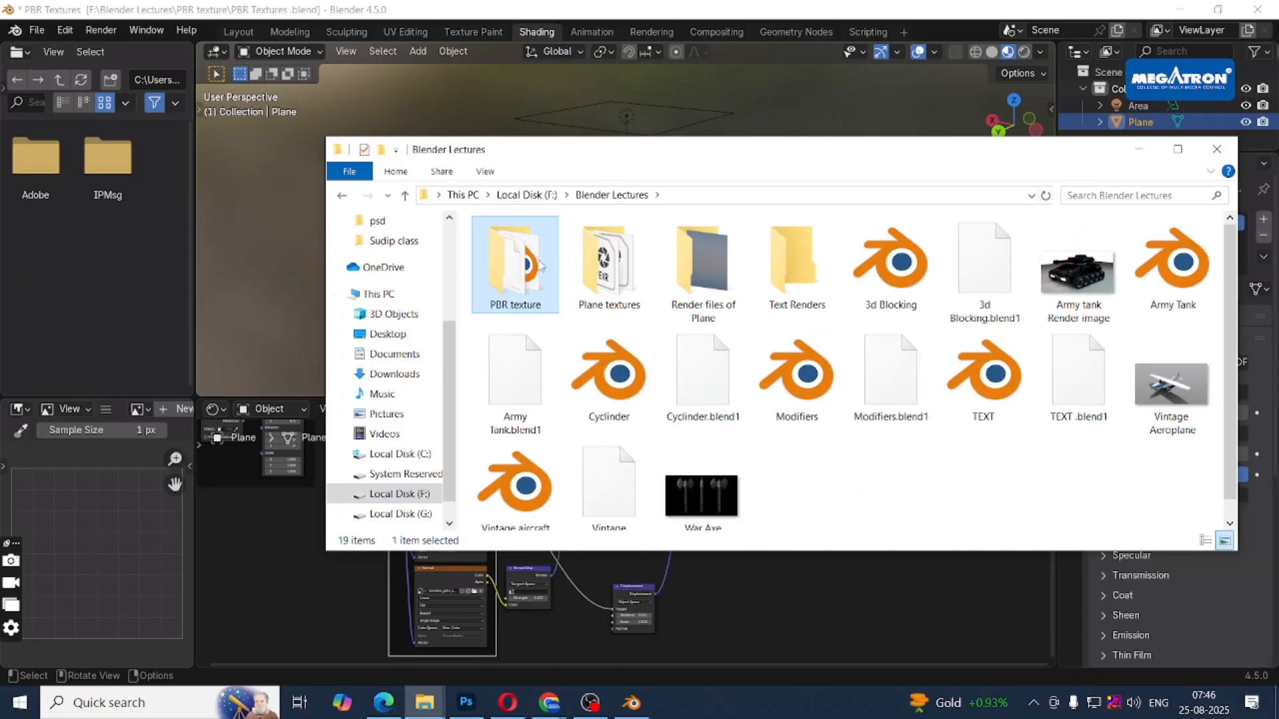
pyautogui.rightClick(1090, 279)
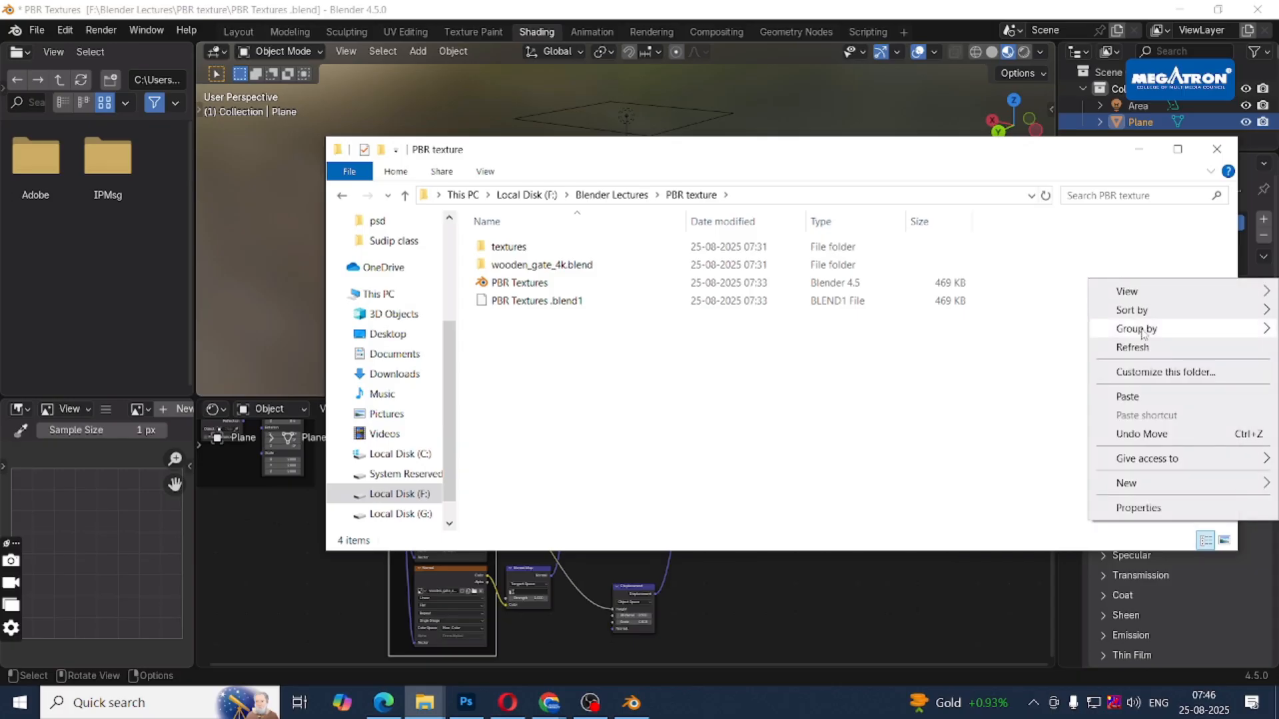
pyautogui.click(1162, 398)
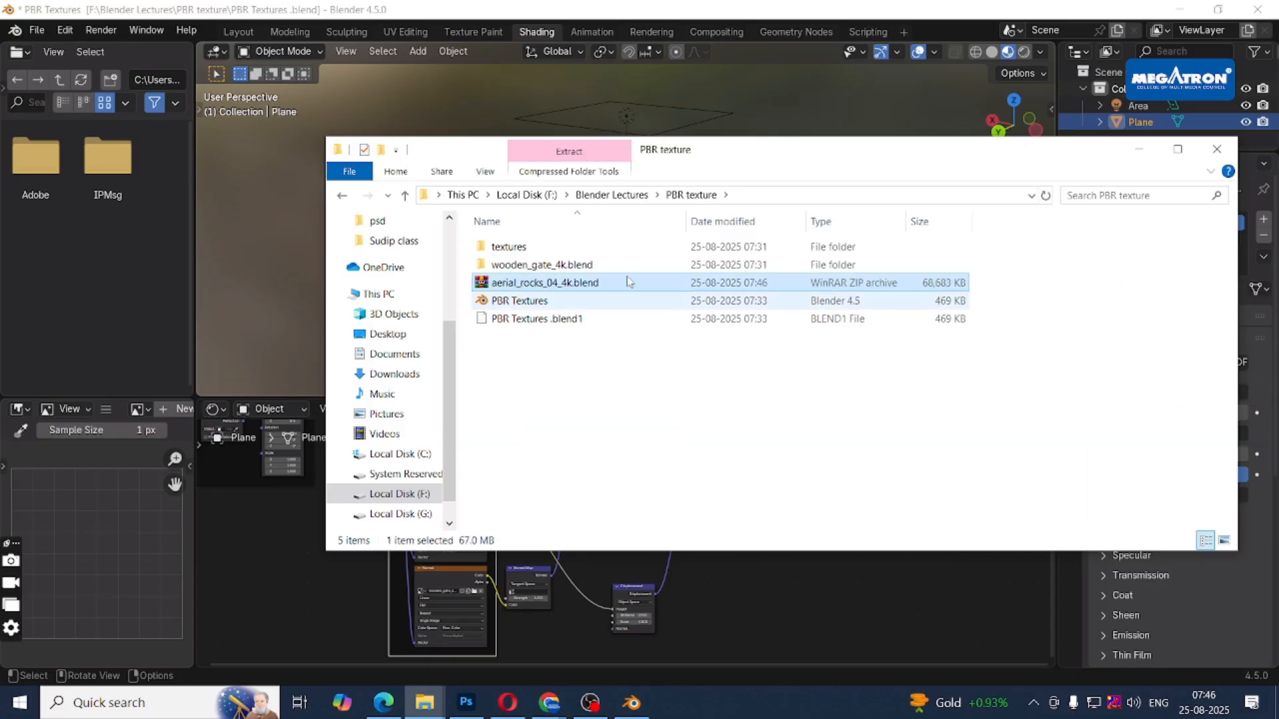
# Extract the aerial_rocks_04_4k.blend archive into its own folder, and permanently delete the archive.
pyautogui.rightClick(546, 291)
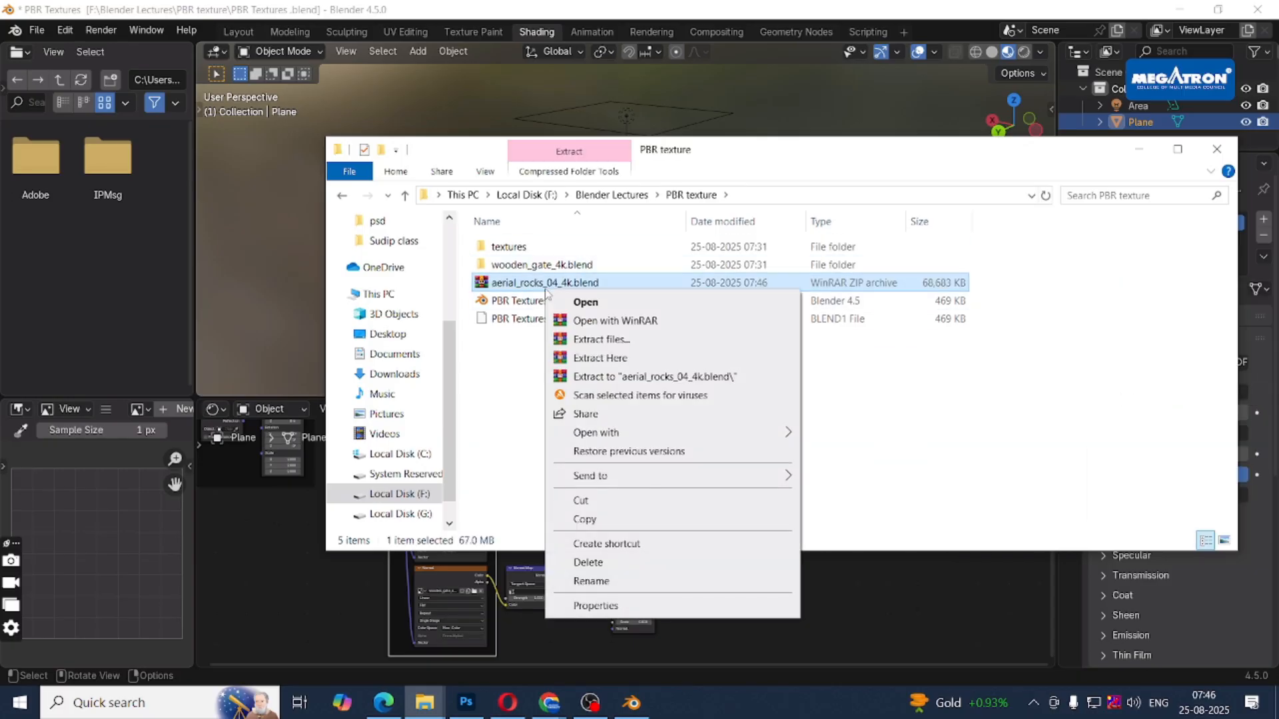
pyautogui.click(689, 377)
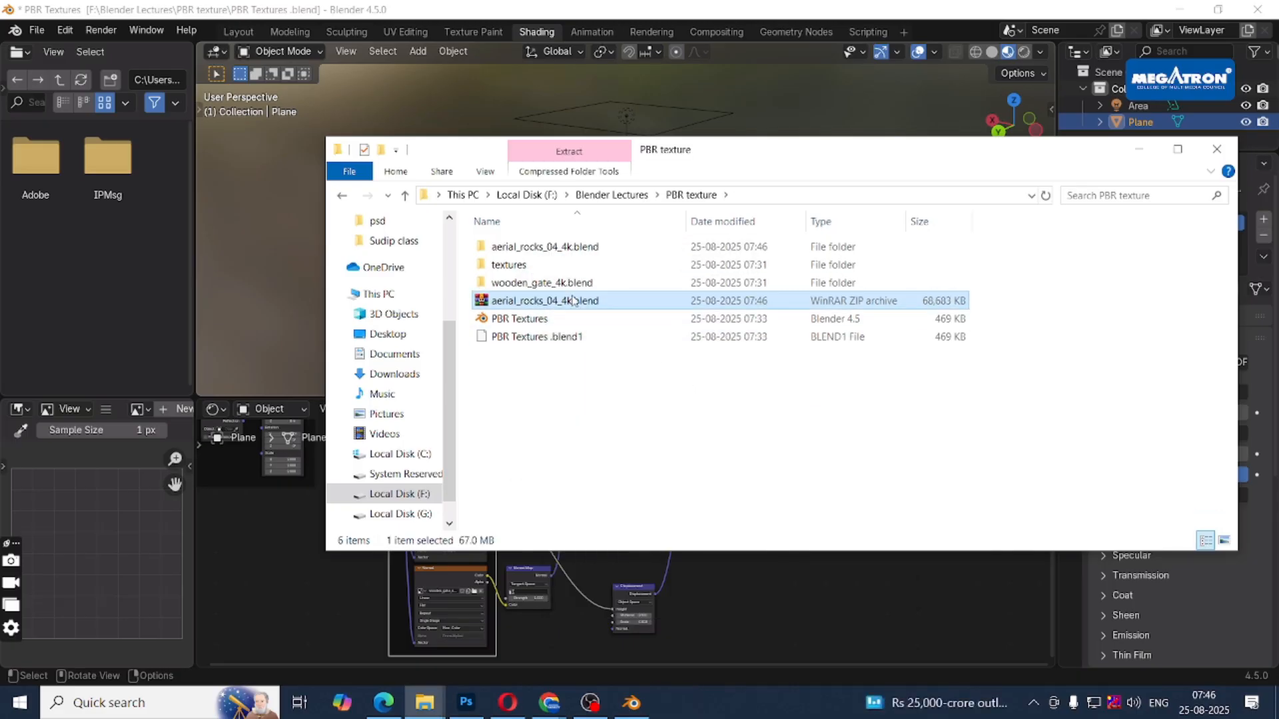
pyautogui.hotkey('shift', 'Delete')
pyautogui.press('Return')
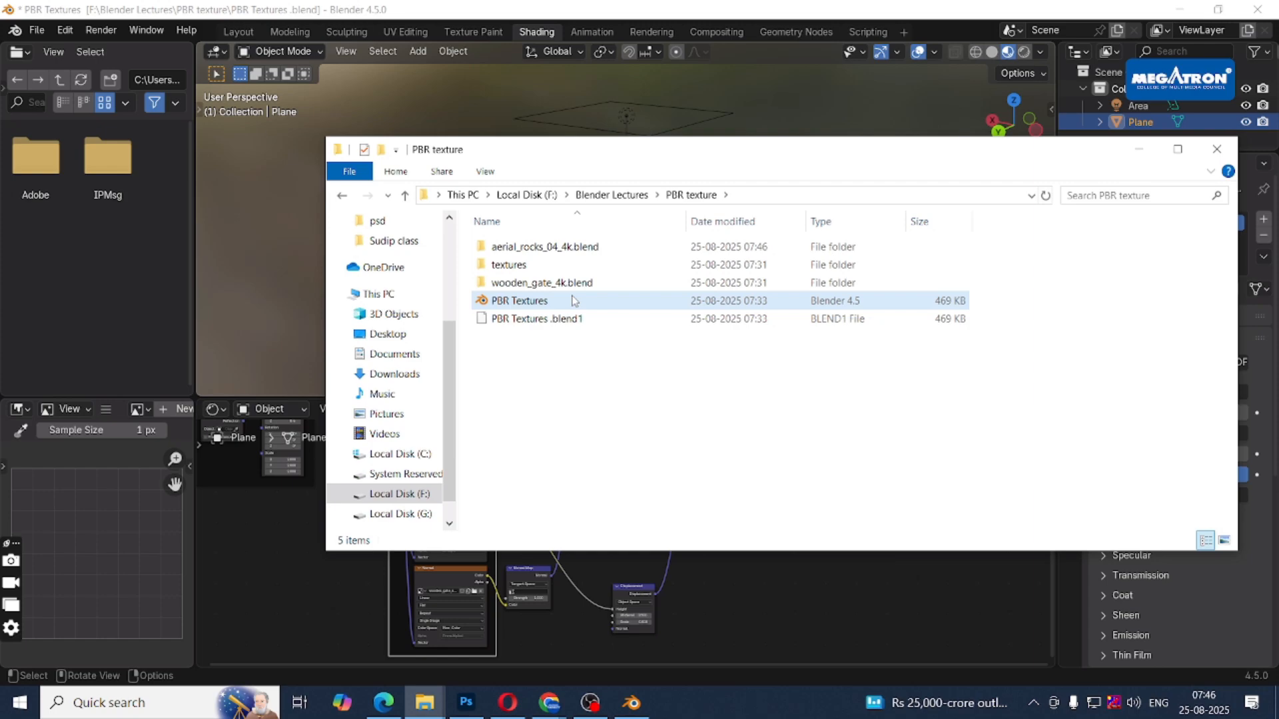
# Return to Blender, add a UV sphere at the centre of the wood plane, and raise it along Z above the surface.
pyautogui.click(1140, 150)
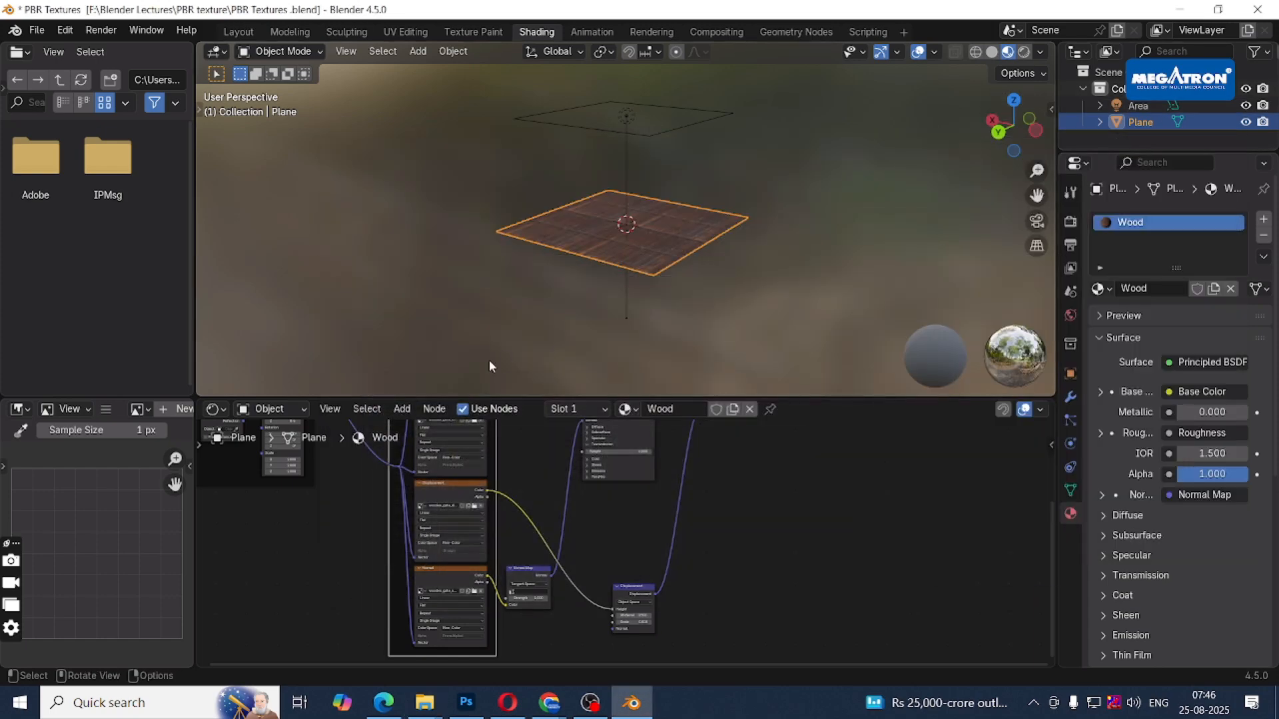
pyautogui.scroll(5, 492, 343)
pyautogui.moveTo(497, 325); pyautogui.dragTo(684, 219, button='middle')
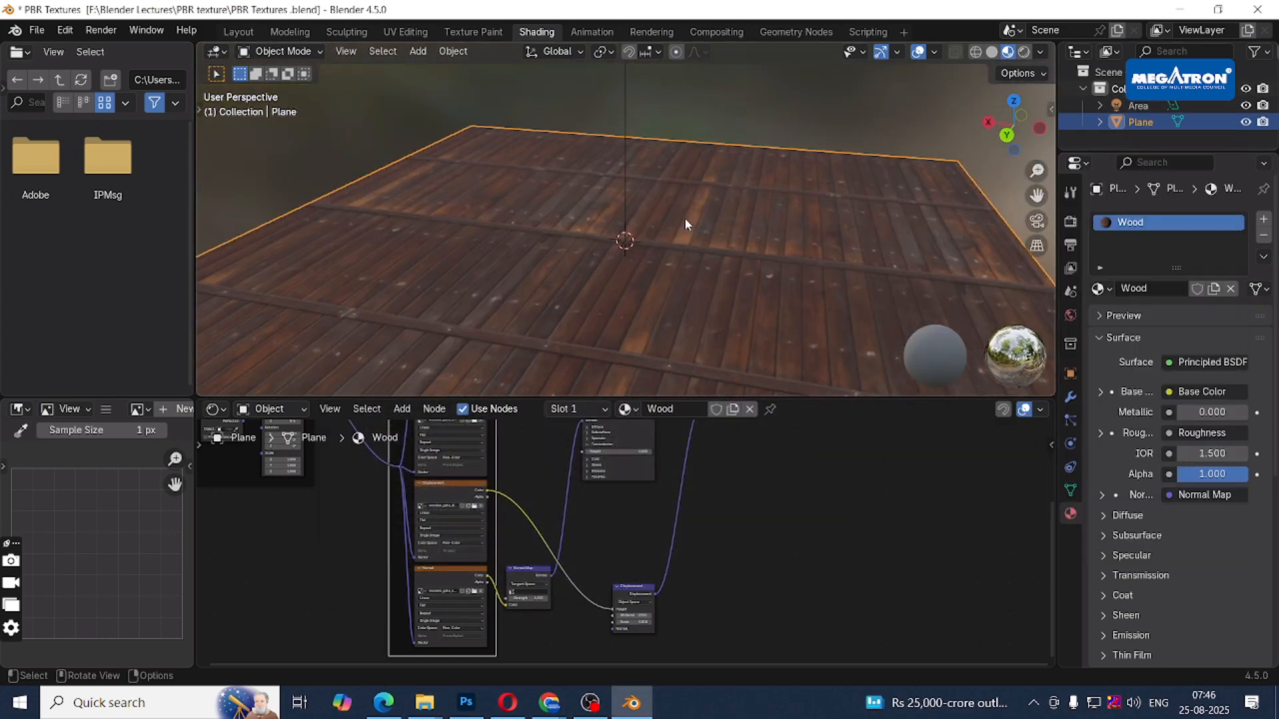
pyautogui.hotkey('shift', 'a')
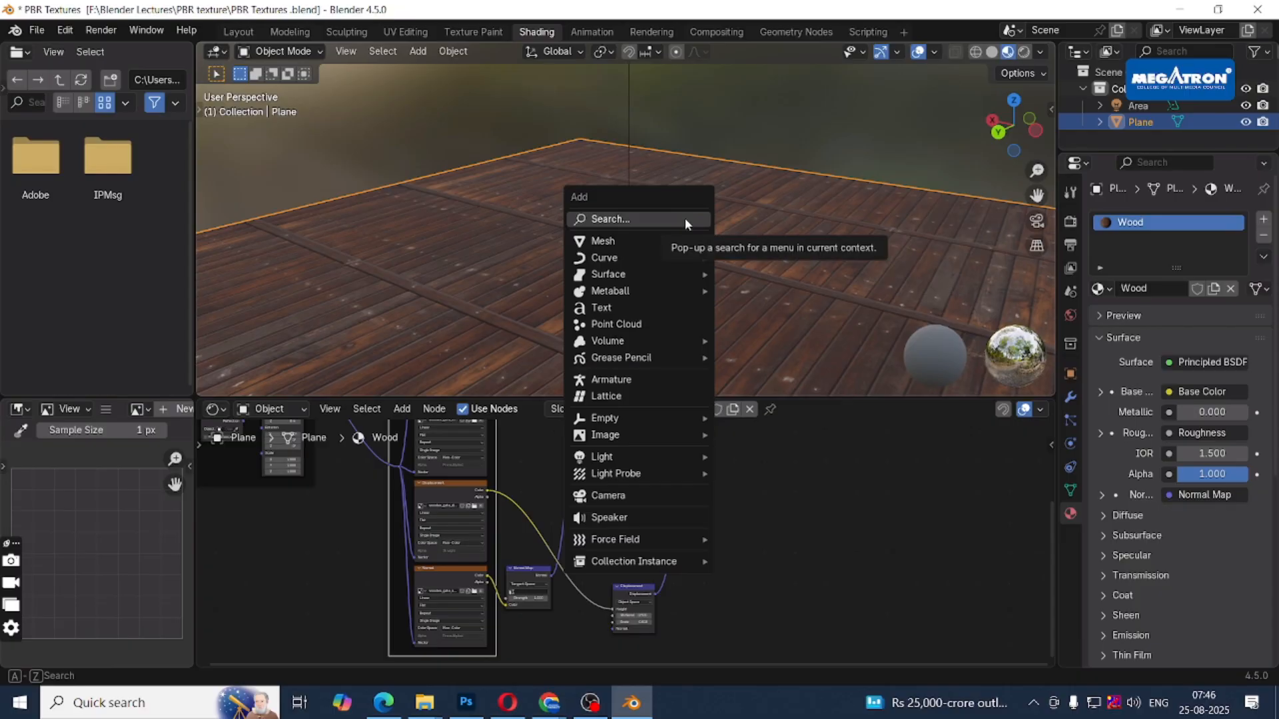
pyautogui.moveTo(661, 242)
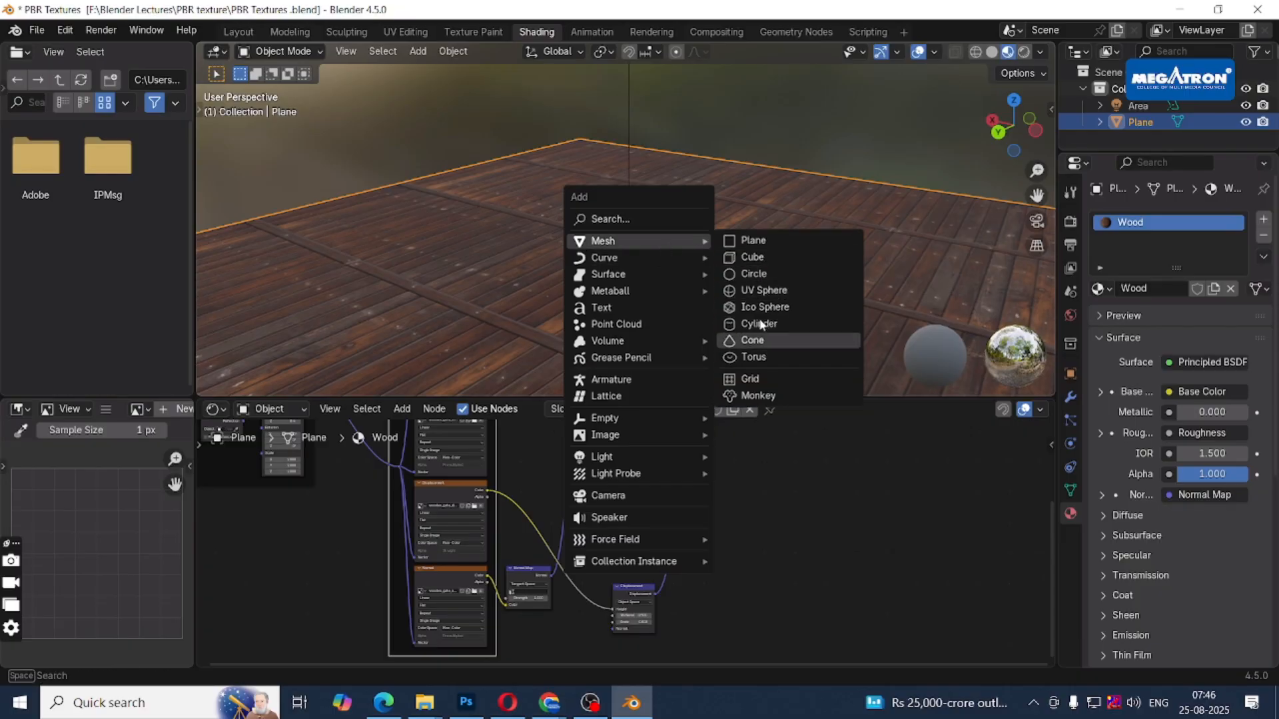
pyautogui.click(764, 291)
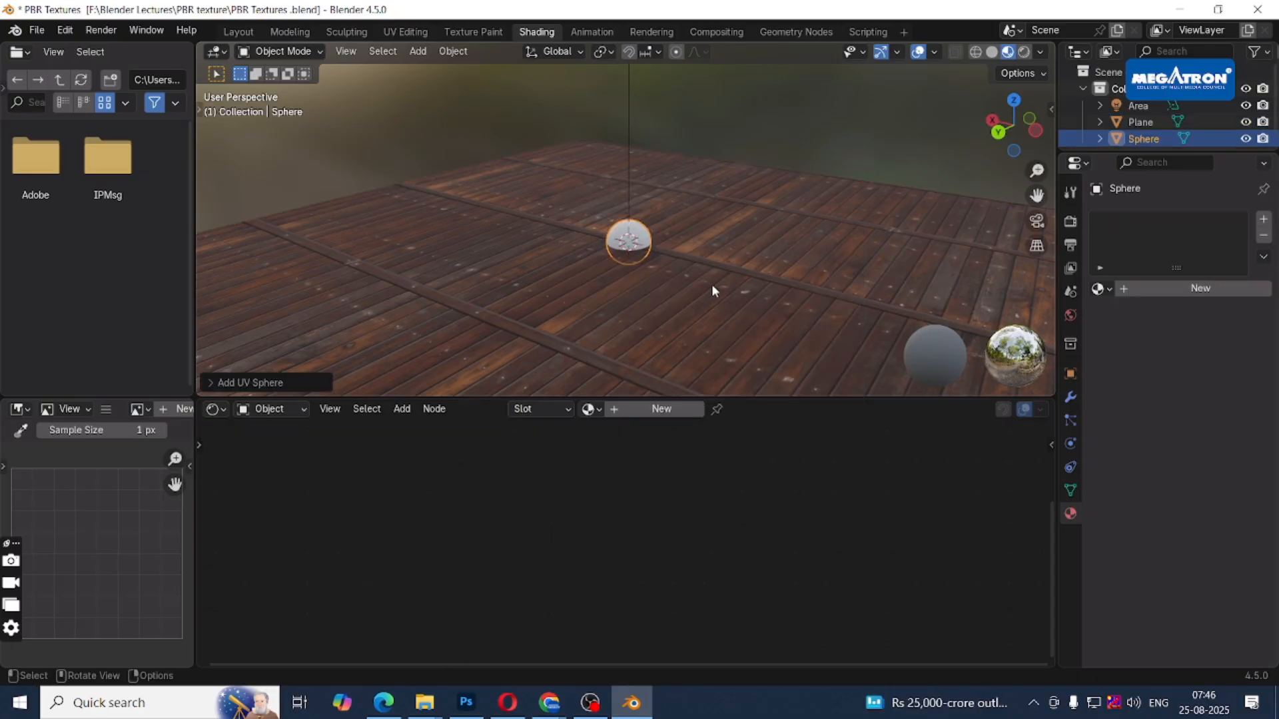
pyautogui.moveTo(681, 274); pyautogui.dragTo(753, 276, button='middle')
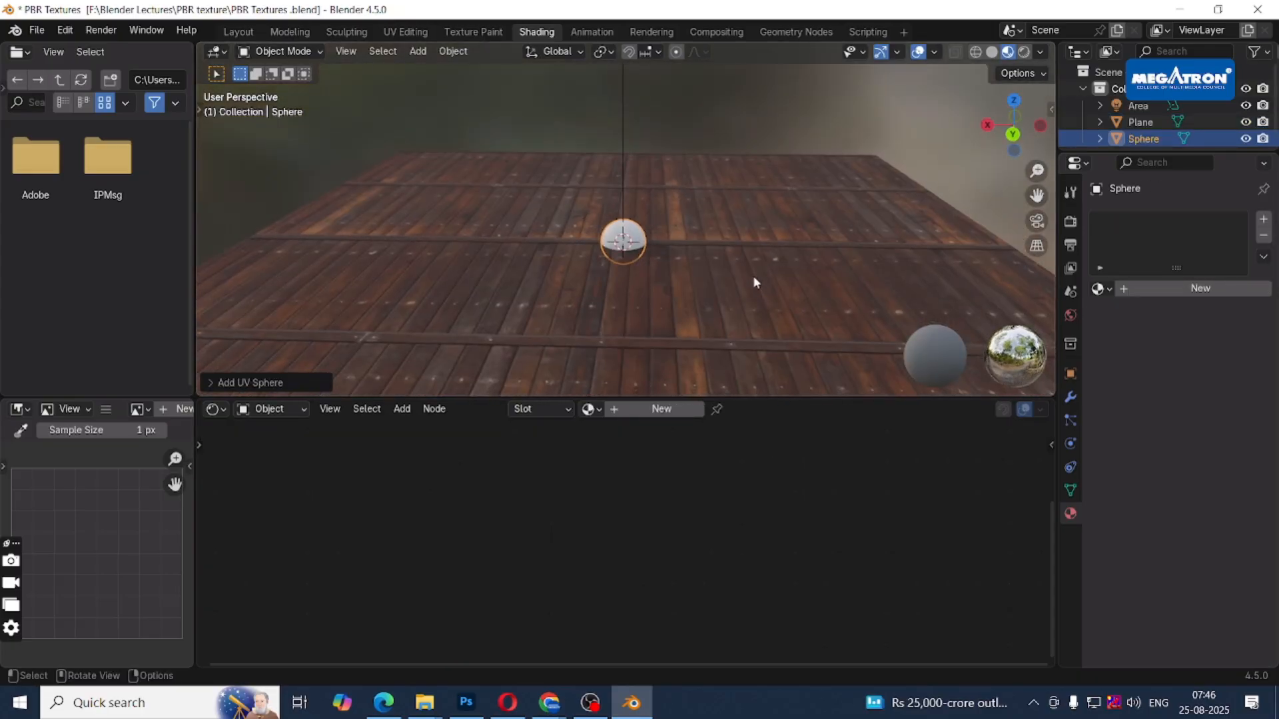
pyautogui.press('g')
pyautogui.press('z')
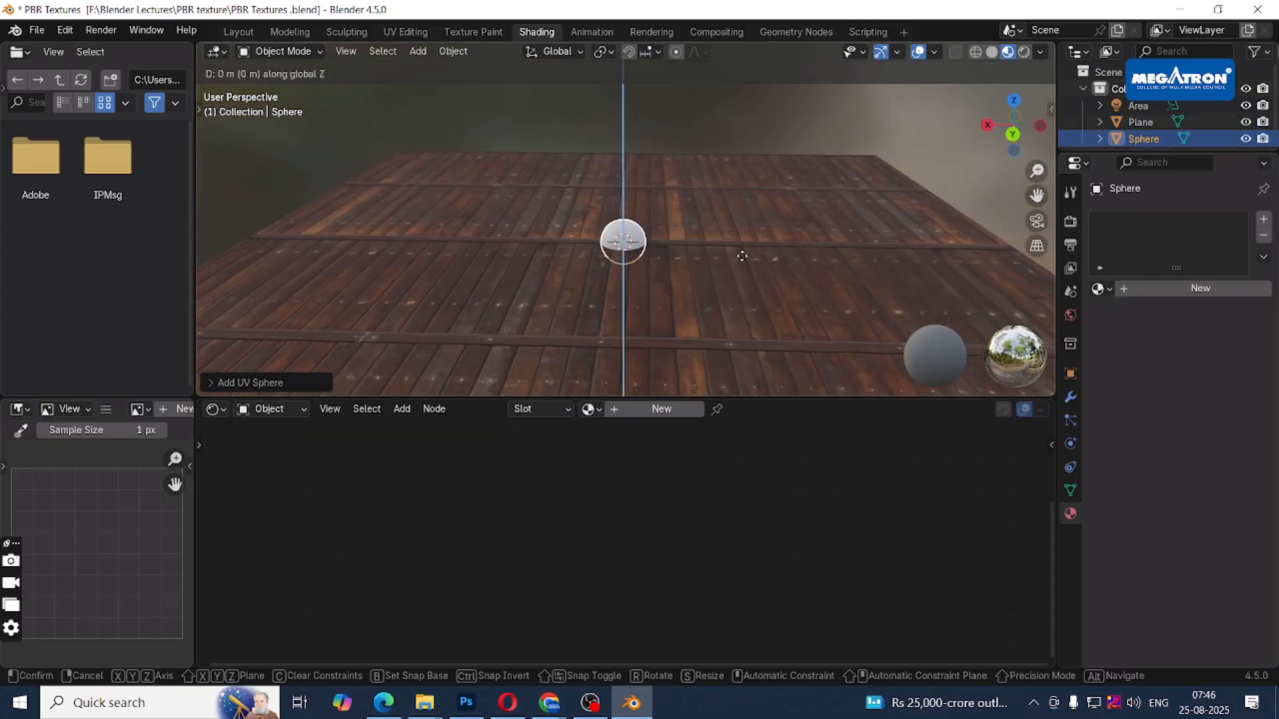
pyautogui.click(729, 240)
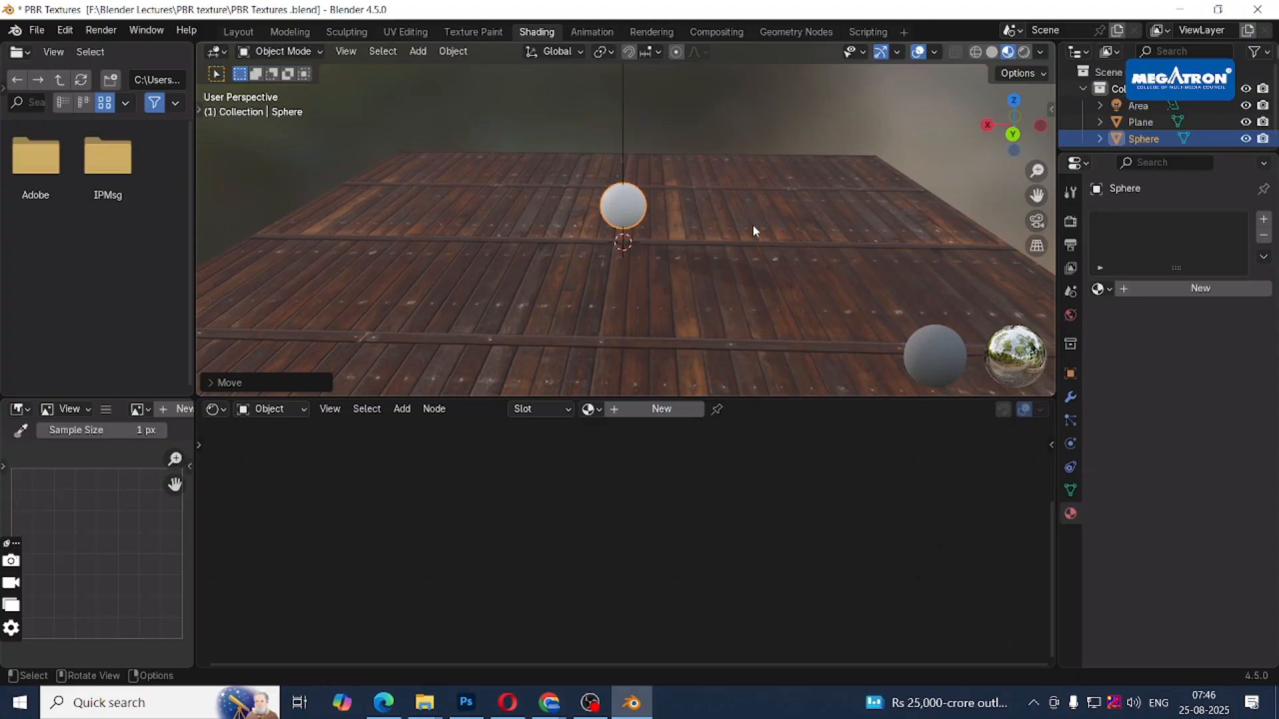
# Scale the sphere up uniformly to about three times its size and raise it along Z to rest on the plane.
pyautogui.press('s')
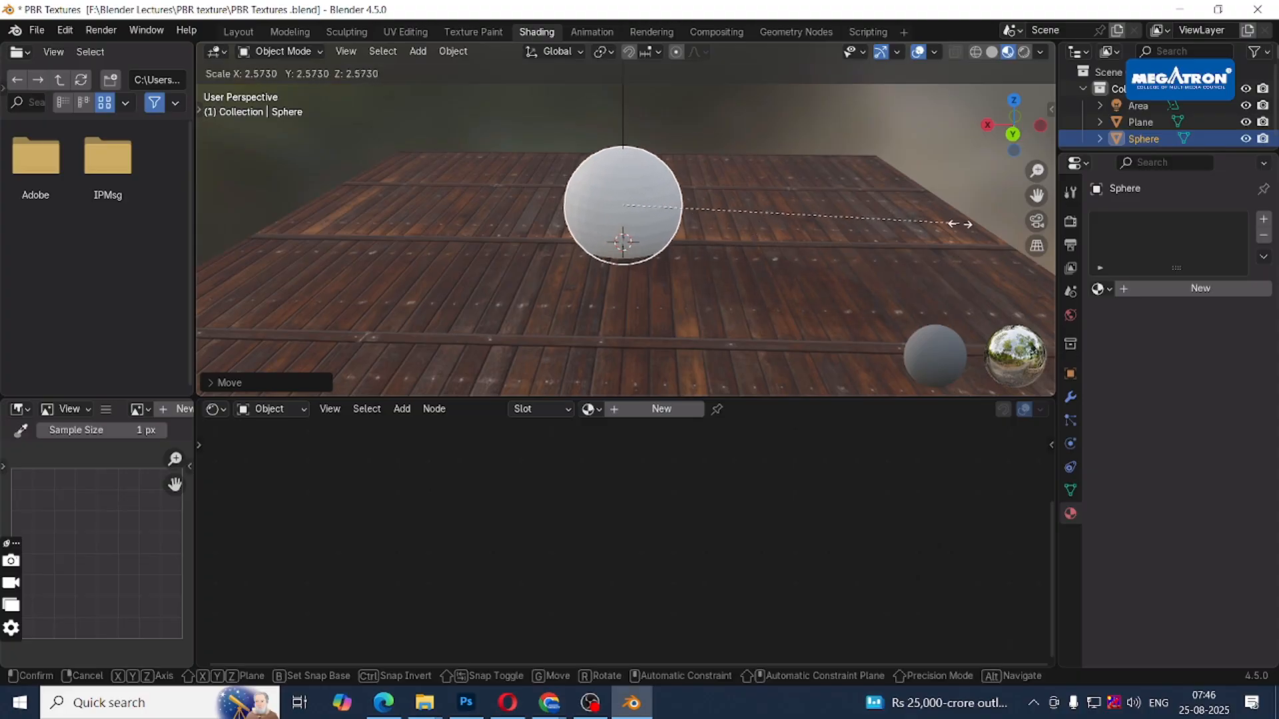
pyautogui.click(1043, 244)
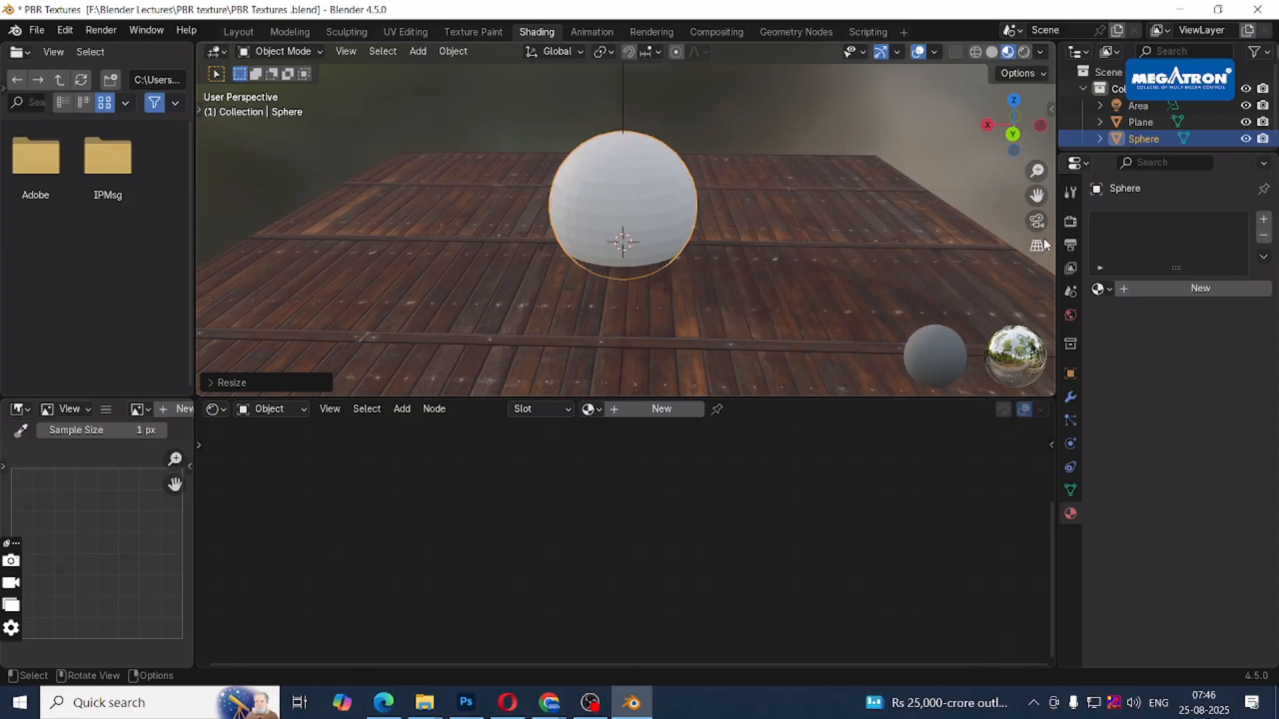
pyautogui.press('g')
pyautogui.press('z')
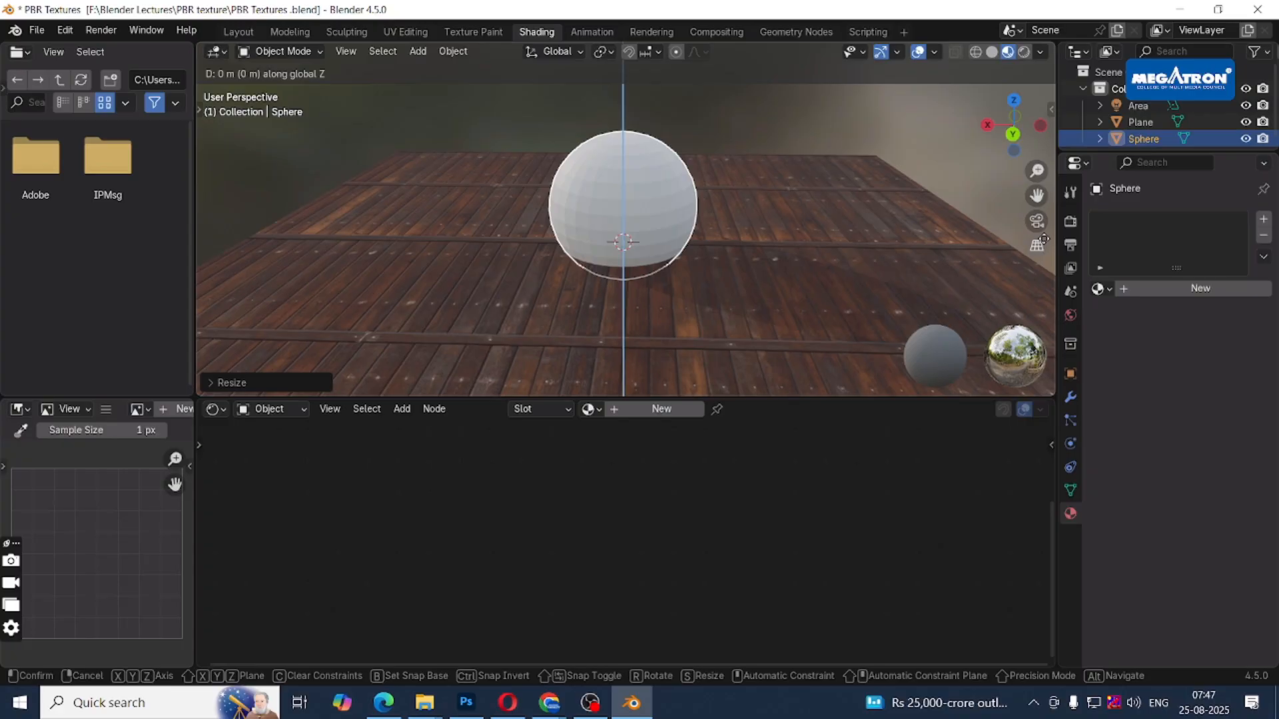
pyautogui.click(950, 172)
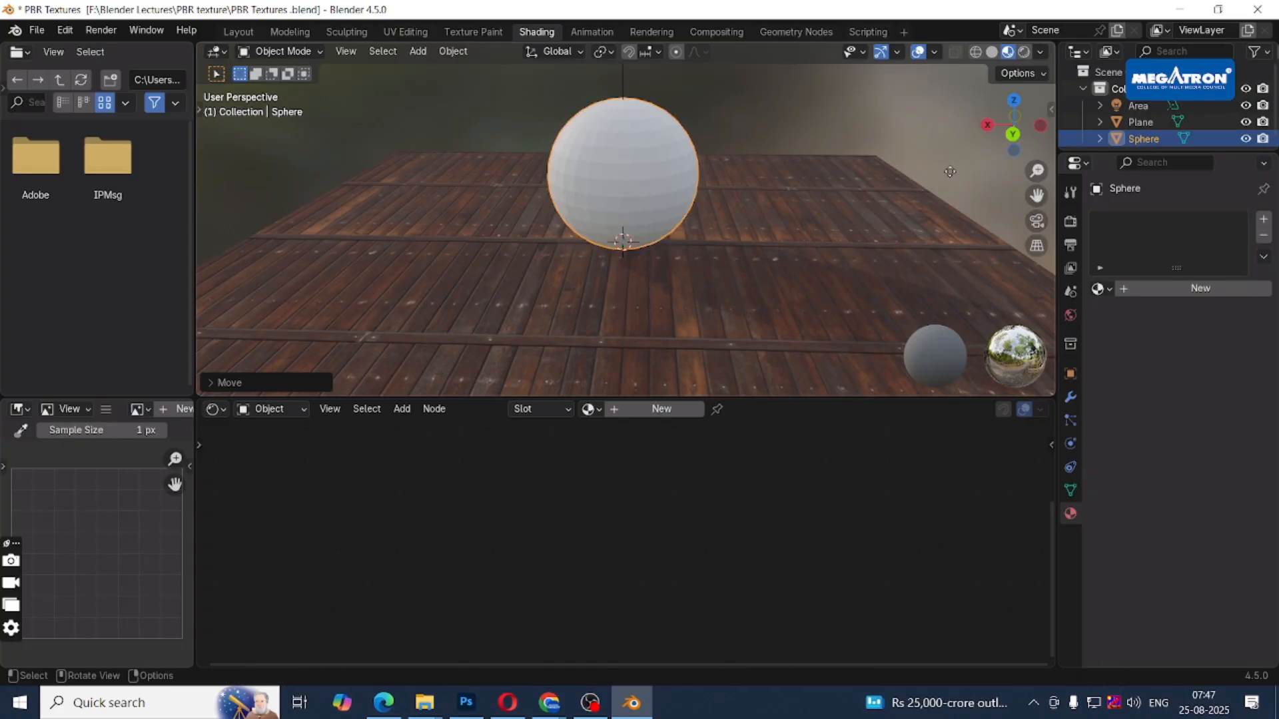
pyautogui.moveTo(761, 161); pyautogui.dragTo(891, 180, button='middle')
pyautogui.rightClick(582, 155)
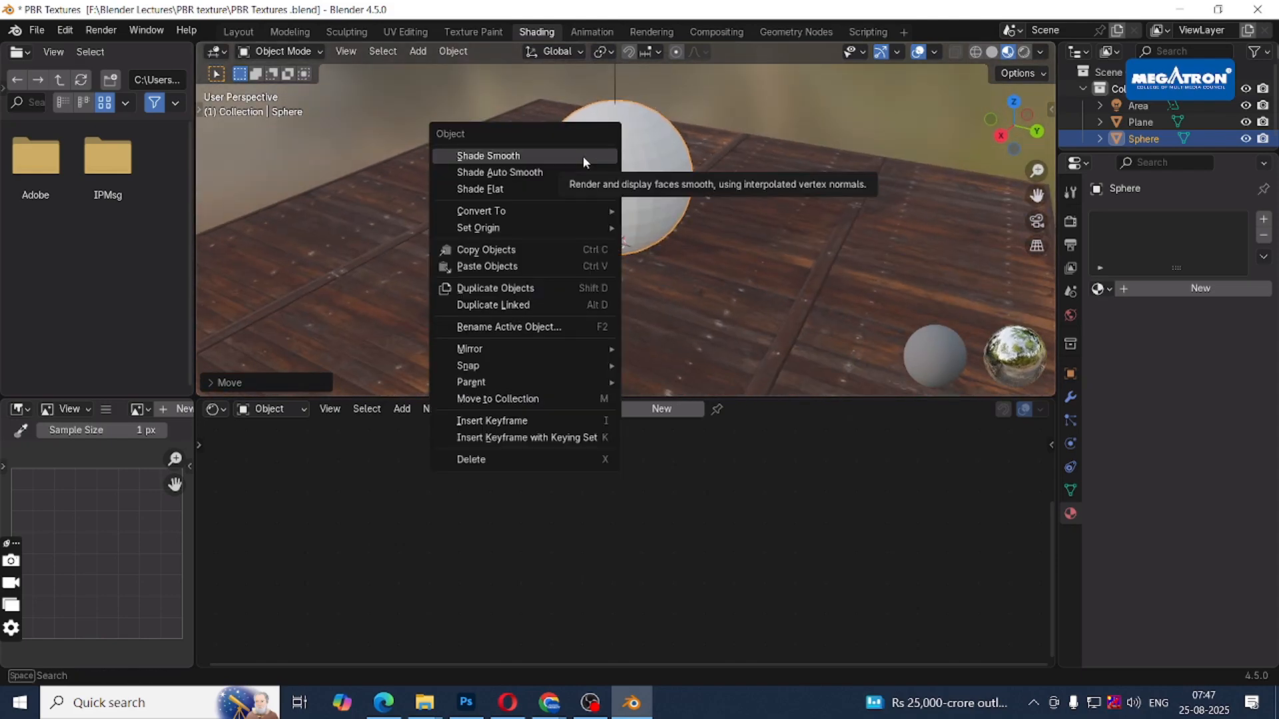
pyautogui.click(800, 103)
pyautogui.click(650, 183)
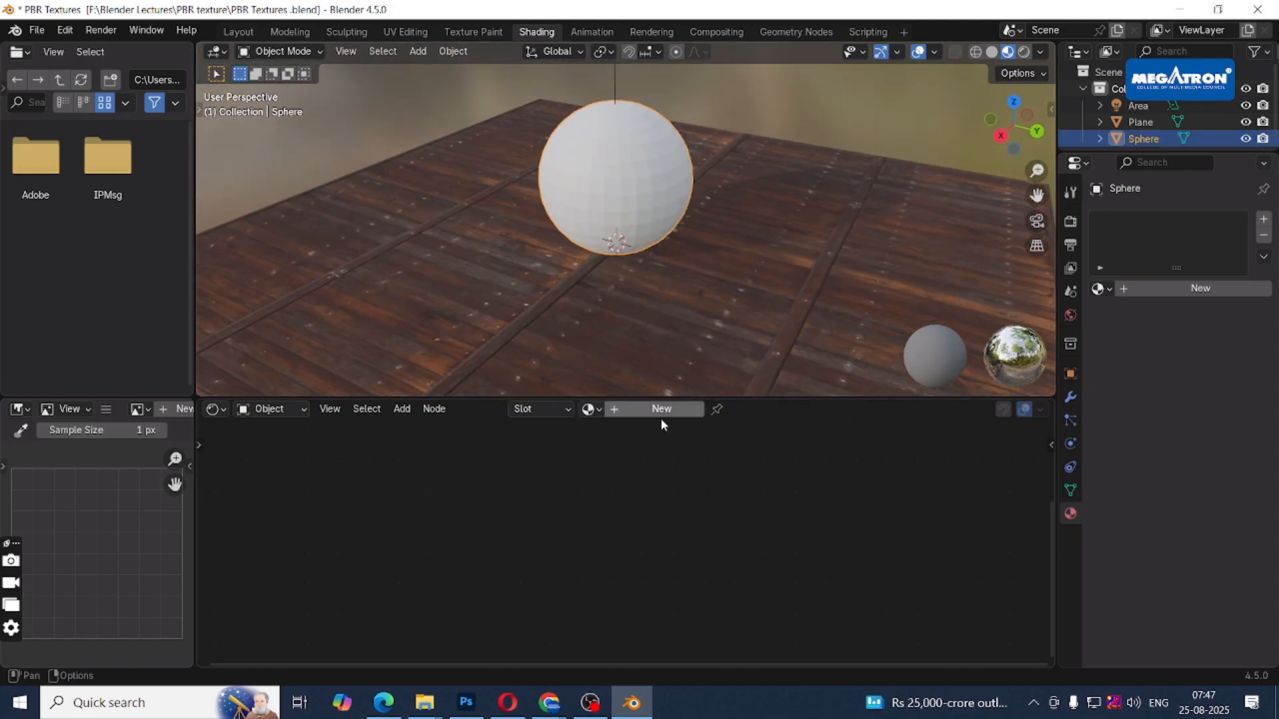
# Create a new material on the sphere and name it Rock.
pyautogui.click(661, 409)
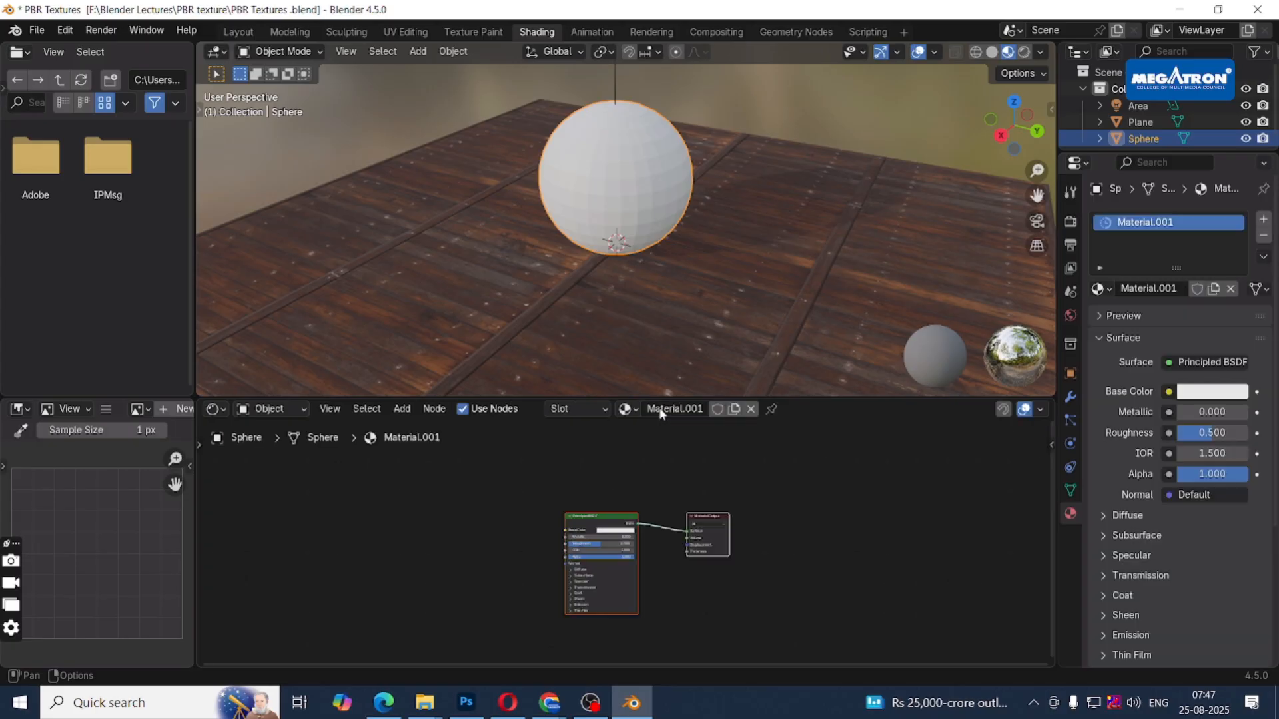
pyautogui.doubleClick(1174, 291)
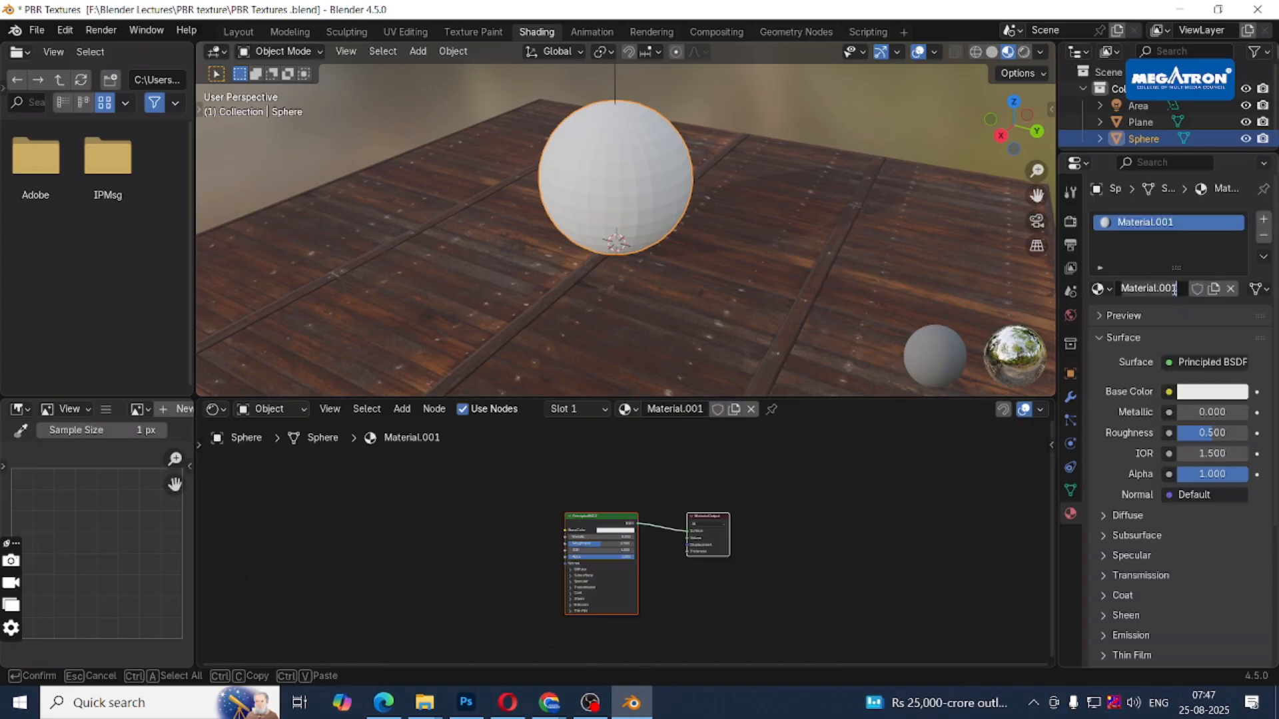
pyautogui.write('Rop')
pyautogui.press('BackSpace')
pyautogui.write('ck')
pyautogui.press('Return')
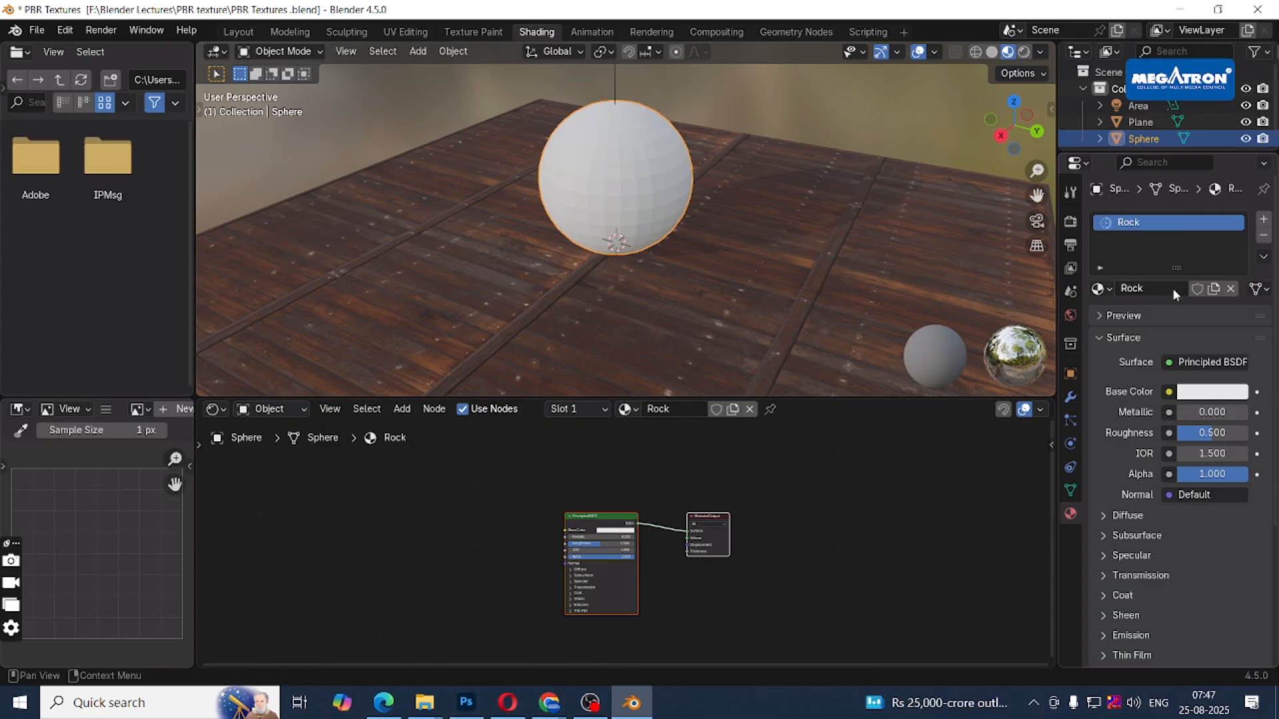
# Run Principled Texture Setup on the Rock material's Principled BSDF with the four Aerial Rocks 04 diffuse, displacement, normal and roughness maps.
pyautogui.scroll(5, 601, 586)
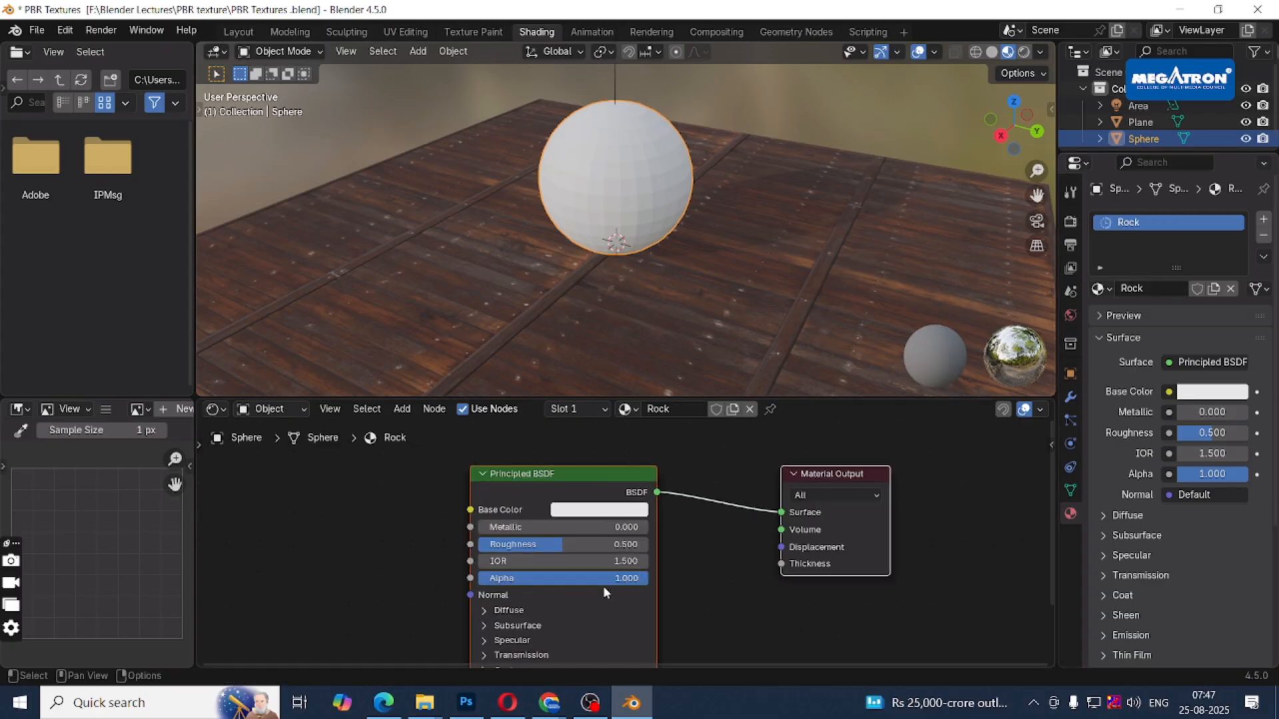
pyautogui.moveTo(679, 568); pyautogui.dragTo(726, 573, button='middle')
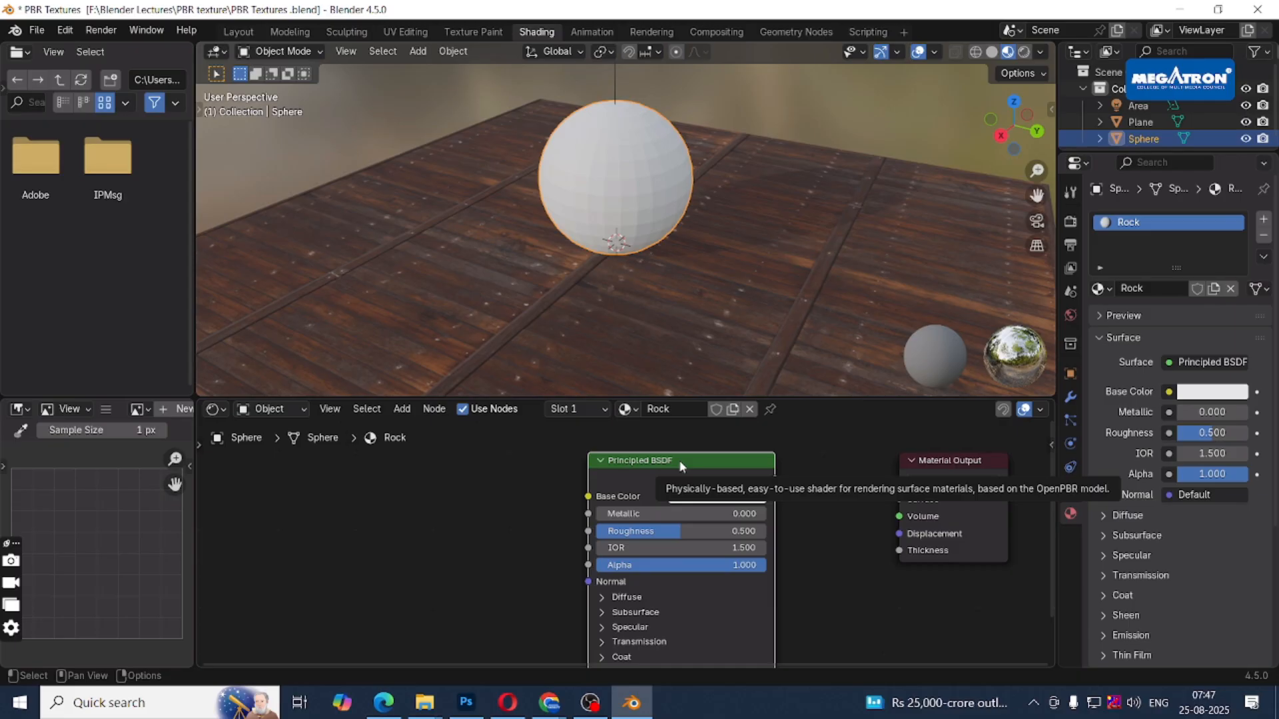
pyautogui.press('shift')
pyautogui.hotkey('ctrl', 'shift', 't')
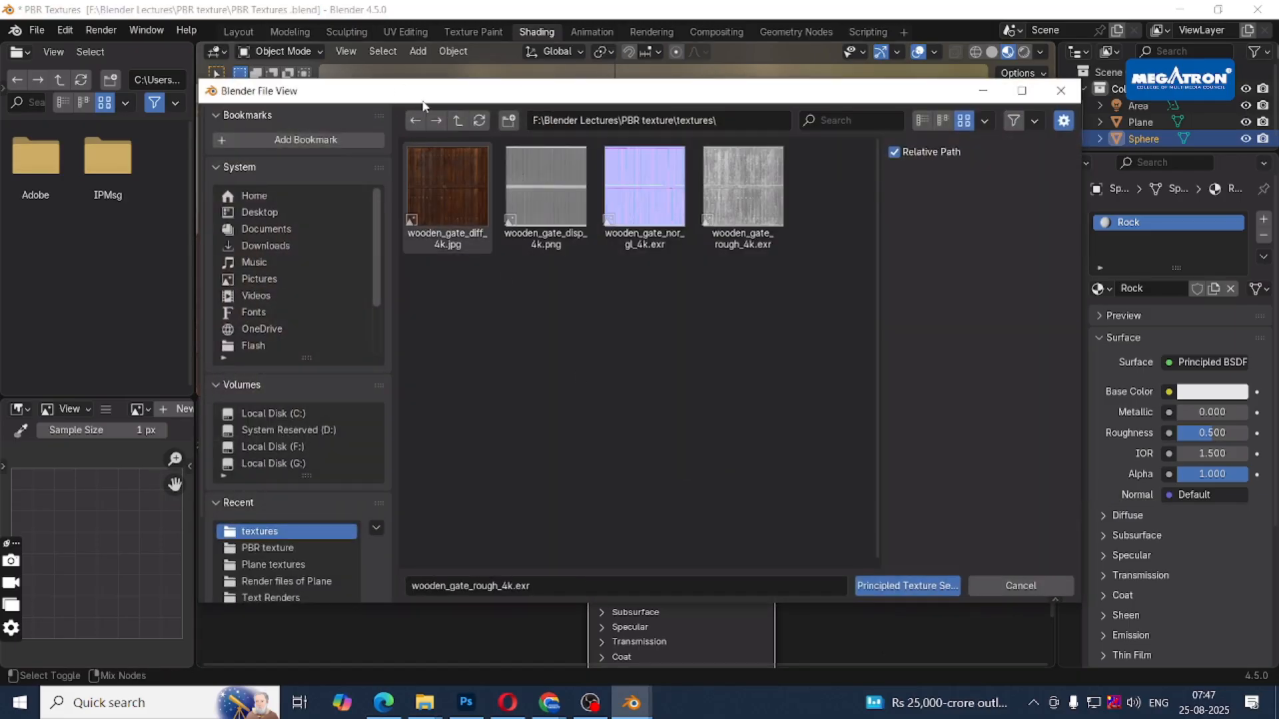
pyautogui.click(449, 126)
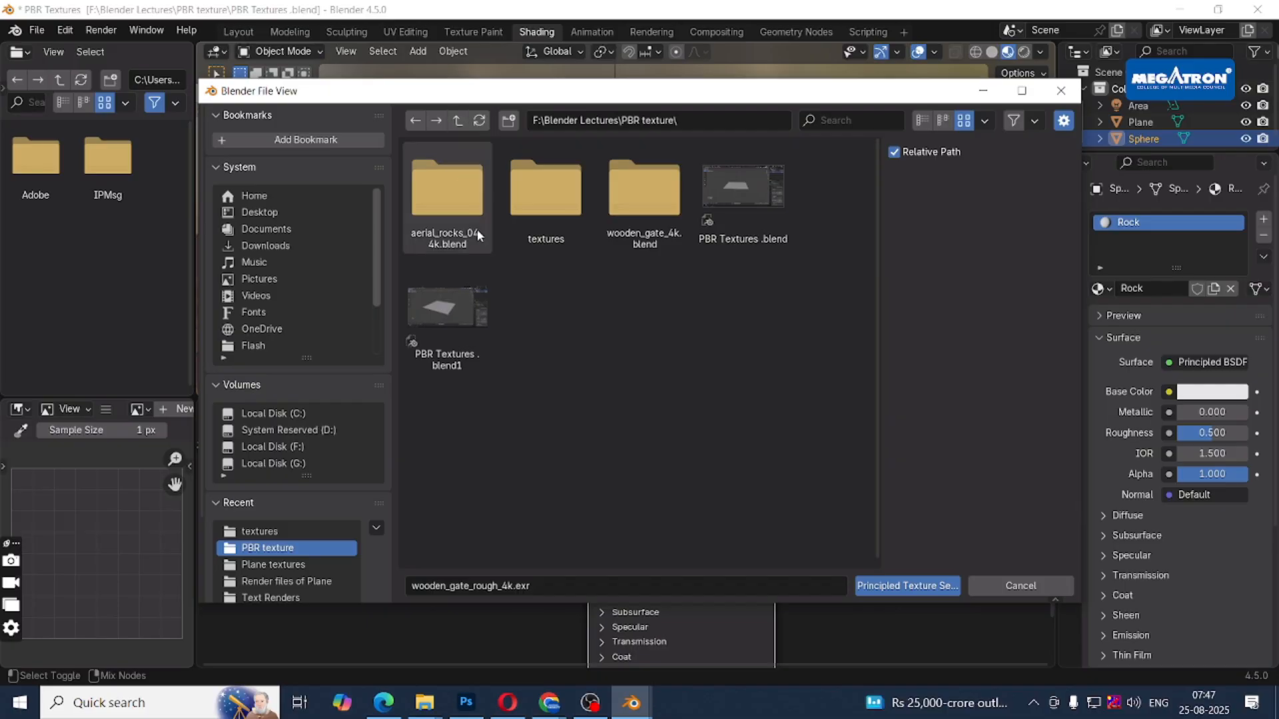
pyautogui.doubleClick(440, 213)
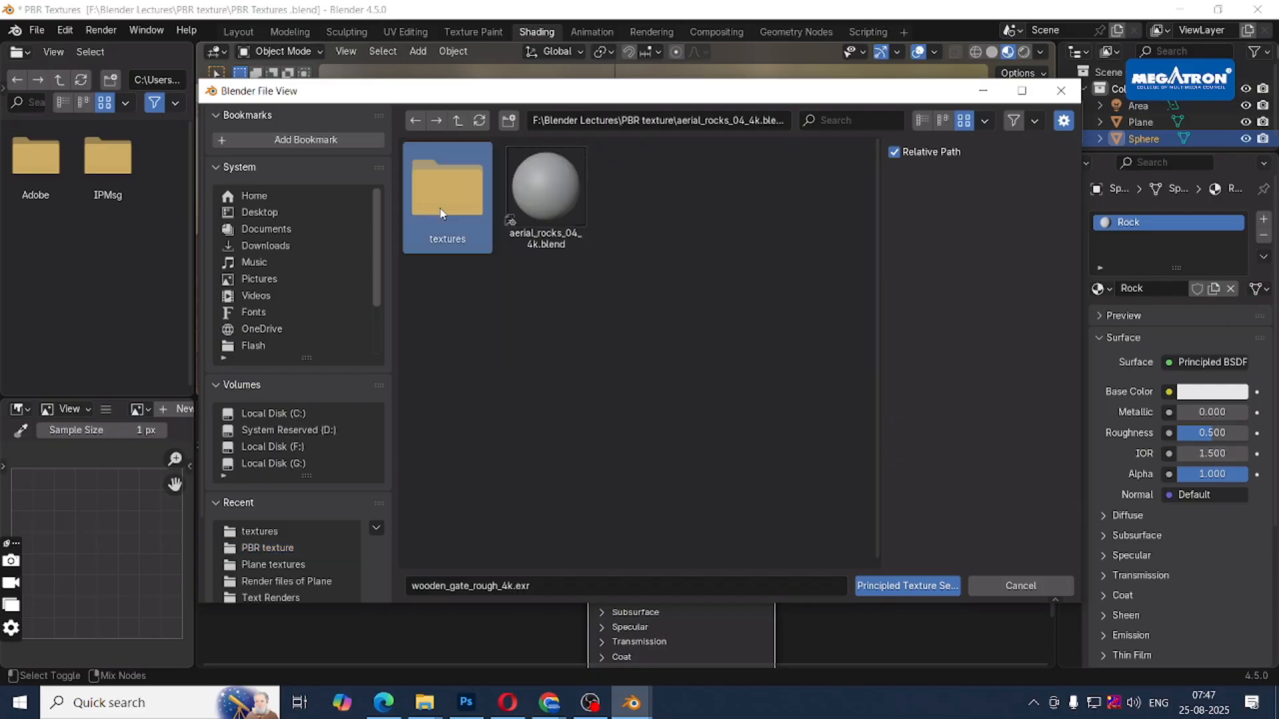
pyautogui.doubleClick(441, 213)
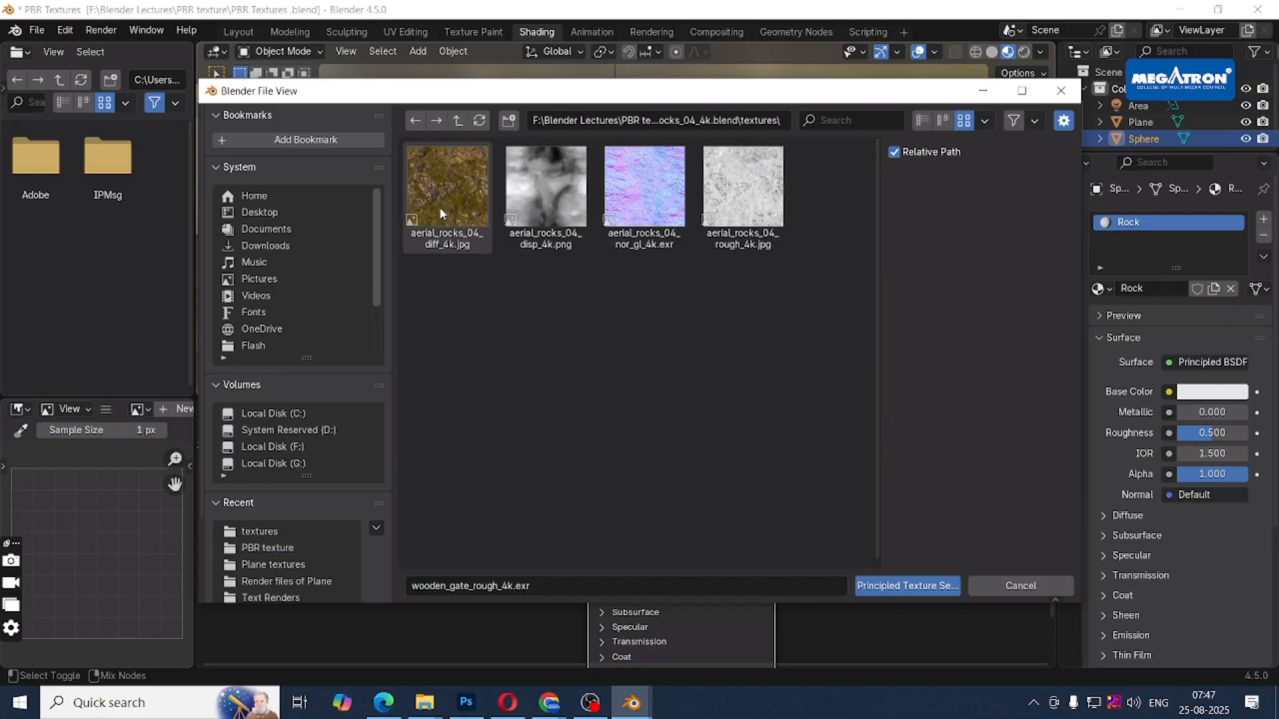
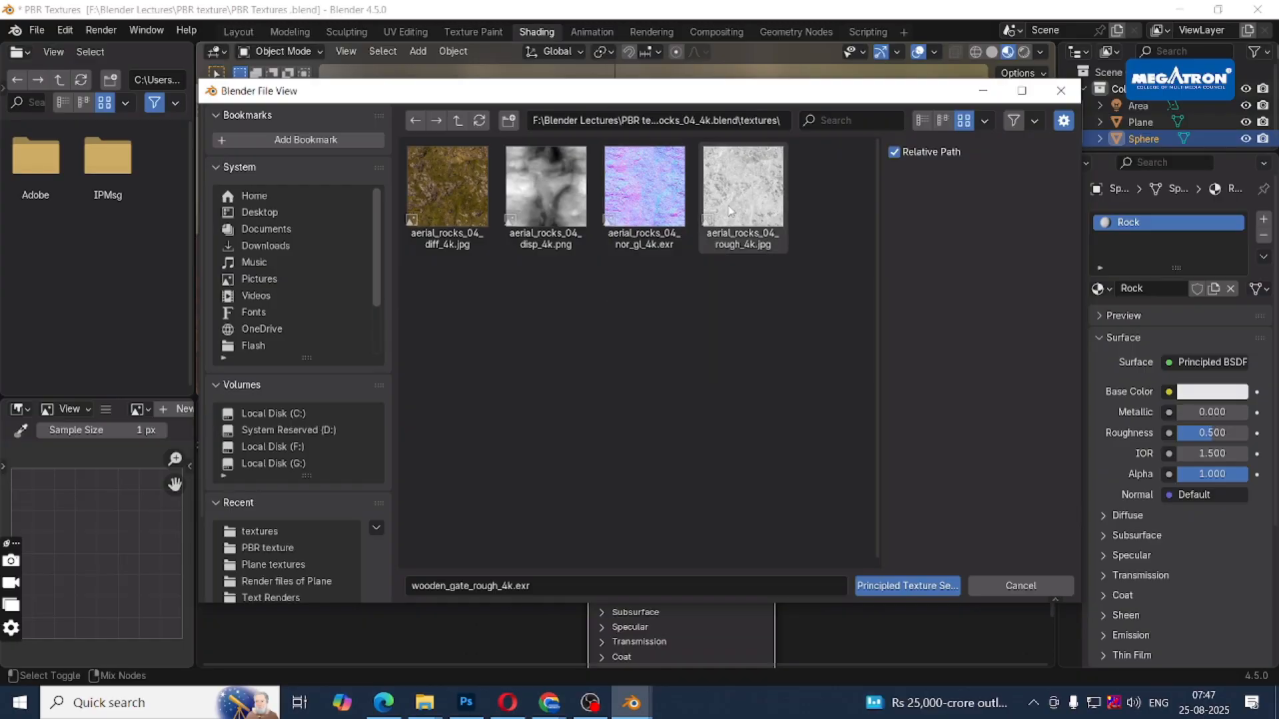
pyautogui.moveTo(434, 287); pyautogui.dragTo(753, 174)
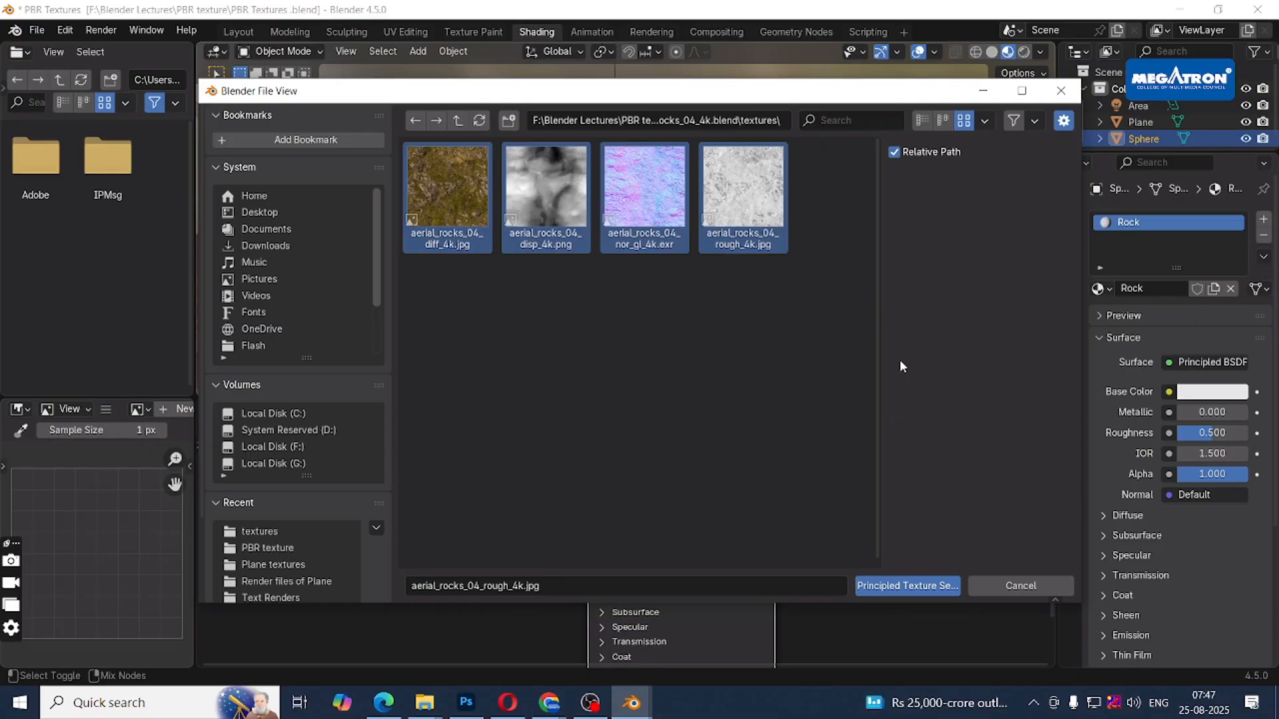
pyautogui.click(916, 588)
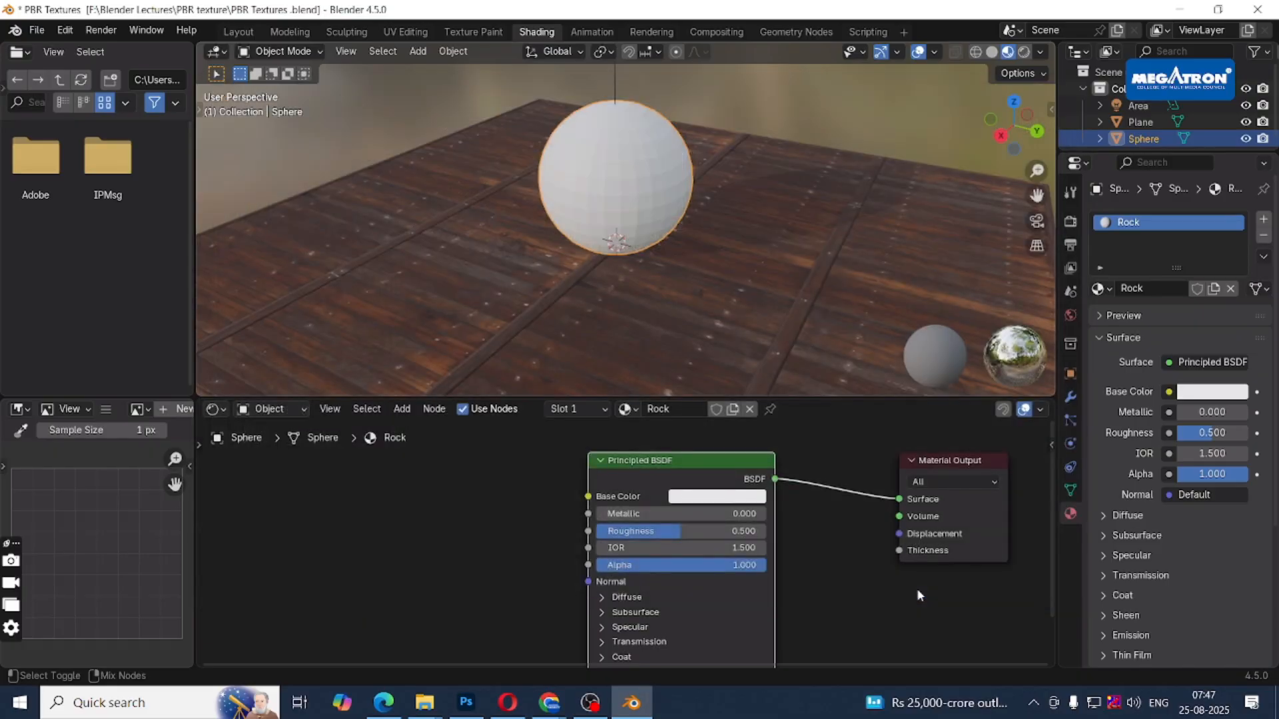
# Switch the viewport to Rendered shading and frame the rock-textured sphere up close.
pyautogui.scroll(3, 570, 106)
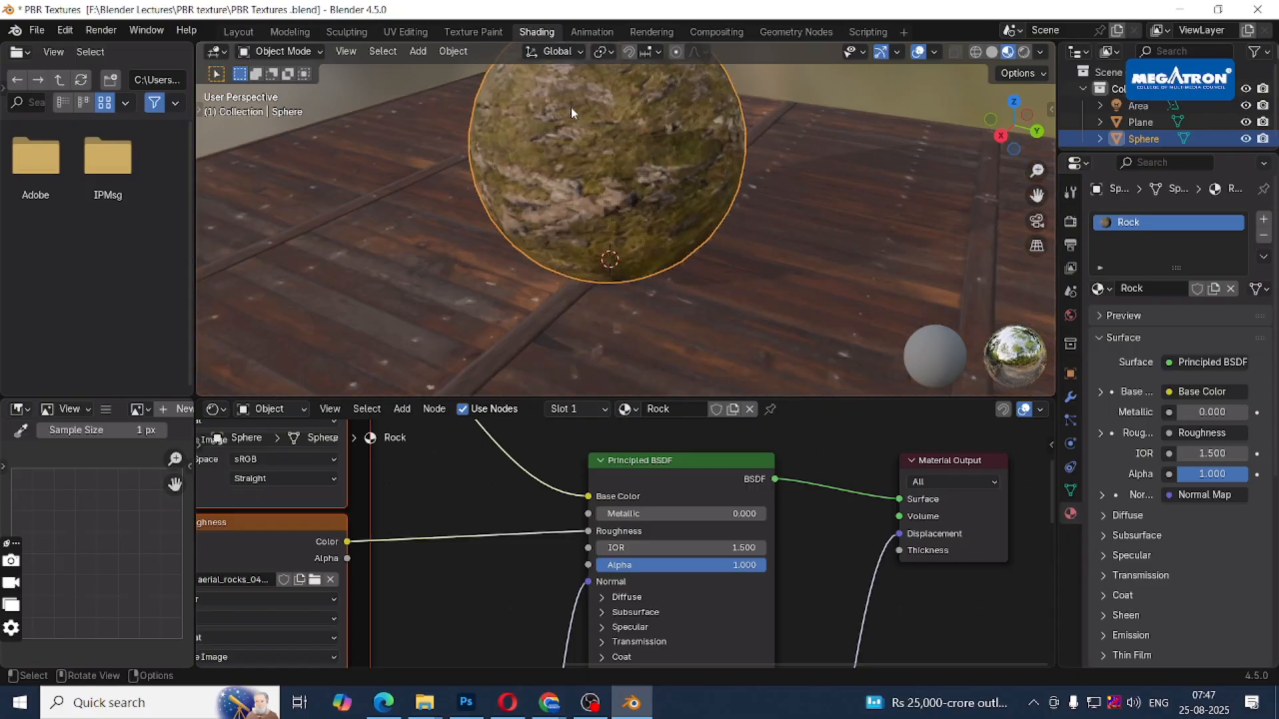
pyautogui.scroll(4, 570, 107)
pyautogui.moveTo(578, 119); pyautogui.dragTo(694, 86, button='middle')
pyautogui.scroll(-3, 694, 113)
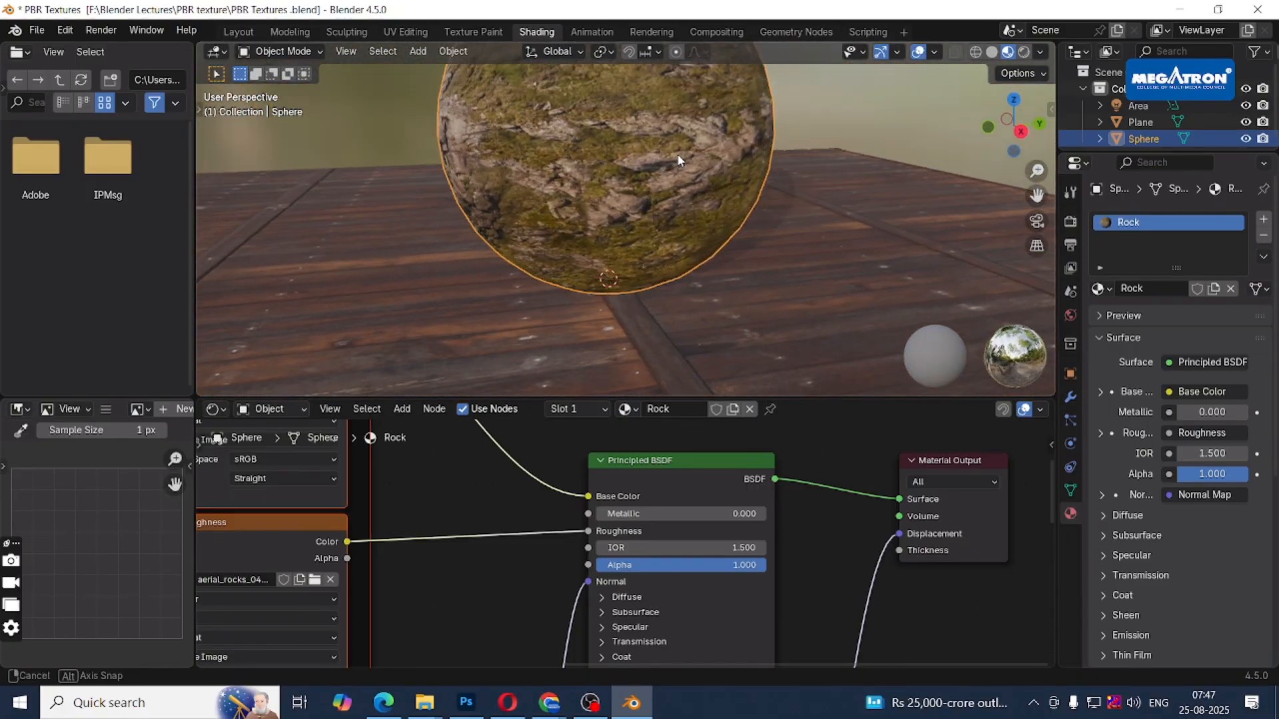
pyautogui.press('z')
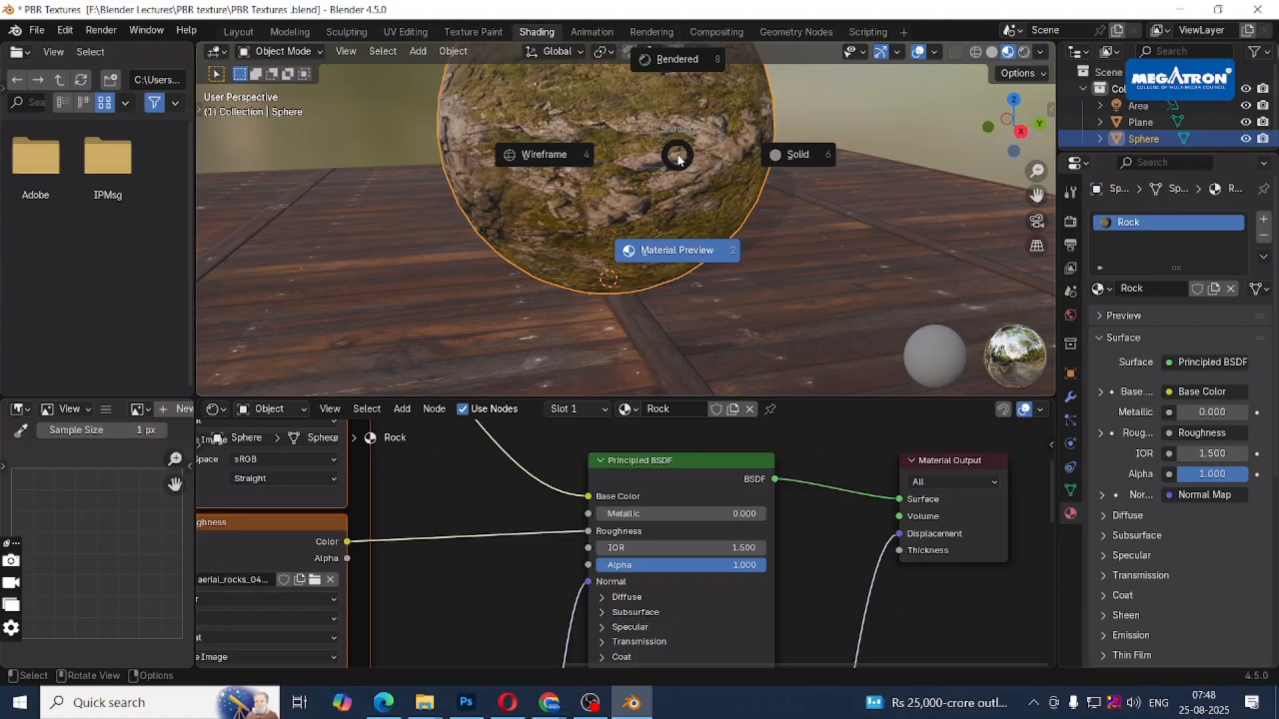
pyautogui.press('8')
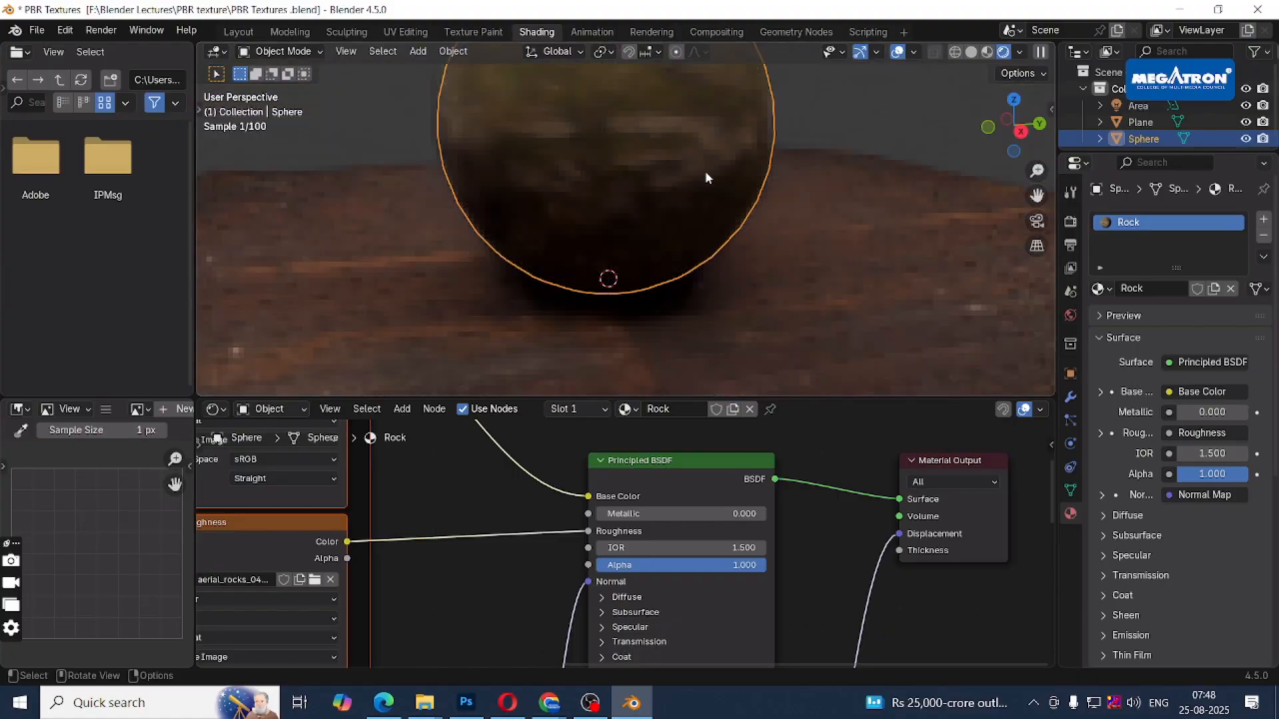
pyautogui.scroll(-2, 705, 170)
pyautogui.moveTo(704, 171); pyautogui.dragTo(590, 179, button='middle')
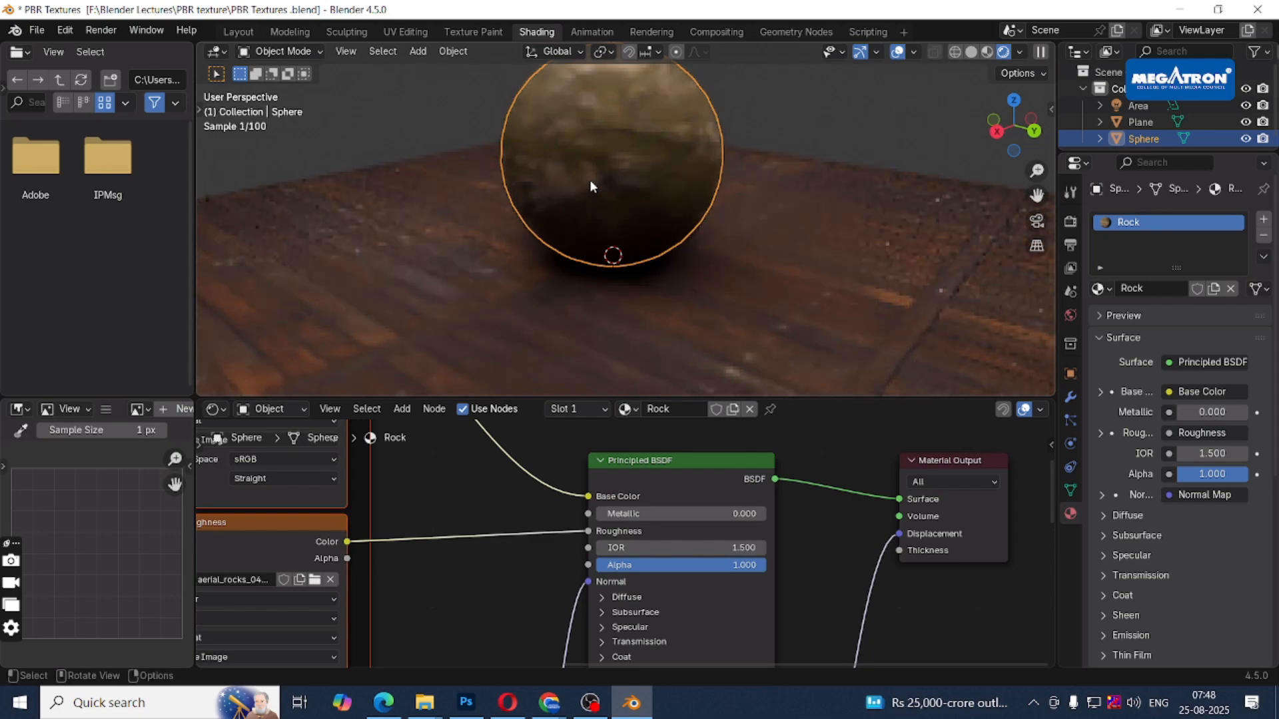
pyautogui.press('KP_Decimal')
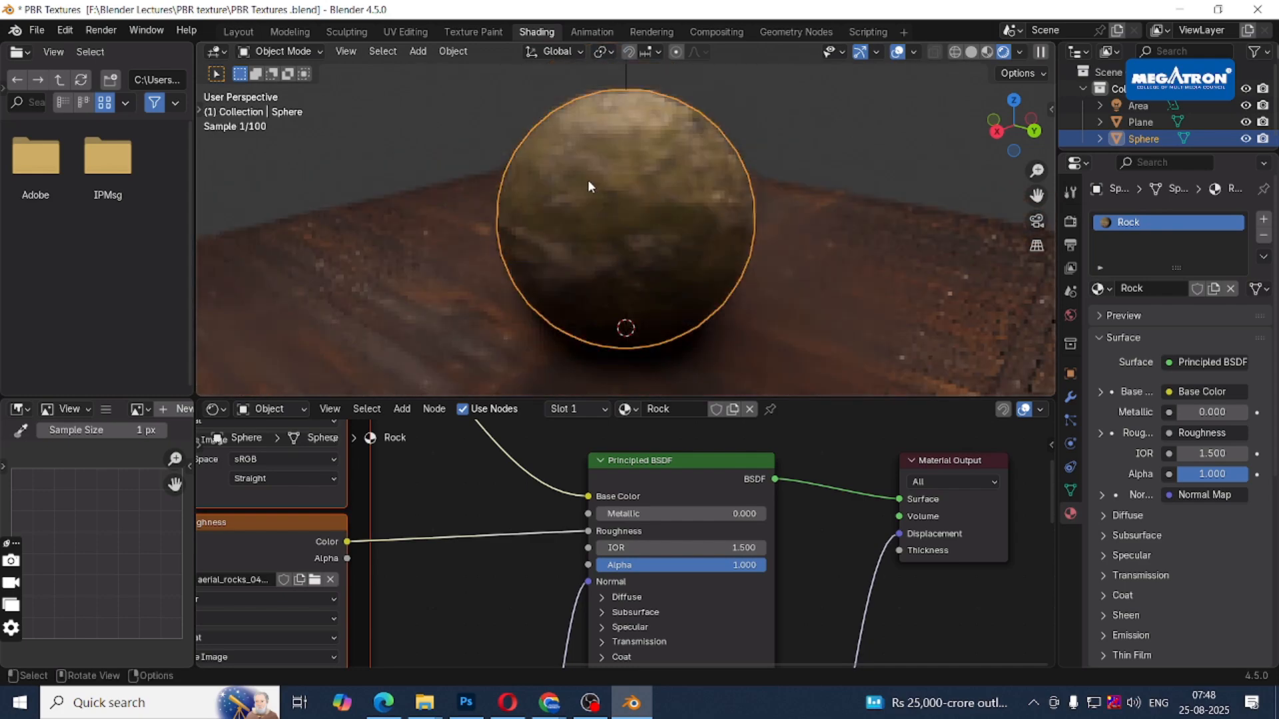
pyautogui.scroll(2, 676, 220)
pyautogui.scroll(1, 675, 219)
pyautogui.moveTo(675, 219); pyautogui.dragTo(647, 213, button='middle')
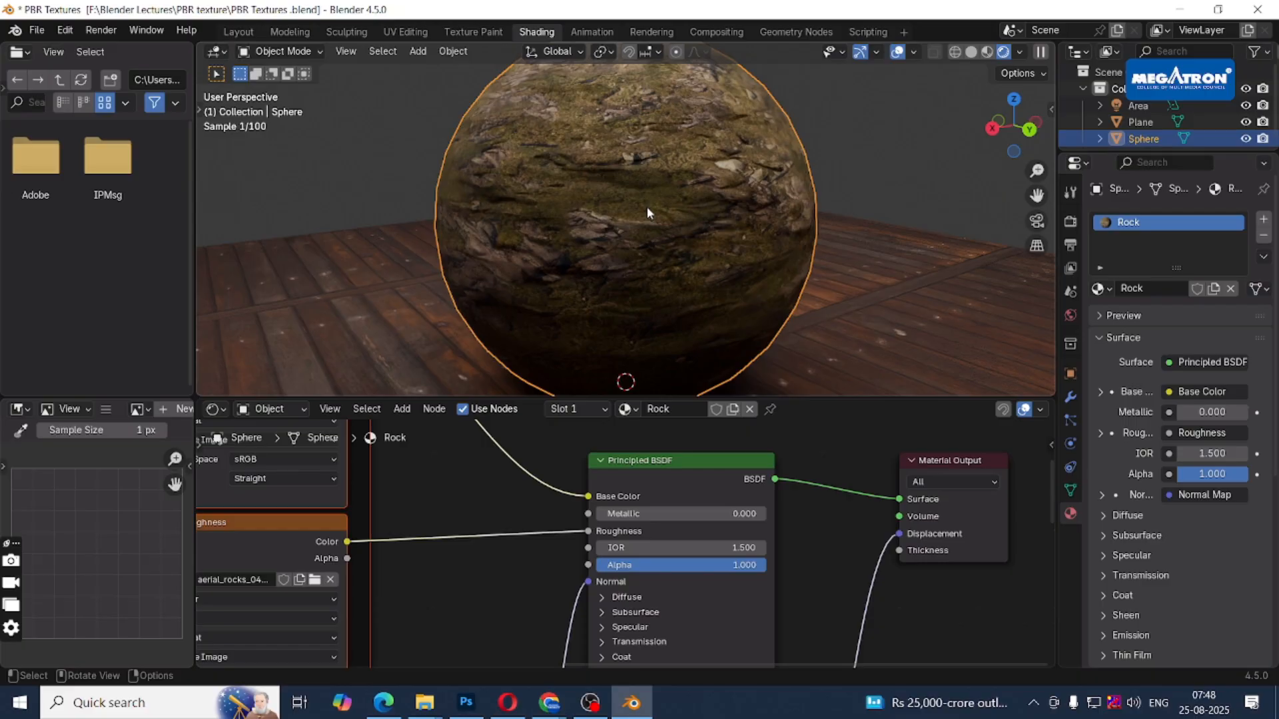
# Set the Scale of the Rock material's Displacement node to 1.
pyautogui.scroll(-3, 872, 533)
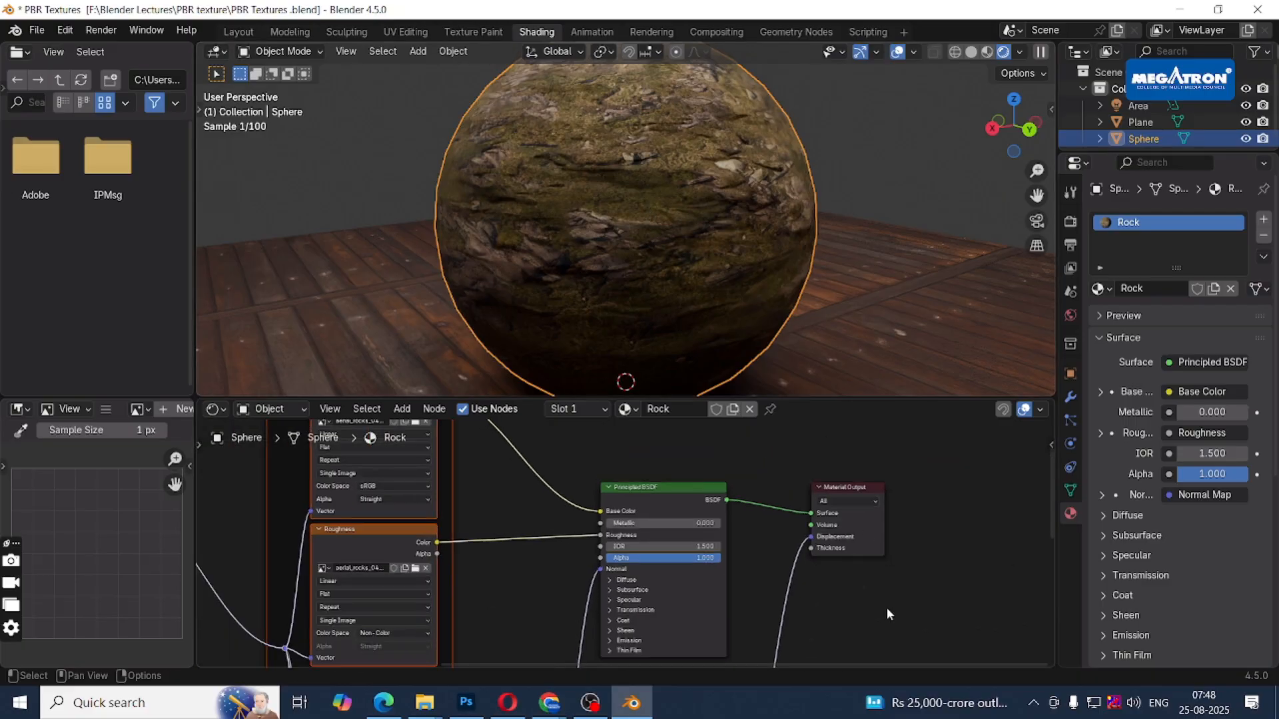
pyautogui.moveTo(661, 168); pyautogui.dragTo(710, 141, button='middle')
pyautogui.moveTo(875, 599); pyautogui.dragTo(829, 478, button='middle')
pyautogui.scroll(4, 760, 599)
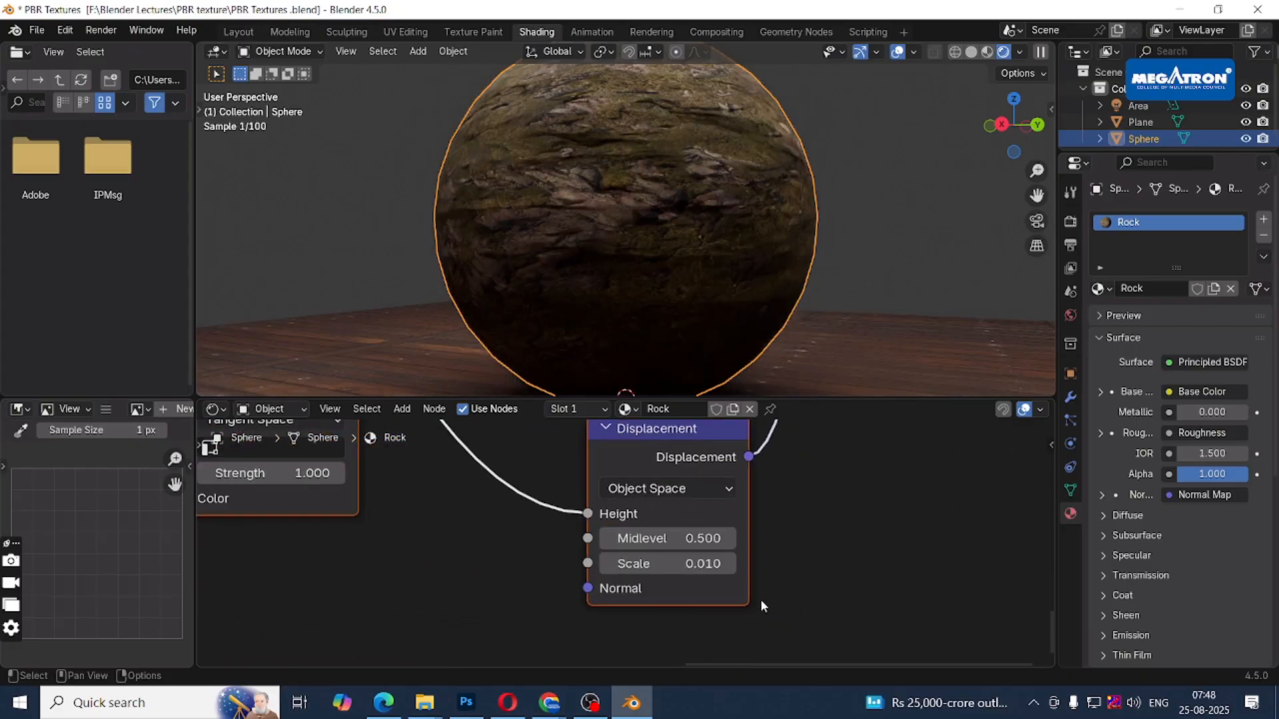
pyautogui.click(680, 565)
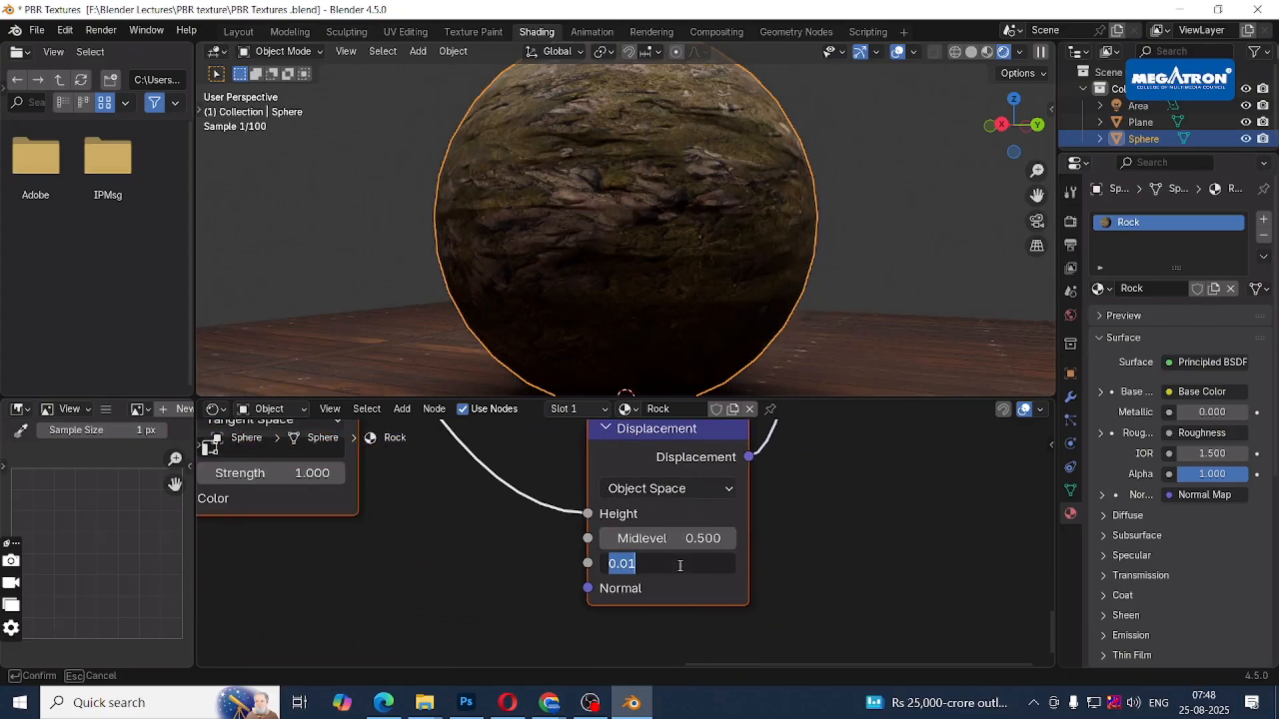
pyautogui.write('1')
pyautogui.press('Return')
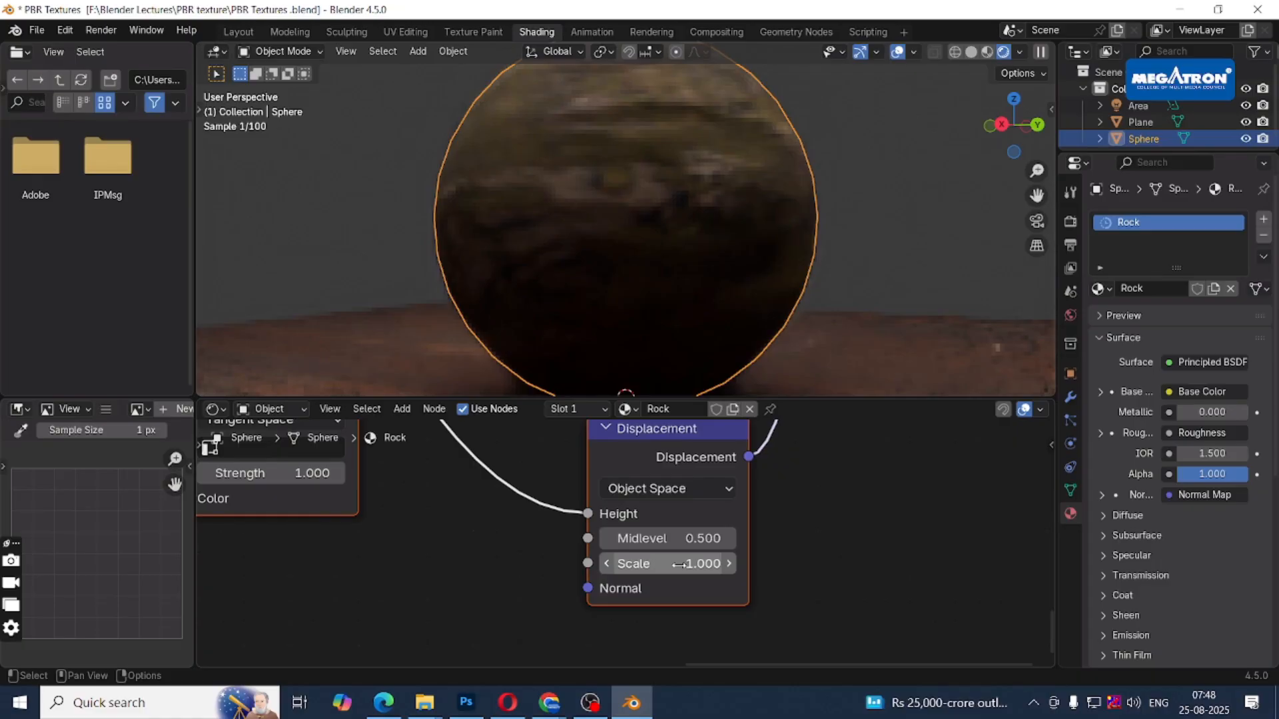
# Set both the Scale and the Midlevel of the Rock material's Displacement node to 2.
pyautogui.moveTo(685, 582); pyautogui.dragTo(679, 605, button='middle')
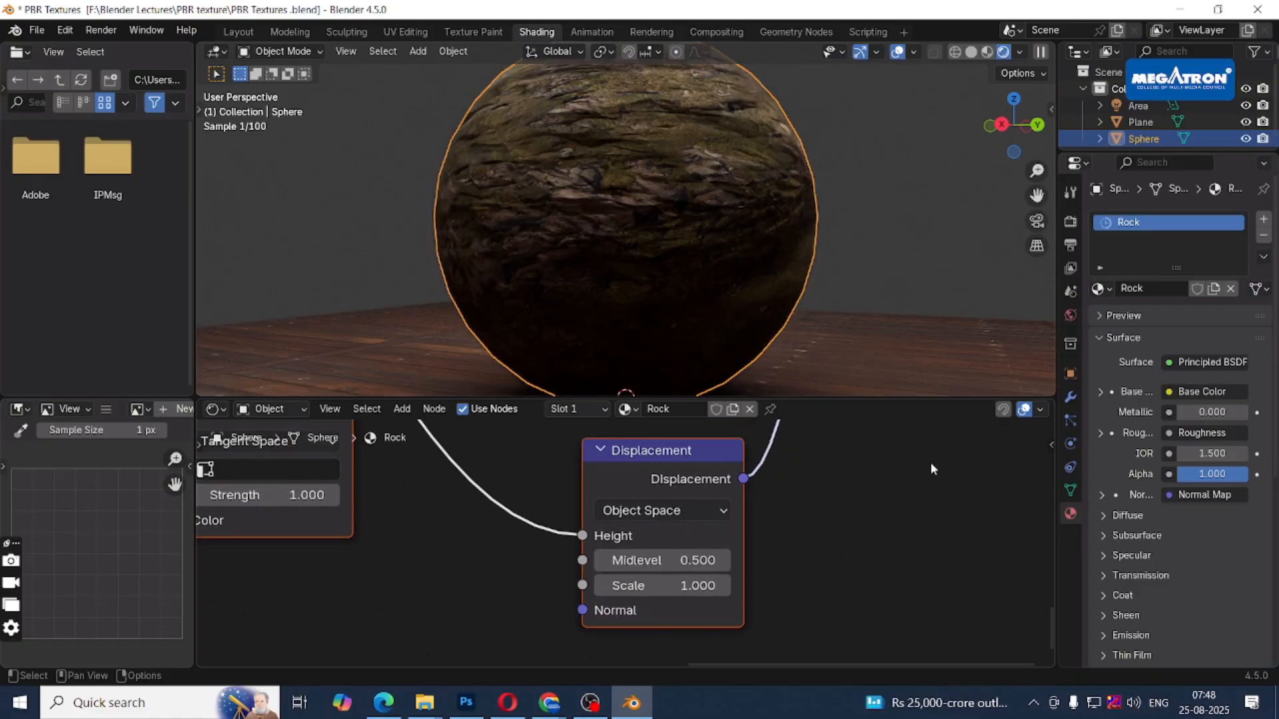
pyautogui.click(684, 589)
pyautogui.write('2')
pyautogui.press('Return')
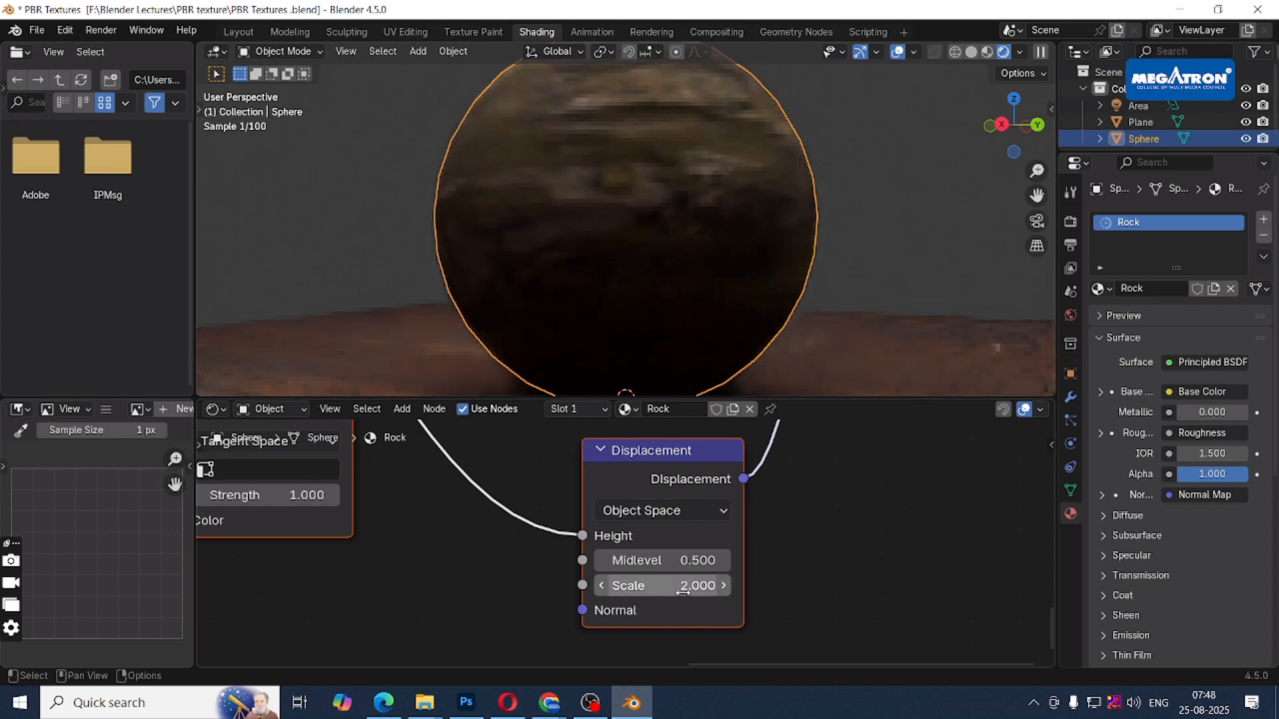
pyautogui.click(682, 566)
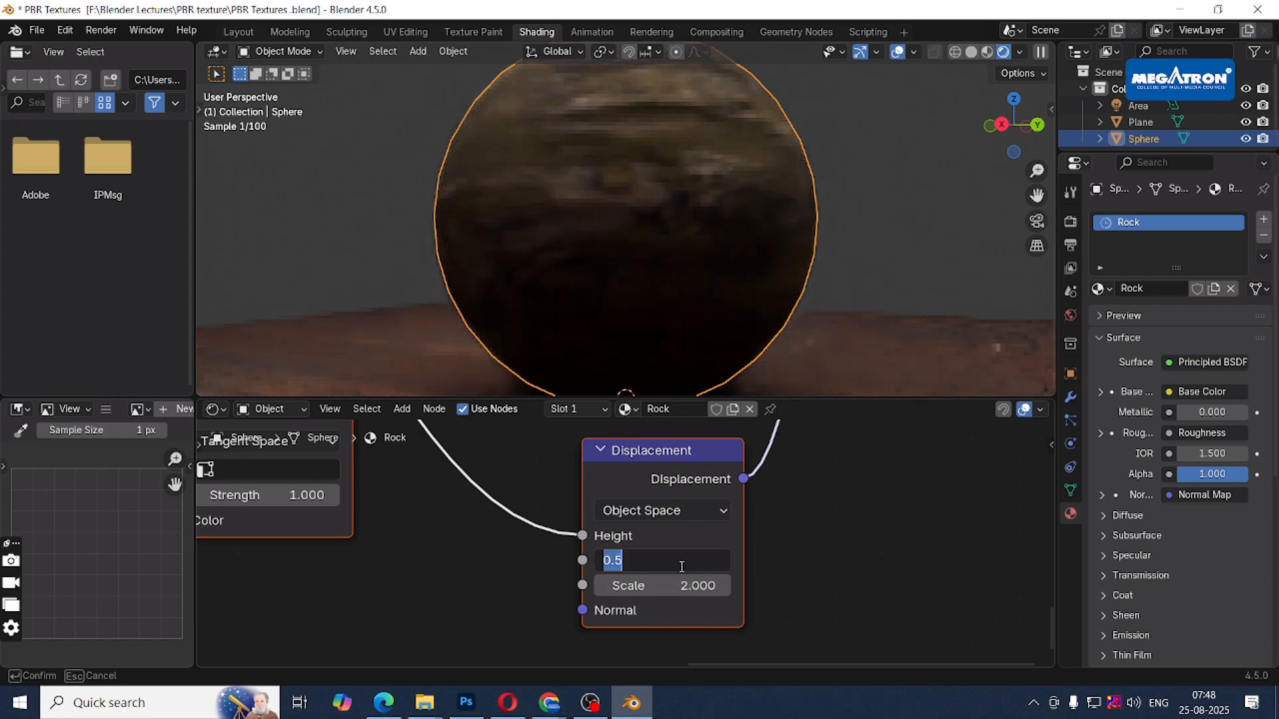
pyautogui.write('2')
pyautogui.press('Return')
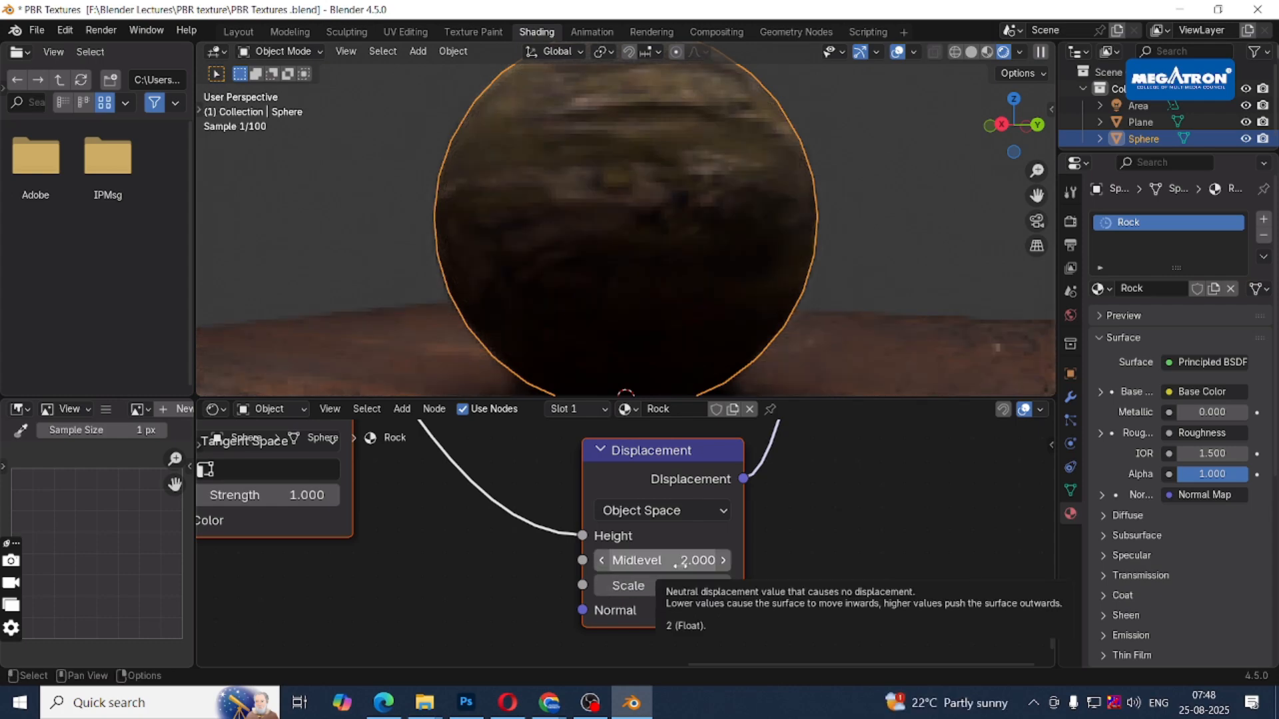
# Apply Shade Smooth to the sphere and inspect its rock surface from several sides.
pyautogui.moveTo(621, 251)
pyautogui.mouseDown(button='middle')
pyautogui.moveTo(626, 300)
pyautogui.moveTo(542, 309)
pyautogui.mouseUp(button='middle')
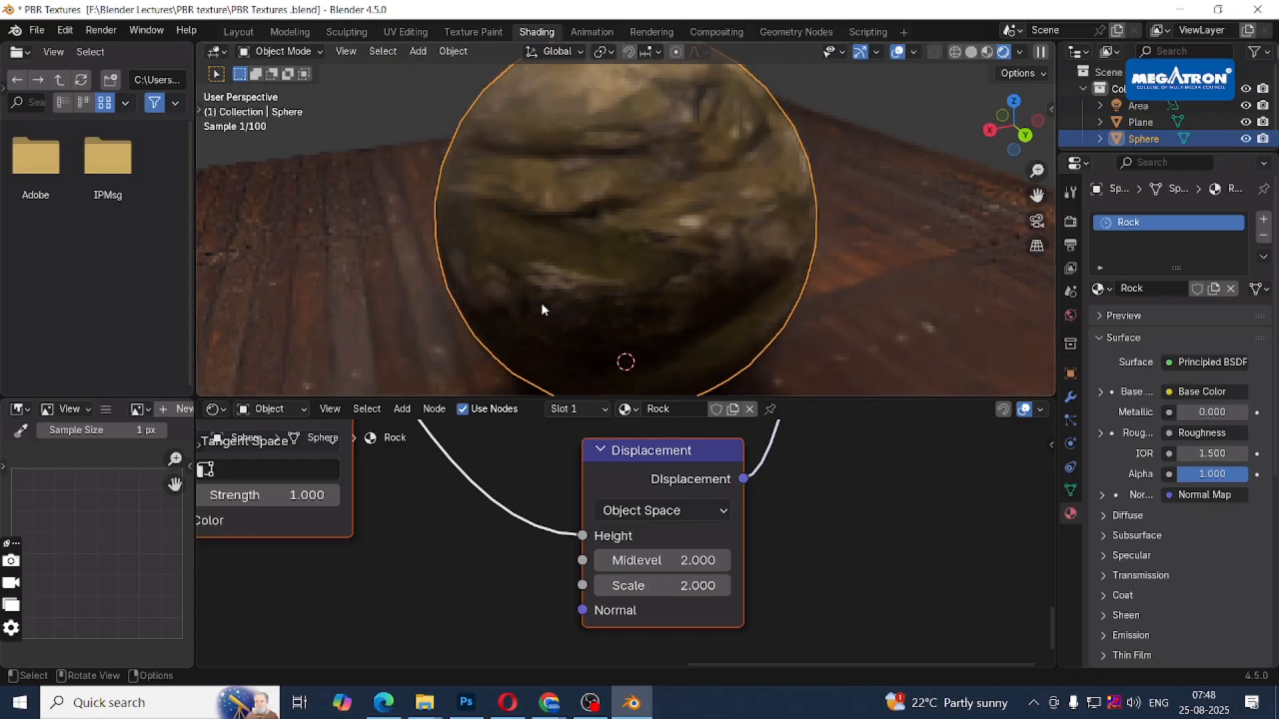
pyautogui.rightClick(748, 273)
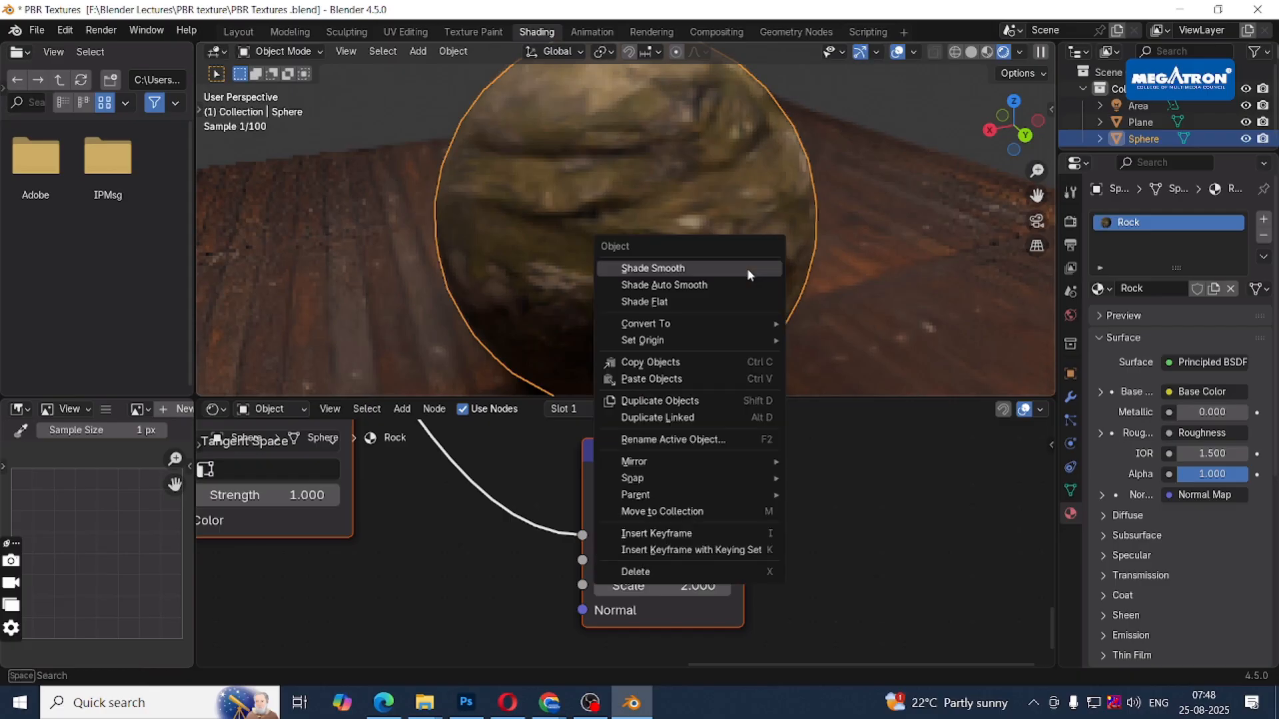
pyautogui.click(748, 273)
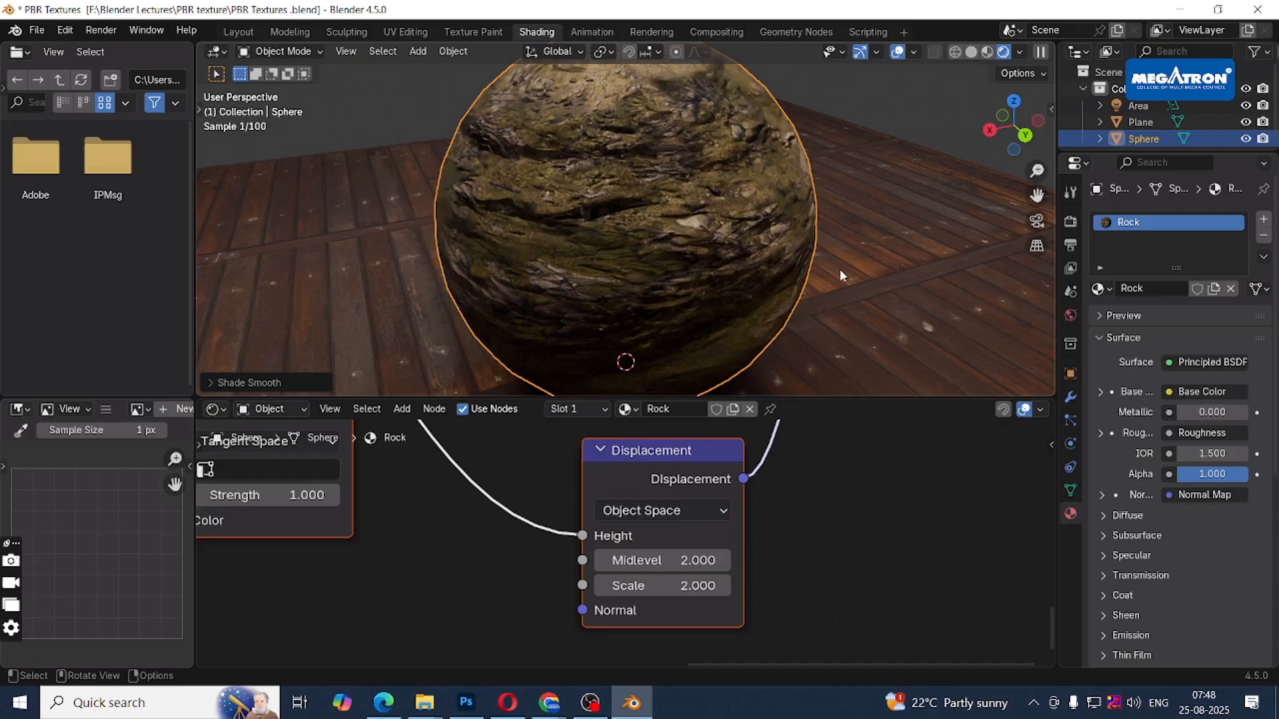
pyautogui.moveTo(839, 269); pyautogui.dragTo(822, 225, button='middle')
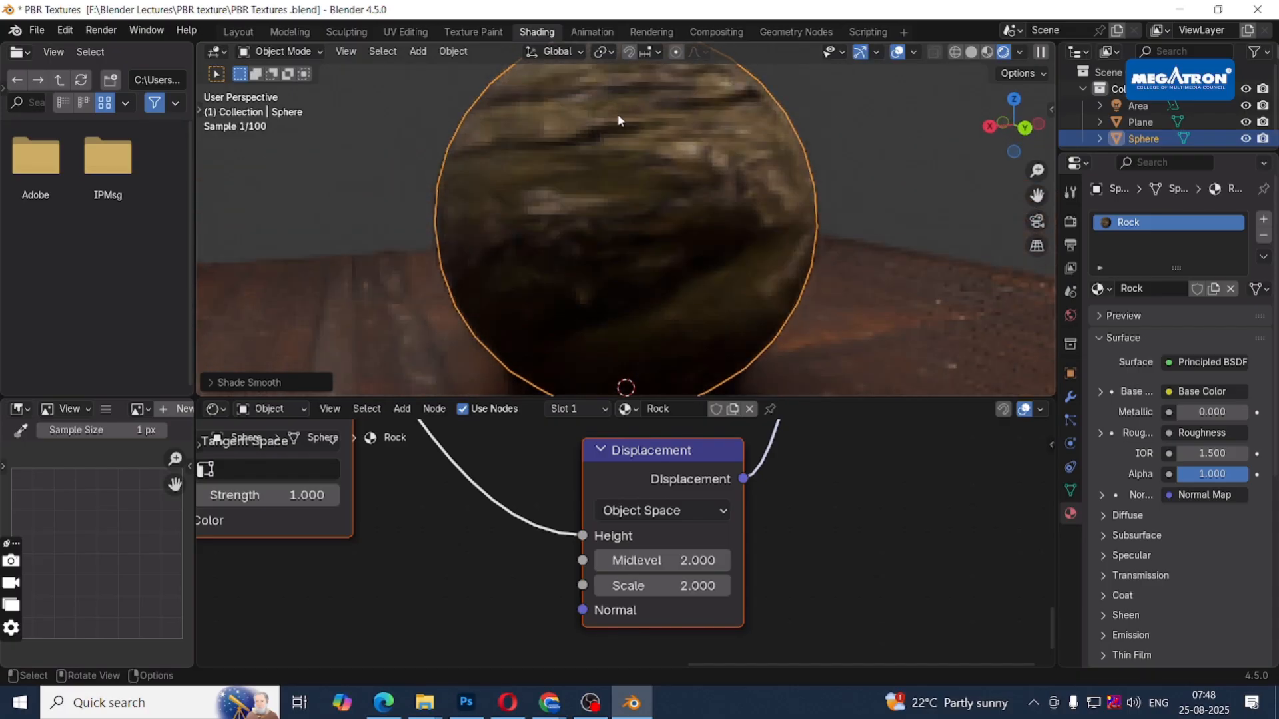
pyautogui.moveTo(618, 120); pyautogui.dragTo(679, 148, button='middle')
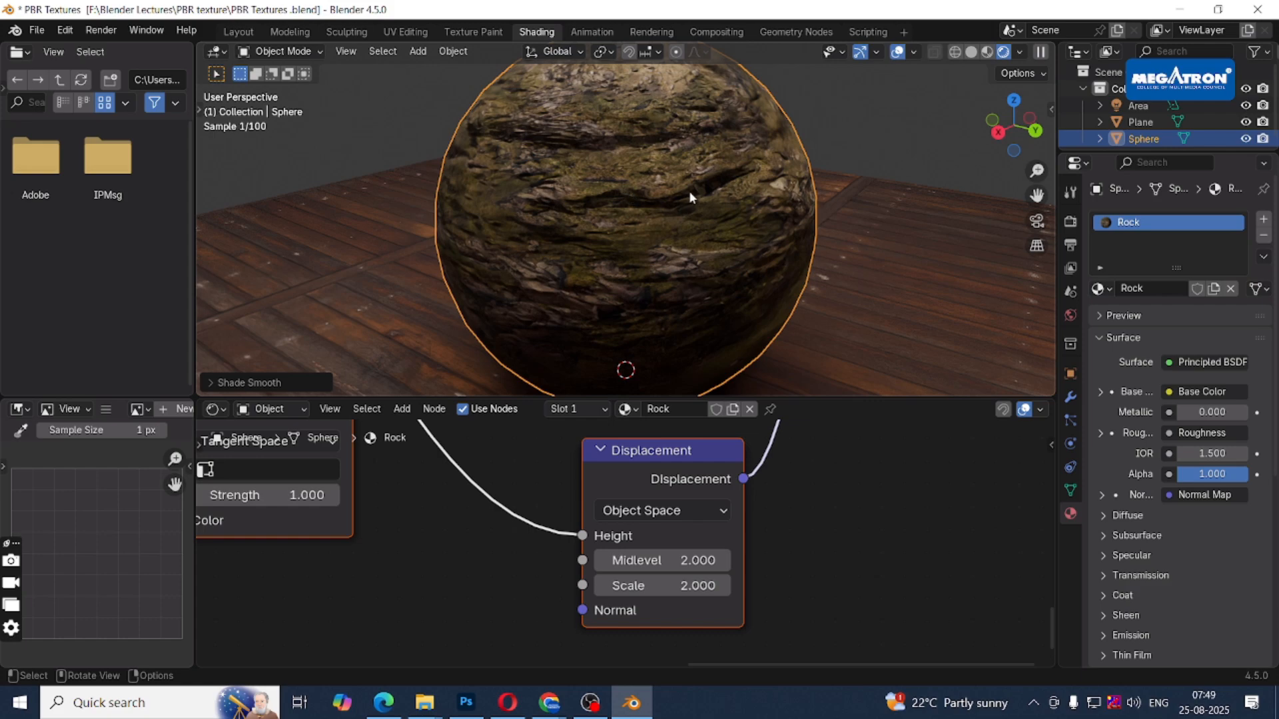
pyautogui.moveTo(685, 193); pyautogui.dragTo(561, 209, button='middle')
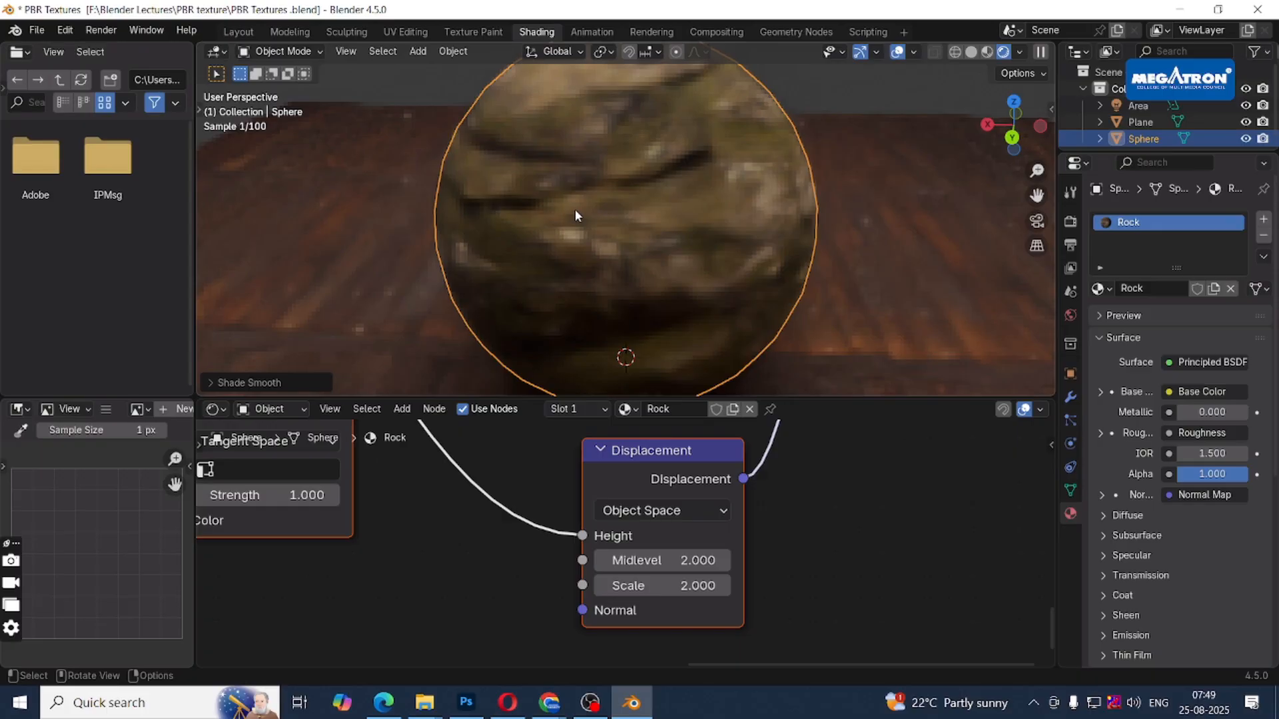
# Switch the viewport to Material Preview shading with the whole wooden floor and rock sphere in view.
pyautogui.moveTo(574, 209)
pyautogui.mouseDown(button='middle')
pyautogui.moveTo(505, 215)
pyautogui.moveTo(564, 210)
pyautogui.mouseUp(button='middle')
pyautogui.scroll(-9, 505, 214)
pyautogui.press('z')
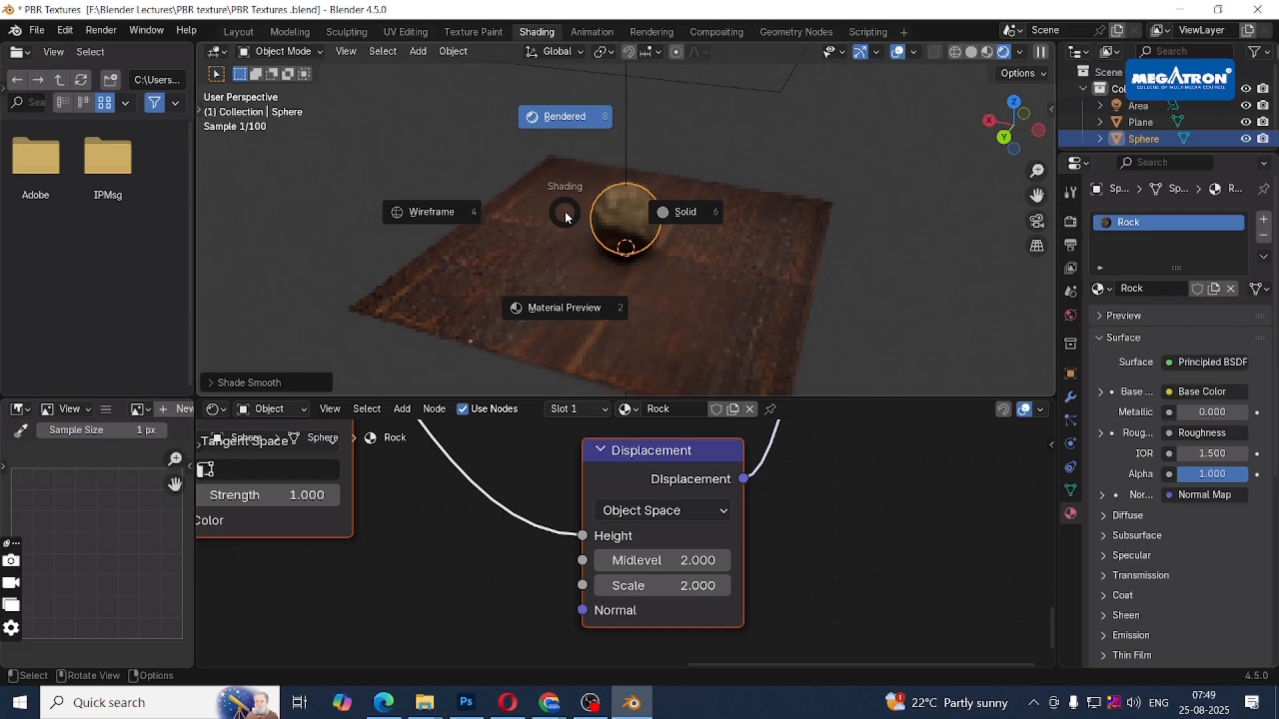
pyautogui.press('2')
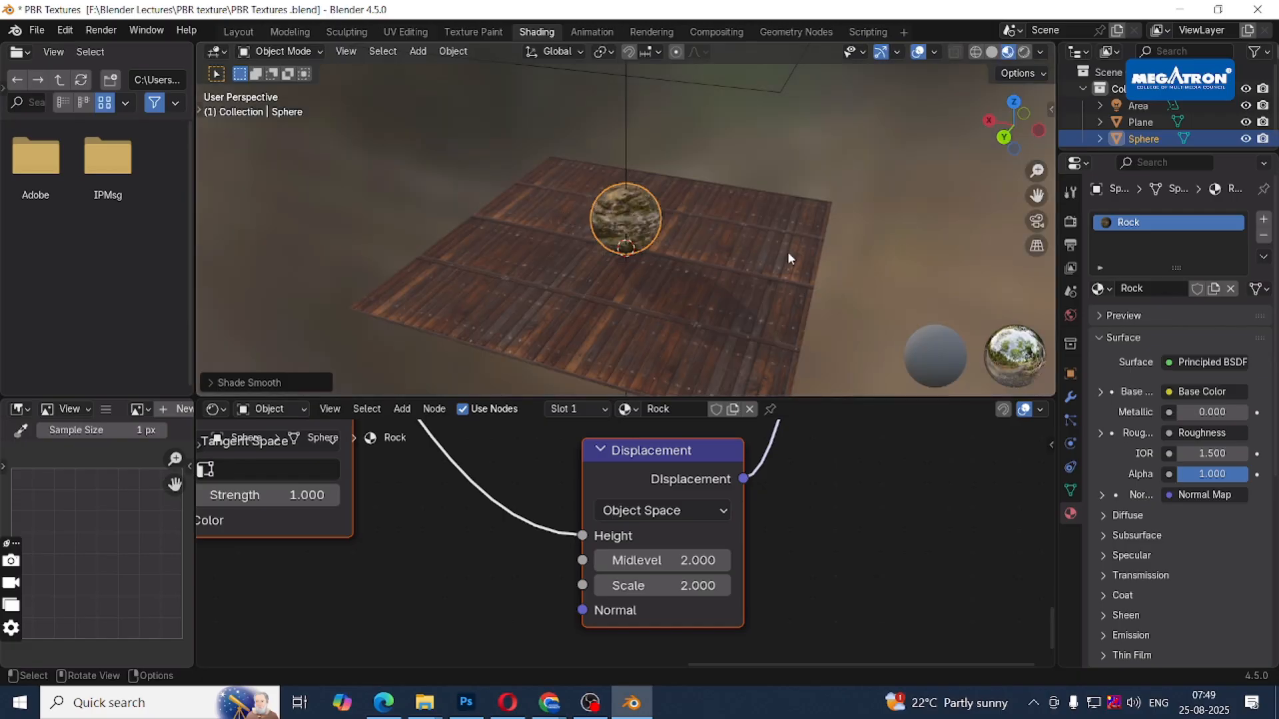
pyautogui.moveTo(787, 250); pyautogui.dragTo(674, 235, button='middle')
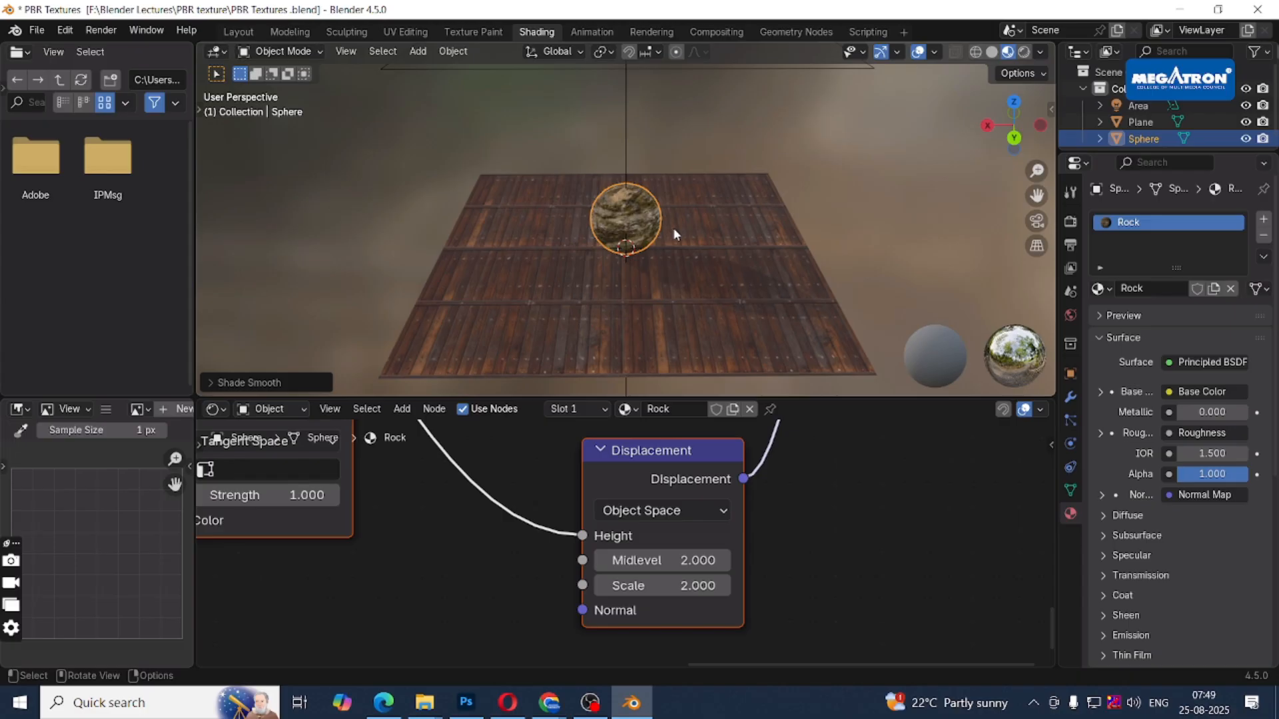
pyautogui.moveTo(696, 282); pyautogui.dragTo(689, 282, button='middle')
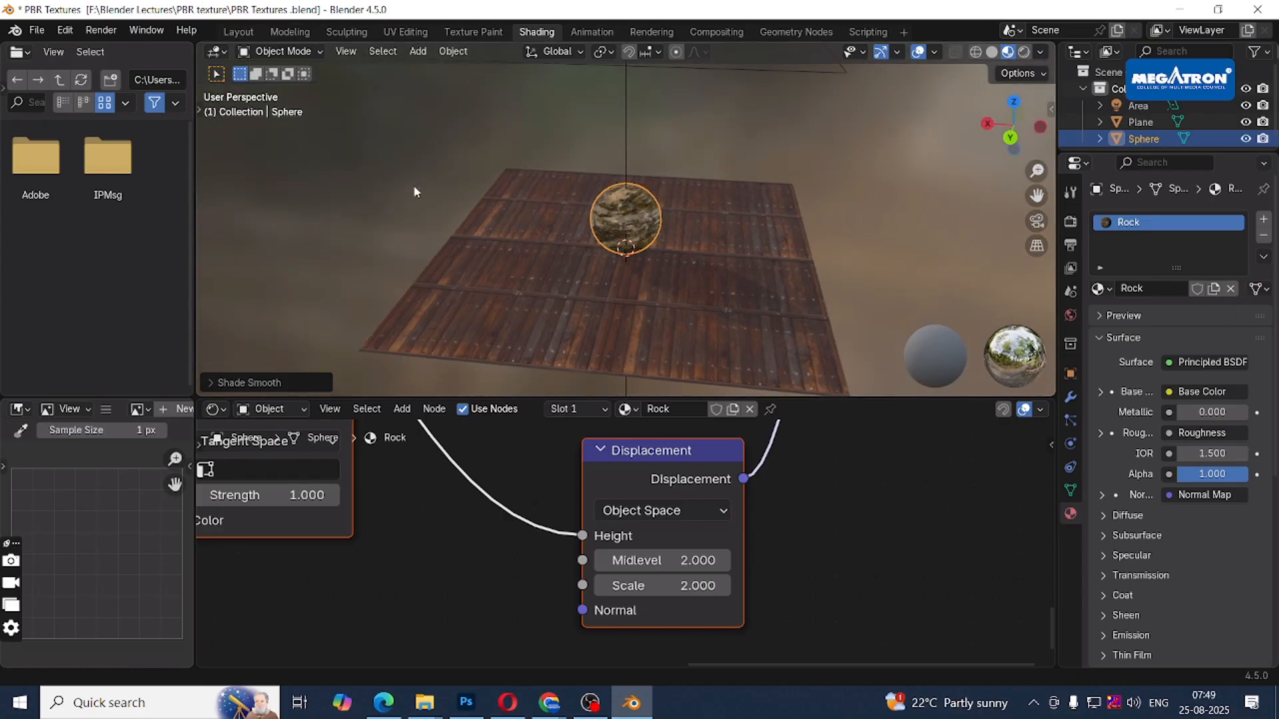
# Add a cube mesh and scale it up to roughly the size of the rock sphere.
pyautogui.hotkey('shift', 'a')
pyautogui.moveTo(416, 192)
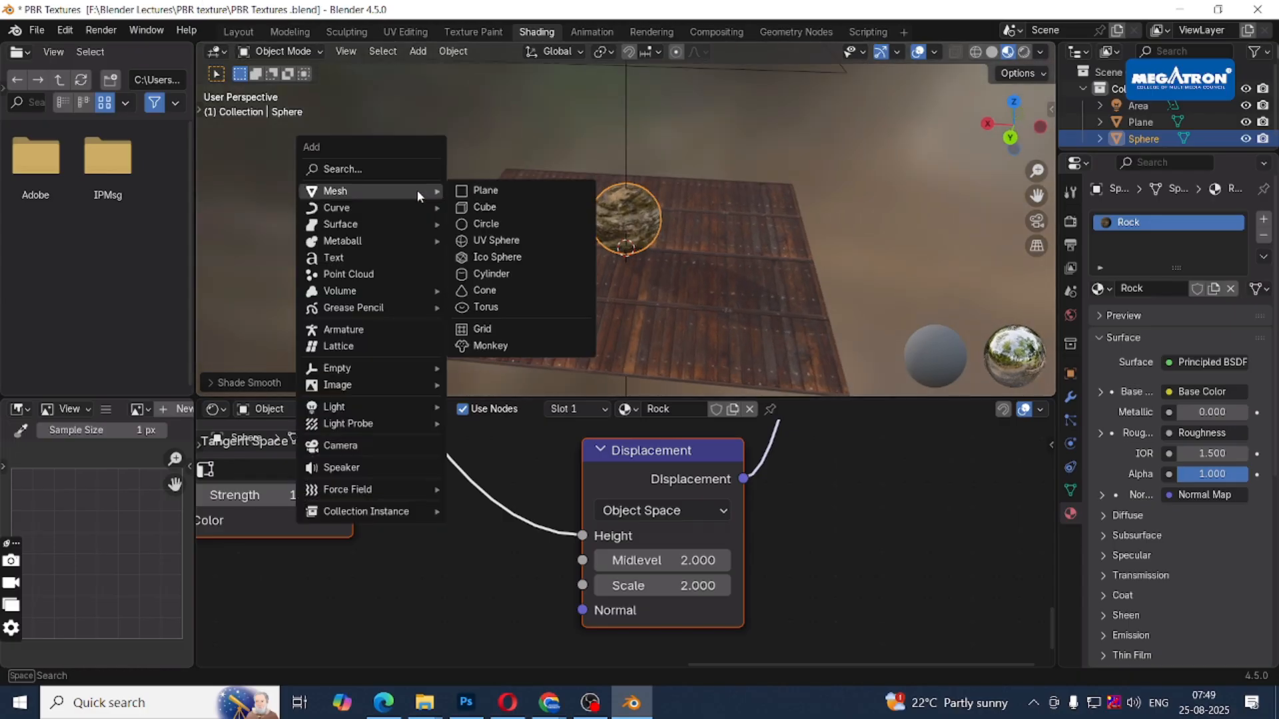
pyautogui.click(489, 208)
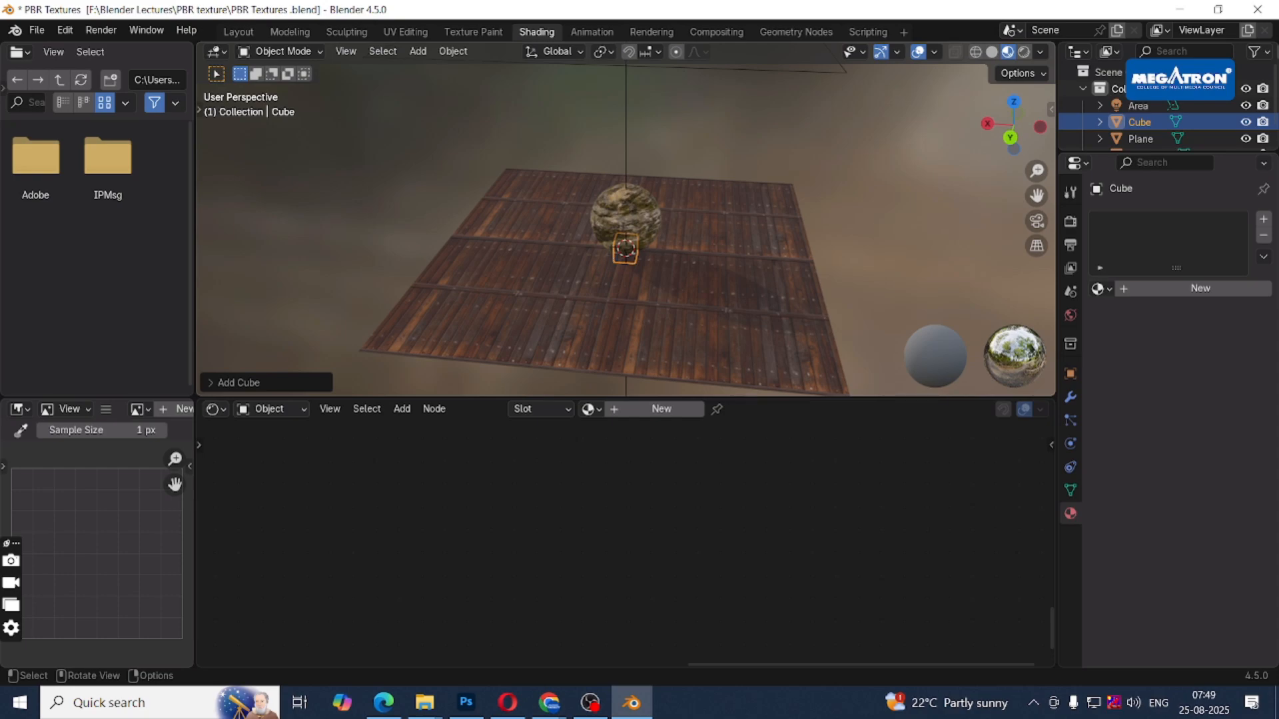
pyautogui.press('s')
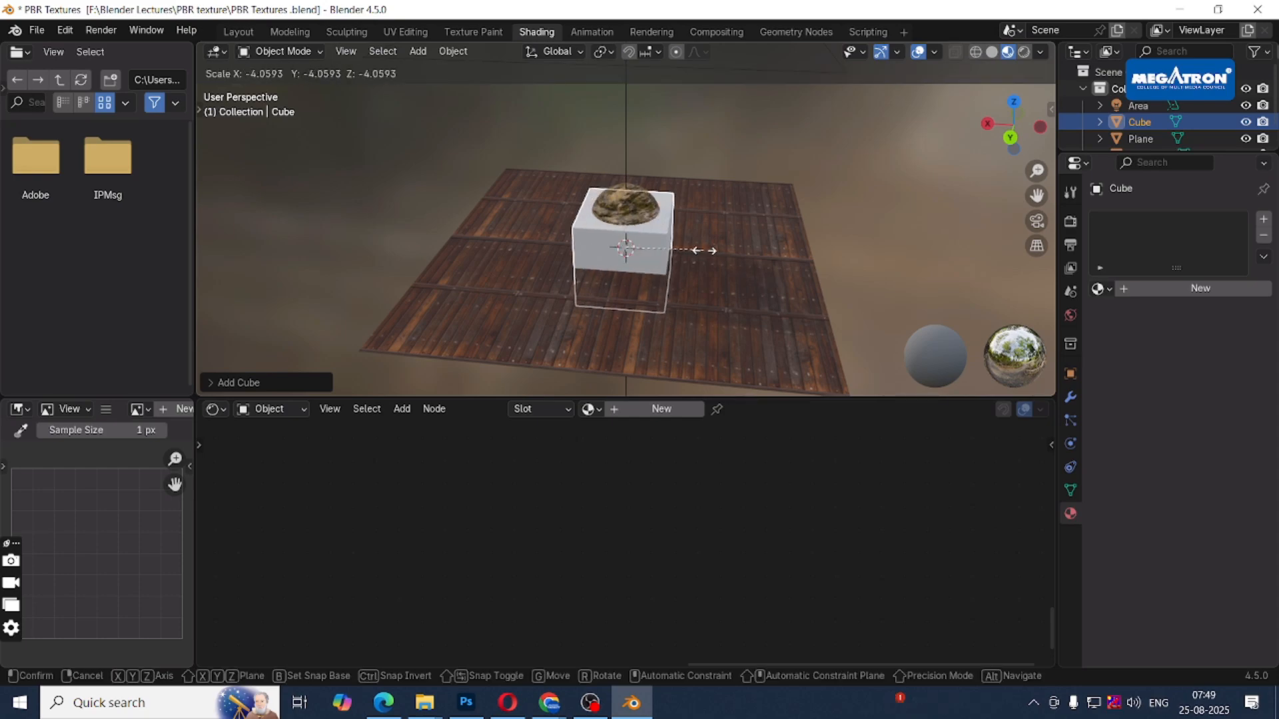
pyautogui.click(677, 261)
# Move the cube along the global X axis until it sits clear of the wooden floor.
pyautogui.press('g')
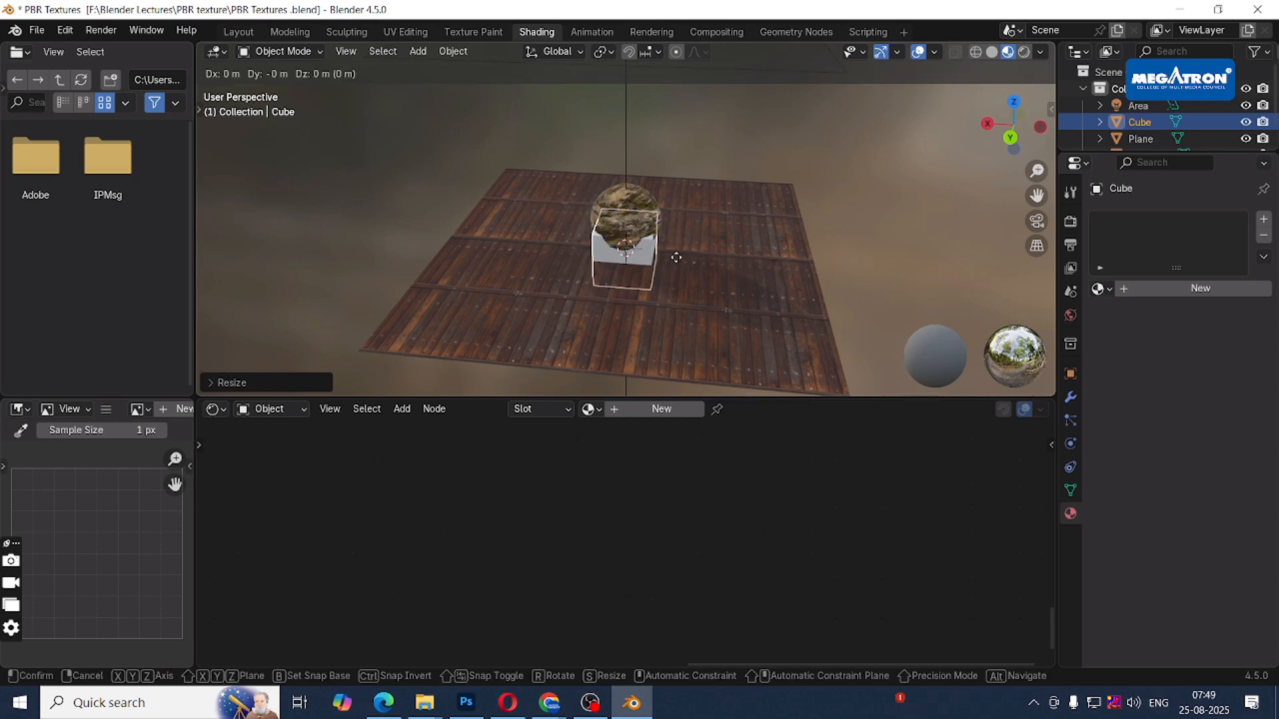
pyautogui.press('z')
pyautogui.press('y')
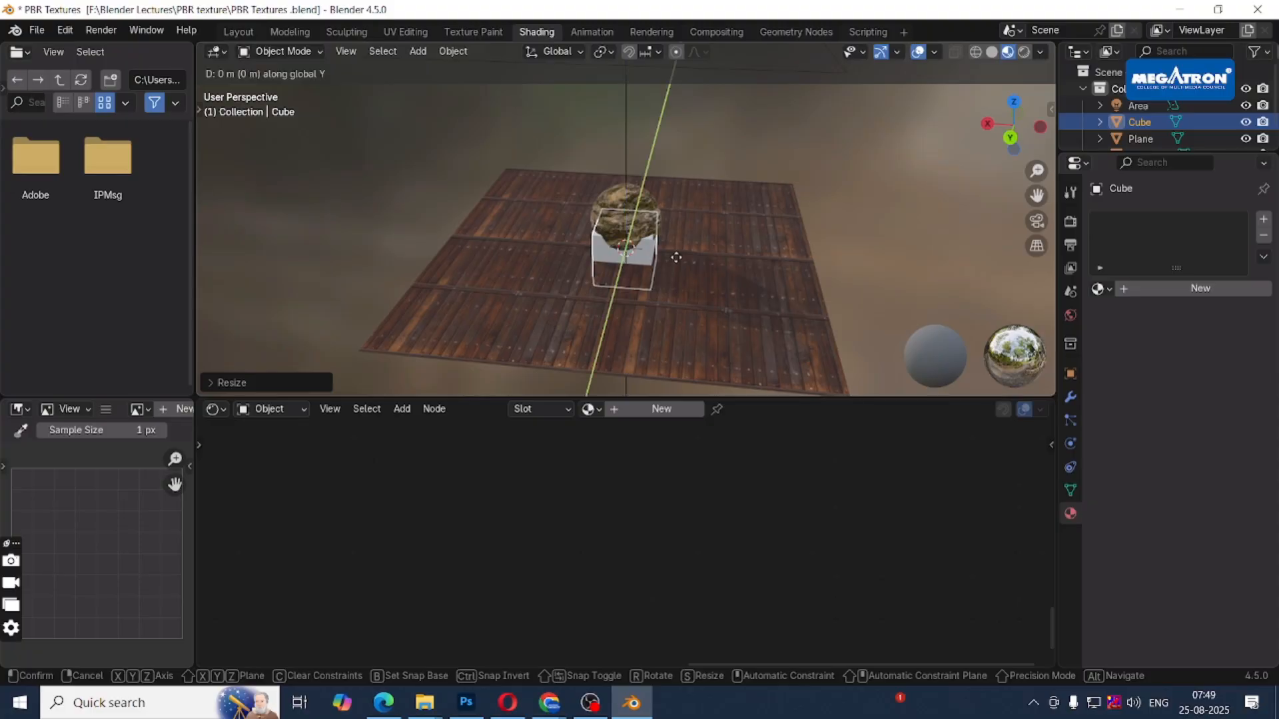
pyautogui.press('x')
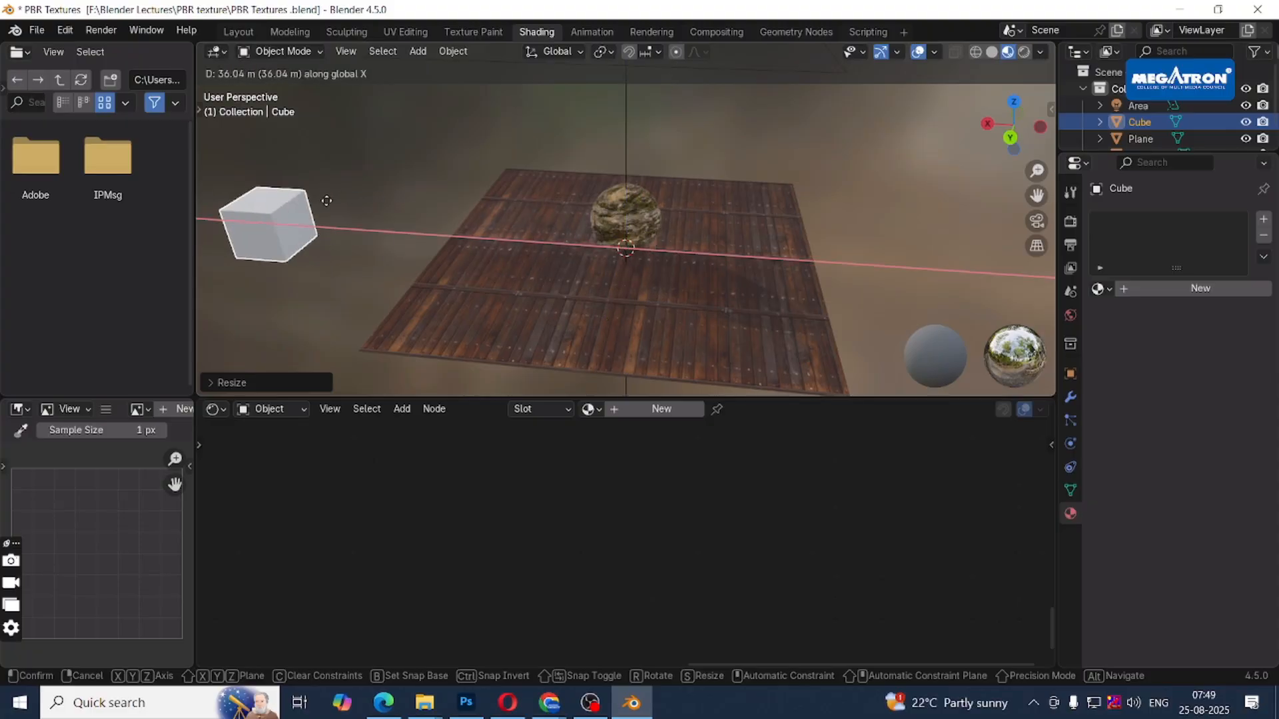
pyautogui.click(371, 293)
pyautogui.scroll(2, 370, 288)
pyautogui.moveTo(370, 288); pyautogui.dragTo(390, 285, button='middle')
pyautogui.scroll(-2, 377, 287)
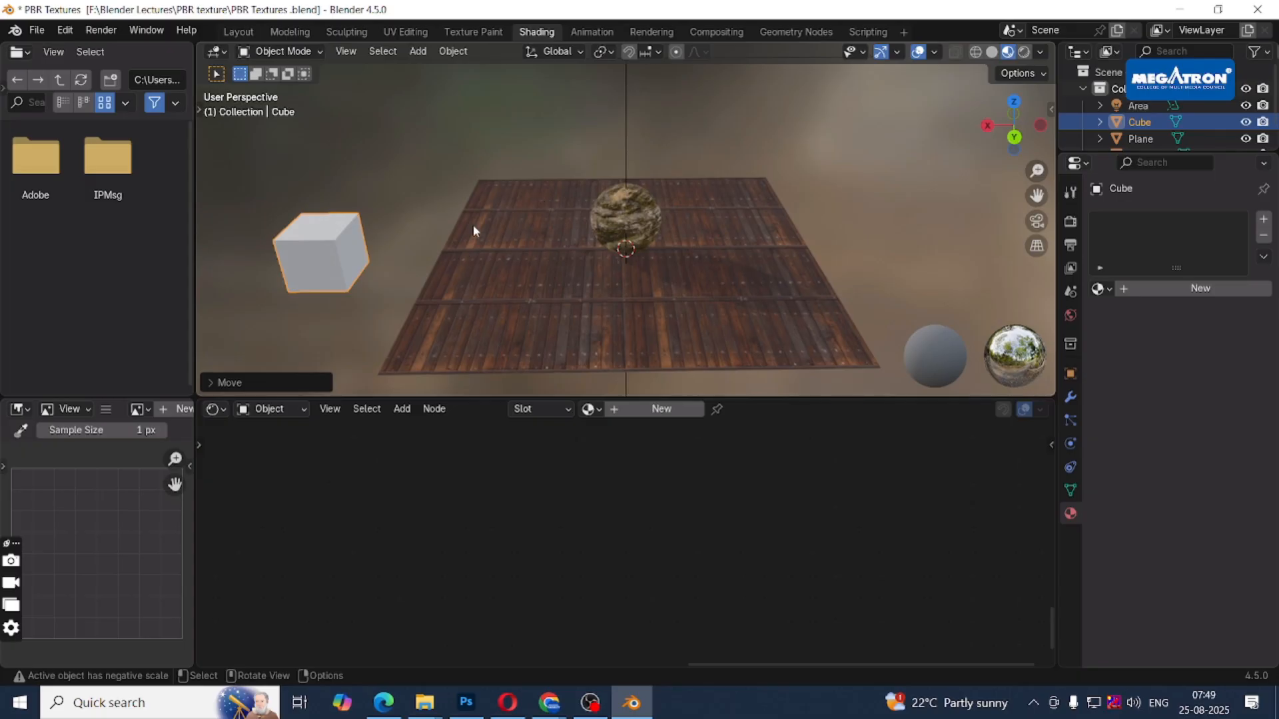
# Link the floor plane's Wood material to the cube.
pyautogui.click(649, 224)
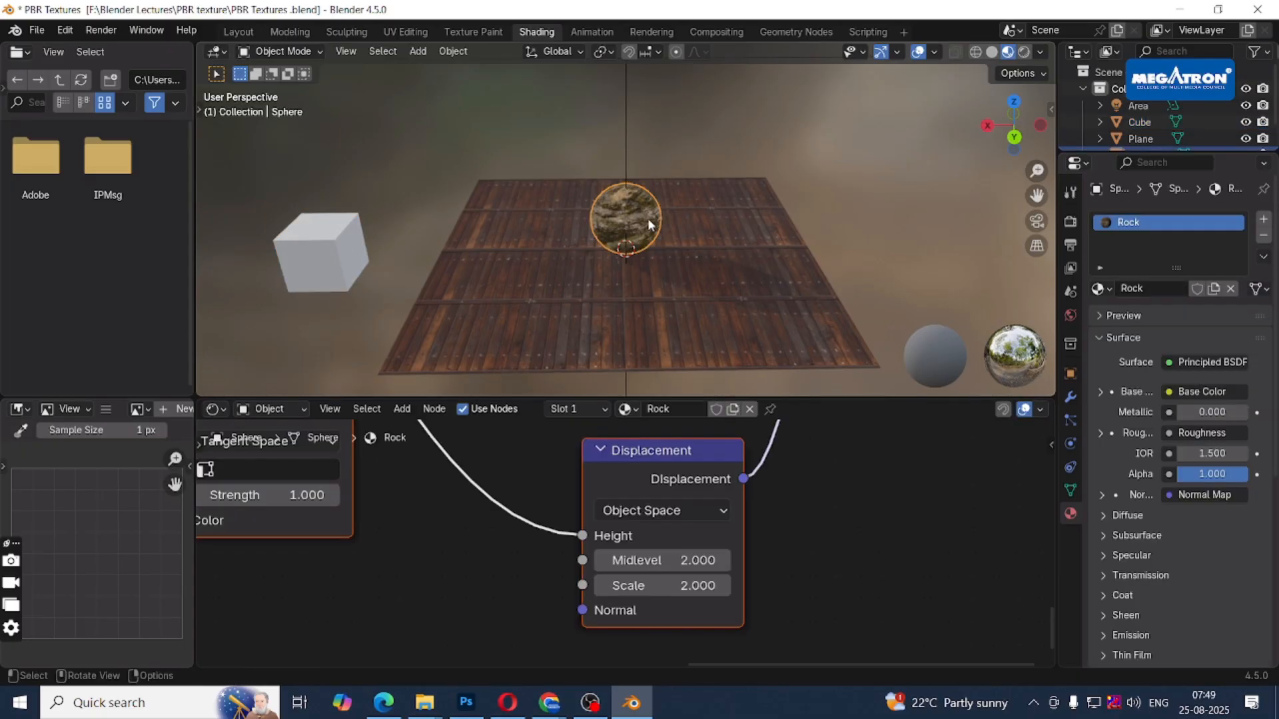
pyautogui.click(355, 265)
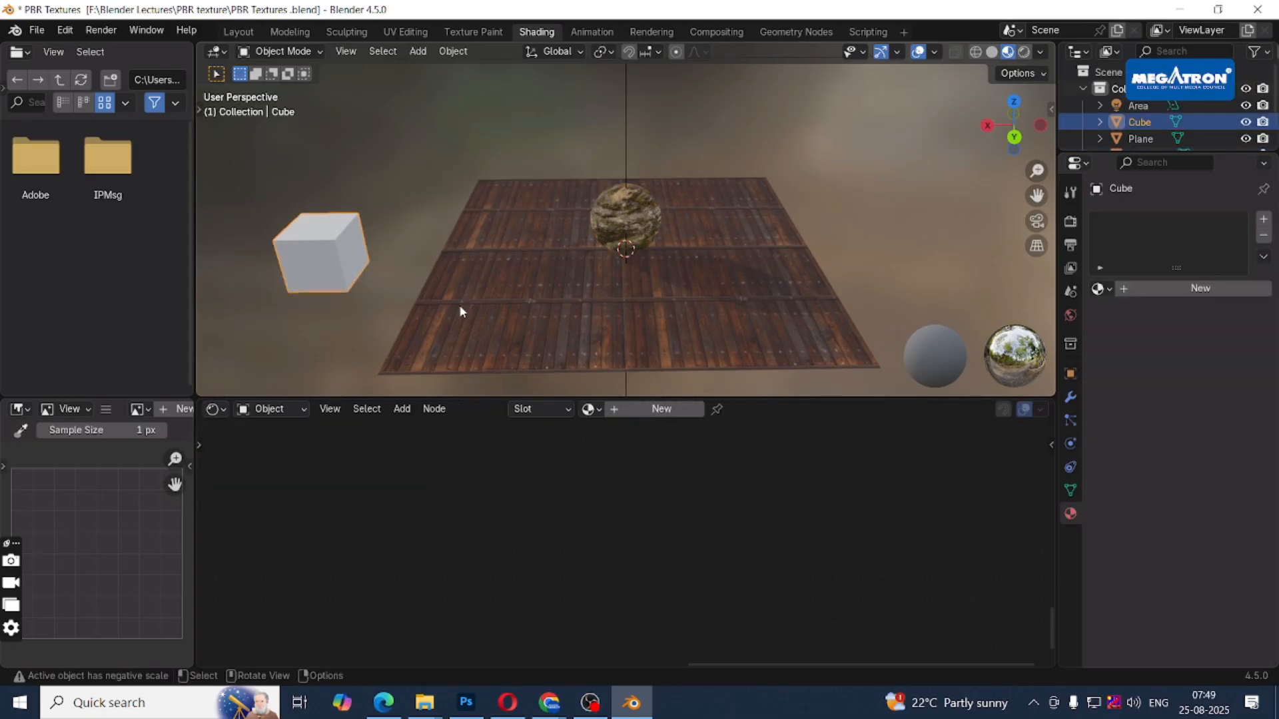
pyautogui.click(461, 310)
pyautogui.click(329, 266)
pyautogui.keyDown('shift'); pyautogui.click(533, 314); pyautogui.keyUp('shift')
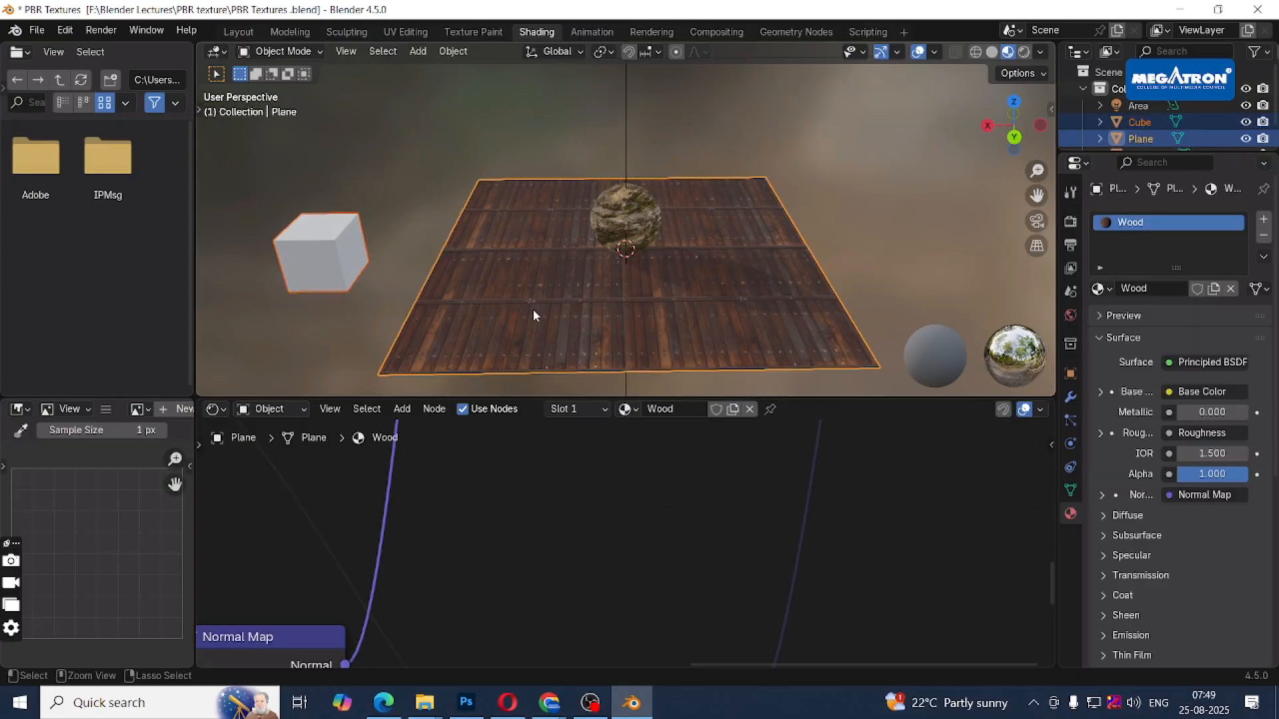
pyautogui.hotkey('ctrl', 'l')
pyautogui.click(507, 349)
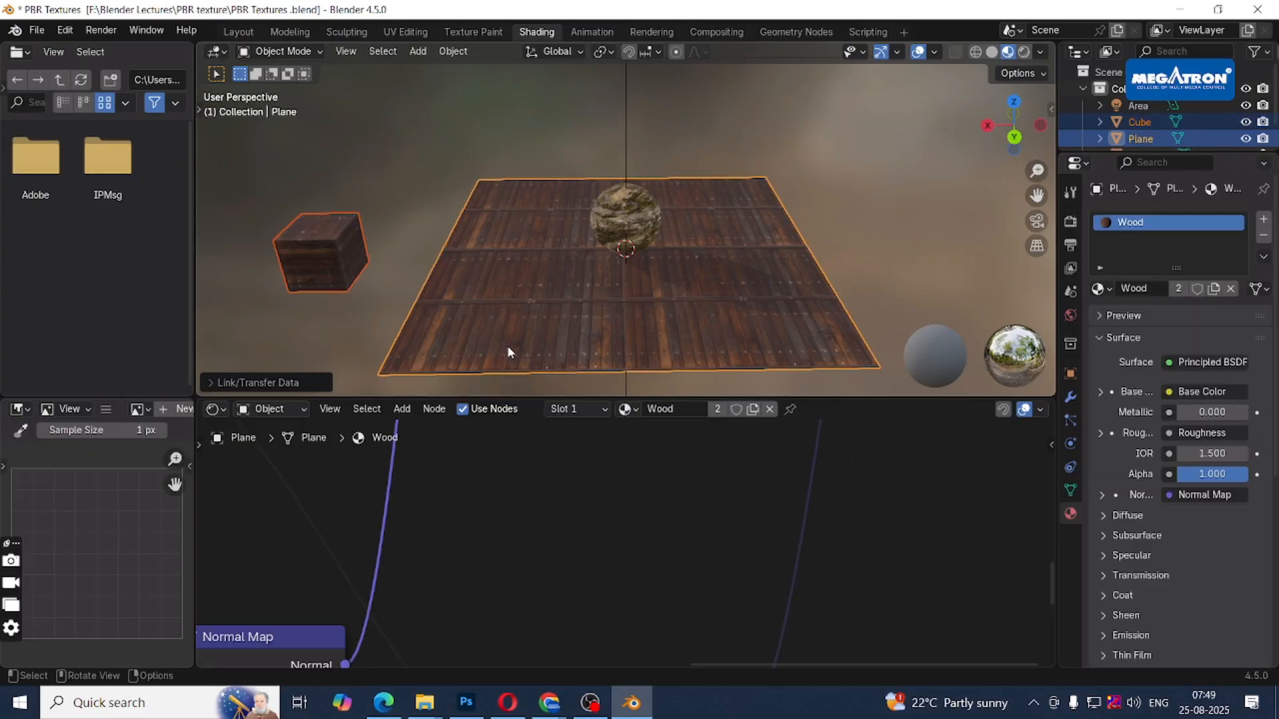
# Inspect the wood texture on the cube's sides and undo the material link.
pyautogui.click(351, 286)
pyautogui.moveTo(351, 286); pyautogui.dragTo(434, 326, button='middle')
pyautogui.scroll(-2, 462, 305)
pyautogui.scroll(-2, 433, 326)
pyautogui.press('ctrl')
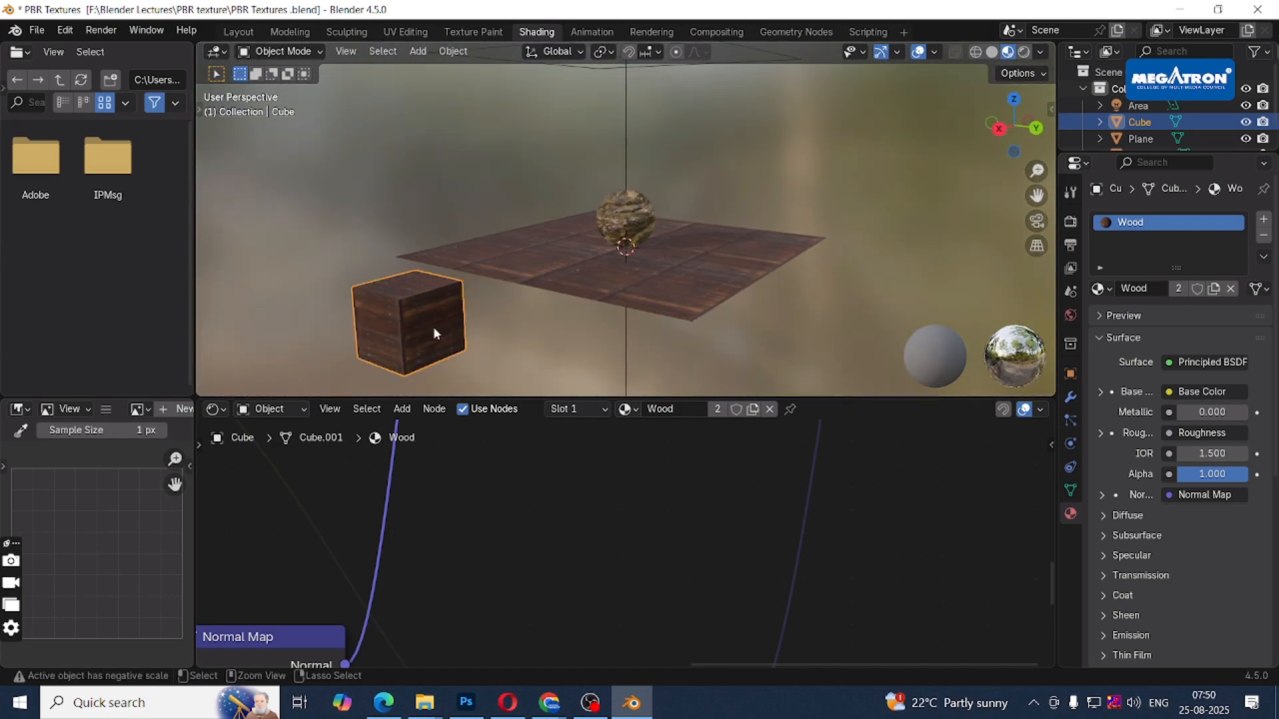
pyautogui.hotkey('ctrl', 'z')
pyautogui.hotkey('ctrl', 'z')
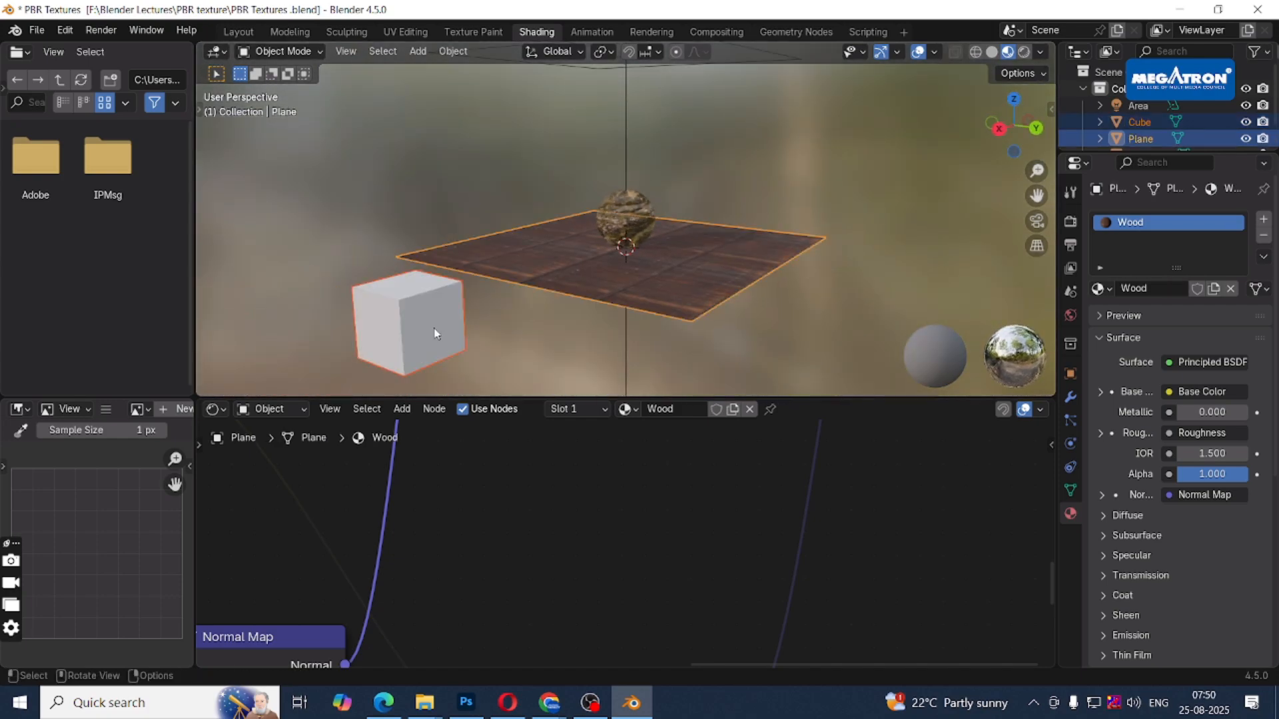
# Link the sphere's Rock material to the plain cube.
pyautogui.click(456, 336)
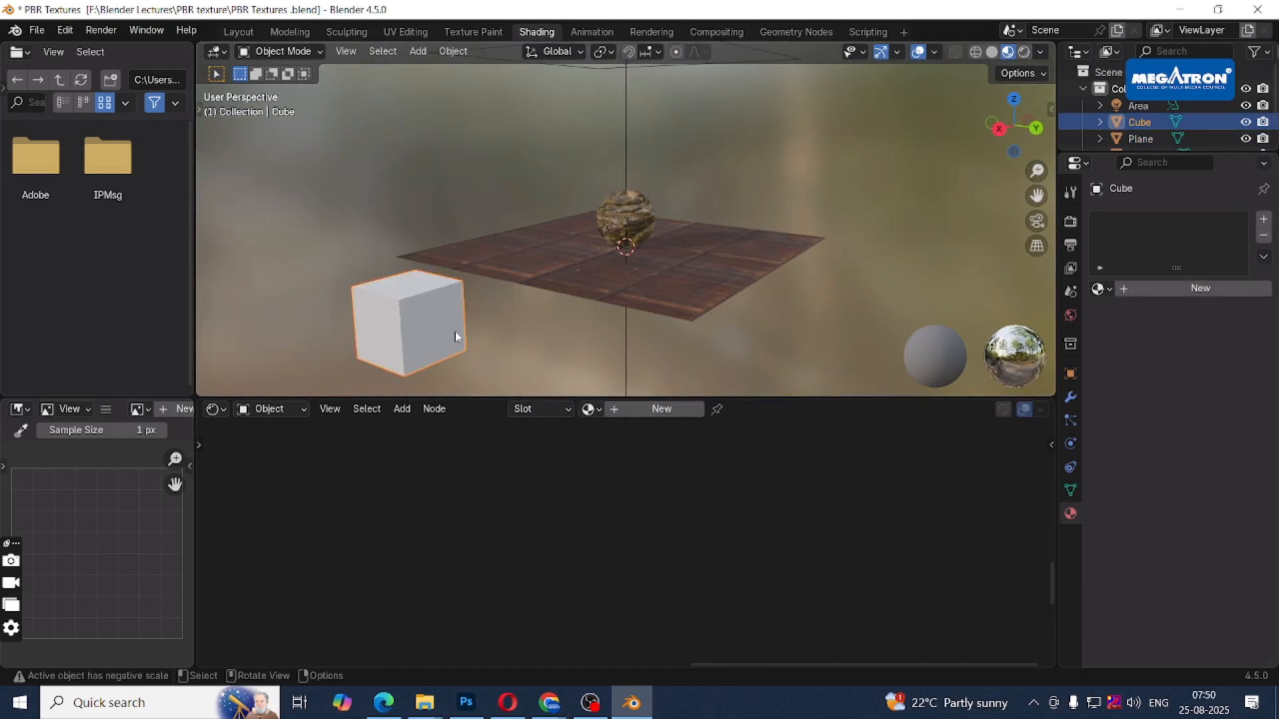
pyautogui.keyDown('shift'); pyautogui.click(623, 214); pyautogui.keyUp('shift')
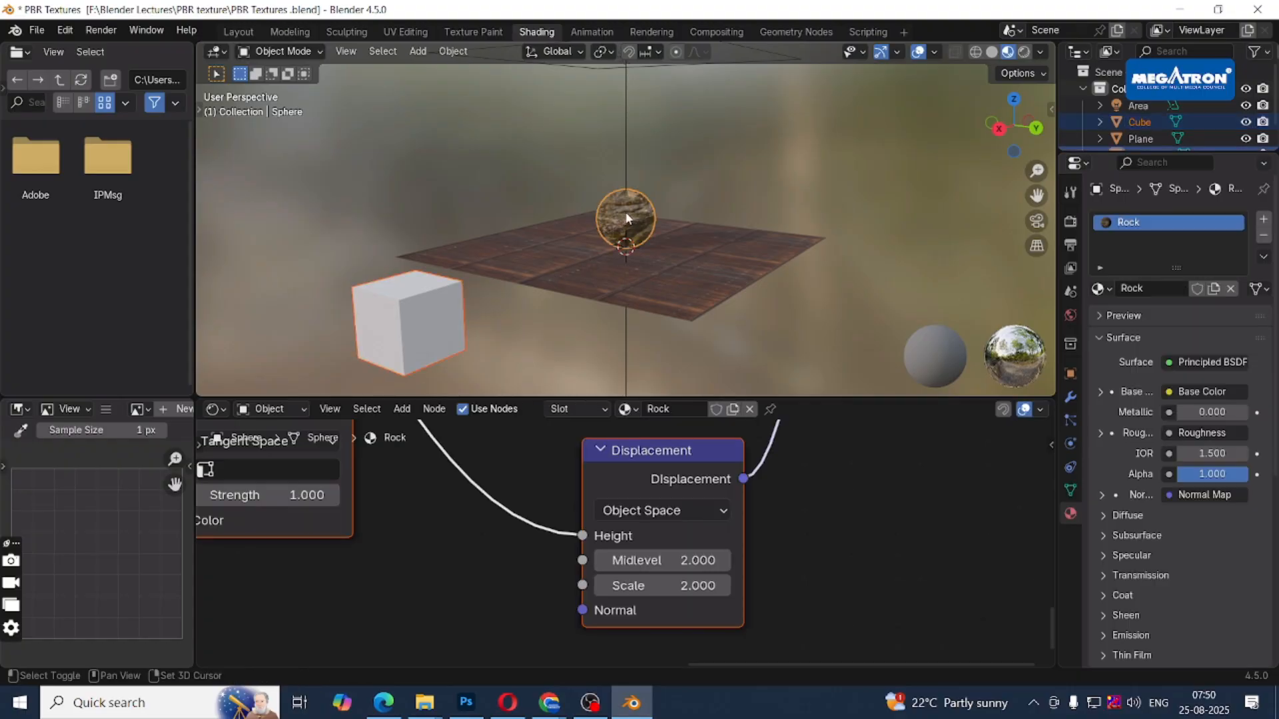
pyautogui.hotkey('ctrl', 'l')
pyautogui.click(490, 279)
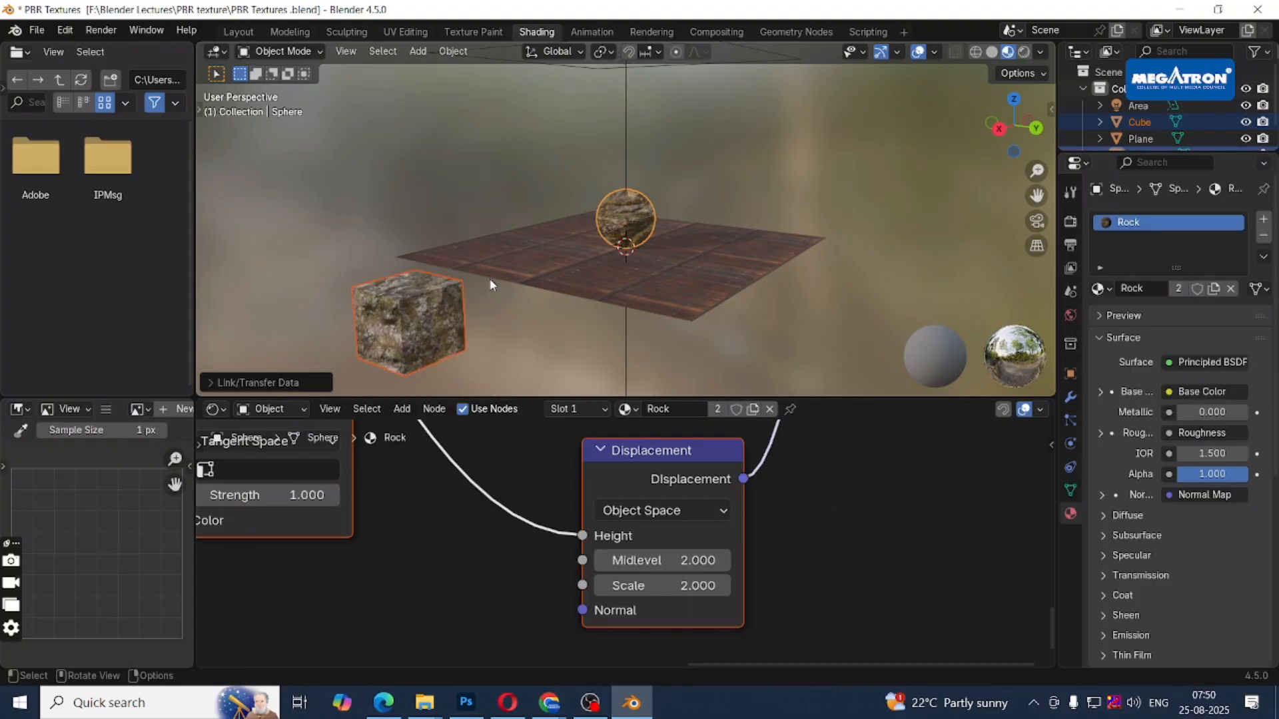
# Examine the Rock material on the sphere and the cube up close from several angles.
pyautogui.moveTo(542, 322)
pyautogui.mouseDown(button='middle')
pyautogui.moveTo(580, 288)
pyautogui.moveTo(613, 298)
pyautogui.moveTo(393, 366)
pyautogui.moveTo(522, 257)
pyautogui.moveTo(551, 275)
pyautogui.mouseUp(button='middle')
pyautogui.scroll(5, 523, 257)
pyautogui.scroll(2, 523, 257)
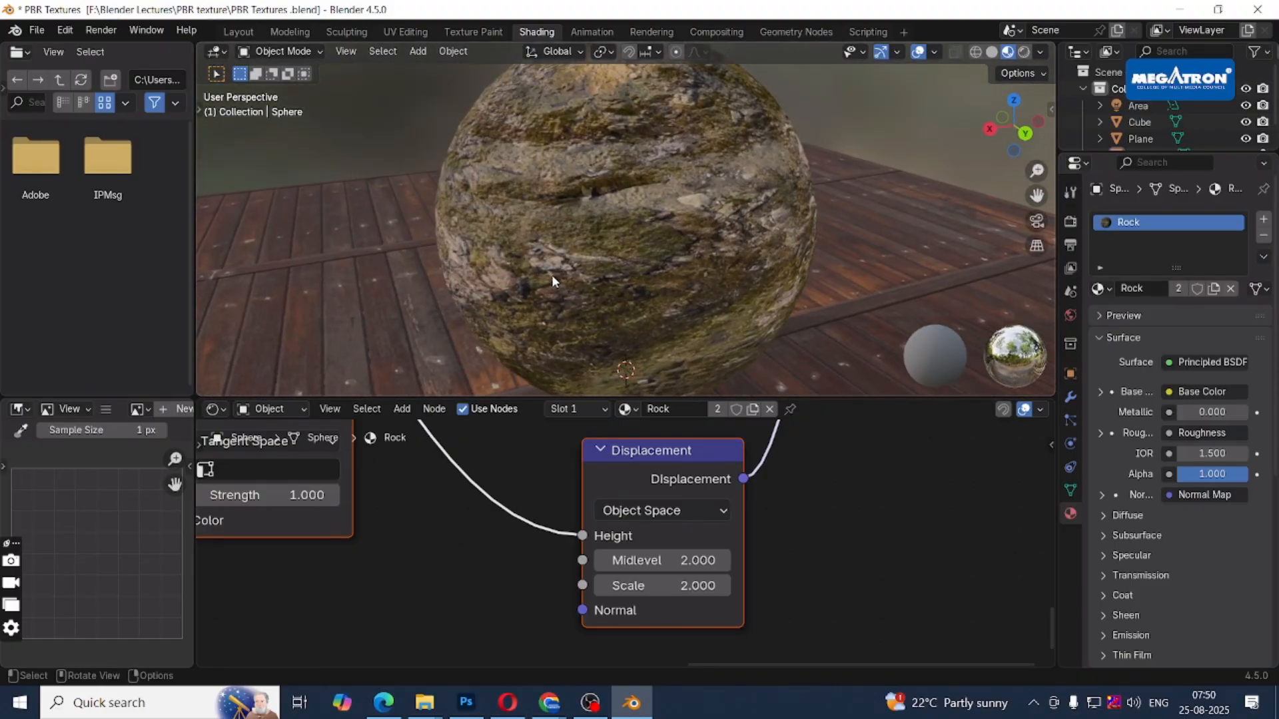
pyautogui.scroll(-8, 551, 275)
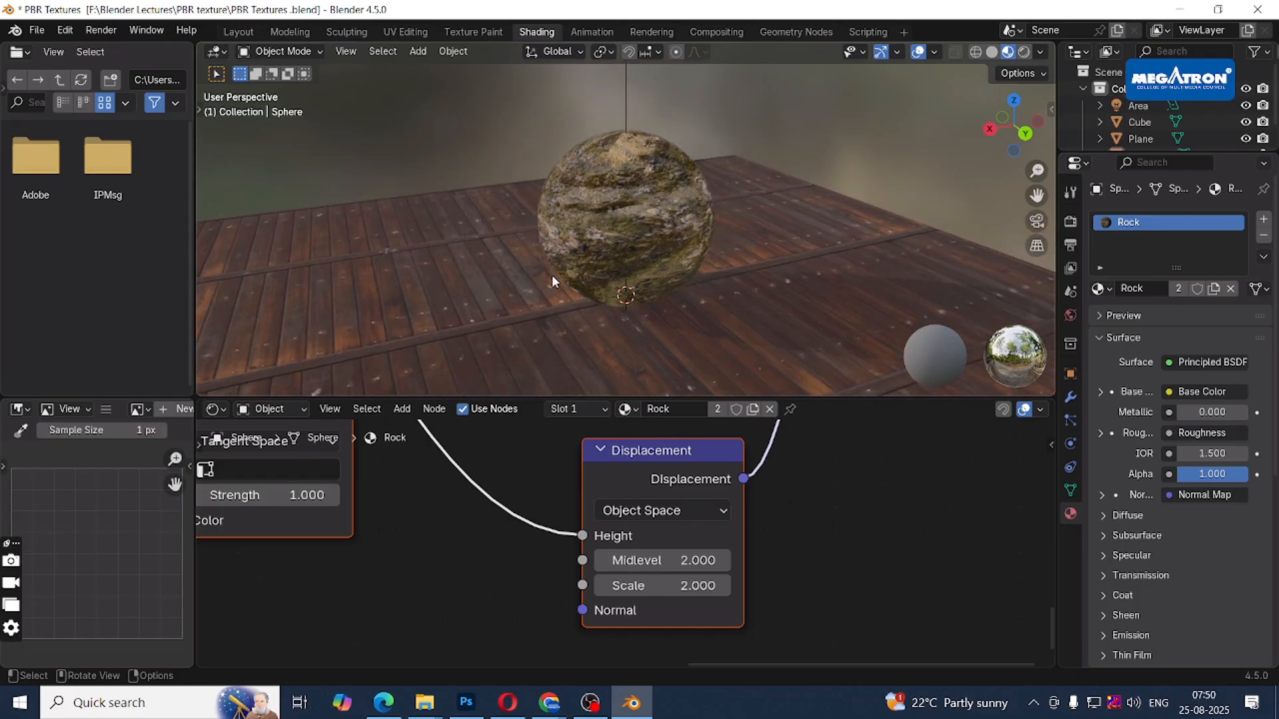
pyautogui.moveTo(552, 274); pyautogui.dragTo(378, 269, button='middle')
pyautogui.scroll(-2, 570, 259)
pyautogui.scroll(7, 378, 269)
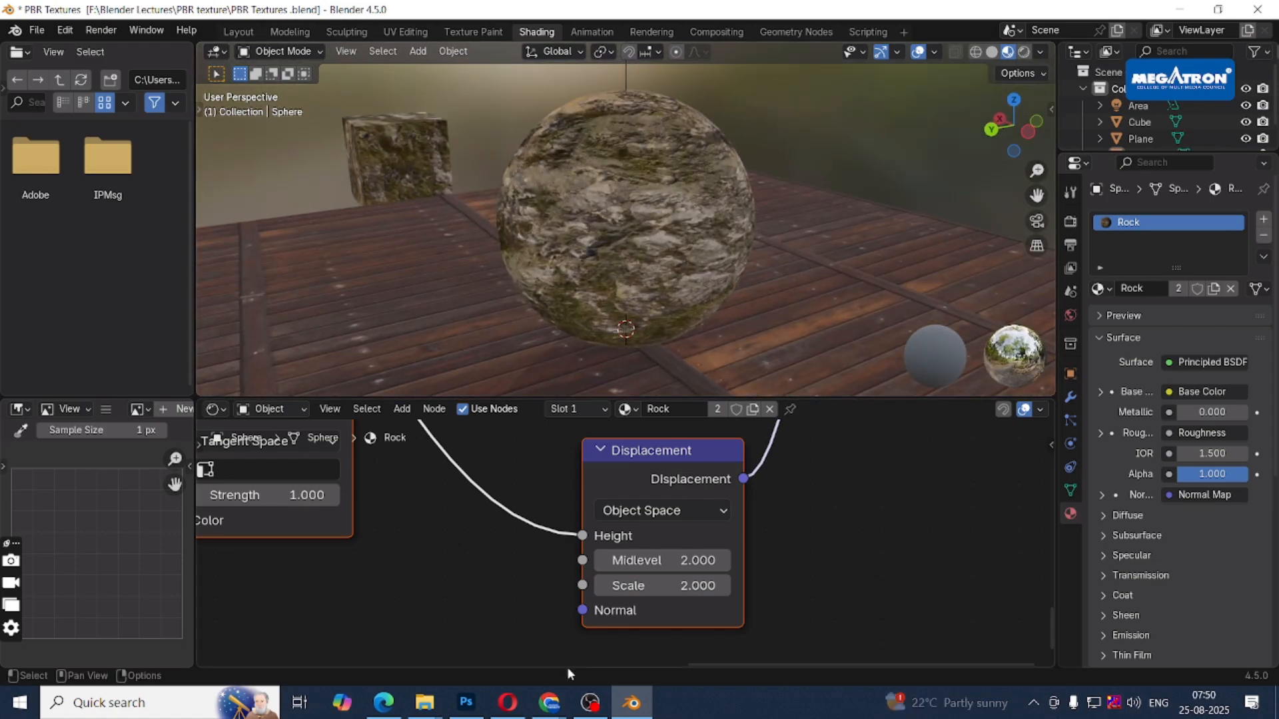
# Switch to Chrome and browse Poly Haven's Aerial texture category for other surface textures.
pyautogui.moveTo(549, 703)
pyautogui.click(430, 616)
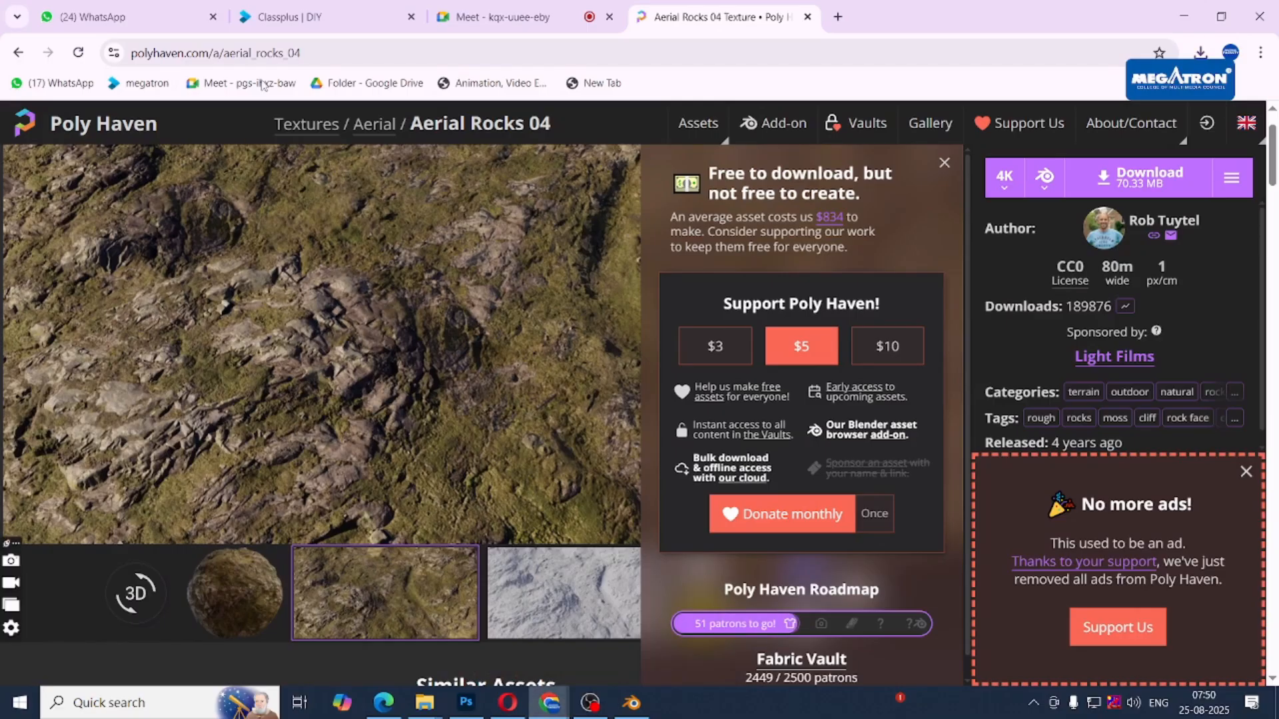
pyautogui.click(20, 53)
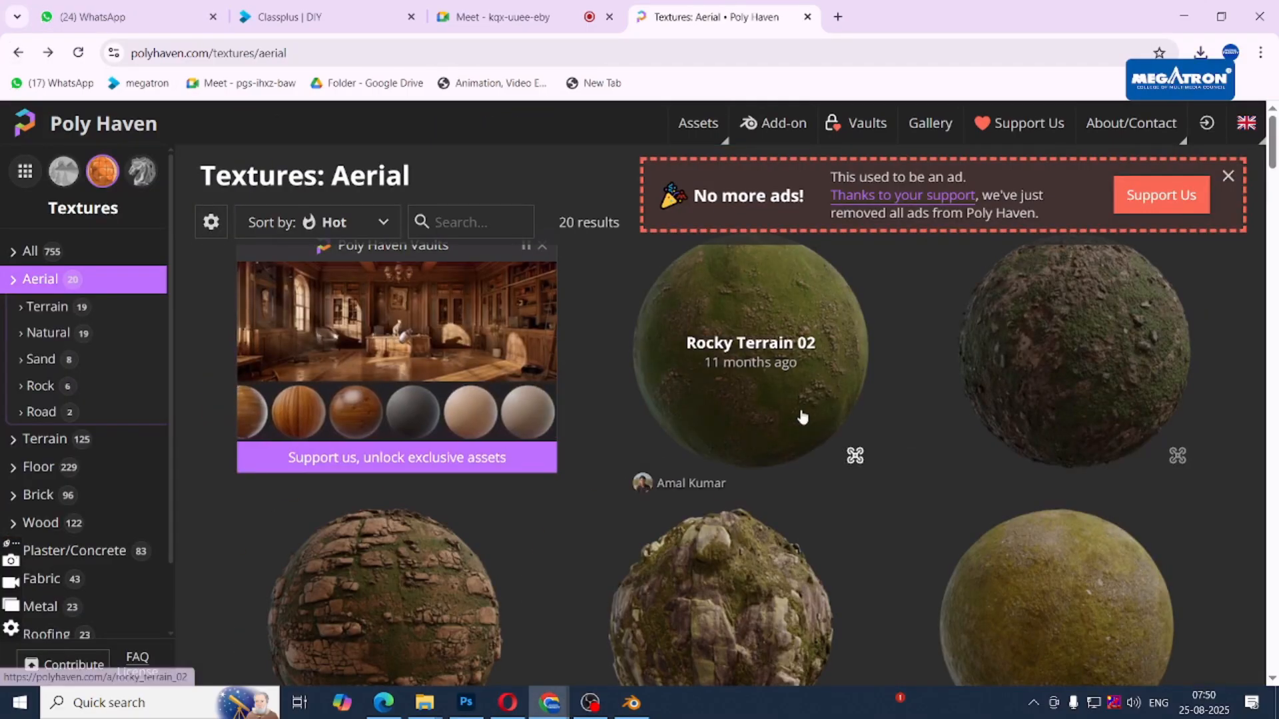
pyautogui.scroll(-4, 803, 416)
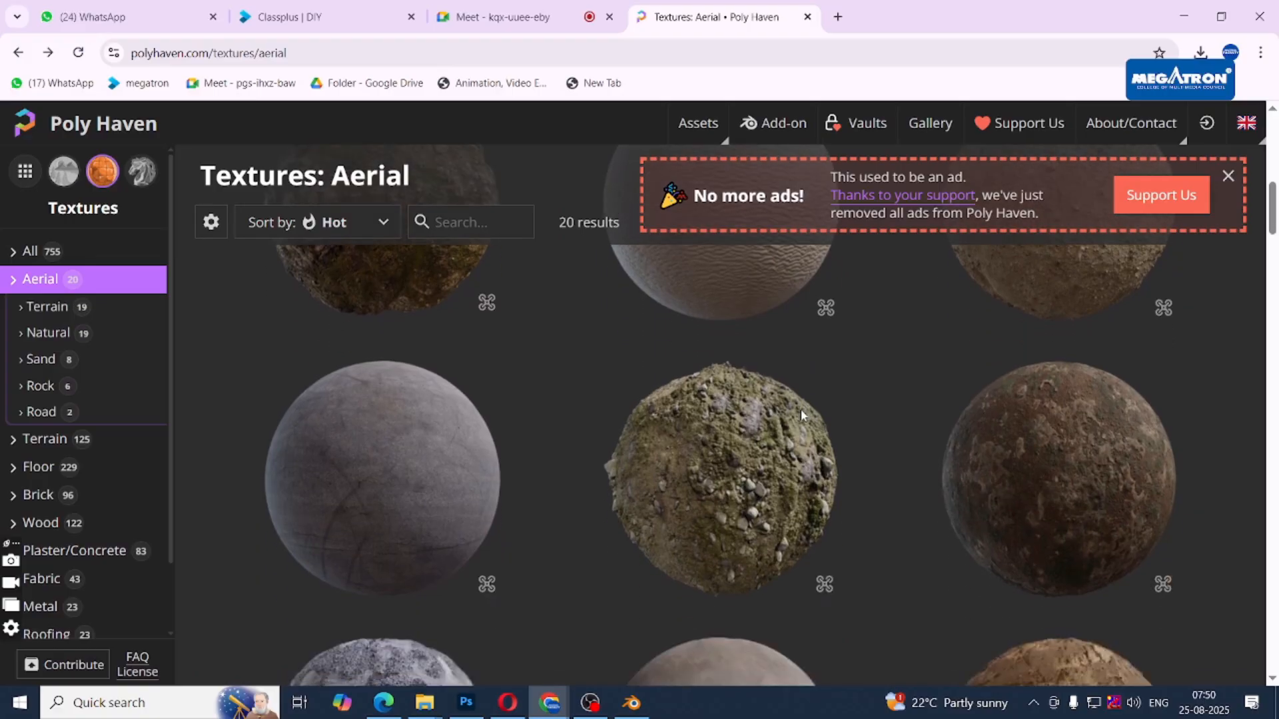
pyautogui.scroll(-2, 711, 441)
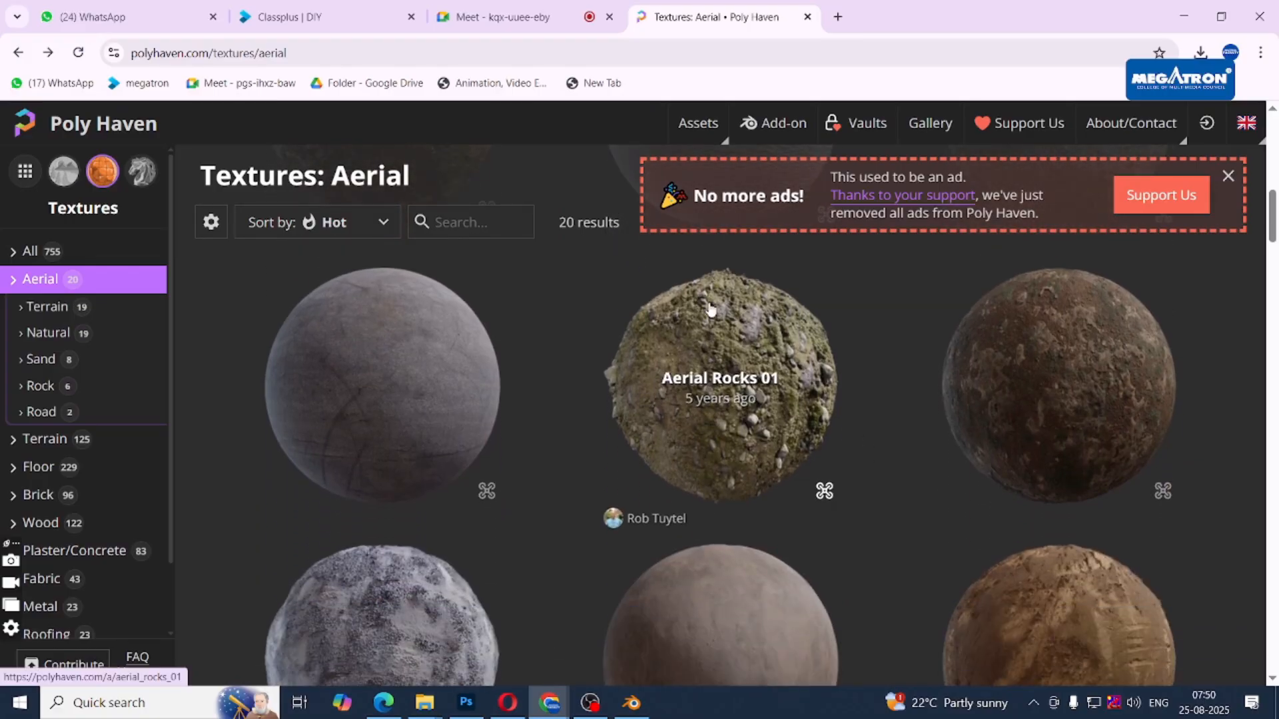
pyautogui.scroll(-6, 710, 308)
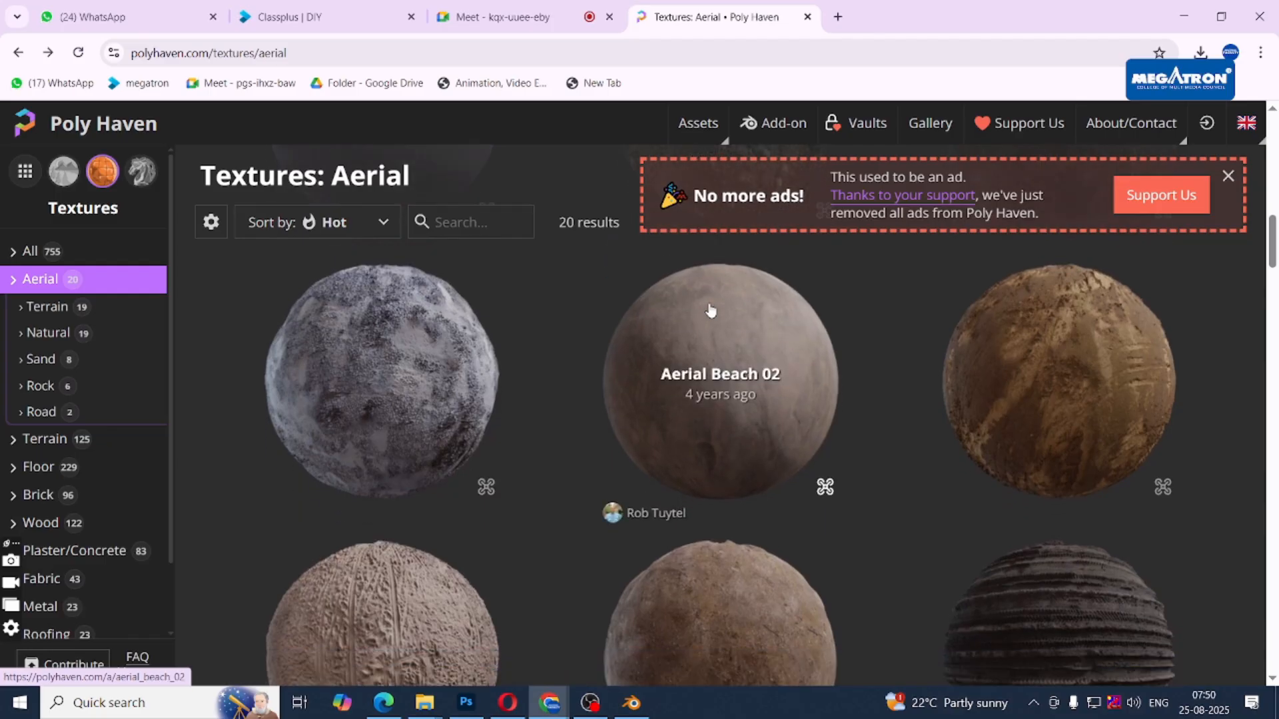
pyautogui.scroll(-2, 710, 308)
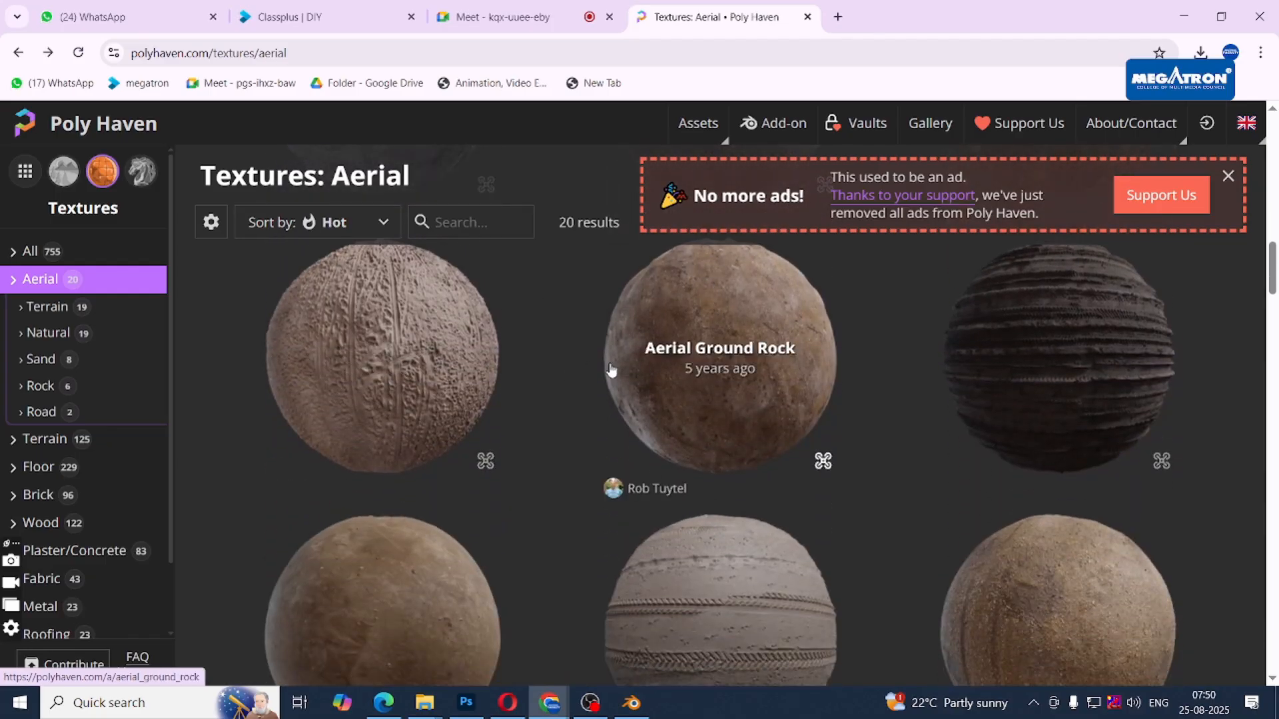
# Return to Blender and examine the Rock material's surface detail on the sphere.
pyautogui.moveTo(632, 703)
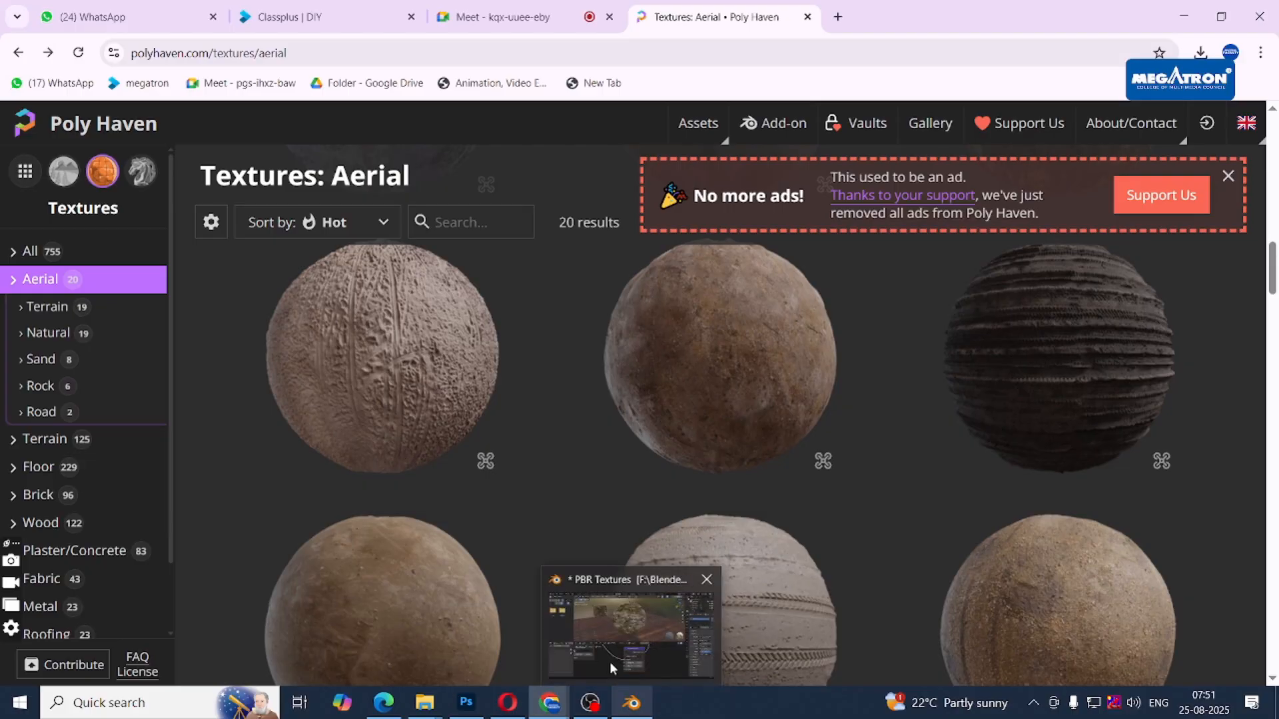
pyautogui.click(603, 653)
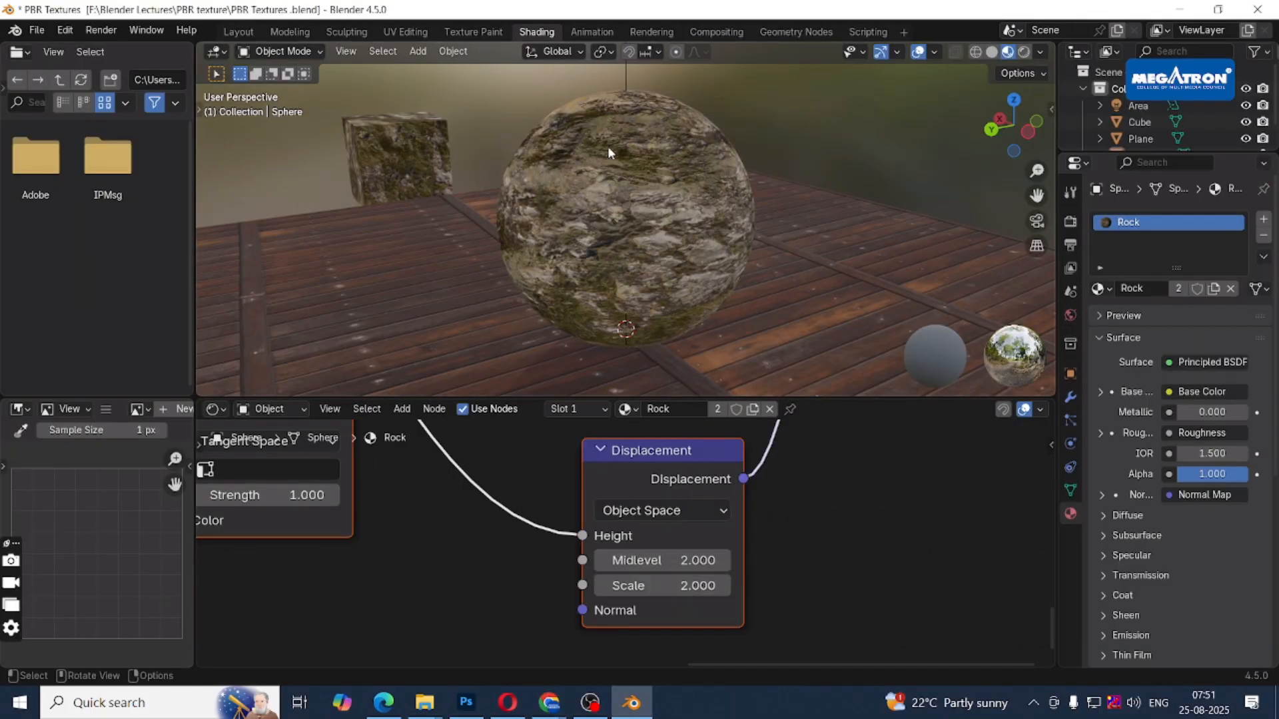
pyautogui.moveTo(607, 145); pyautogui.dragTo(637, 153, button='middle')
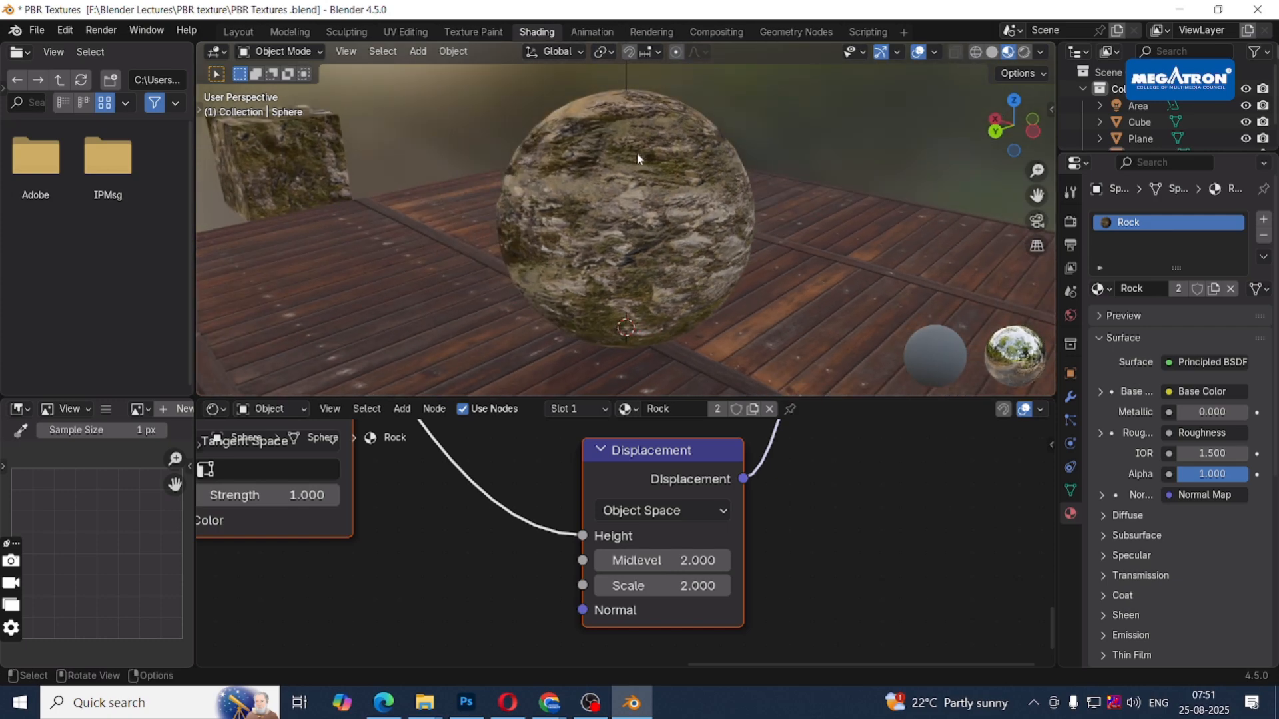
pyautogui.scroll(-2, 636, 153)
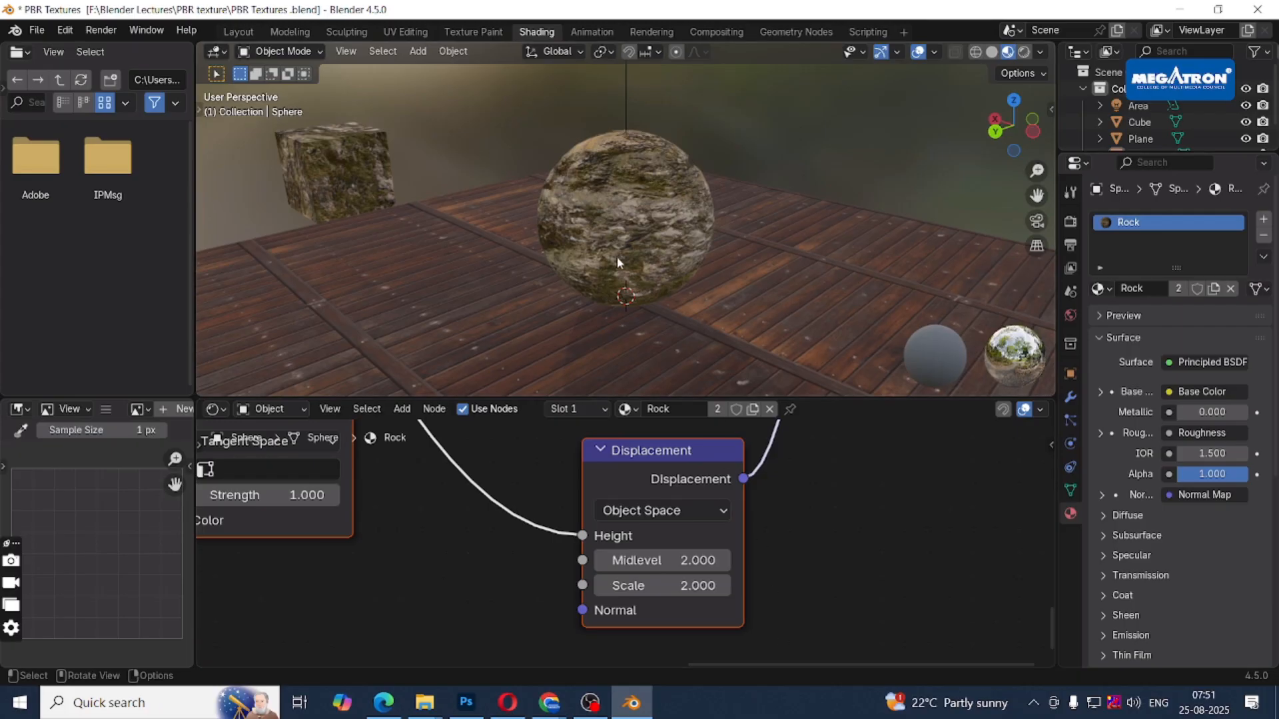
pyautogui.scroll(3, 617, 257)
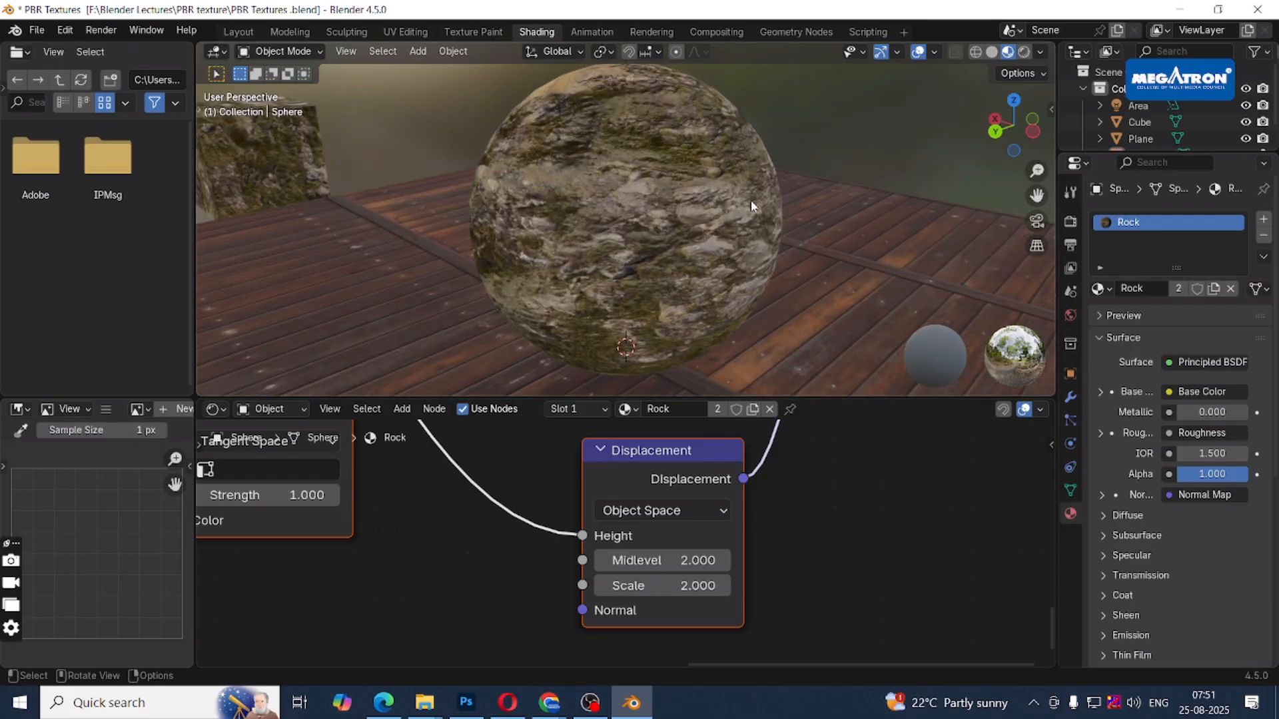
pyautogui.moveTo(751, 205); pyautogui.dragTo(703, 211, button='middle')
pyautogui.scroll(3, 703, 211)
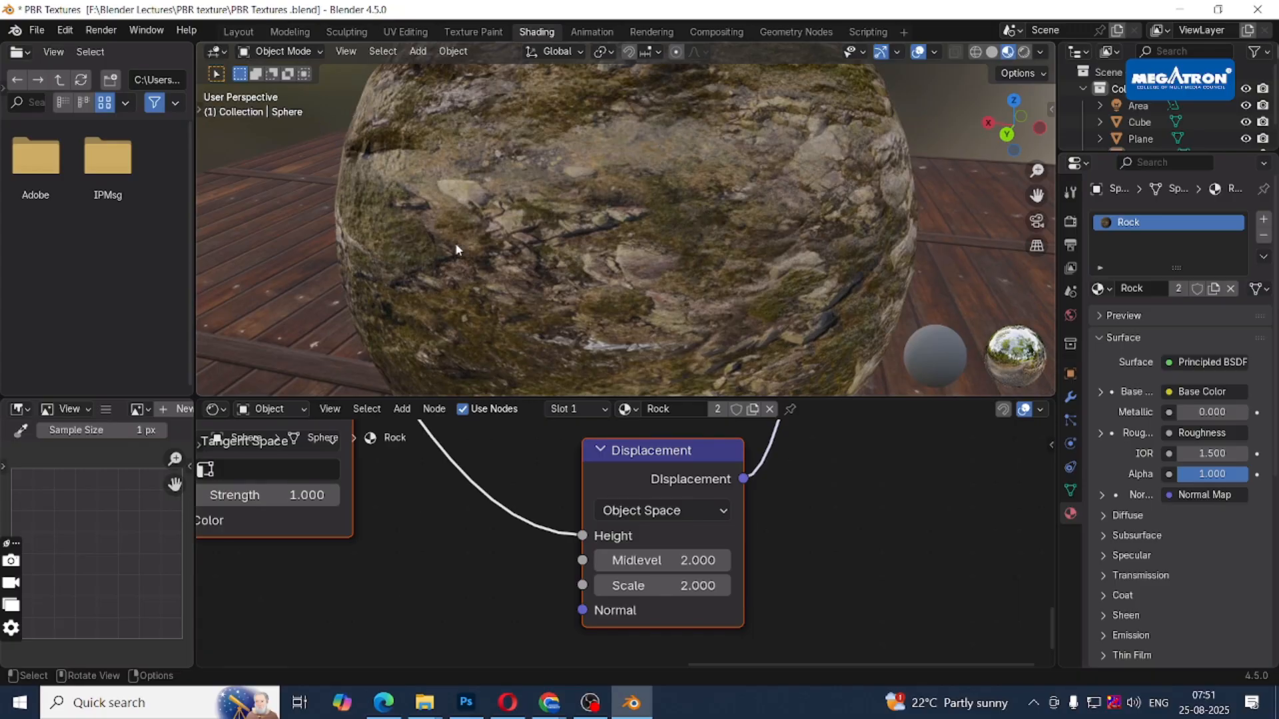
pyautogui.scroll(-5, 624, 250)
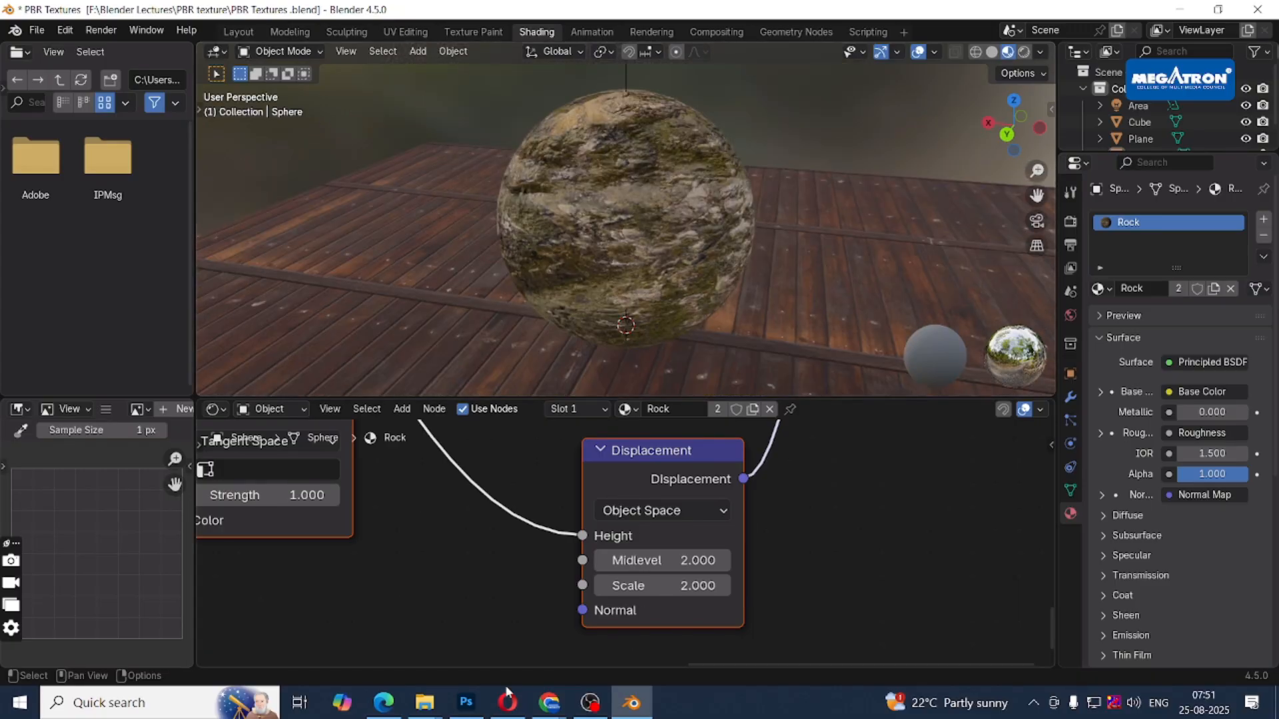
pyautogui.scroll(-2, 610, 267)
pyautogui.moveTo(574, 256); pyautogui.dragTo(370, 249, button='middle')
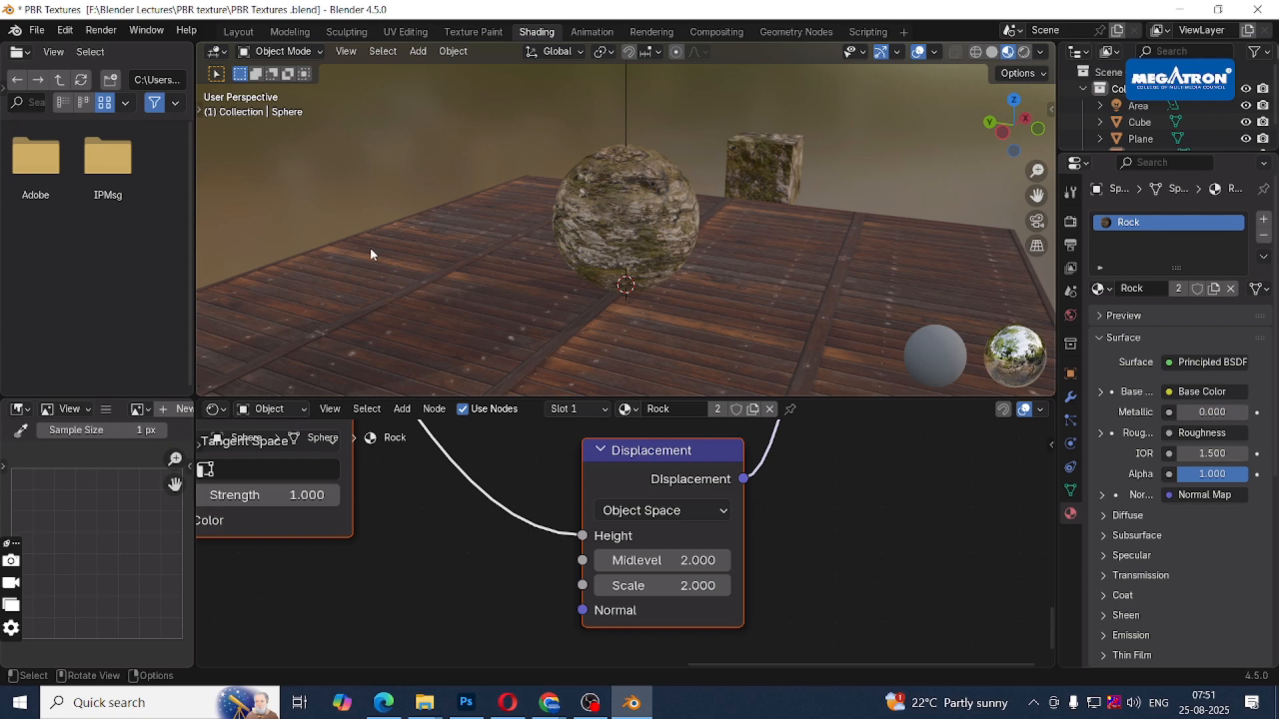
# Switch to Chrome and look through the rest of Poly Haven's Aerial textures.
pyautogui.moveTo(546, 701)
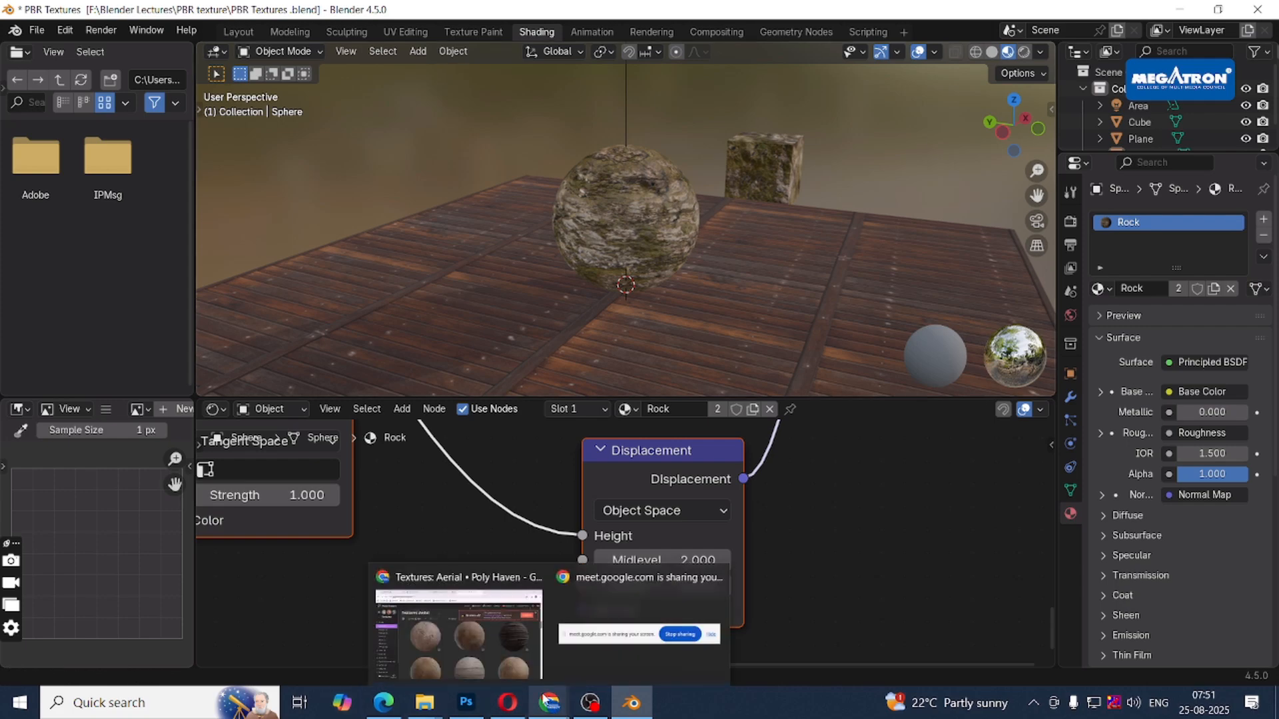
pyautogui.click(458, 633)
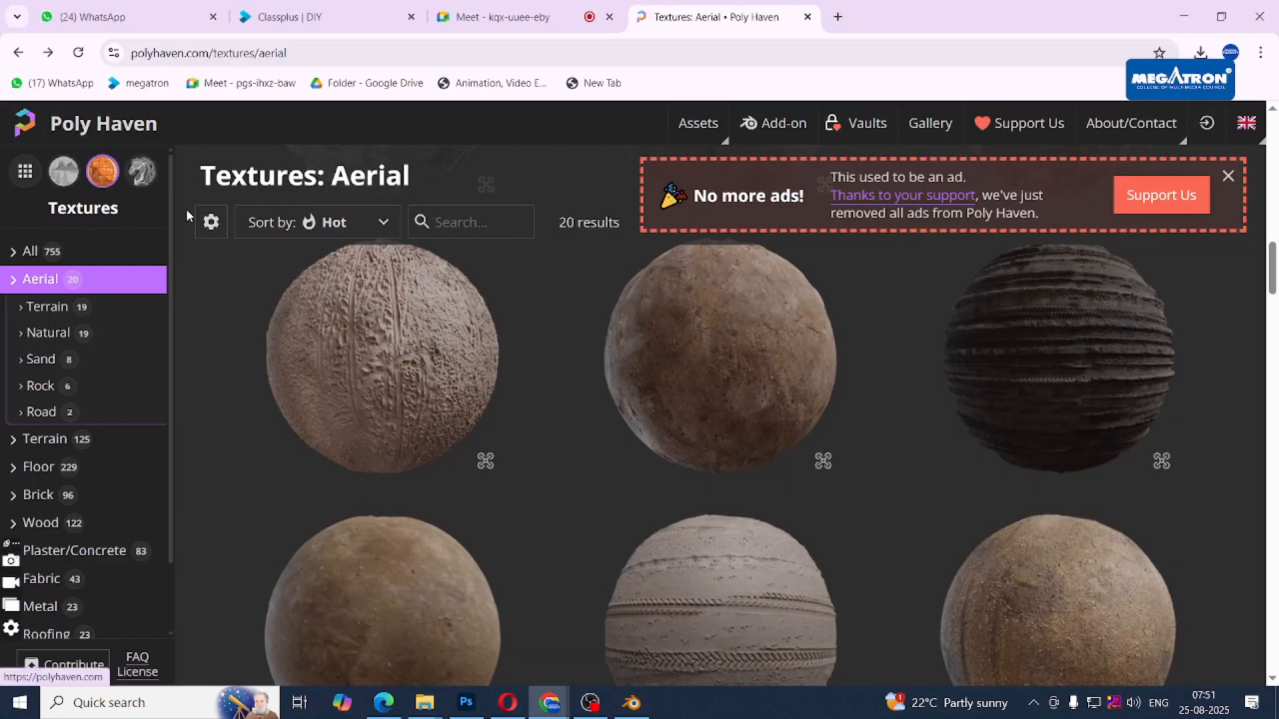
pyautogui.scroll(-6, 348, 331)
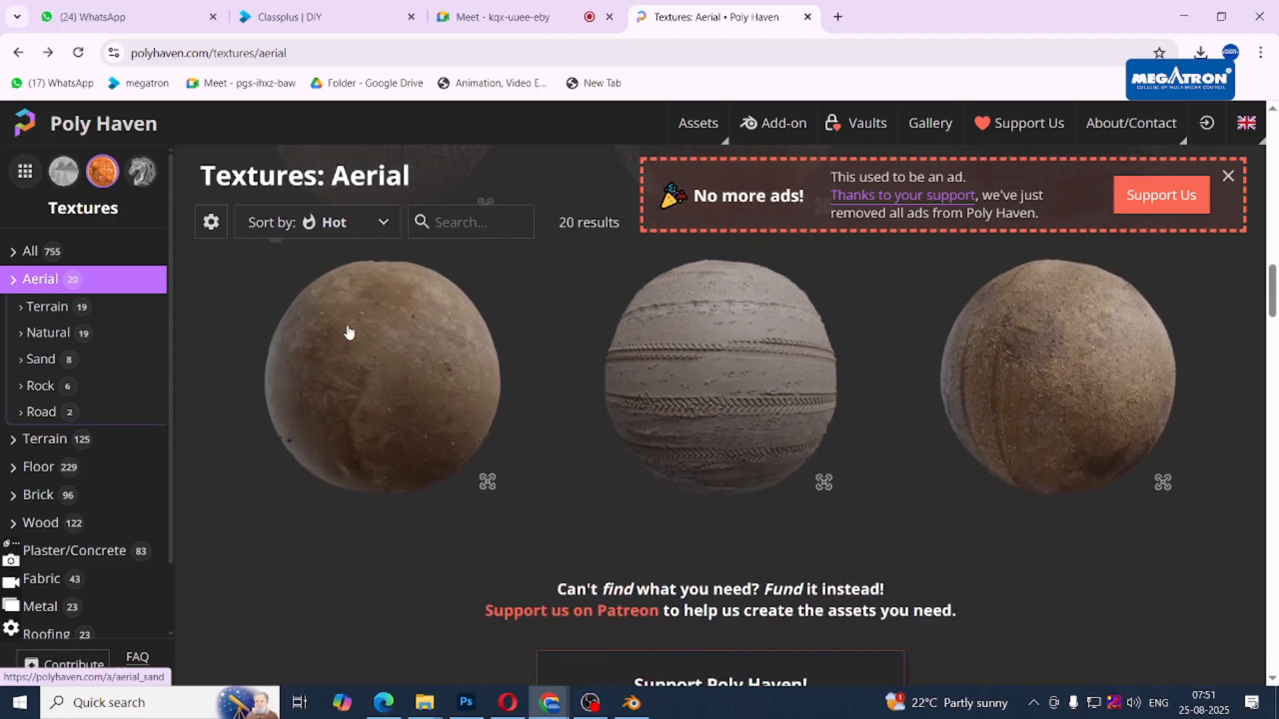
pyautogui.scroll(3, 348, 331)
pyautogui.scroll(3, 348, 331)
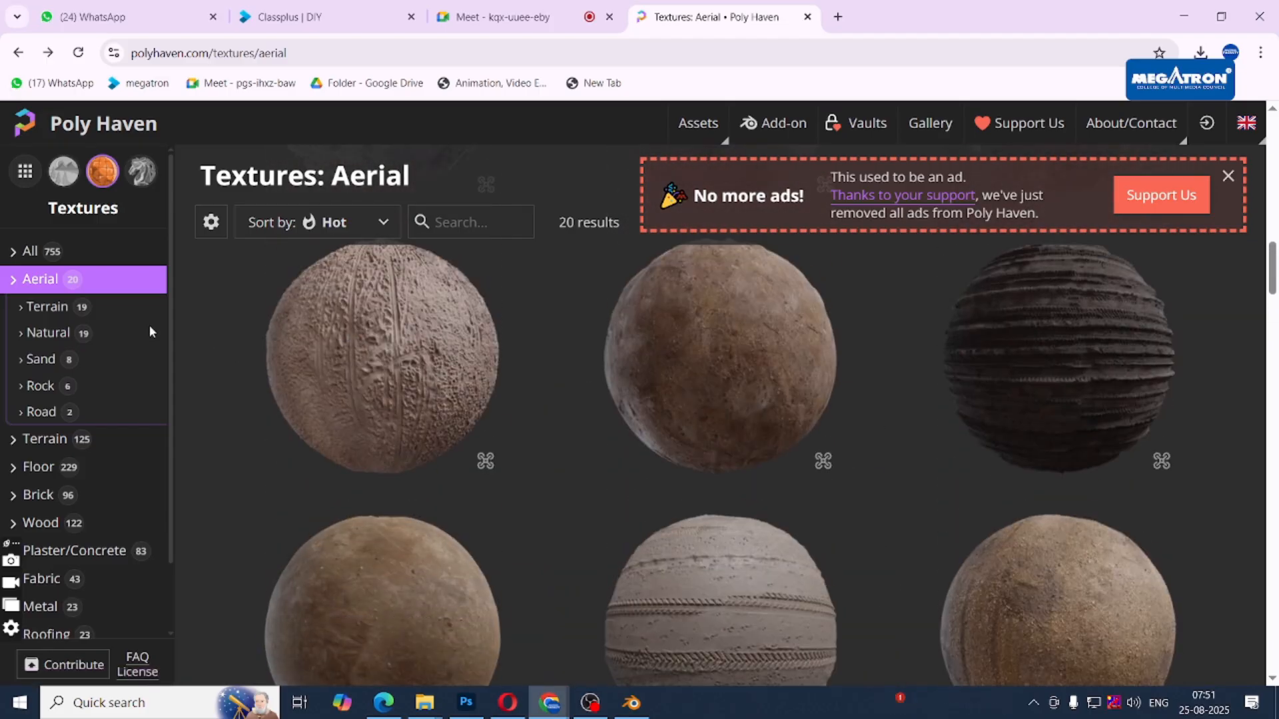
pyautogui.click(12, 281)
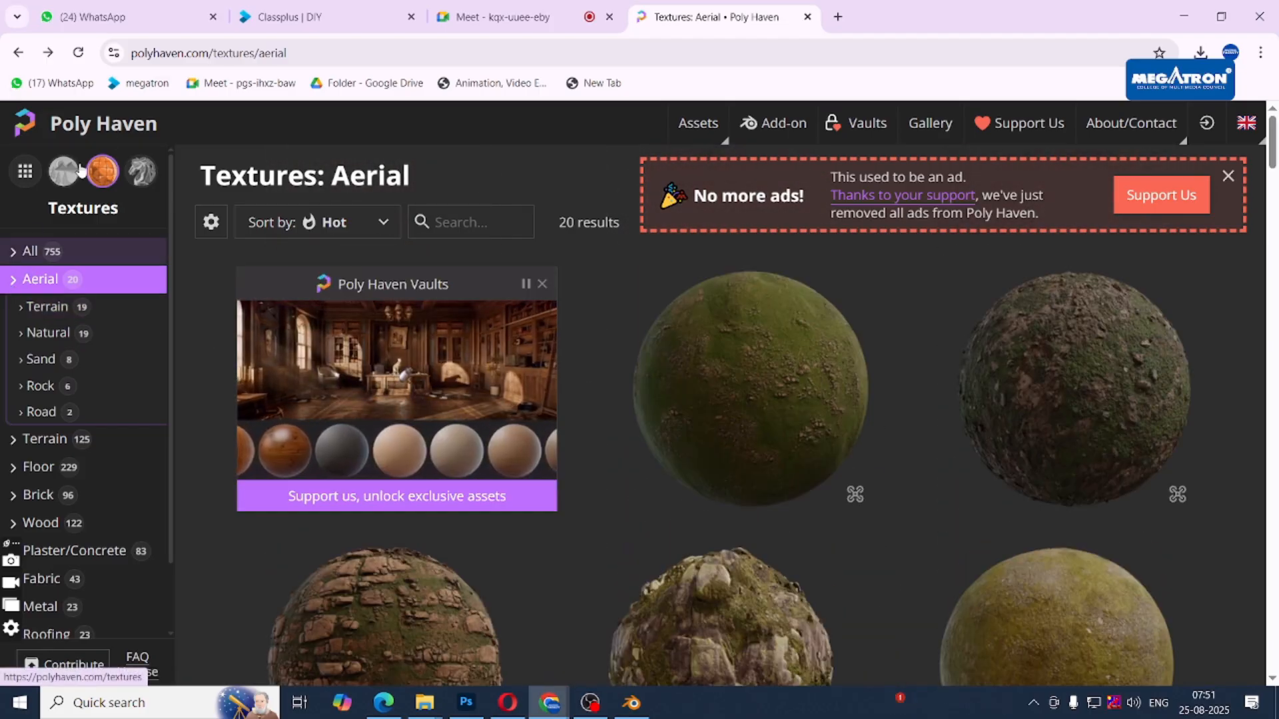
# Go back from Poly Haven to the Google results and search for "pbr textures free" instead.
pyautogui.click(25, 59)
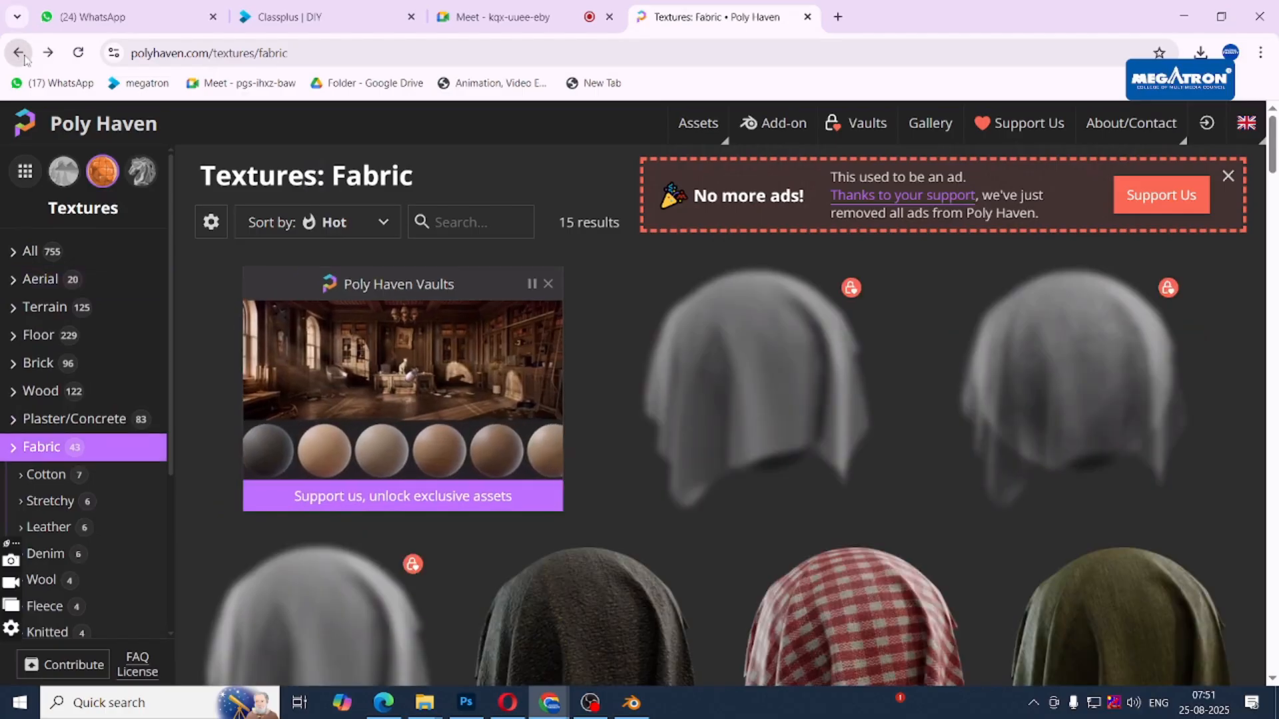
pyautogui.click(25, 59)
pyautogui.click(25, 59)
pyautogui.click(25, 59)
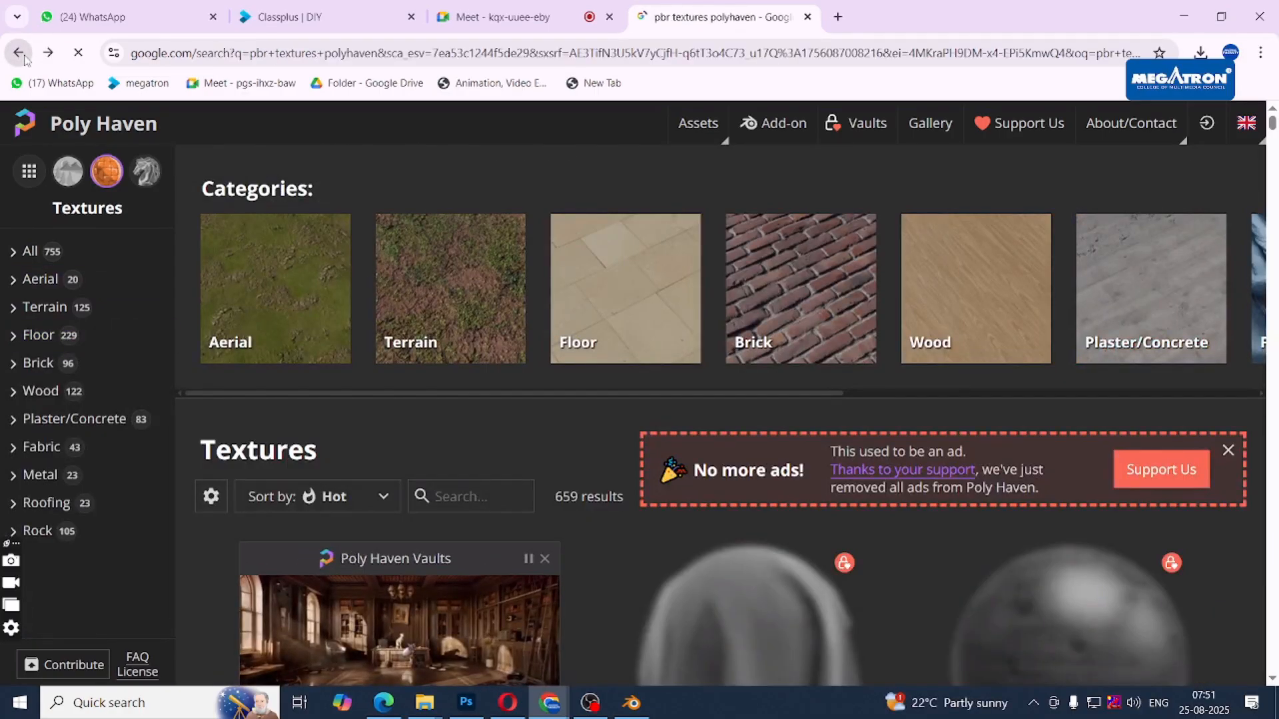
pyautogui.moveTo(330, 148); pyautogui.dragTo(257, 154)
pyautogui.press('BackSpace')
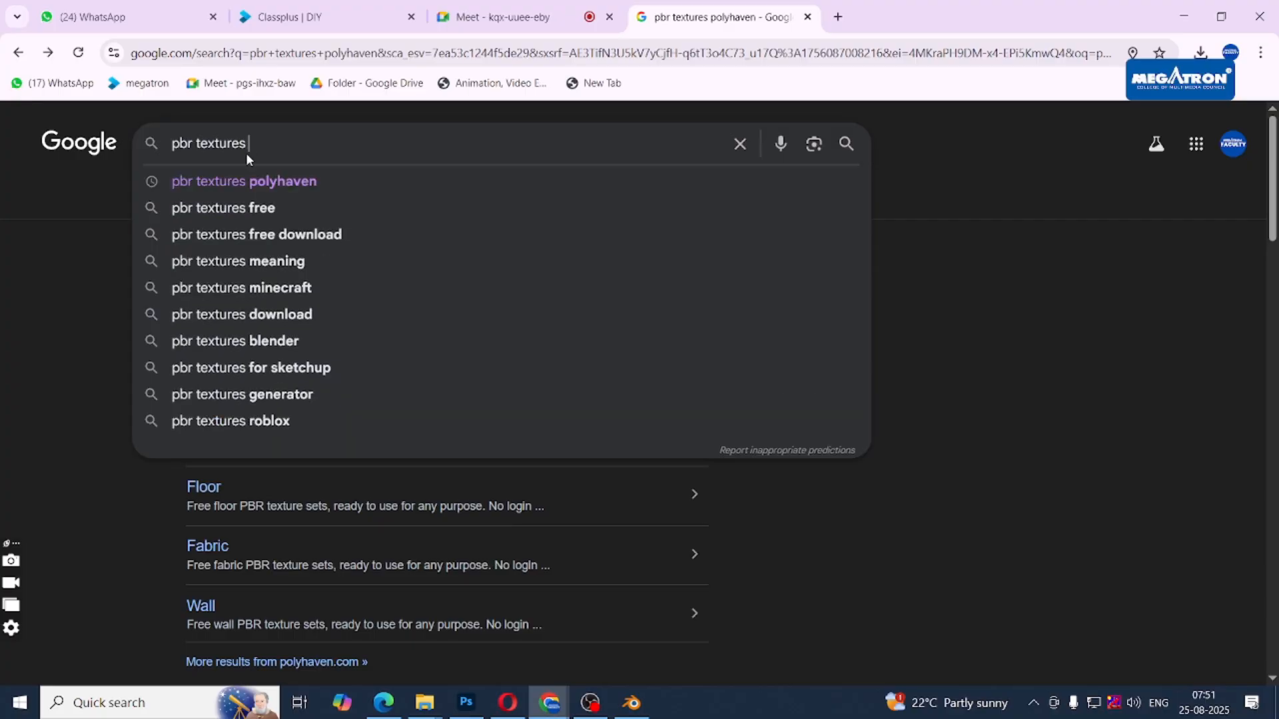
pyautogui.click(222, 214)
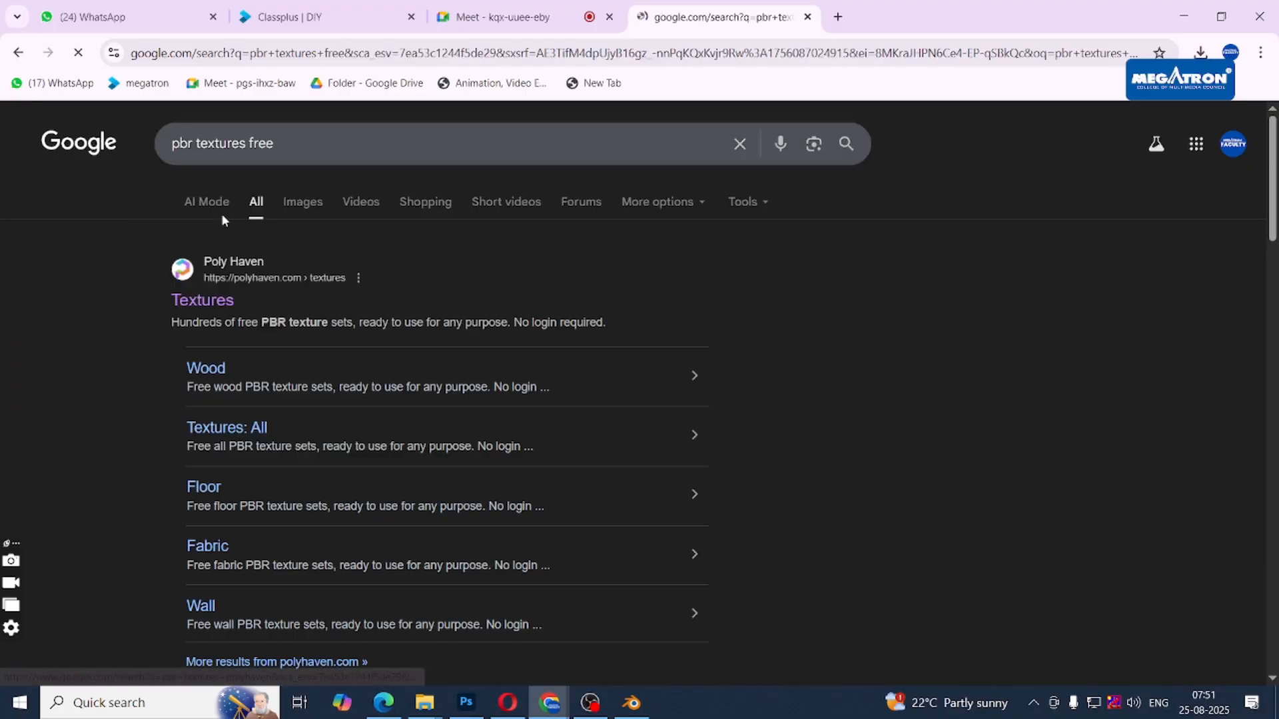
# Open the Free PBR Materials site (freepbr.com) from the search results and look over its home page and texture categories.
pyautogui.scroll(-5, 361, 282)
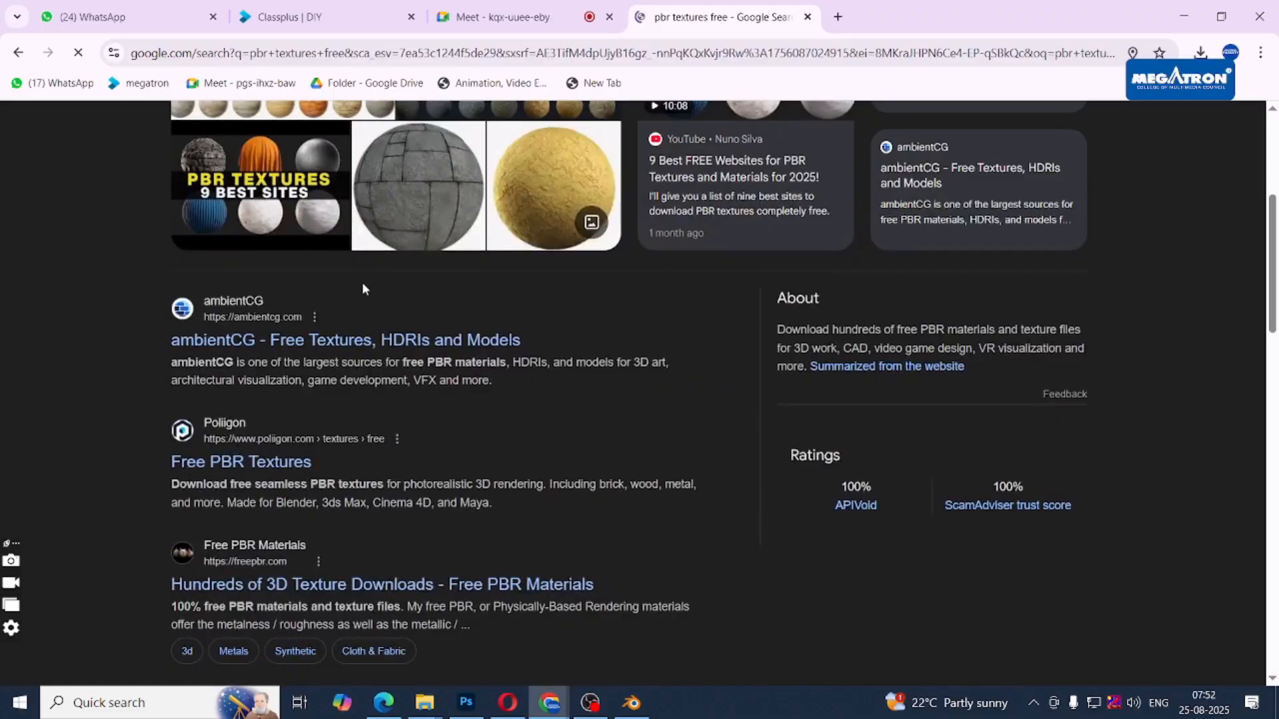
pyautogui.scroll(-3, 363, 286)
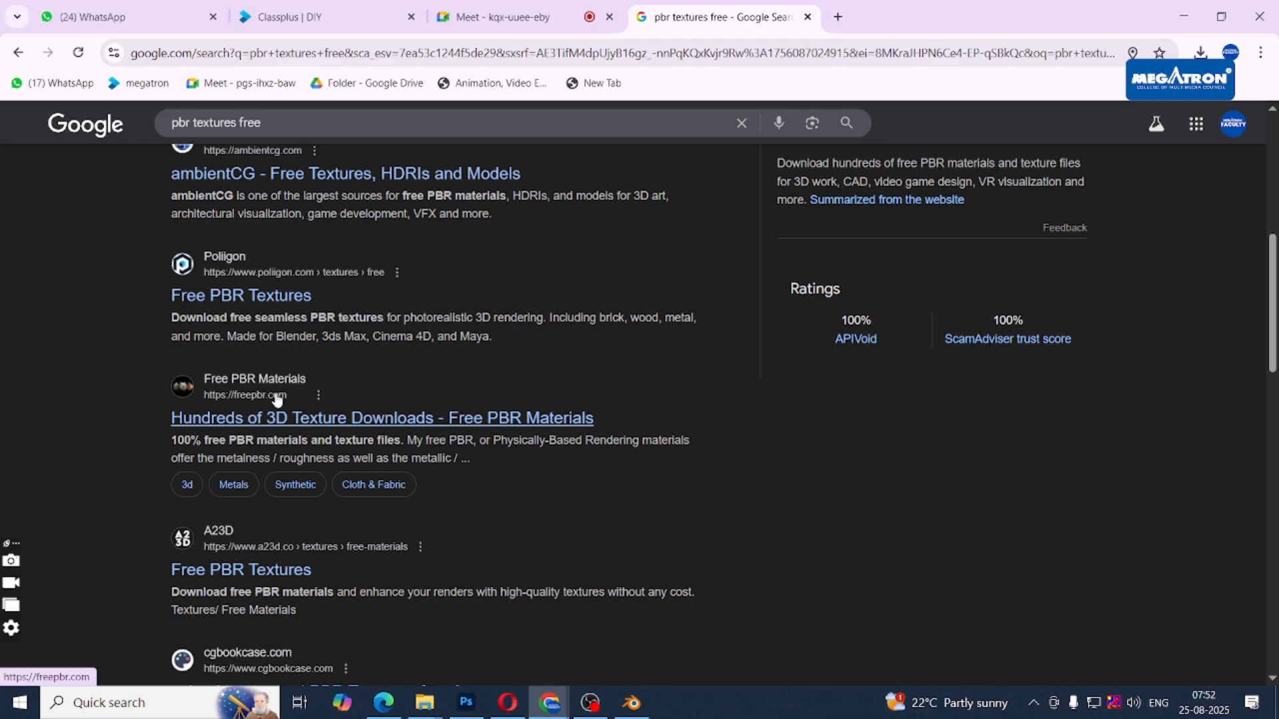
pyautogui.click(301, 418)
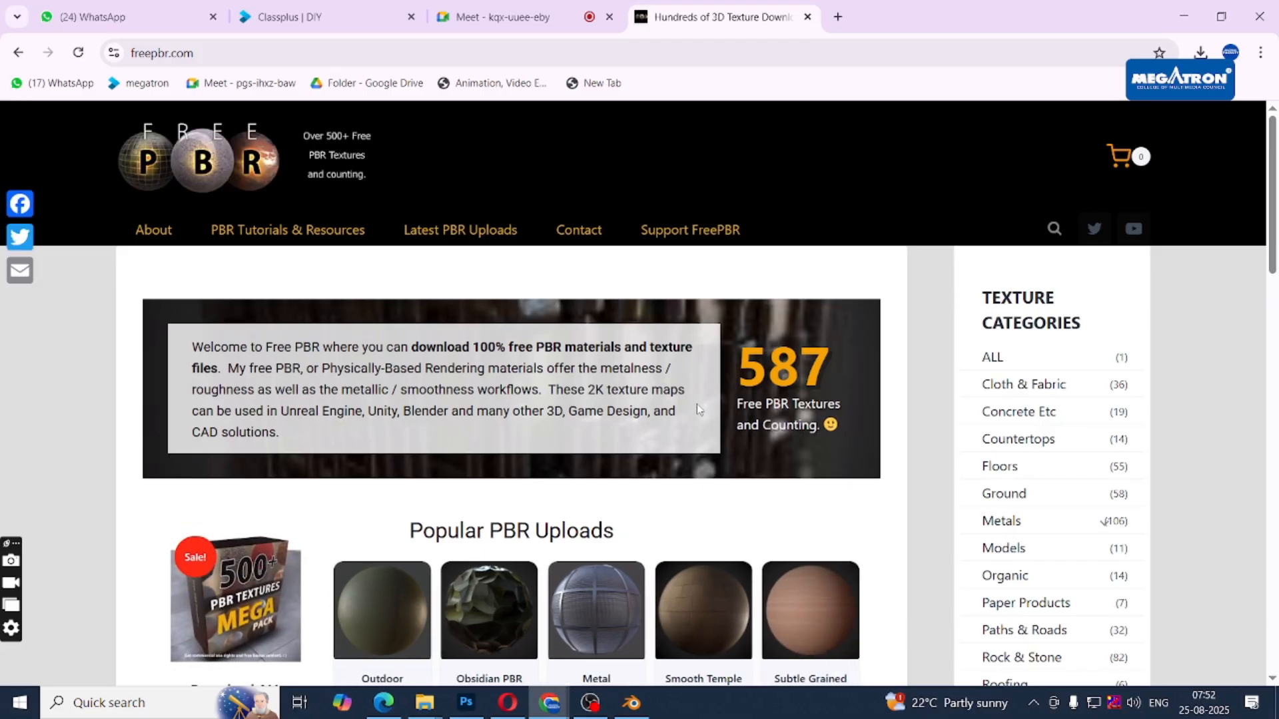
pyautogui.scroll(-5, 697, 404)
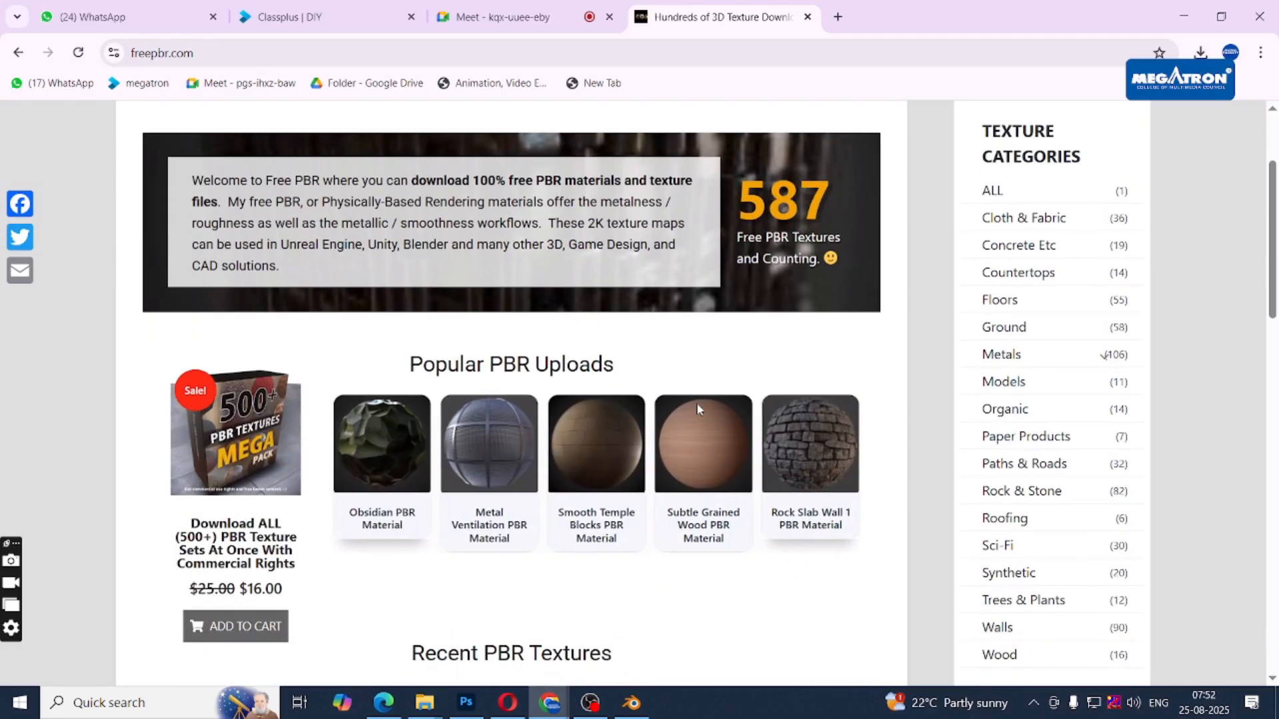
pyautogui.scroll(-4, 698, 410)
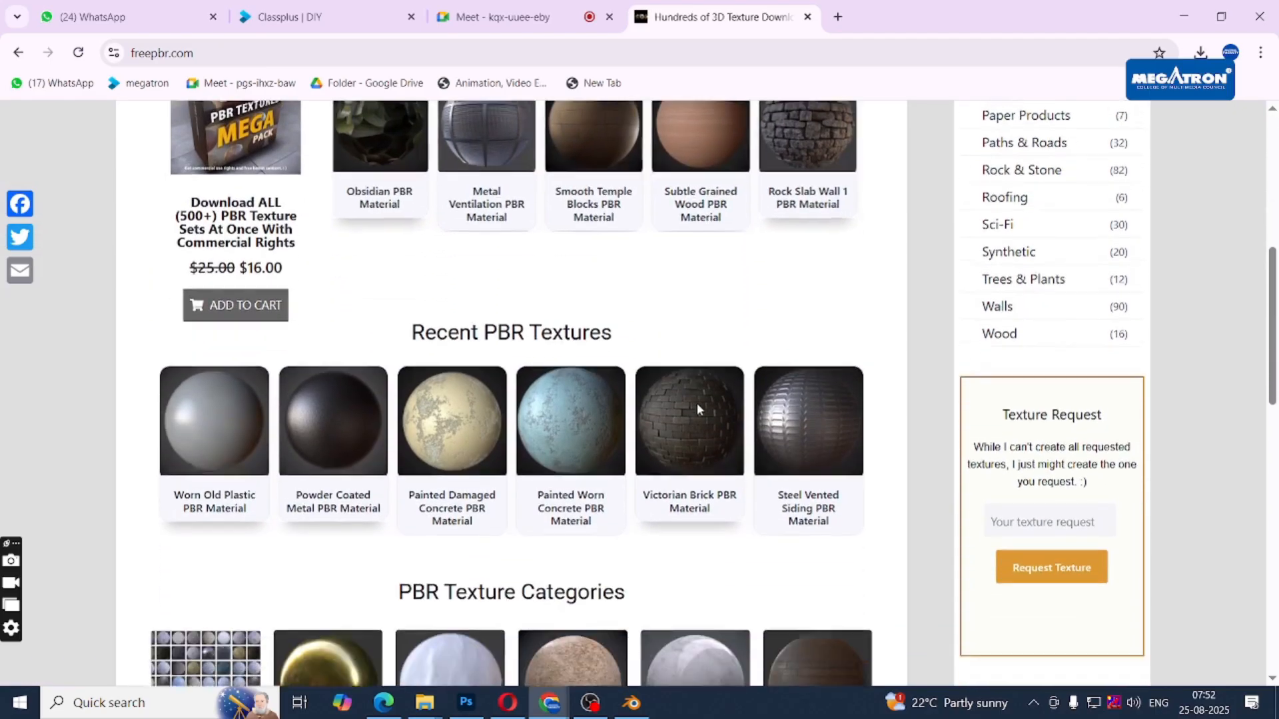
pyautogui.scroll(-4, 698, 410)
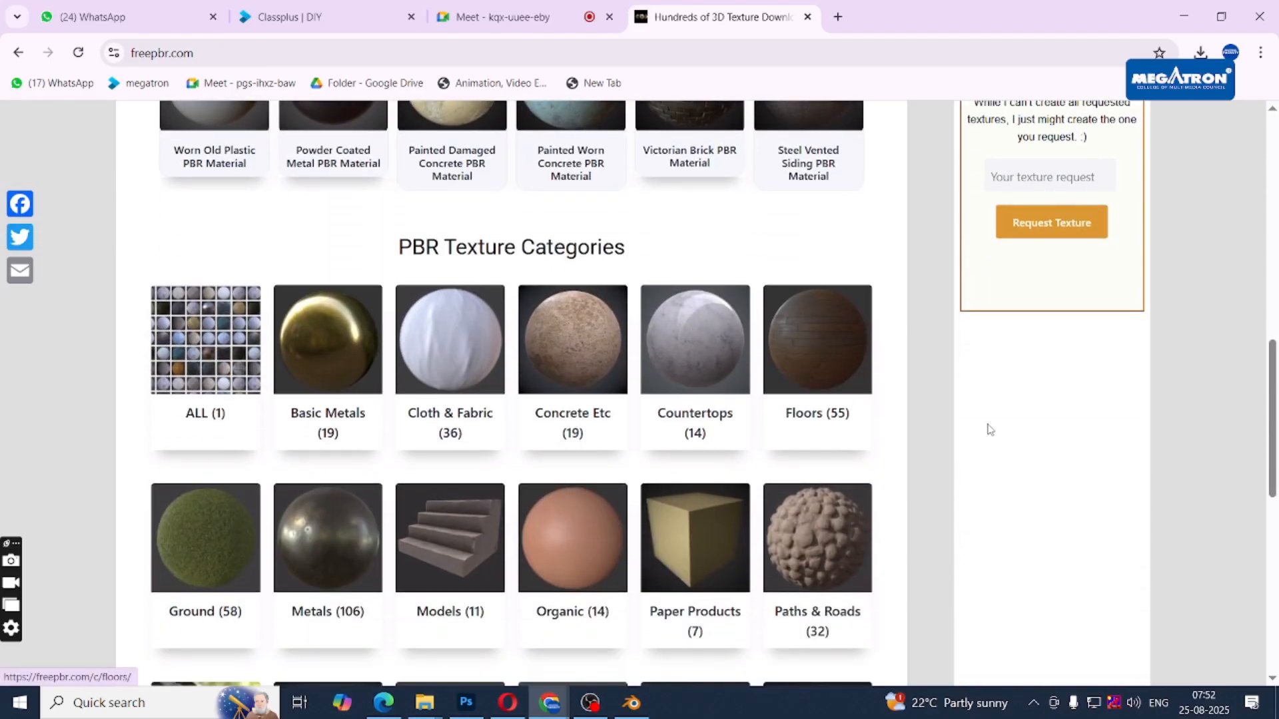
pyautogui.scroll(6, 1125, 418)
pyautogui.scroll(3, 1125, 418)
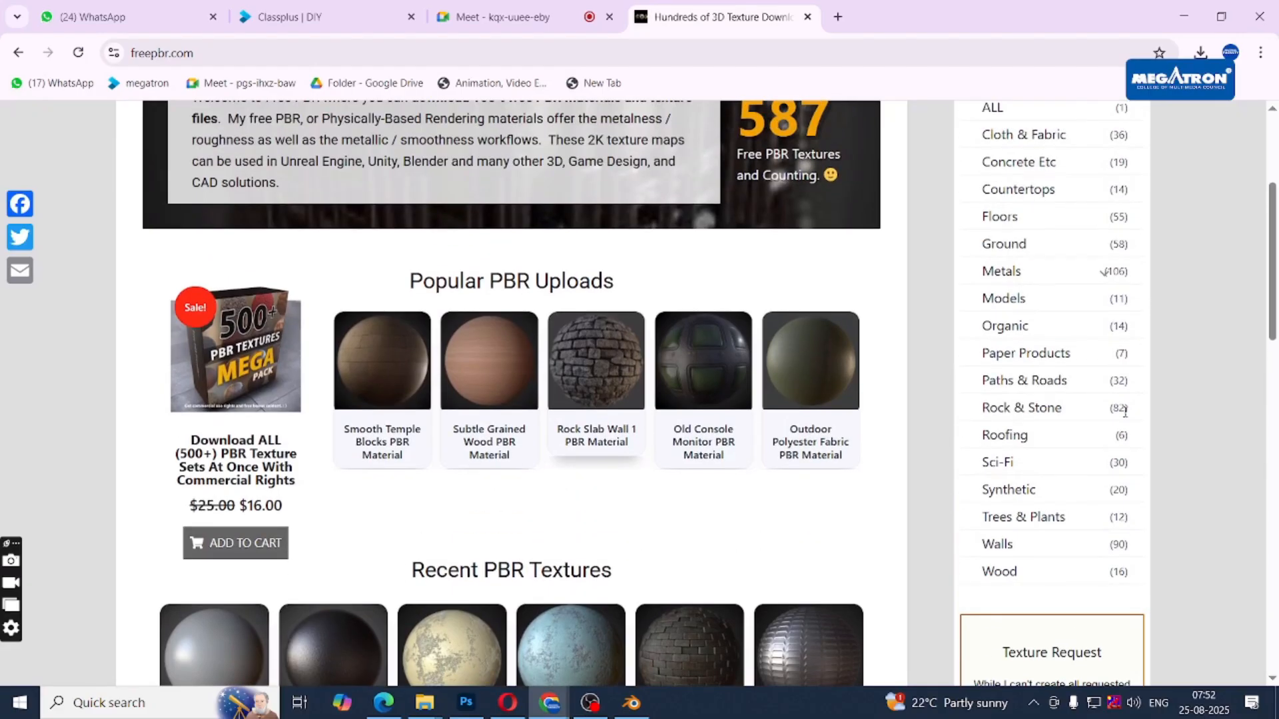
# Open the Organic texture category and look through its skin, fur, feather and scale materials.
pyautogui.click(1037, 333)
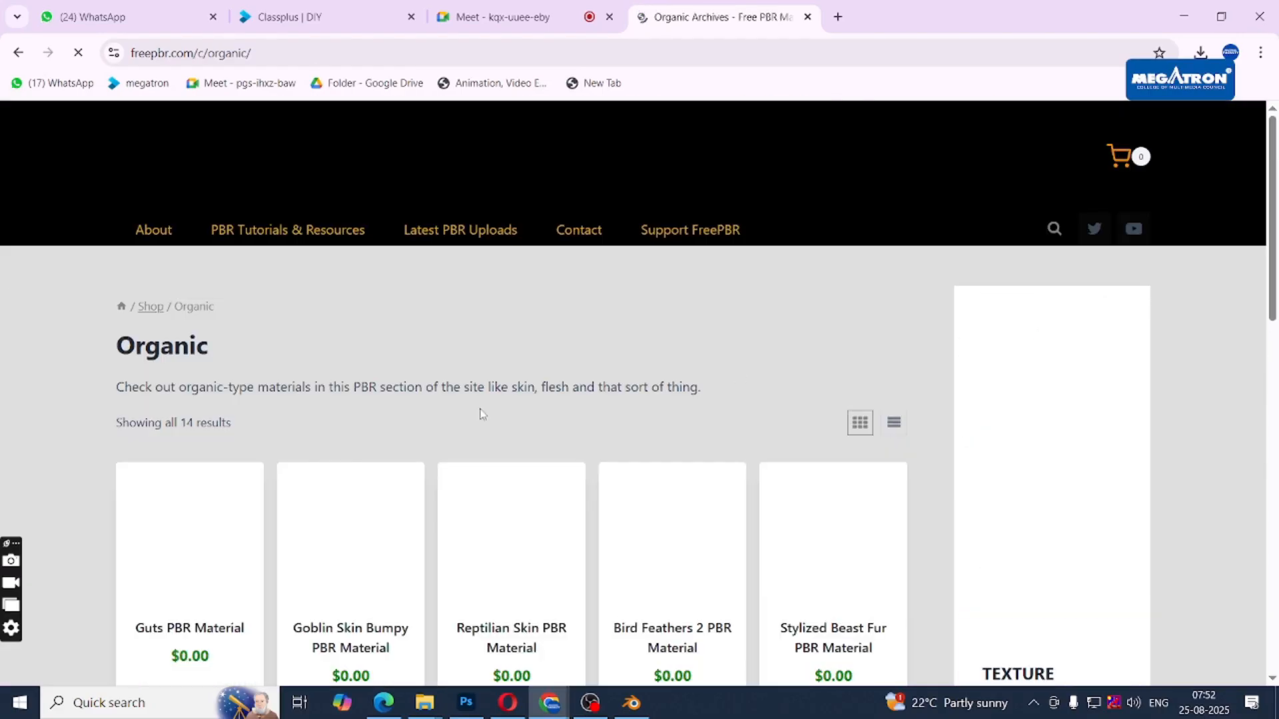
pyautogui.scroll(-2, 481, 414)
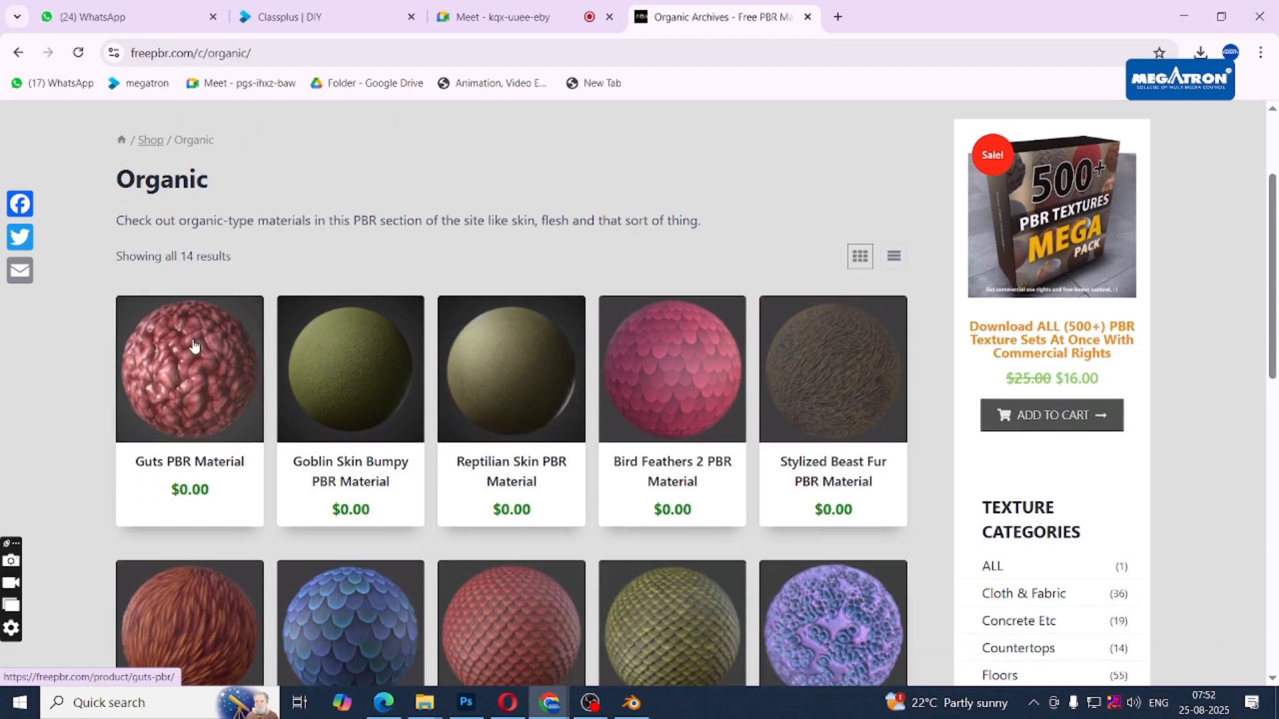
pyautogui.scroll(-1, 194, 345)
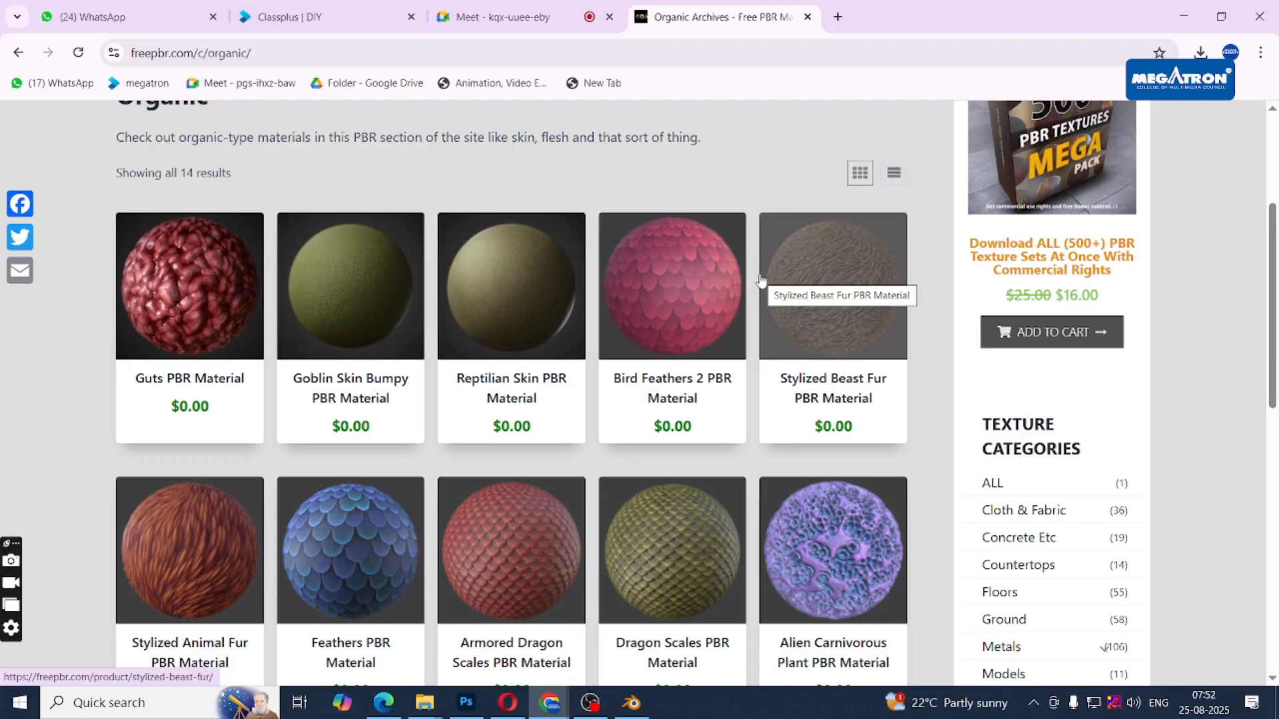
pyautogui.scroll(-1, 669, 453)
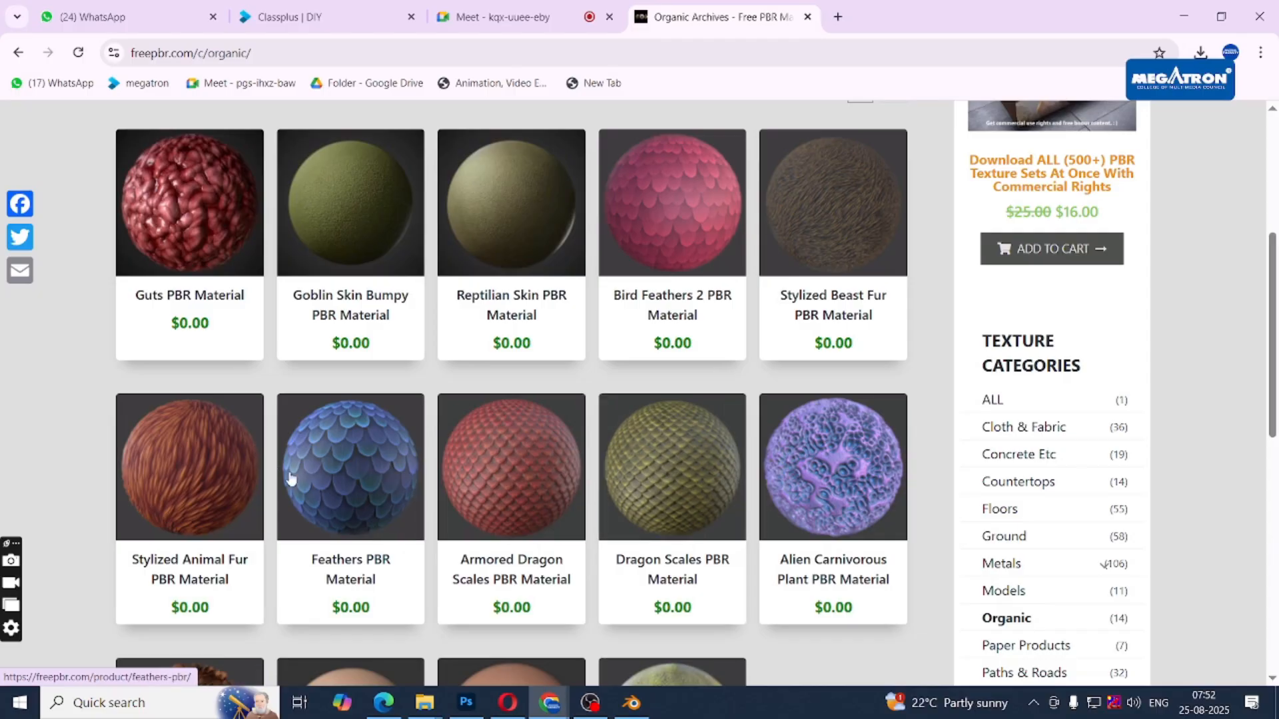
pyautogui.scroll(-3, 340, 474)
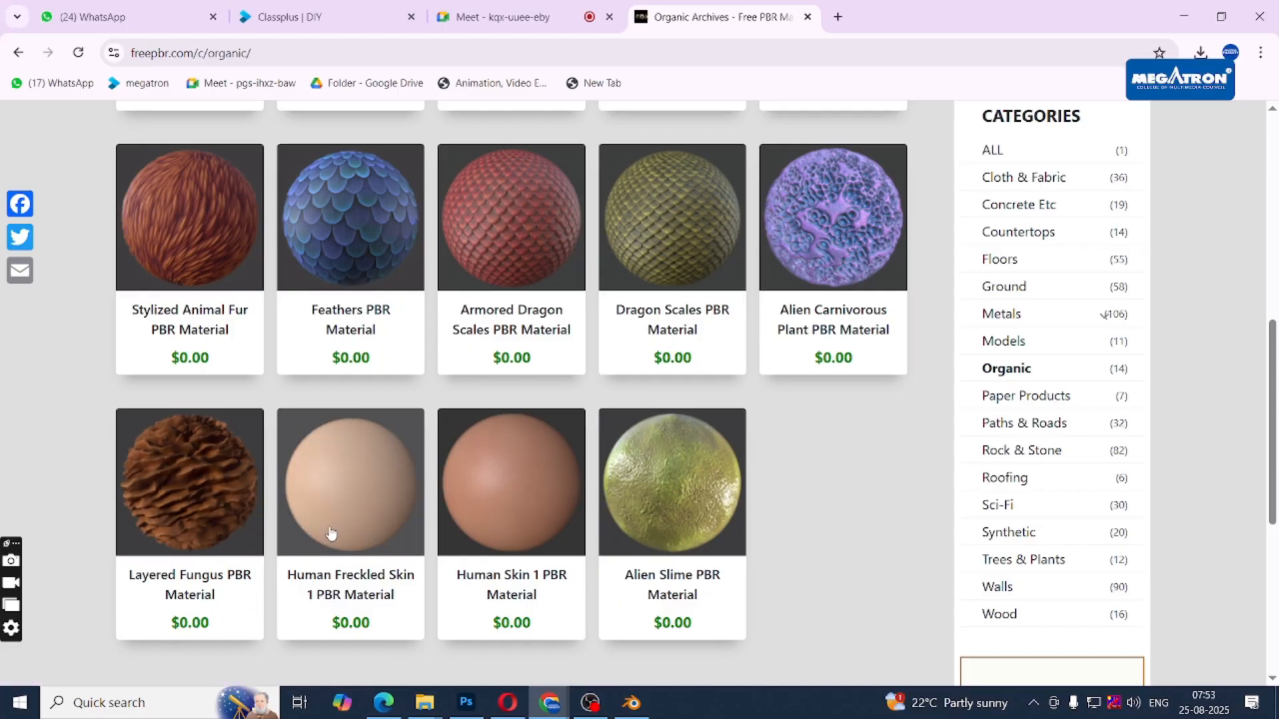
pyautogui.scroll(2, 858, 446)
pyautogui.scroll(-2, 1000, 425)
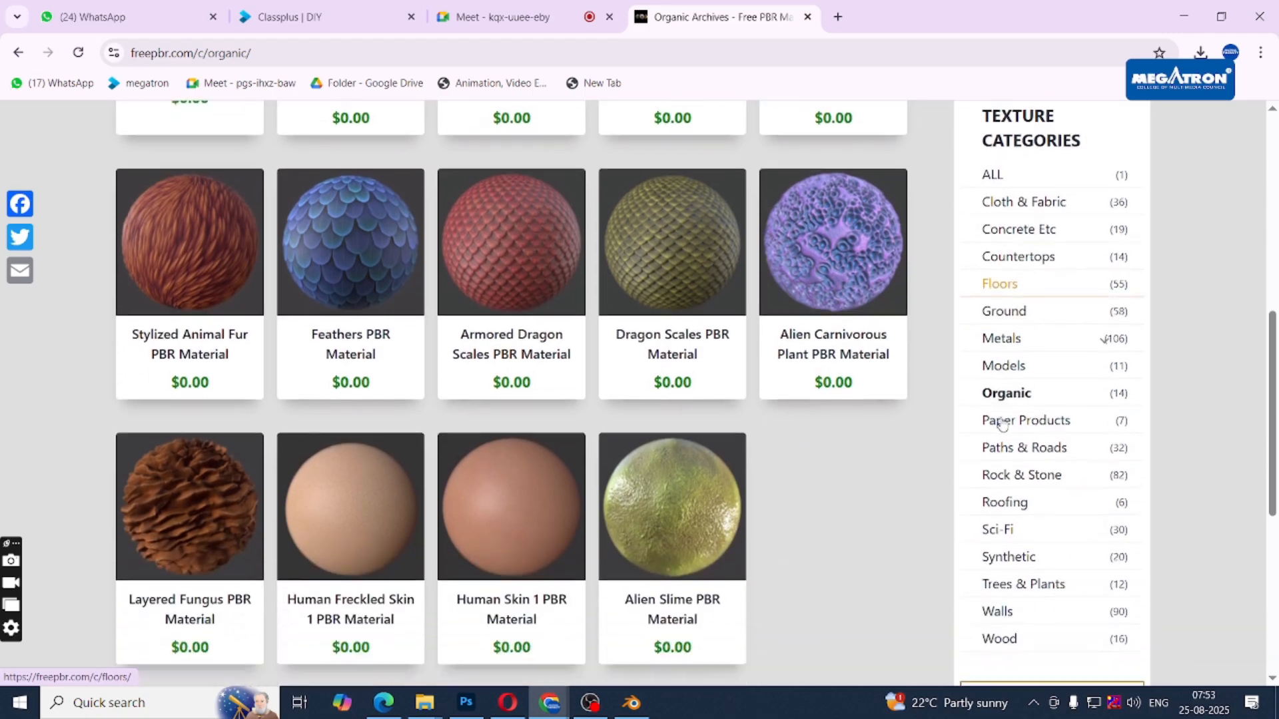
# Open the Sci-Fi texture category and look through the materials on its first page.
pyautogui.click(999, 511)
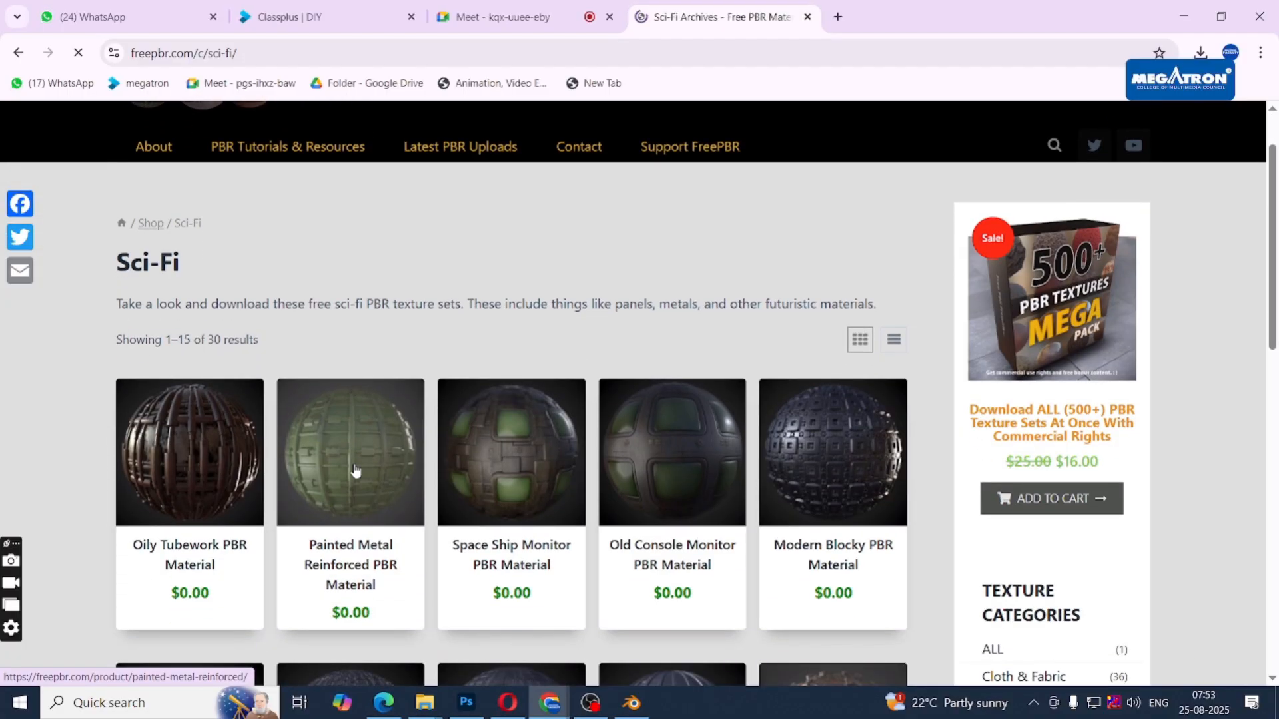
pyautogui.scroll(-2, 354, 468)
pyautogui.scroll(-2, 355, 469)
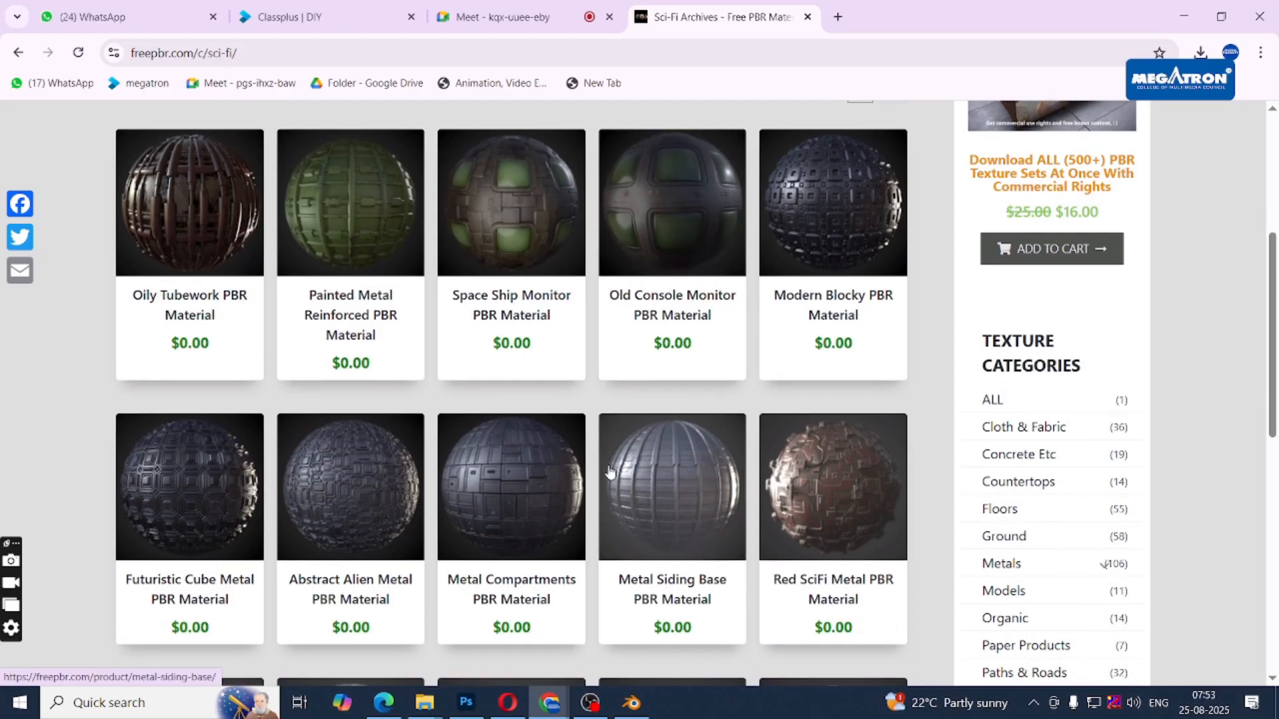
pyautogui.scroll(-2, 371, 519)
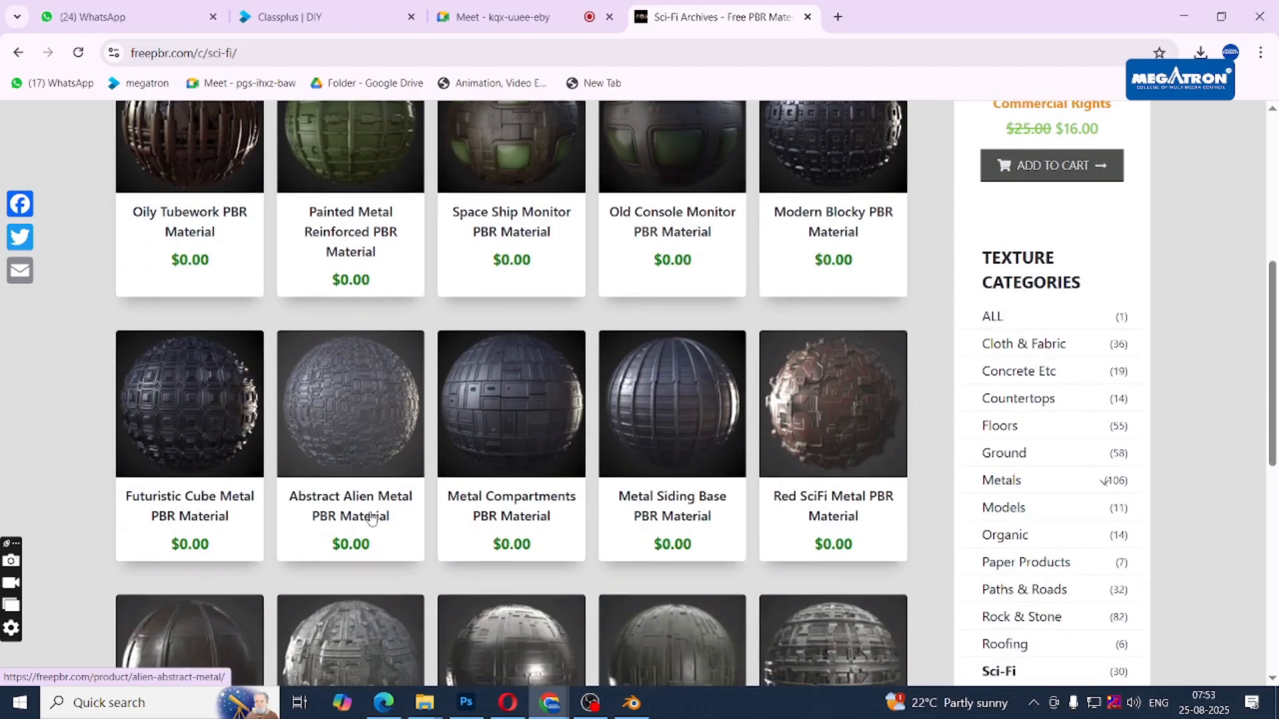
pyautogui.scroll(-5, 371, 519)
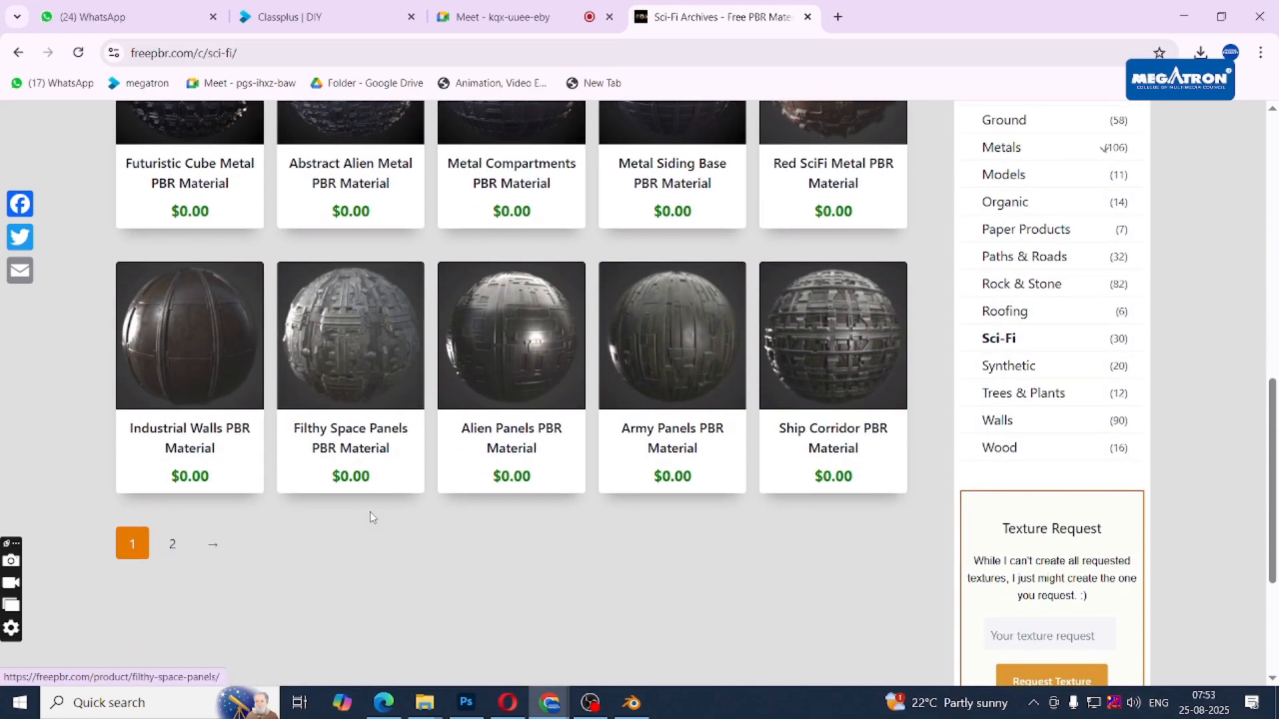
# Open the Space Crate 1 PBR Material from the second page of Sci-Fi textures and download space-crate1-bl.zip.
pyautogui.click(206, 547)
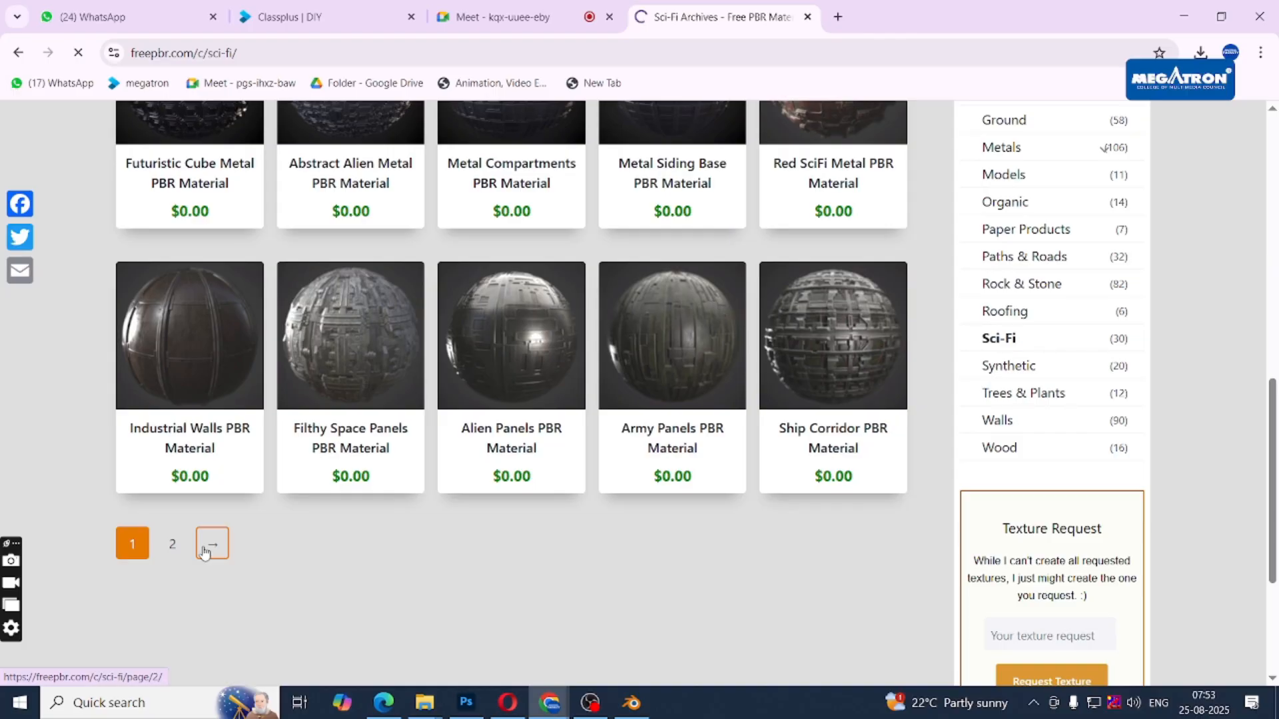
pyautogui.scroll(-3, 466, 494)
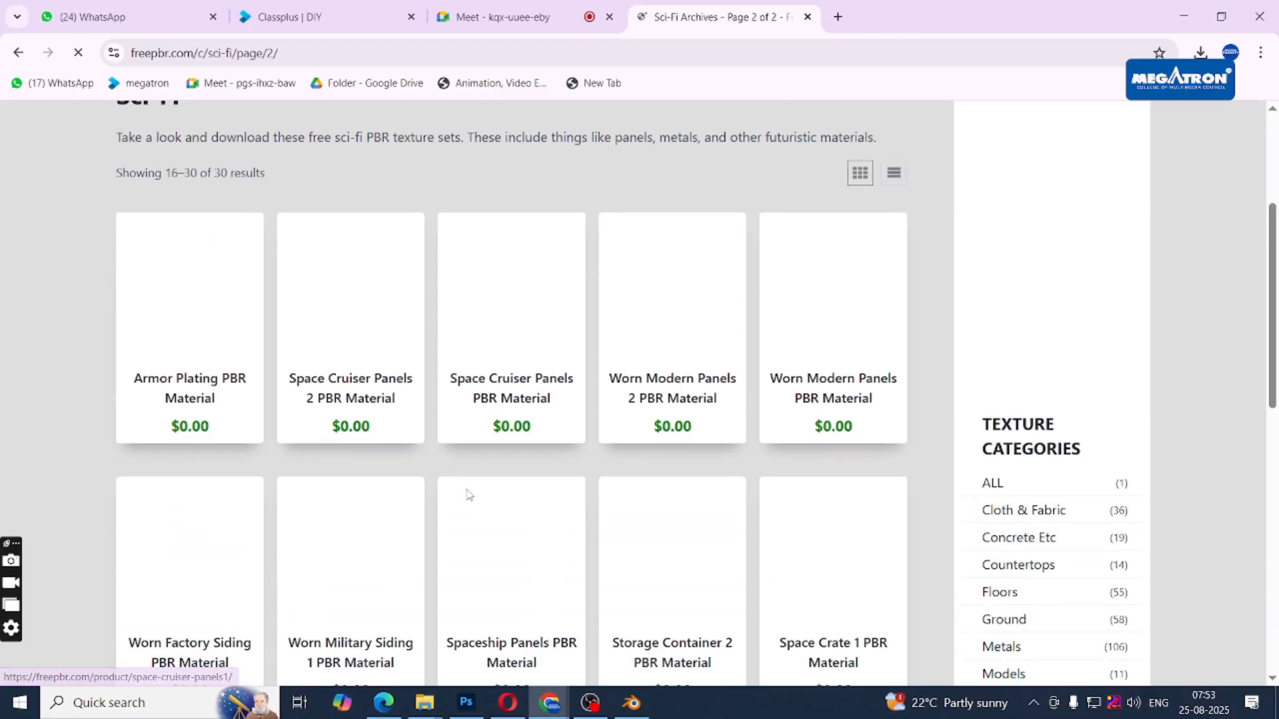
pyautogui.click(833, 573)
pyautogui.scroll(-3, 717, 362)
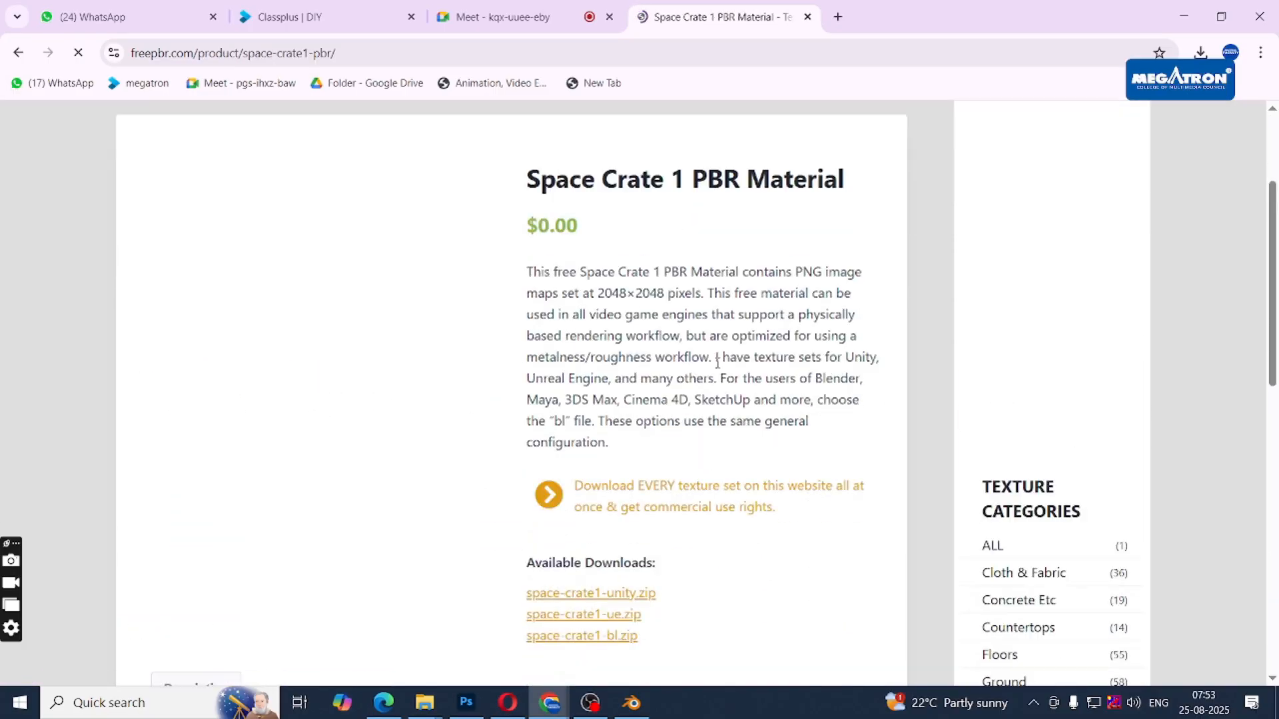
pyautogui.scroll(-1, 717, 363)
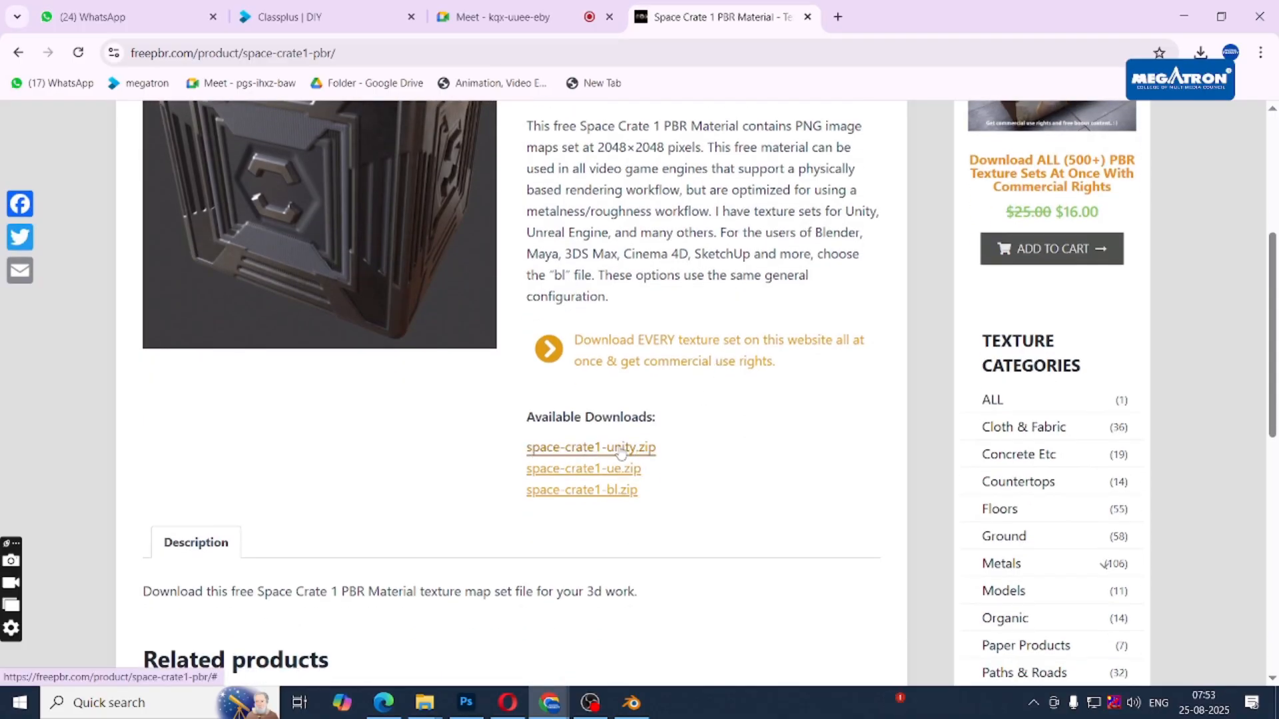
pyautogui.click(604, 497)
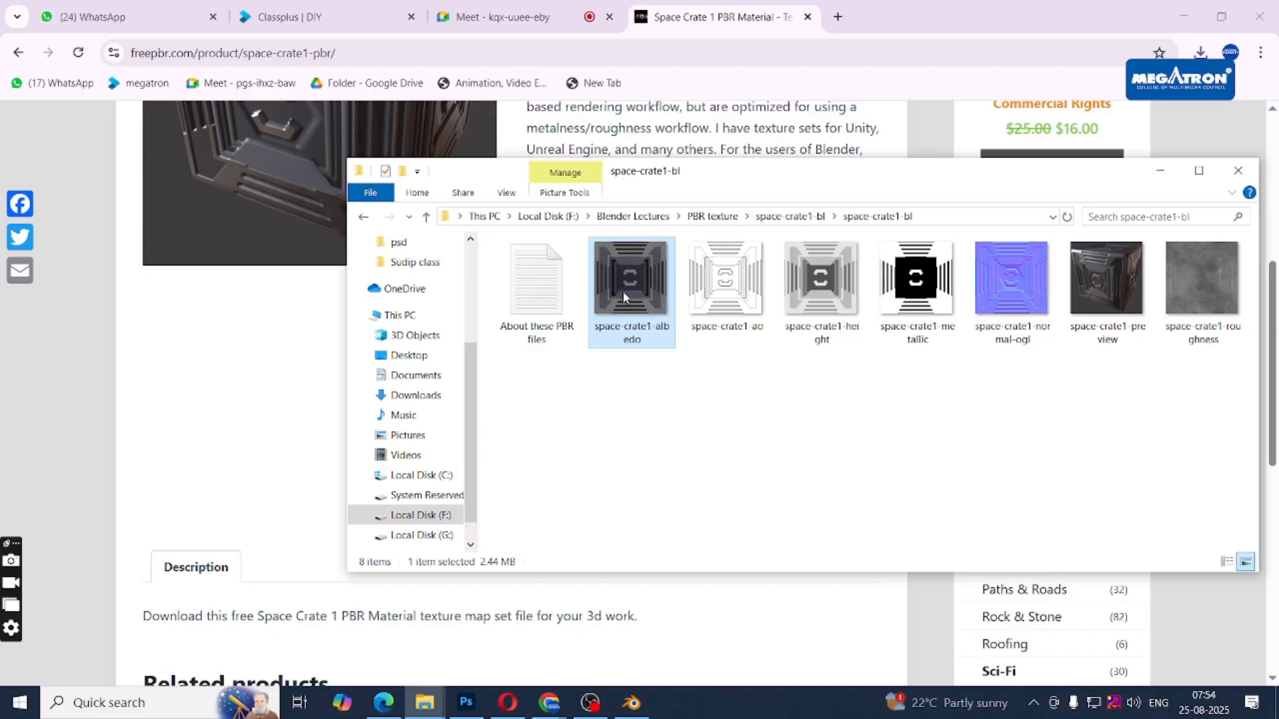
# Look through the albedo, AO, height, metallic and roughness maps in the extracted space-crate1-bl folder, and put the folder window away.
pyautogui.click(725, 286)
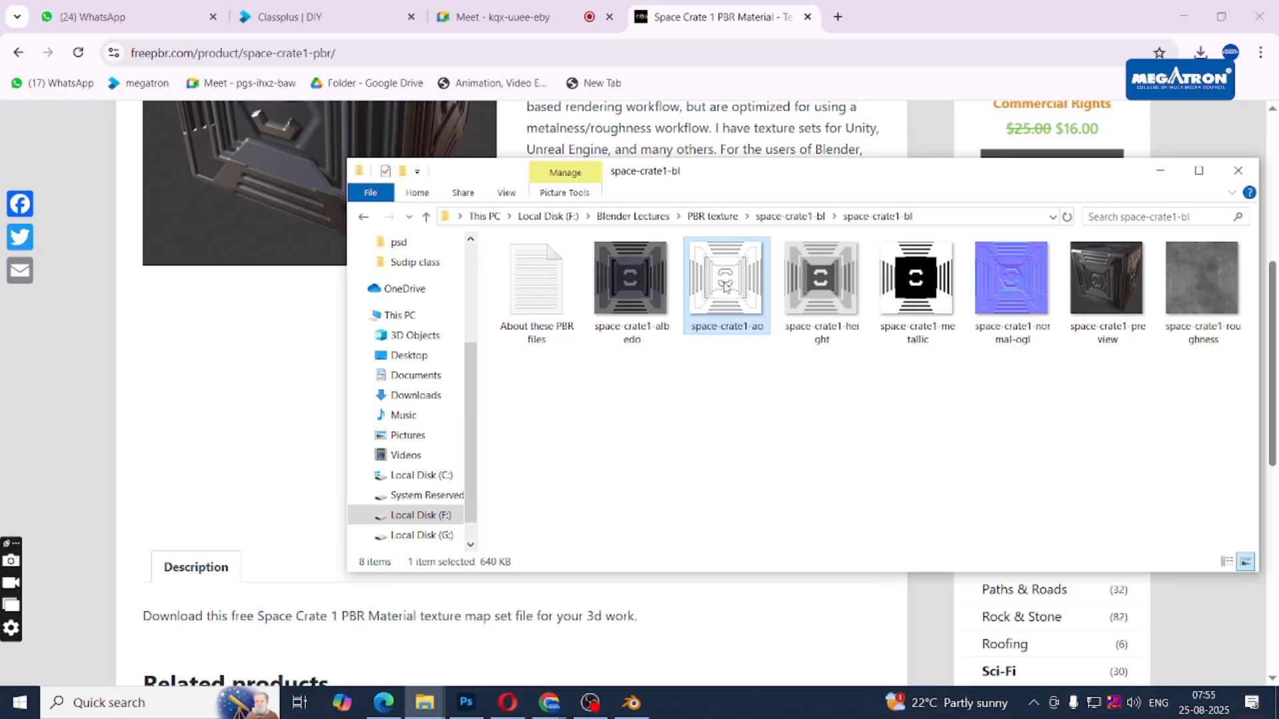
pyautogui.click(827, 275)
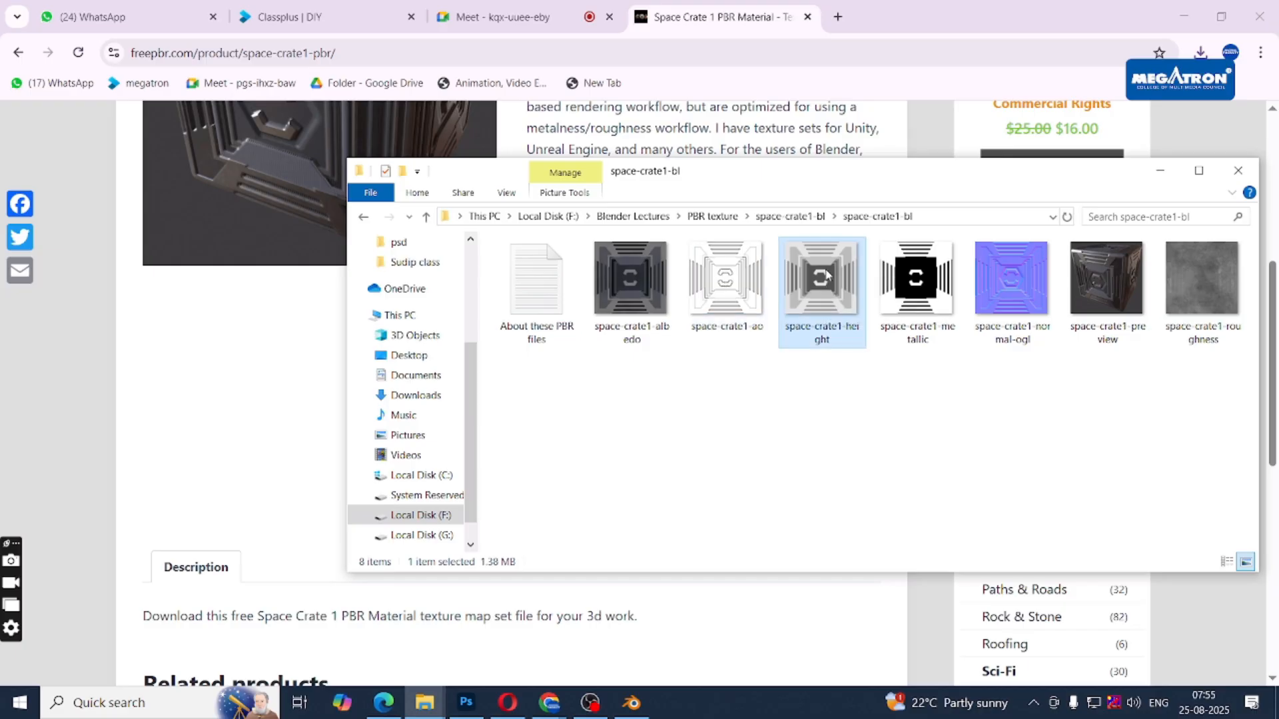
pyautogui.click(926, 294)
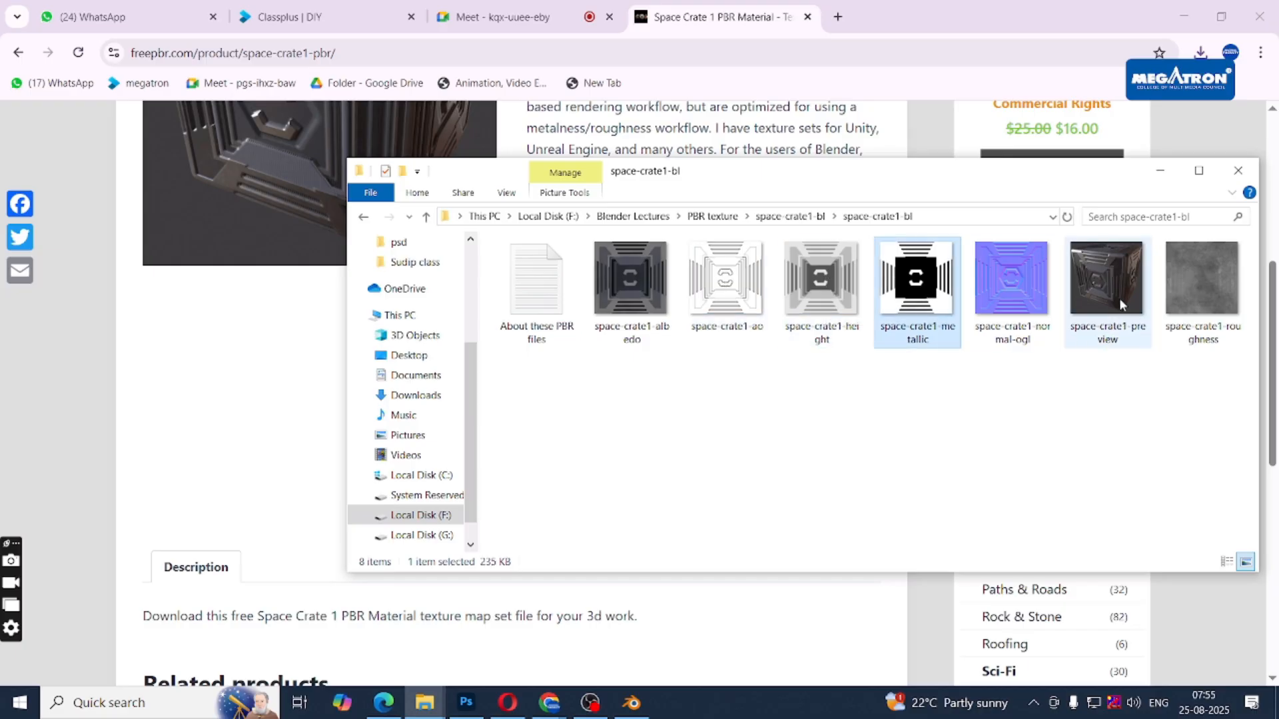
pyautogui.click(1189, 295)
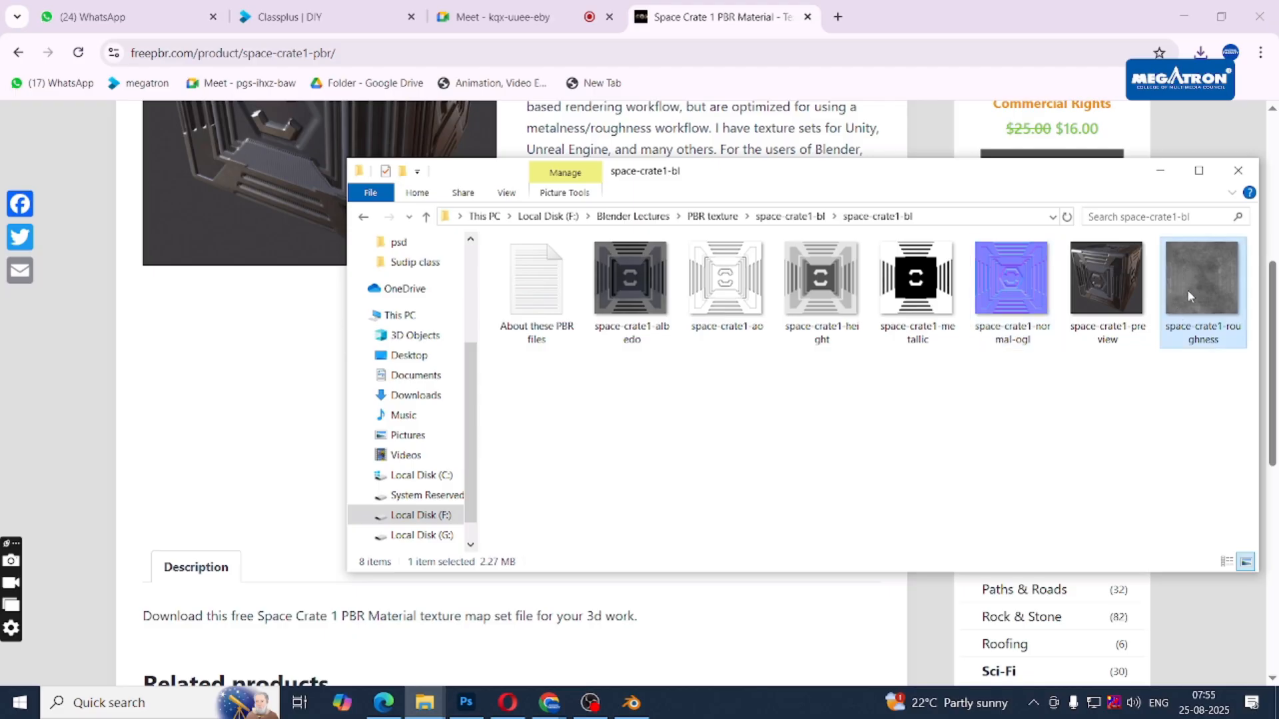
pyautogui.click(1159, 170)
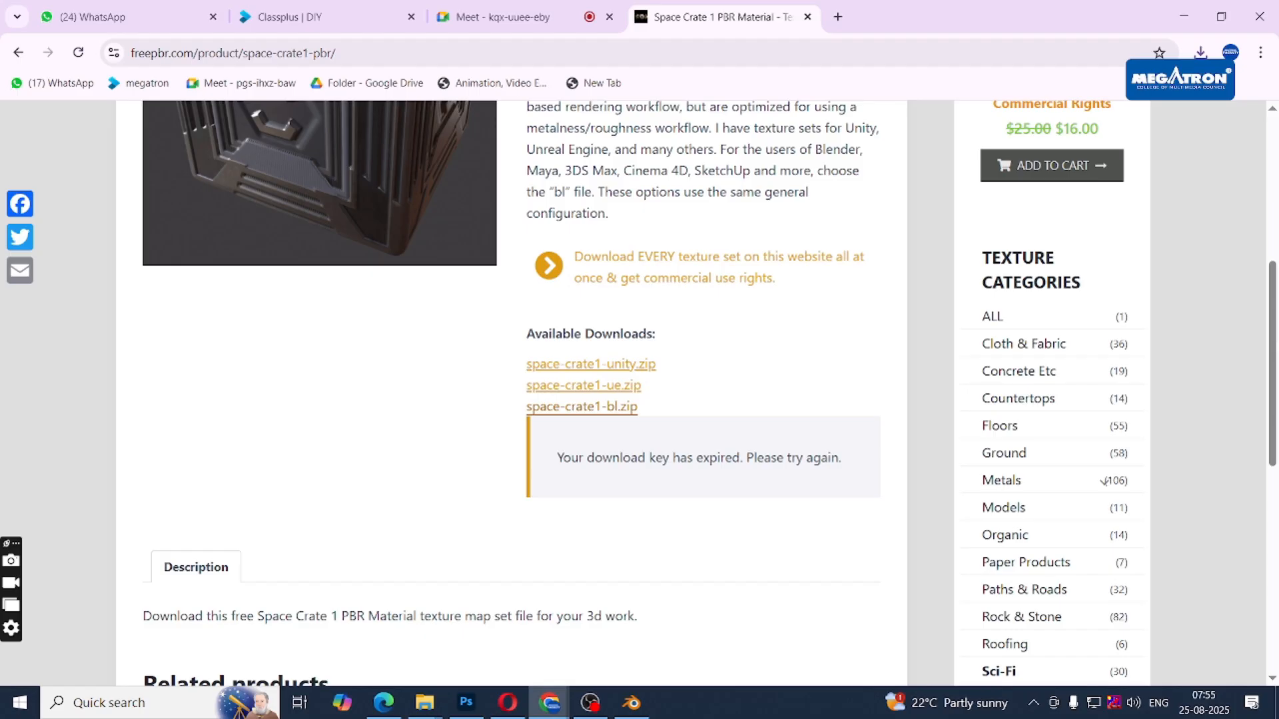
# Switch to Blender and delete the rock-textured cube beside the plank plane.
pyautogui.click(1183, 15)
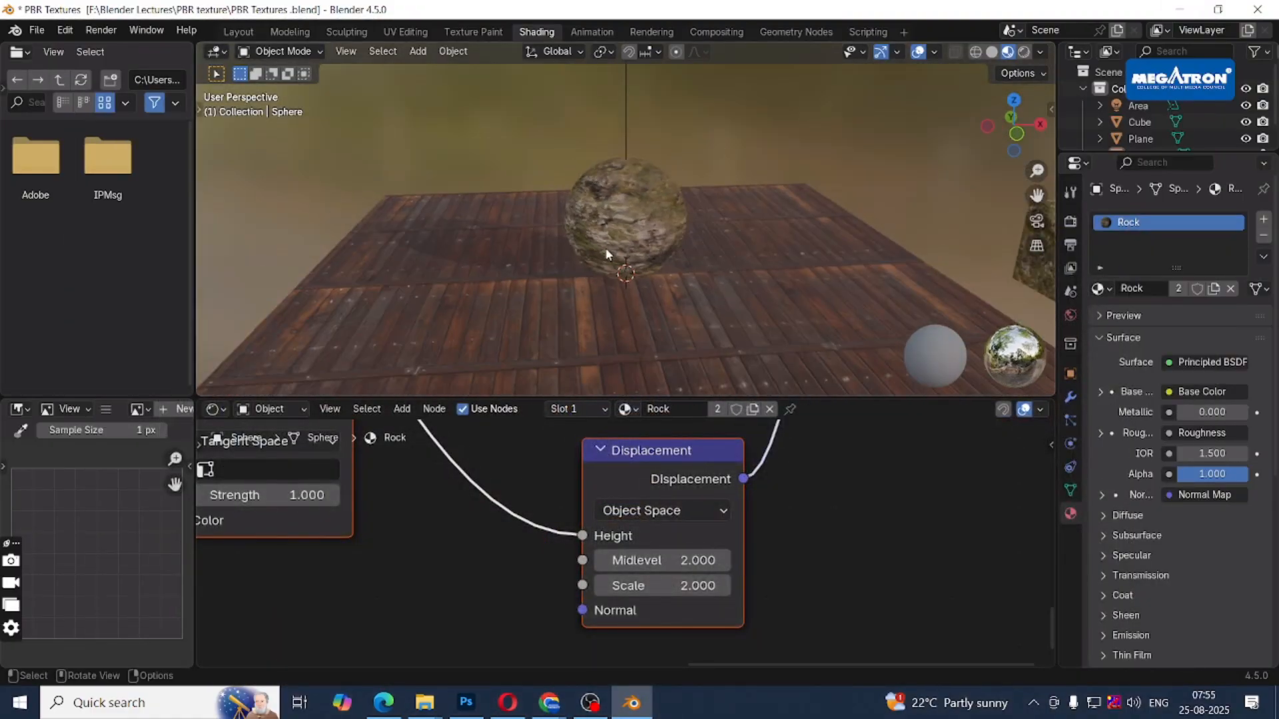
pyautogui.scroll(-5, 606, 248)
pyautogui.click(845, 177)
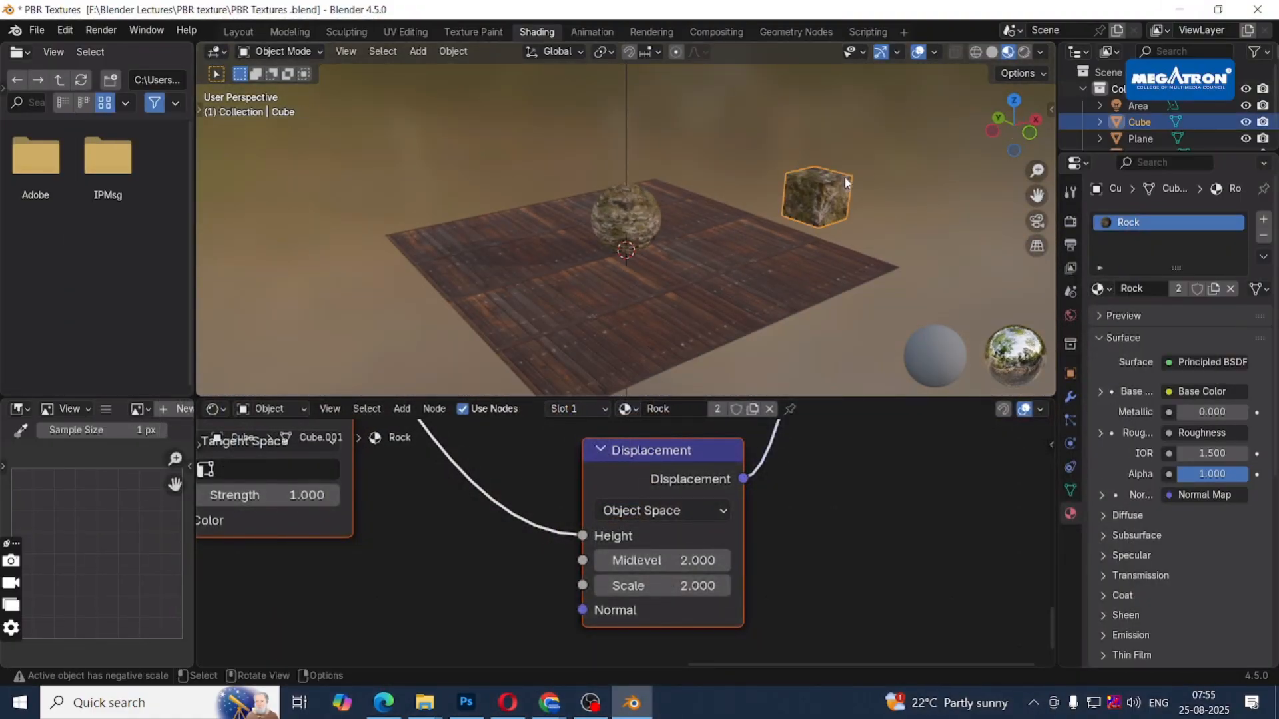
pyautogui.press('Delete')
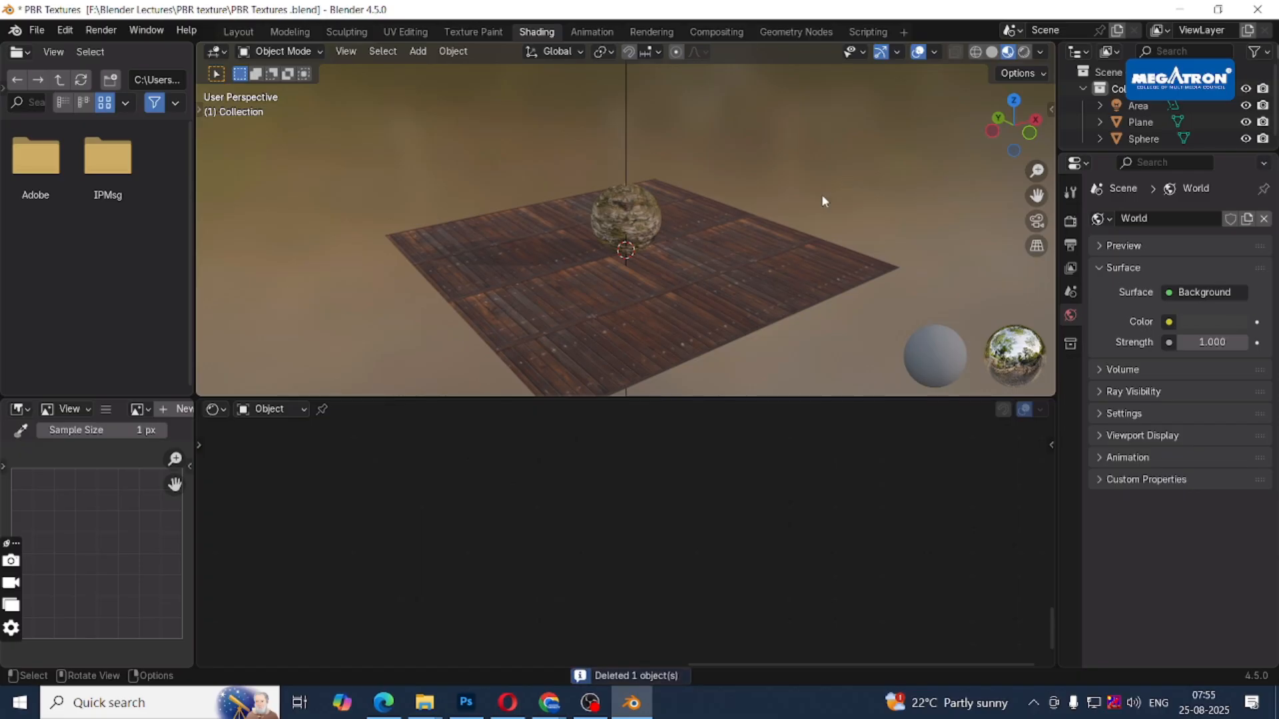
# Add a new cube mesh at the 3D cursor and scale it up uniformly by about 3.5.
pyautogui.moveTo(626, 280); pyautogui.dragTo(744, 280, button='middle')
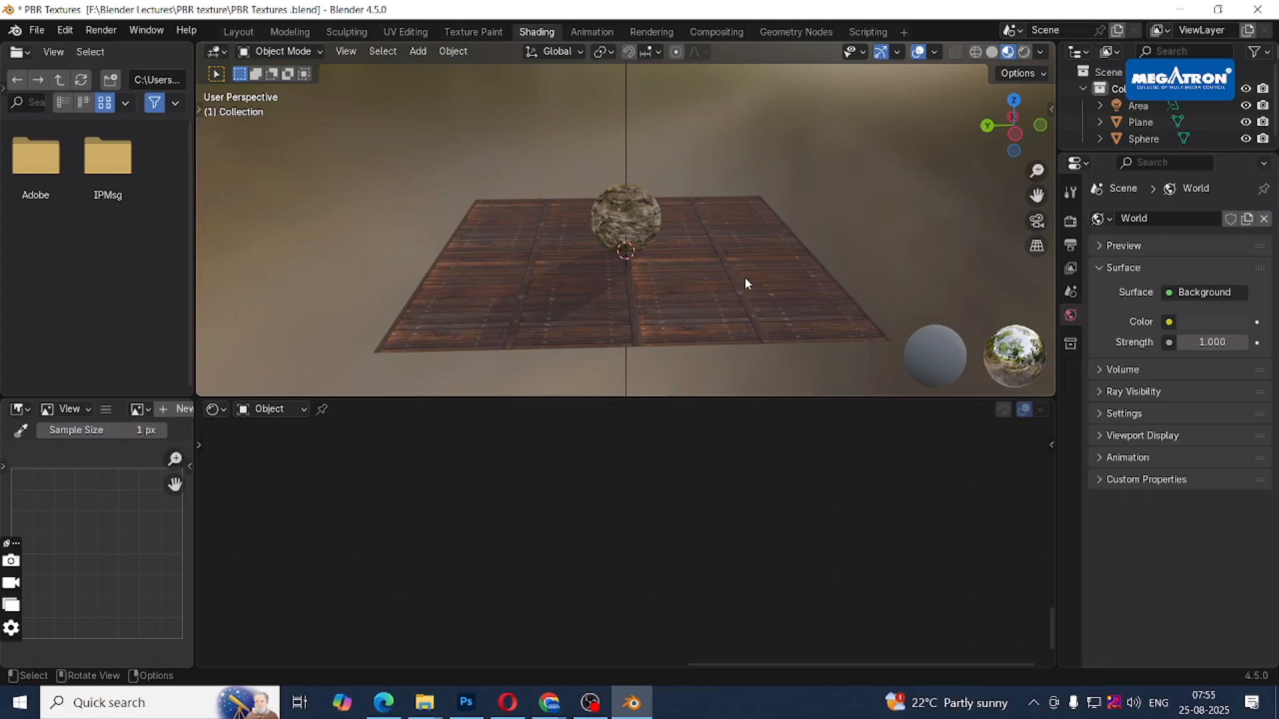
pyautogui.moveTo(745, 277); pyautogui.dragTo(601, 298, button='middle')
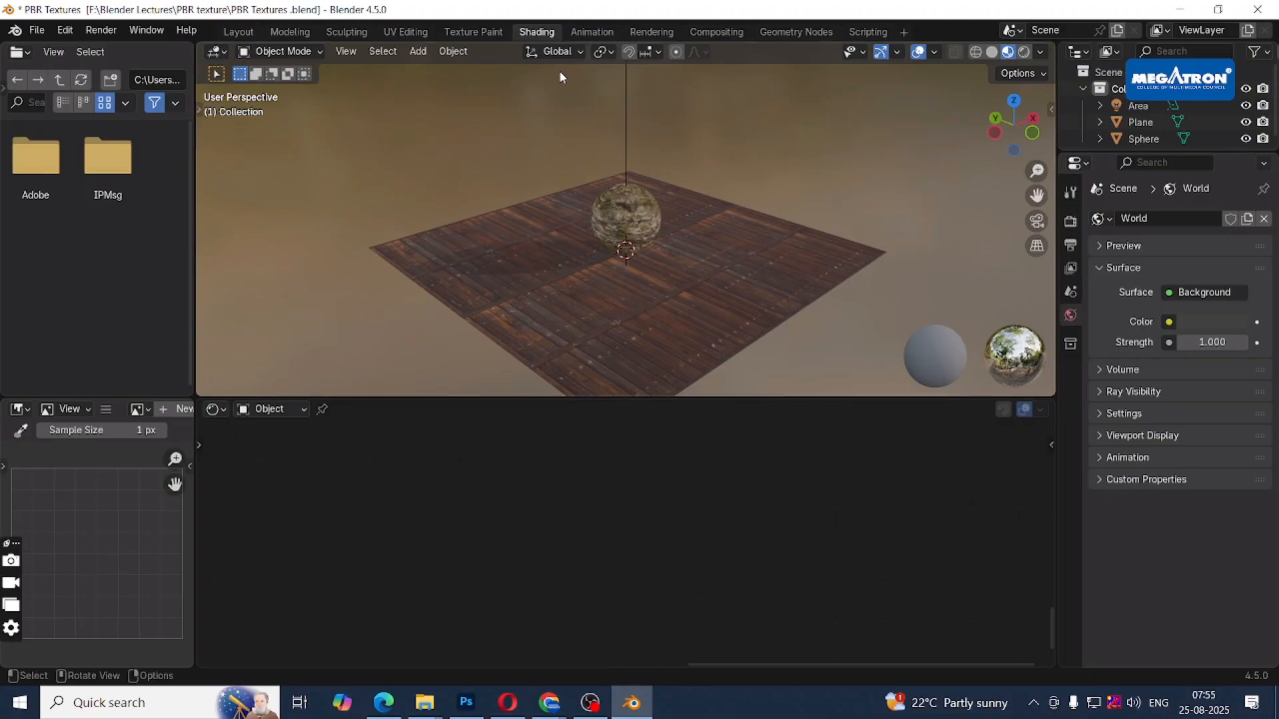
pyautogui.moveTo(705, 226); pyautogui.dragTo(677, 209, button='middle')
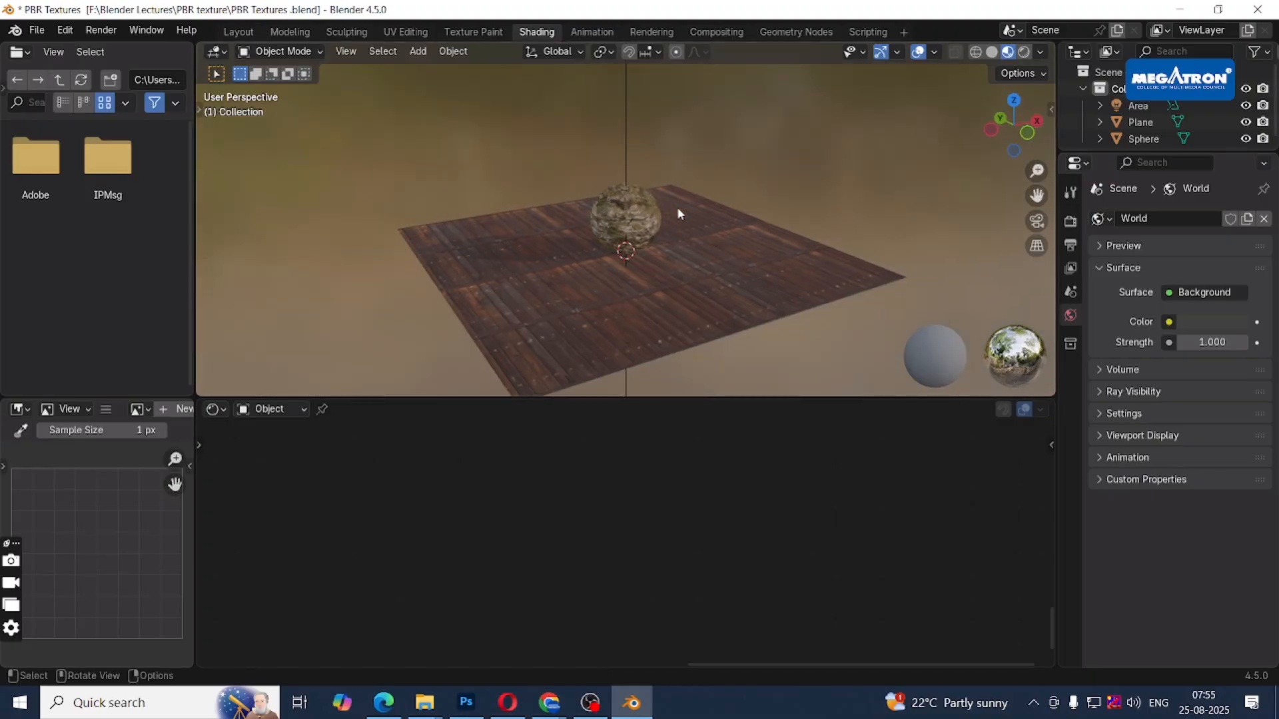
pyautogui.moveTo(678, 213); pyautogui.dragTo(610, 318, button='middle')
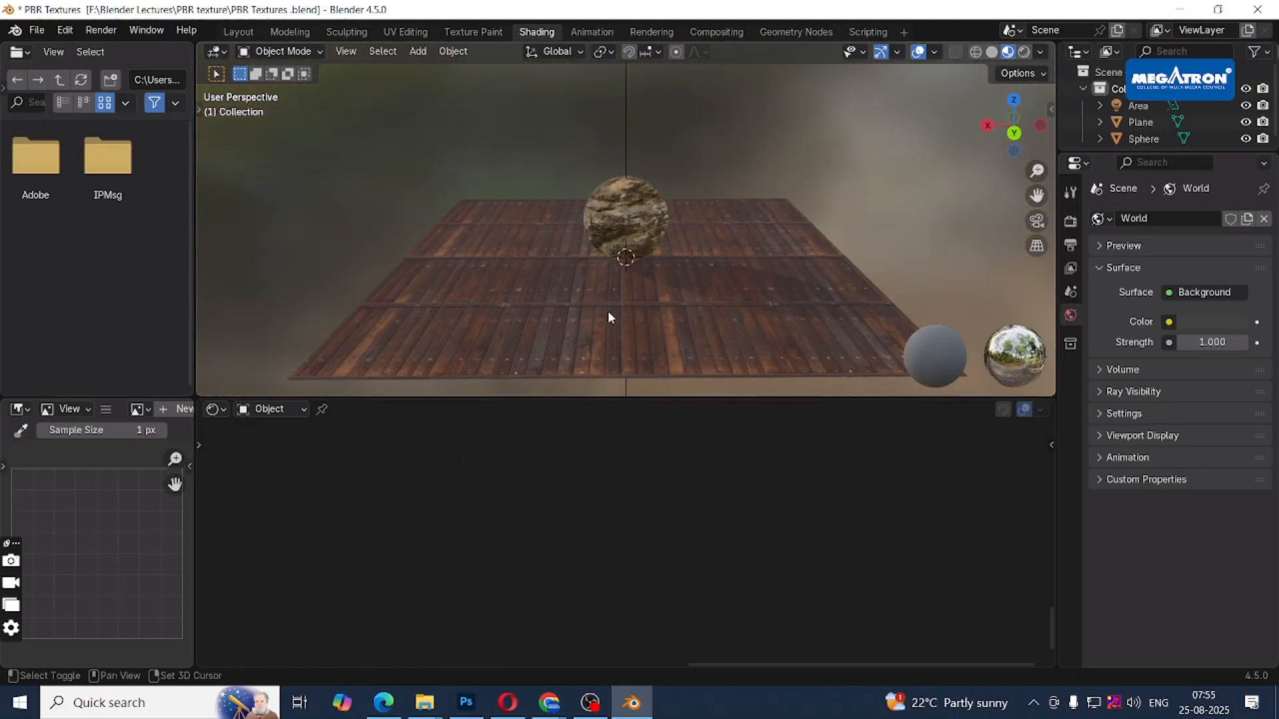
pyautogui.hotkey('shift', 'a')
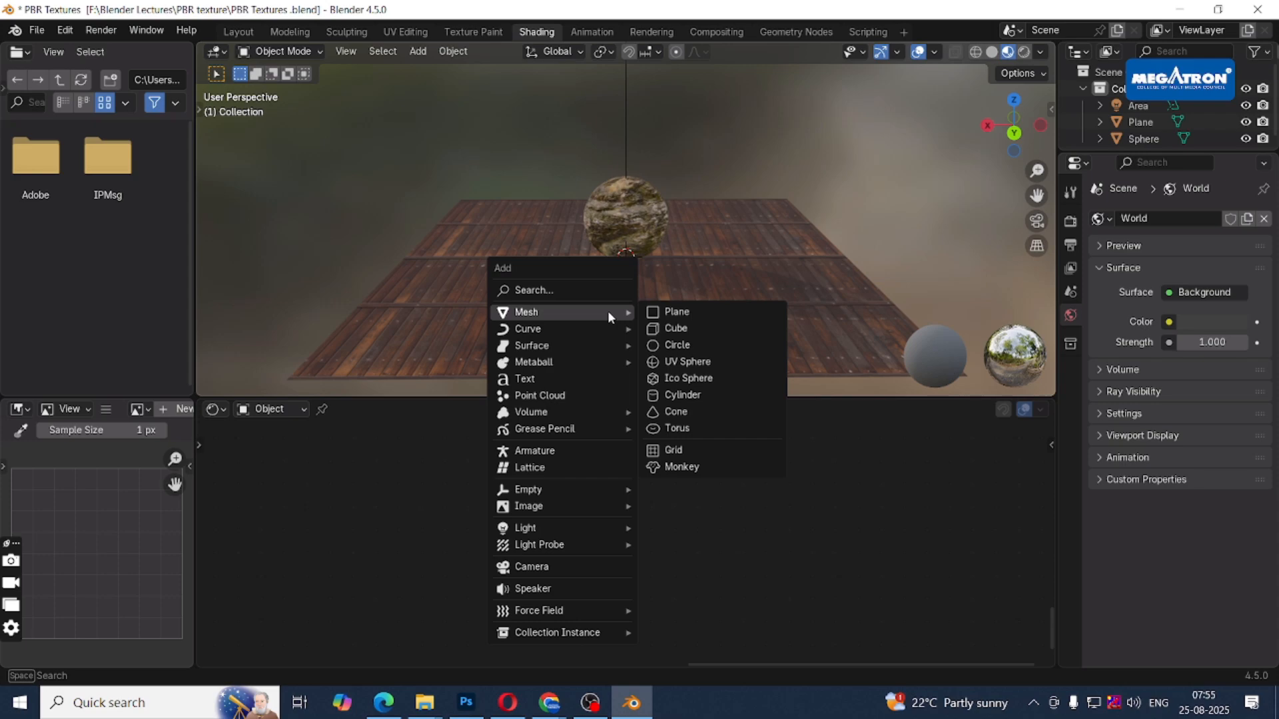
pyautogui.click(717, 326)
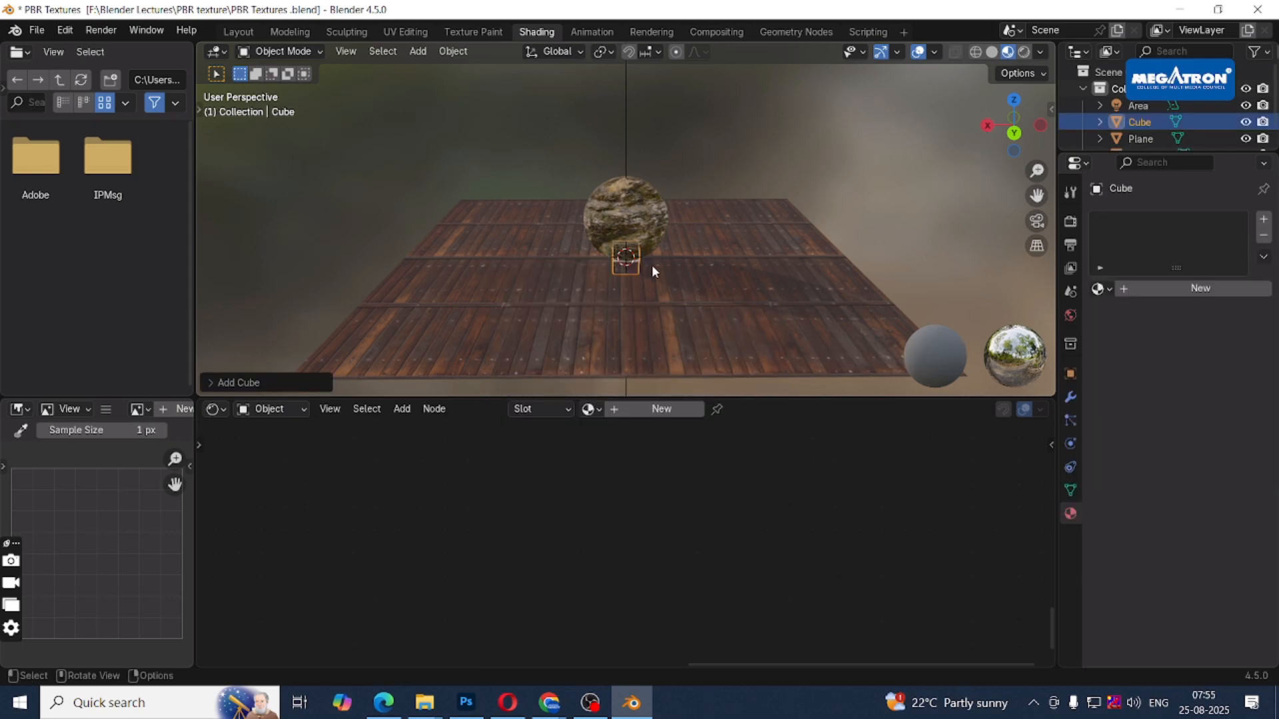
pyautogui.press('s')
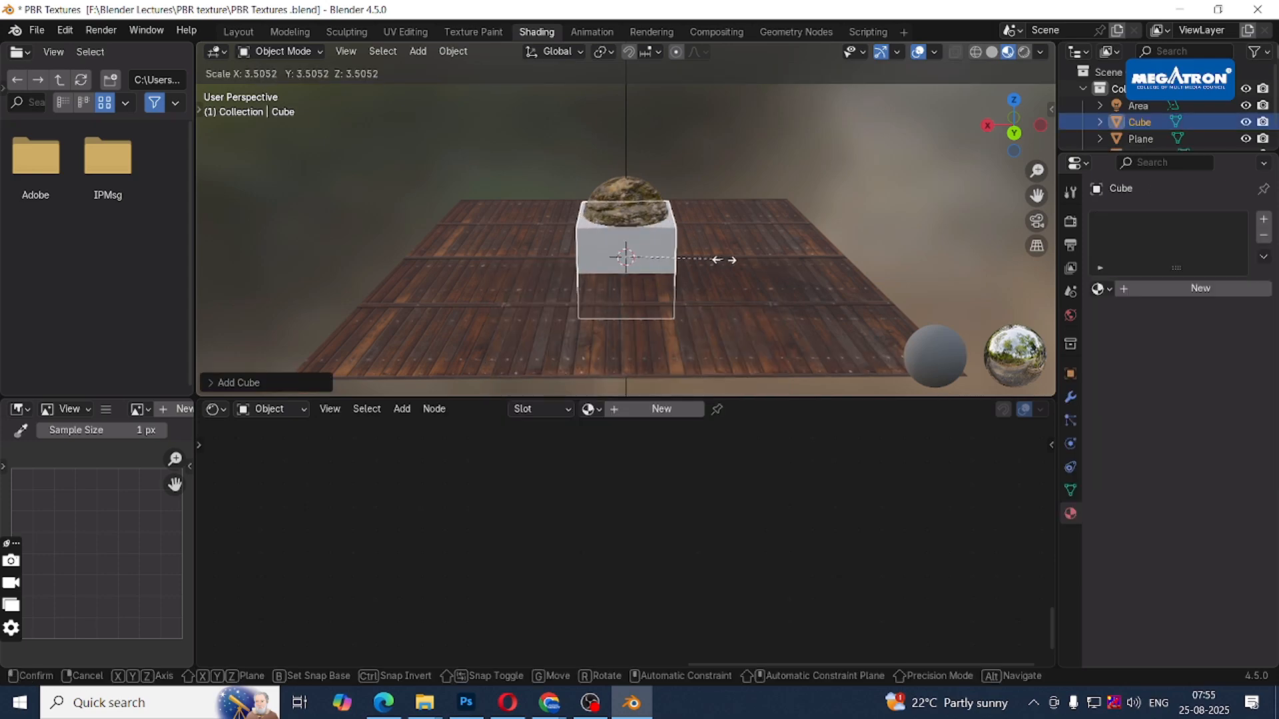
pyautogui.click(725, 265)
# Raise the new cube along Z until it rests on the plank plane, and move it along X clear of the sphere.
pyautogui.press('g')
pyautogui.press('z')
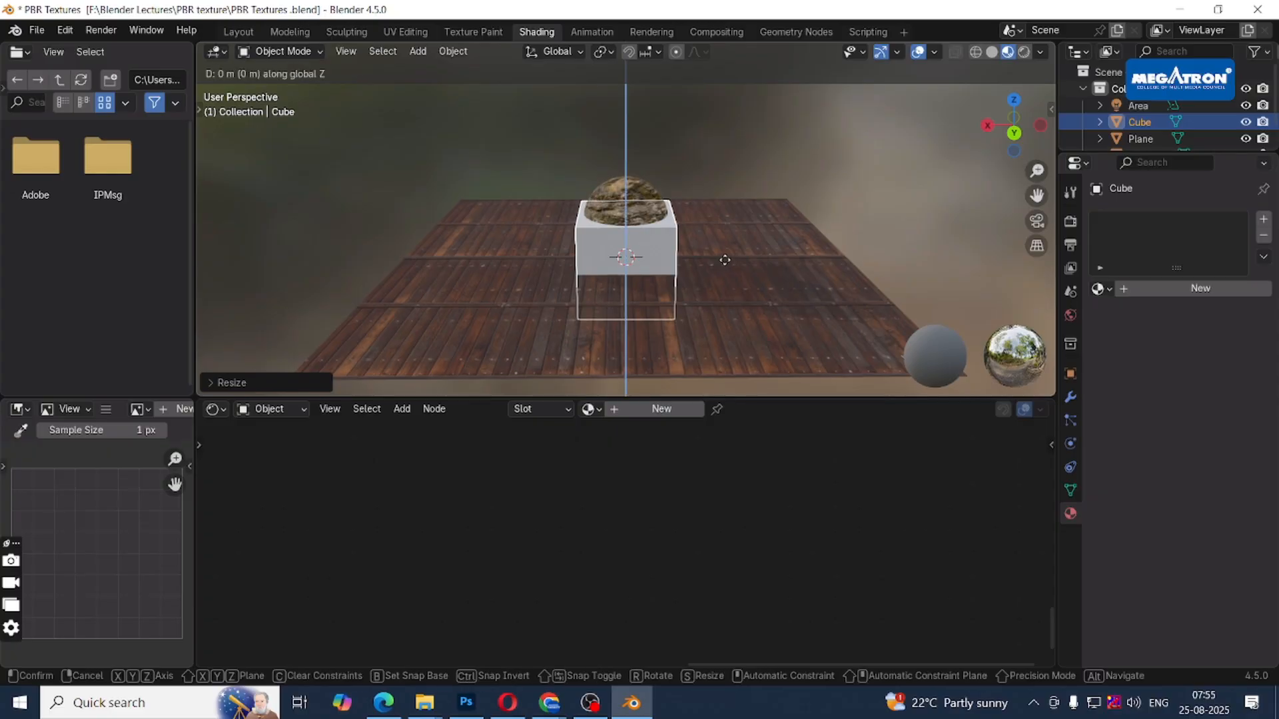
pyautogui.click(731, 223)
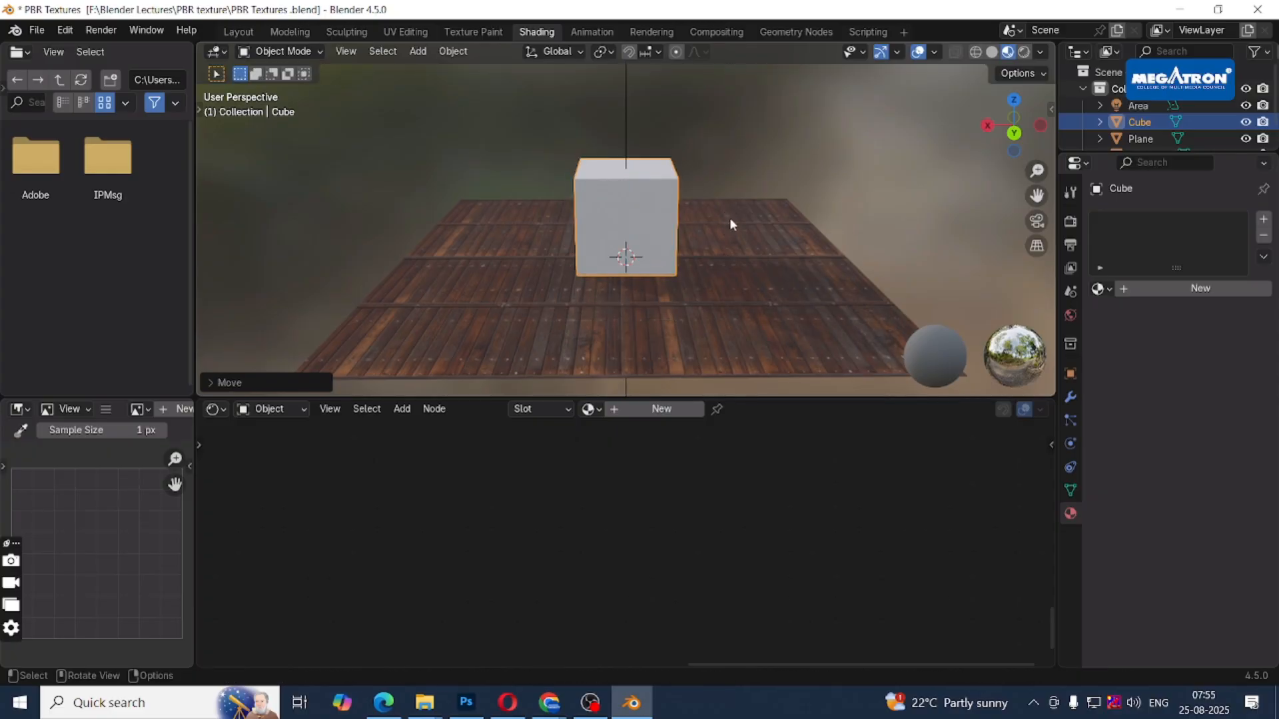
pyautogui.press('g')
pyautogui.press('x')
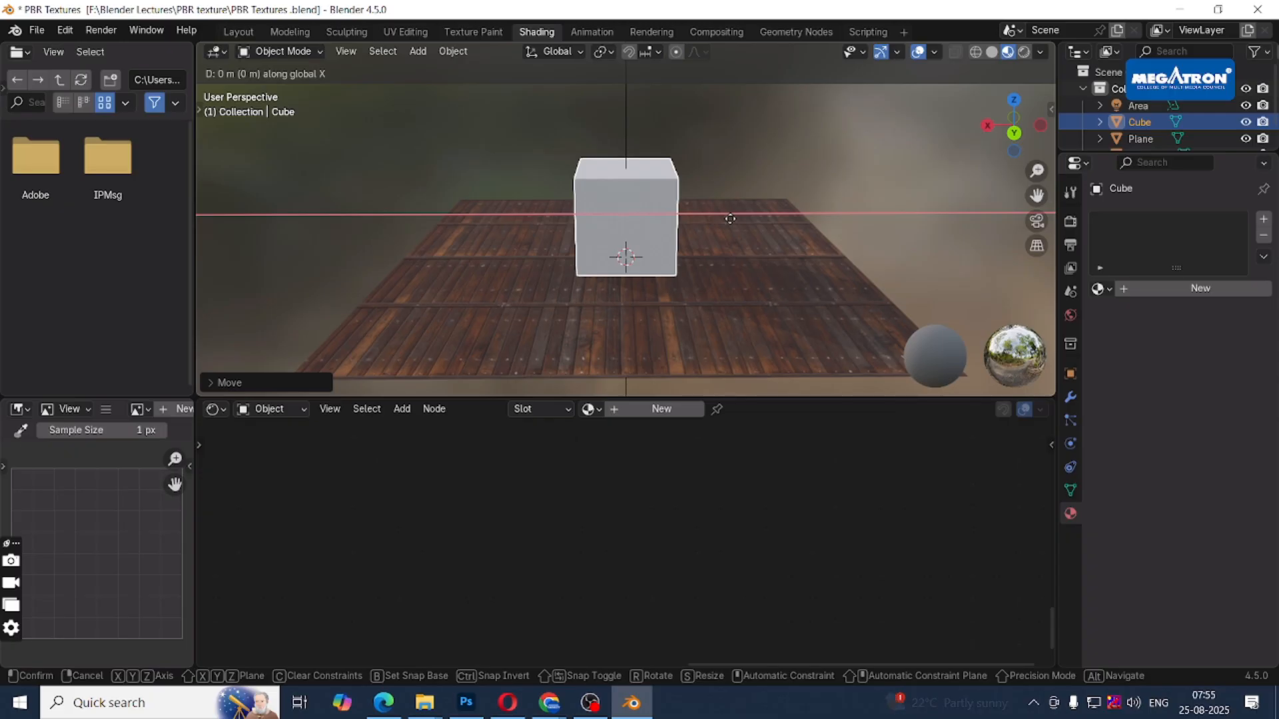
pyautogui.click(583, 197)
pyautogui.moveTo(583, 197); pyautogui.dragTo(673, 286, button='middle')
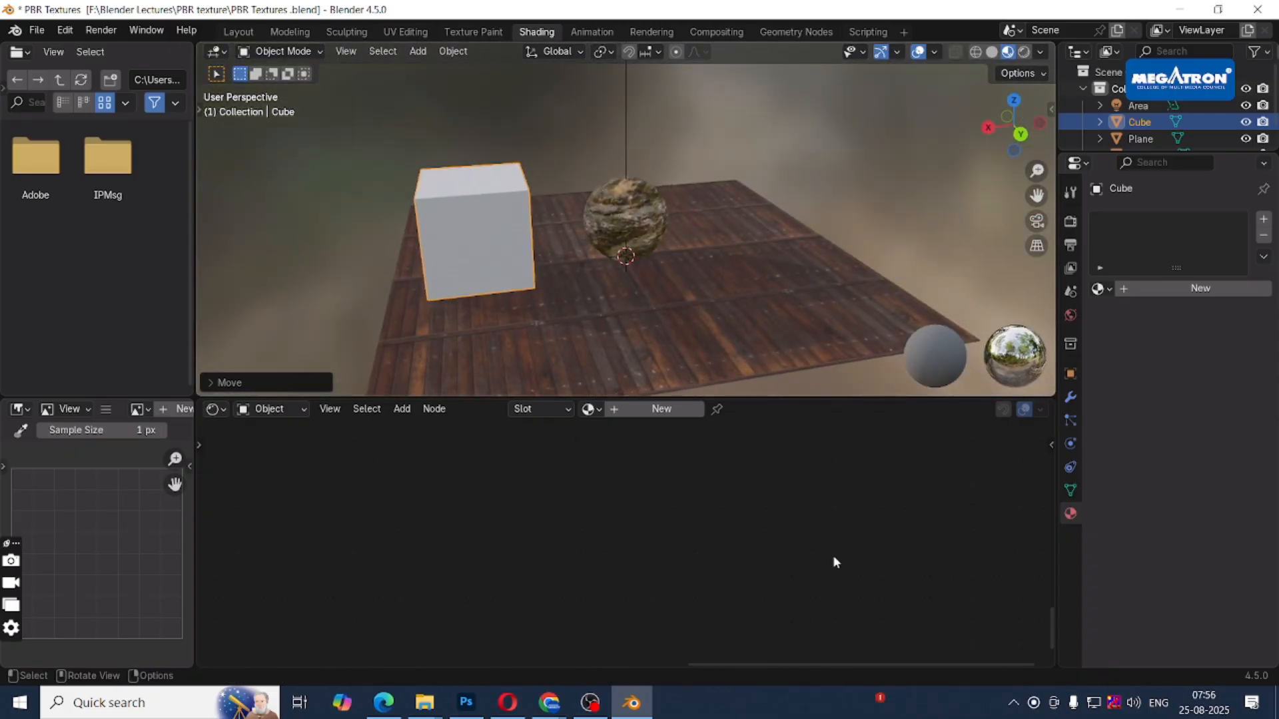
# Create a new material for the cube and name it "Sci fi".
pyautogui.click(676, 415)
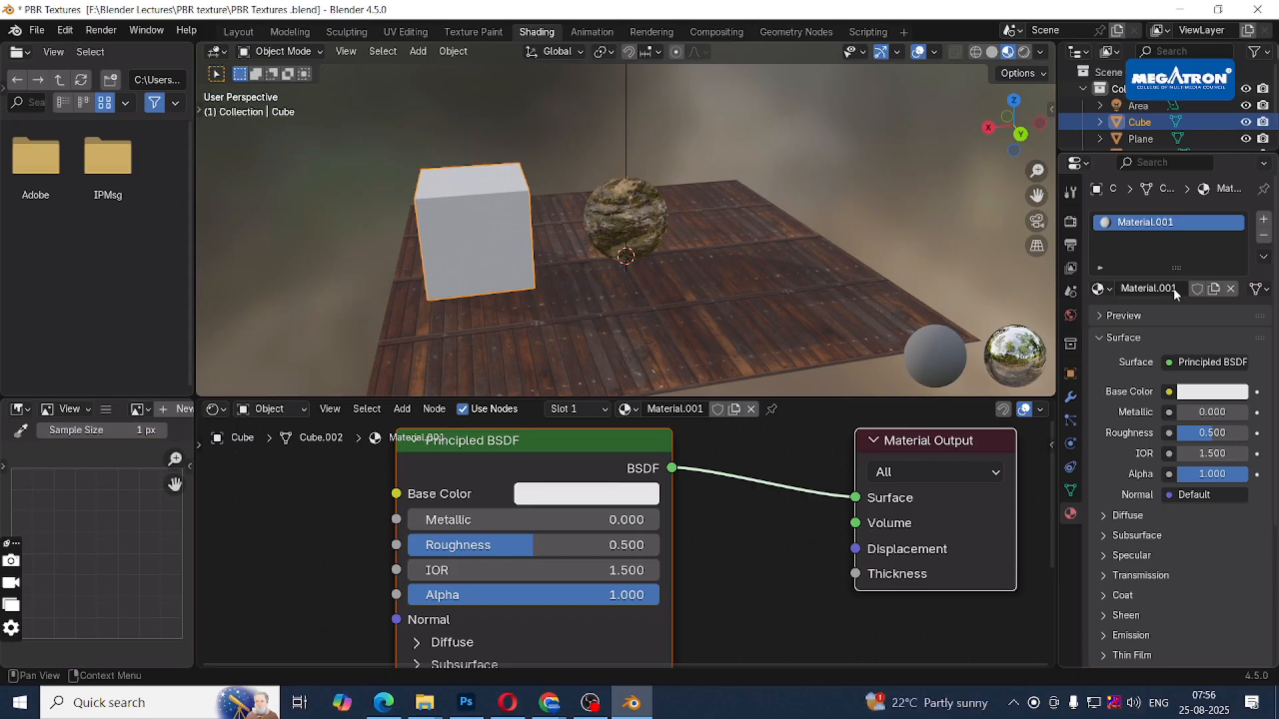
pyautogui.doubleClick(1173, 288)
pyautogui.write('Sci fi')
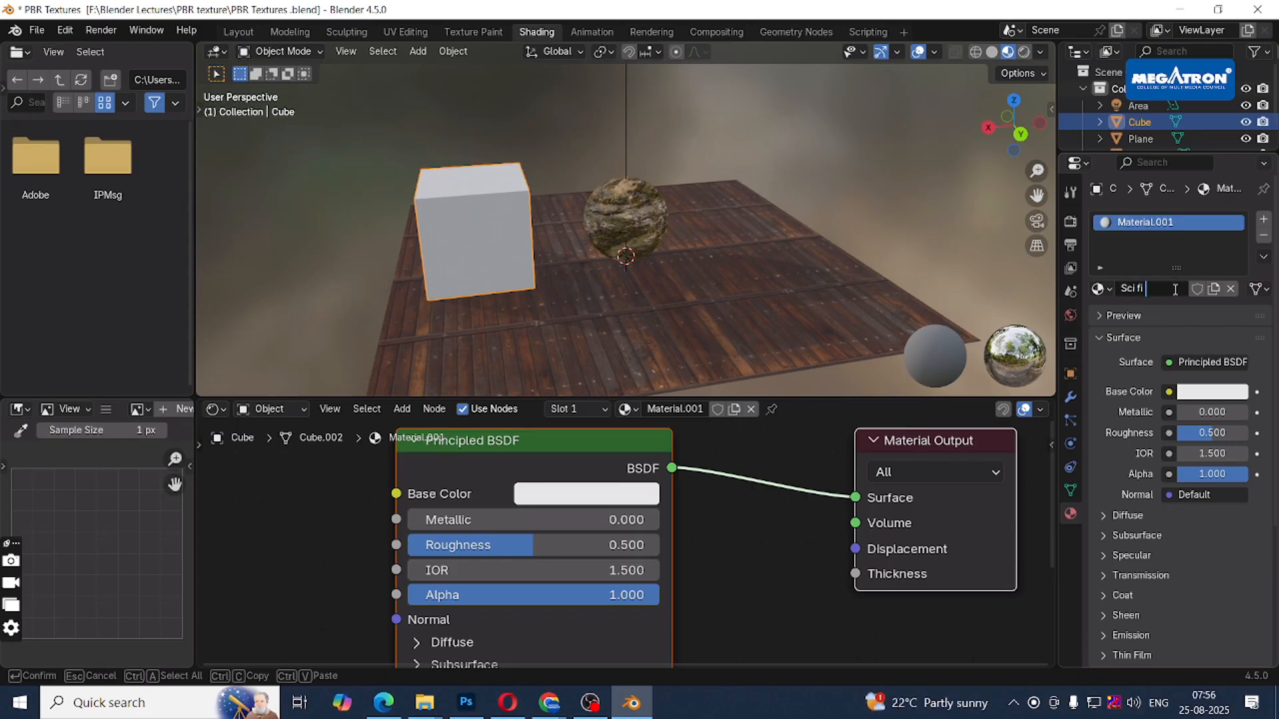
pyautogui.press('Return')
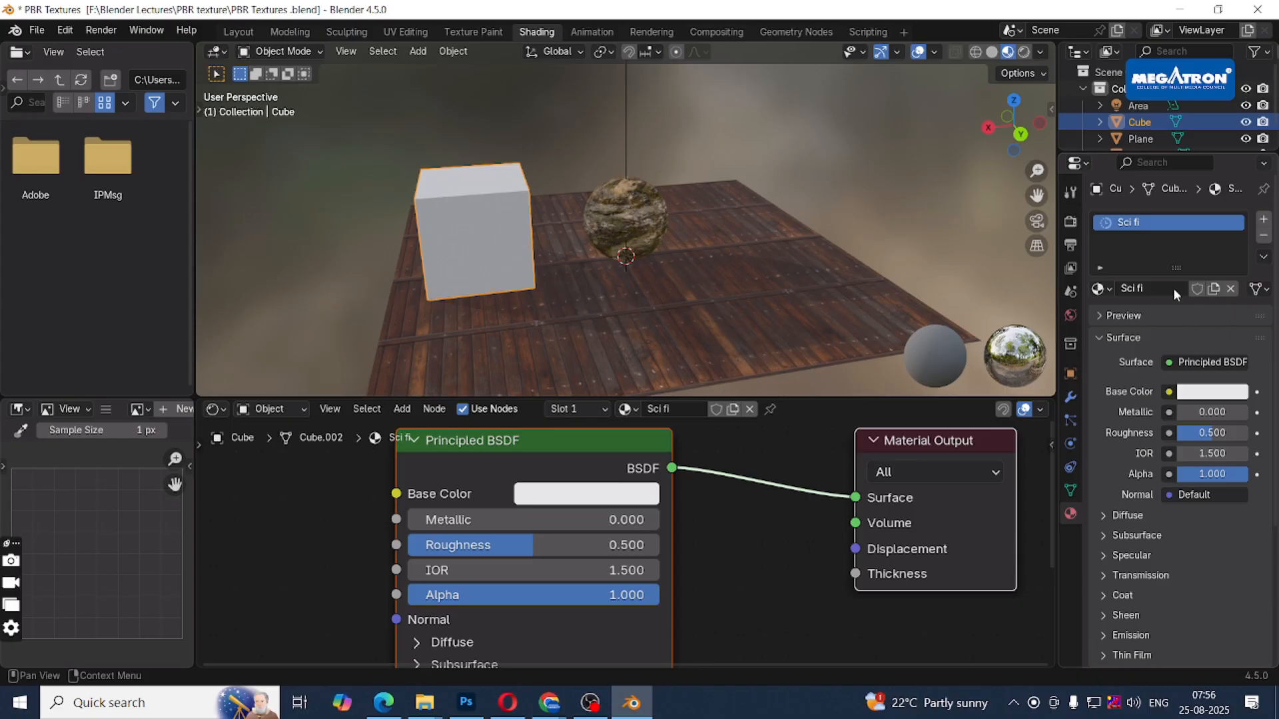
# Start the Principled Texture Setup on the Principled BSDF node and browse to the inner space-crate1-bl folder in PBR texture.
pyautogui.scroll(-2, 665, 560)
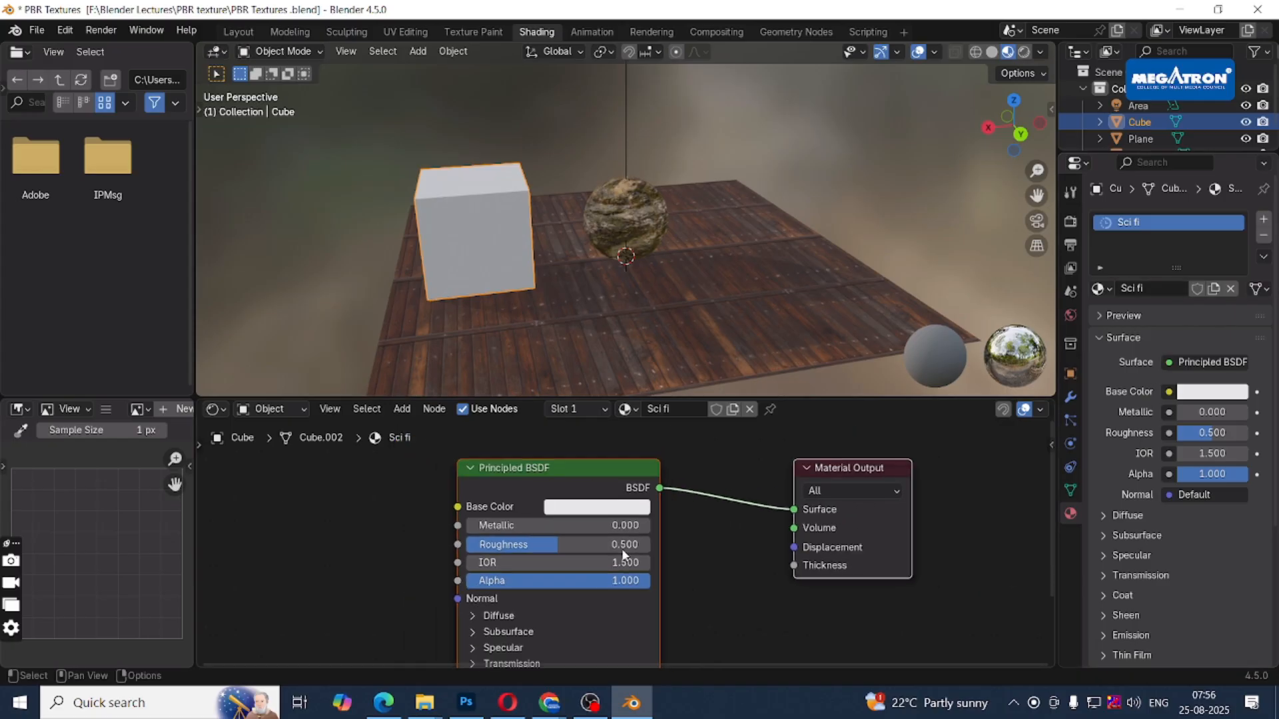
pyautogui.click(542, 493)
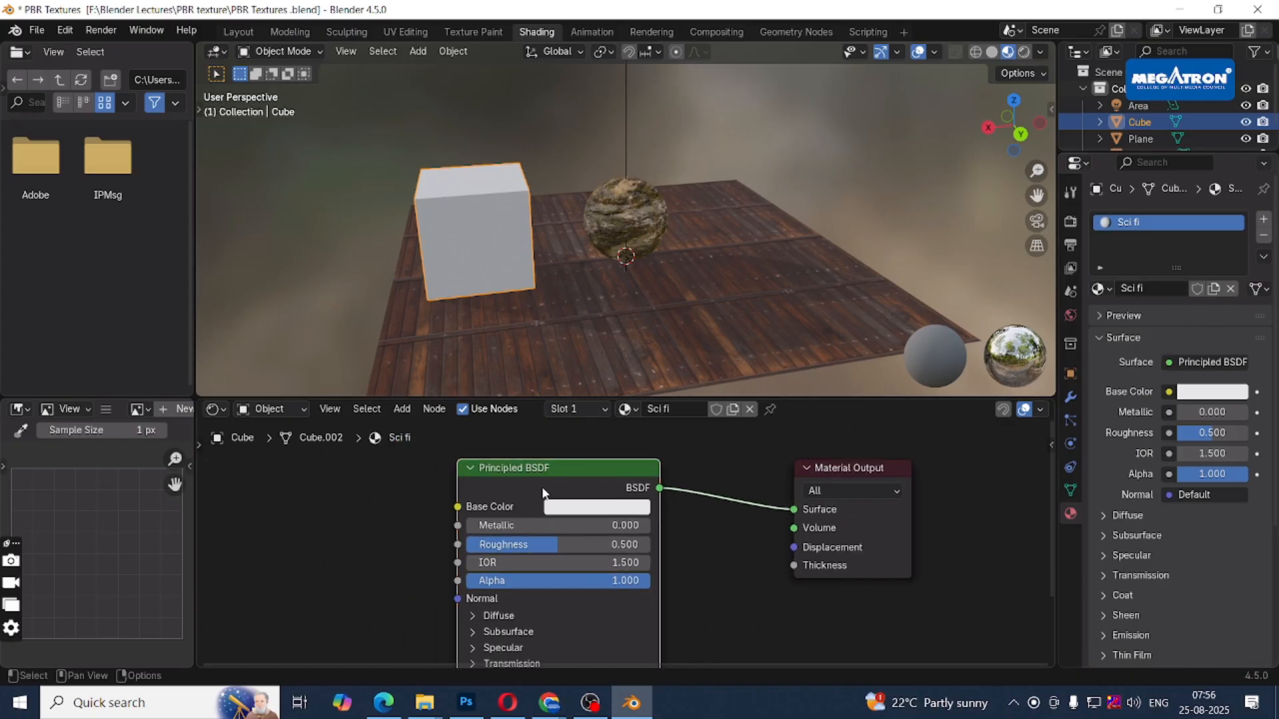
pyautogui.hotkey('ctrl', 'shift', 't')
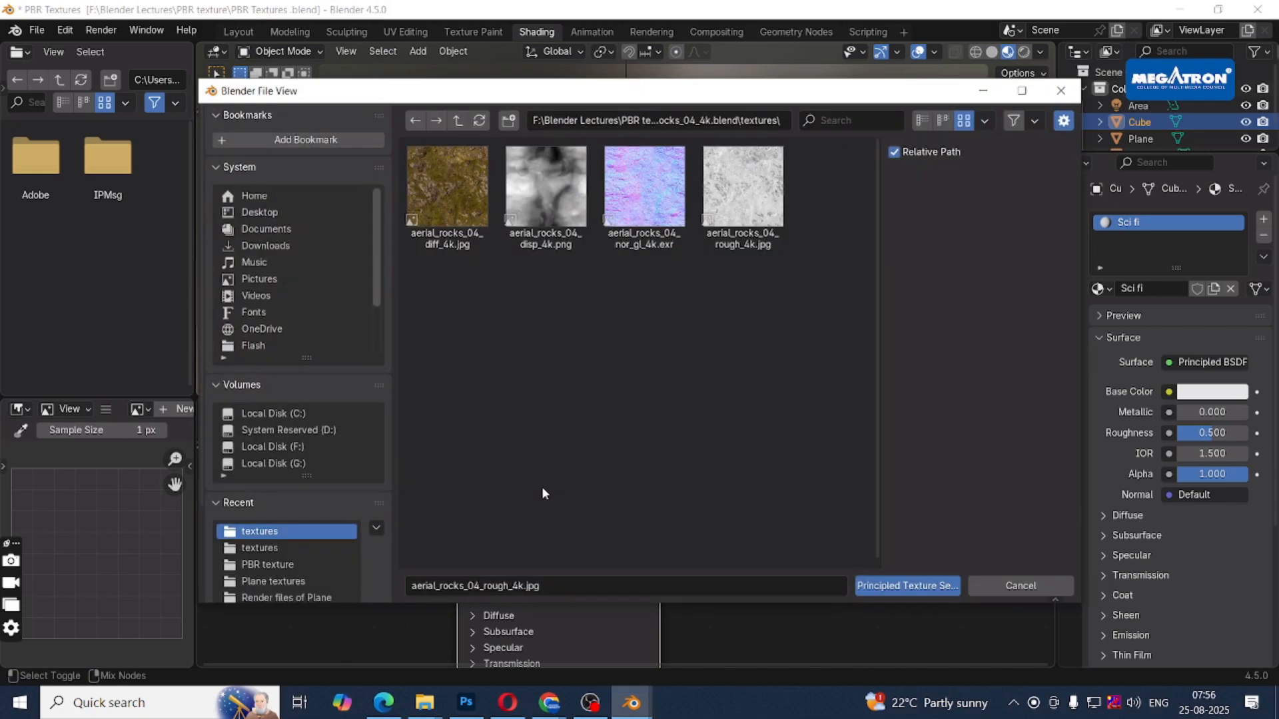
pyautogui.click(457, 120)
pyautogui.doubleClick(471, 190)
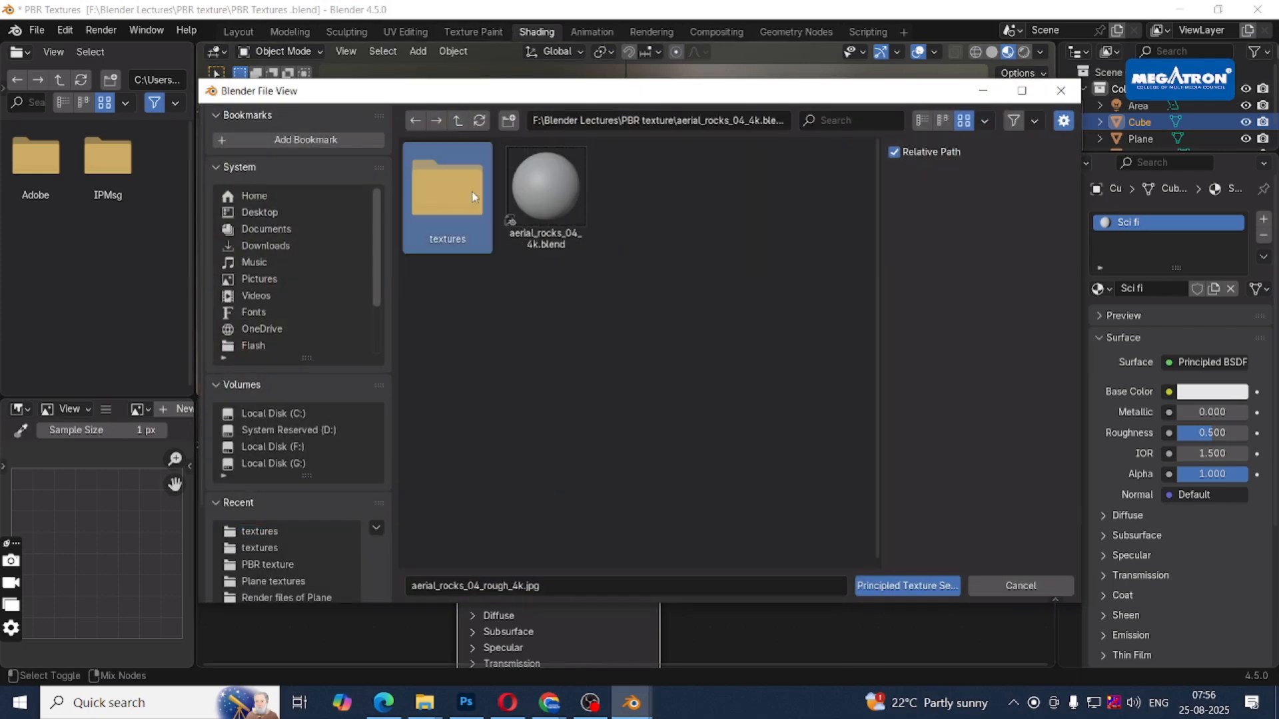
pyautogui.click(465, 118)
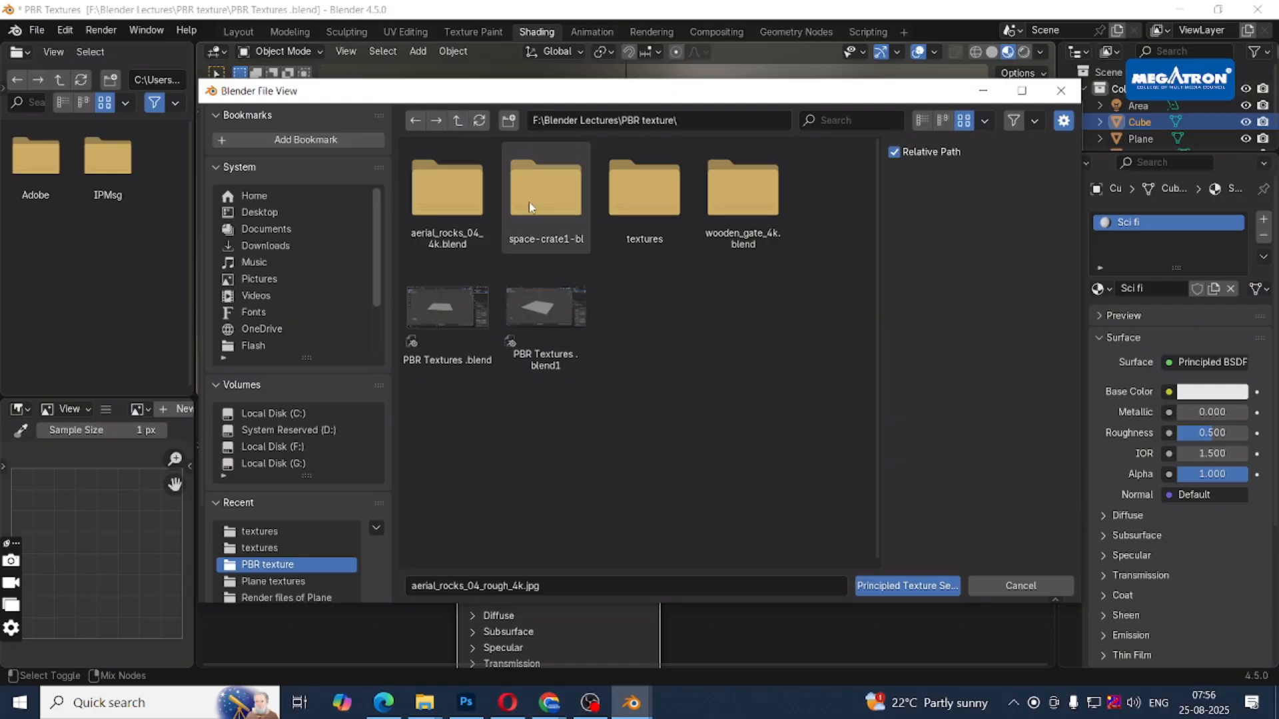
pyautogui.doubleClick(548, 209)
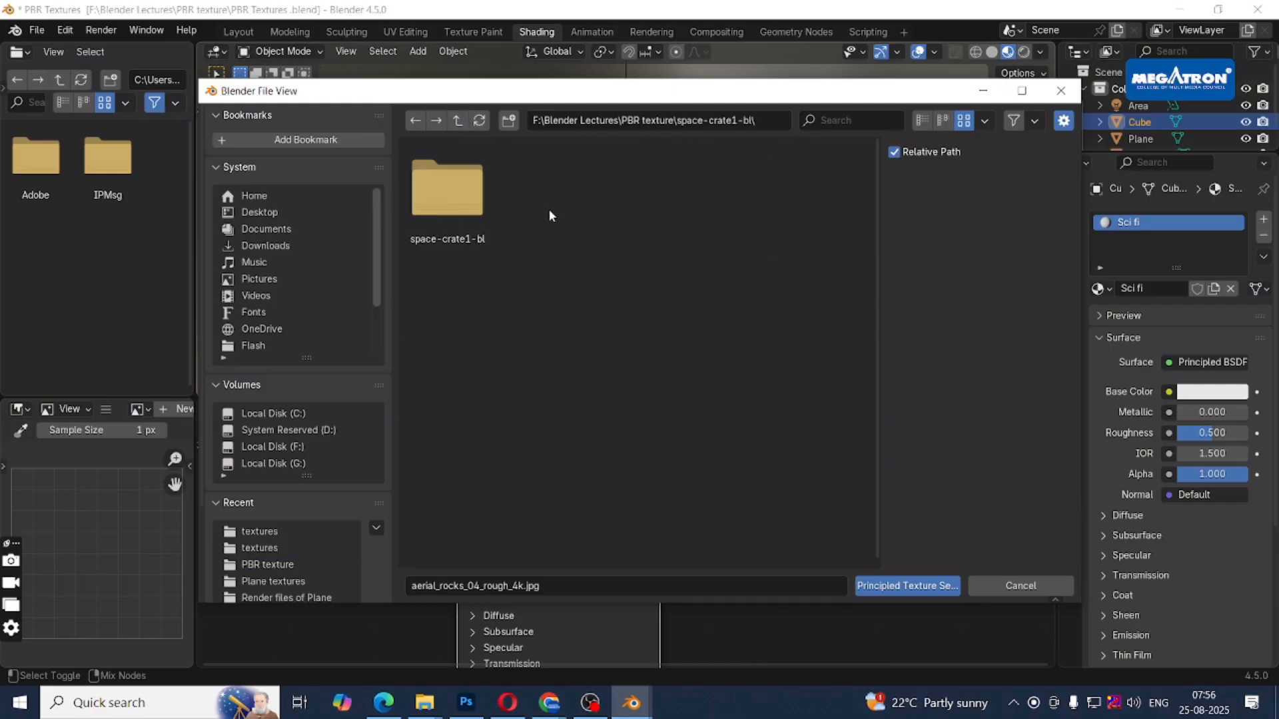
pyautogui.click(450, 210)
pyautogui.doubleClick(450, 210)
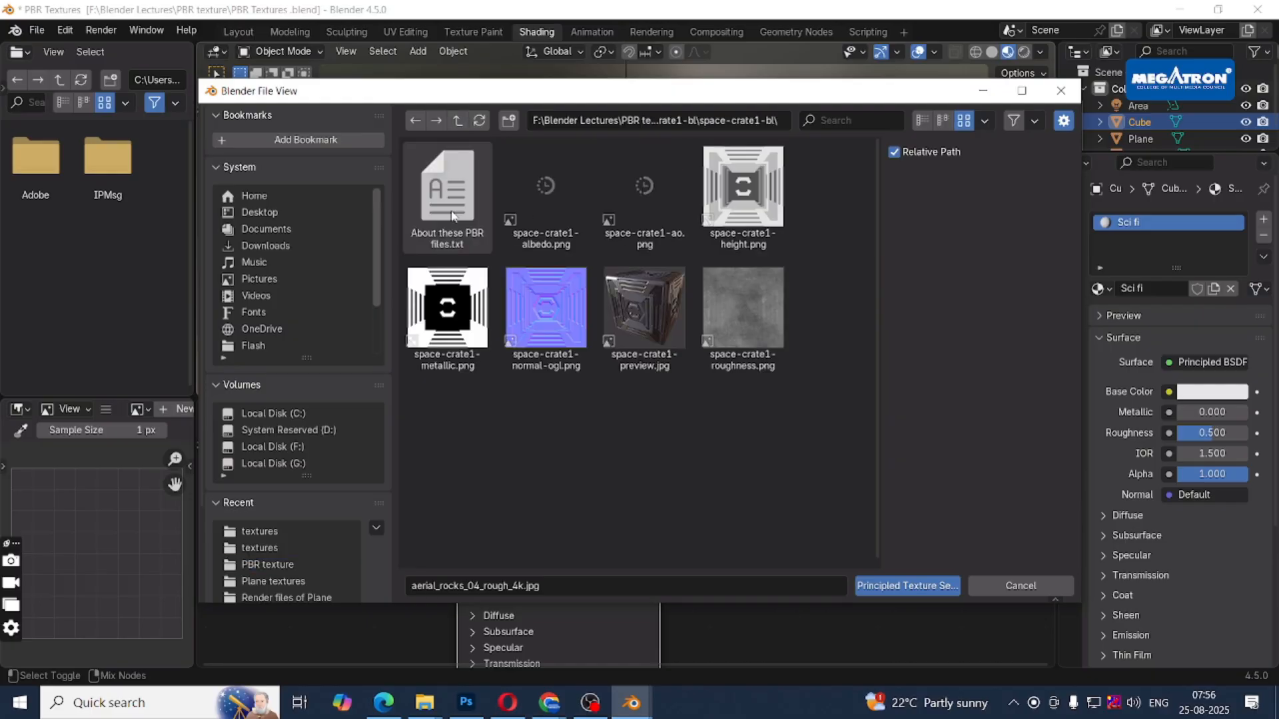
# Load the space-crate1 albedo, height, metallic, normal-ogl and roughness maps into the Sci fi material with the Principled Texture Setup.
pyautogui.click(564, 209)
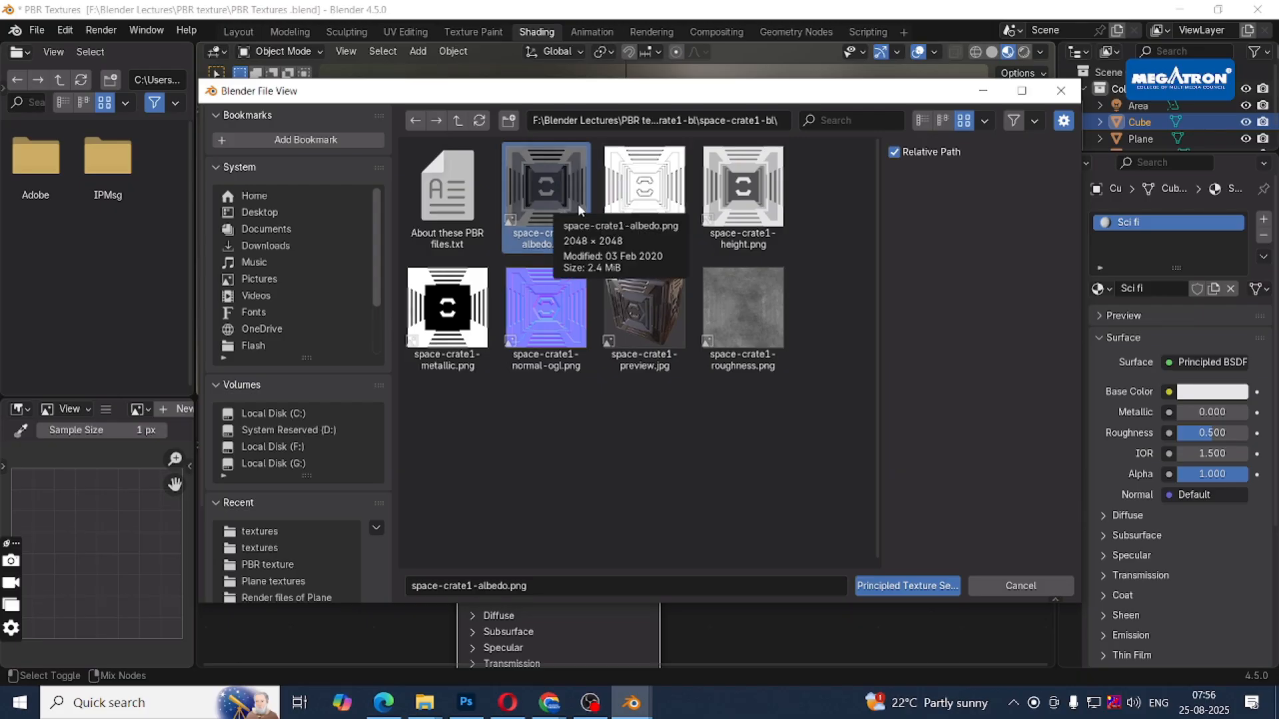
pyautogui.keyDown('ctrl'); pyautogui.click(742, 197); pyautogui.keyUp('ctrl')
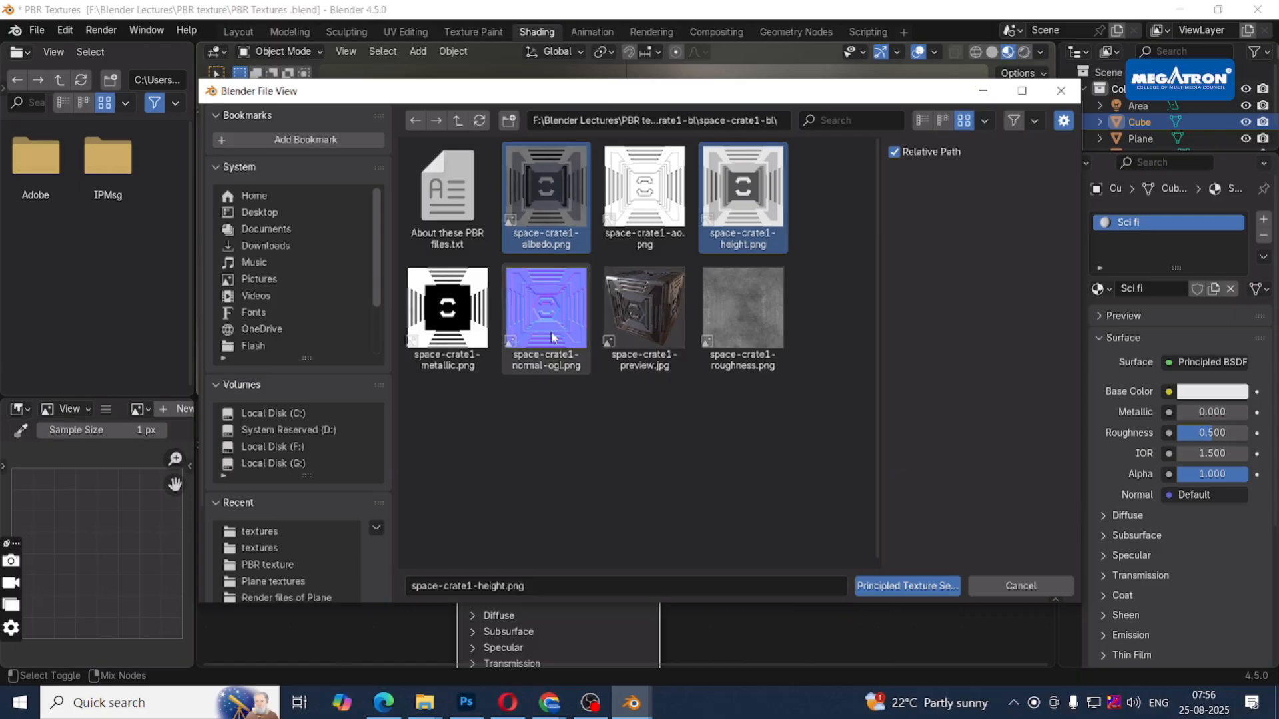
pyautogui.keyDown('ctrl'); pyautogui.click(546, 308); pyautogui.keyUp('ctrl')
pyautogui.keyDown('ctrl'); pyautogui.click(448, 308); pyautogui.keyUp('ctrl')
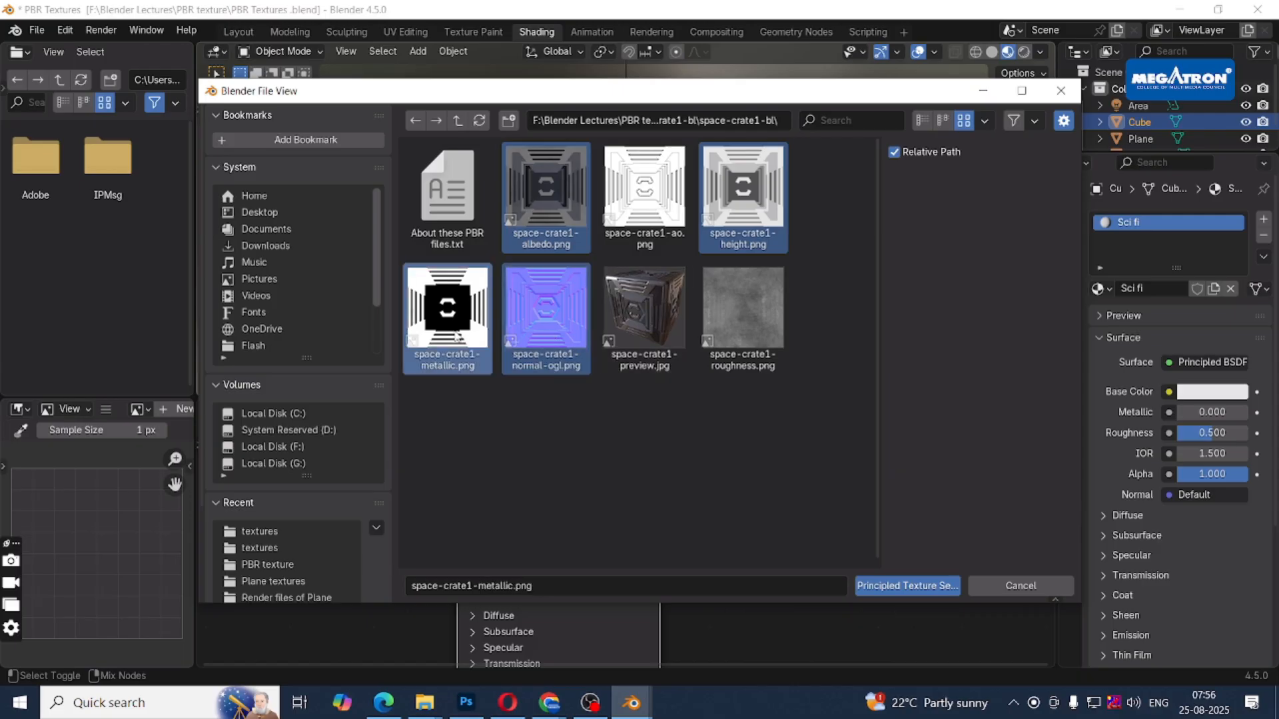
pyautogui.keyDown('ctrl'); pyautogui.click(709, 329); pyautogui.keyUp('ctrl')
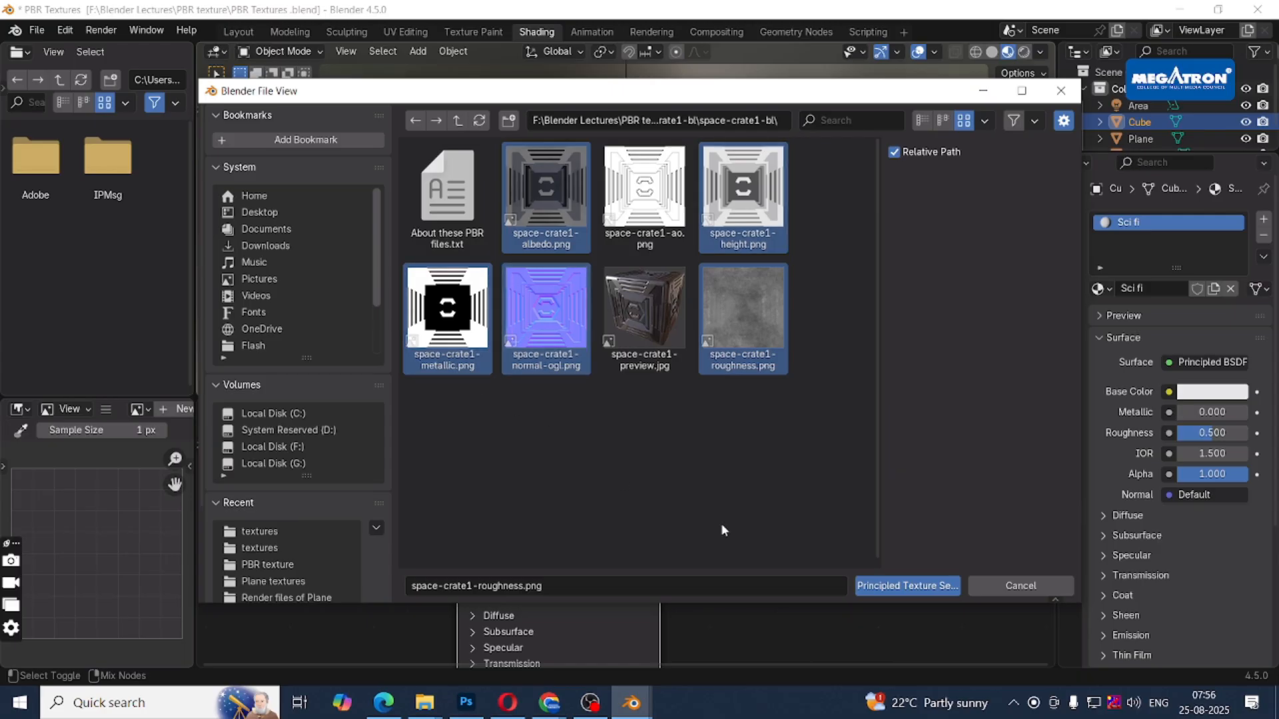
pyautogui.click(897, 595)
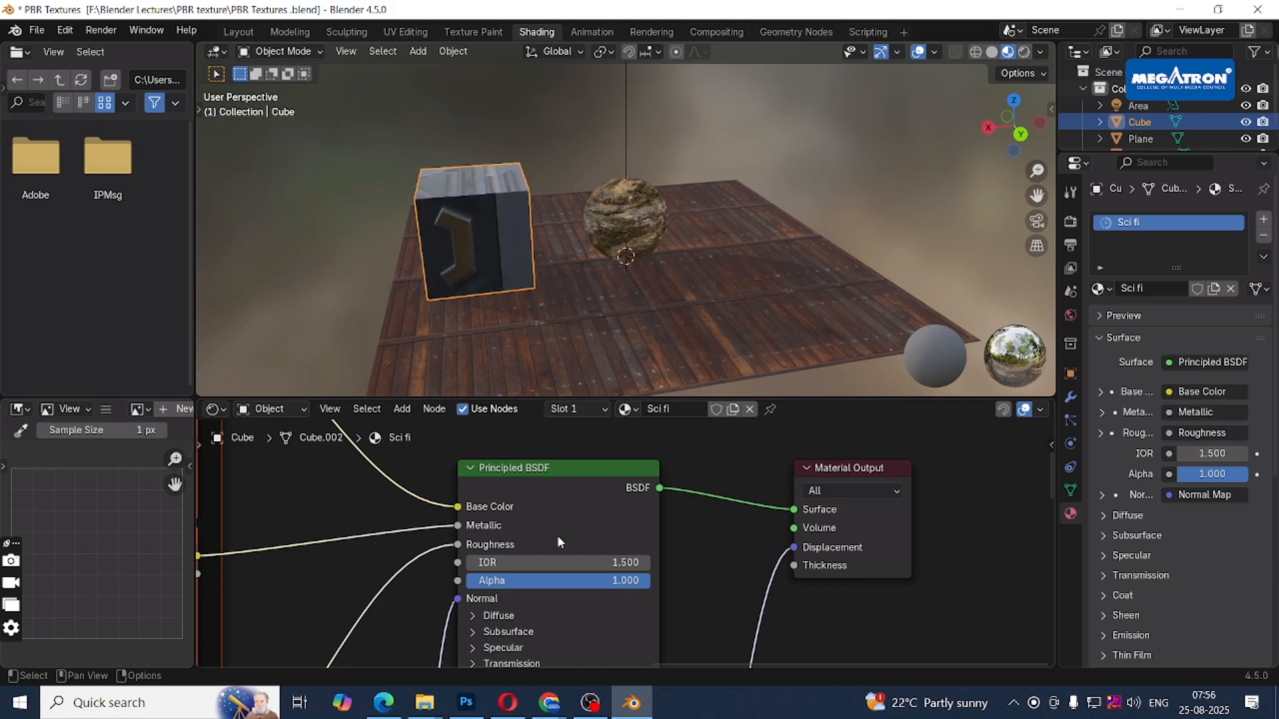
pyautogui.scroll(-2, 557, 533)
pyautogui.scroll(3, 446, 282)
pyautogui.moveTo(446, 281); pyautogui.dragTo(502, 316, button='middle')
pyautogui.scroll(-1, 502, 315)
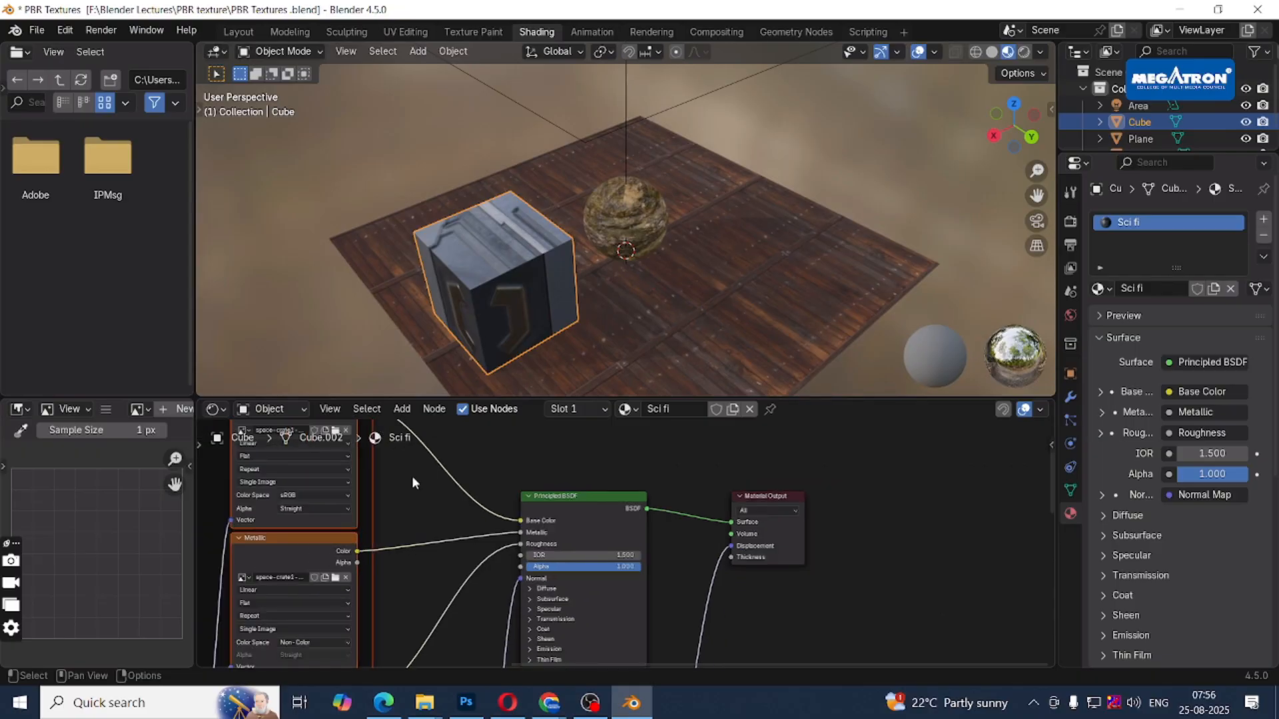
# Try the Generated texture coordinates as the Vector input of the Sci fi material's Mapping node and view the cube's sides.
pyautogui.moveTo(387, 529); pyautogui.dragTo(858, 509, button='middle')
pyautogui.scroll(4, 433, 458)
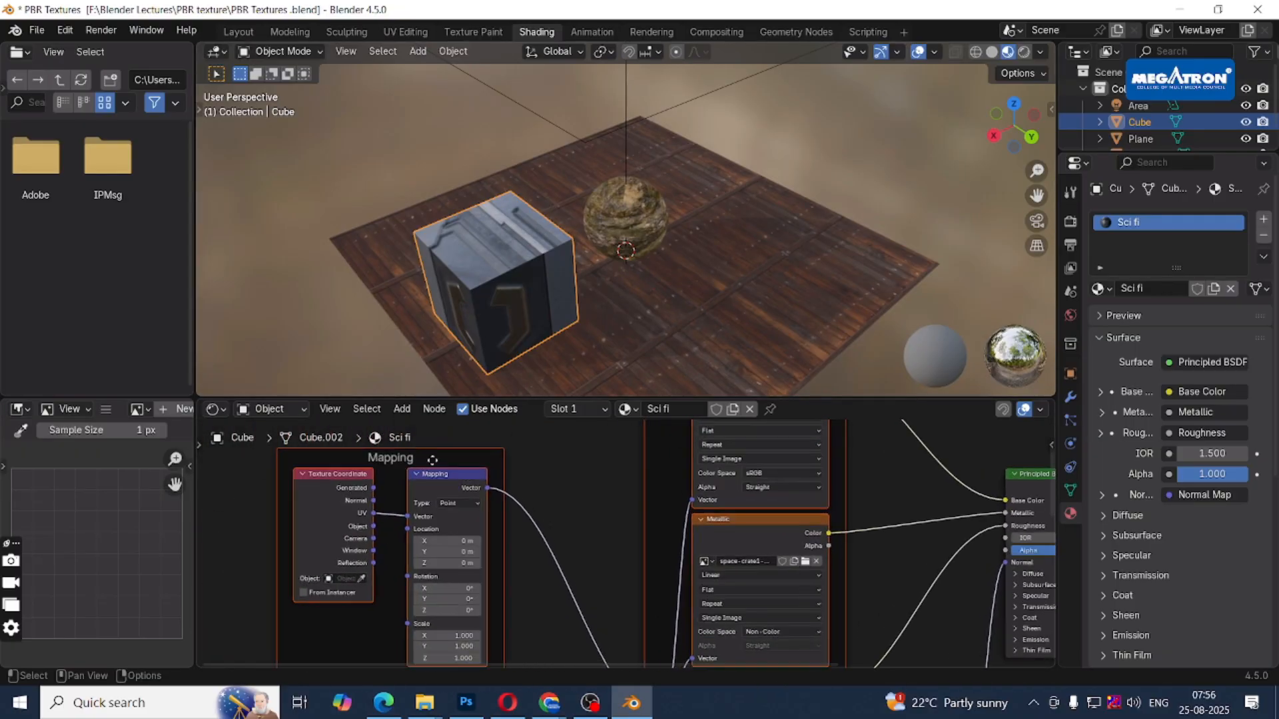
pyautogui.moveTo(322, 542); pyautogui.dragTo(506, 603, button='middle')
pyautogui.scroll(3, 506, 603)
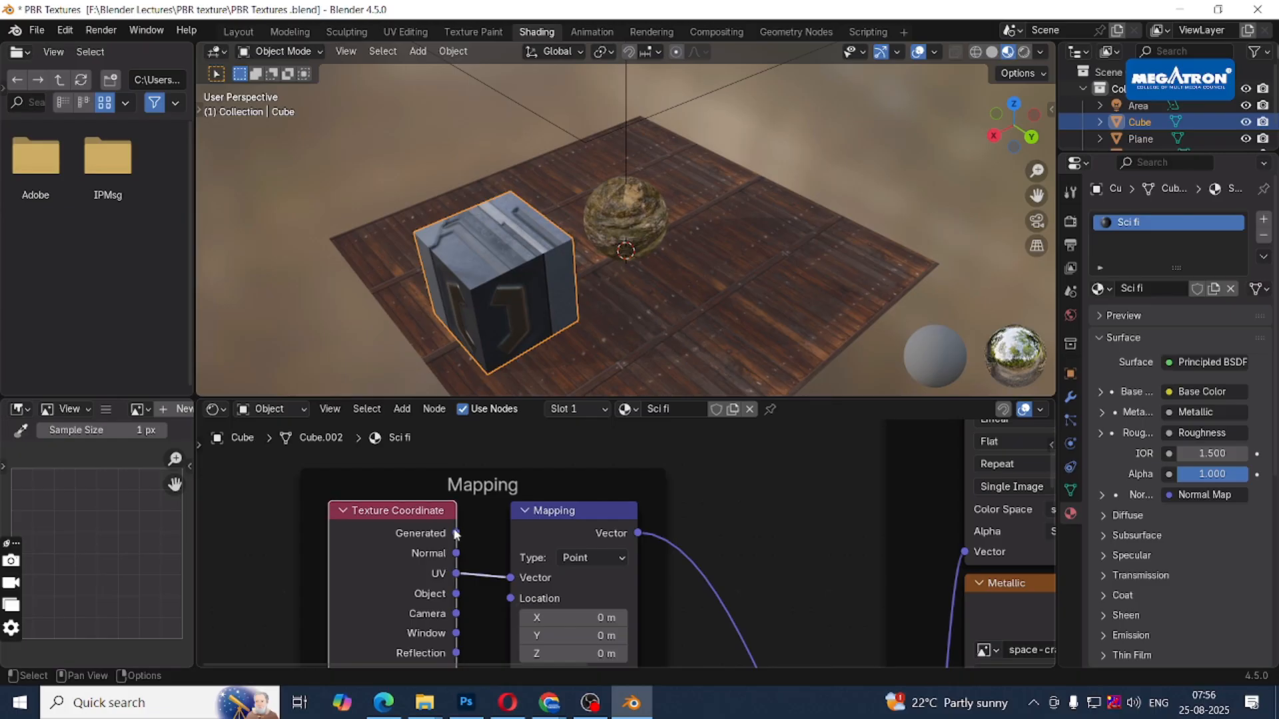
pyautogui.moveTo(457, 534); pyautogui.dragTo(511, 579)
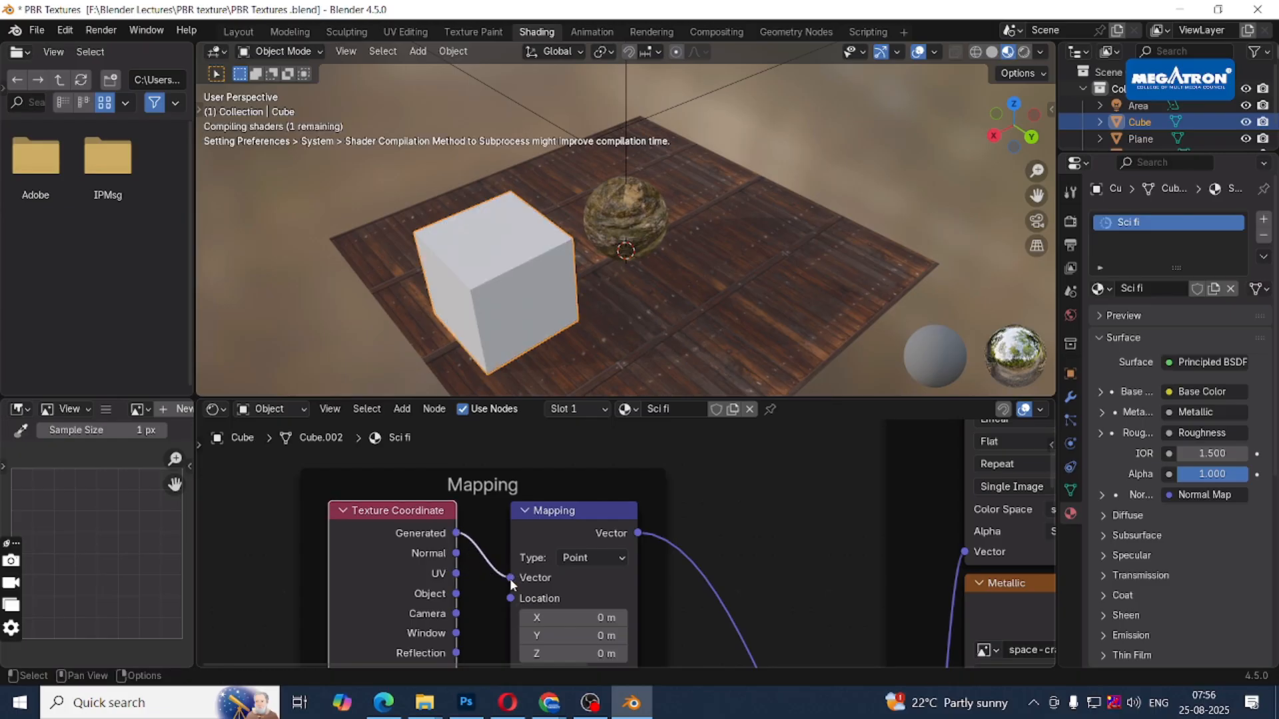
pyautogui.scroll(1, 453, 336)
pyautogui.scroll(4, 453, 331)
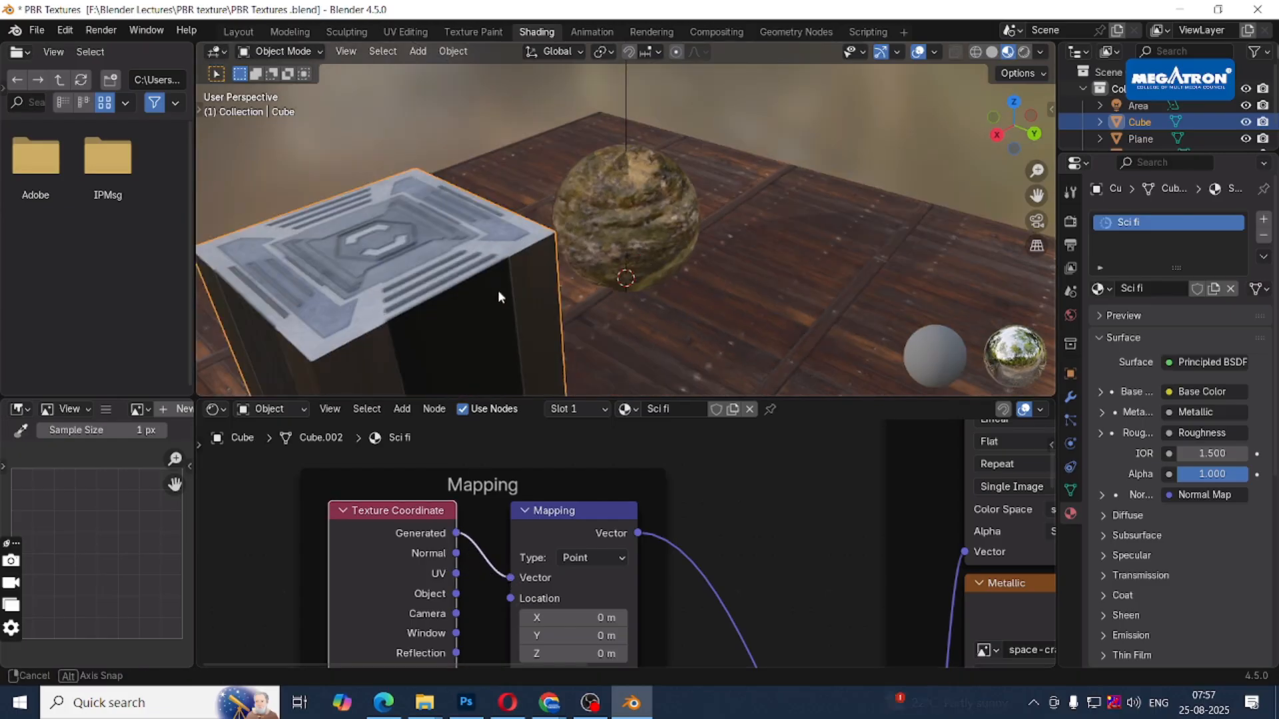
pyautogui.moveTo(472, 555); pyautogui.dragTo(478, 522, button='middle')
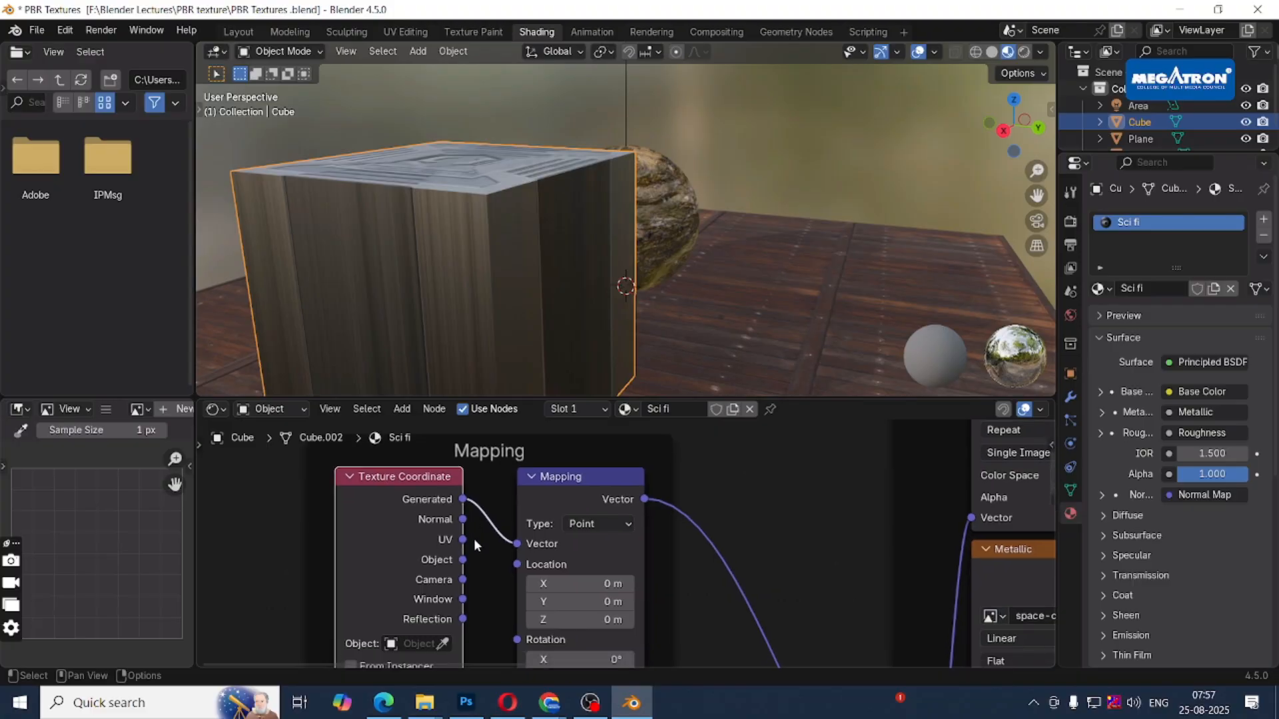
# Try the Object texture coordinates as the Mapping node's Vector input, and reconnect the UV output.
pyautogui.moveTo(464, 561); pyautogui.dragTo(517, 543)
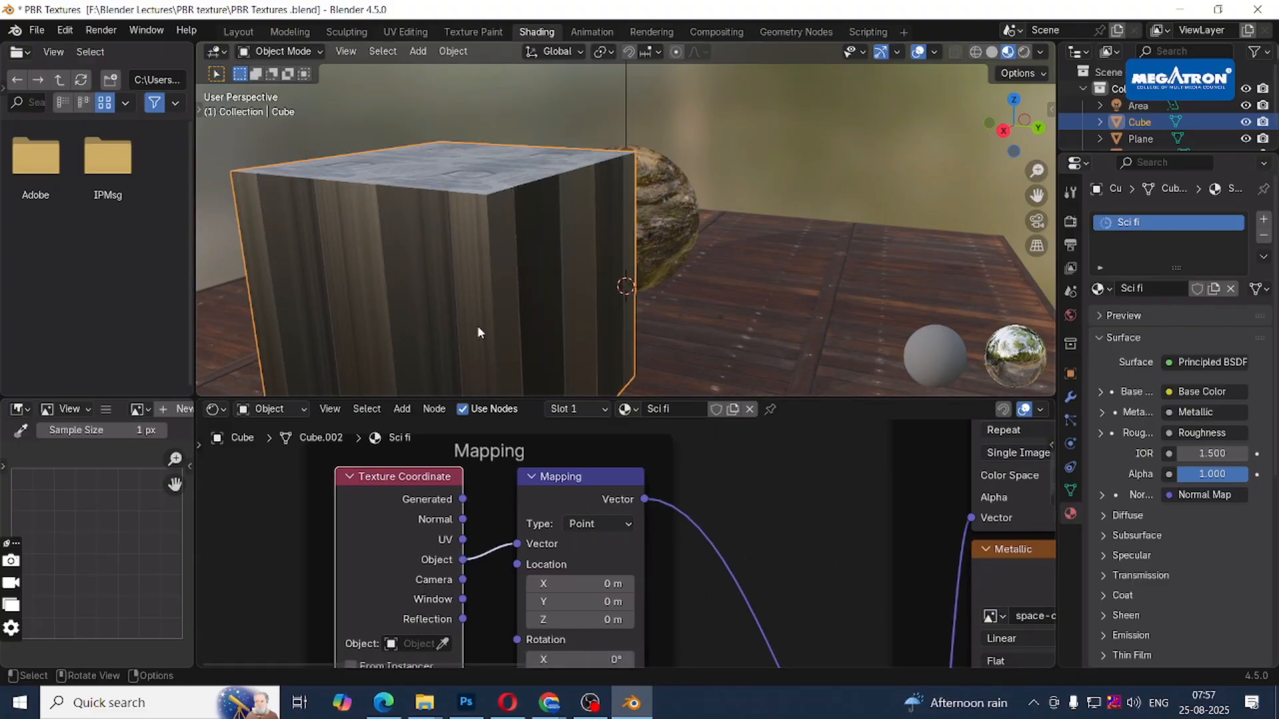
pyautogui.scroll(-3, 490, 313)
pyautogui.moveTo(489, 308); pyautogui.dragTo(456, 354, button='middle')
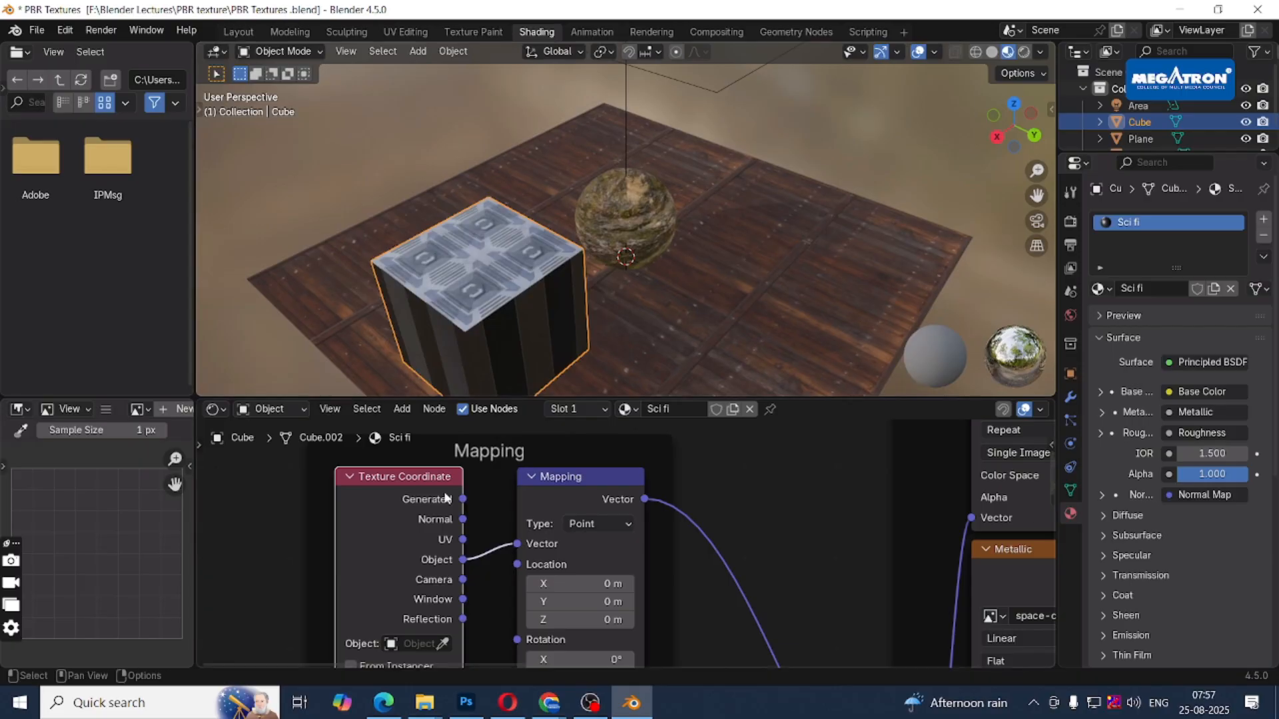
pyautogui.moveTo(463, 540); pyautogui.dragTo(517, 544)
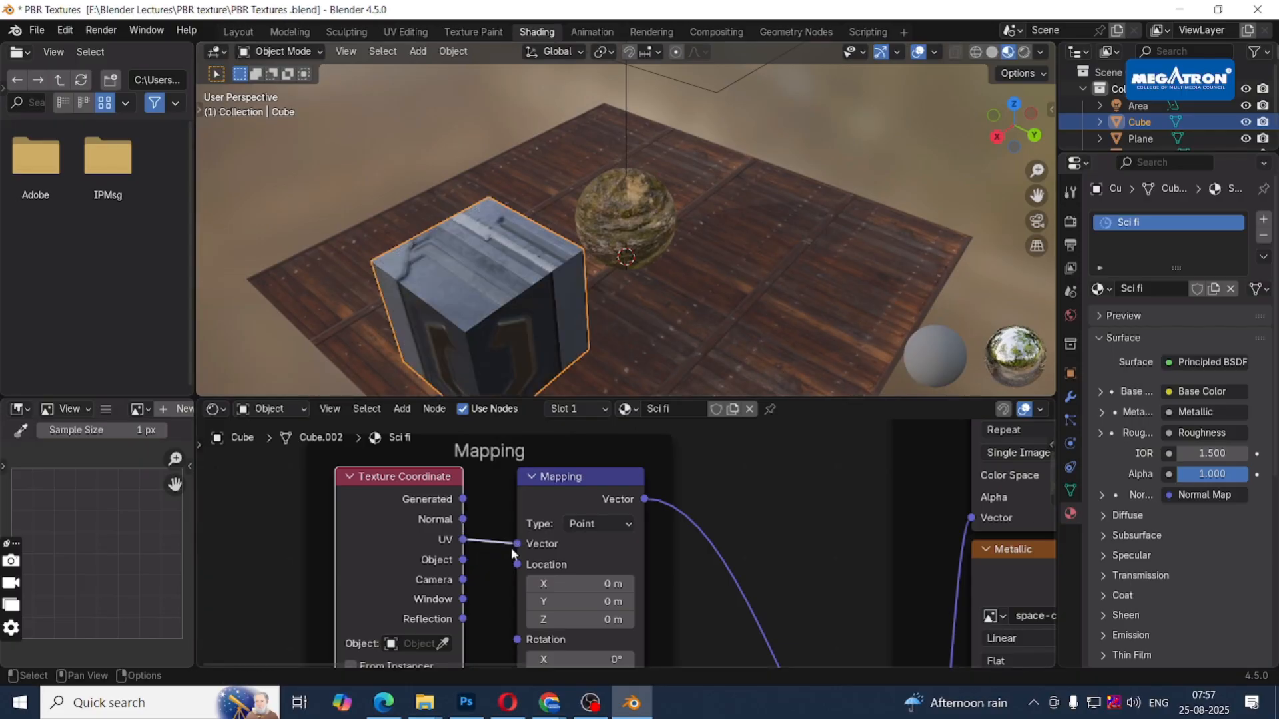
# Try a Mapping scale of 2 on X, Y and Z for the Sci fi material.
pyautogui.scroll(-5, 642, 588)
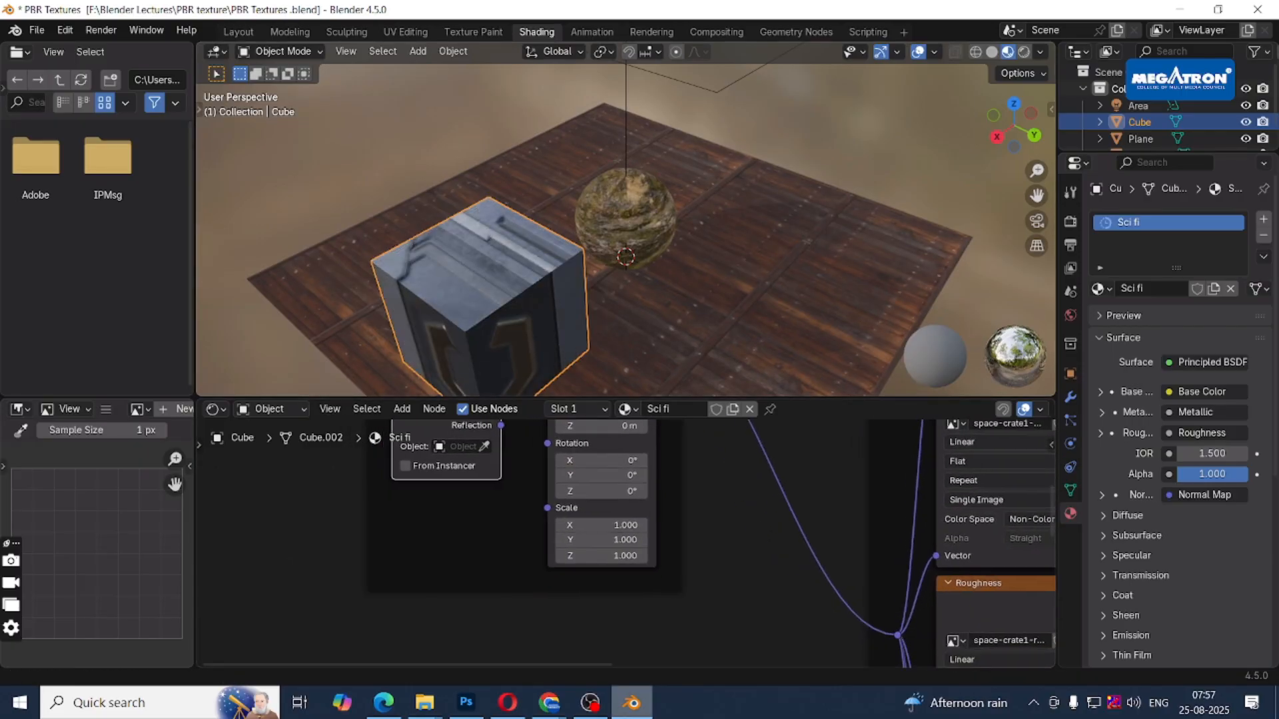
pyautogui.moveTo(602, 525)
pyautogui.mouseDown()
pyautogui.moveTo(598, 541)
pyautogui.moveTo(709, 541)
pyautogui.moveTo(646, 540)
pyautogui.moveTo(611, 520)
pyautogui.moveTo(577, 559)
pyautogui.moveTo(578, 521)
pyautogui.mouseUp()
pyautogui.hotkey('ctrl', 'z')
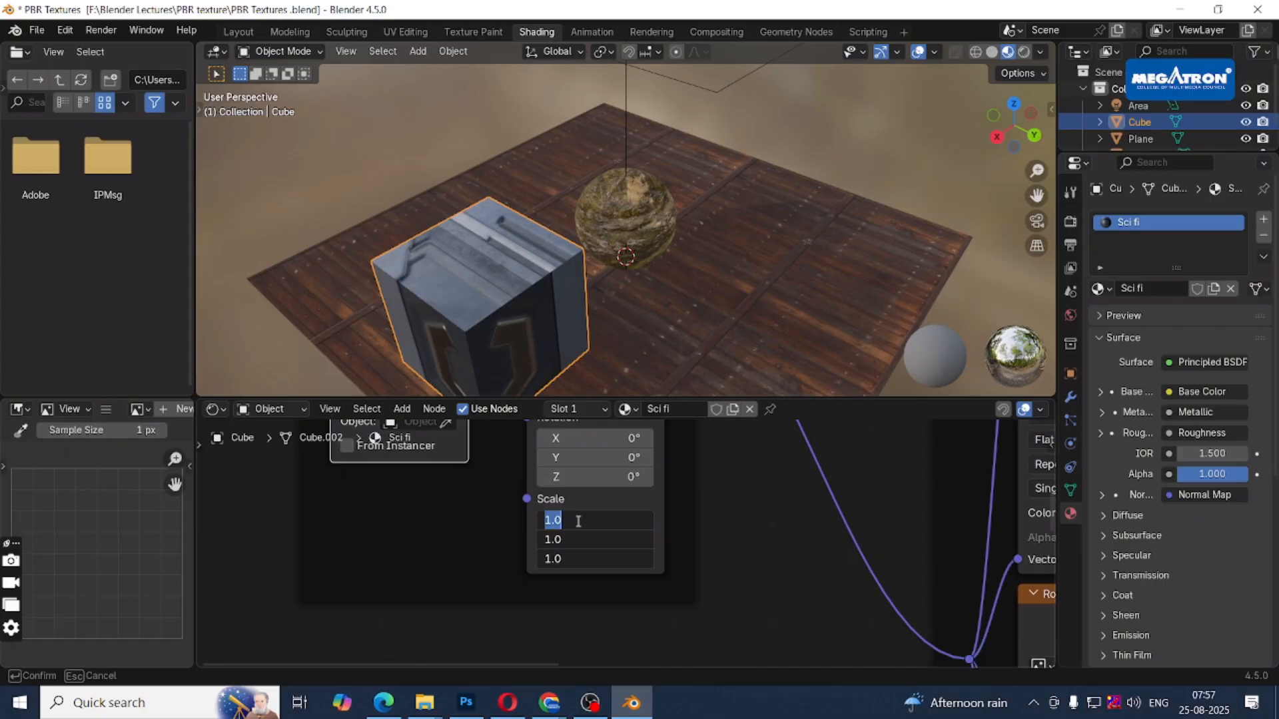
pyautogui.write('2')
pyautogui.press('Return')
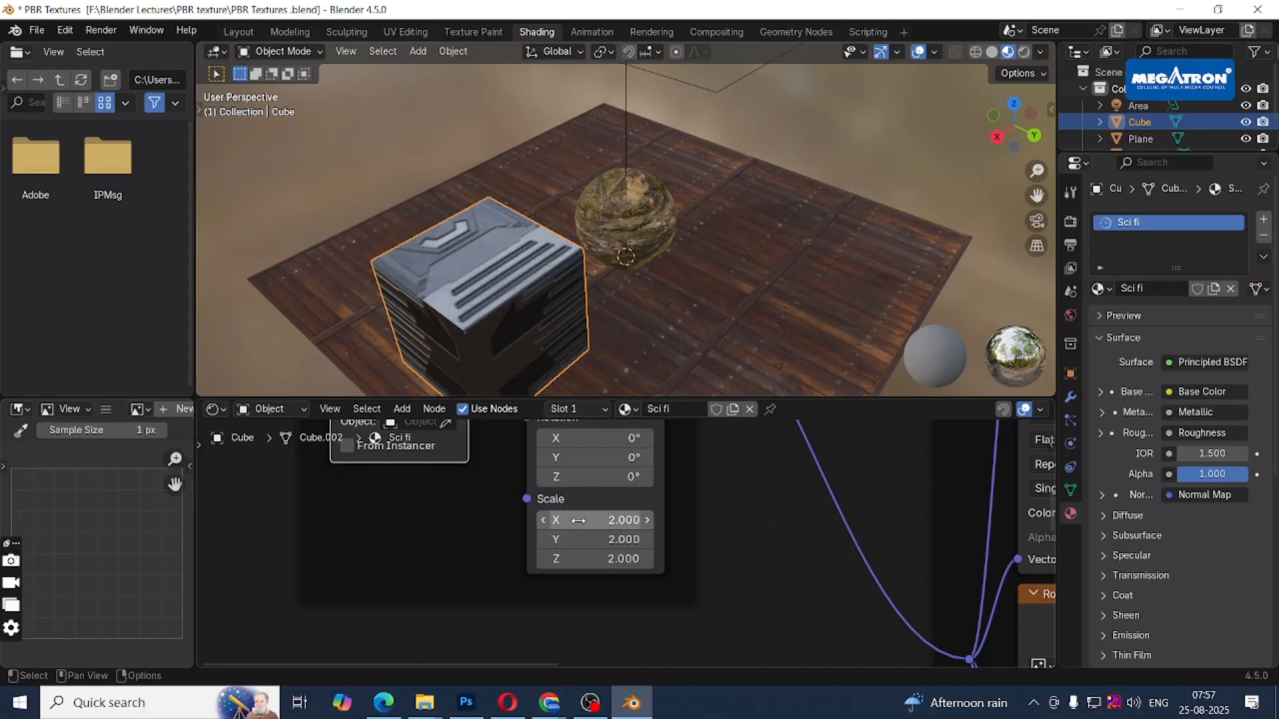
# Set the Mapping node's scale to 3 on X, Y and Z.
pyautogui.moveTo(578, 520)
pyautogui.mouseDown()
pyautogui.moveTo(577, 559)
pyautogui.moveTo(587, 526)
pyautogui.mouseUp()
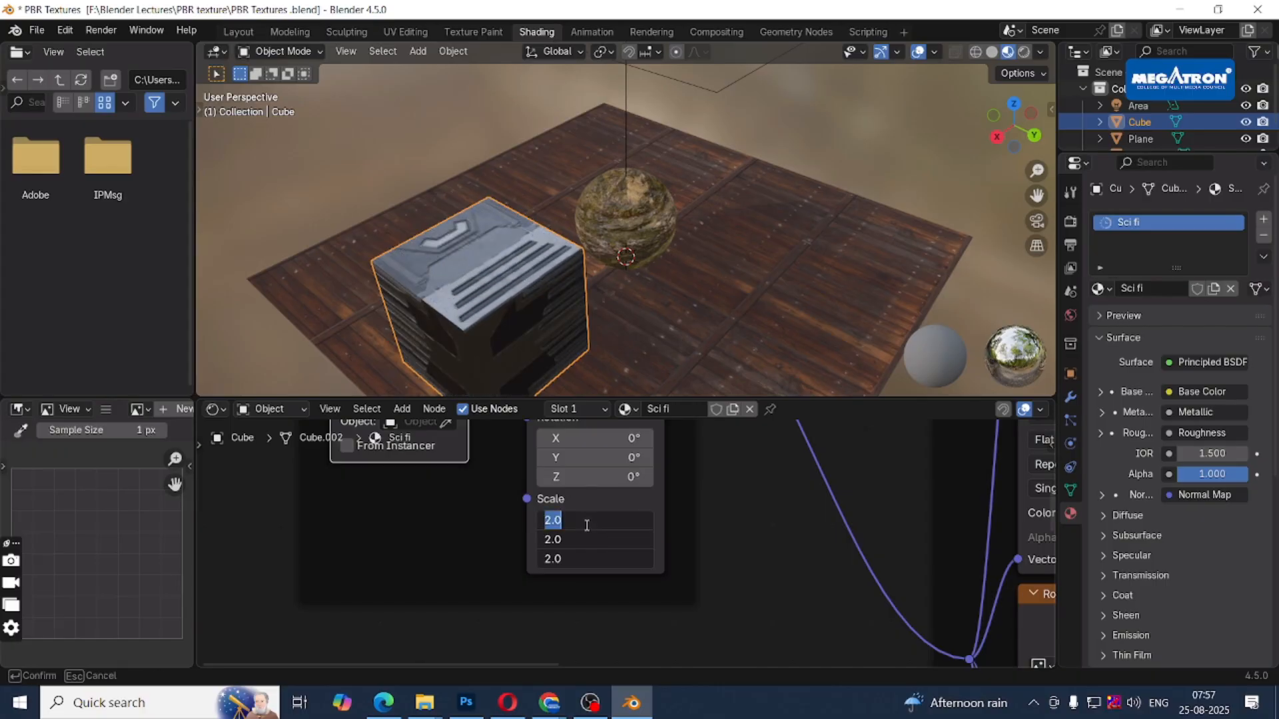
pyautogui.write('3')
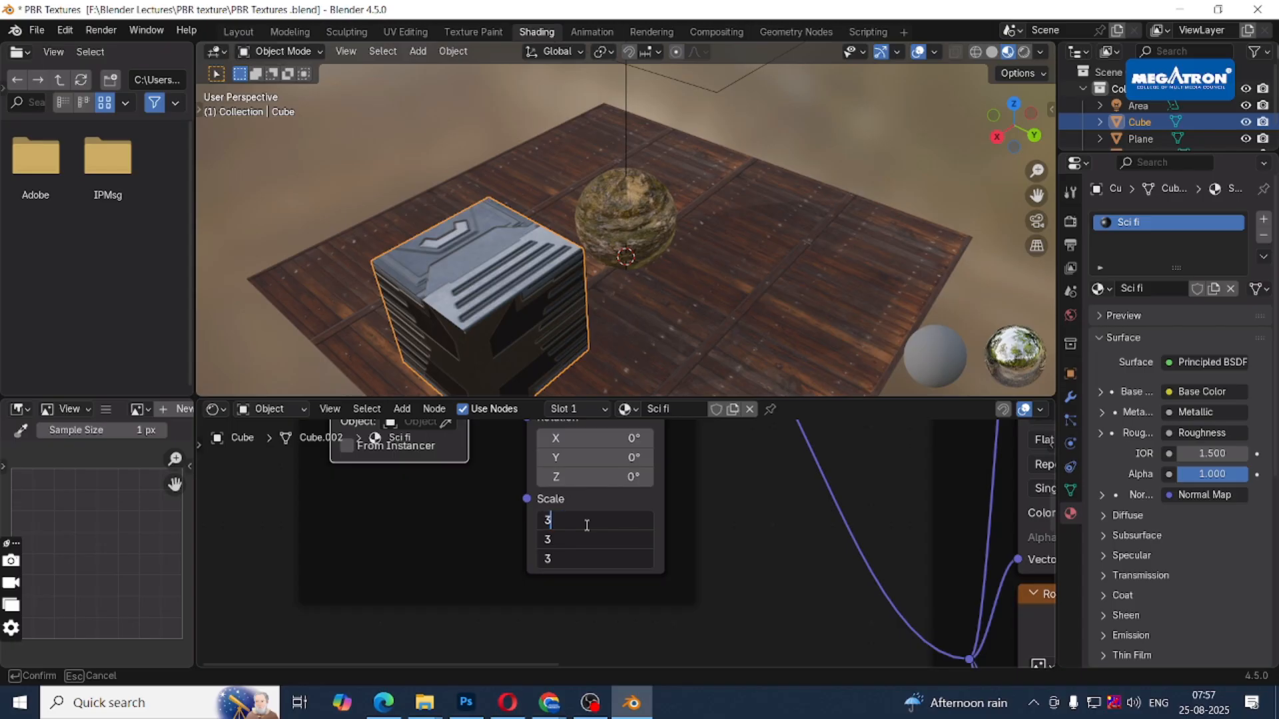
pyautogui.press('Return')
# Shift the crate texture on the cube by adjusting the Mapping location to about 4.3 m in X and 2.6 m in Y.
pyautogui.scroll(1, 591, 476)
pyautogui.moveTo(592, 472); pyautogui.dragTo(618, 660, button='middle')
pyautogui.scroll(1, 437, 230)
pyautogui.moveTo(436, 228); pyautogui.dragTo(494, 172, button='middle')
pyautogui.scroll(1, 653, 553)
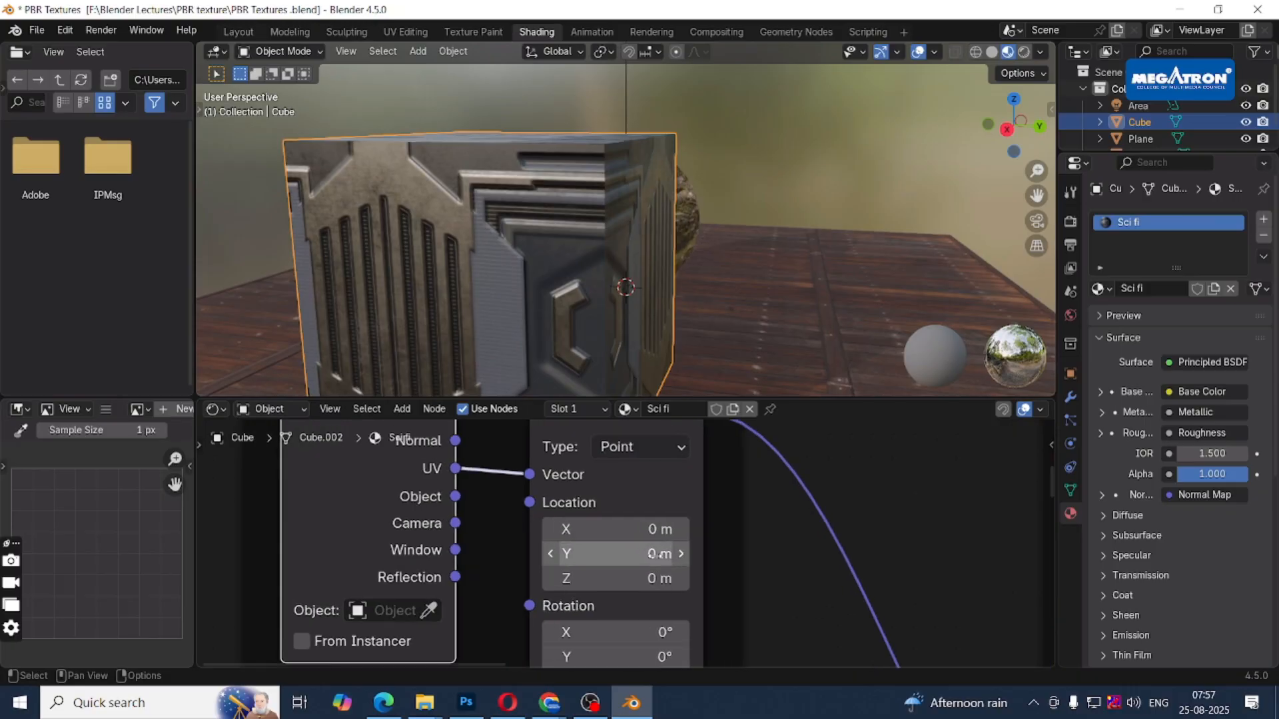
pyautogui.scroll(-1, 642, 553)
pyautogui.moveTo(633, 530); pyautogui.dragTo(649, 552)
pyautogui.moveTo(619, 552); pyautogui.dragTo(686, 553)
pyautogui.scroll(-4, 629, 340)
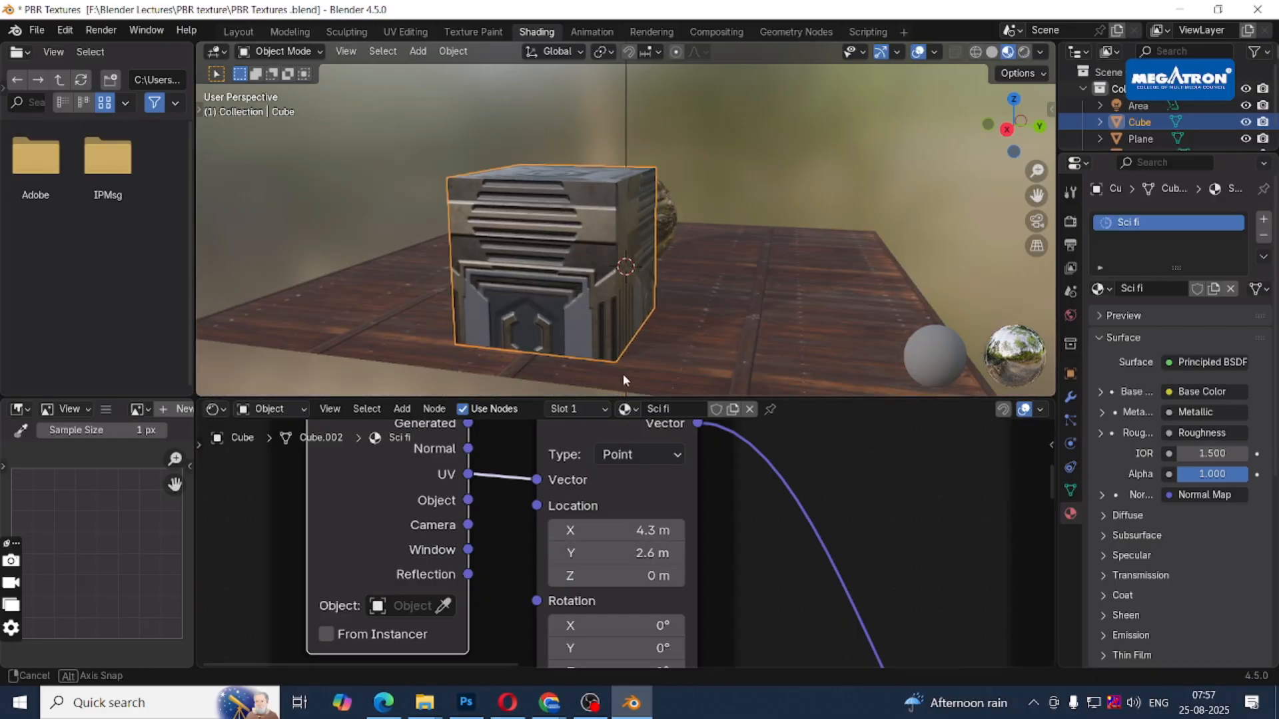
# Try Mapping X locations of 4 m and 4.2 m to centre the crate emblem on the cube's top face.
pyautogui.moveTo(624, 380); pyautogui.dragTo(586, 97, button='middle')
pyautogui.click(608, 532)
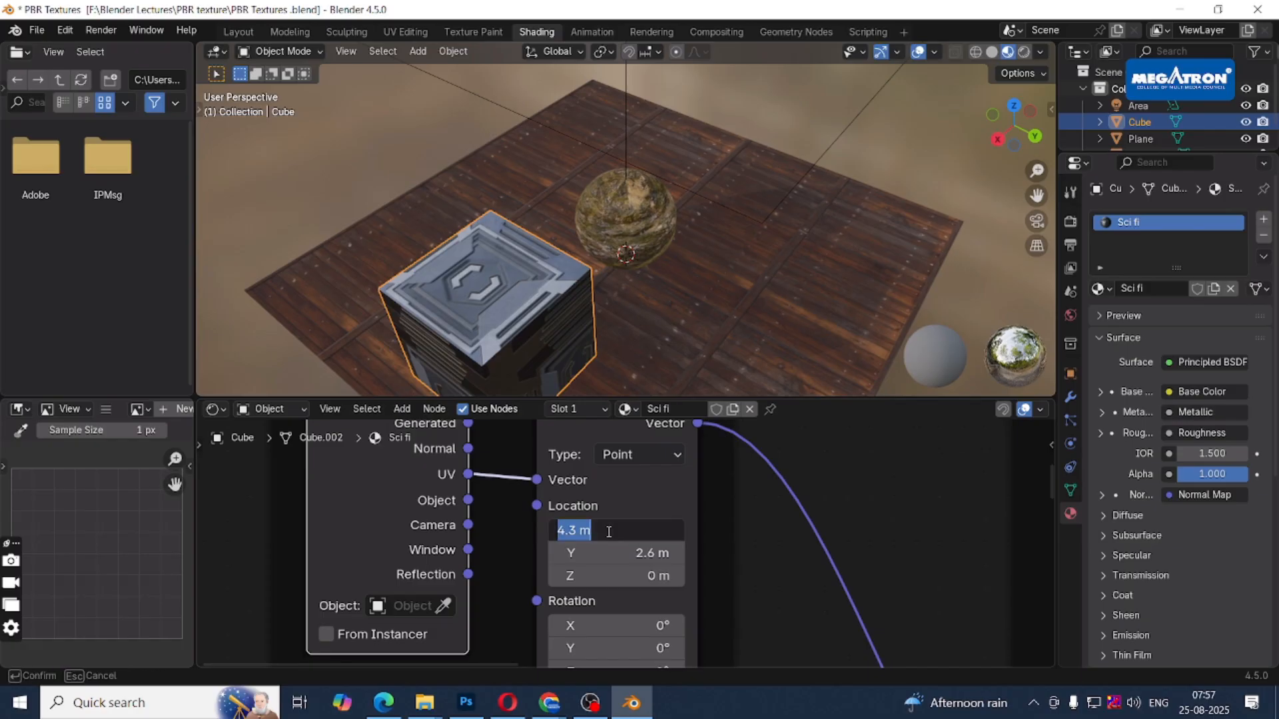
pyautogui.write('4')
pyautogui.press('Return')
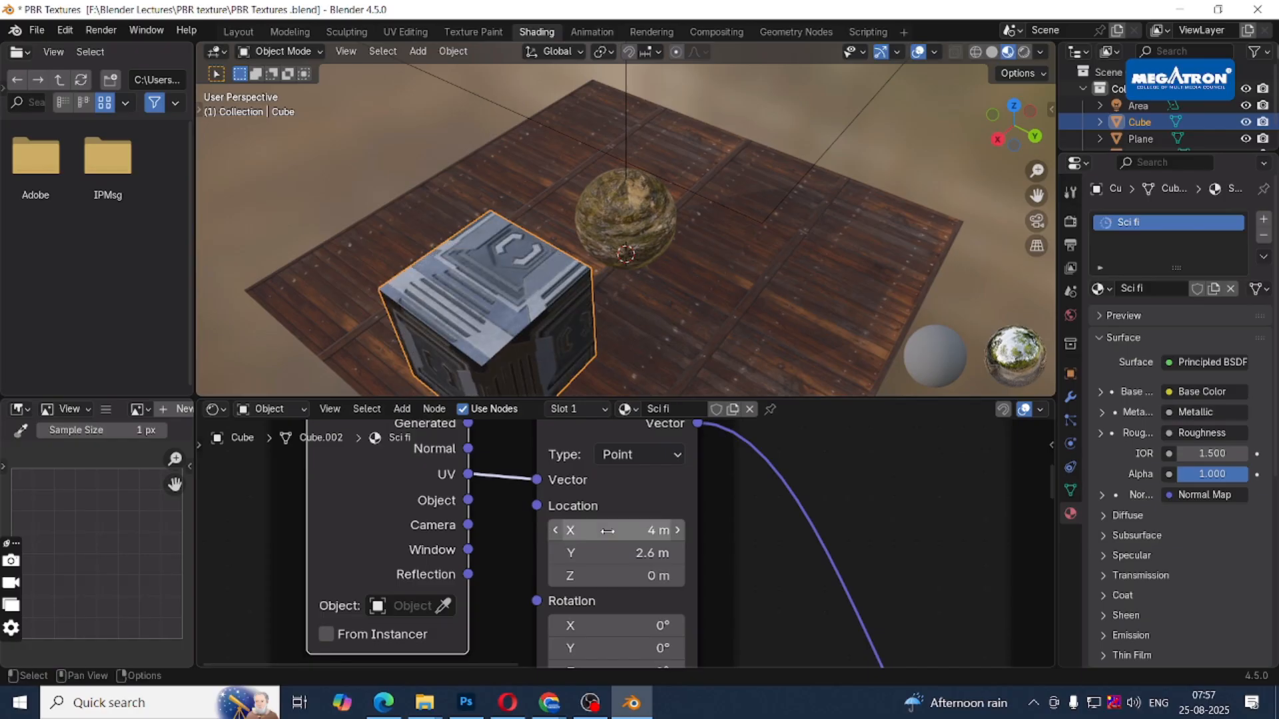
pyautogui.doubleClick(608, 531)
pyautogui.write('1')
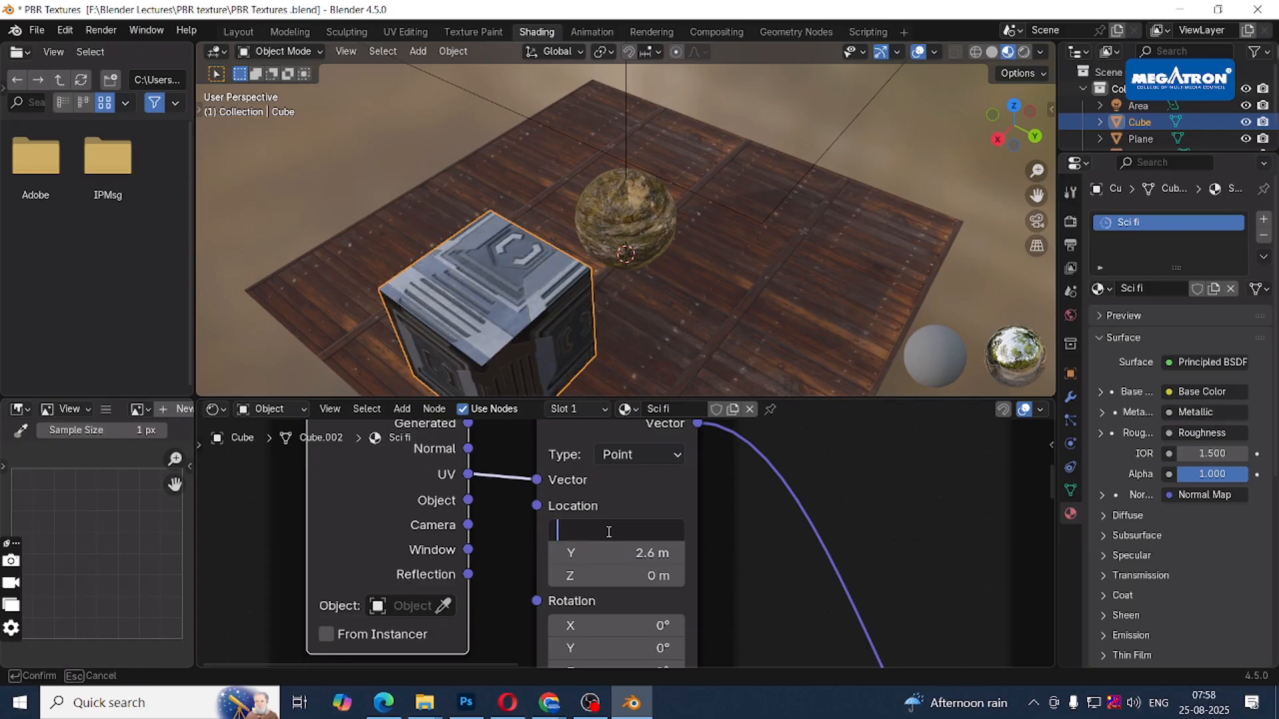
pyautogui.write('.2')
pyautogui.press('Return')
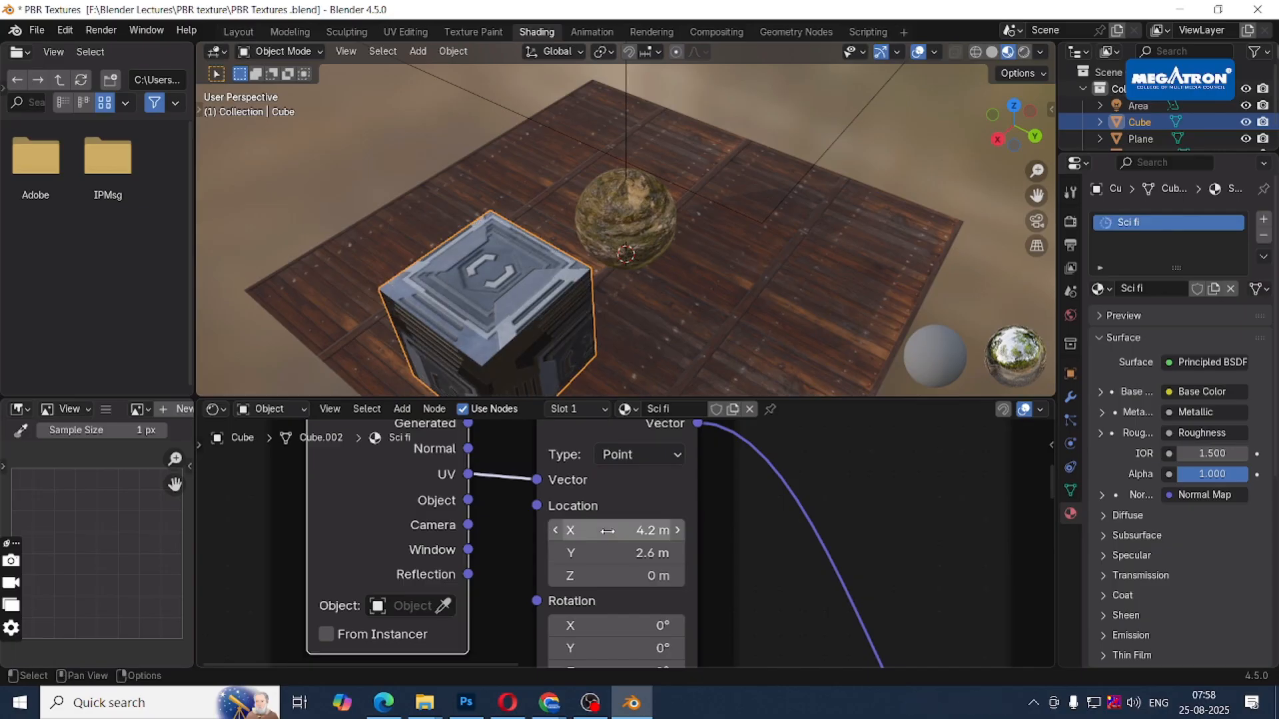
# Try Mapping X locations of 4.1 m and 4.3 m for the crate texture.
pyautogui.doubleClick(607, 531)
pyautogui.write('4.1')
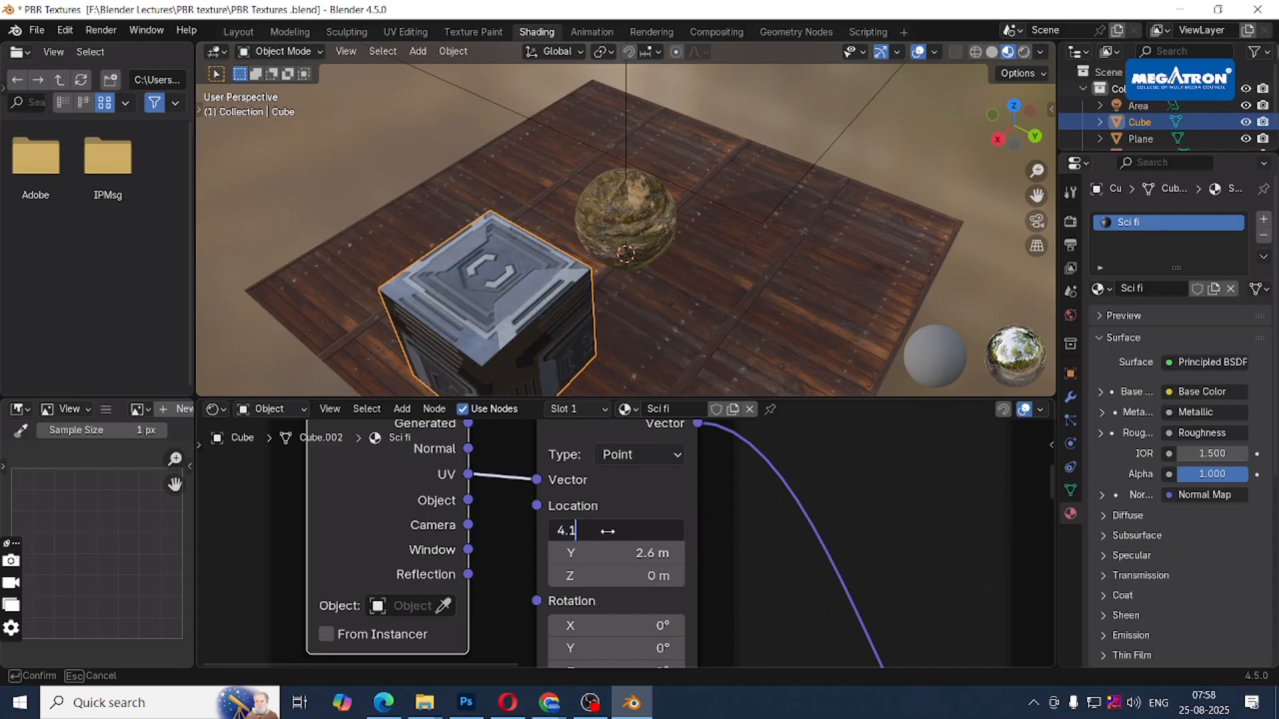
pyautogui.press('Return')
pyautogui.doubleClick(607, 530)
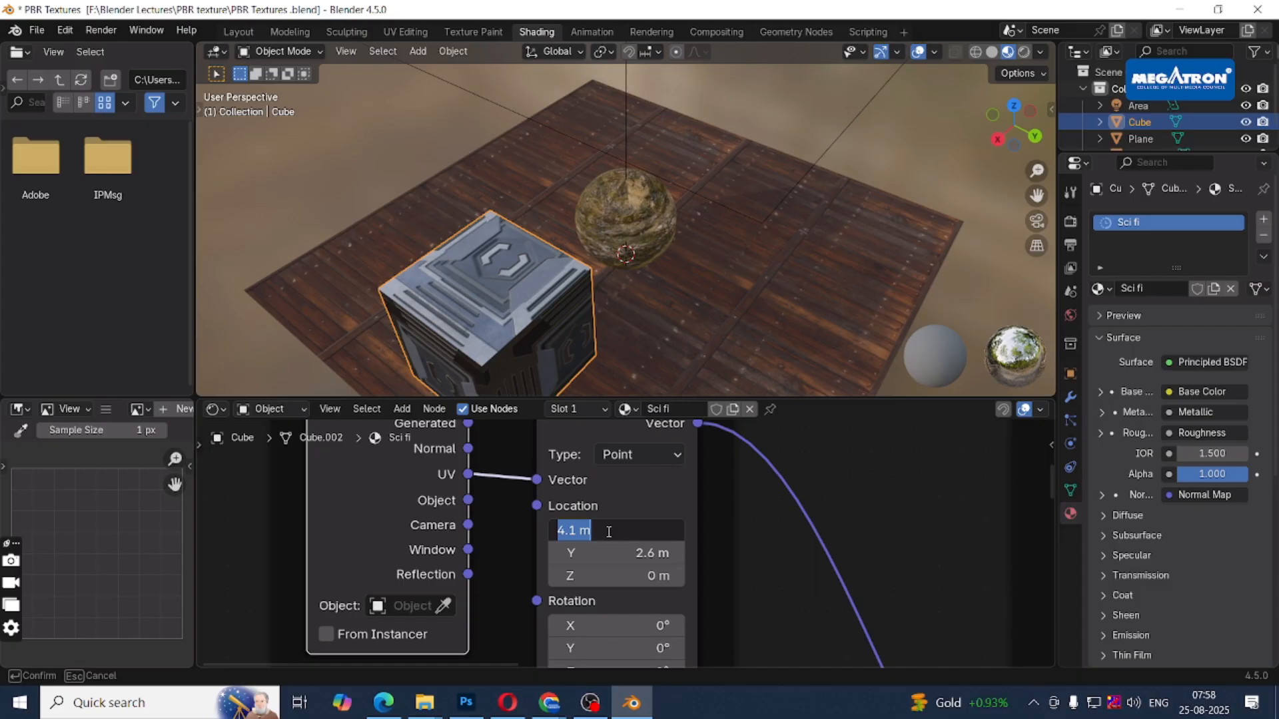
pyautogui.write('4.3')
pyautogui.press('Return')
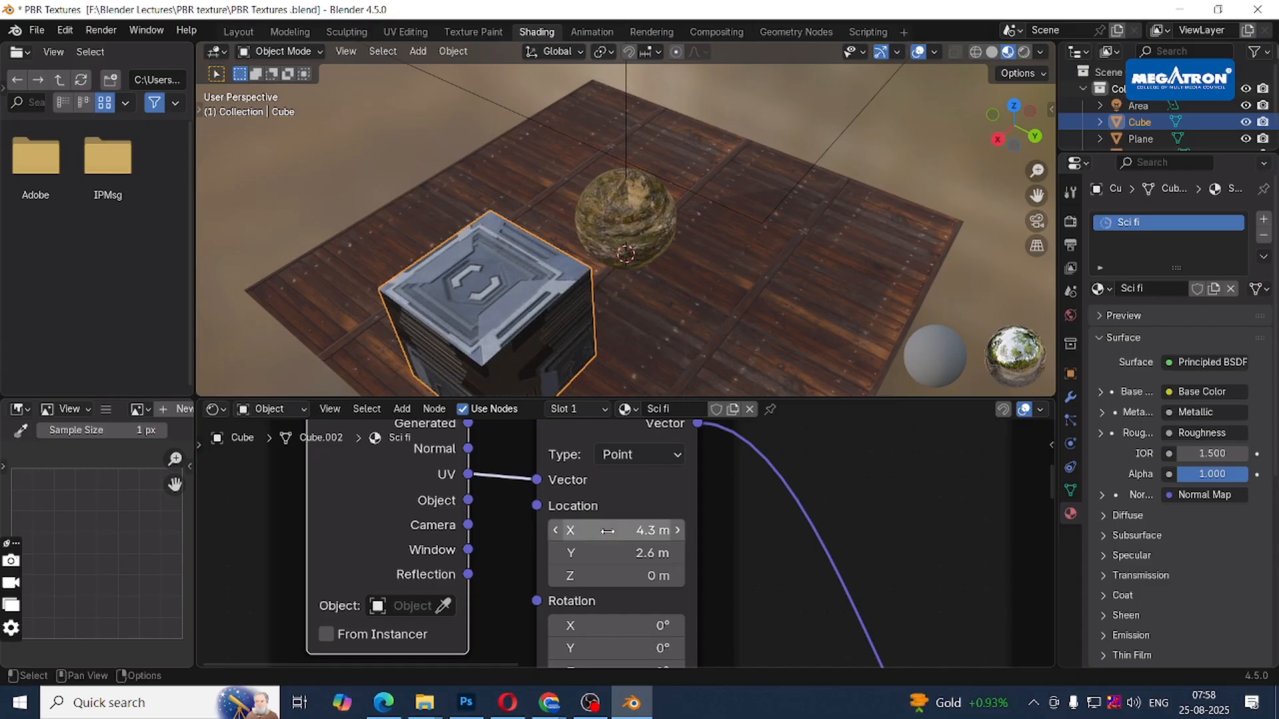
# Set the Mapping node's X location to 4.25 m.
pyautogui.doubleClick(607, 531)
pyautogui.write('4.25')
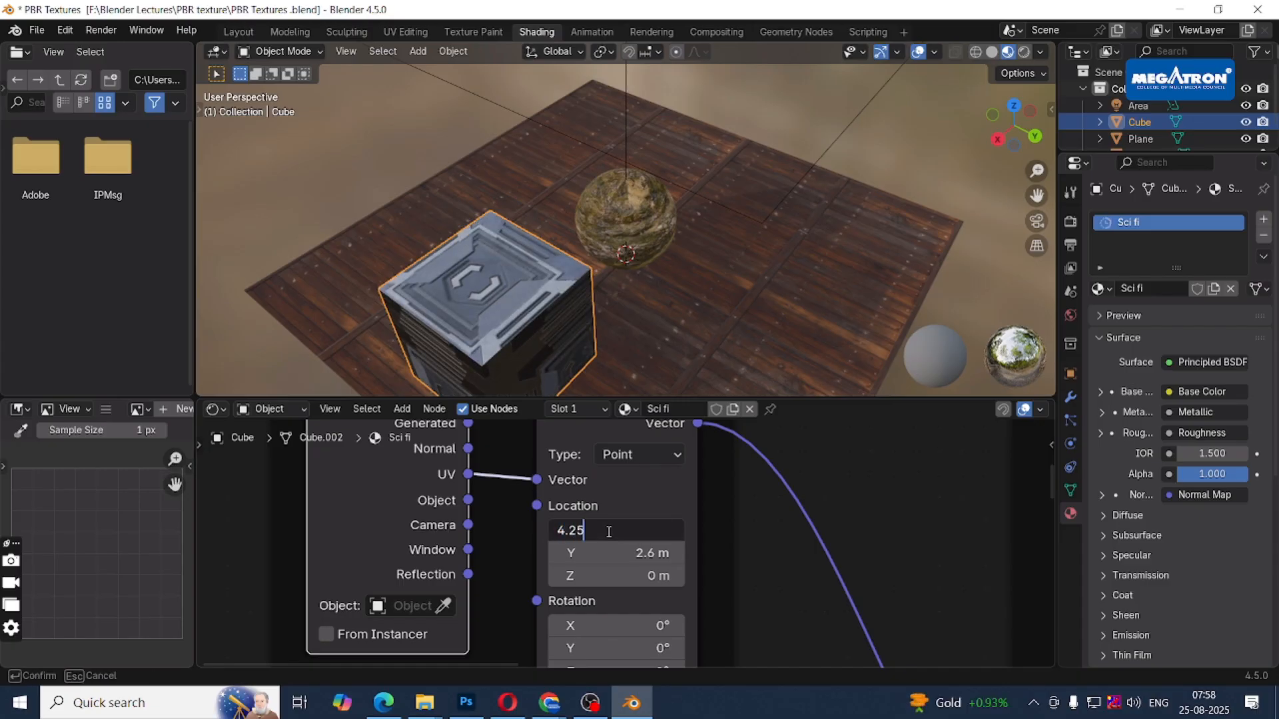
pyautogui.press('Return')
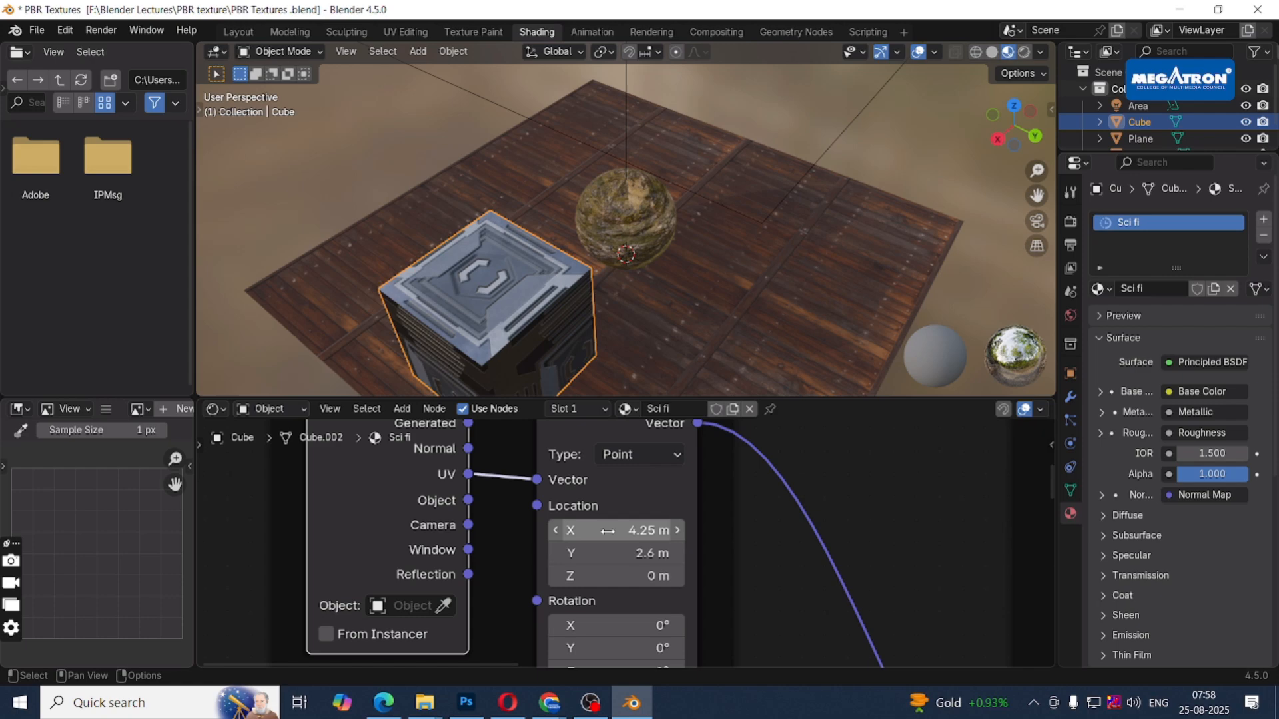
# Try shifting the Mapping location in Z and undo it, and adjust the Y location to about 1.3 m.
pyautogui.moveTo(609, 353); pyautogui.dragTo(543, 310, button='middle')
pyautogui.moveTo(616, 575); pyautogui.dragTo(590, 576)
pyautogui.hotkey('ctrl', 'z')
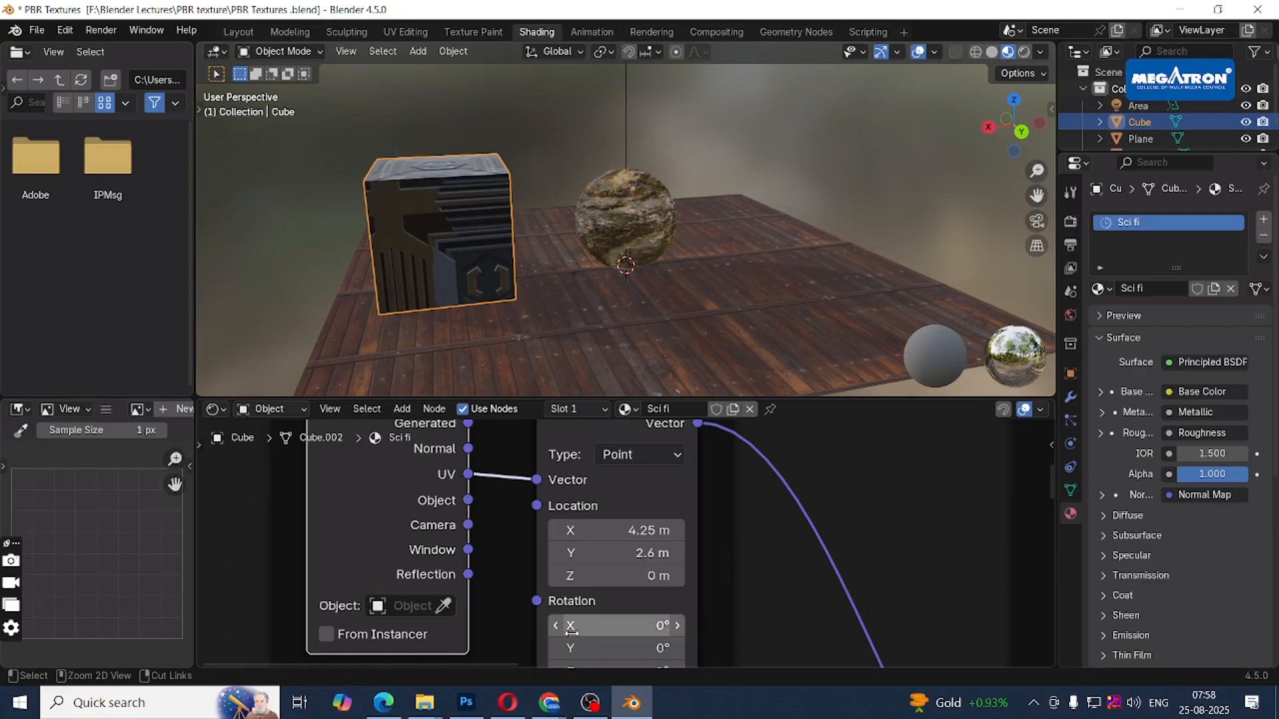
pyautogui.moveTo(629, 552)
pyautogui.mouseDown()
pyautogui.moveTo(603, 552)
pyautogui.moveTo(643, 554)
pyautogui.mouseUp()
pyautogui.moveTo(377, 293); pyautogui.dragTo(526, 260, button='middle')
pyautogui.scroll(-6, 565, 265)
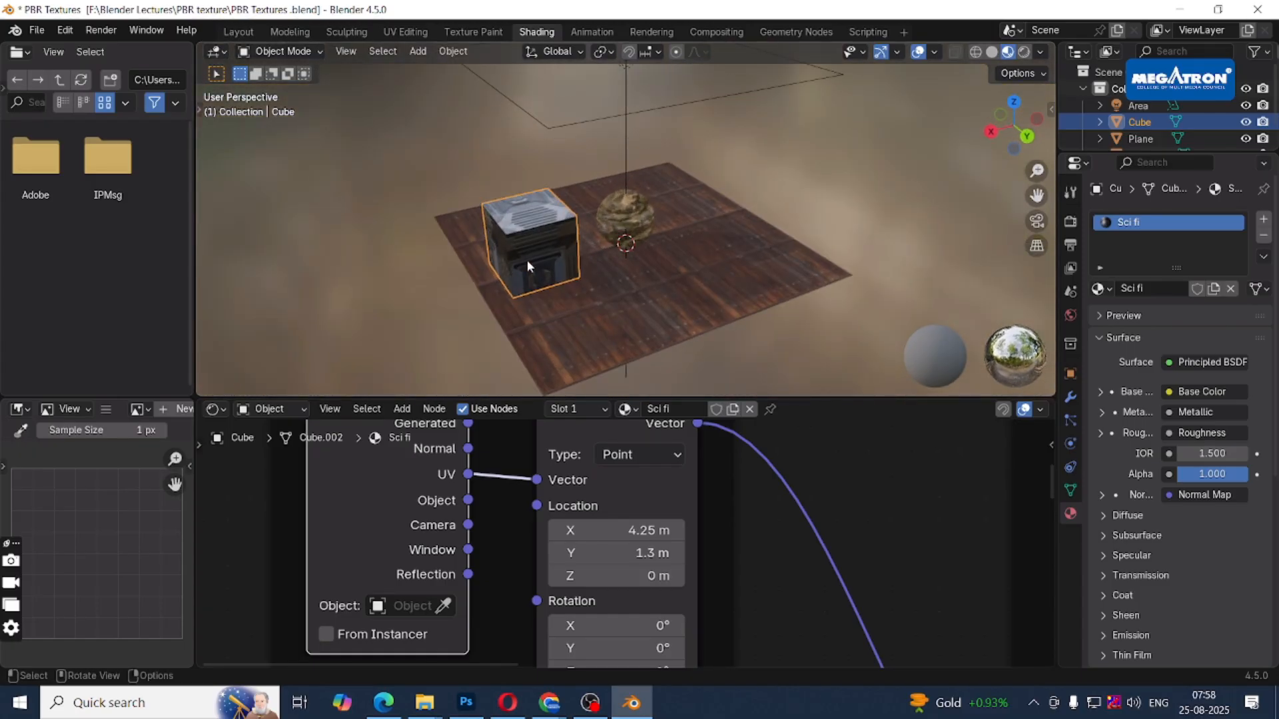
# Duplicate the wooden plank plane and move the copy along X until it lies just beside the original on the cube's side.
pyautogui.click(736, 303)
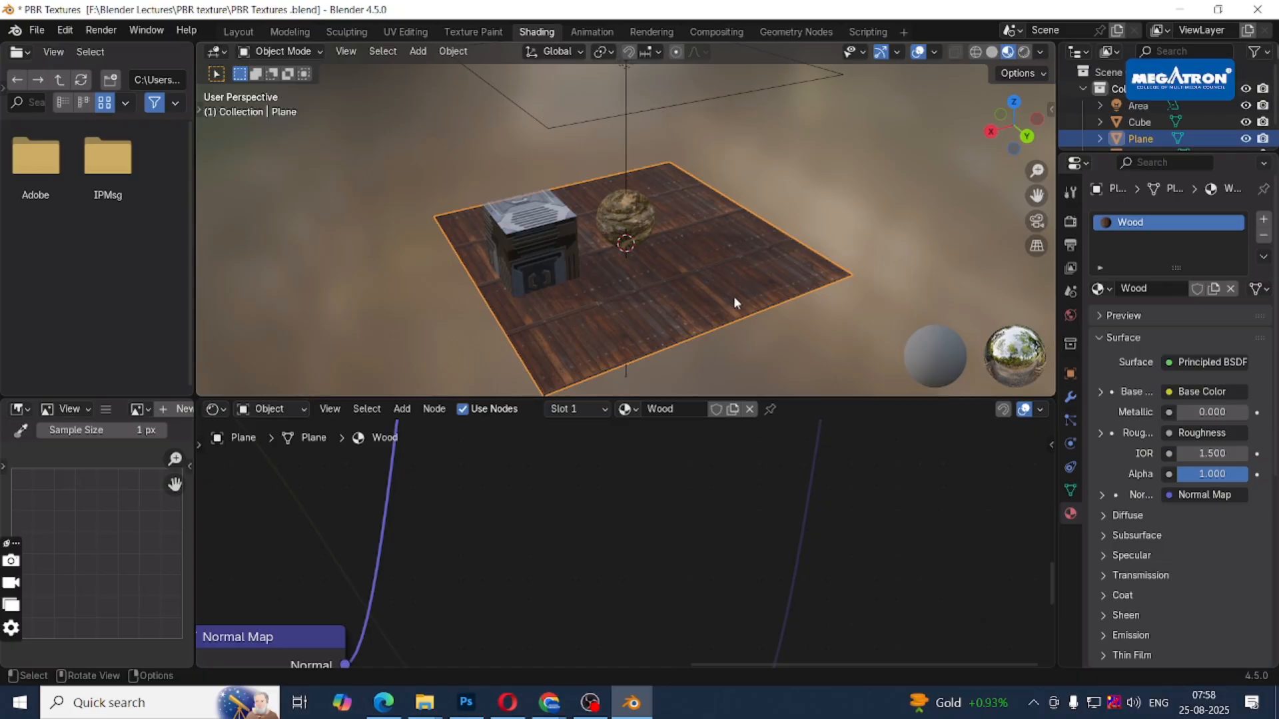
pyautogui.hotkey('shift', 'd')
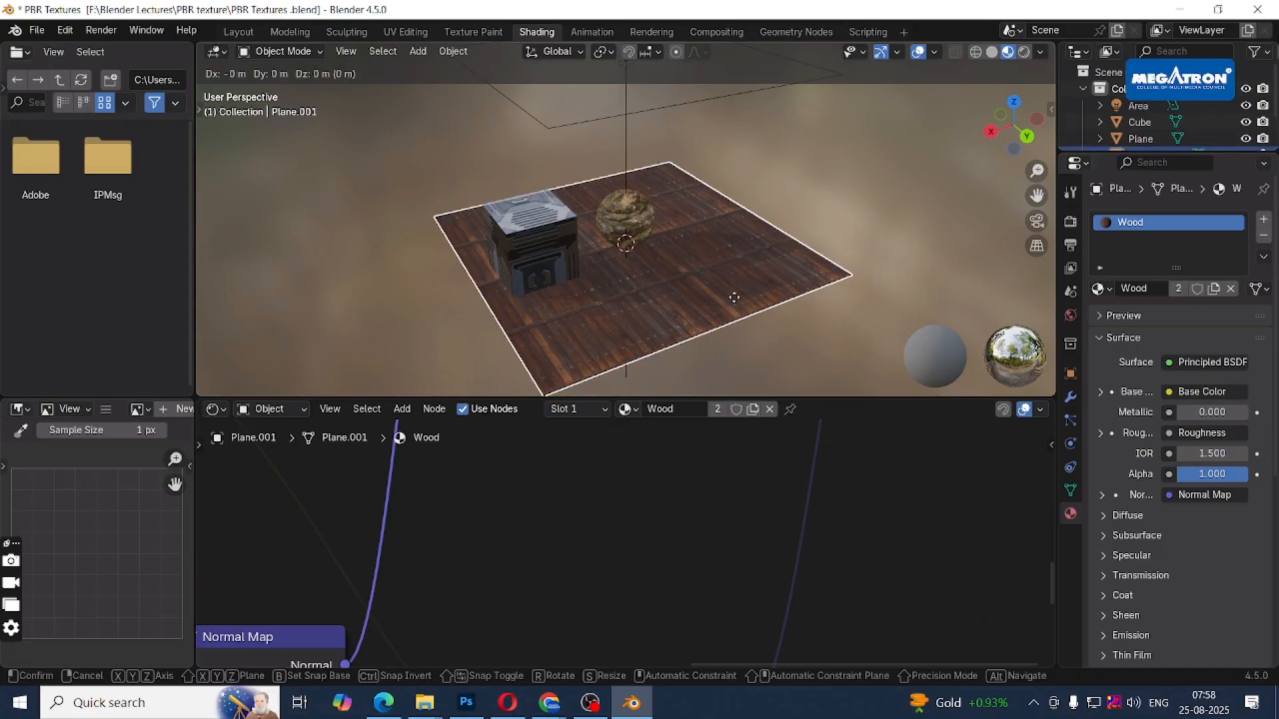
pyautogui.press('x')
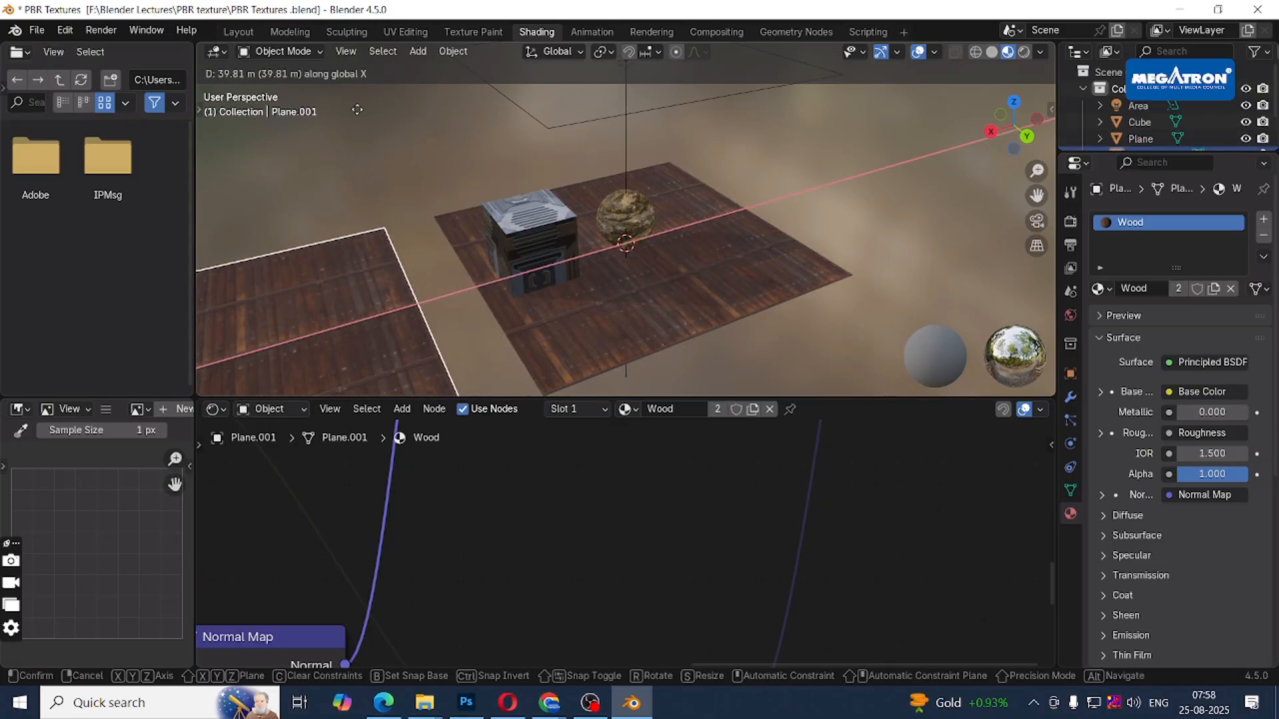
pyautogui.click(475, 198)
pyautogui.scroll(-3, 476, 197)
pyautogui.scroll(3, 550, 241)
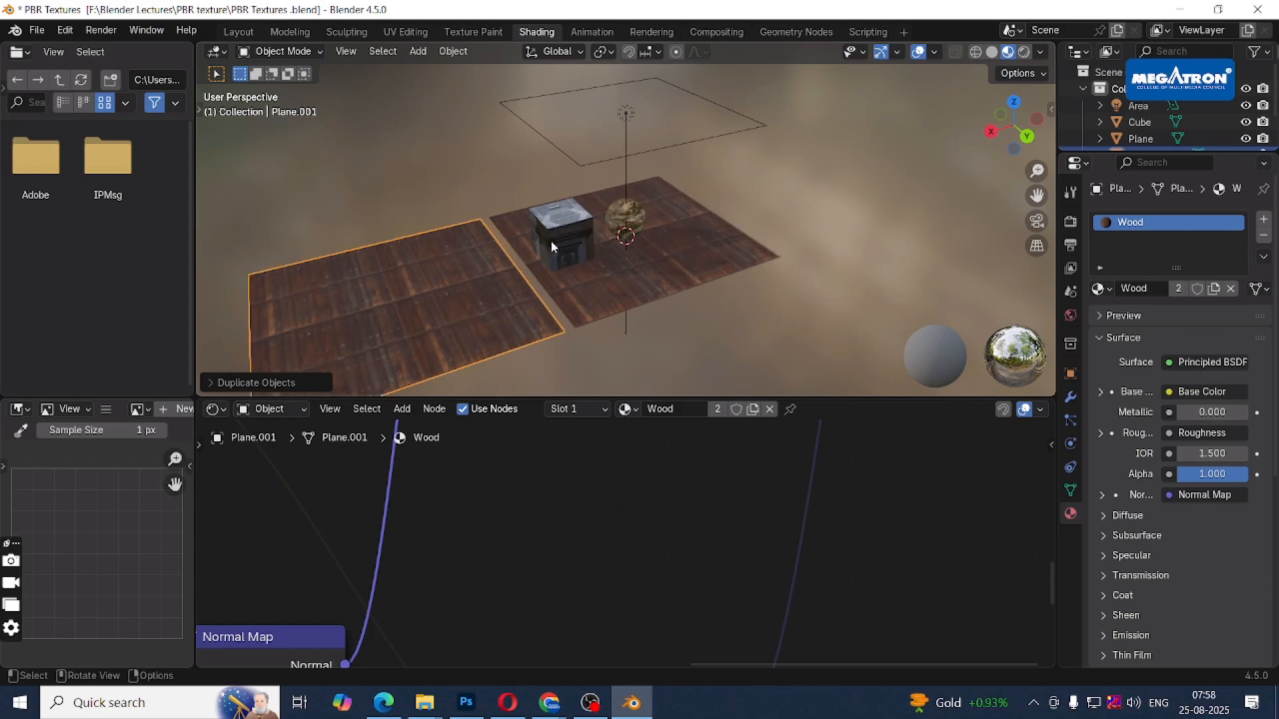
# Link the cube's Sci fi material to the duplicated plane, and select only that plane.
pyautogui.click(550, 239)
pyautogui.keyDown('shift'); pyautogui.click(453, 293); pyautogui.keyUp('shift')
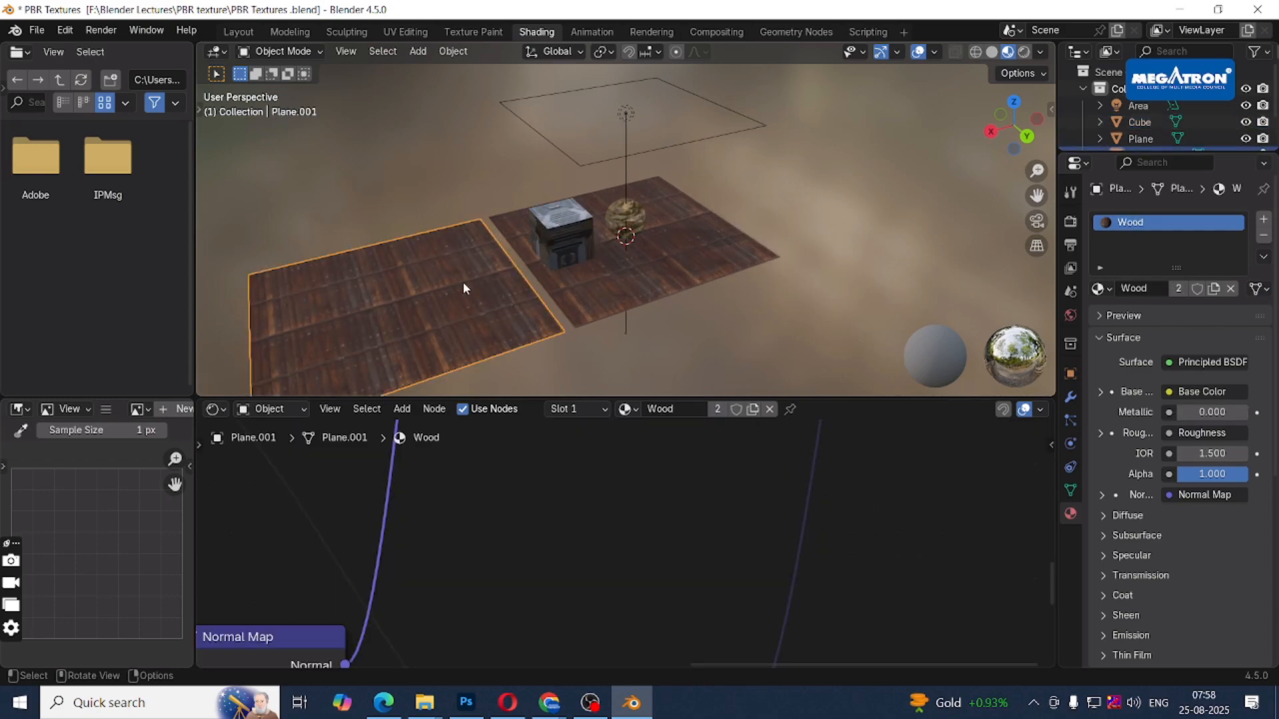
pyautogui.keyDown('shift'); pyautogui.click(566, 219); pyautogui.keyUp('shift')
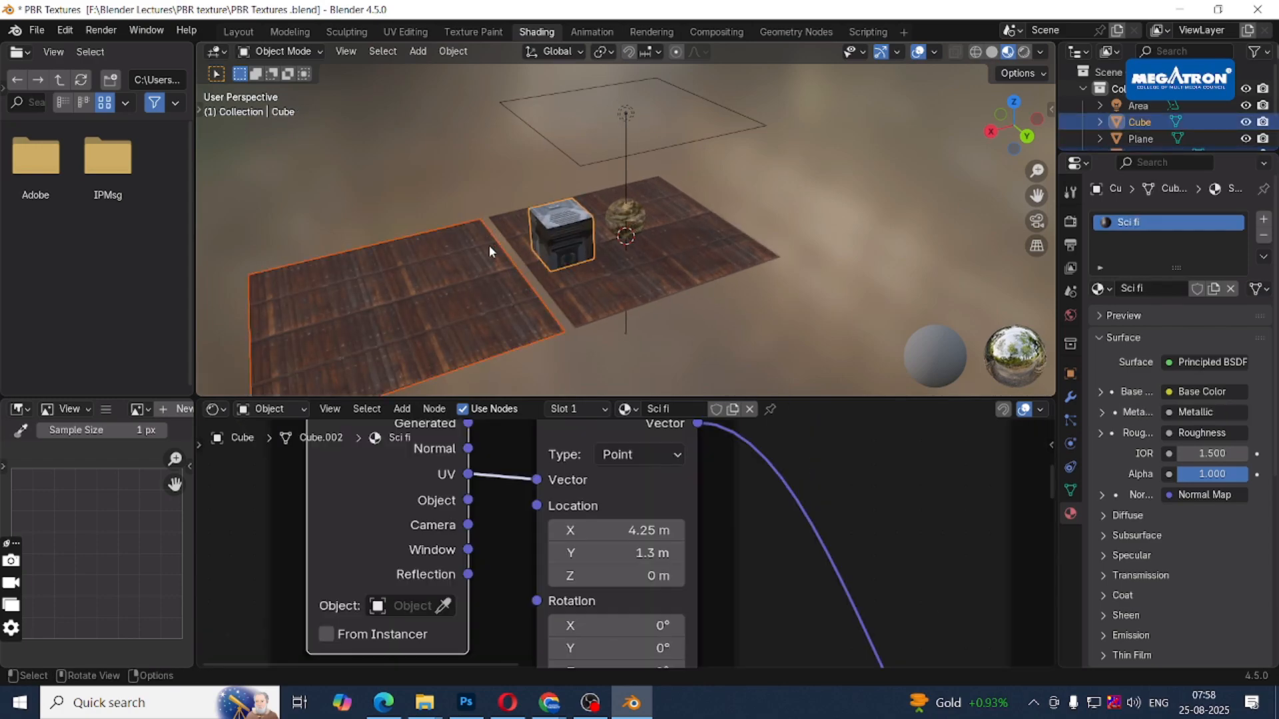
pyautogui.hotkey('ctrl', 'l')
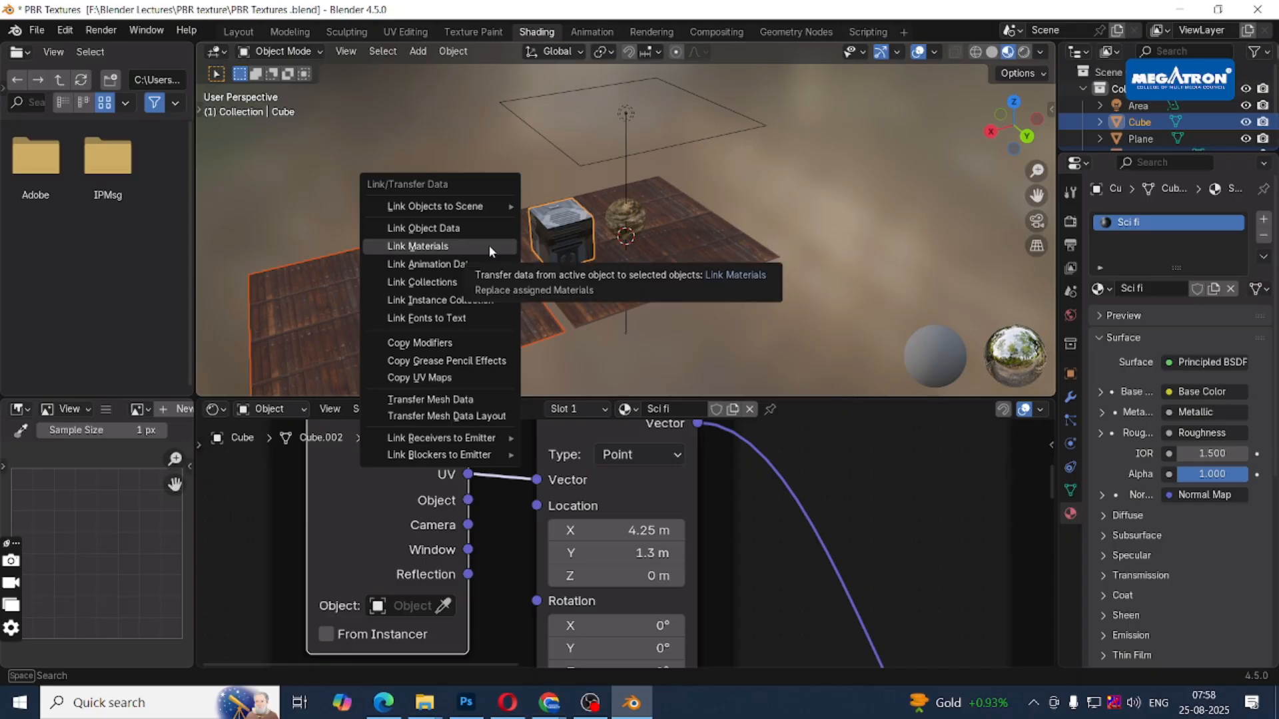
pyautogui.click(488, 245)
pyautogui.moveTo(429, 320); pyautogui.dragTo(470, 264, button='middle')
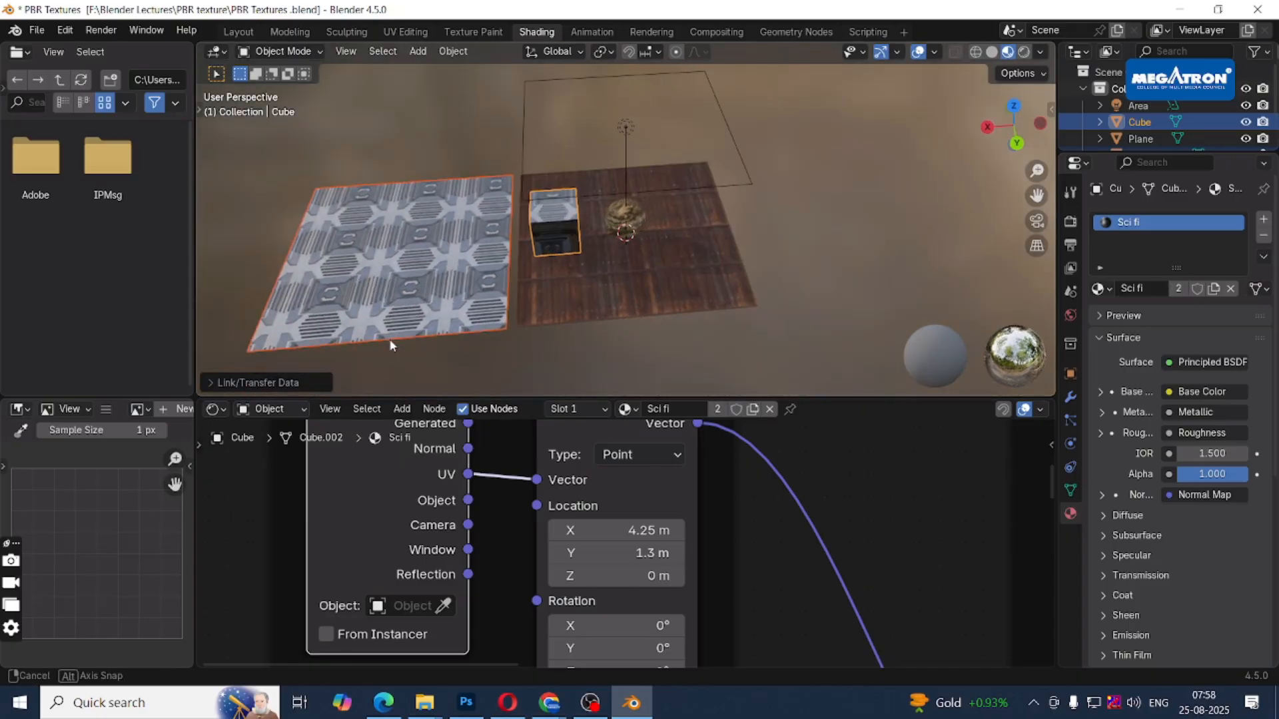
pyautogui.click(470, 265)
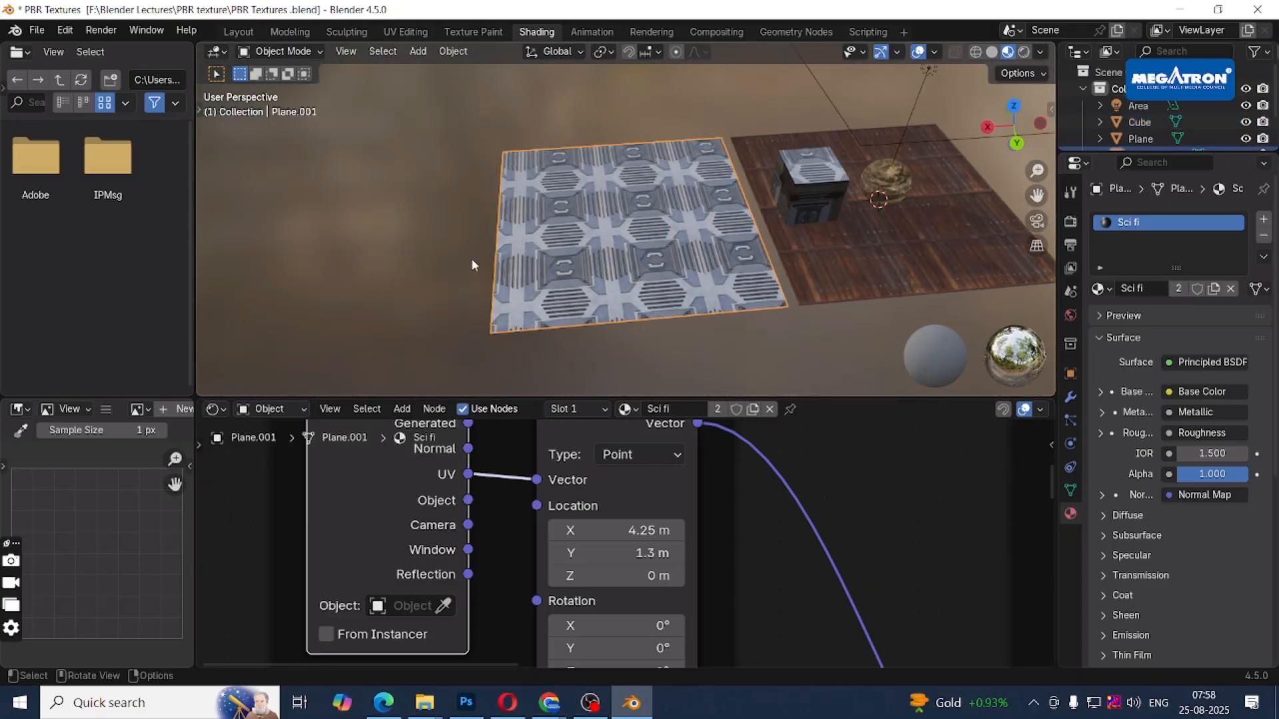
# Shift the Sci fi texture slightly with the Mapping node's location and set its scale to 2 on all three axes.
pyautogui.press('KP_Decimal')
pyautogui.scroll(2, 532, 304)
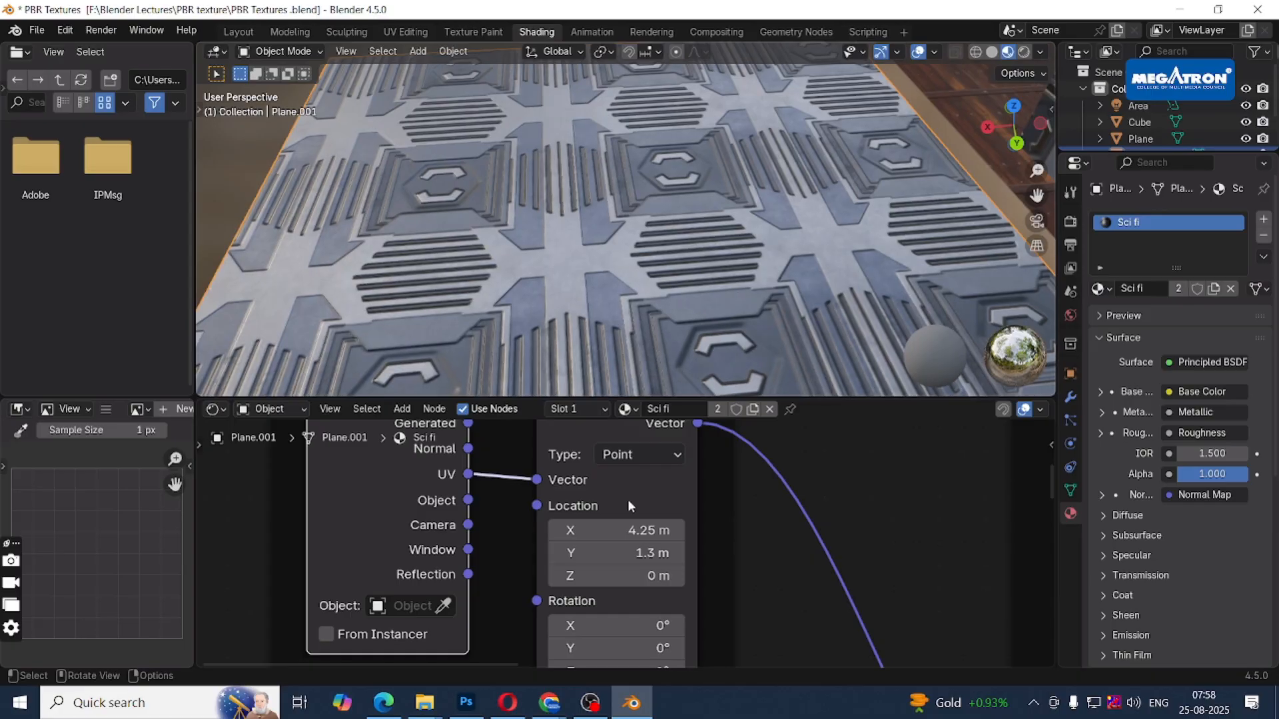
pyautogui.moveTo(627, 530); pyautogui.dragTo(641, 577)
pyautogui.moveTo(643, 599); pyautogui.dragTo(622, 450, button='middle')
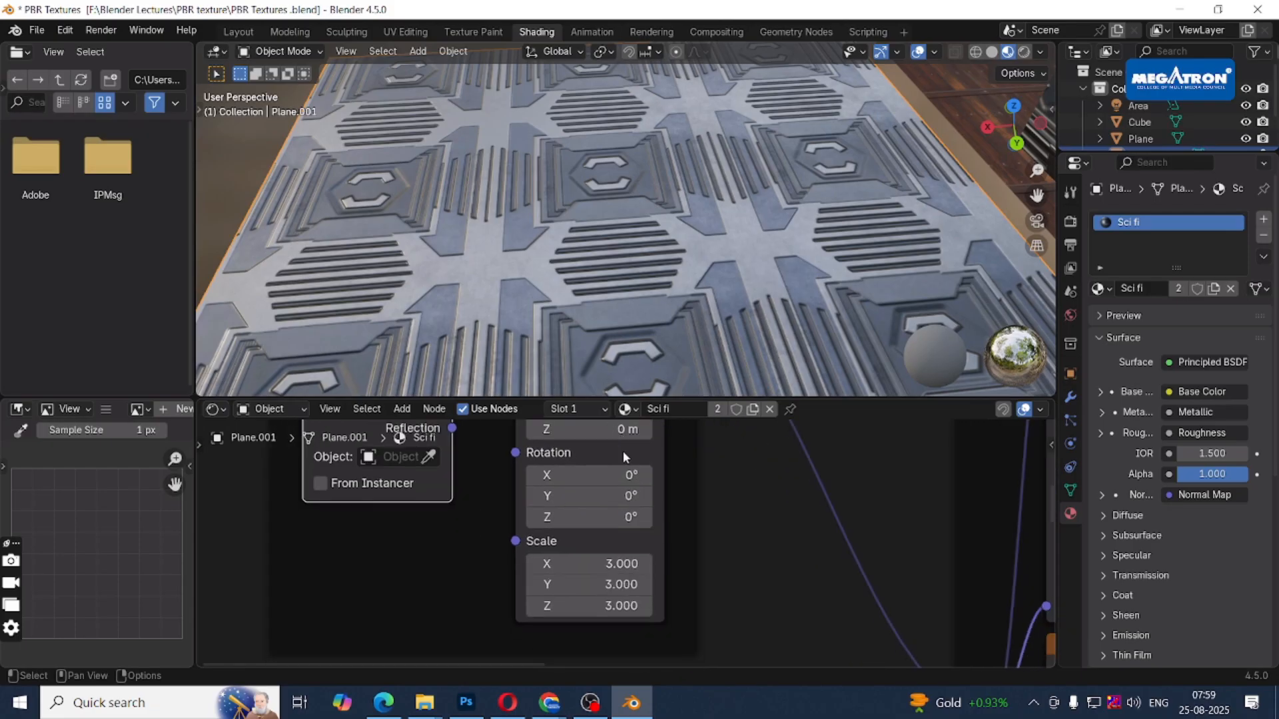
pyautogui.click(606, 566)
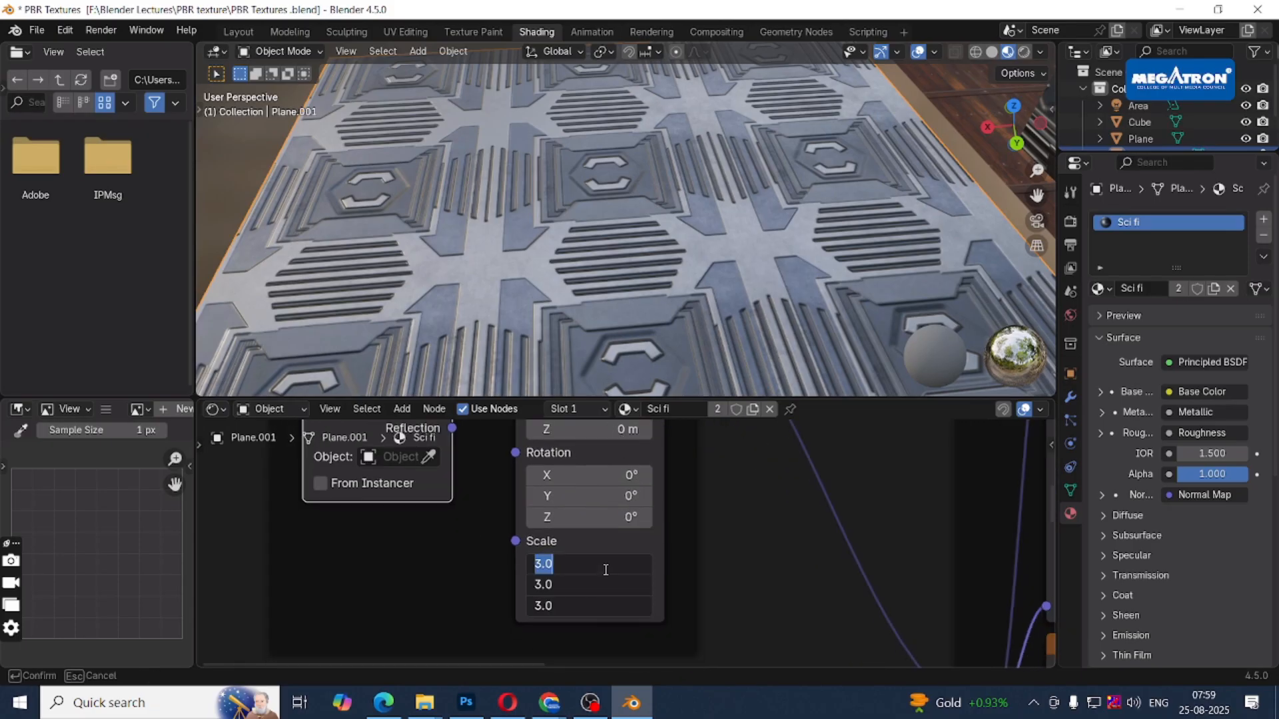
pyautogui.write('2')
pyautogui.press('Return')
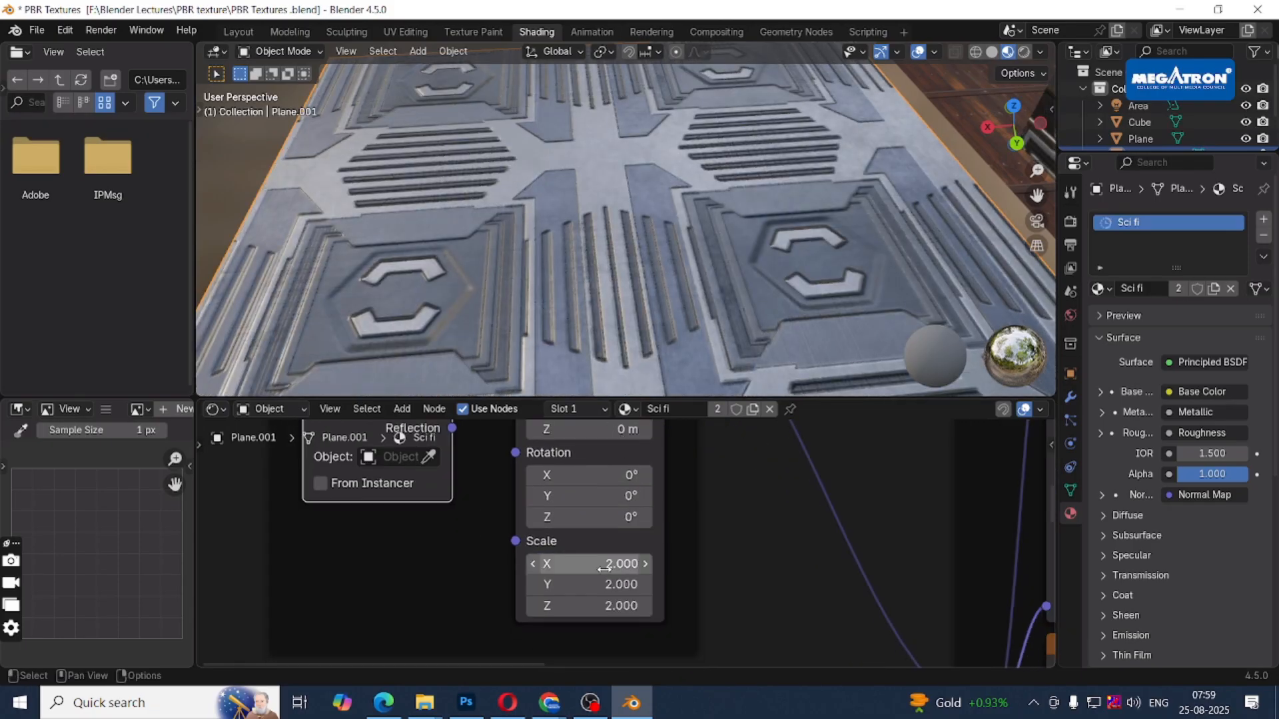
# Examine the rescaled Sci fi texture on the duplicated plane from several angles, near and far.
pyautogui.scroll(2, 663, 302)
pyautogui.scroll(-4, 688, 256)
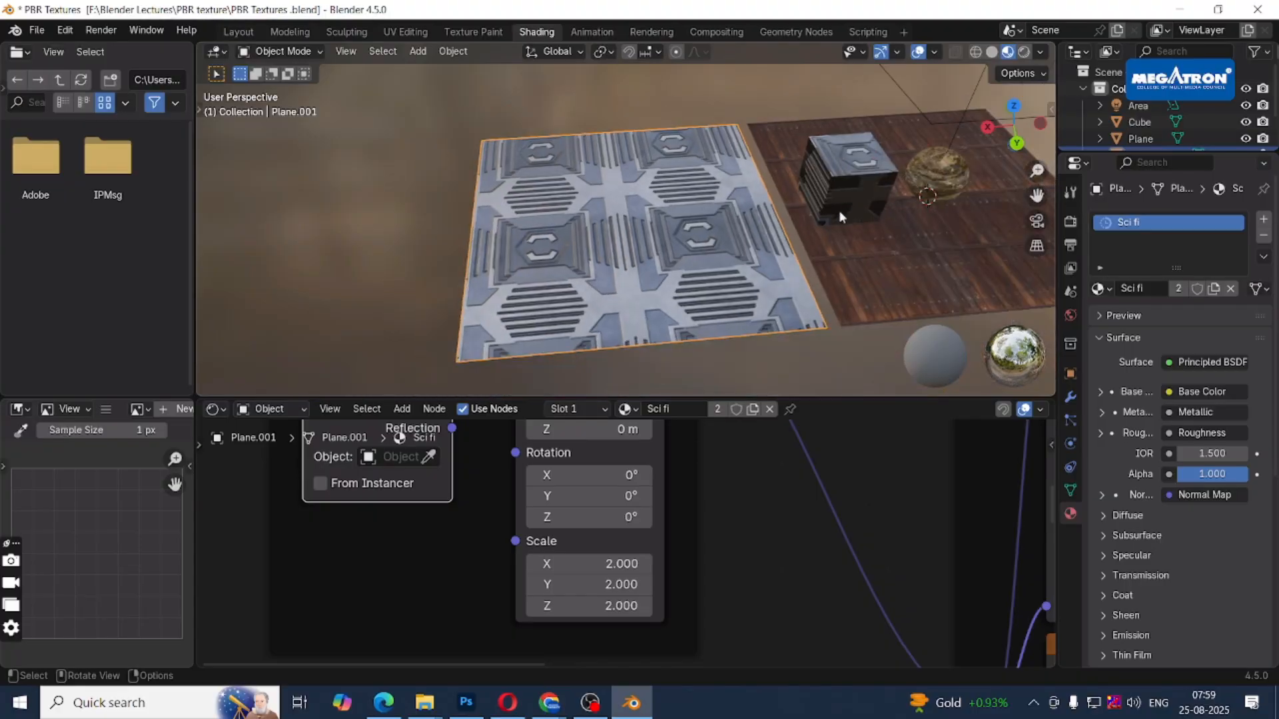
pyautogui.moveTo(838, 210); pyautogui.dragTo(713, 195, button='middle')
pyautogui.scroll(7, 588, 282)
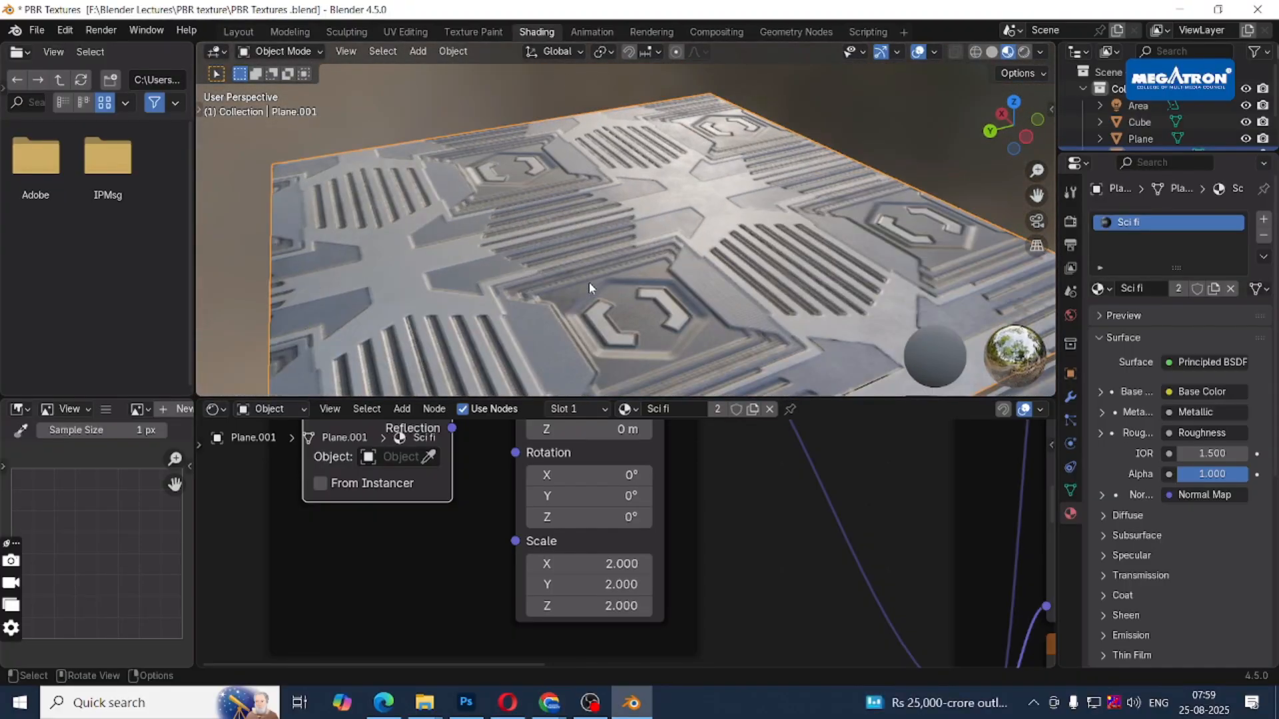
pyautogui.moveTo(297, 146); pyautogui.dragTo(659, 235, button='middle')
pyautogui.scroll(-5, 662, 234)
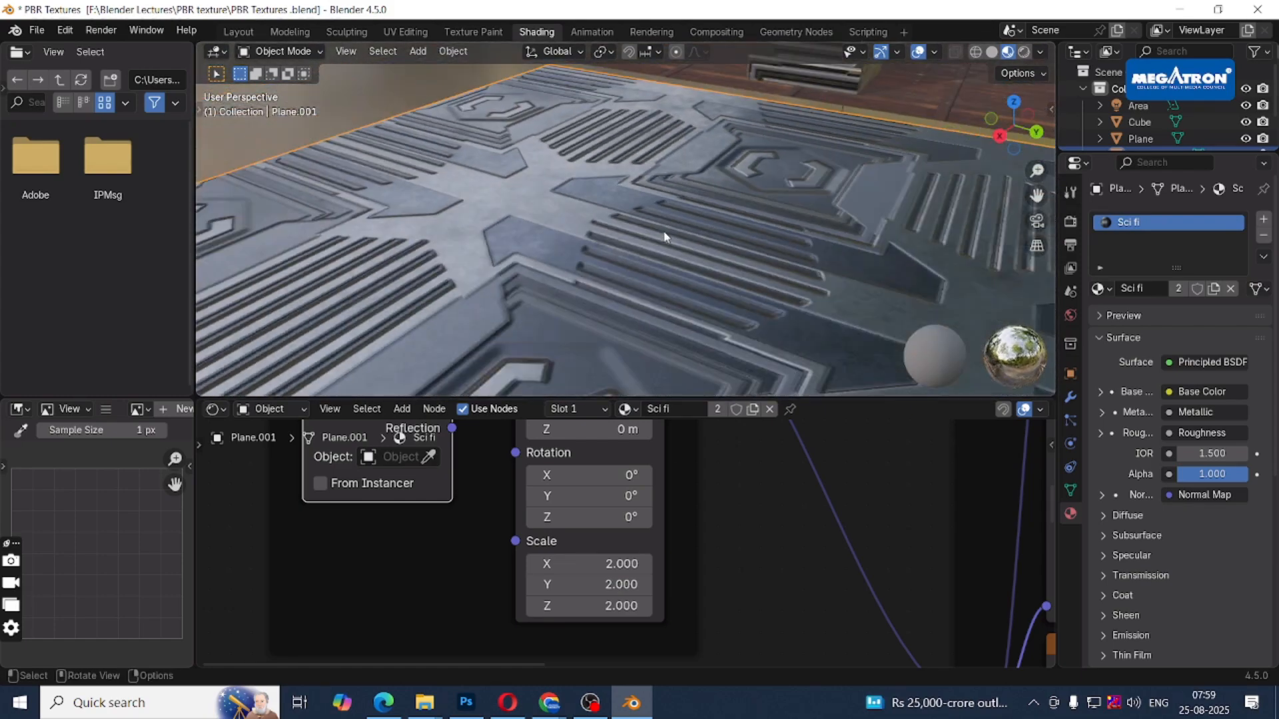
# Switch the viewport to solid shading and examine the plane's bare geometry from several angles.
pyautogui.press('z')
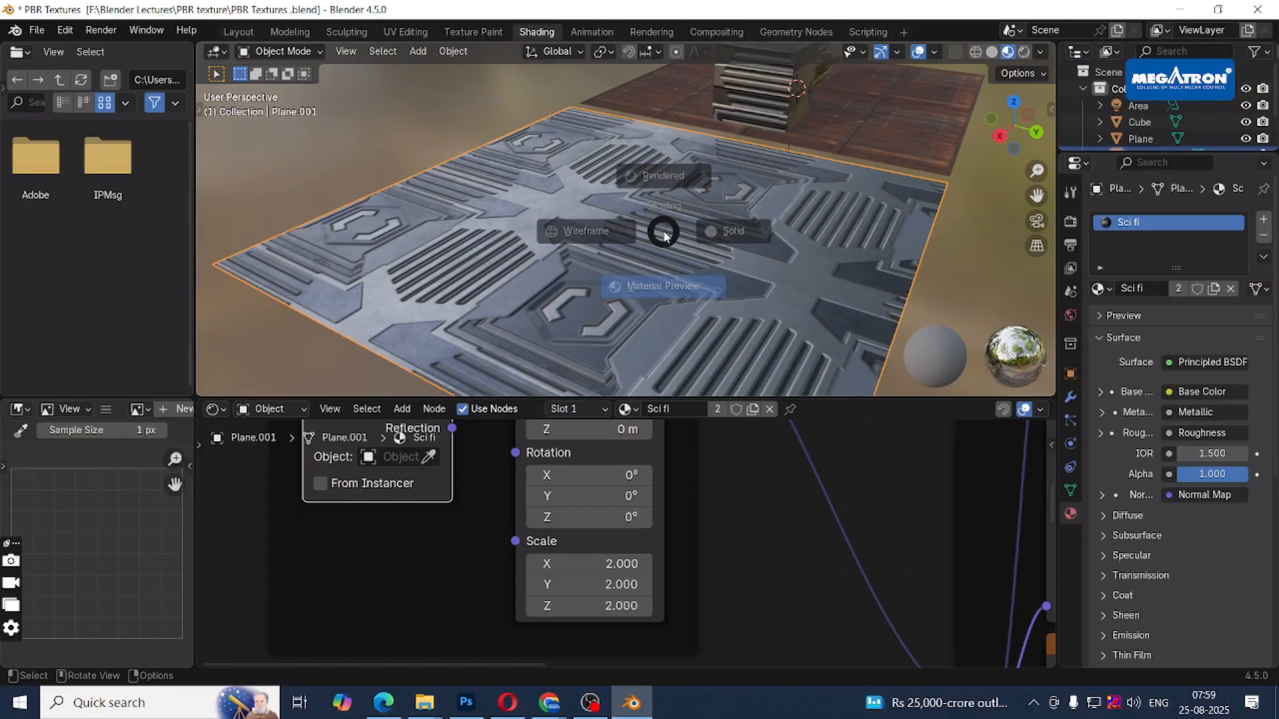
pyautogui.press('6')
pyautogui.moveTo(665, 237)
pyautogui.mouseDown(button='middle')
pyautogui.moveTo(555, 235)
pyautogui.moveTo(518, 212)
pyautogui.mouseUp(button='middle')
pyautogui.moveTo(619, 186); pyautogui.dragTo(491, 210, button='middle')
pyautogui.moveTo(566, 291); pyautogui.dragTo(373, 303, button='middle')
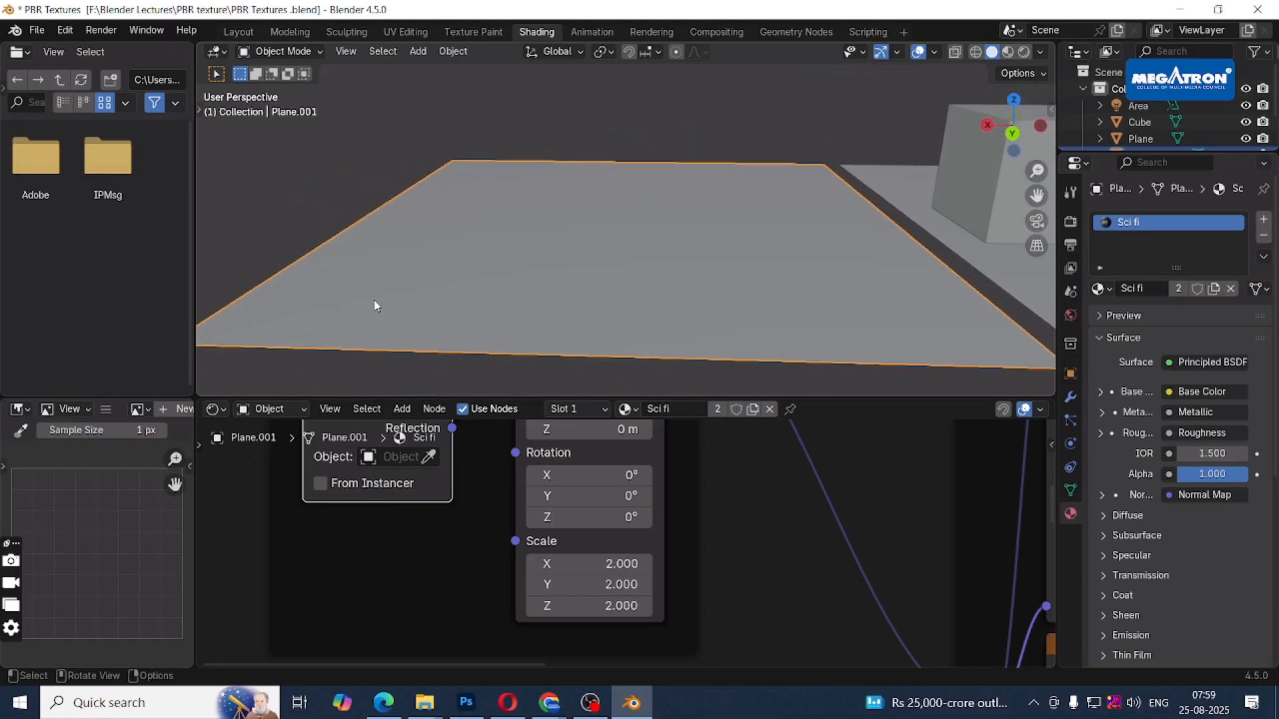
# Switch the viewport to rendered shading and bring the whole scene into view.
pyautogui.press('z')
pyautogui.press('8')
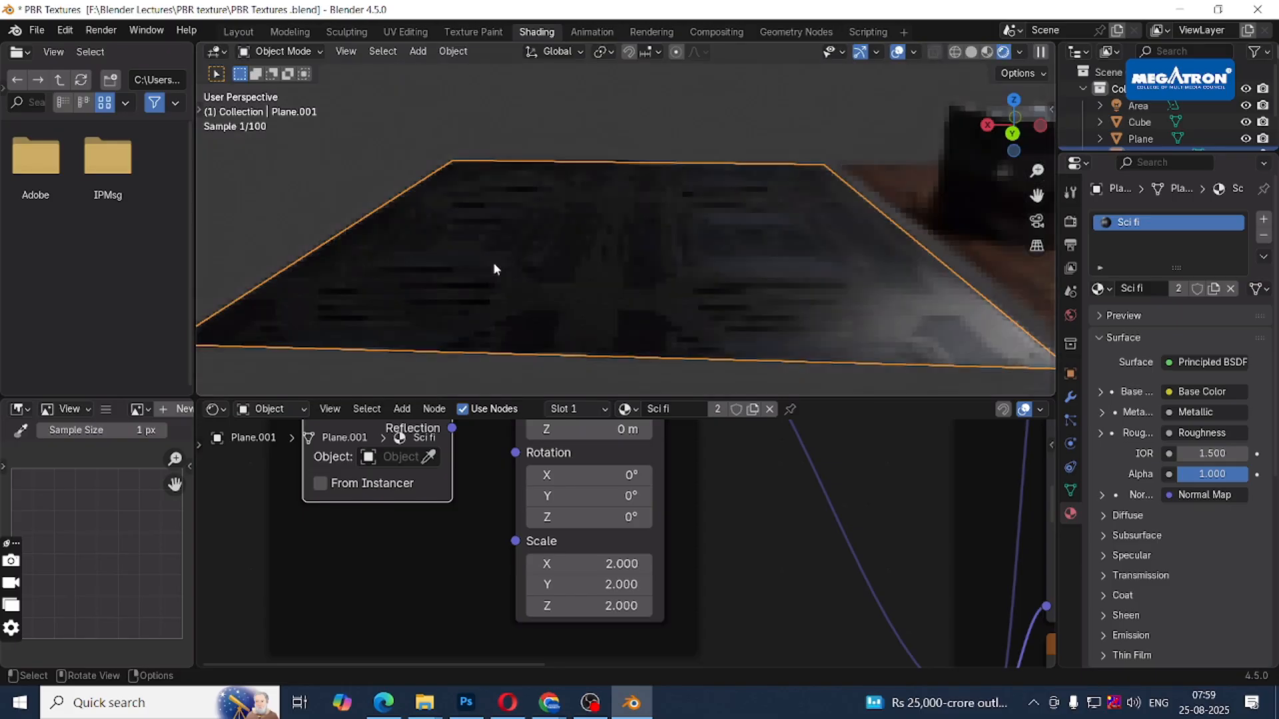
pyautogui.scroll(-8, 493, 269)
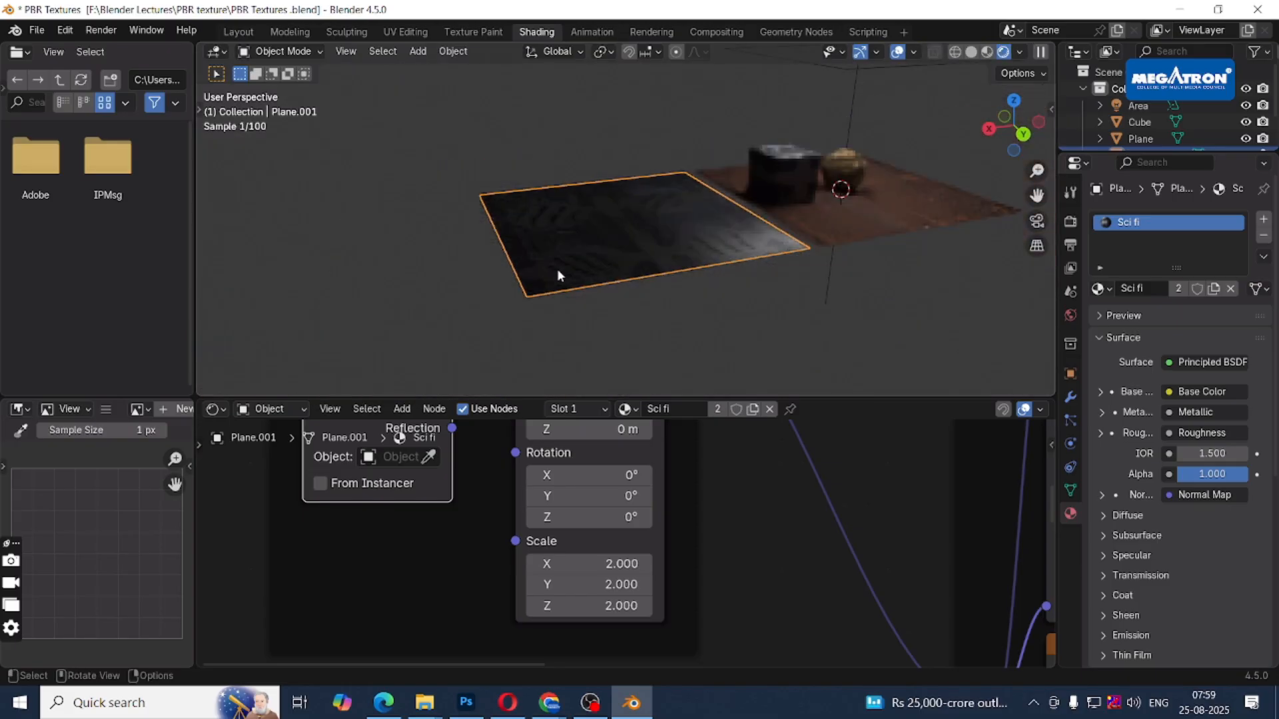
# Duplicate the area light and move the copy along the X axis until it hangs above the Sci fi plane.
pyautogui.scroll(-3, 557, 269)
pyautogui.click(743, 137)
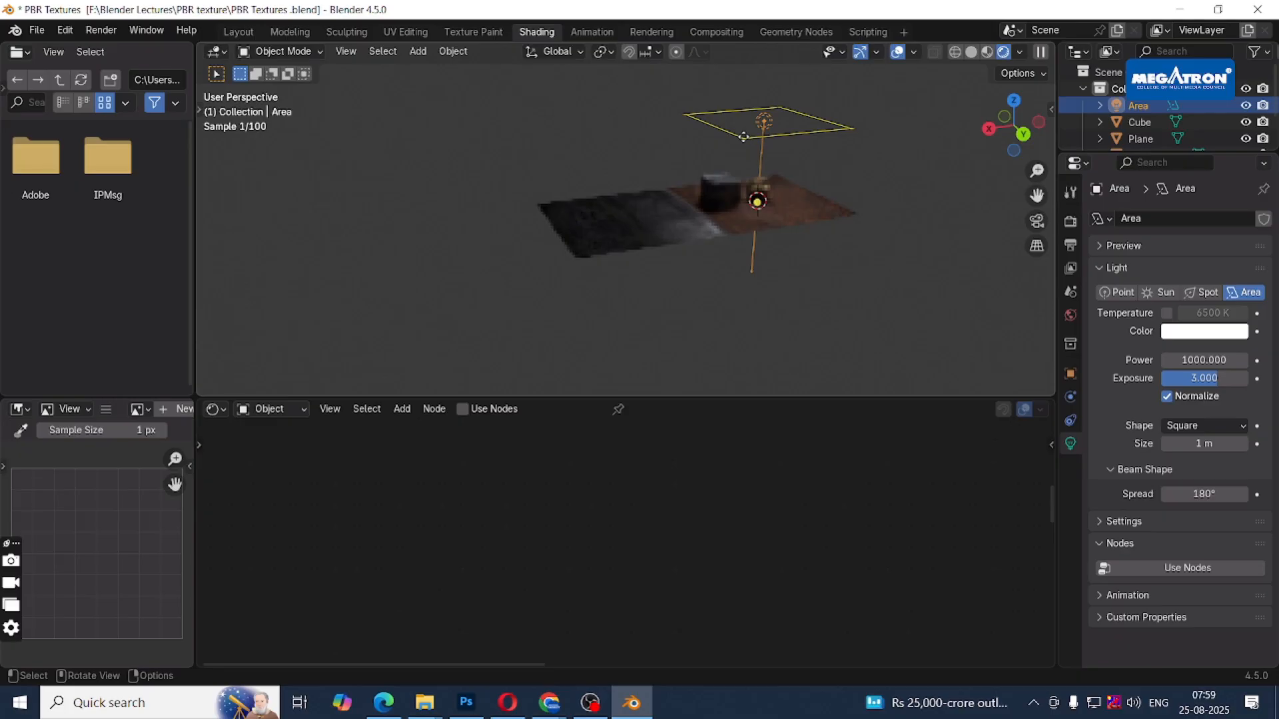
pyautogui.hotkey('shift', 'd')
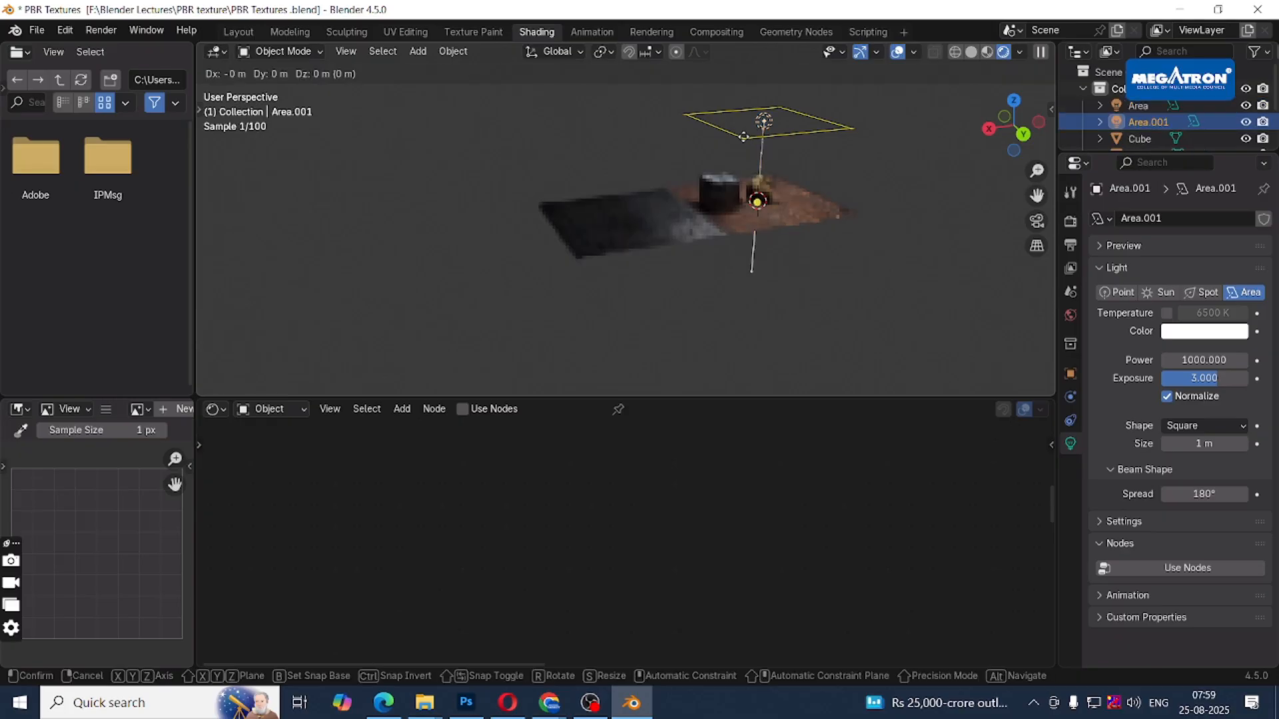
pyautogui.press('x')
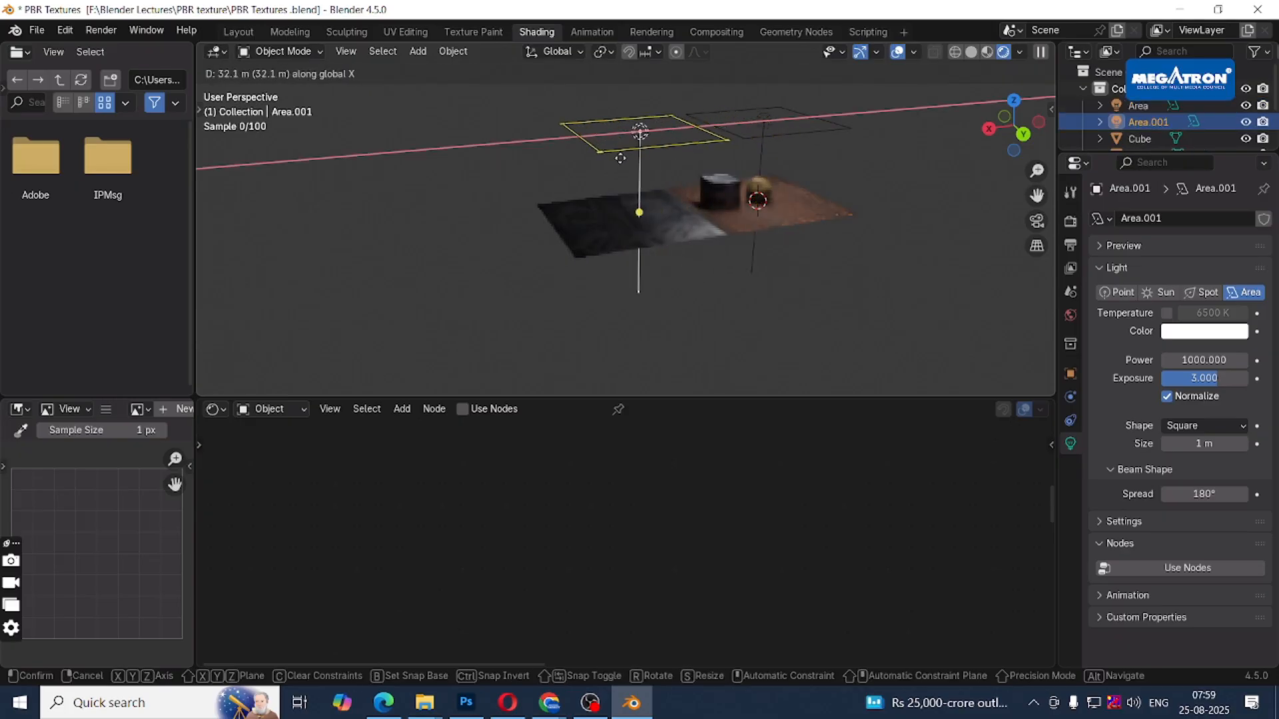
pyautogui.click(604, 164)
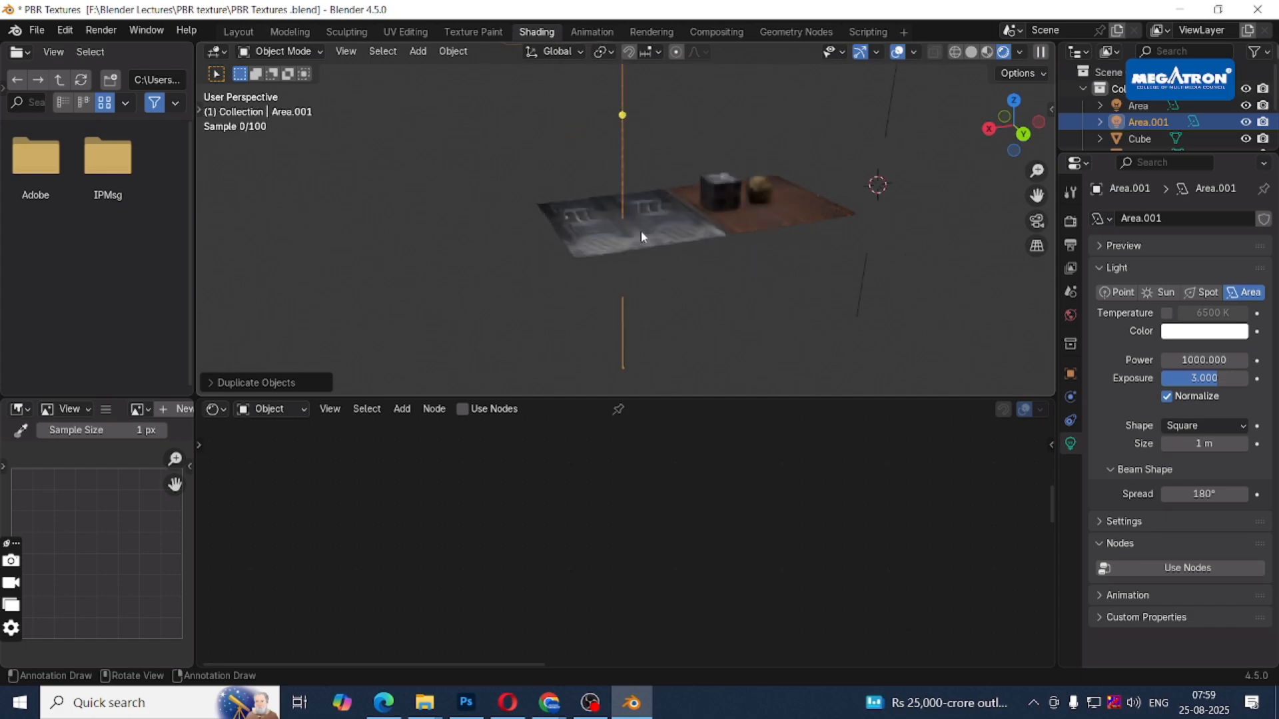
# Deselect the copied light and select only the plane with the Sci fi material.
pyautogui.scroll(5, 640, 233)
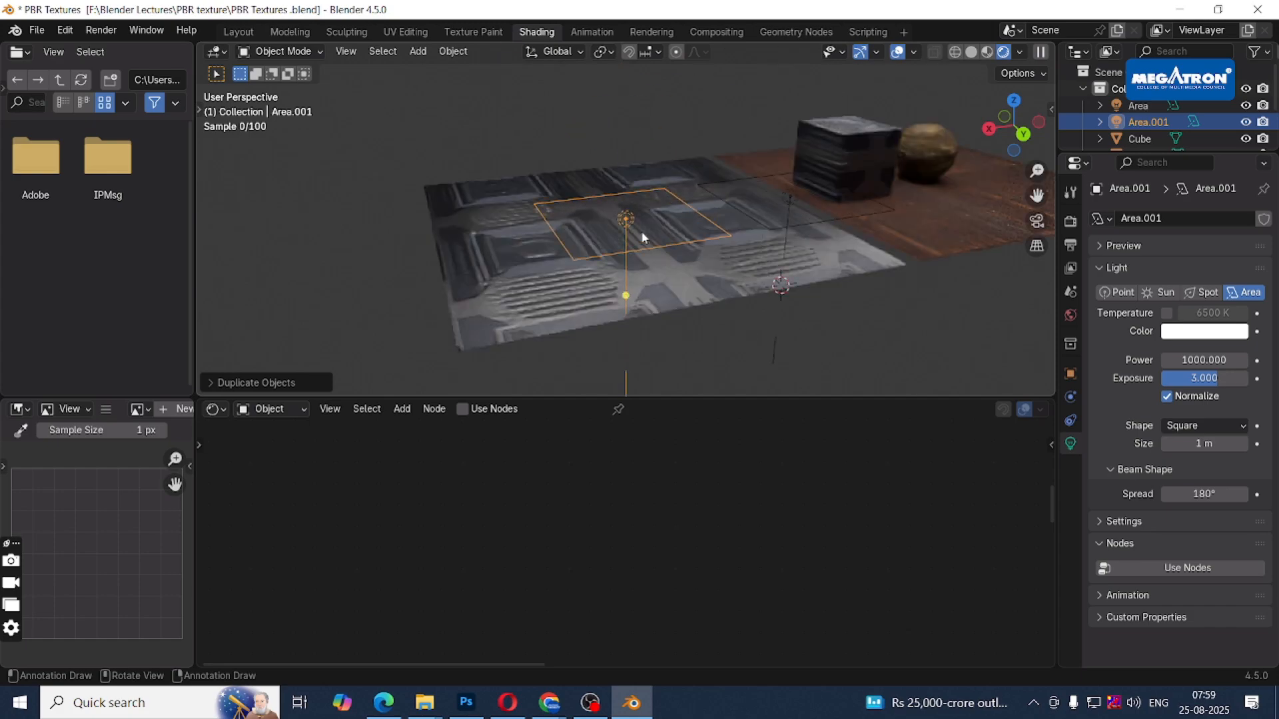
pyautogui.scroll(7, 641, 234)
pyautogui.hotkey('alt', 'a')
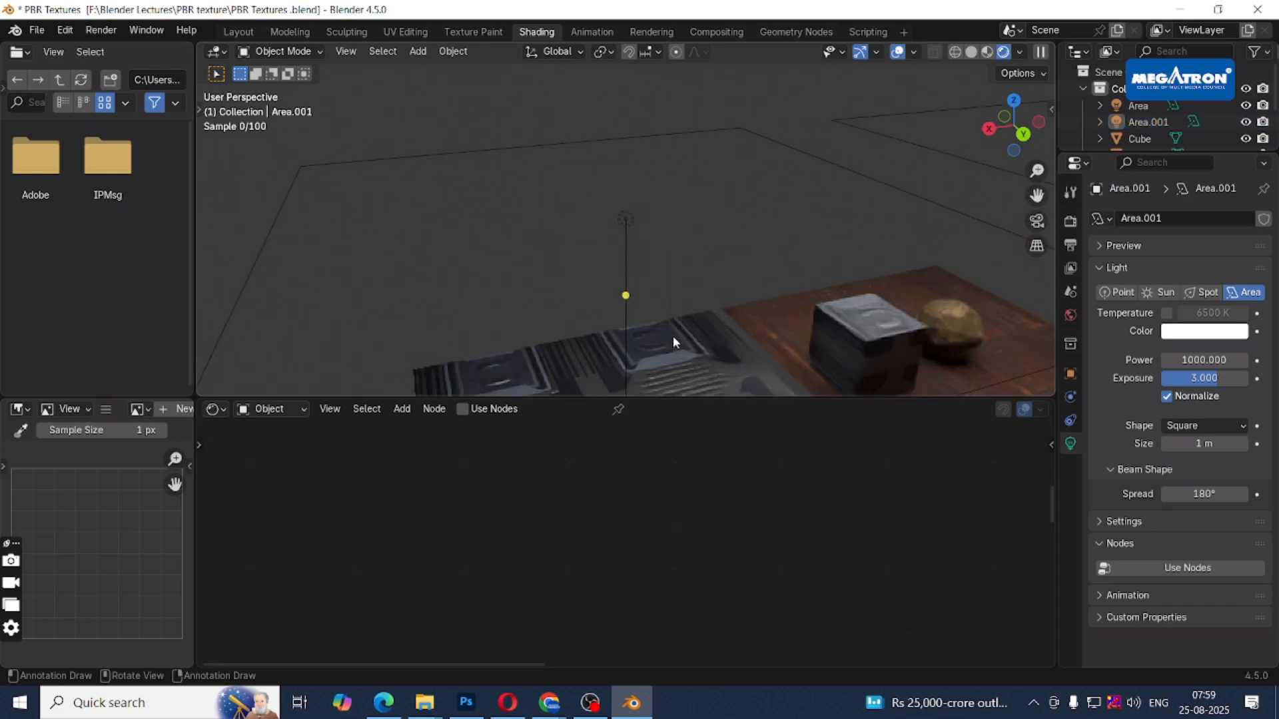
pyautogui.click(701, 370)
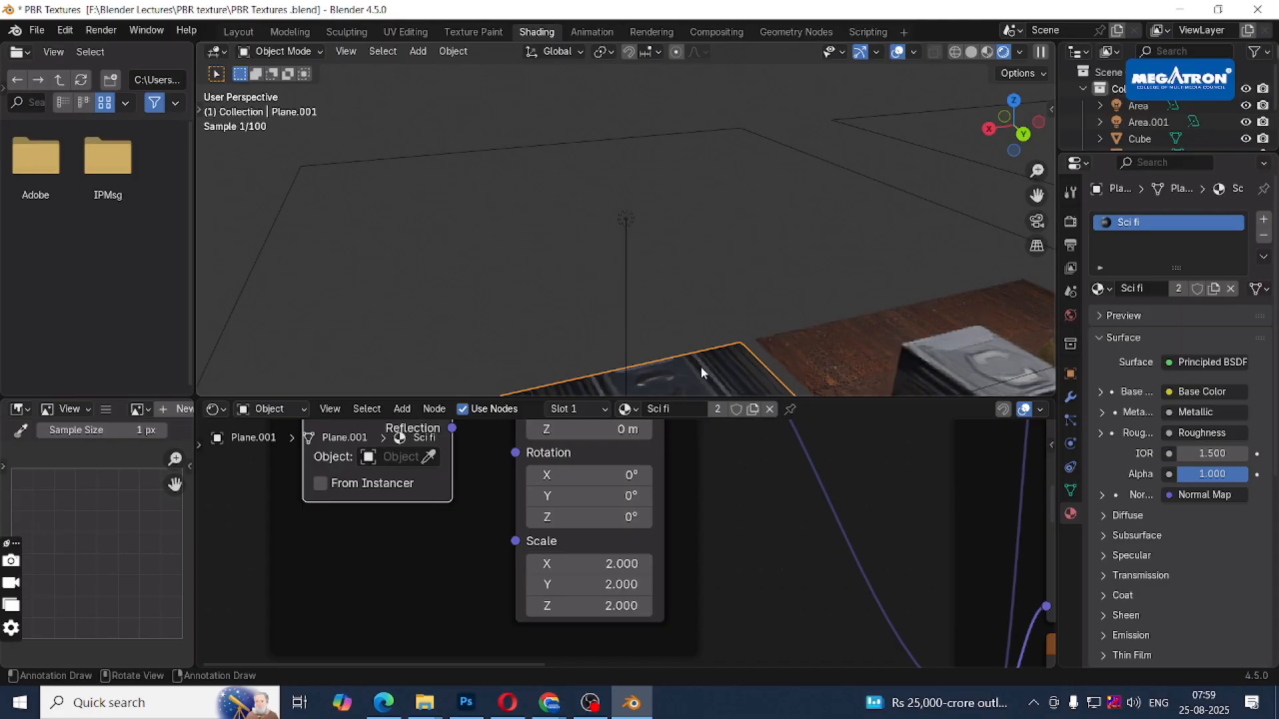
pyautogui.press('KP_Decimal')
# Examine the surface relief and reflections of the Sci fi plane up close in rendered shading.
pyautogui.scroll(4, 630, 261)
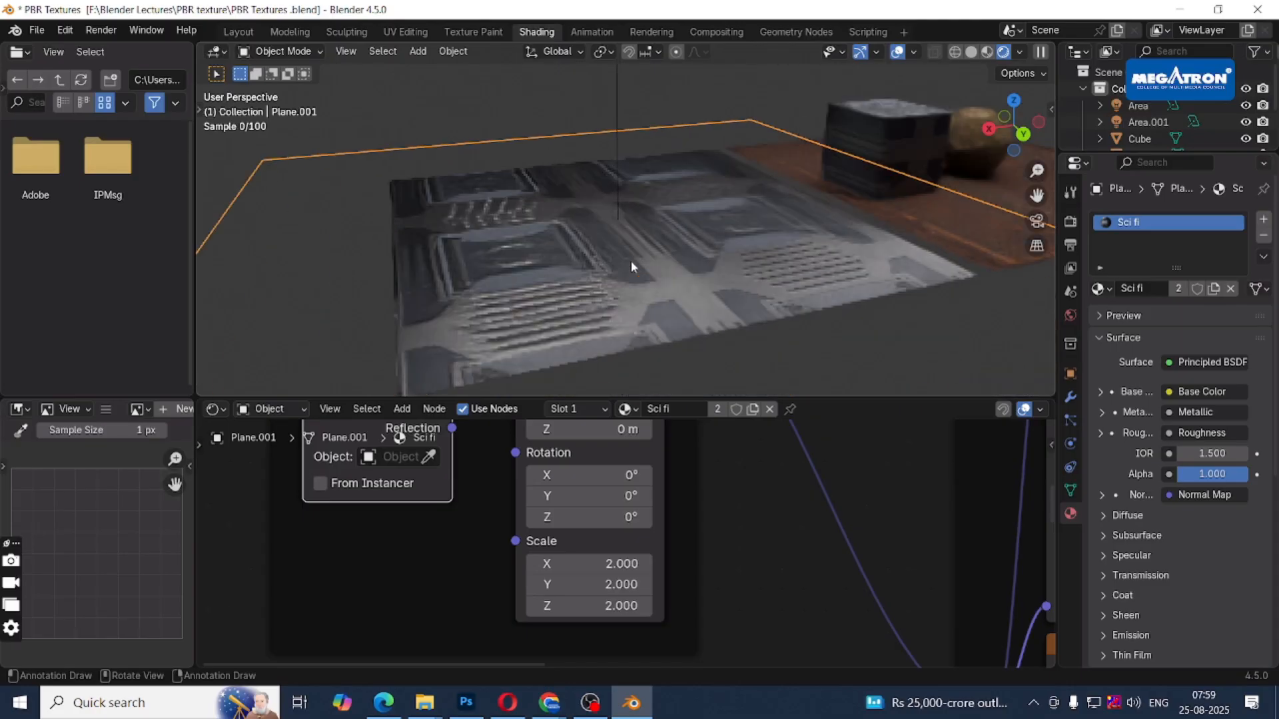
pyautogui.scroll(5, 630, 261)
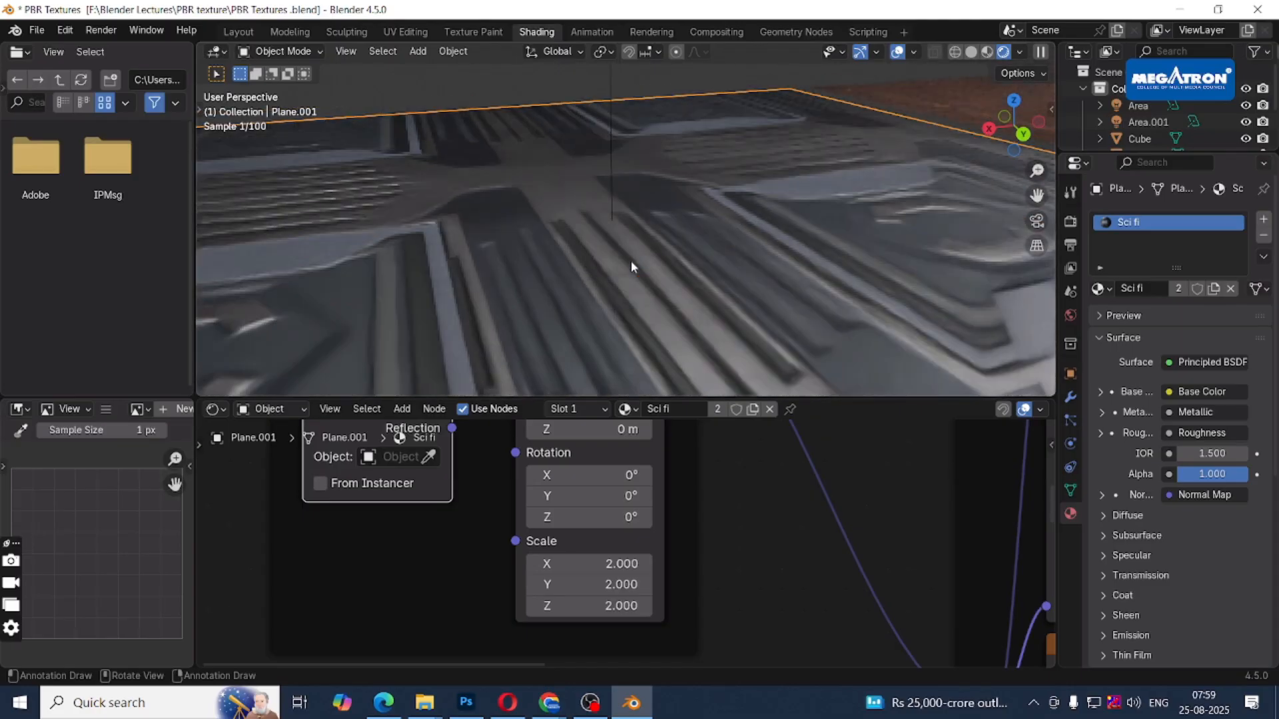
pyautogui.scroll(2, 630, 261)
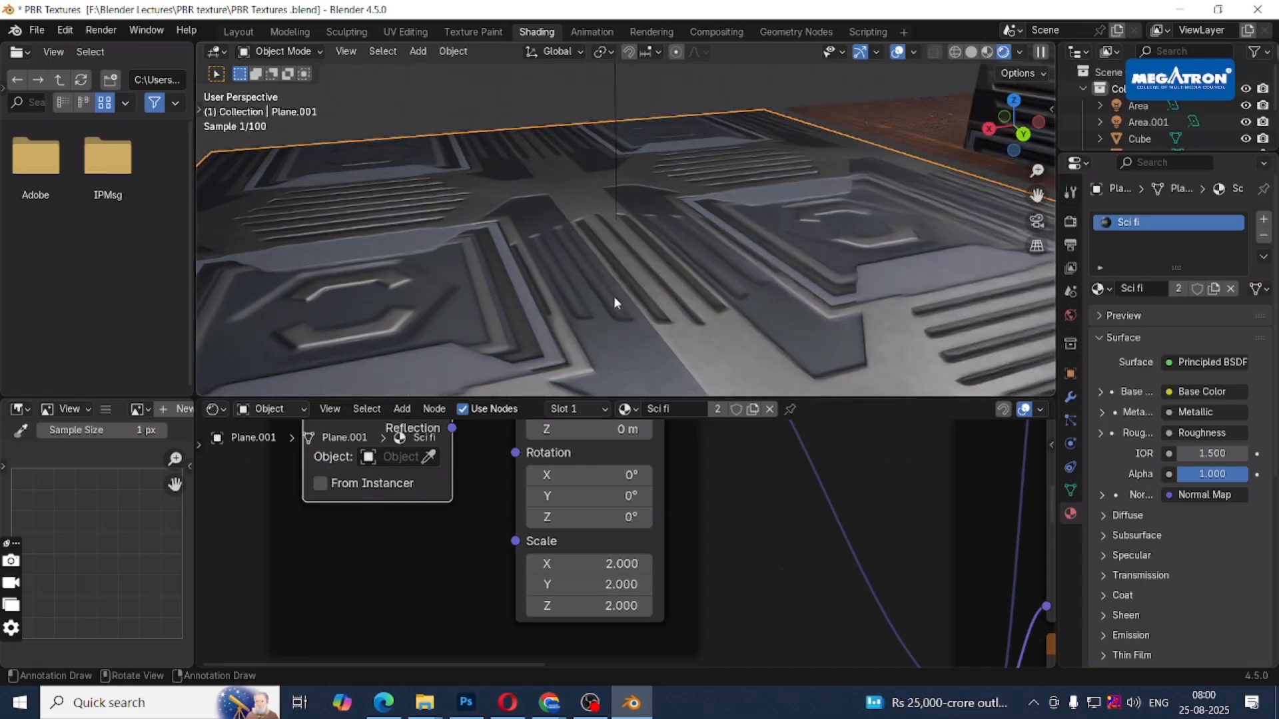
pyautogui.moveTo(614, 296); pyautogui.dragTo(613, 283, button='middle')
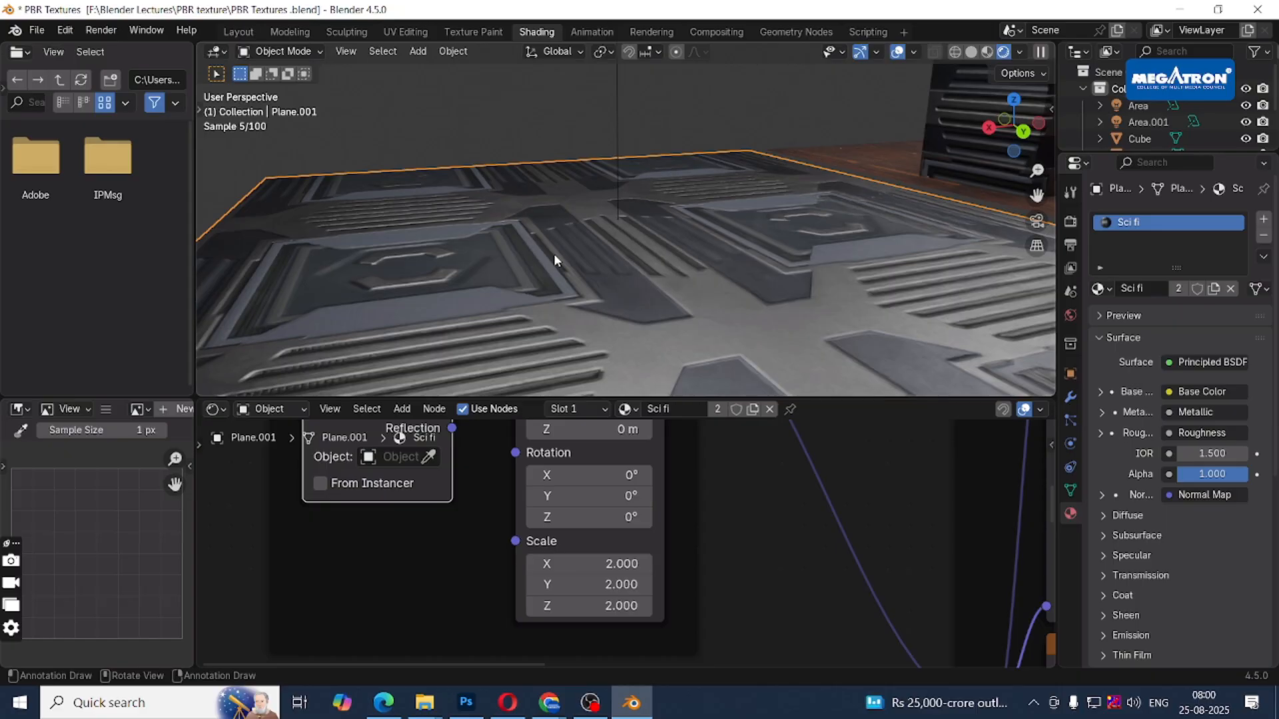
pyautogui.scroll(-3, 554, 253)
pyautogui.moveTo(569, 265); pyautogui.dragTo(525, 272, button='middle')
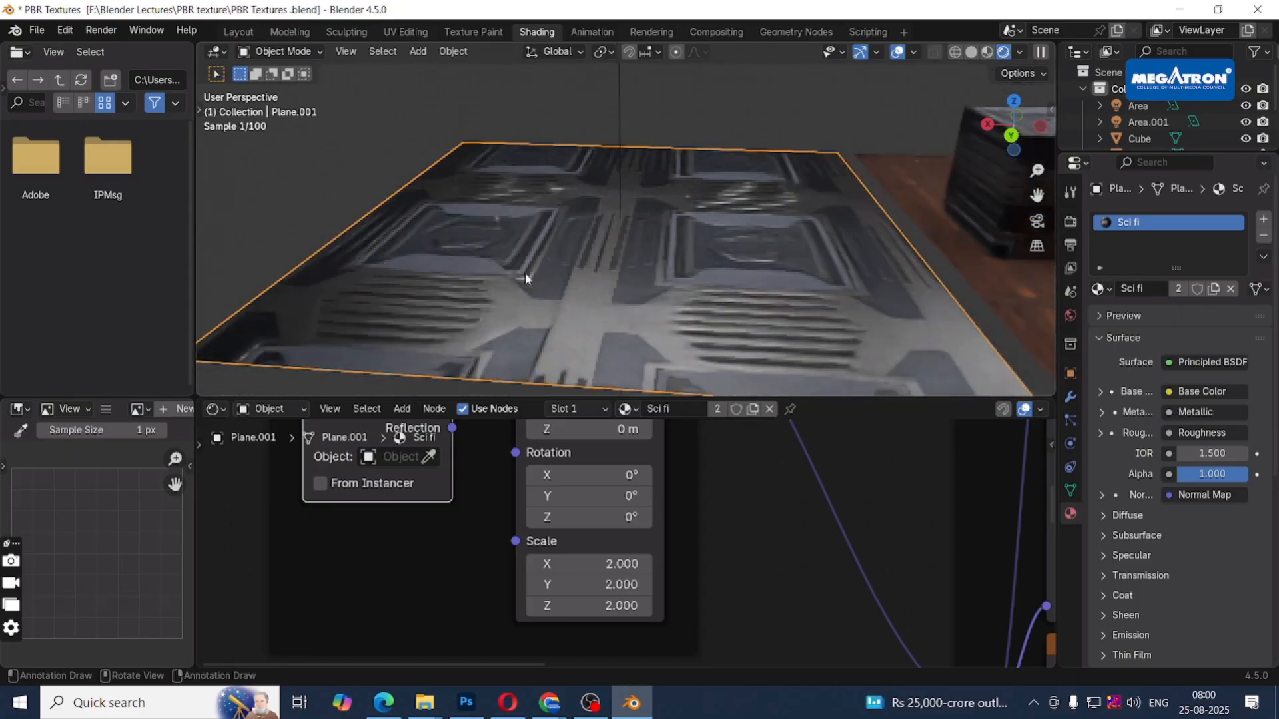
pyautogui.moveTo(525, 278); pyautogui.dragTo(638, 247, button='middle')
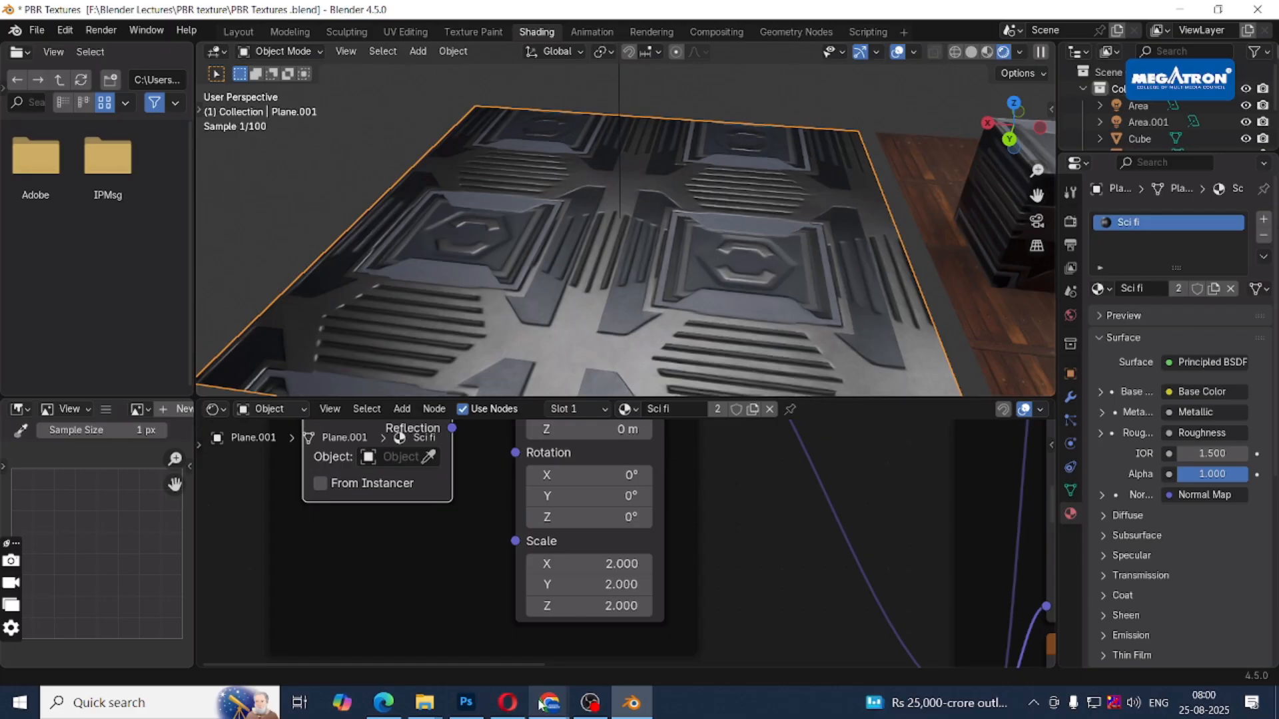
# Switch to Chrome and compare the Space Crate 1 PBR Material preview on freepbr.com with the rendered plane in Blender.
pyautogui.moveTo(539, 707)
pyautogui.click(516, 661)
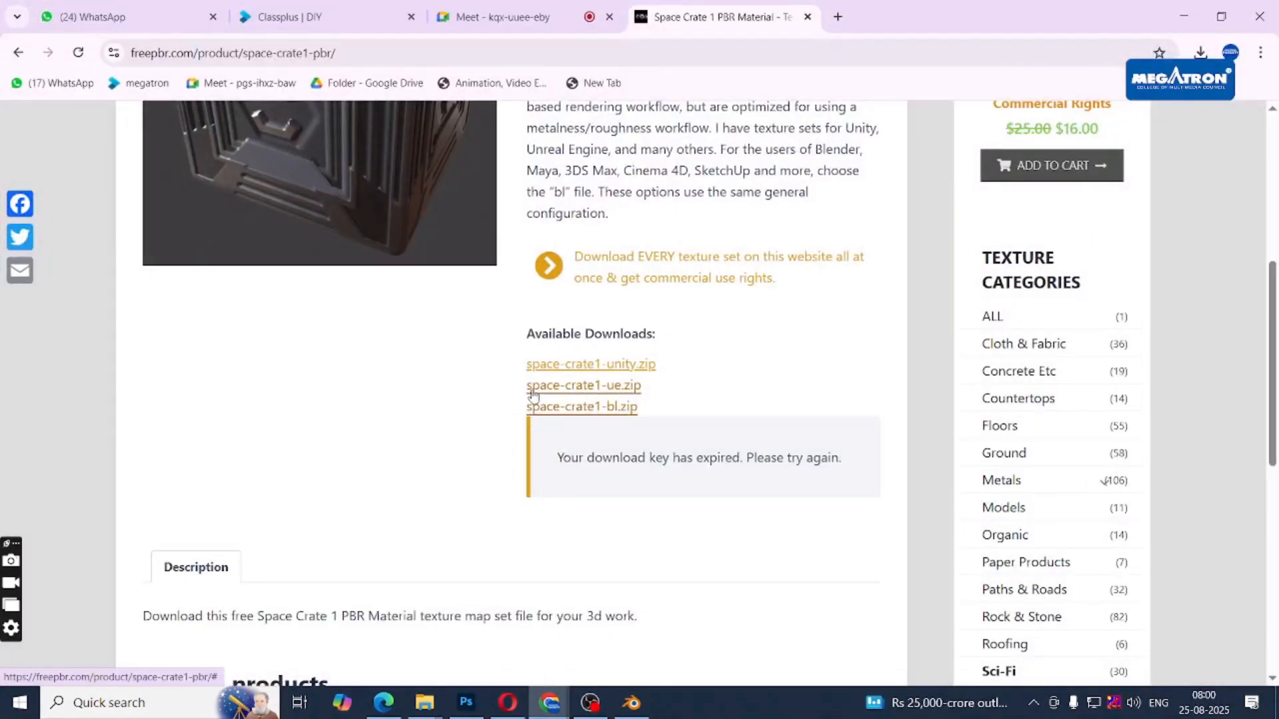
pyautogui.click(532, 392)
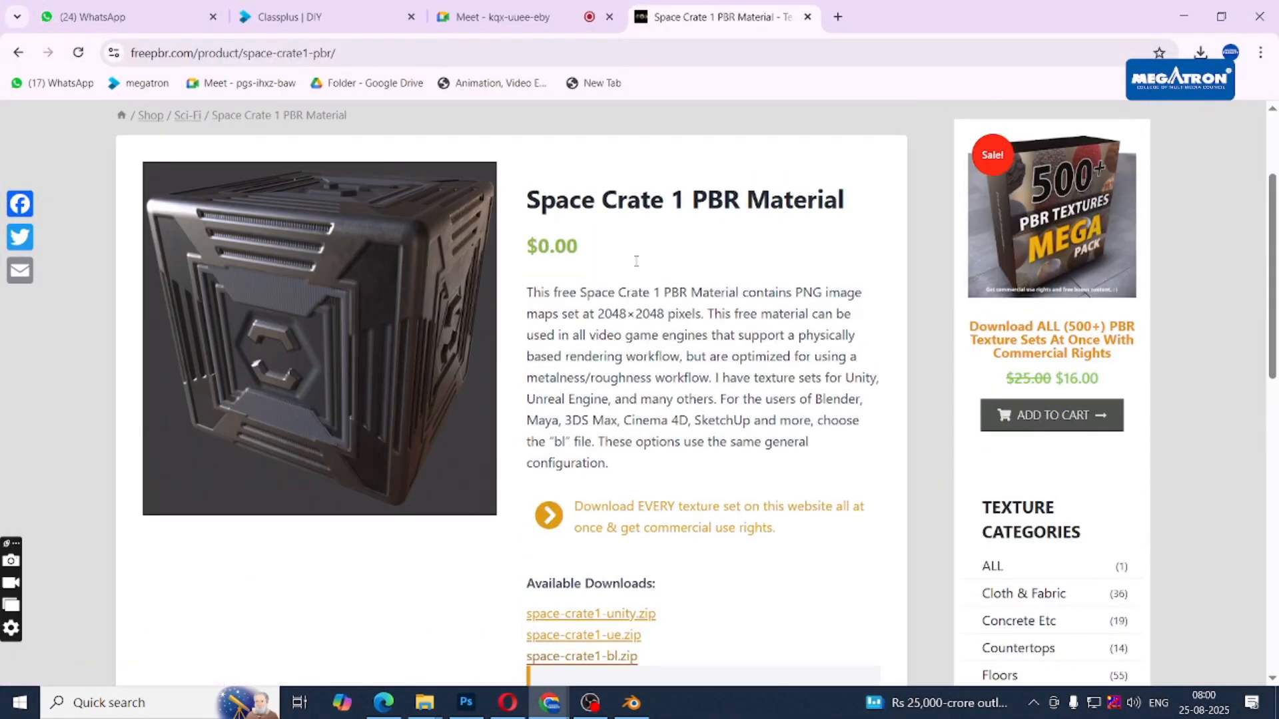
pyautogui.click(1183, 16)
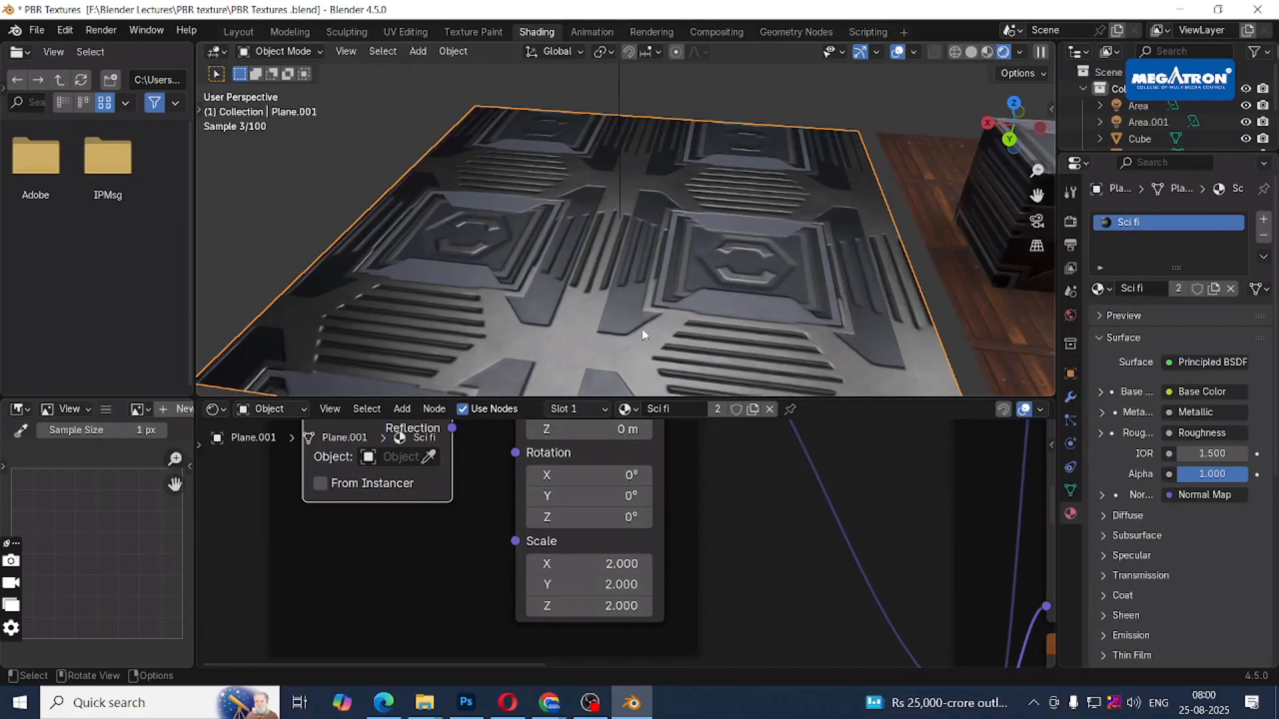
pyautogui.moveTo(643, 330); pyautogui.dragTo(546, 205, button='middle')
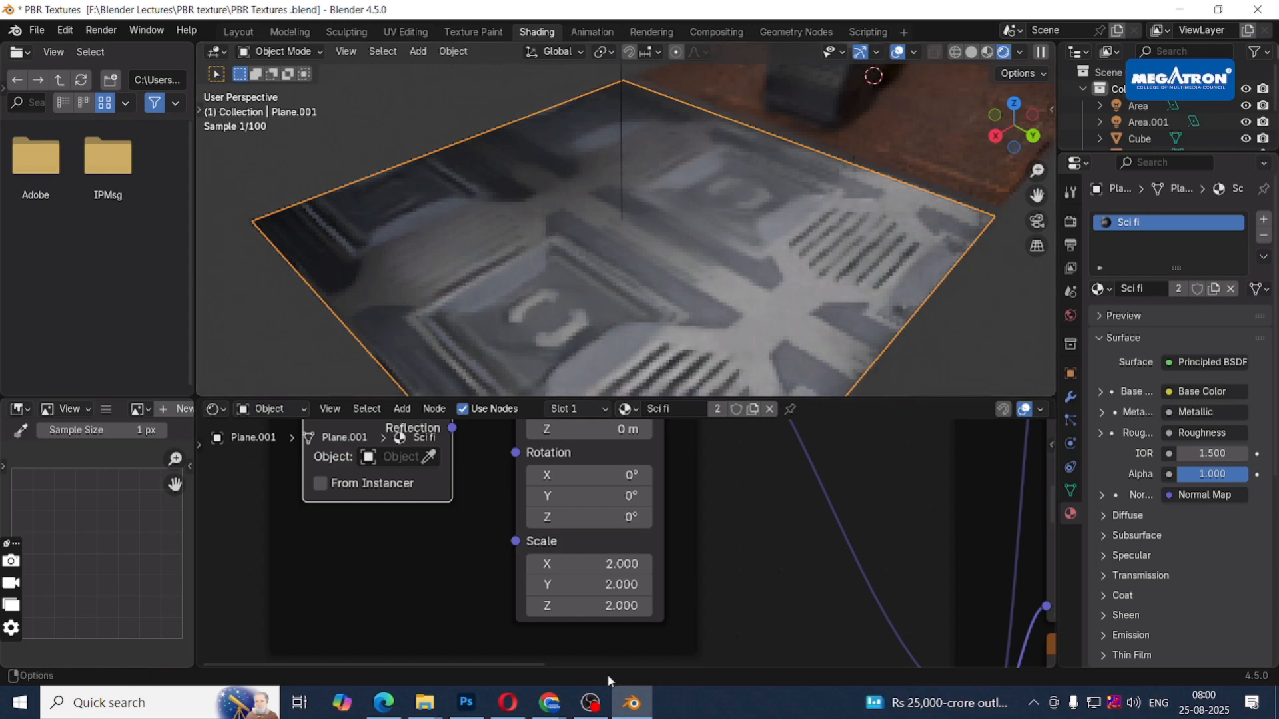
pyautogui.moveTo(549, 703)
pyautogui.click(439, 628)
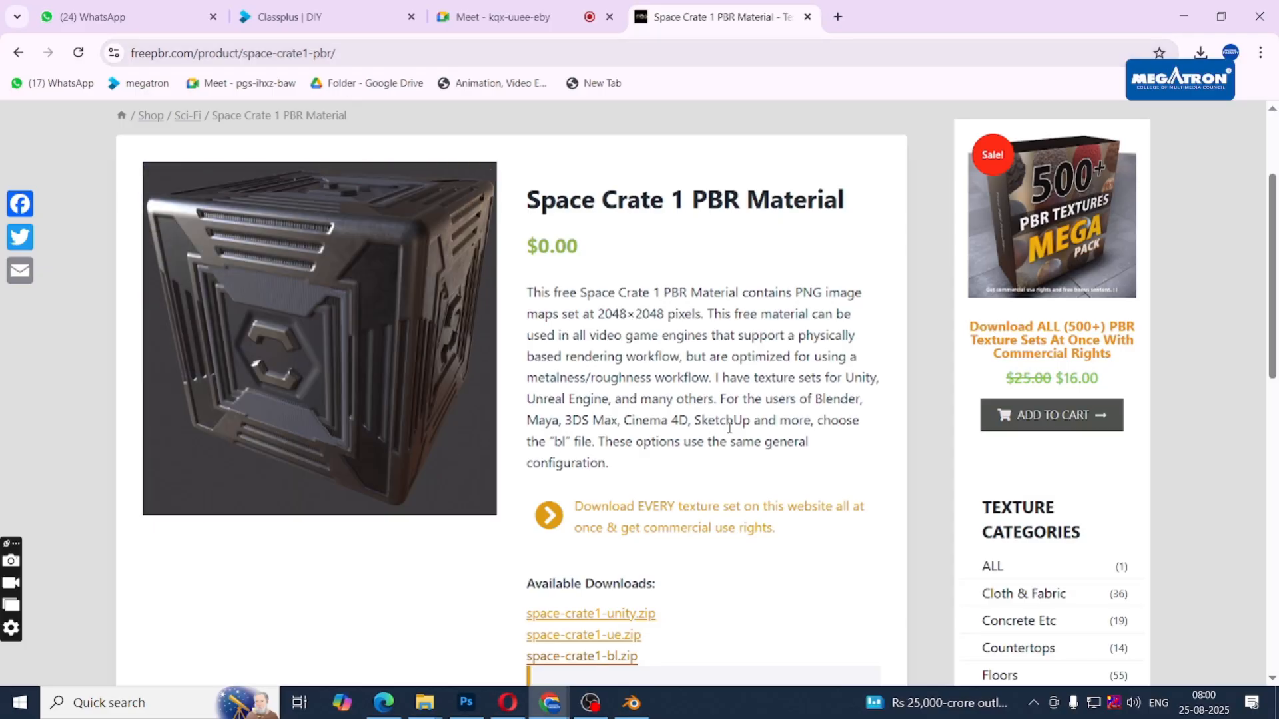
pyautogui.click(1183, 16)
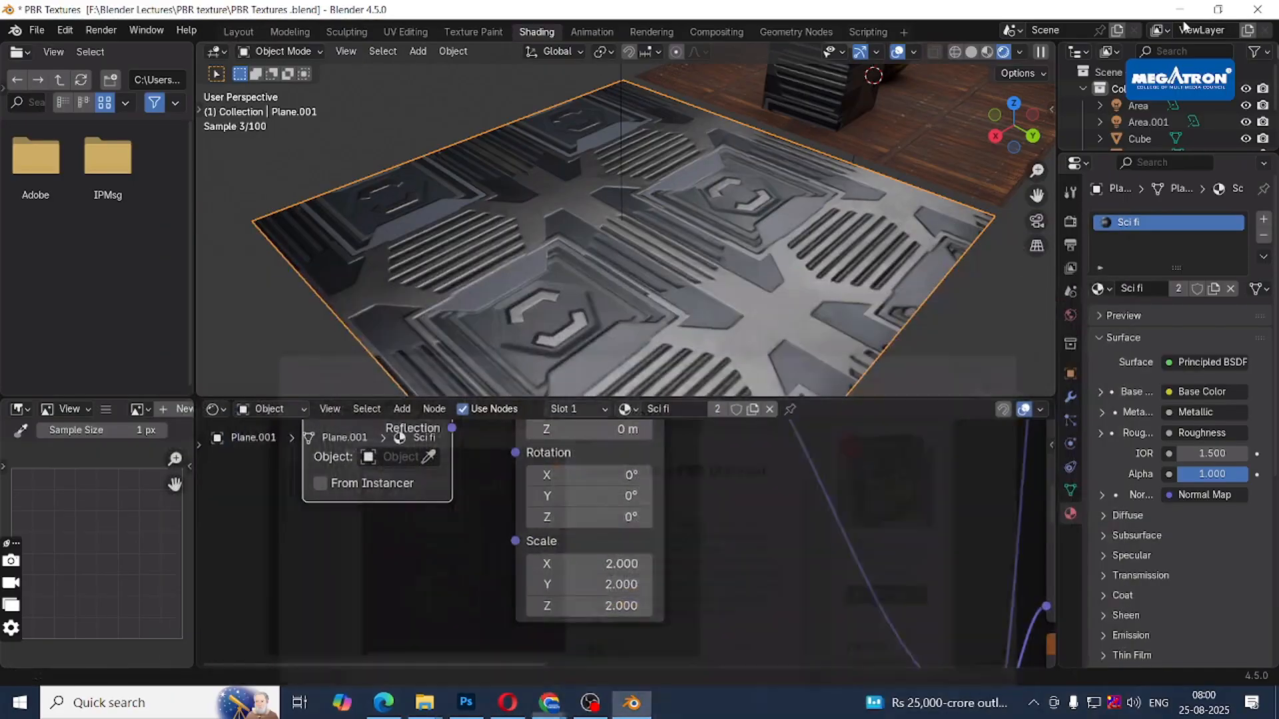
# Inspect how the light falls on the rendered Sci fi plane beside the crate cube from different angles and distances.
pyautogui.moveTo(668, 254); pyautogui.dragTo(761, 246, button='middle')
pyautogui.scroll(-4, 666, 249)
pyautogui.scroll(5, 729, 246)
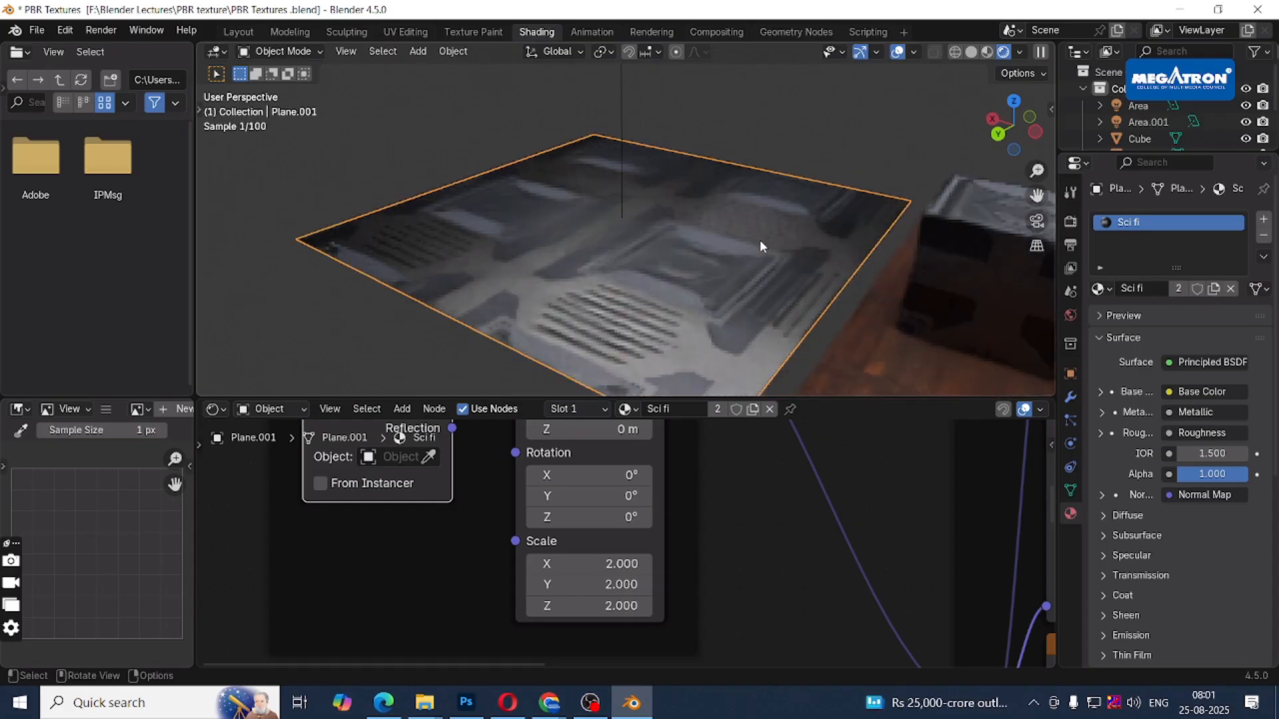
pyautogui.moveTo(785, 241); pyautogui.dragTo(771, 297, button='middle')
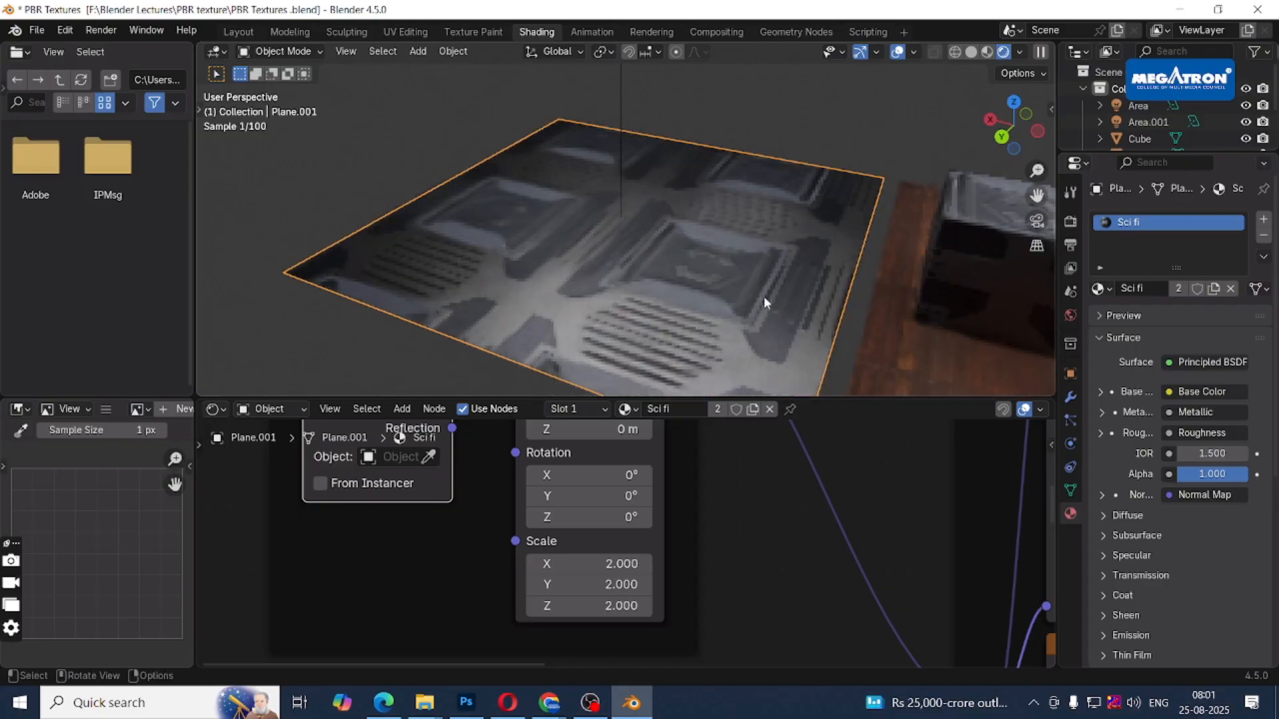
pyautogui.scroll(-4, 763, 296)
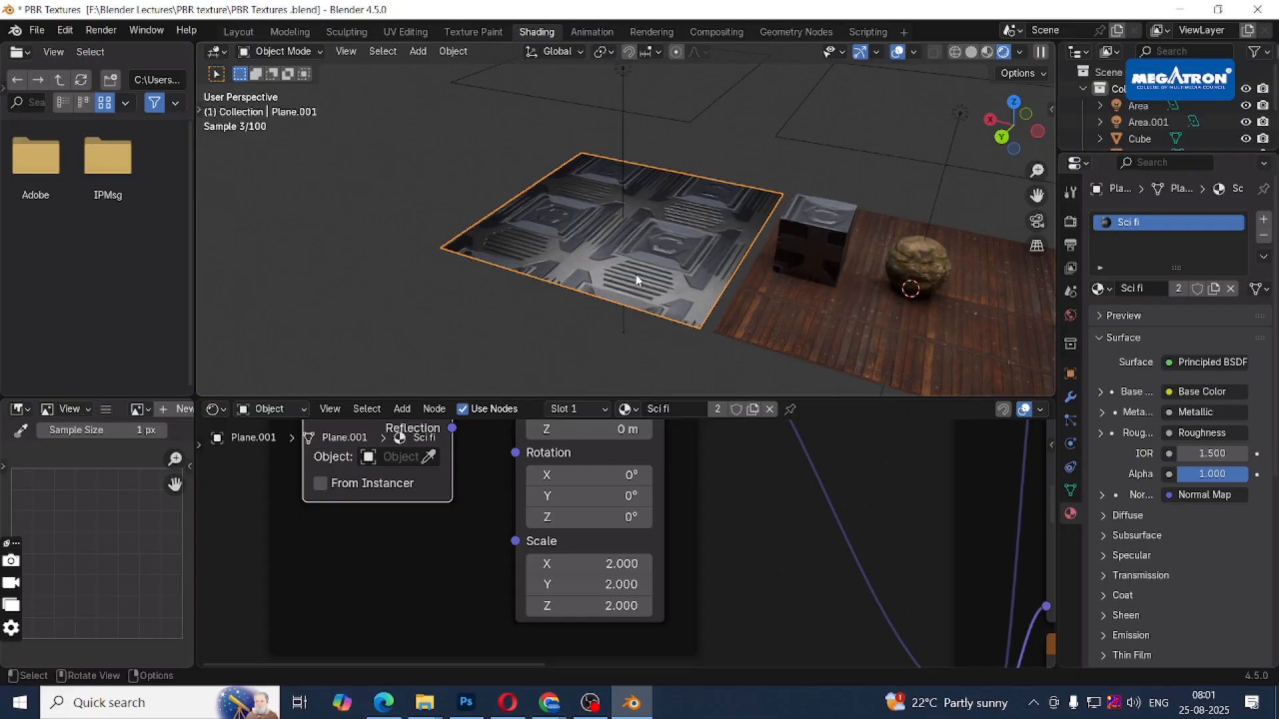
pyautogui.scroll(5, 837, 246)
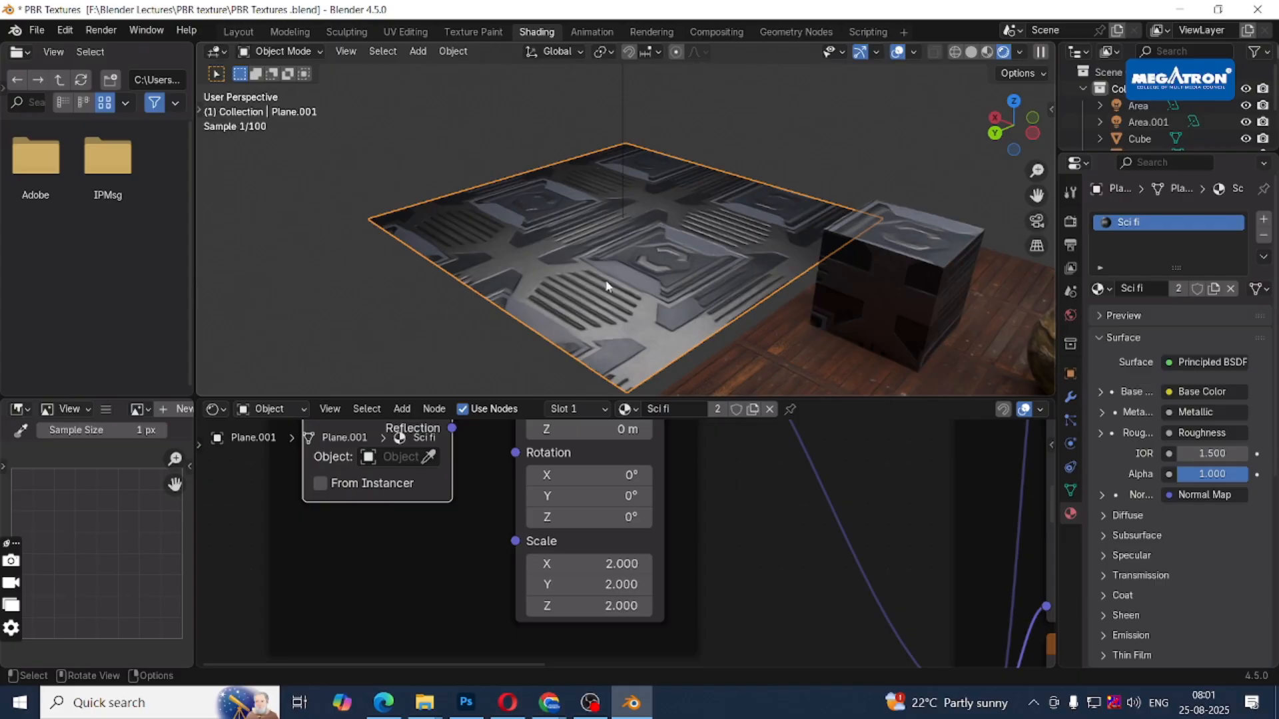
pyautogui.moveTo(636, 273); pyautogui.dragTo(686, 273, button='middle')
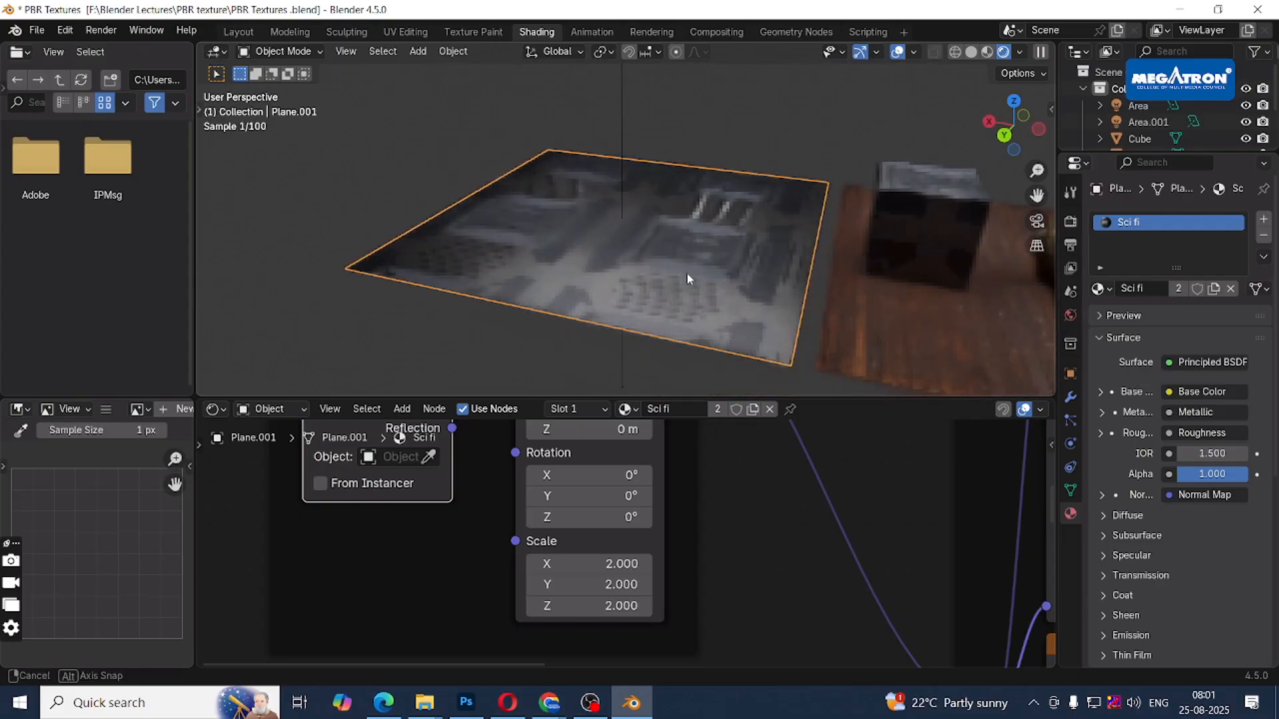
# Select the crate cube beside the sphere and apply all of its transforms to deltas.
pyautogui.click(940, 199)
pyautogui.press('KP_Decimal')
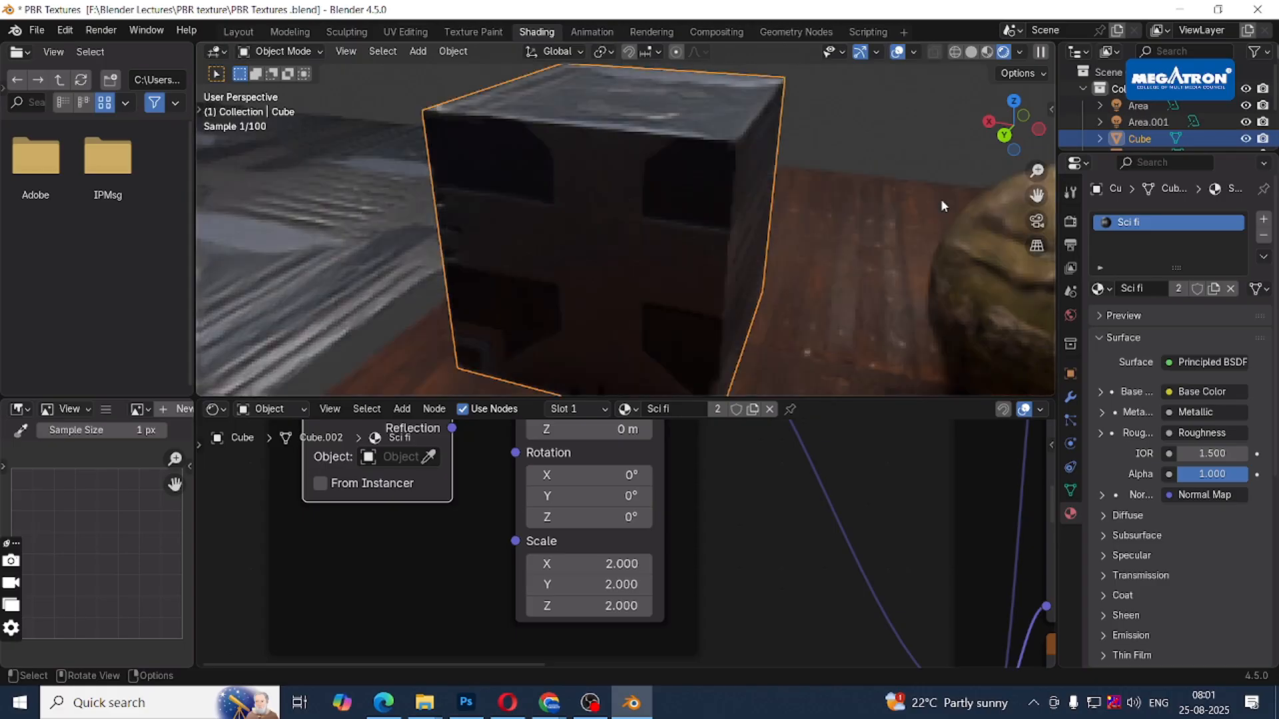
pyautogui.moveTo(574, 277); pyautogui.dragTo(675, 285, button='middle')
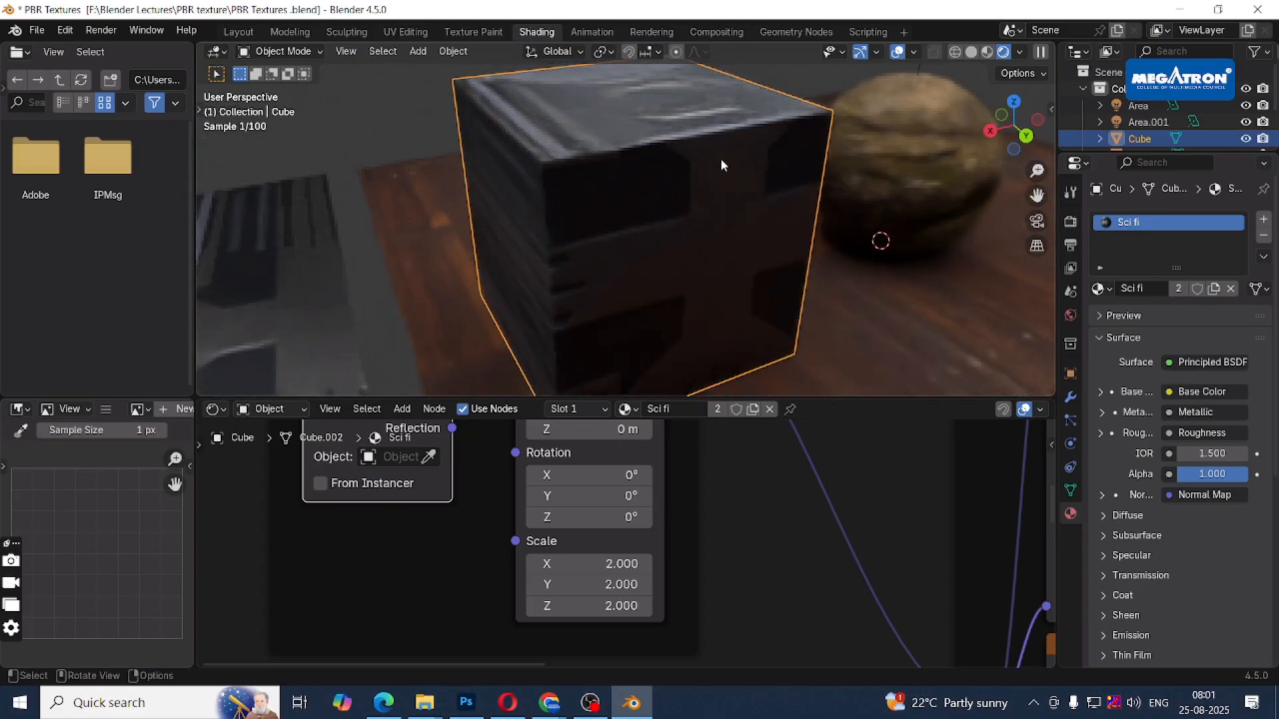
pyautogui.scroll(-4, 721, 158)
pyautogui.moveTo(720, 159); pyautogui.dragTo(645, 194, button='middle')
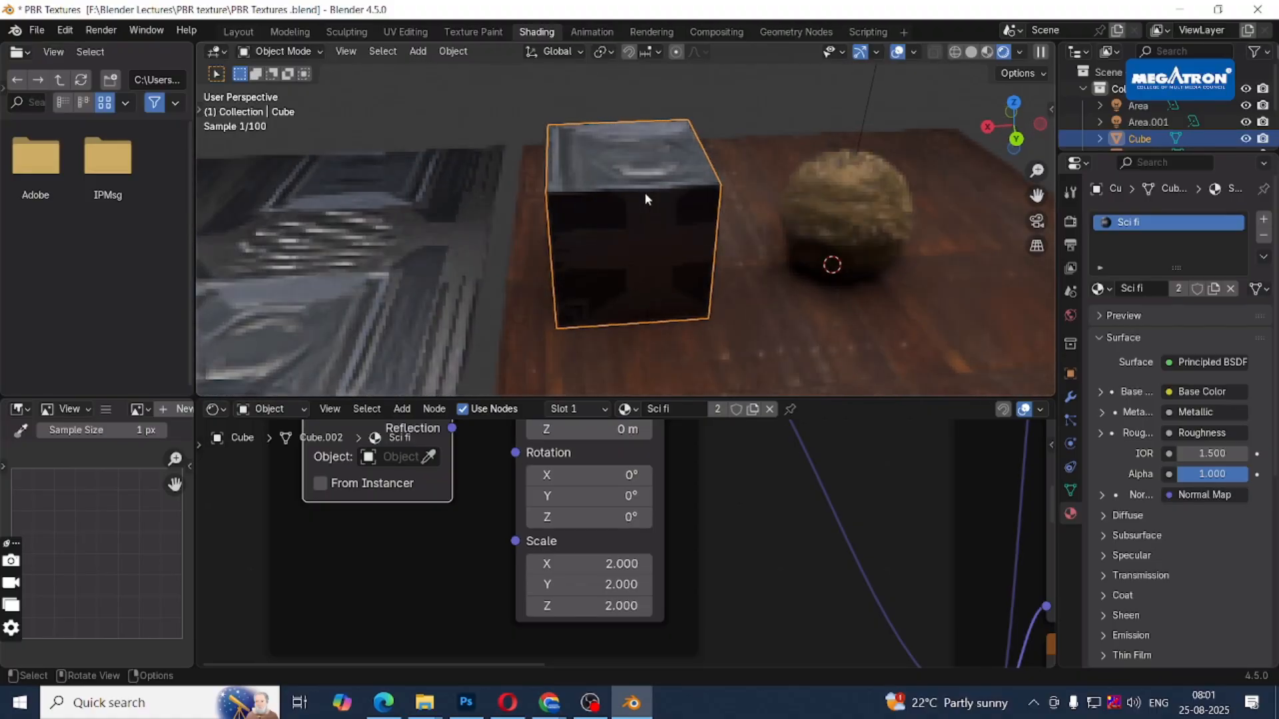
pyautogui.hotkey('shift', 'a')
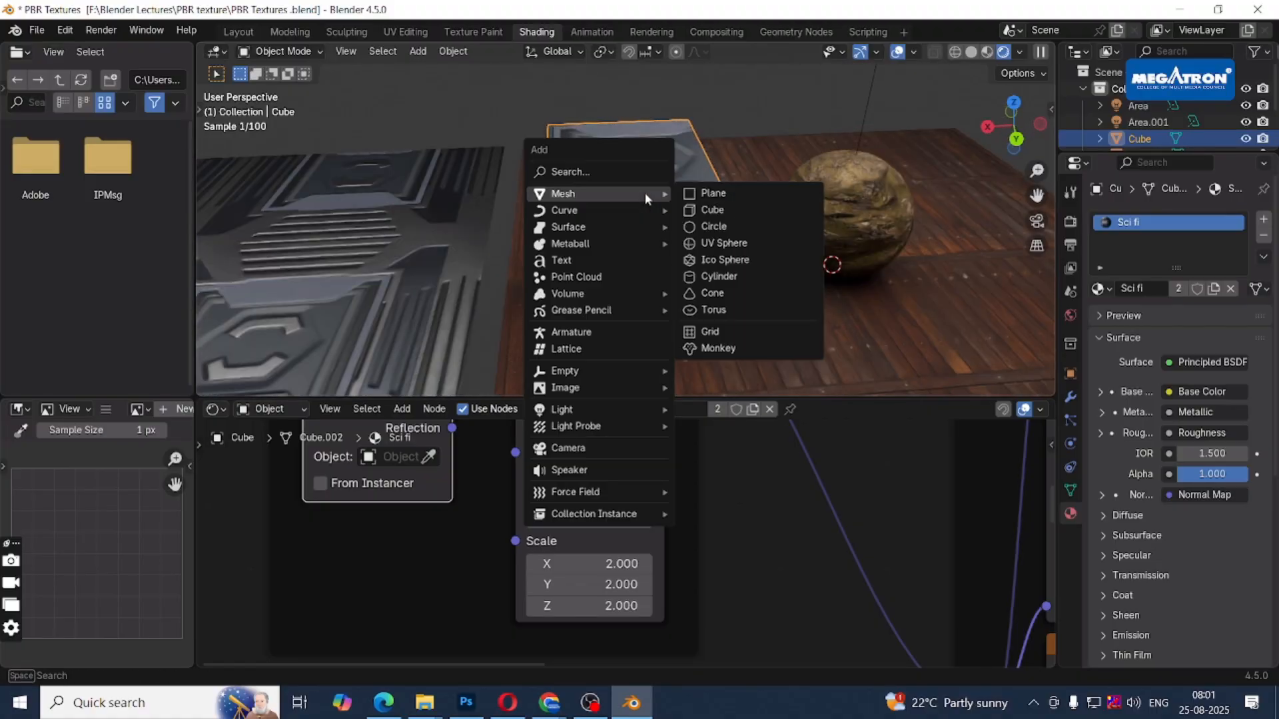
pyautogui.press('Escape')
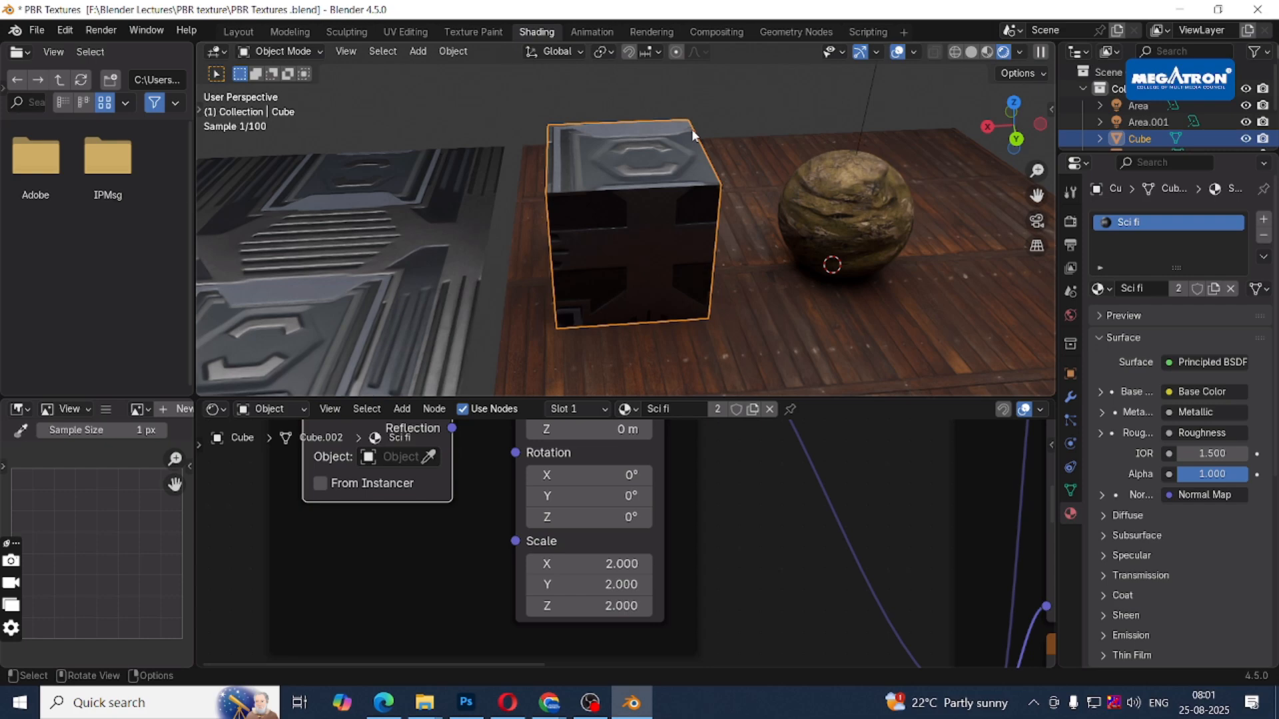
pyautogui.hotkey('ctrl', 'a')
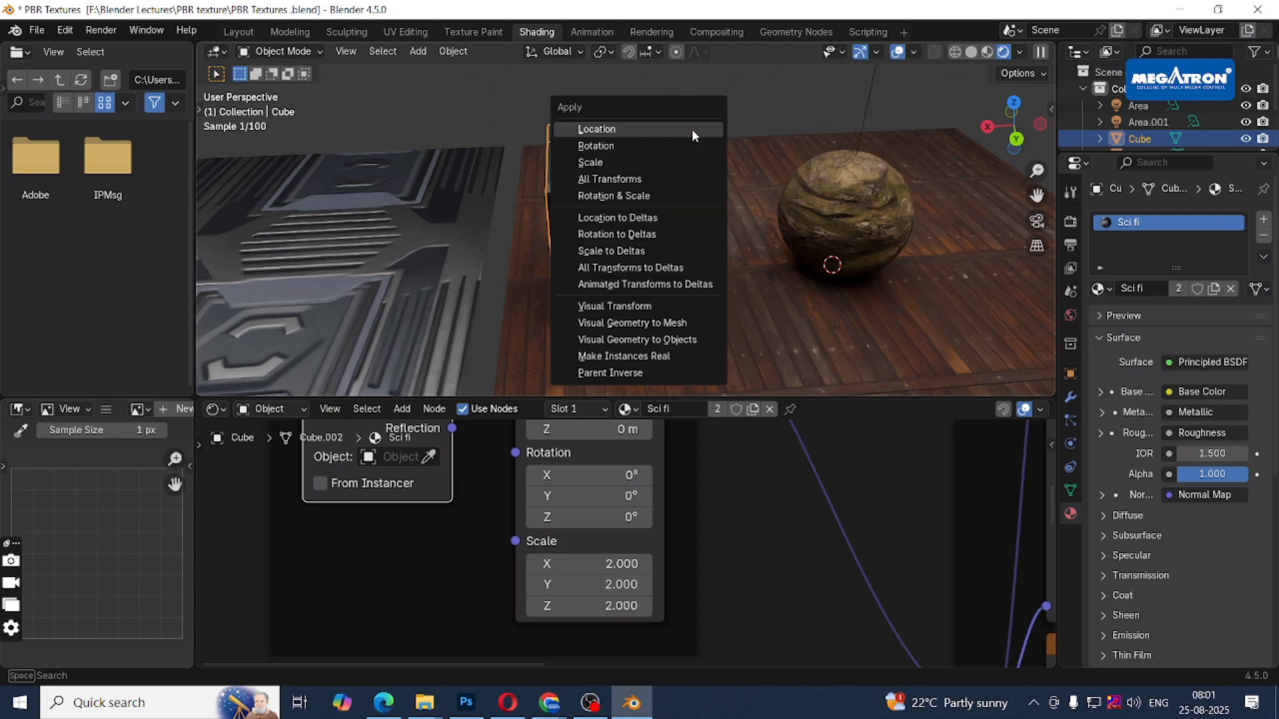
pyautogui.click(669, 267)
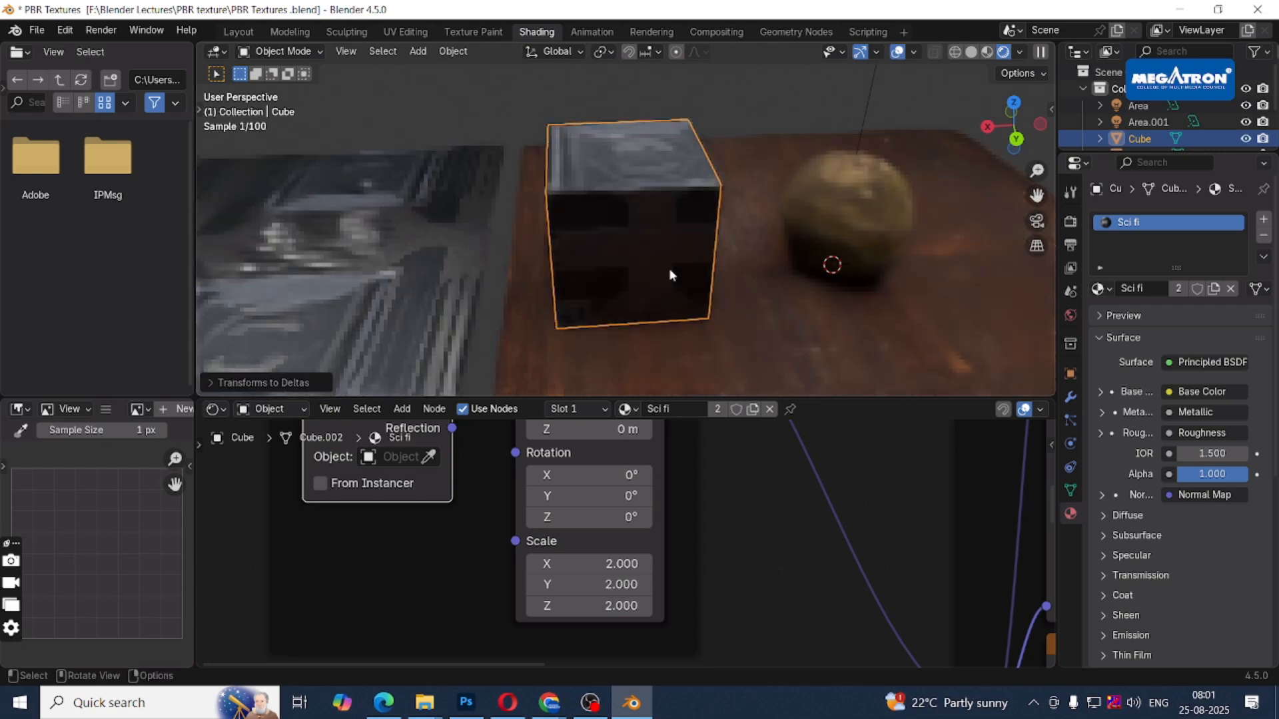
# Link the sphere's Rock material to the cube.
pyautogui.moveTo(673, 273); pyautogui.dragTo(691, 229, button='middle')
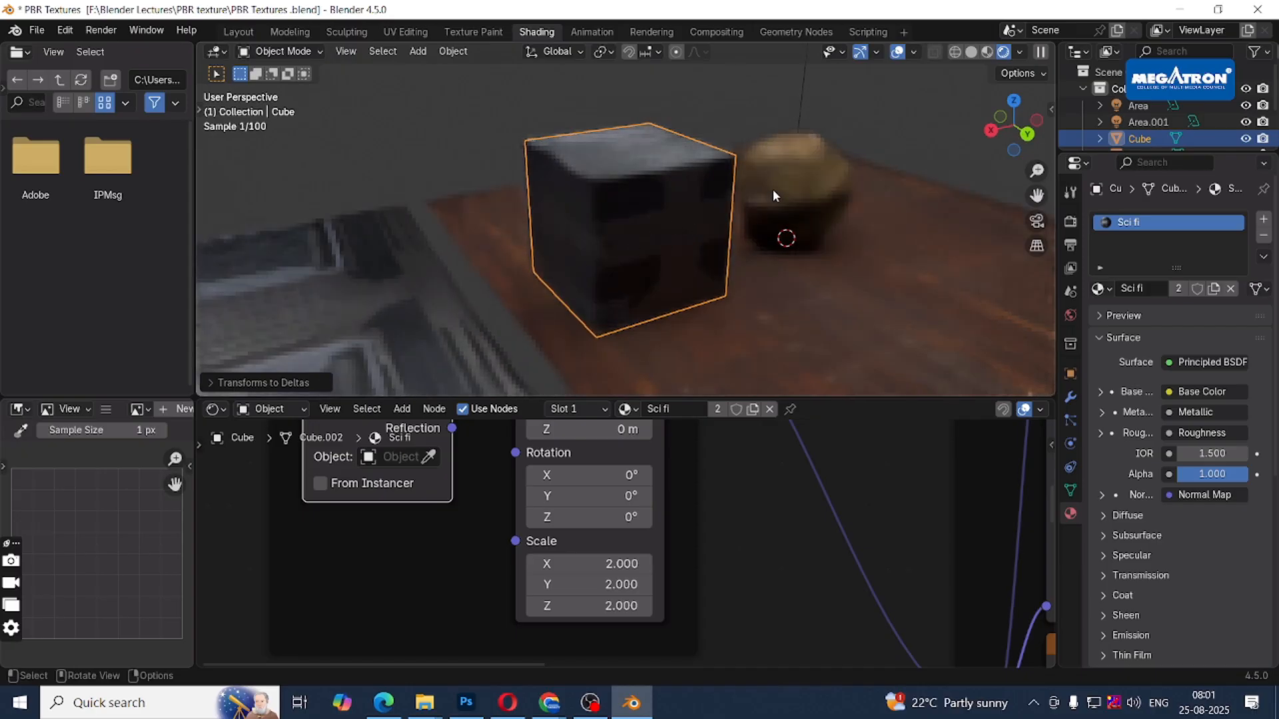
pyautogui.click(772, 189)
pyautogui.keyDown('shift'); pyautogui.click(702, 214); pyautogui.keyUp('shift')
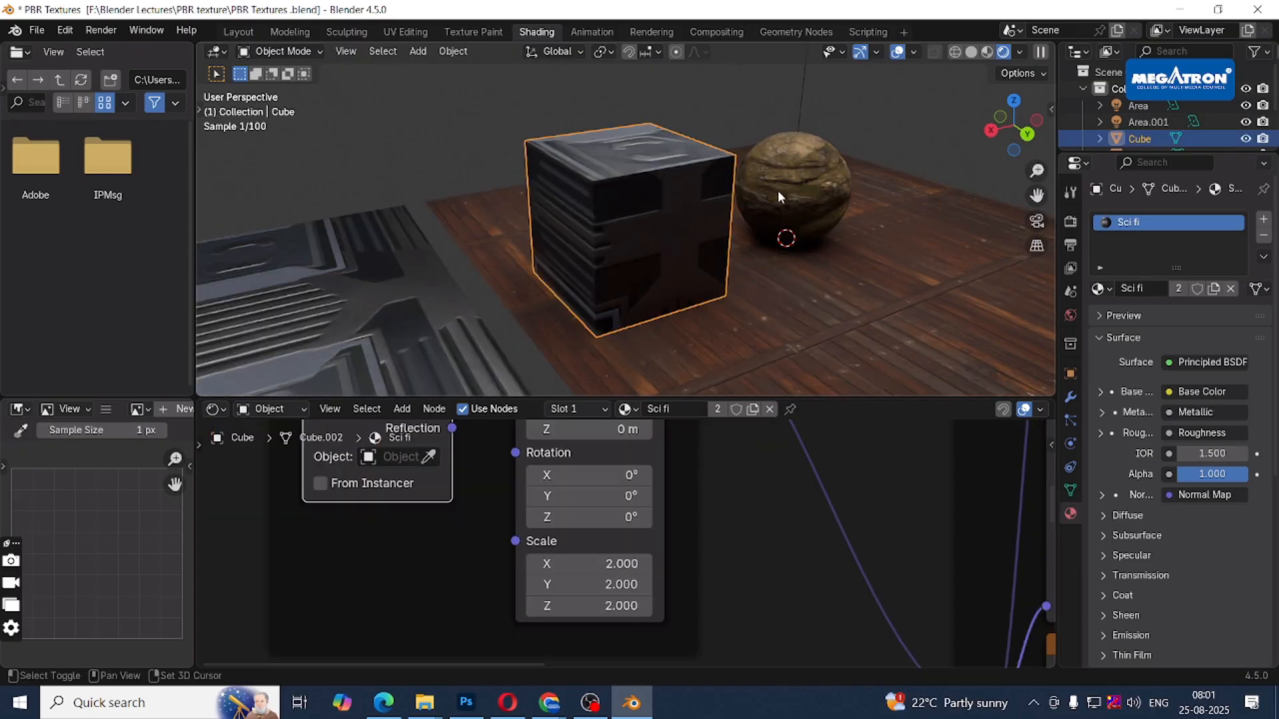
pyautogui.keyDown('shift'); pyautogui.click(777, 190); pyautogui.keyUp('shift')
pyautogui.hotkey('ctrl', 'l')
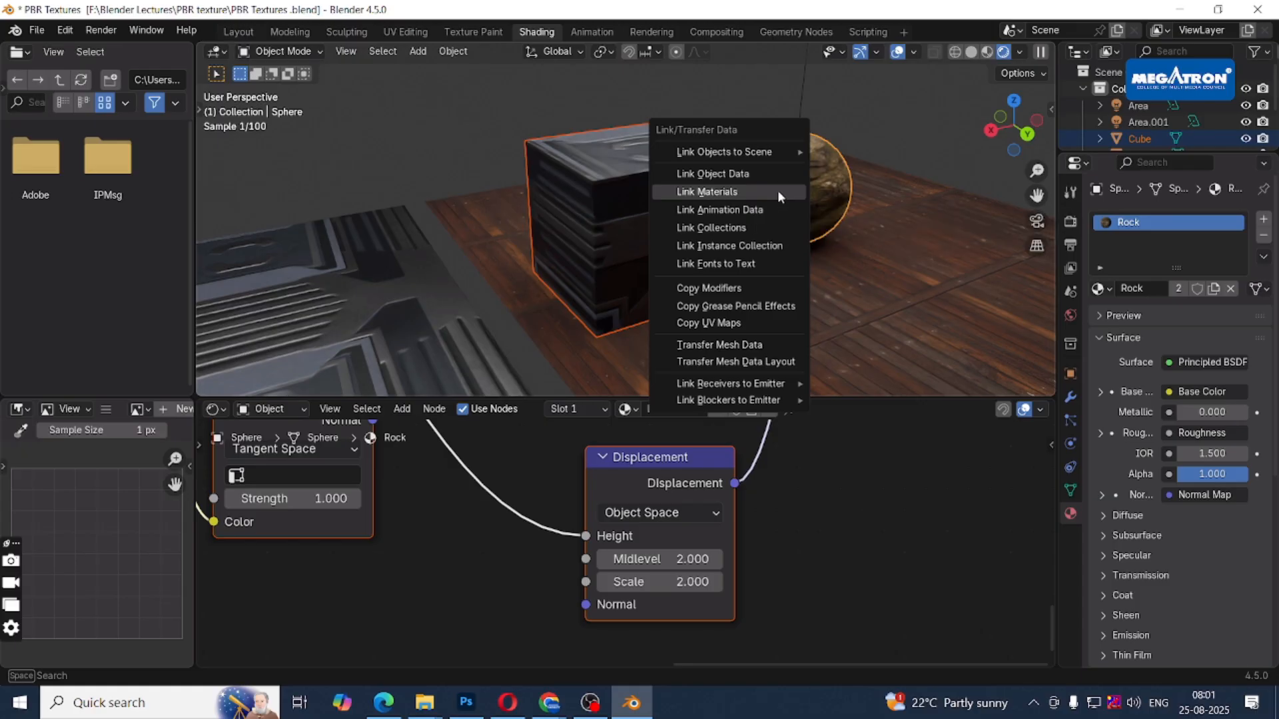
pyautogui.click(777, 190)
# Link the Sci fi material from the textured plane back to the cube.
pyautogui.click(414, 345)
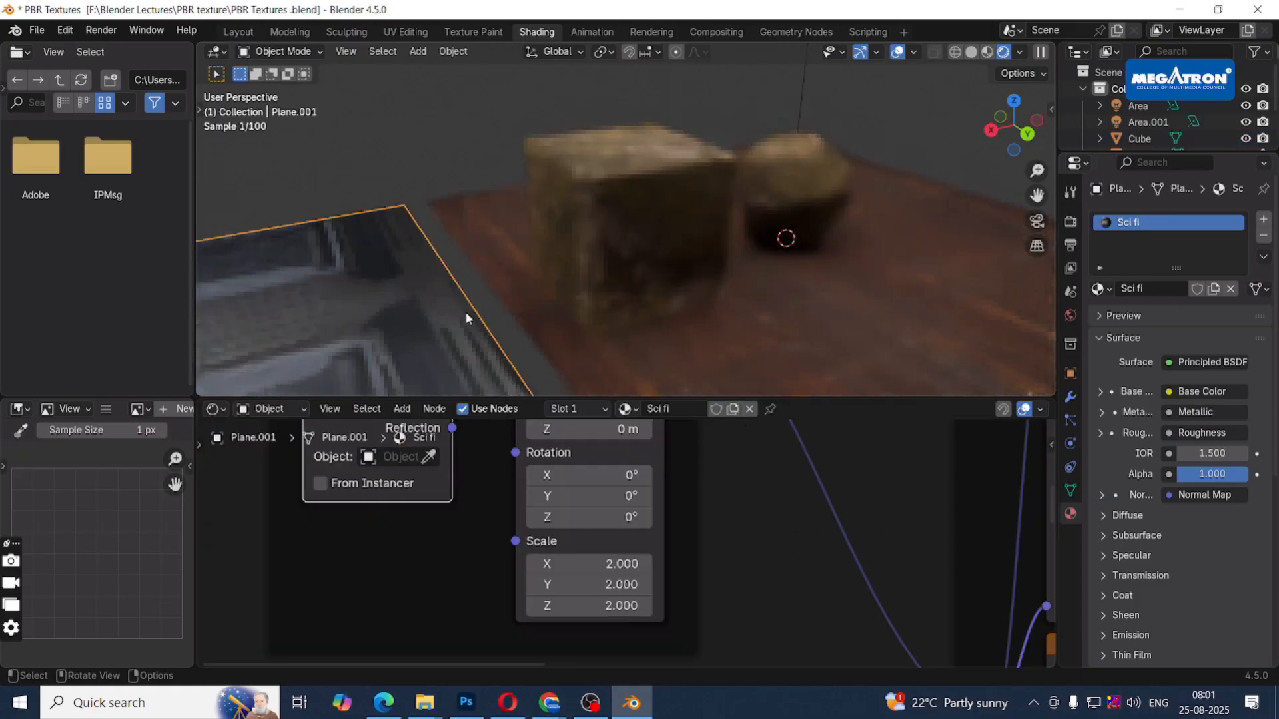
pyautogui.click(624, 223)
pyautogui.keyDown('shift'); pyautogui.click(378, 338); pyautogui.keyUp('shift')
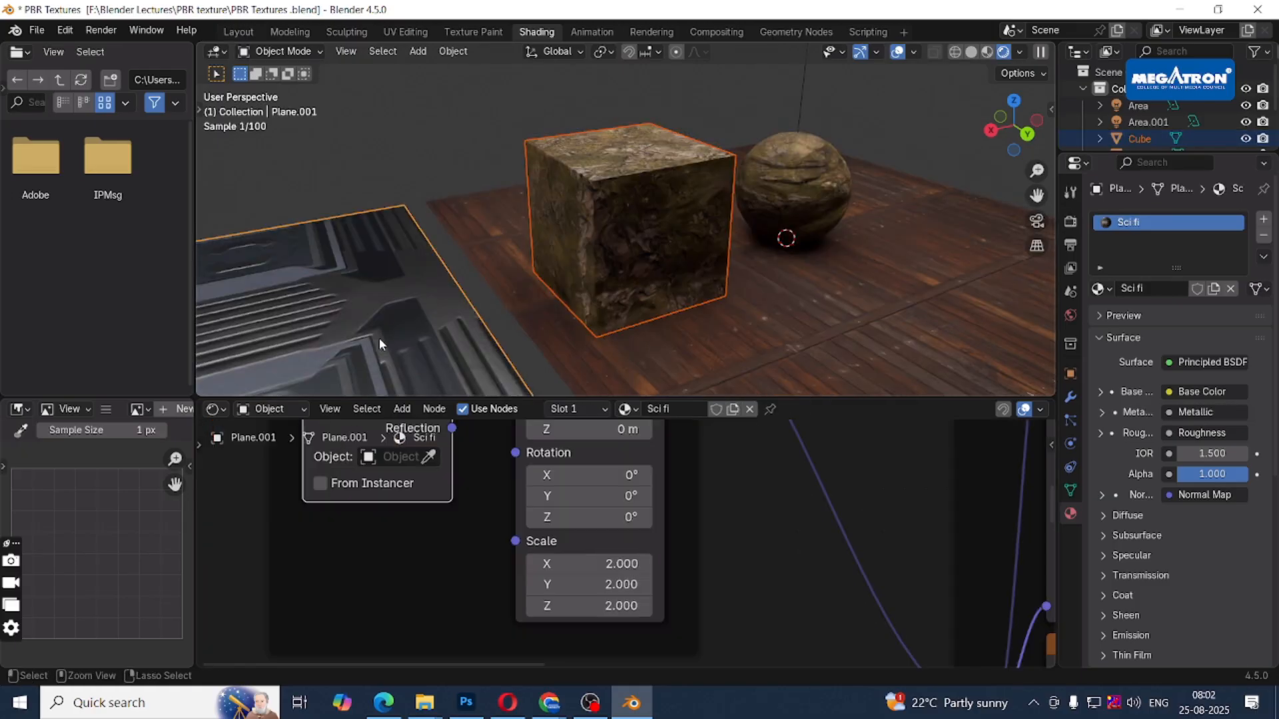
pyautogui.hotkey('ctrl', 'l')
pyautogui.click(379, 337)
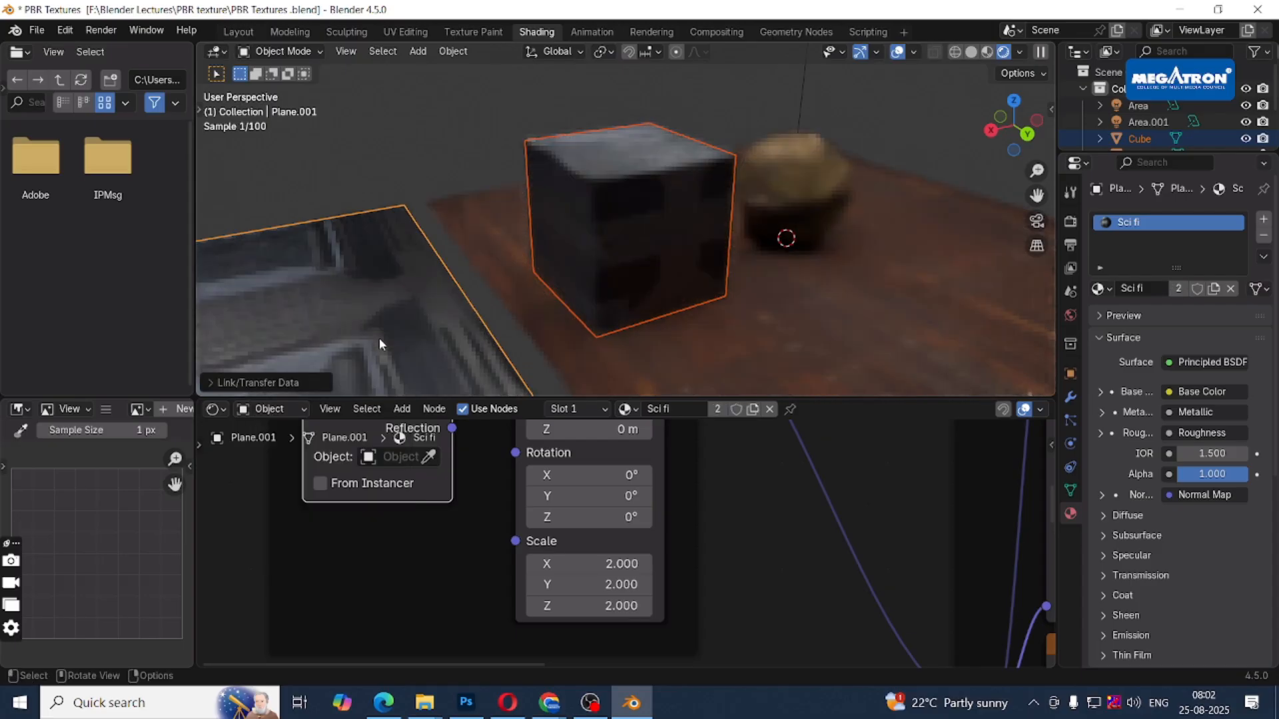
# Select only the cube standing on the wood plane and save the file.
pyautogui.moveTo(685, 241); pyautogui.dragTo(730, 321, button='middle')
pyautogui.scroll(-3, 649, 258)
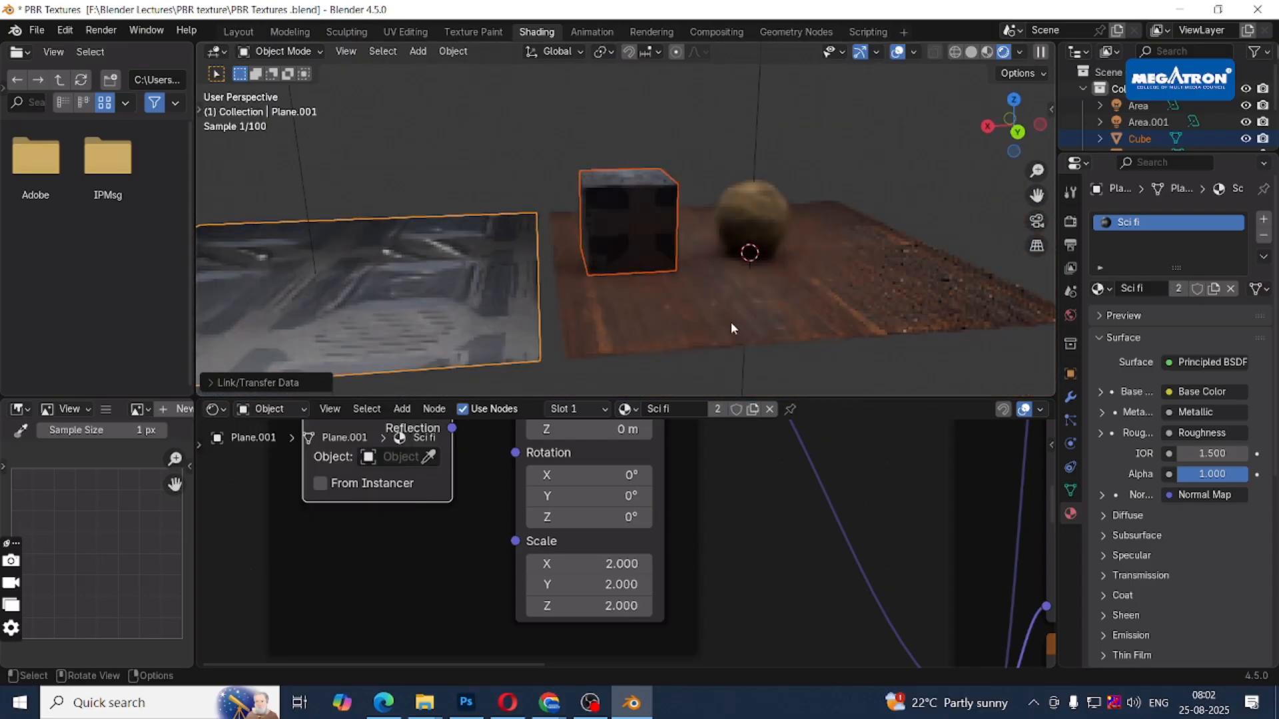
pyautogui.click(657, 305)
pyautogui.moveTo(530, 361); pyautogui.dragTo(608, 297, button='middle')
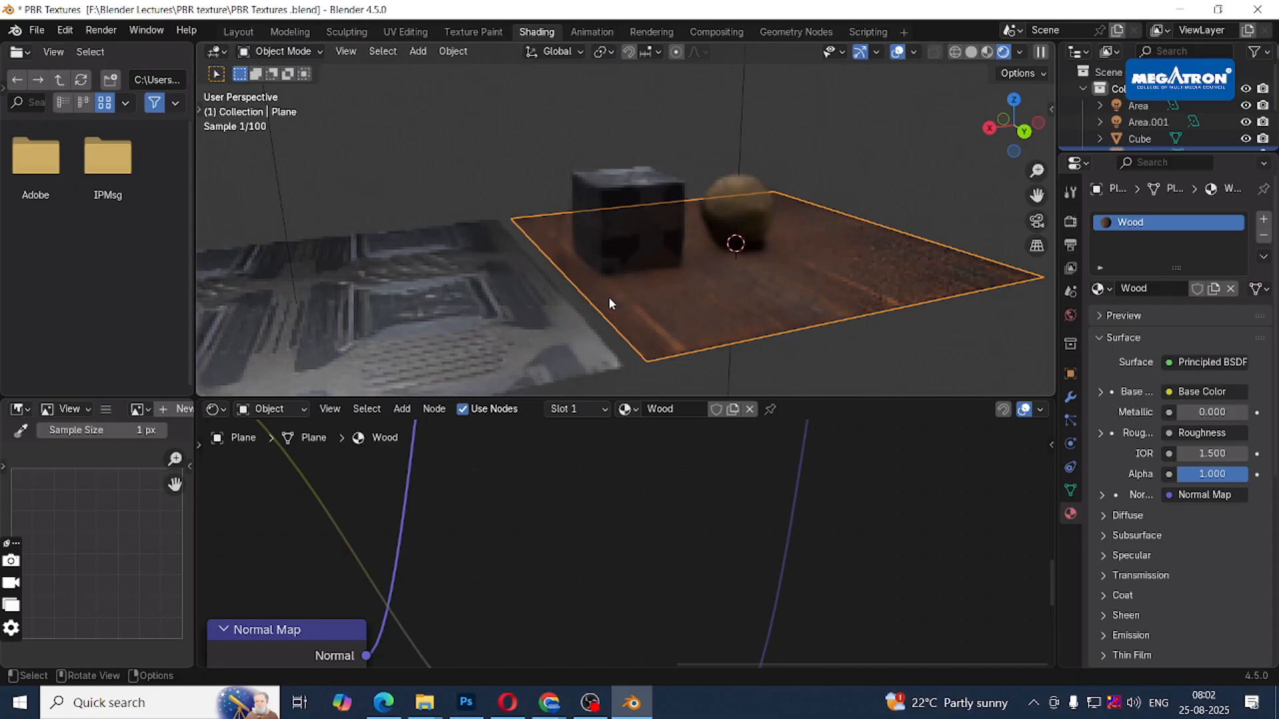
pyautogui.click(622, 244)
pyautogui.hotkey('ctrl', 's')
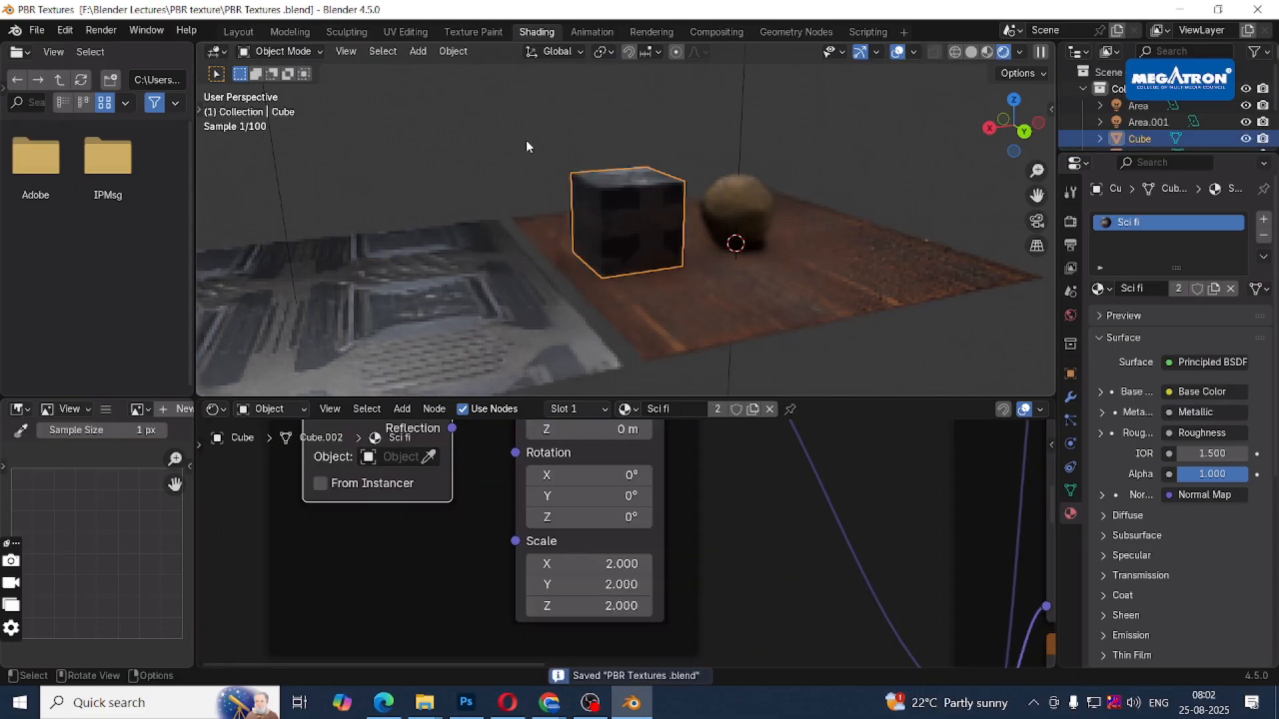
# Switch to the UV Editing workspace and bring the cube's full UV layout and mesh into view.
pyautogui.click(405, 31)
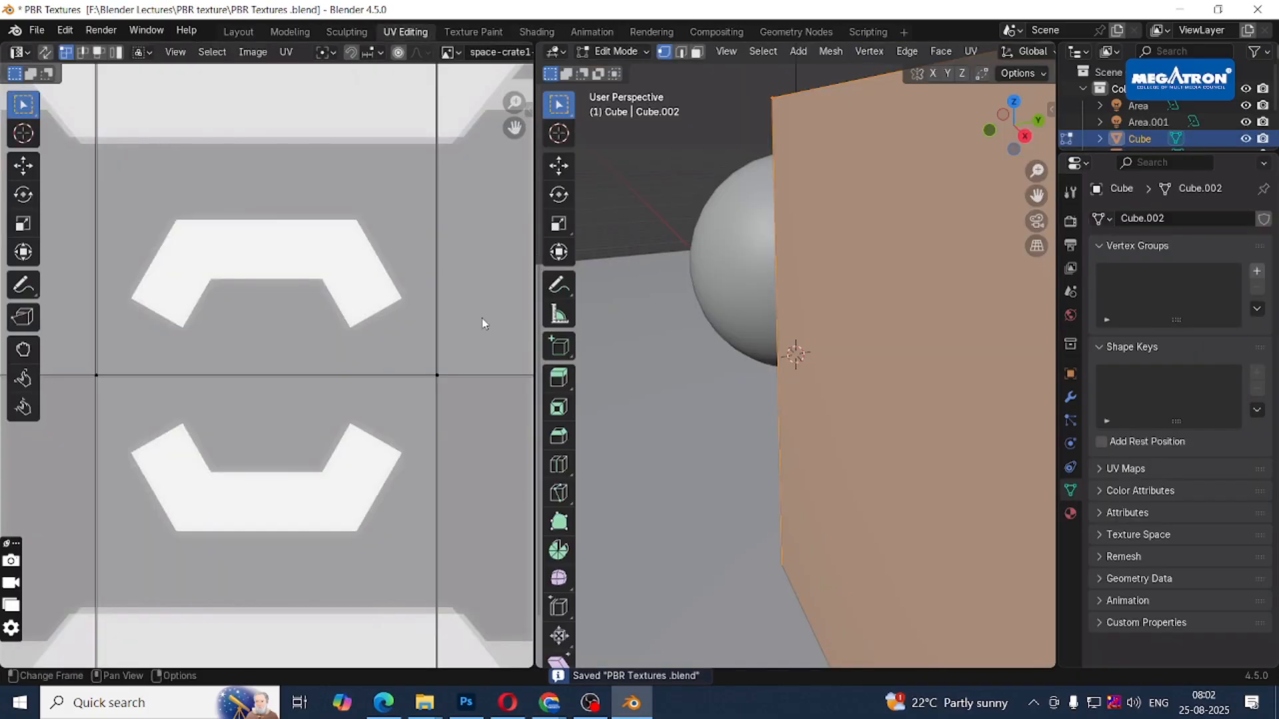
pyautogui.press('Home')
pyautogui.scroll(-2, 419, 335)
pyautogui.scroll(-6, 813, 305)
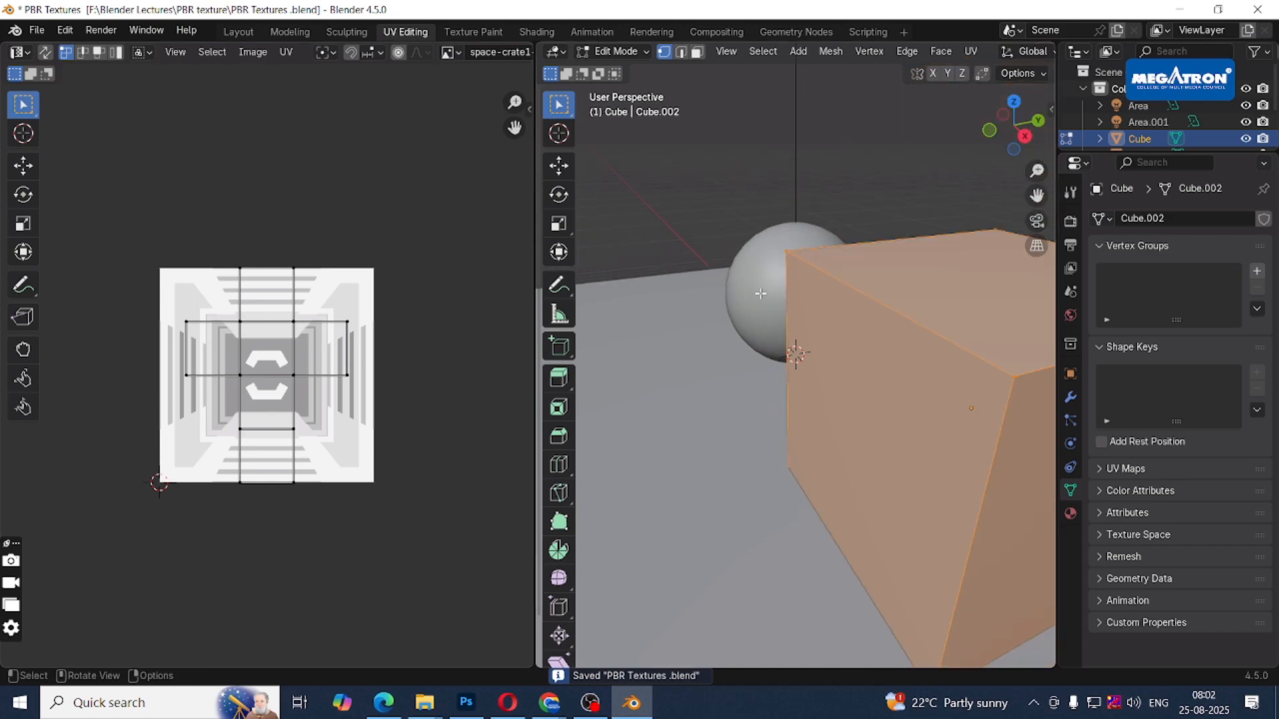
pyautogui.moveTo(813, 305); pyautogui.dragTo(843, 279, button='middle')
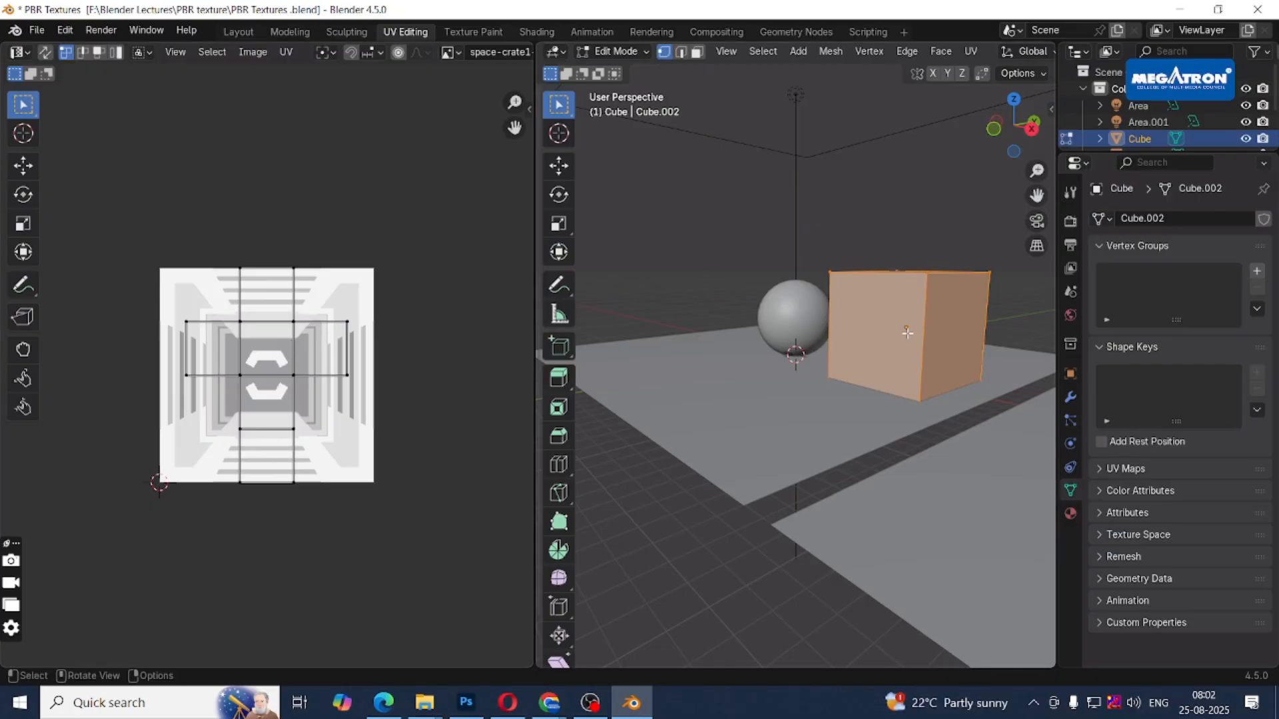
# Return the cube to Object Mode, show it in rendered shading, and examine how the texture falls on its sides.
pyautogui.press('Tab')
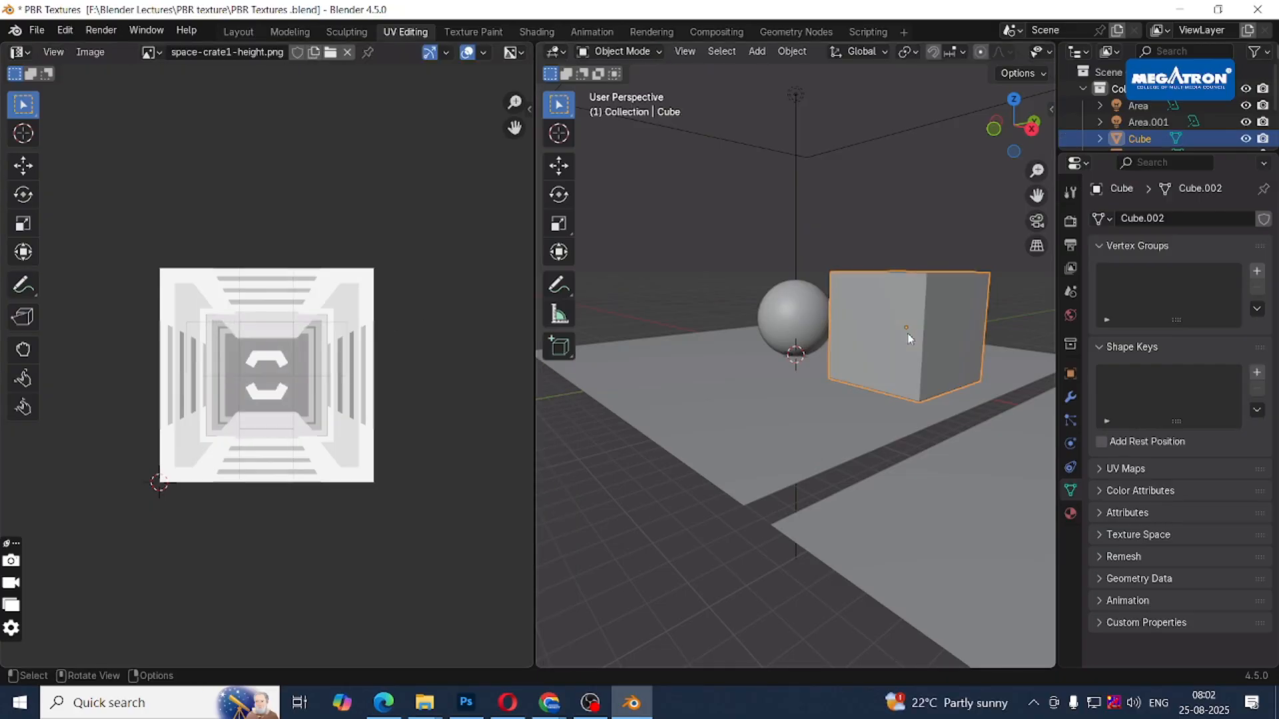
pyautogui.press('z')
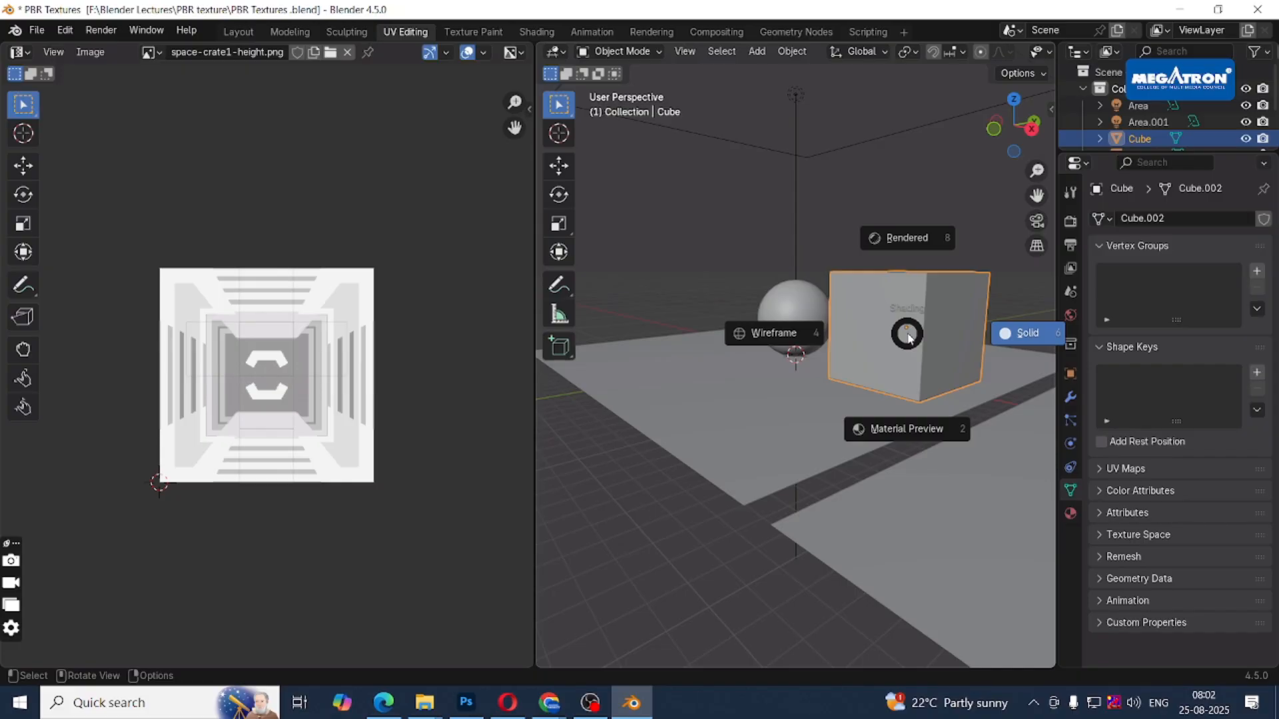
pyautogui.press('8')
pyautogui.moveTo(907, 333)
pyautogui.mouseDown(button='middle')
pyautogui.moveTo(761, 365)
pyautogui.moveTo(794, 355)
pyautogui.moveTo(772, 363)
pyautogui.mouseUp(button='middle')
pyautogui.scroll(6, 759, 362)
pyautogui.moveTo(788, 295); pyautogui.dragTo(811, 290, button='middle')
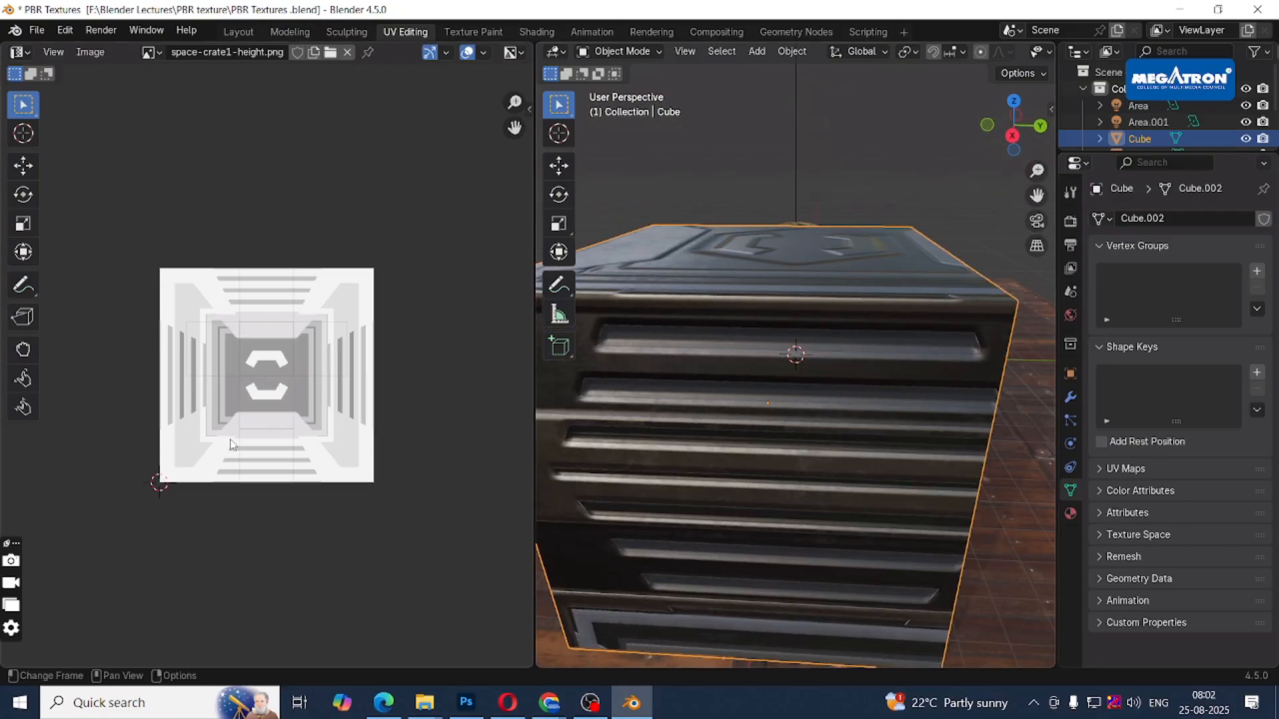
pyautogui.scroll(-1, 273, 365)
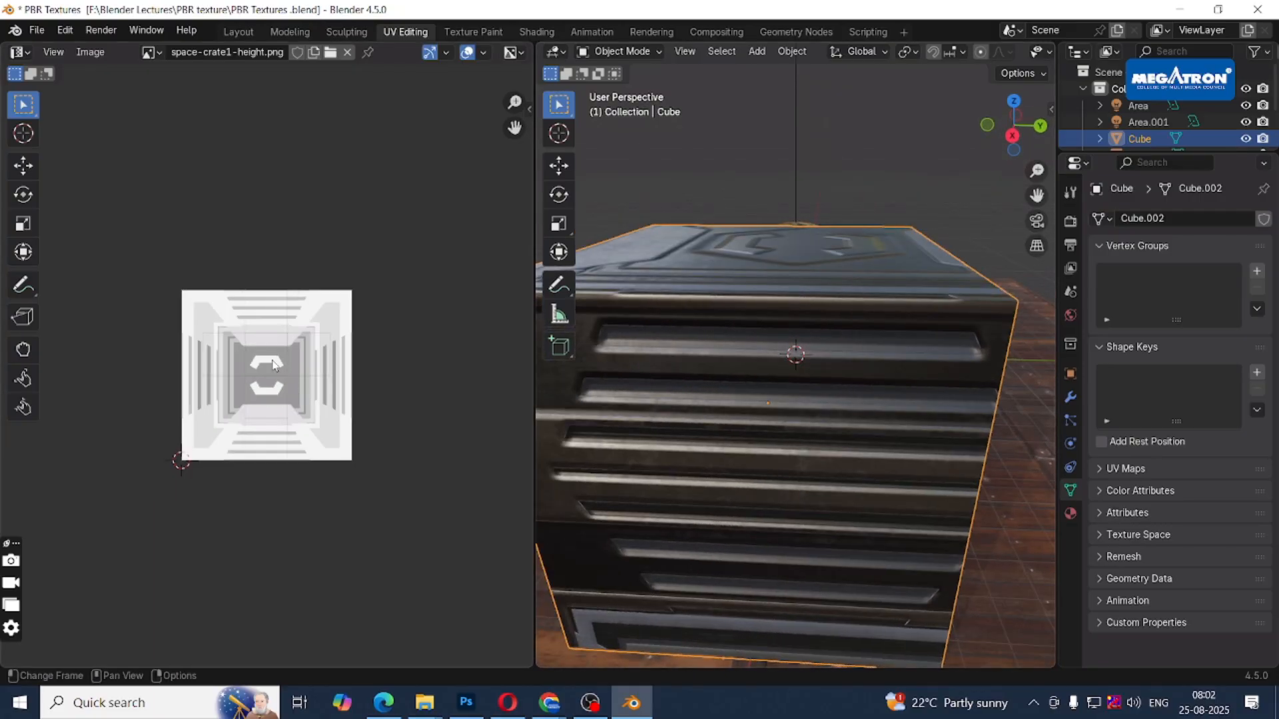
# Put the cube in Edit Mode, isolate it in local view, and set the selection mode to edges.
pyautogui.press('Tab')
pyautogui.moveTo(844, 276); pyautogui.dragTo(719, 315, button='middle')
pyautogui.press('/')
pyautogui.scroll(-5, 770, 294)
pyautogui.press('2')
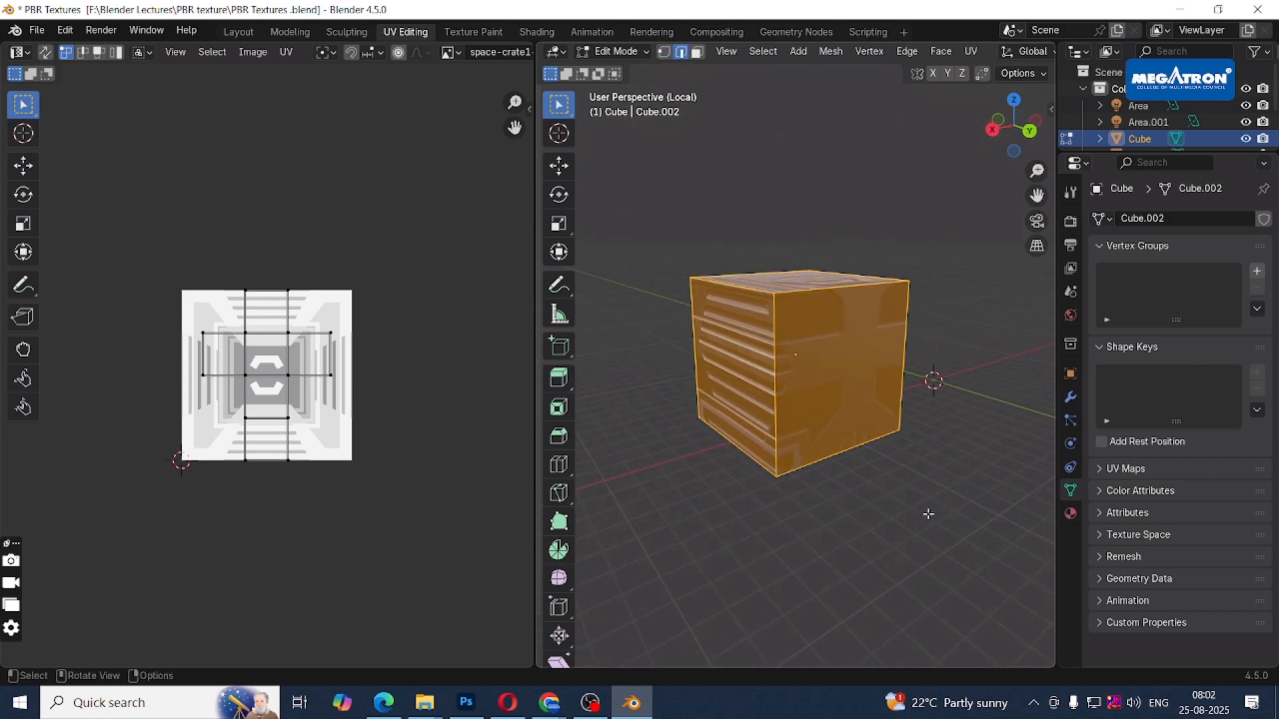
# Mark all of the cube's edges as seams.
pyautogui.click(666, 487)
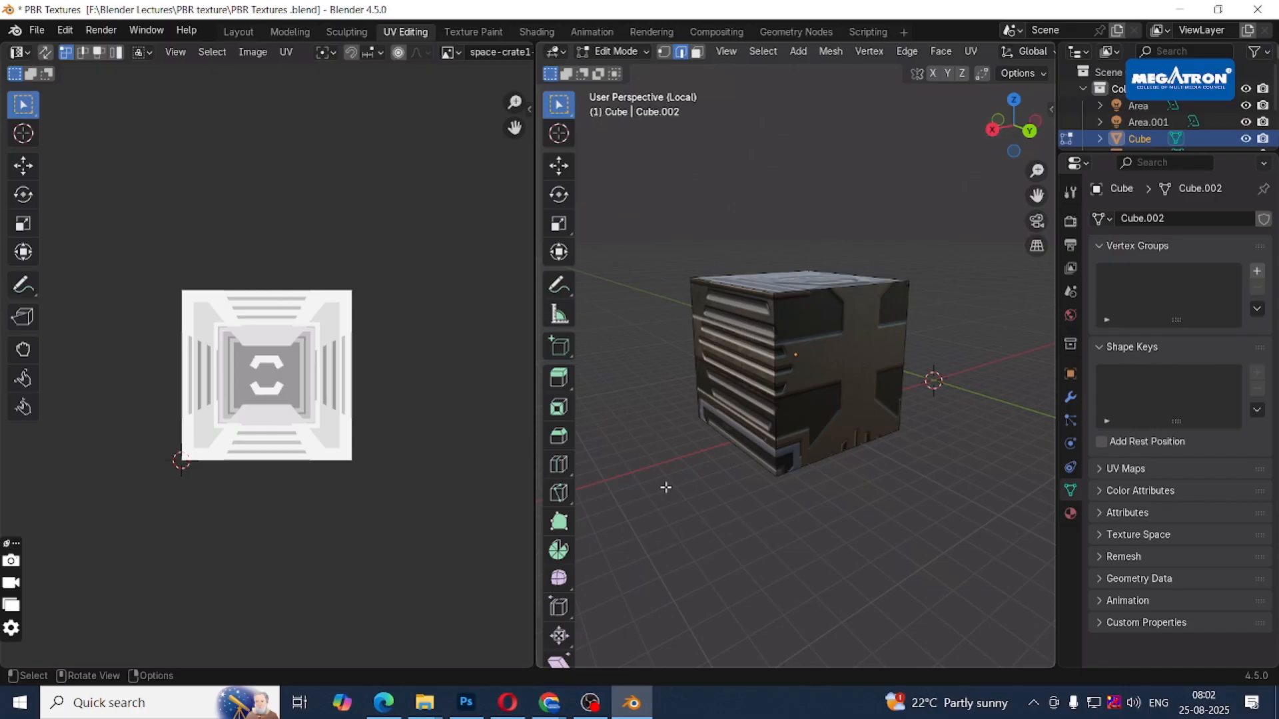
pyautogui.click(773, 366)
pyautogui.hotkey('shift', 'a')
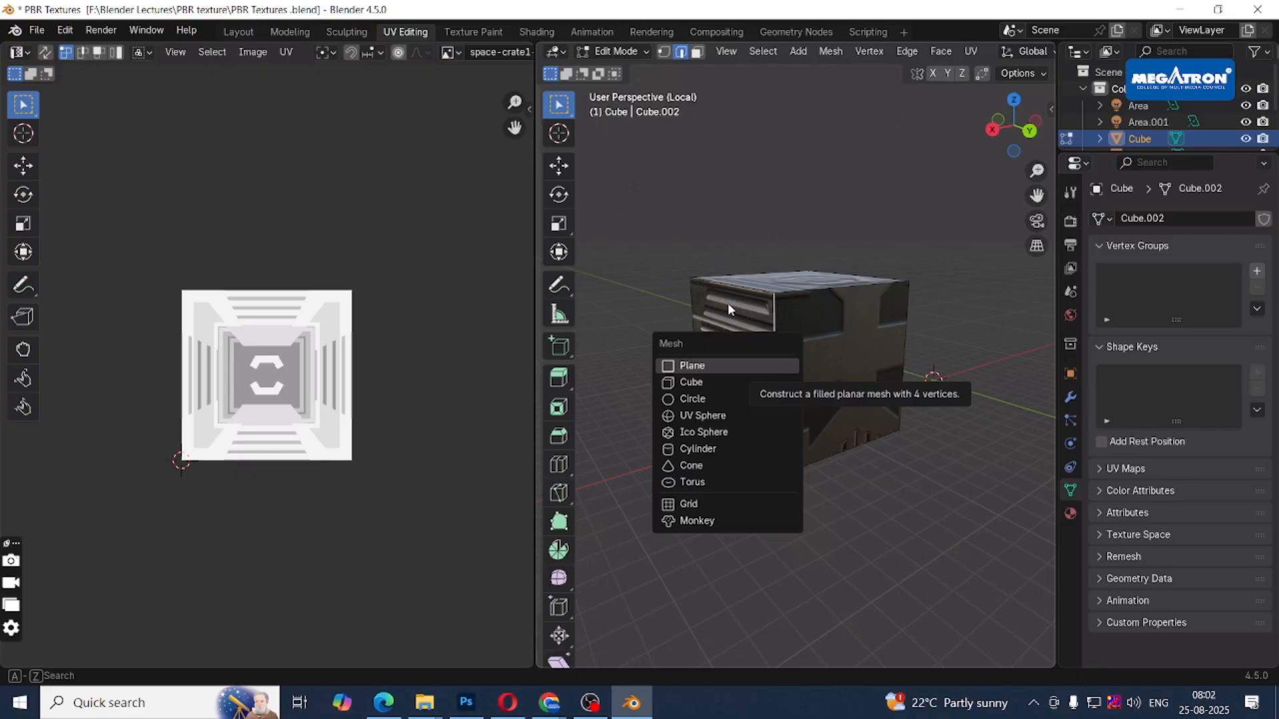
pyautogui.press('a')
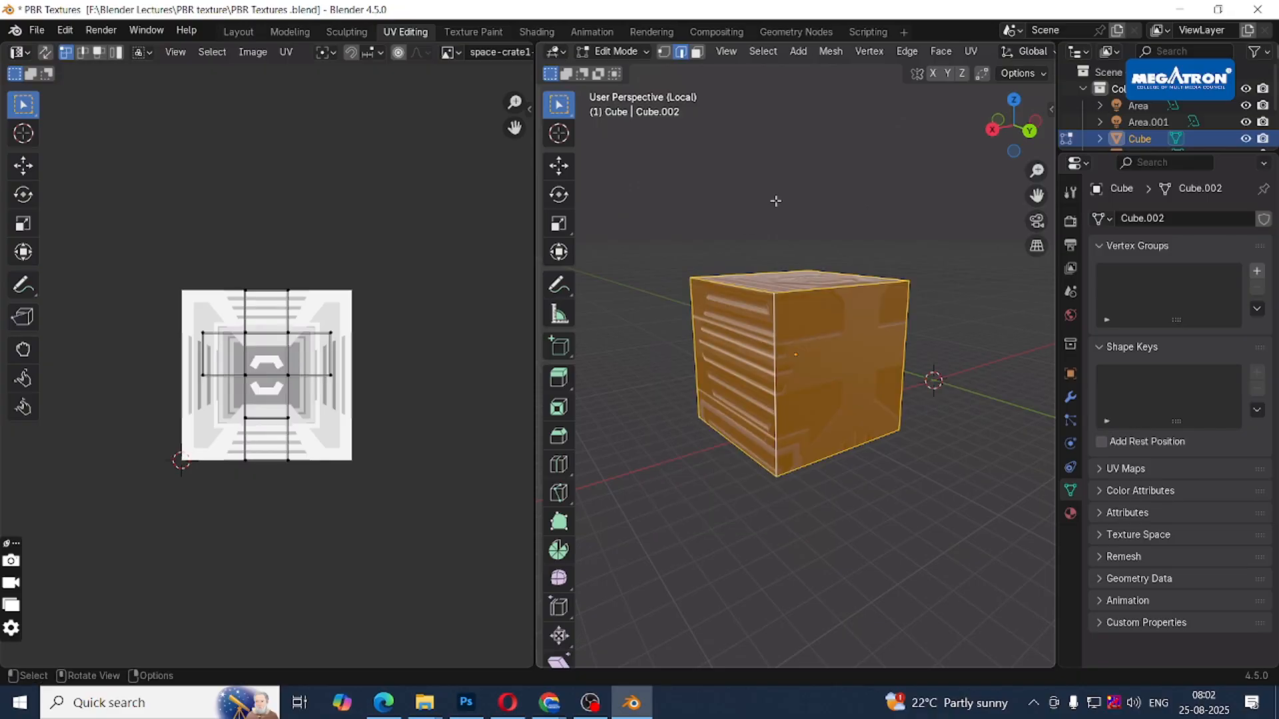
pyautogui.hotkey('ctrl', 'e')
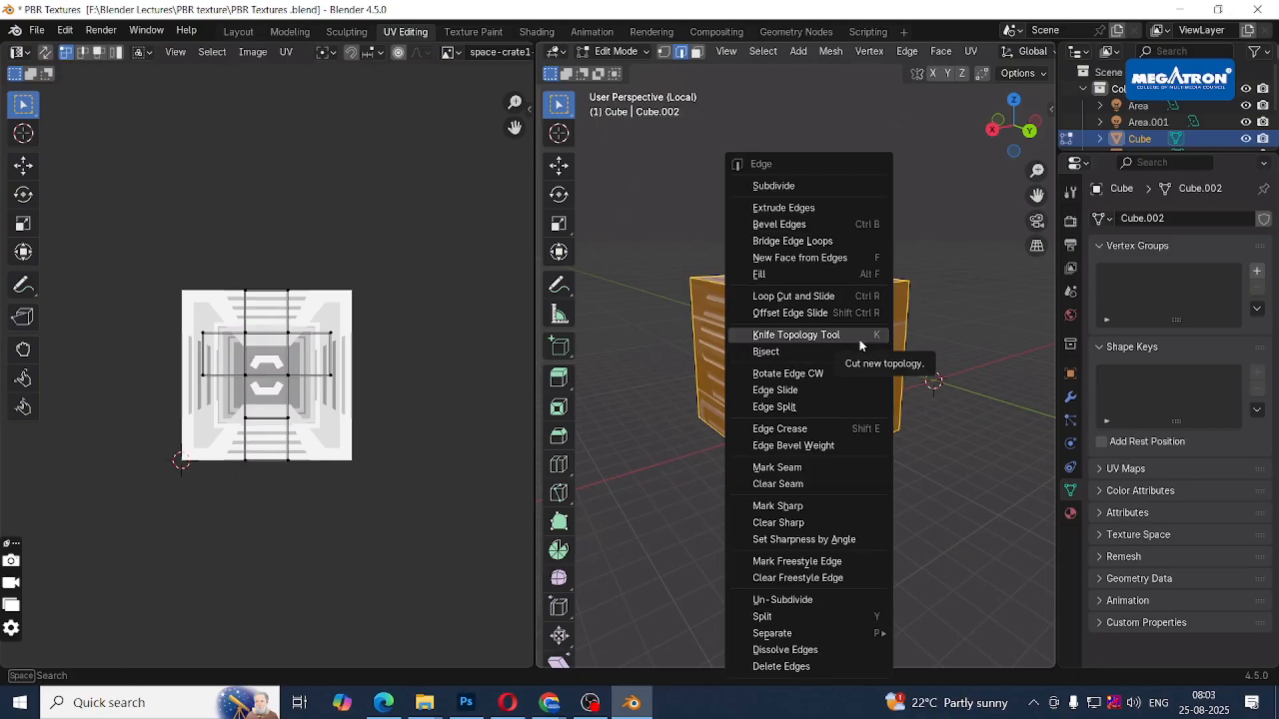
pyautogui.click(843, 470)
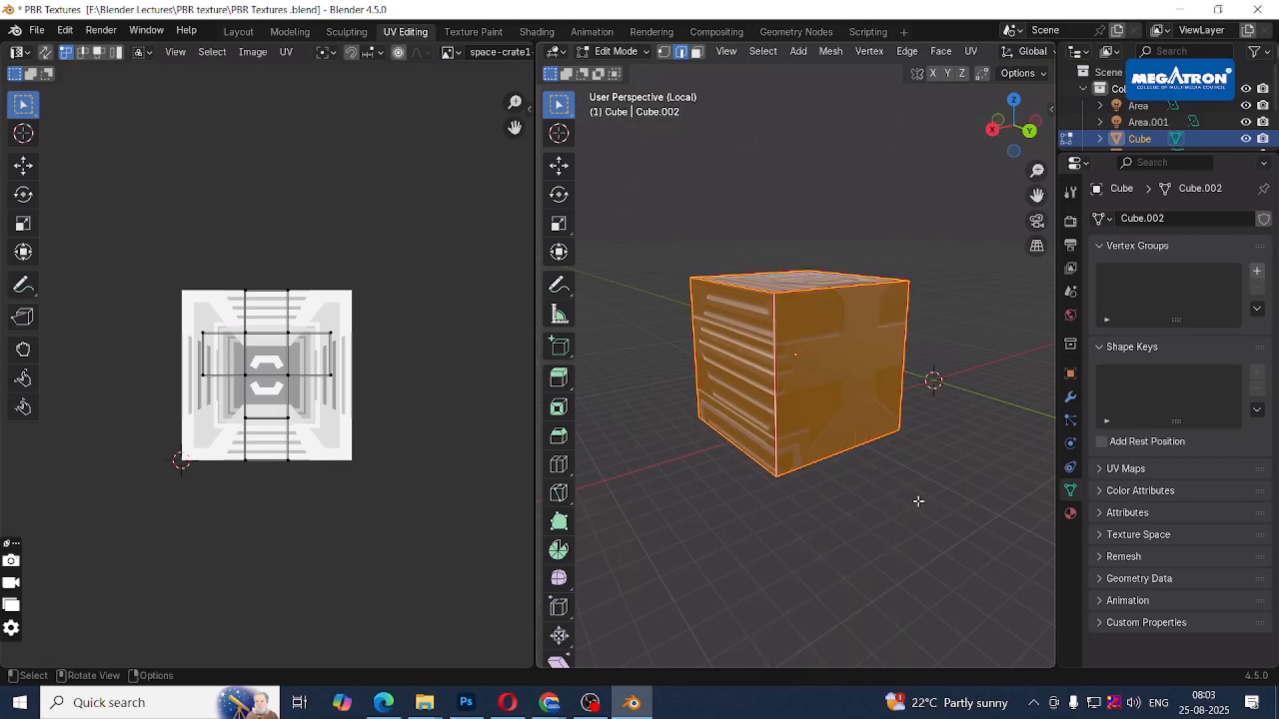
# Select all faces of the cube and unwrap them with the Angle Based method.
pyautogui.click(899, 529)
pyautogui.moveTo(899, 526); pyautogui.dragTo(822, 518, button='middle')
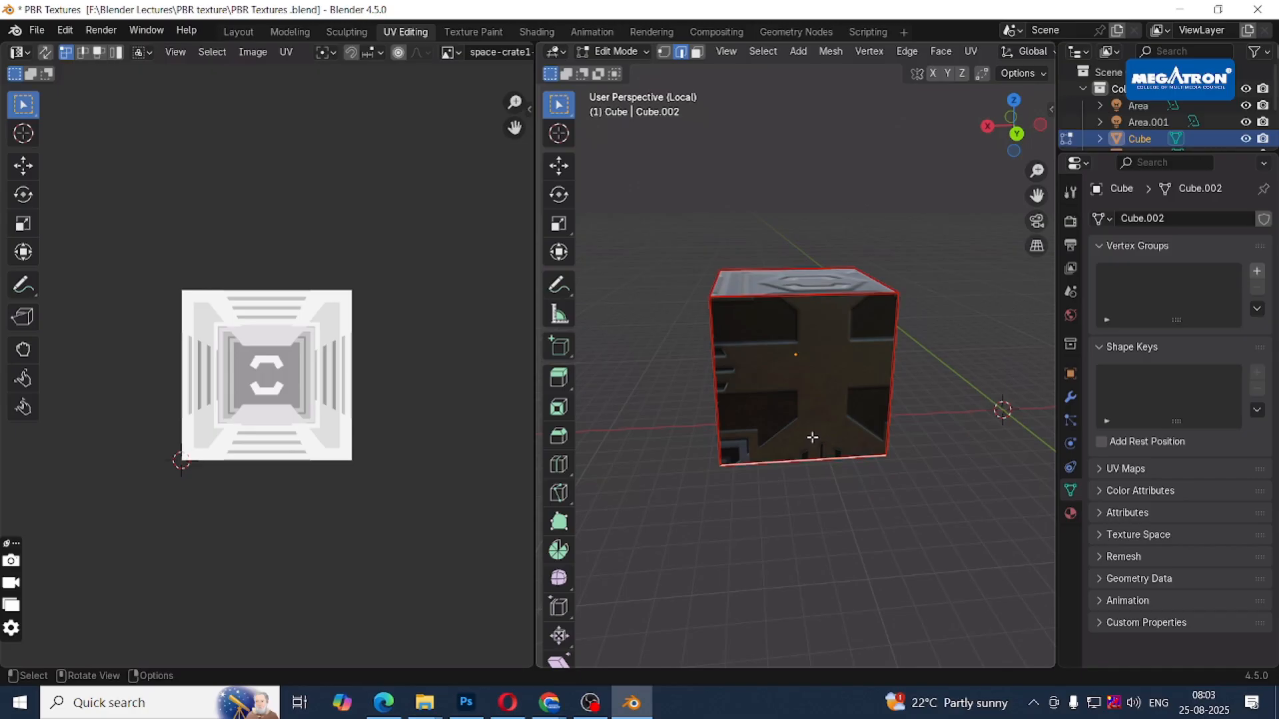
pyautogui.press('3')
pyautogui.press('a')
pyautogui.press('u')
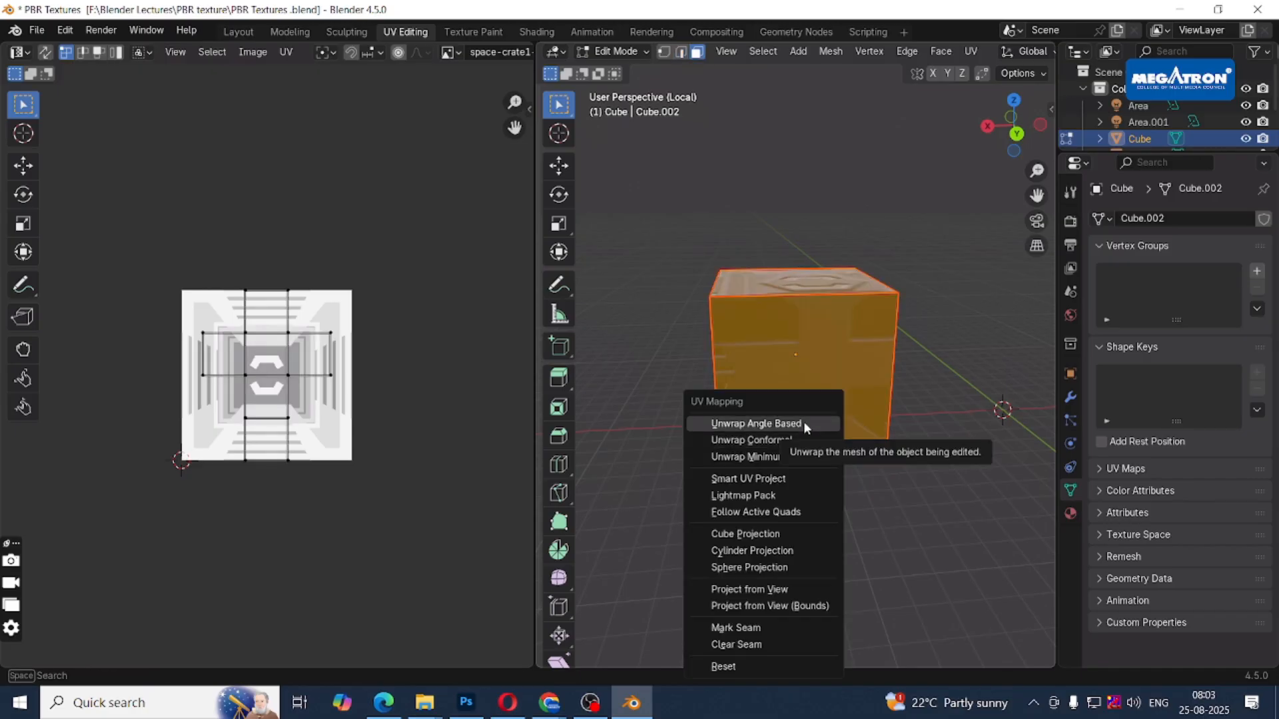
pyautogui.click(803, 421)
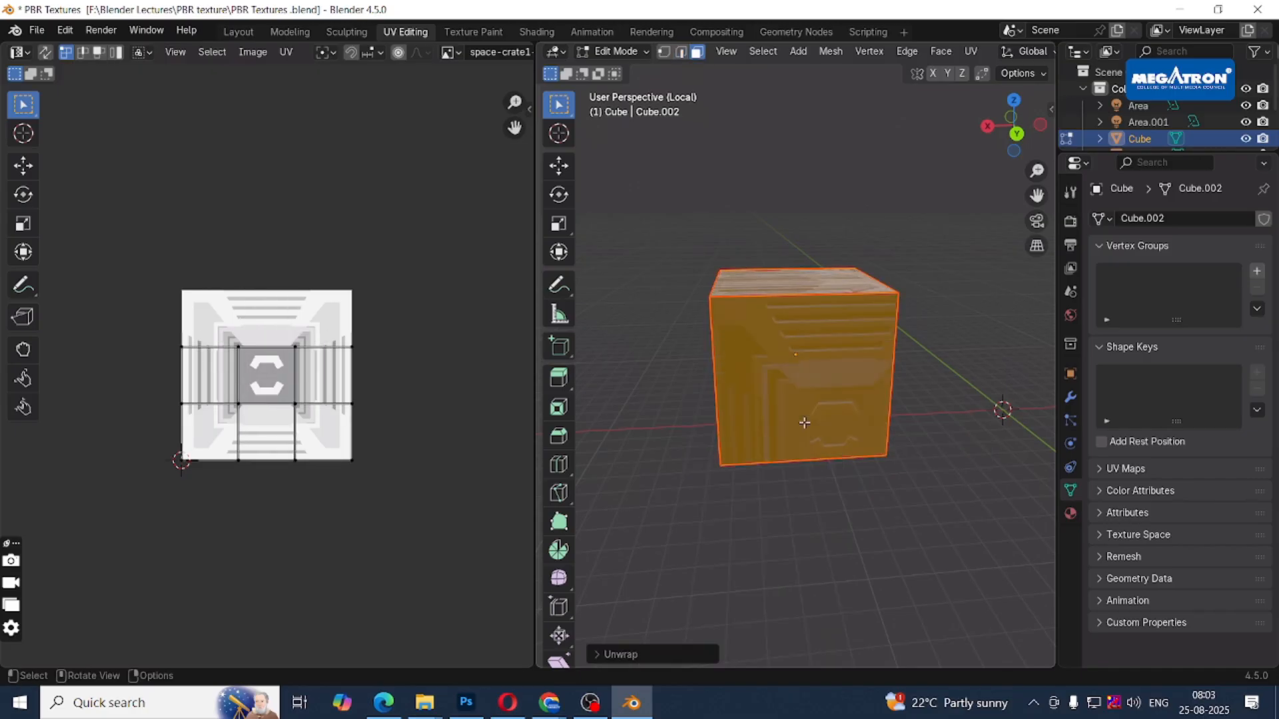
# Switch UV selection to whole islands and move the bottom-centre island off the texture, beyond its upper-right corner.
pyautogui.click(270, 367)
pyautogui.moveTo(945, 372); pyautogui.dragTo(775, 353, button='middle')
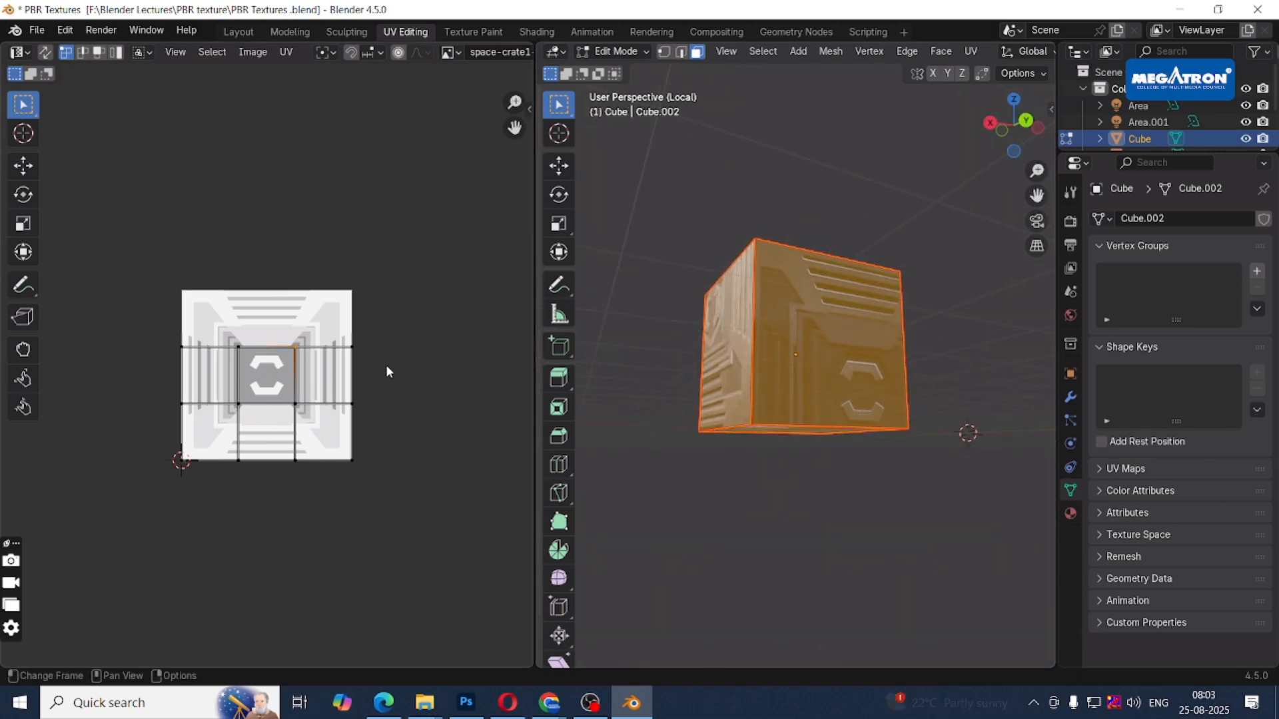
pyautogui.press('4')
pyautogui.click(242, 410)
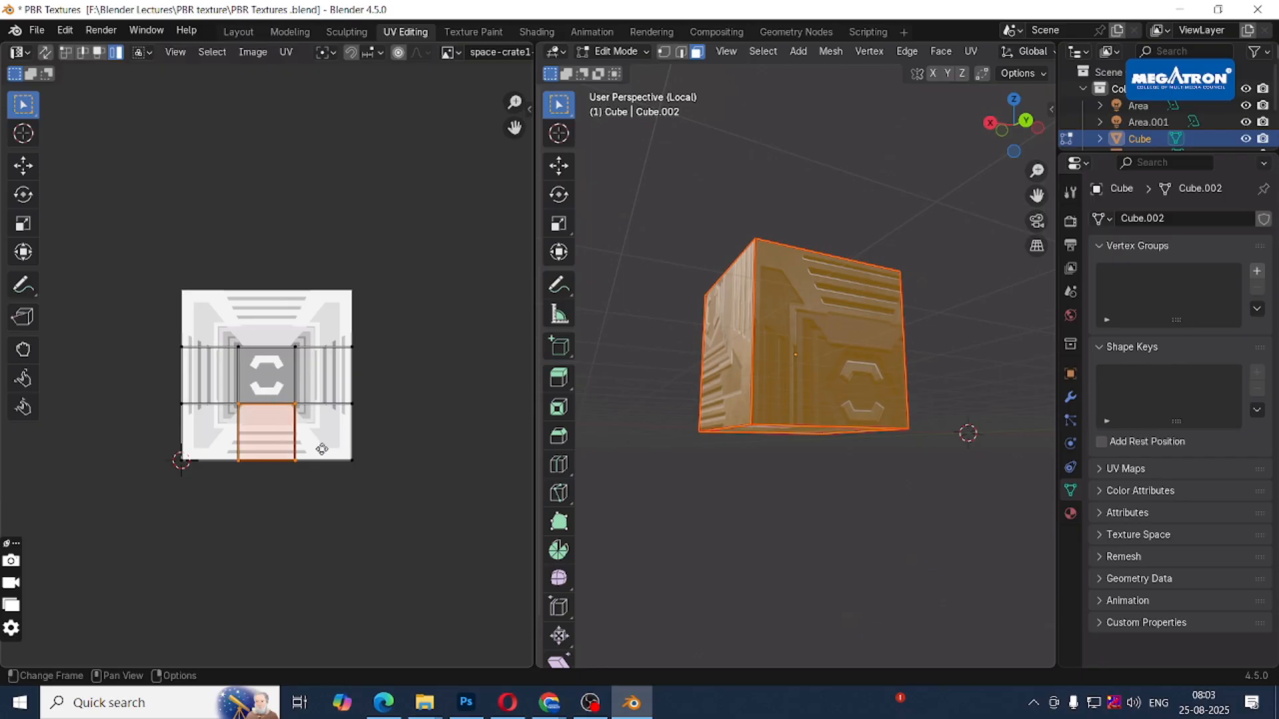
pyautogui.press('g')
pyautogui.click(458, 192)
# Move the centre and middle-right UV islands off the texture into the empty space to its right.
pyautogui.click(281, 393)
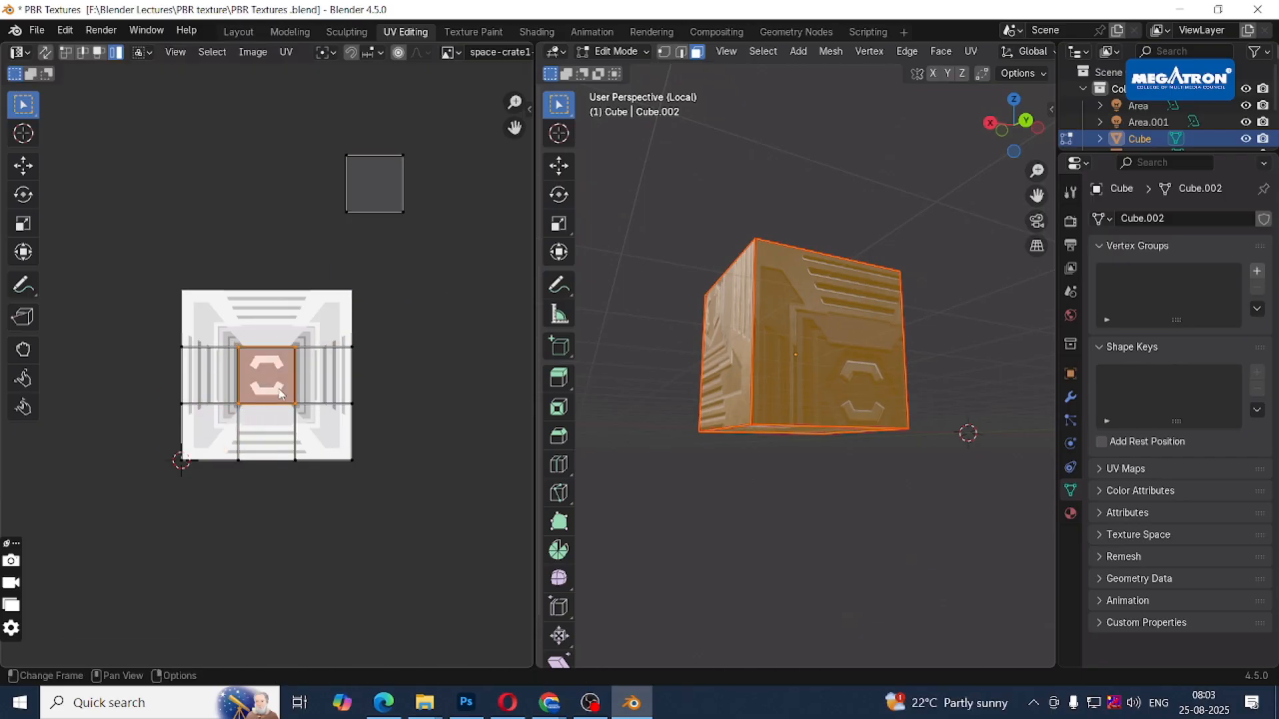
pyautogui.press('g')
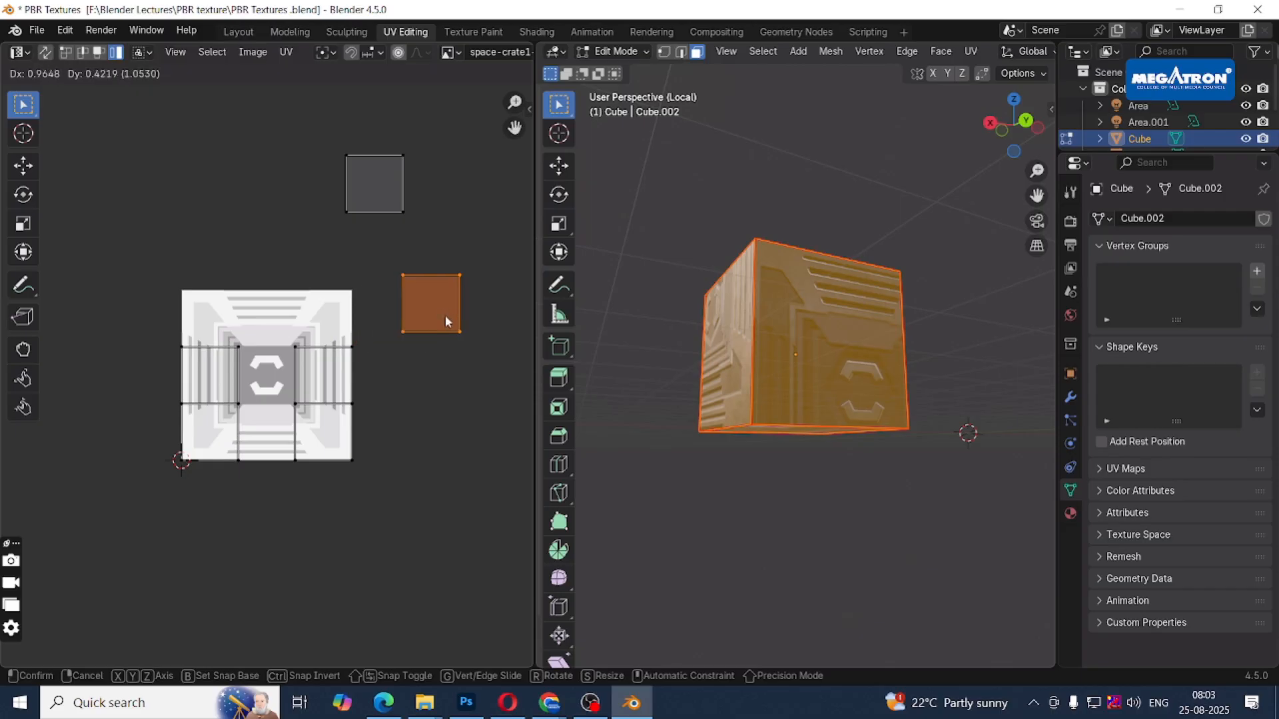
pyautogui.click(447, 321)
pyautogui.click(309, 397)
pyautogui.press('g')
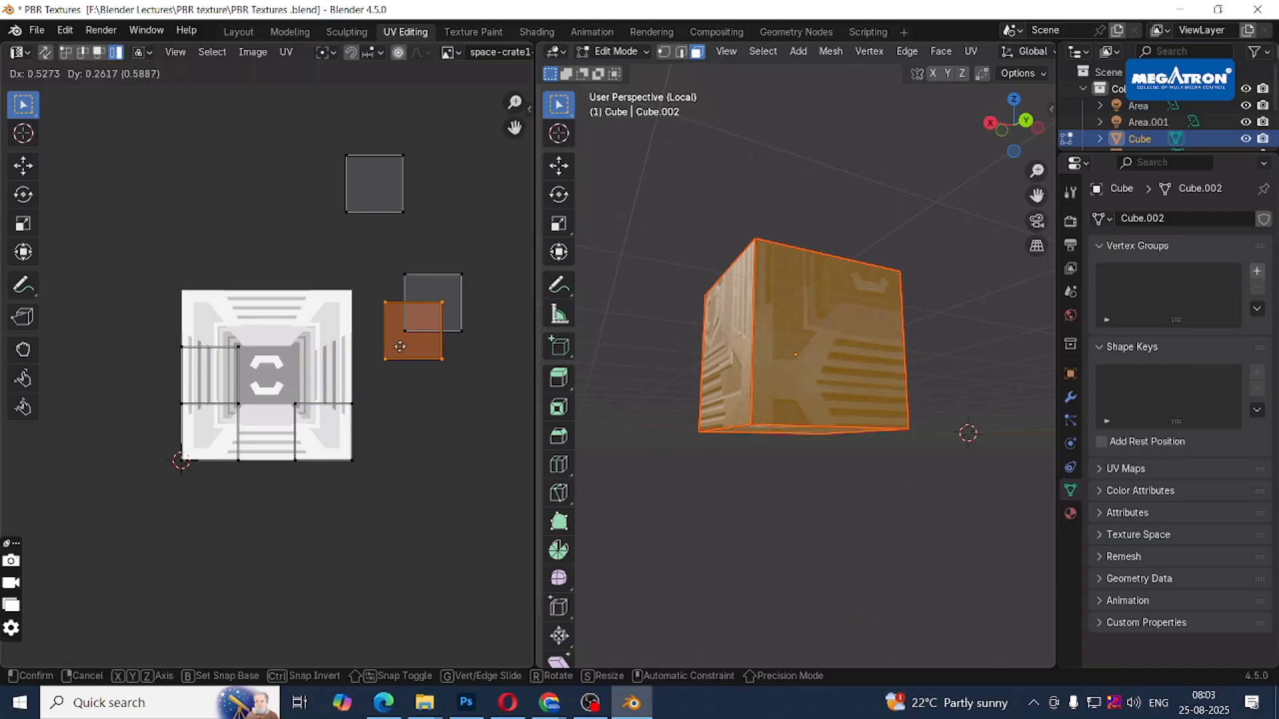
pyautogui.click(414, 393)
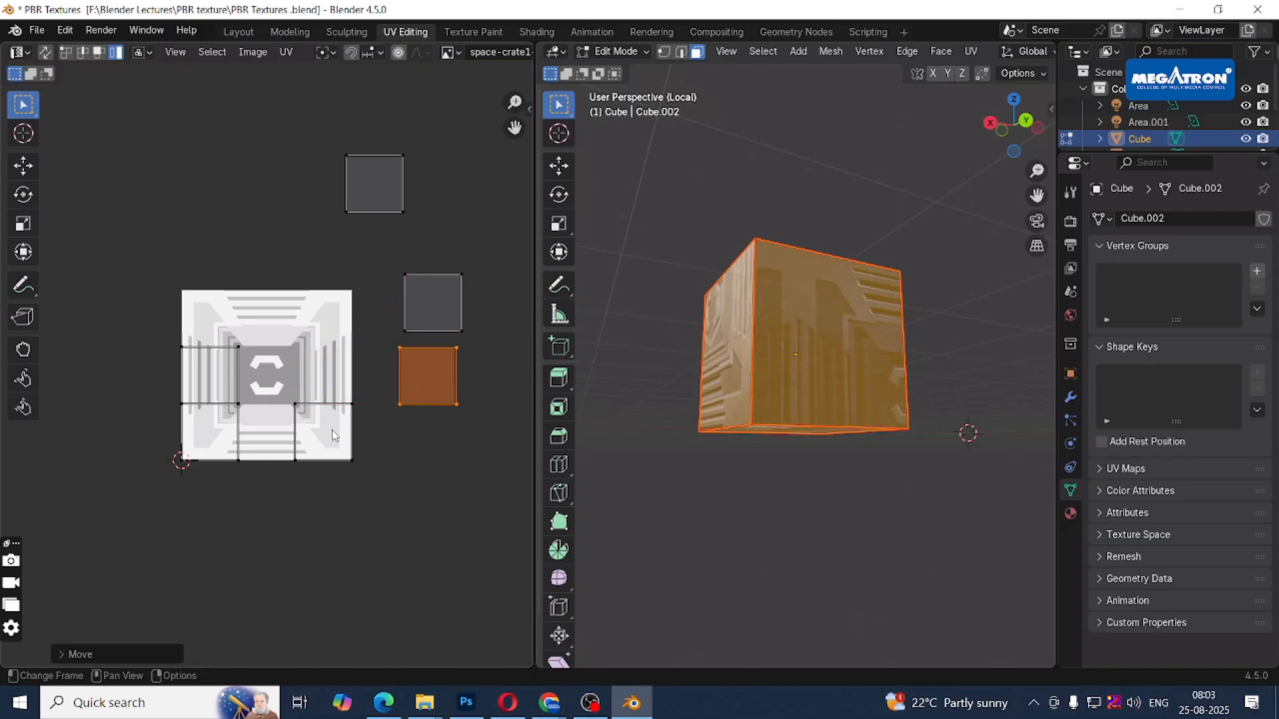
# Move the lower-right and lower-left UV islands off the texture, stacking them below the other islands on its right.
pyautogui.click(320, 428)
pyautogui.press('g')
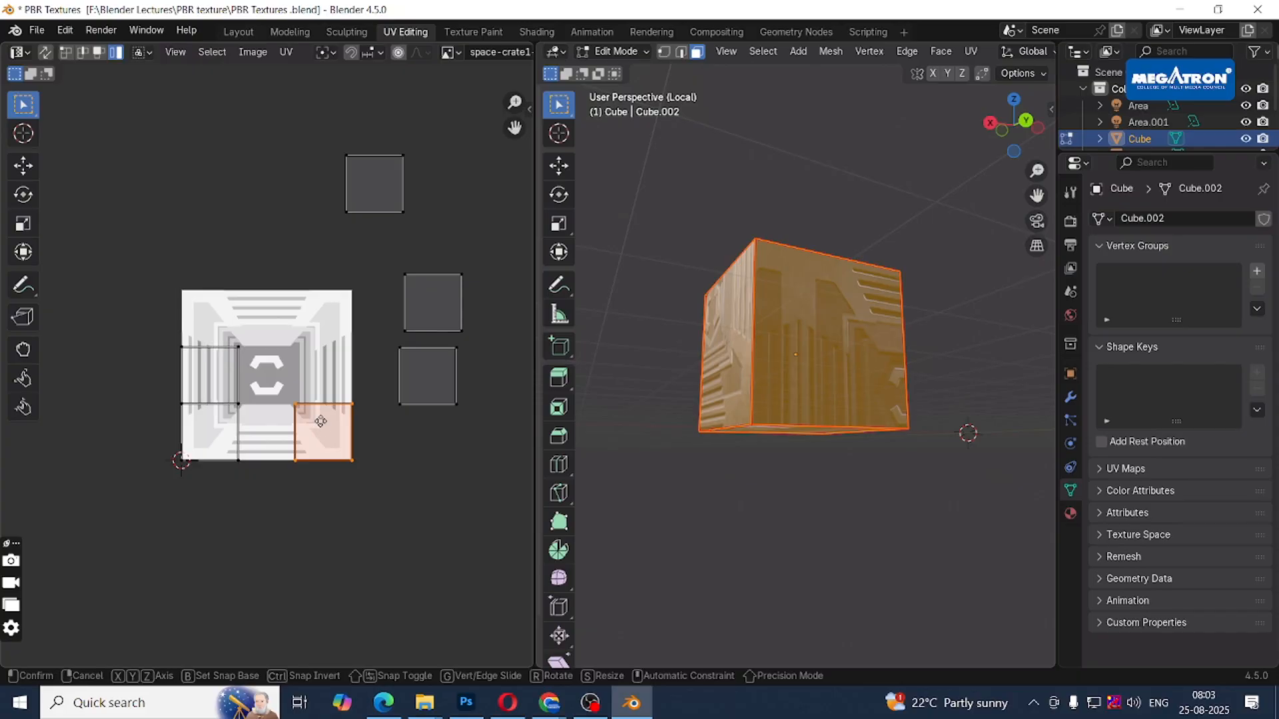
pyautogui.click(432, 444)
pyautogui.moveTo(979, 498); pyautogui.dragTo(826, 578, button='middle')
pyautogui.click(227, 447)
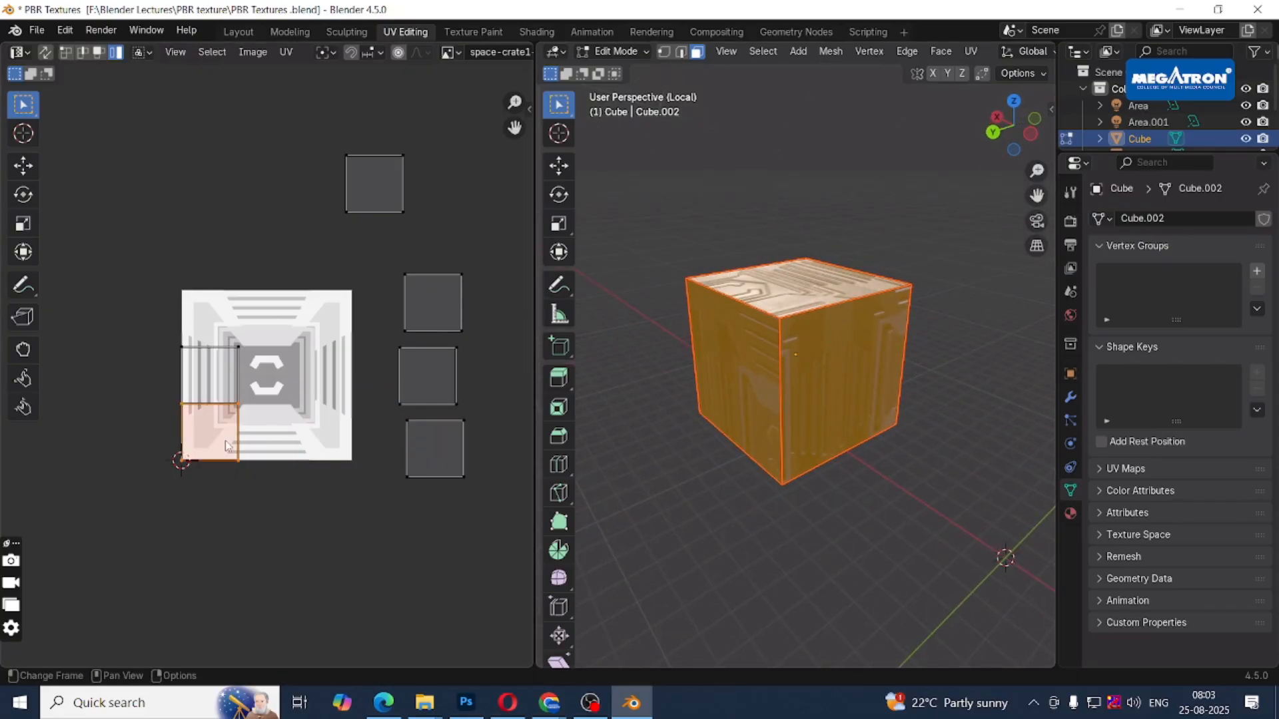
pyautogui.press('g')
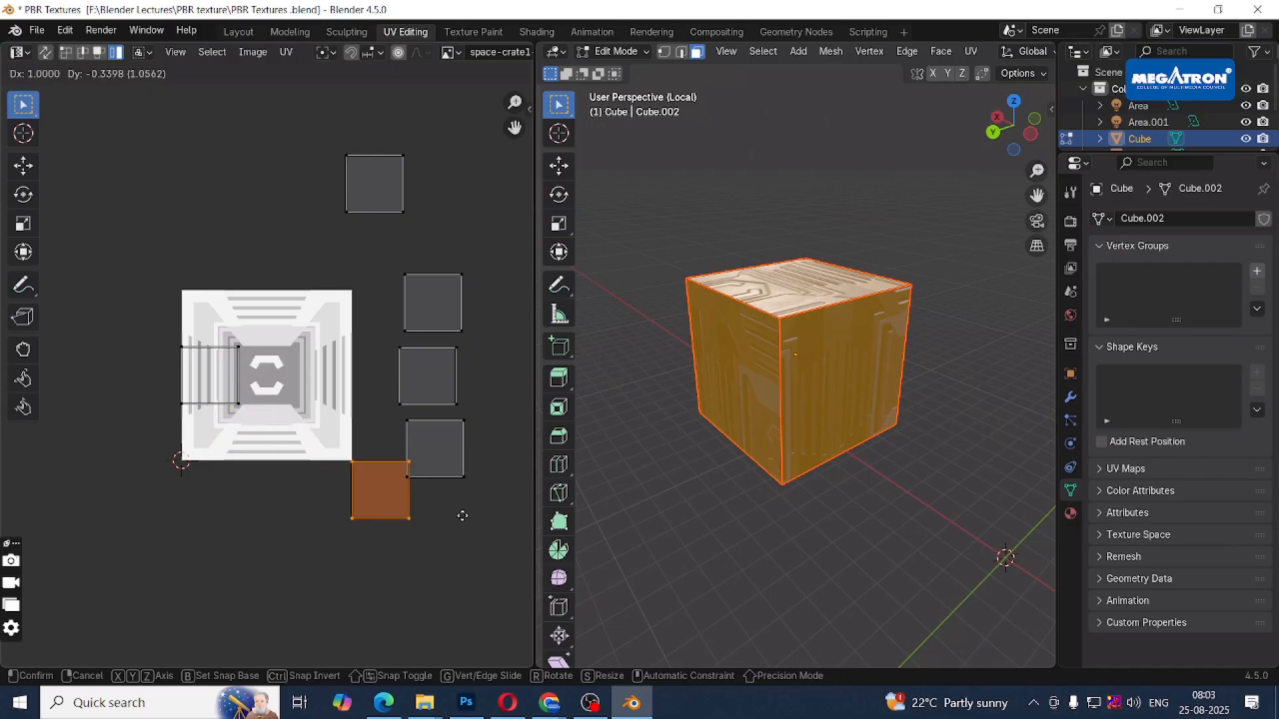
pyautogui.click(440, 528)
# Move the remaining middle-left UV island off the texture into the empty space above it.
pyautogui.hotkey('ctrl', 'z')
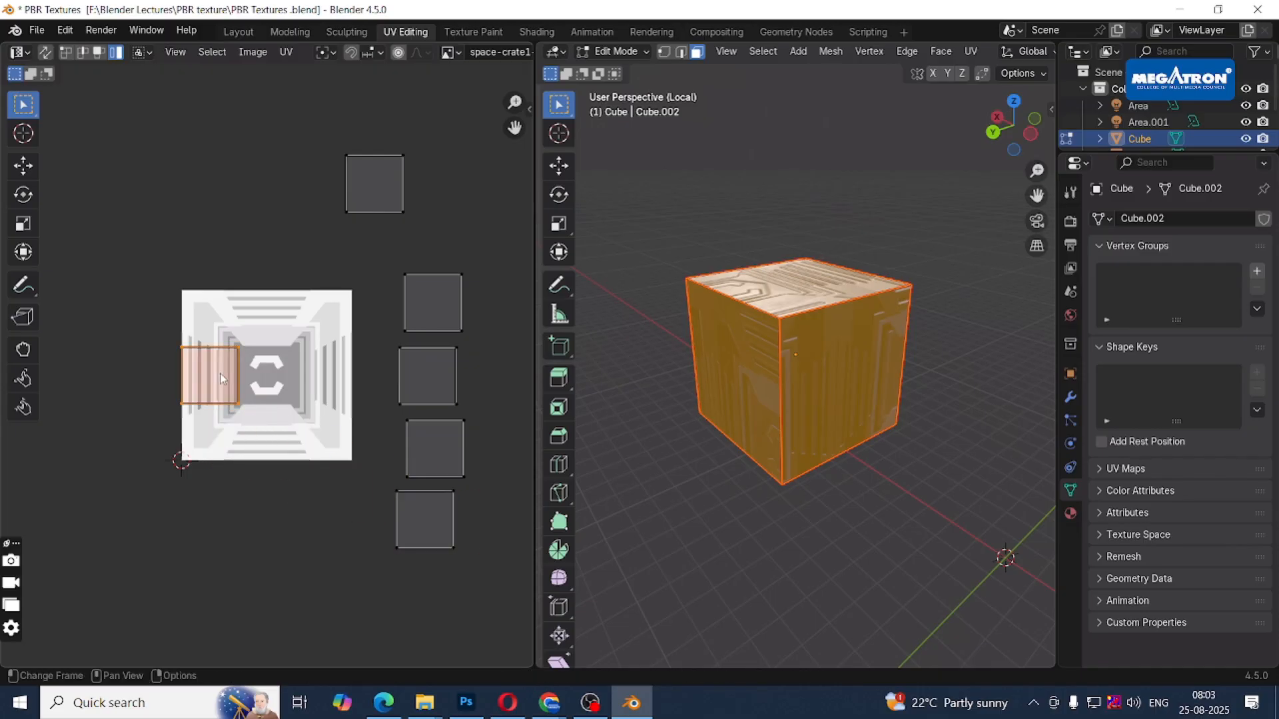
pyautogui.press('g')
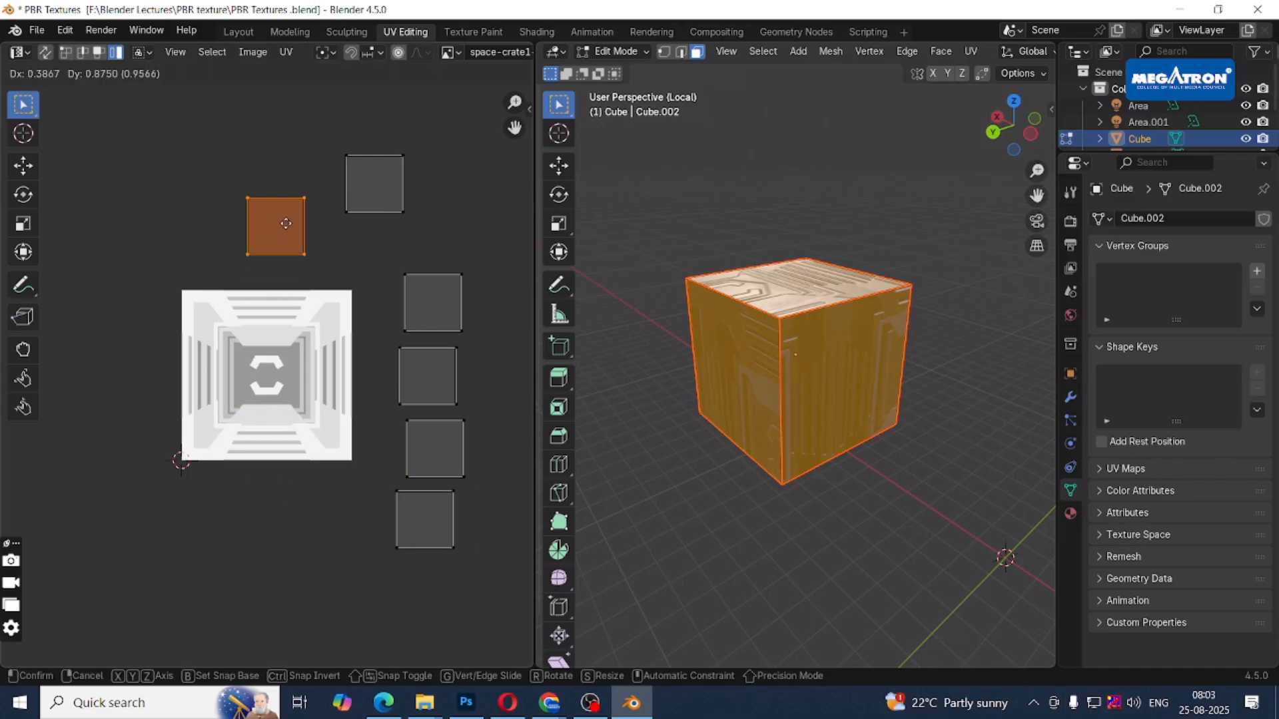
pyautogui.click(288, 229)
pyautogui.scroll(3, 885, 406)
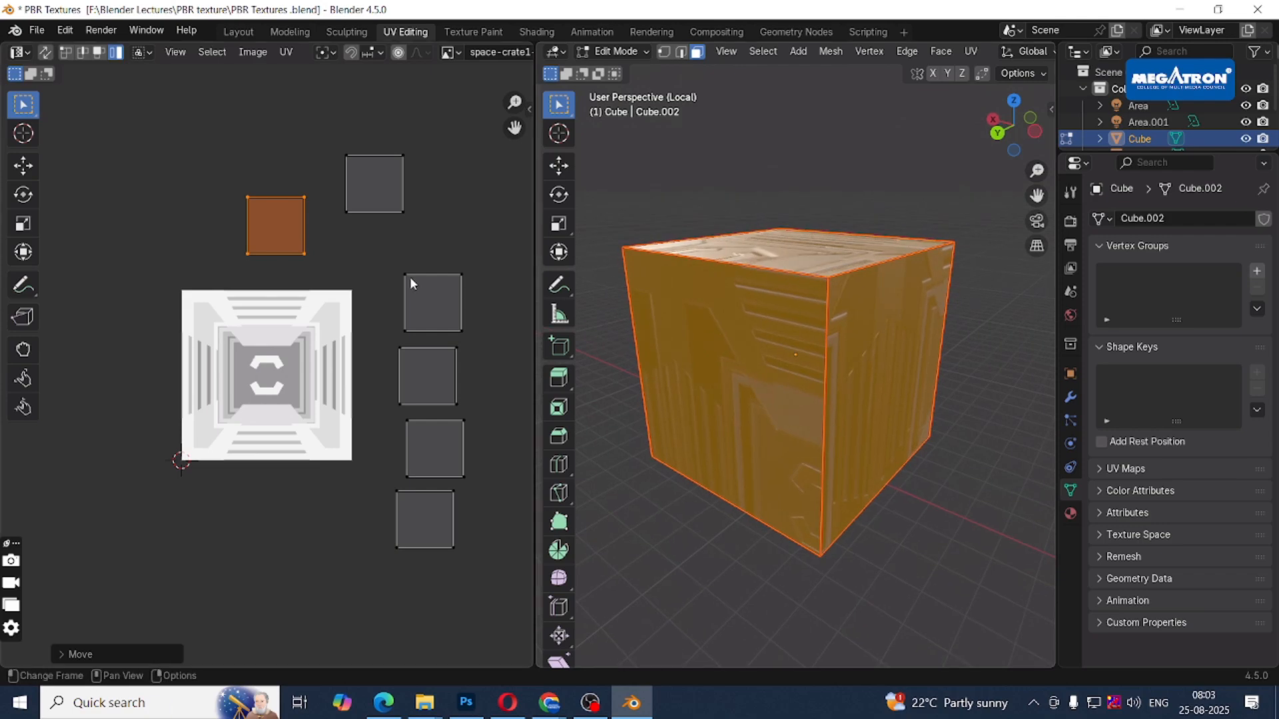
# Select only the cube's top face and move its UV island onto the centre of the texture.
pyautogui.click(420, 321)
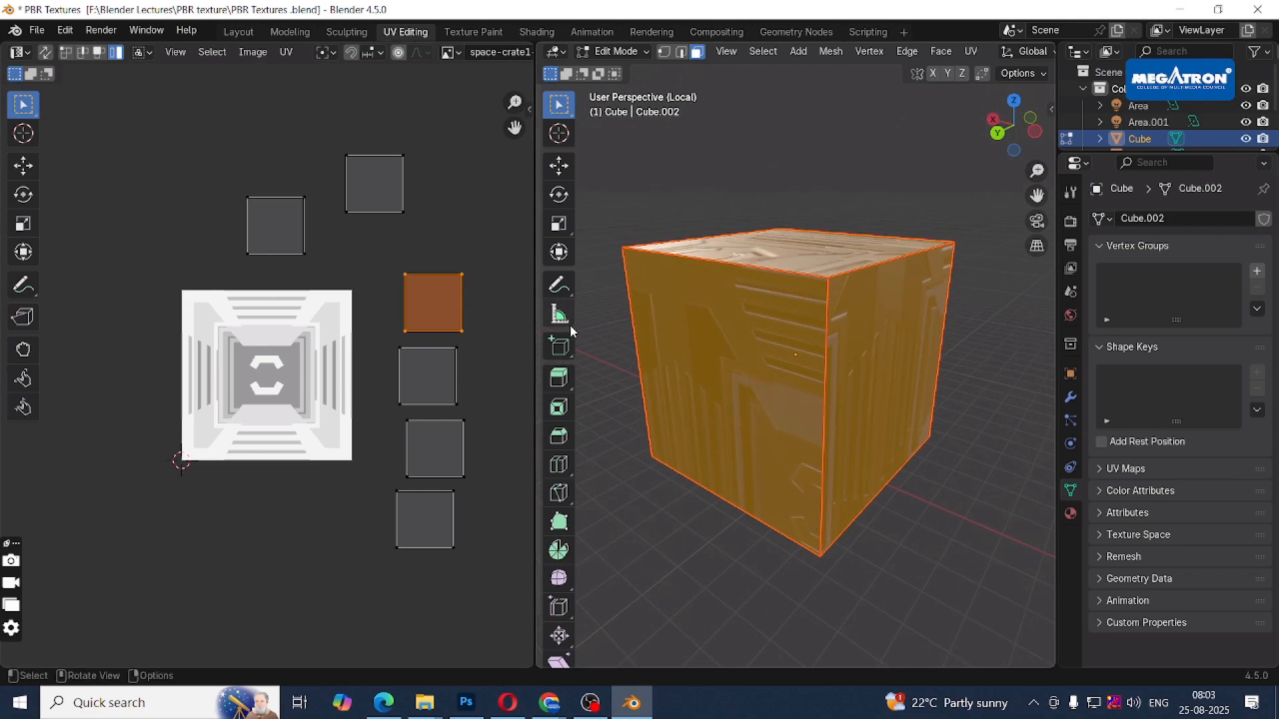
pyautogui.click(937, 317)
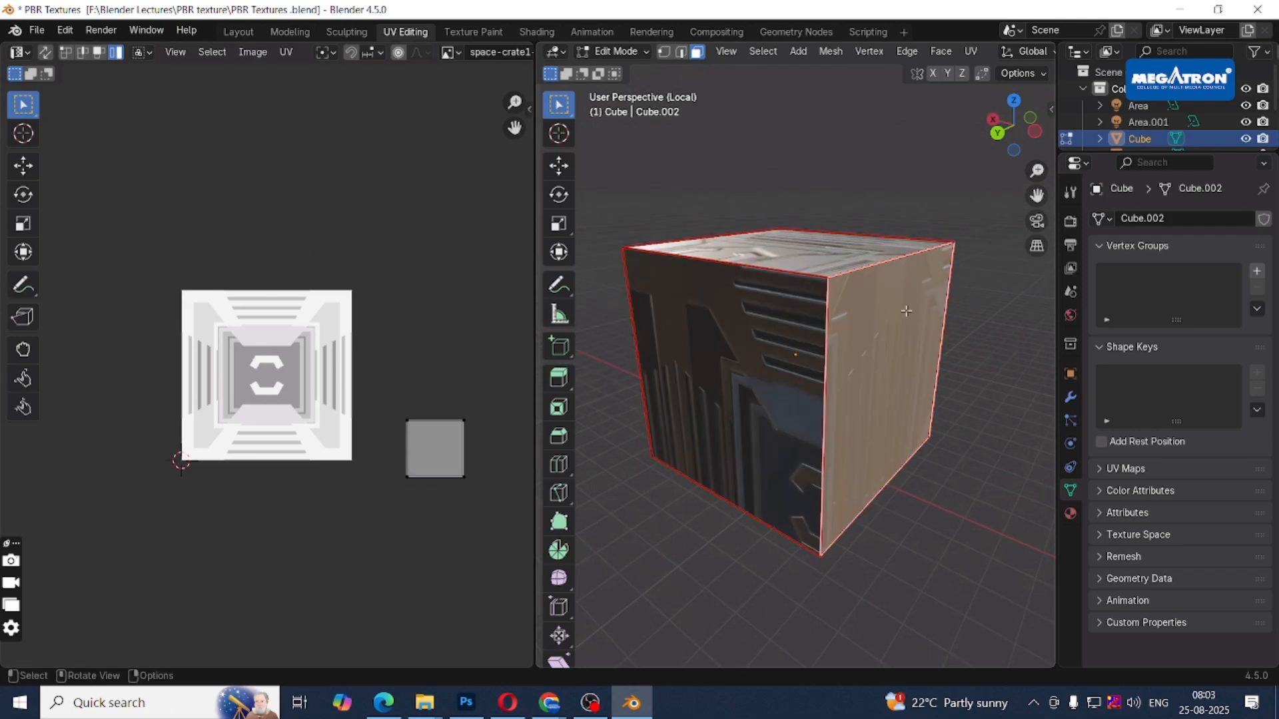
pyautogui.click(777, 296)
pyautogui.moveTo(842, 279); pyautogui.dragTo(793, 278, button='middle')
pyautogui.click(793, 278)
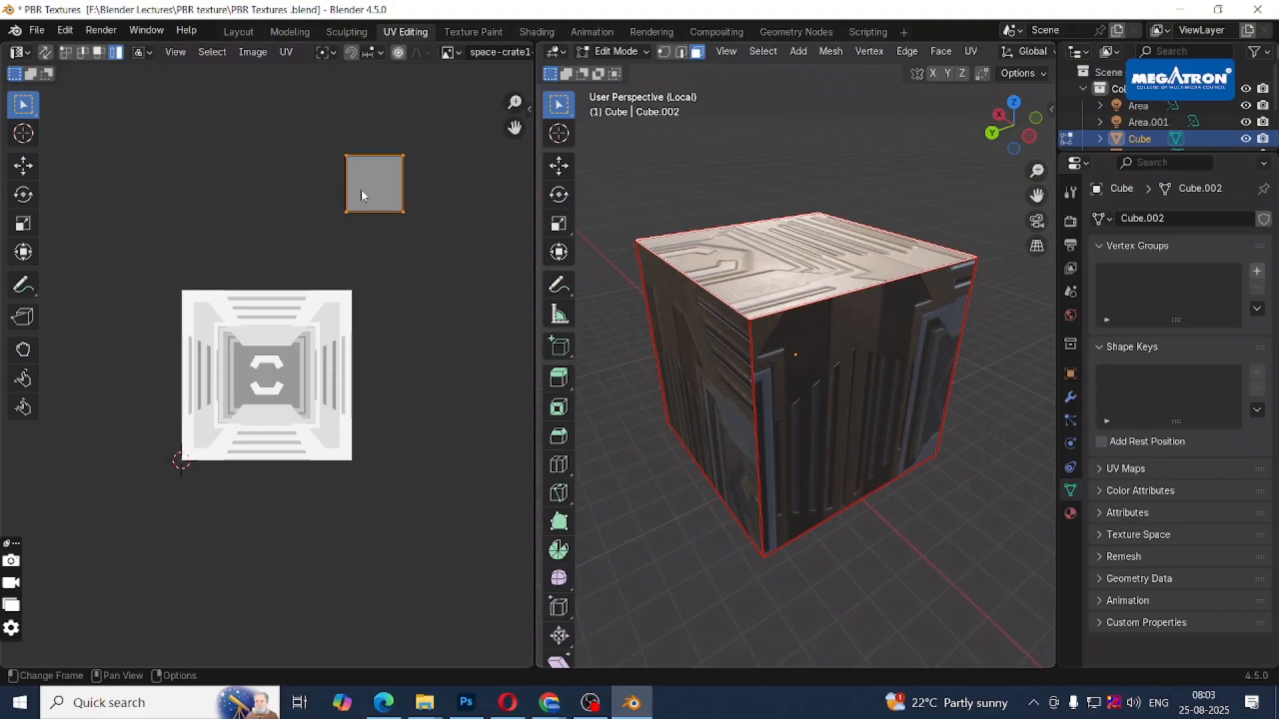
pyautogui.press('g')
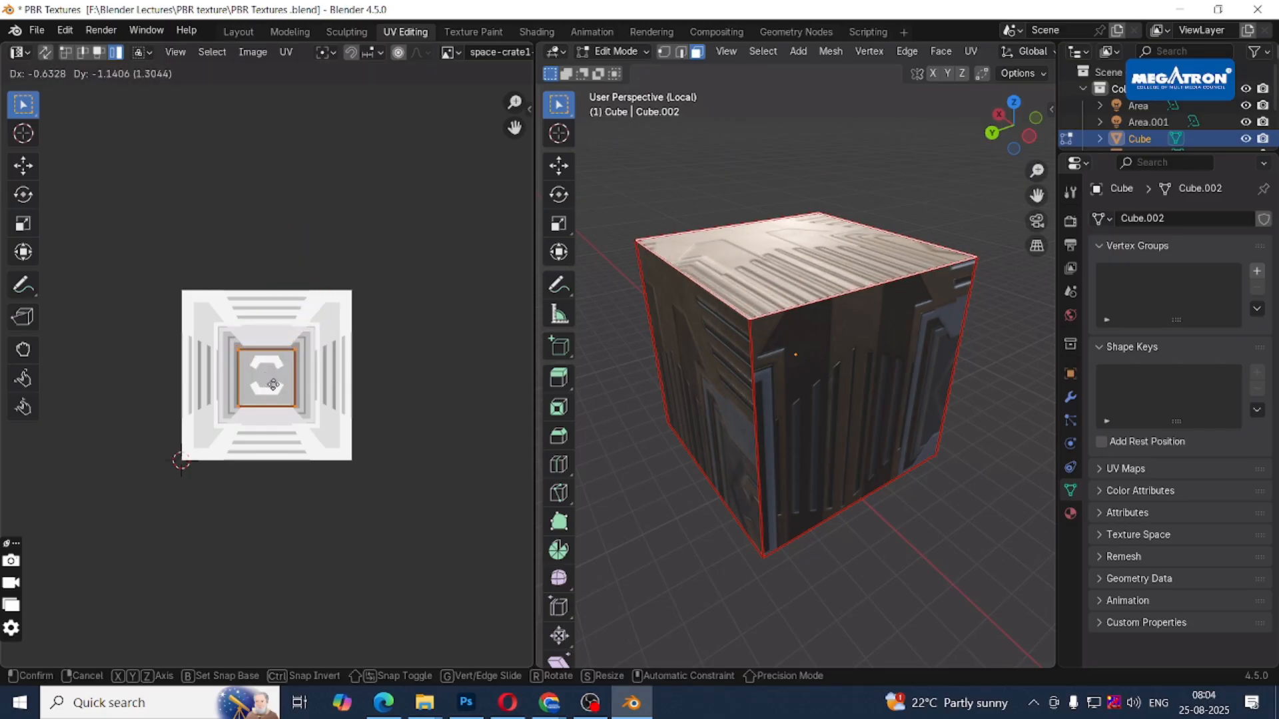
pyautogui.click(273, 385)
# Scale the top face's UV island about 2.85 times to cover the texture and shift it up about 0.008 along Y.
pyautogui.press('s')
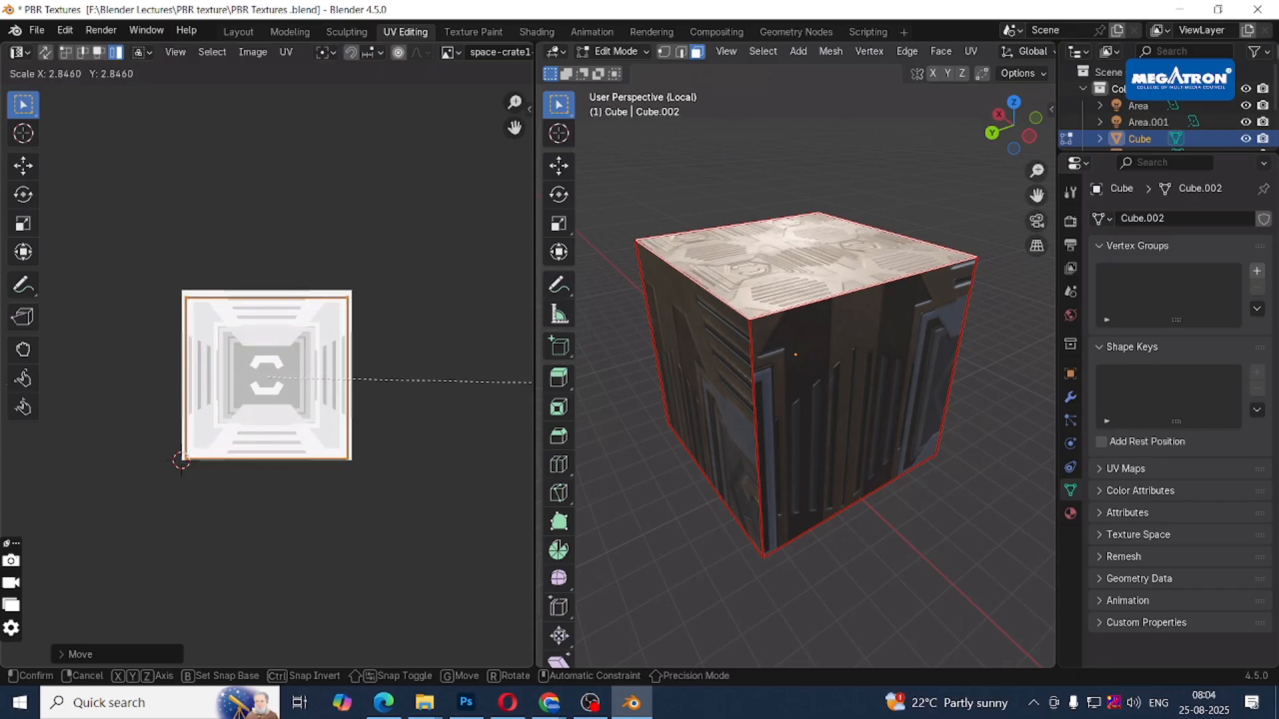
pyautogui.click(3, 373)
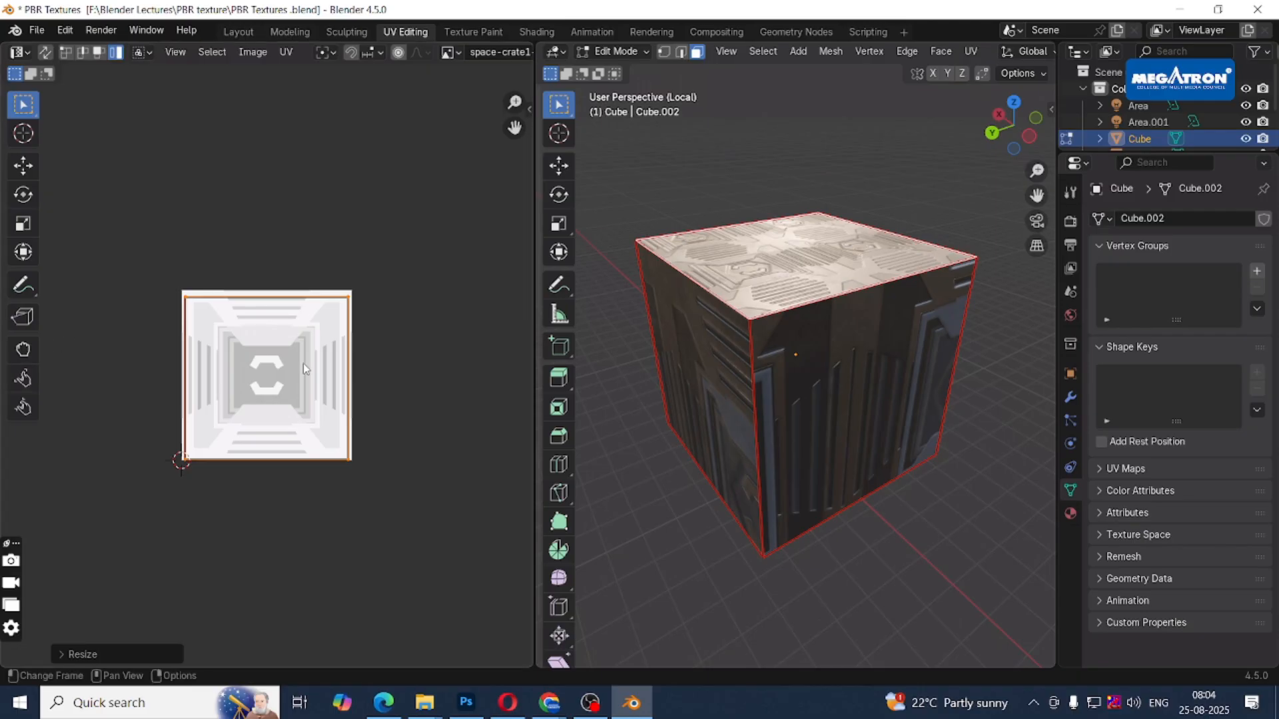
pyautogui.press('g')
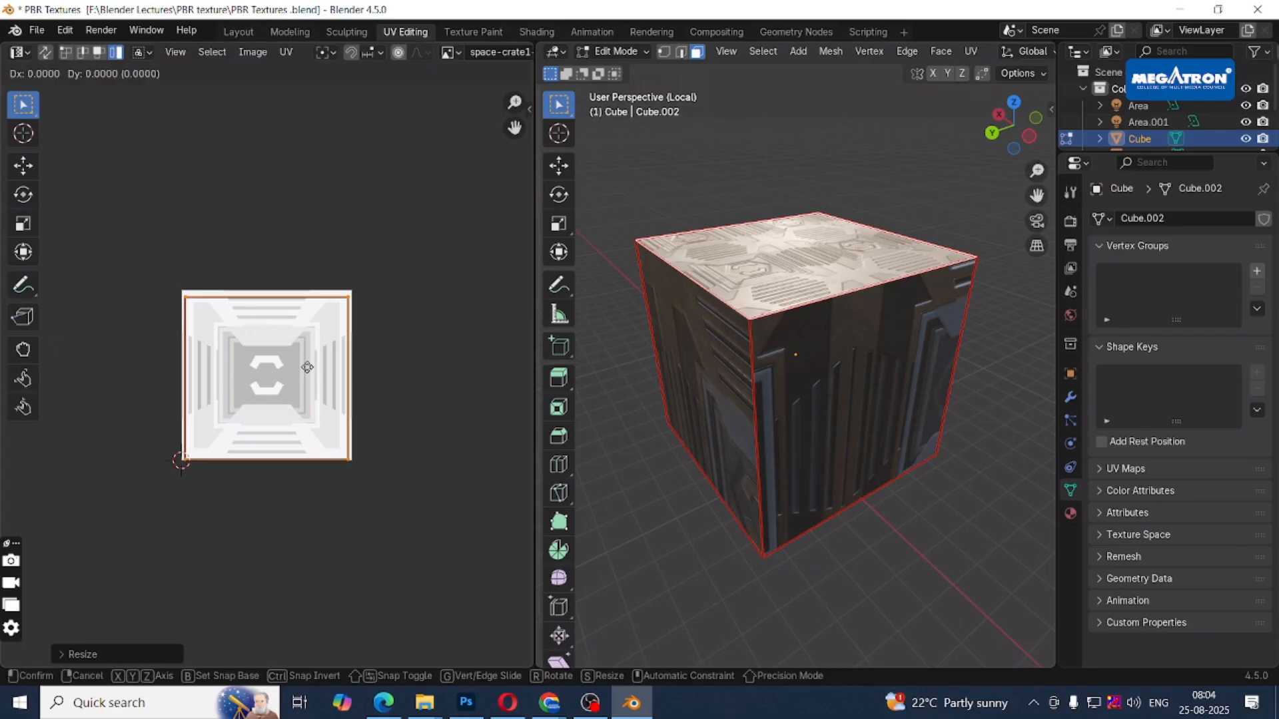
pyautogui.press('y')
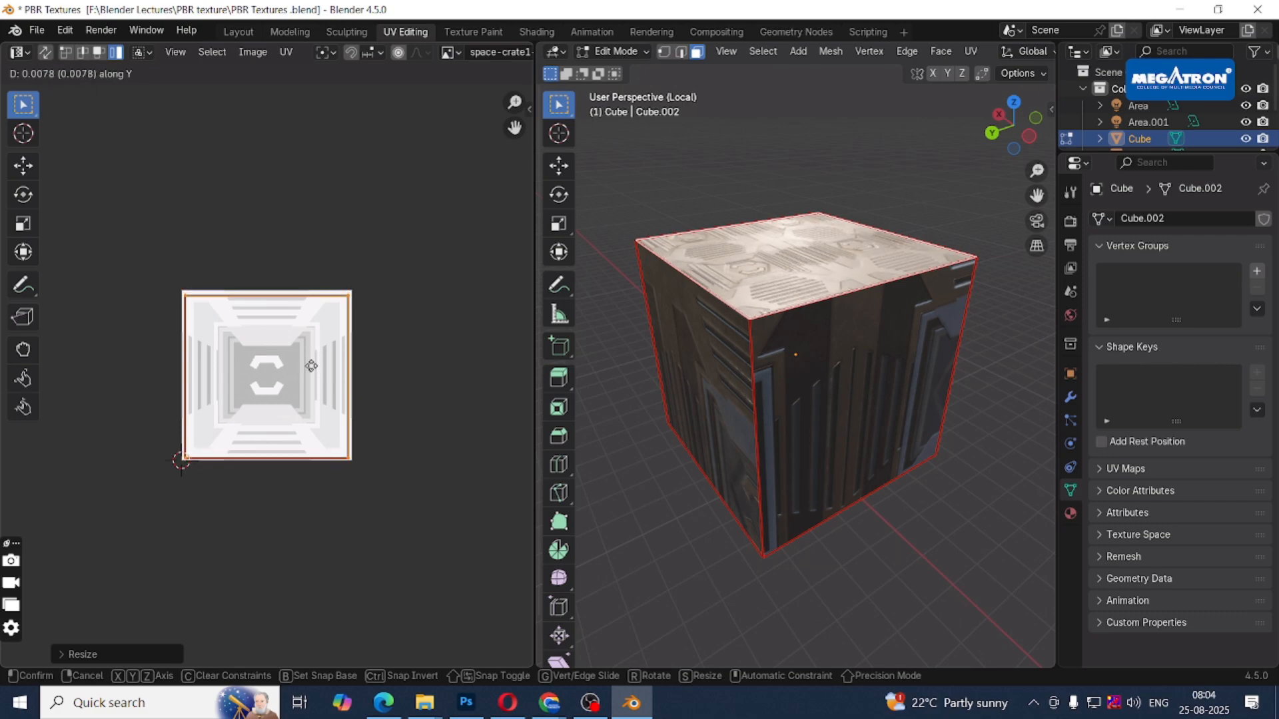
pyautogui.click(311, 366)
pyautogui.moveTo(946, 352); pyautogui.dragTo(1005, 456, button='middle')
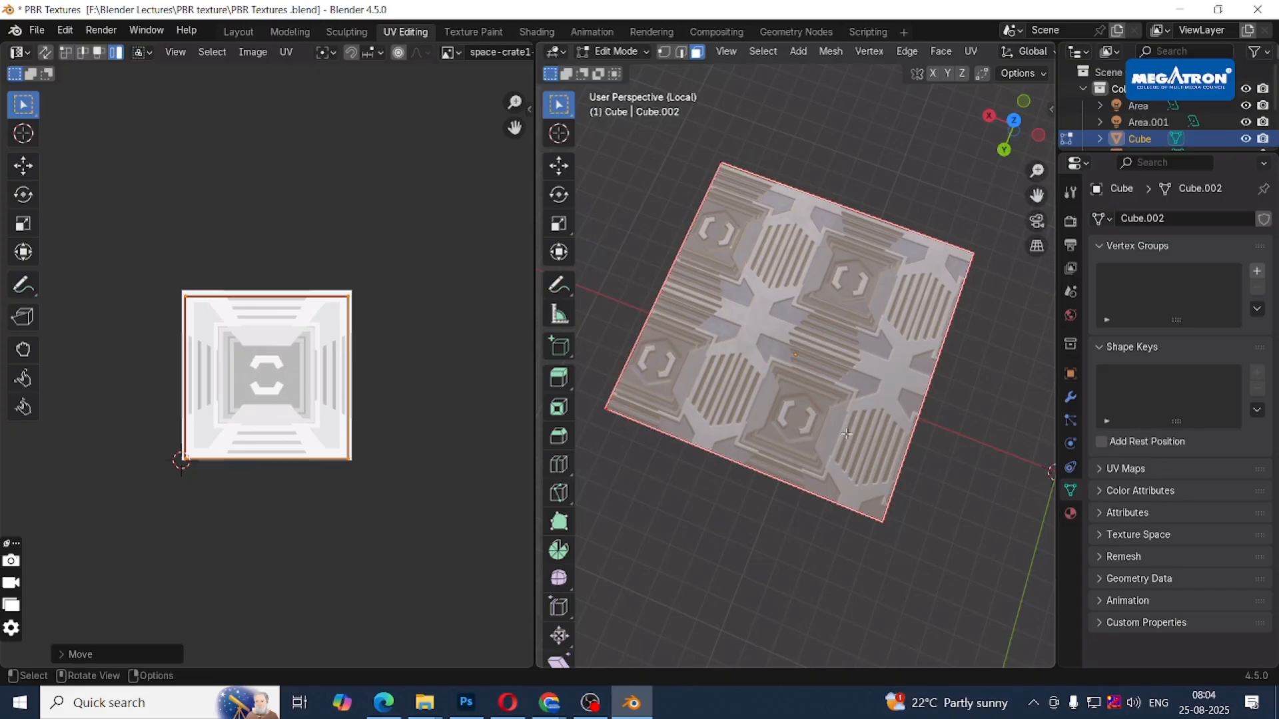
# In the Shading workspace, set the Sci fi material's Mapping node scale to 1 on X, Y and Z.
pyautogui.click(536, 32)
pyautogui.moveTo(585, 563); pyautogui.dragTo(586, 563)
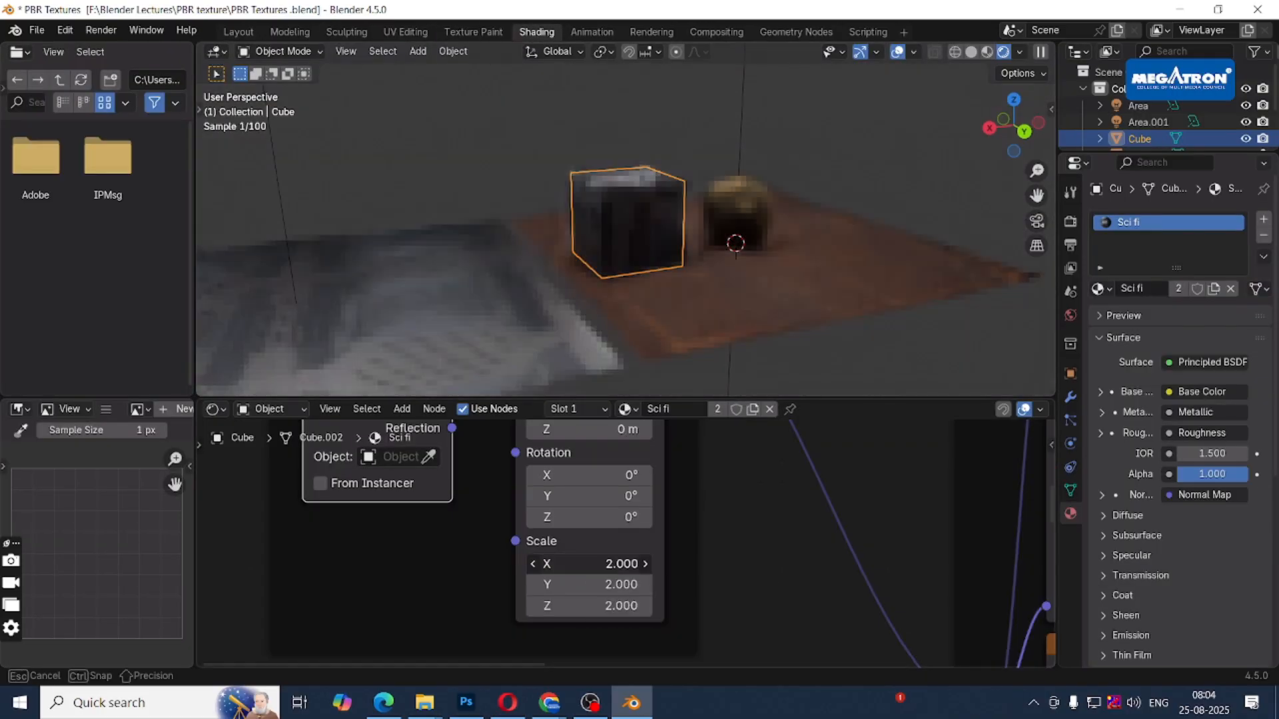
pyautogui.click(613, 561)
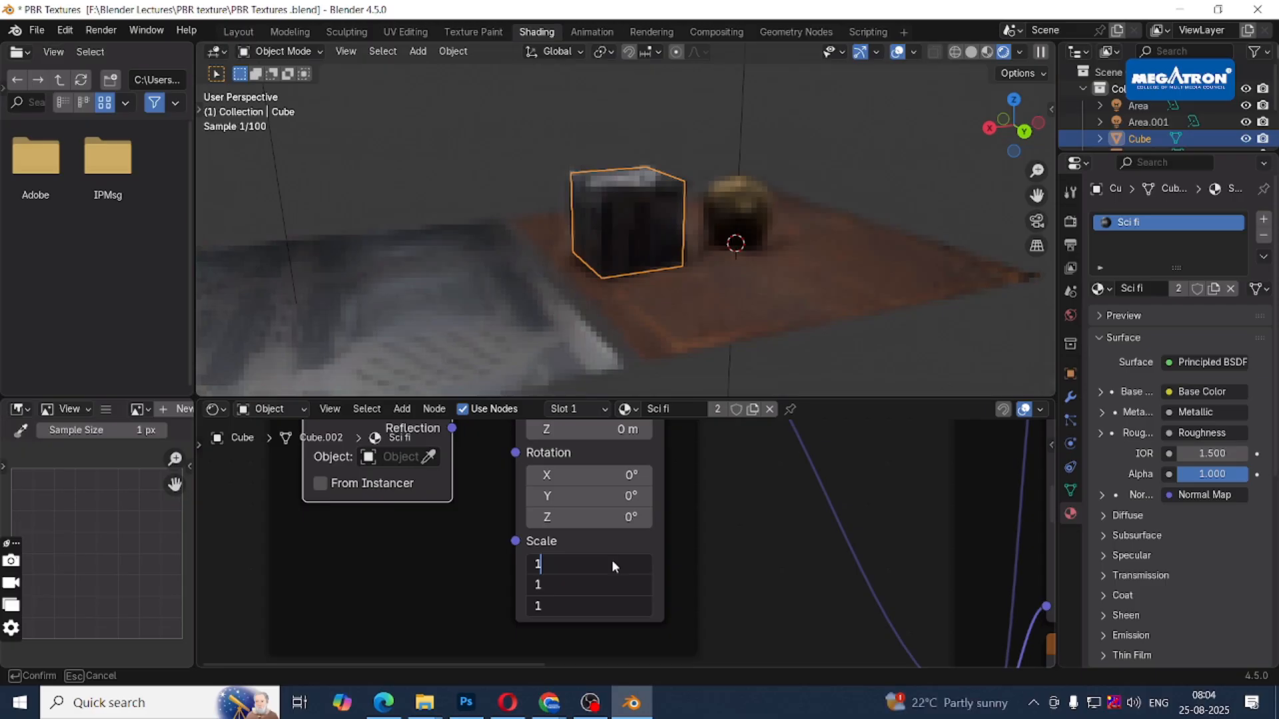
pyautogui.press('Return')
# Set the Mapping node's X and Y location to 0 m.
pyautogui.moveTo(569, 501); pyautogui.dragTo(571, 649, button='middle')
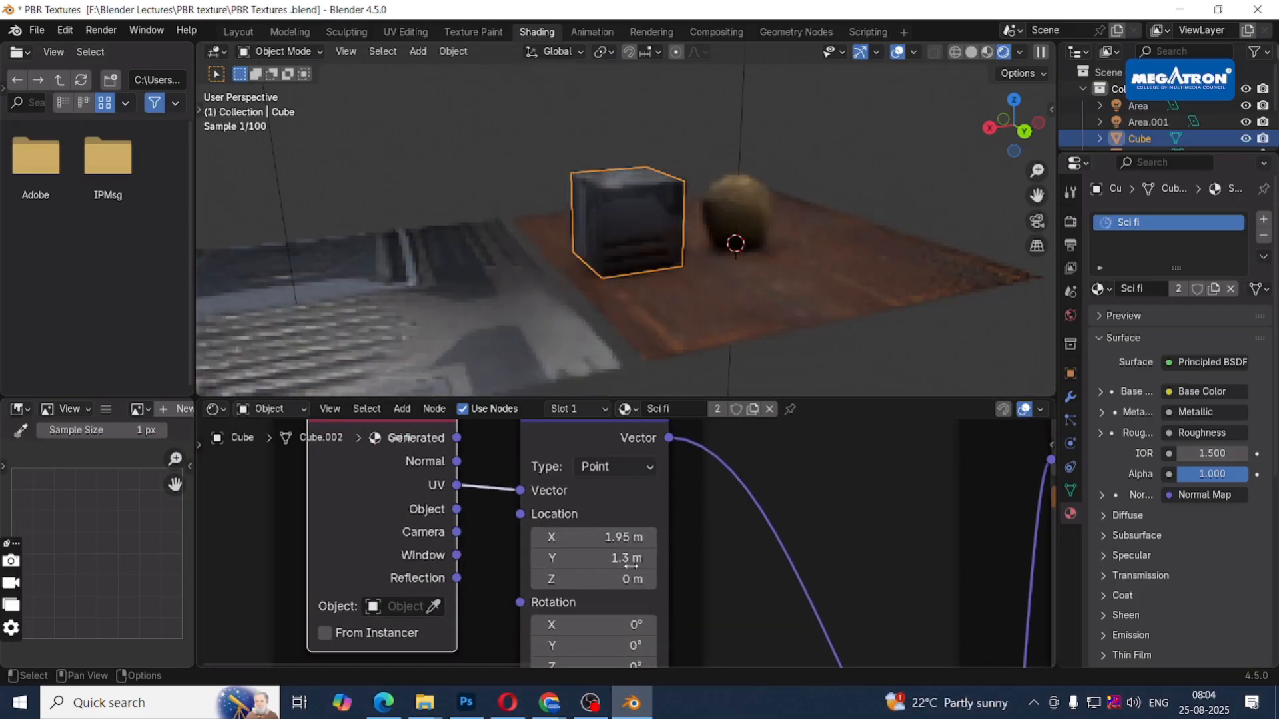
pyautogui.moveTo(604, 536); pyautogui.dragTo(613, 579)
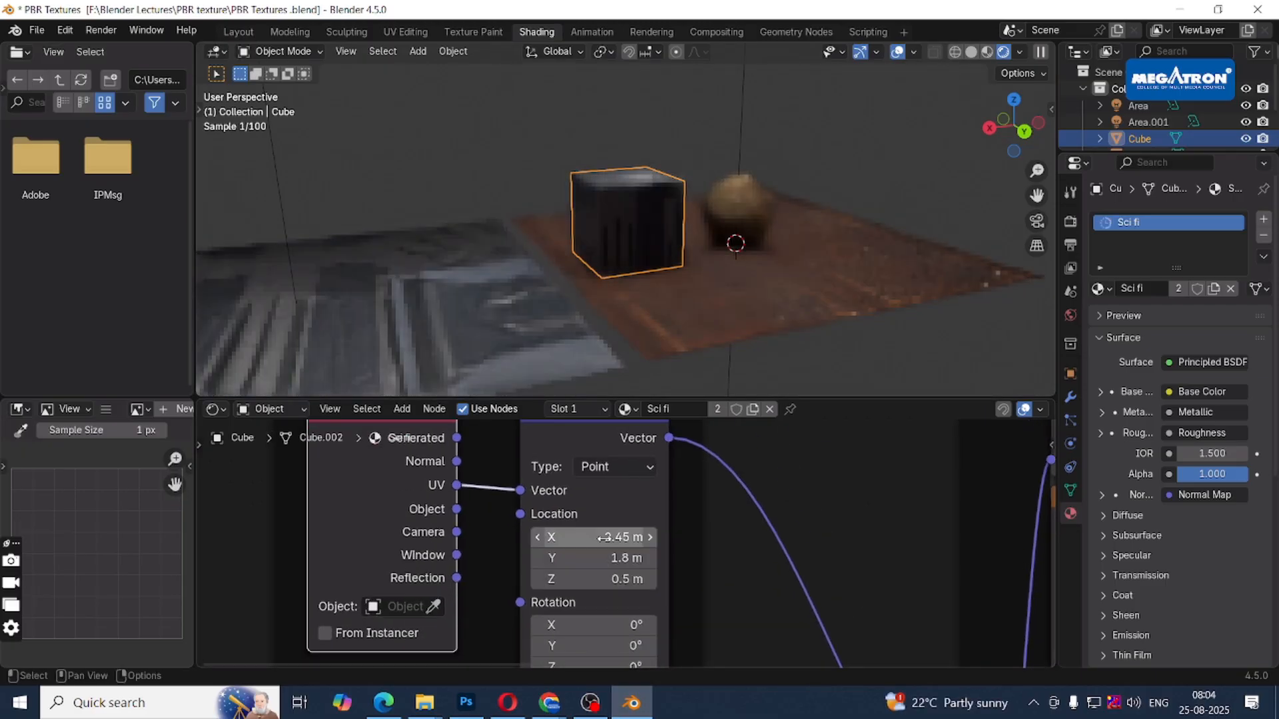
pyautogui.click(599, 537)
pyautogui.write('0')
pyautogui.press('Return')
pyautogui.click(602, 558)
pyautogui.write('0')
pyautogui.press('Return')
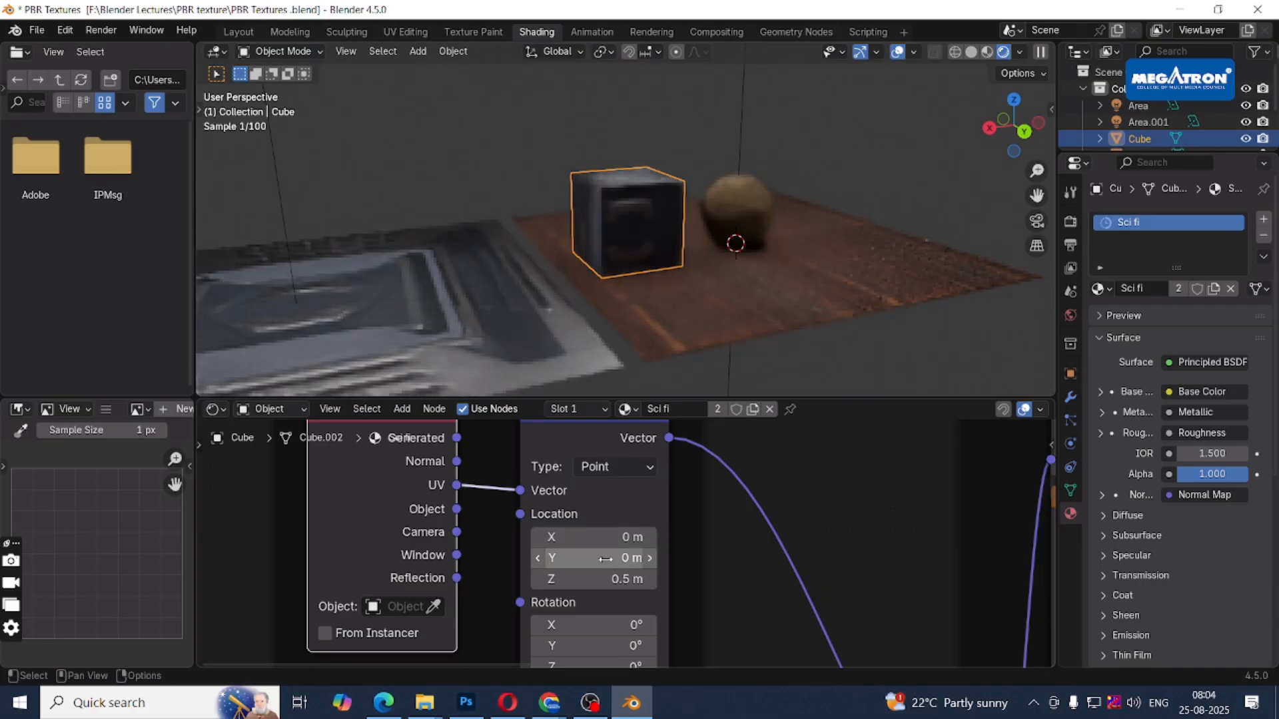
# Return to the UV Editing workspace and select all of the cube's faces to show every UV island.
pyautogui.click(405, 32)
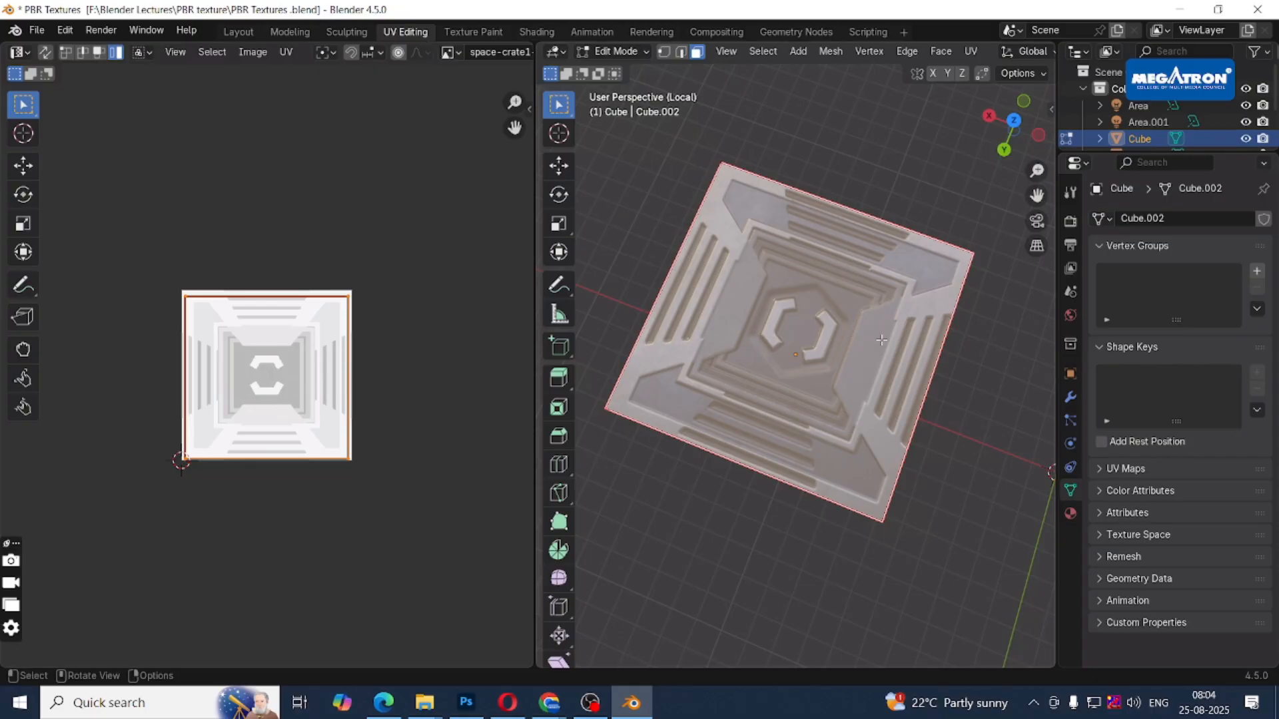
pyautogui.moveTo(799, 273)
pyautogui.mouseDown(button='middle')
pyautogui.moveTo(832, 248)
pyautogui.moveTo(830, 220)
pyautogui.moveTo(828, 397)
pyautogui.moveTo(812, 377)
pyautogui.mouseUp(button='middle')
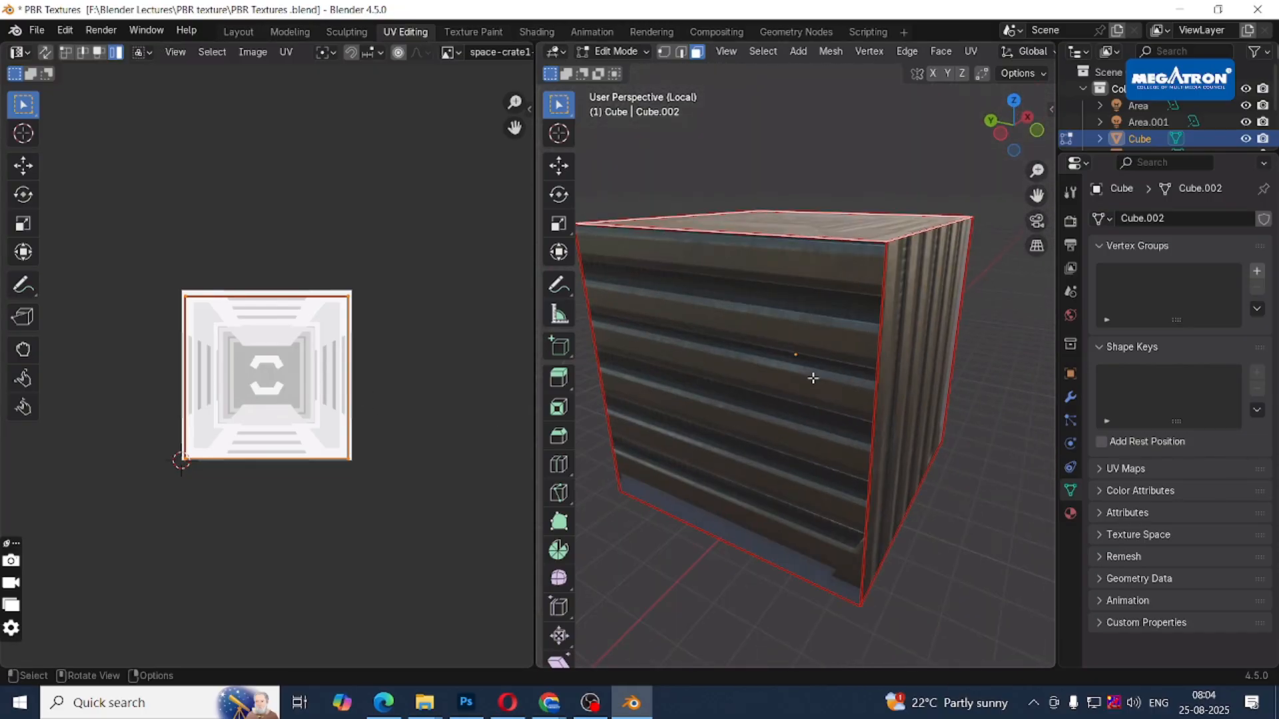
pyautogui.press('a')
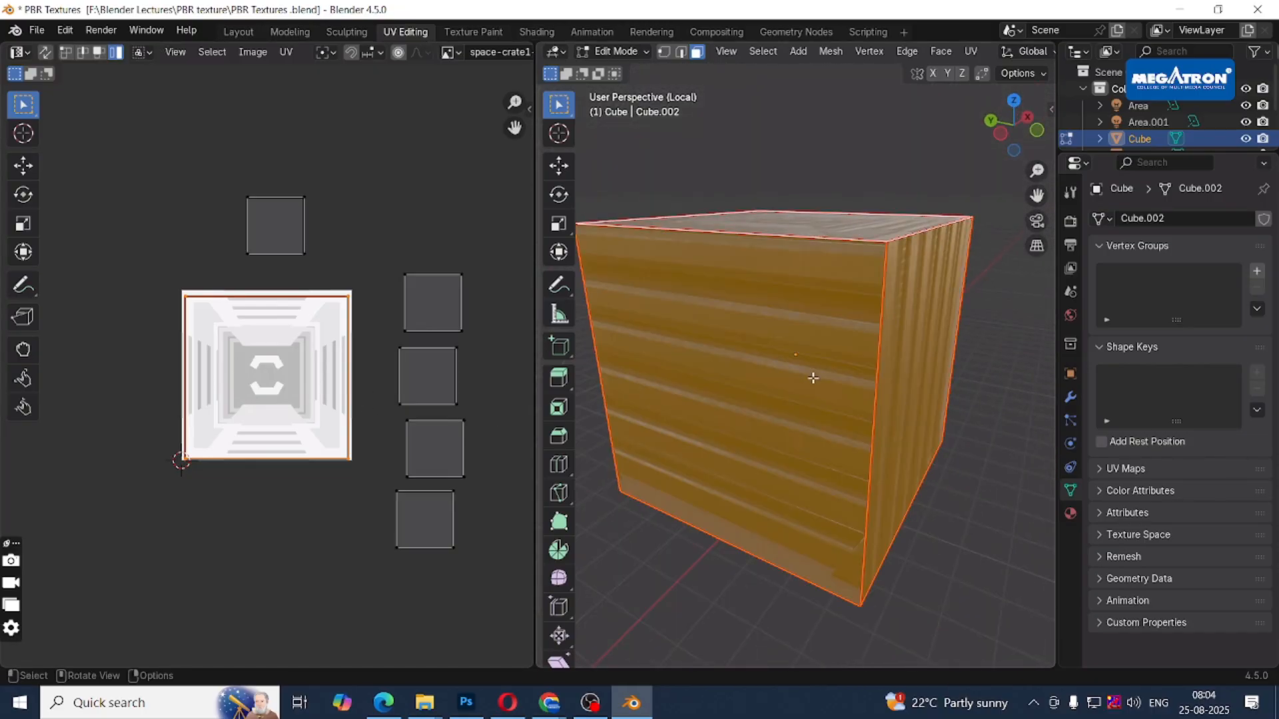
# Move the uppermost island of the column beside the texture onto the texture's centre and scale it up to nearly cover the image.
pyautogui.click(431, 320)
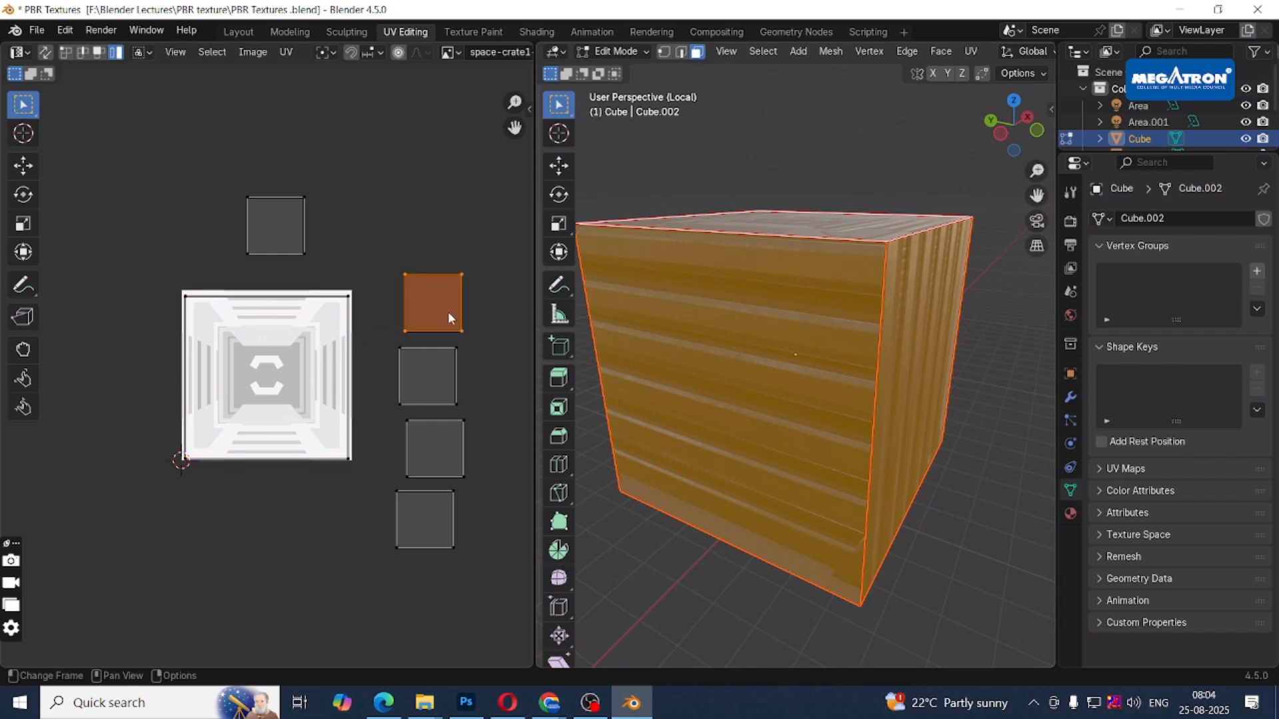
pyautogui.click(450, 449)
pyautogui.click(447, 313)
pyautogui.press('g')
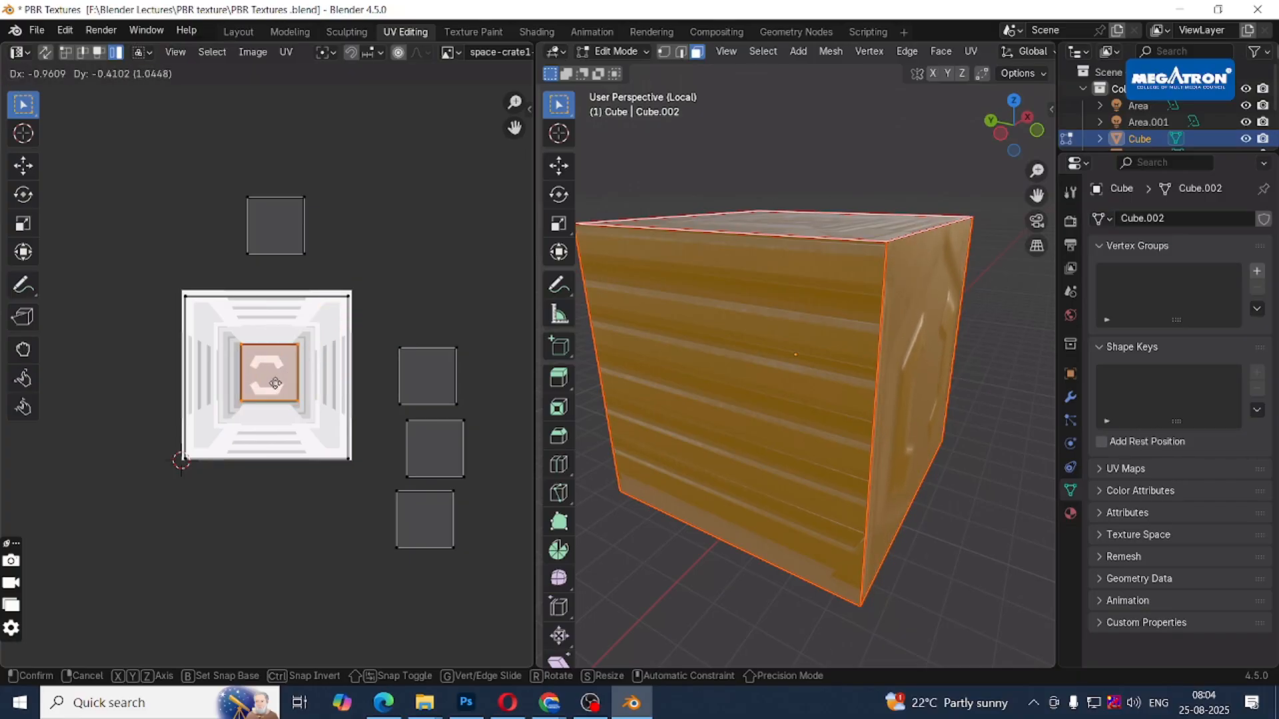
pyautogui.click(275, 383)
pyautogui.press('s')
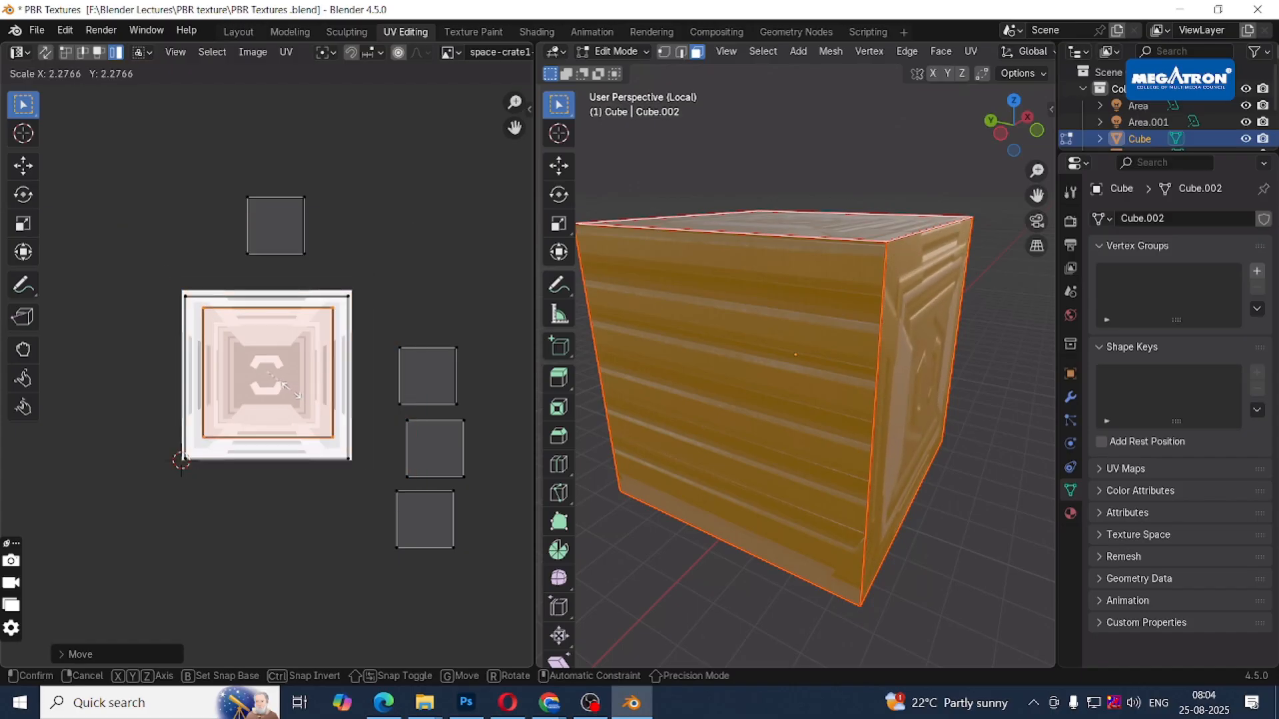
pyautogui.click(302, 397)
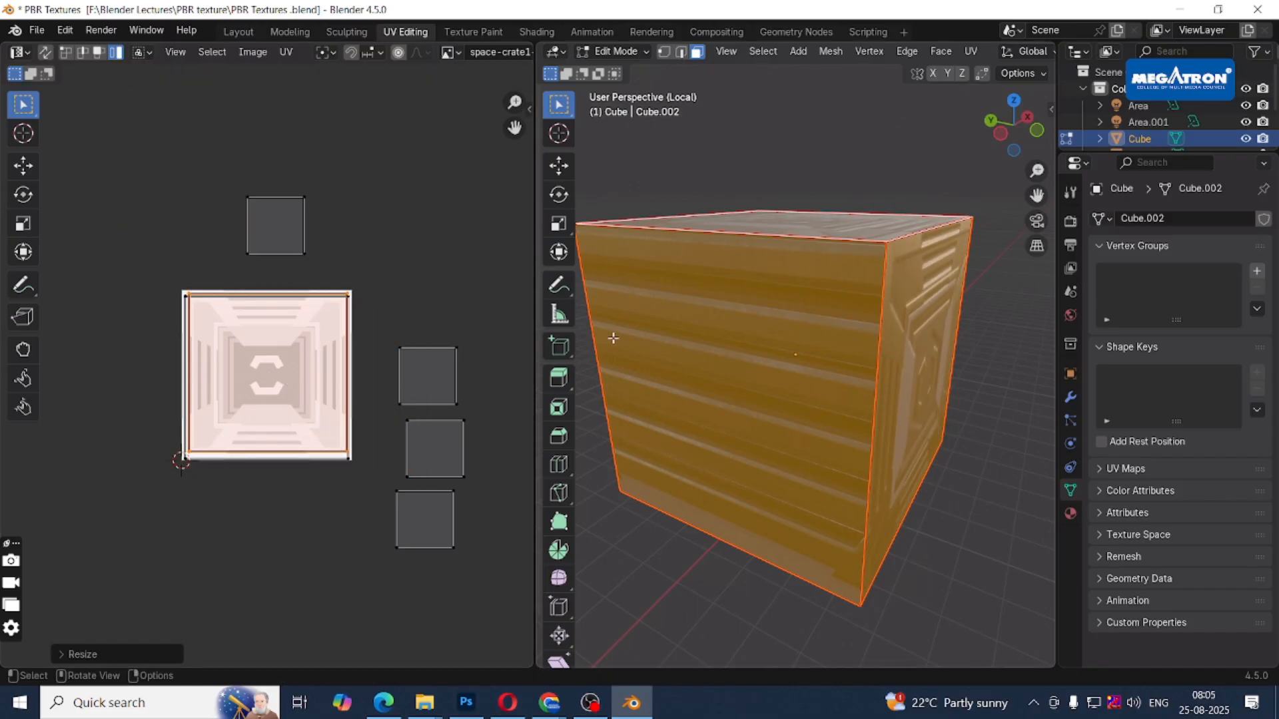
# Move the uppermost remaining UV island beside the texture onto the image's centre and scale it up about 2.5 times.
pyautogui.moveTo(613, 339); pyautogui.dragTo(599, 428, button='middle')
pyautogui.click(417, 370)
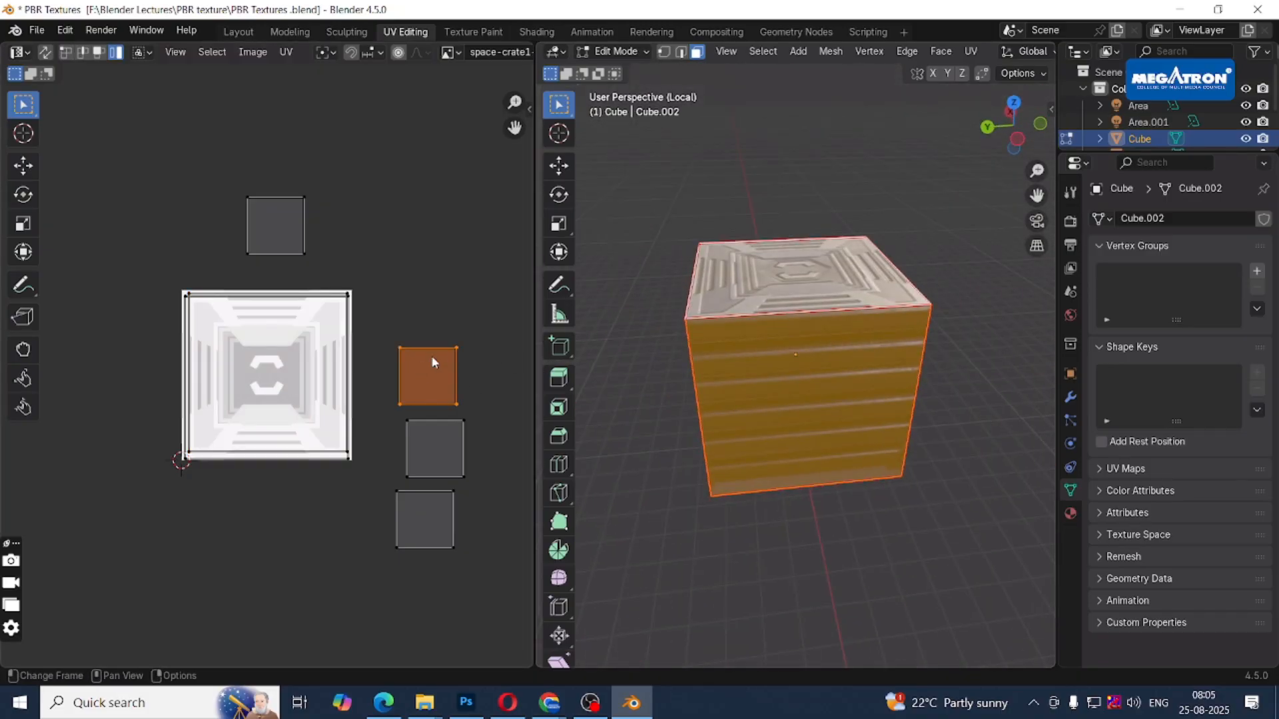
pyautogui.press('g')
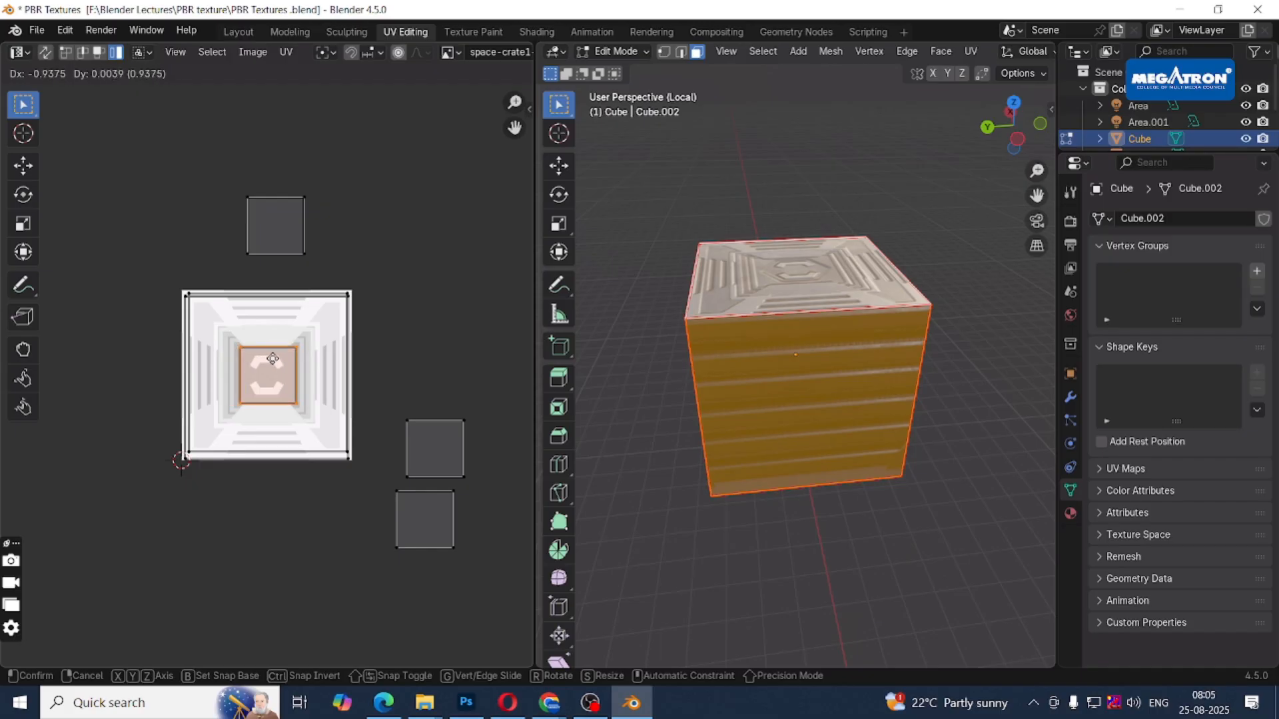
pyautogui.click(272, 362)
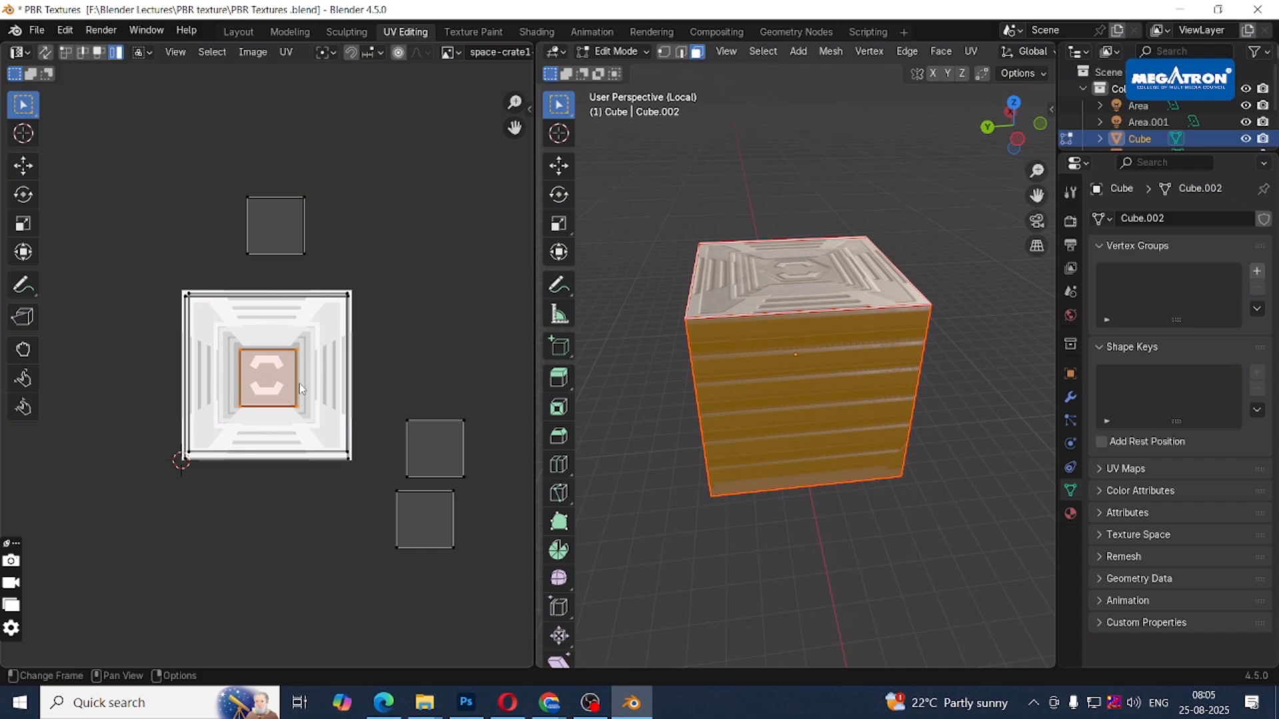
pyautogui.click(459, 409)
pyautogui.click(286, 378)
pyautogui.press('s')
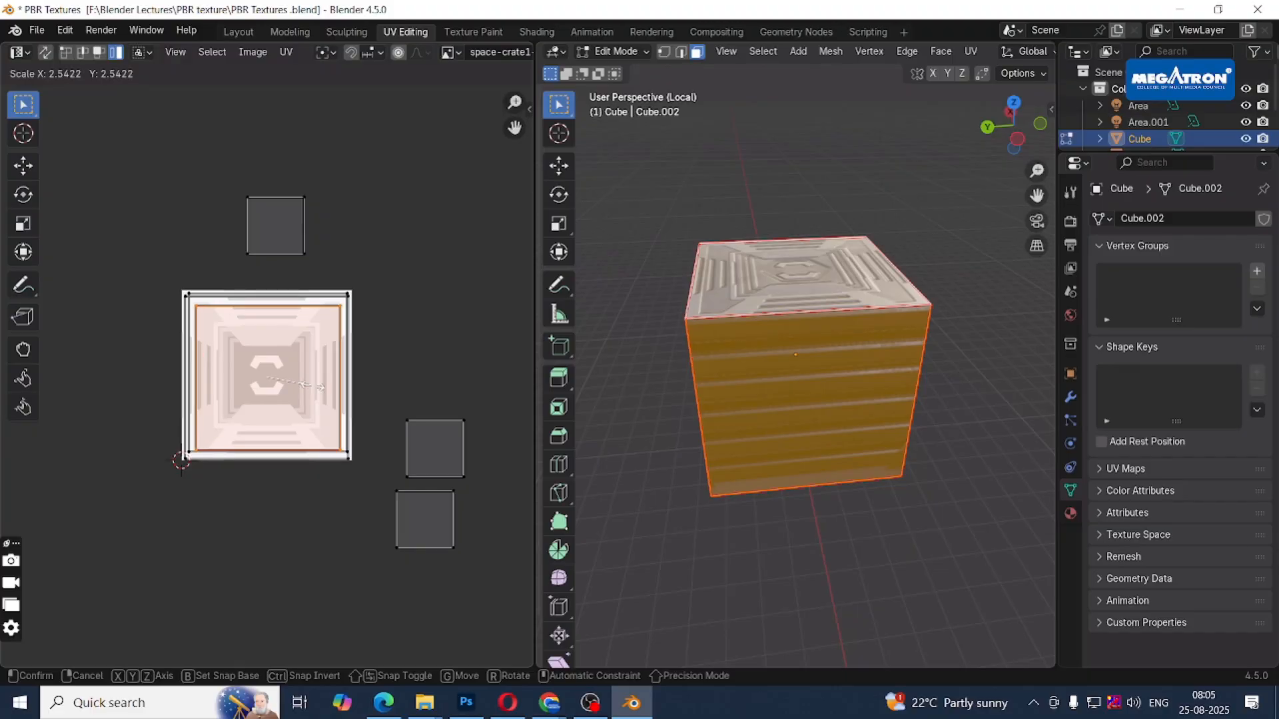
pyautogui.click(320, 390)
# Select one side face of the cube and move its UV island onto the striped band along the texture's edge, adjusting it along Y.
pyautogui.moveTo(693, 346); pyautogui.dragTo(639, 368, button='middle')
pyautogui.click(650, 305)
pyautogui.click(876, 347)
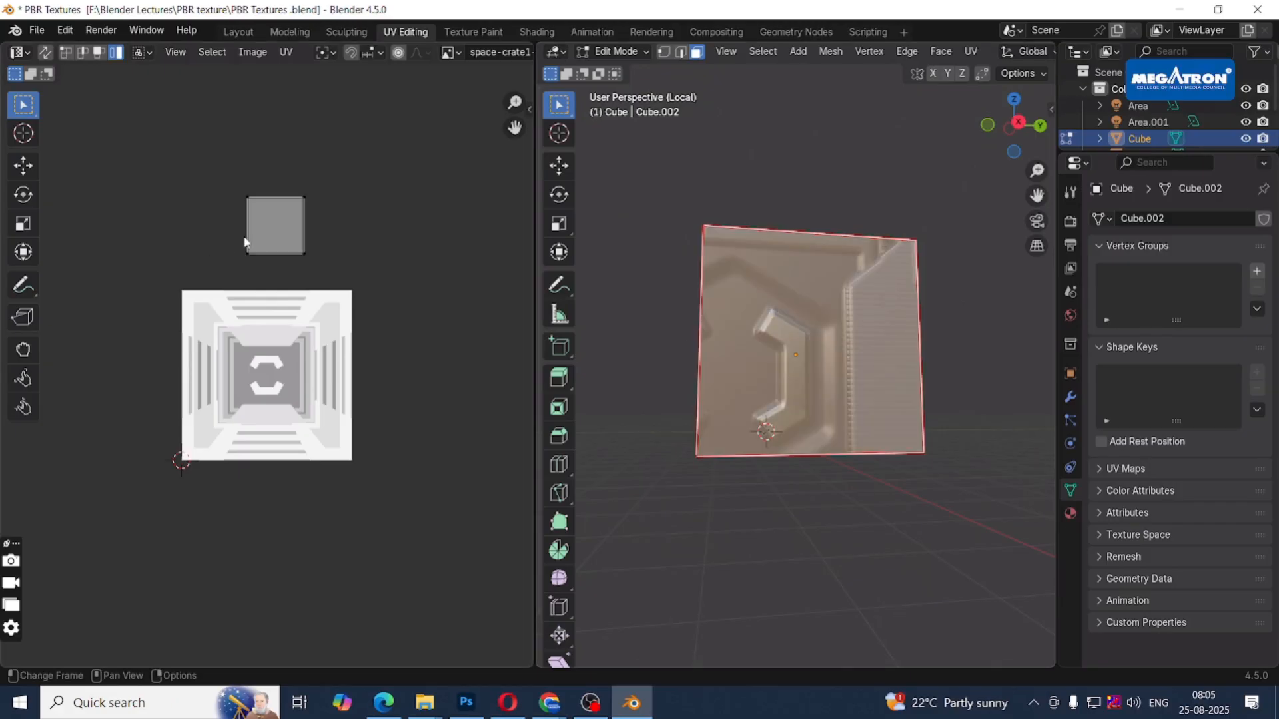
pyautogui.press('a')
pyautogui.press('g')
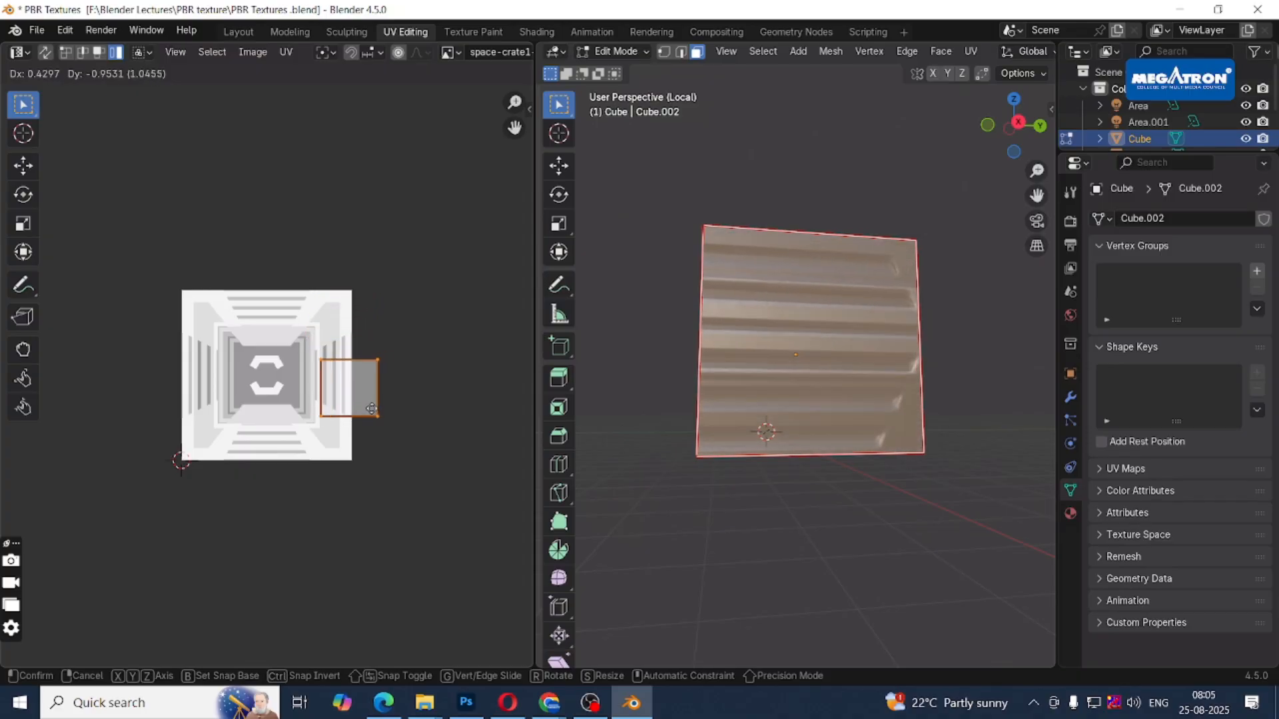
pyautogui.click(358, 378)
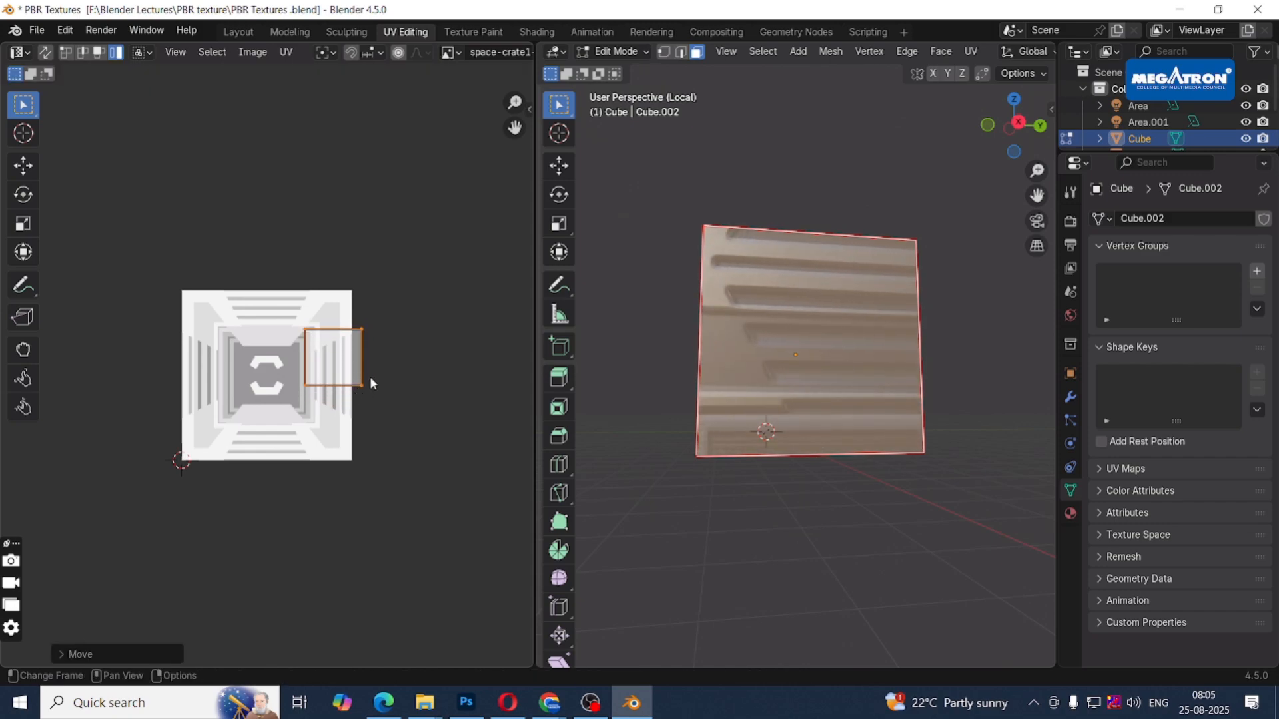
pyautogui.press('g')
pyautogui.press('y')
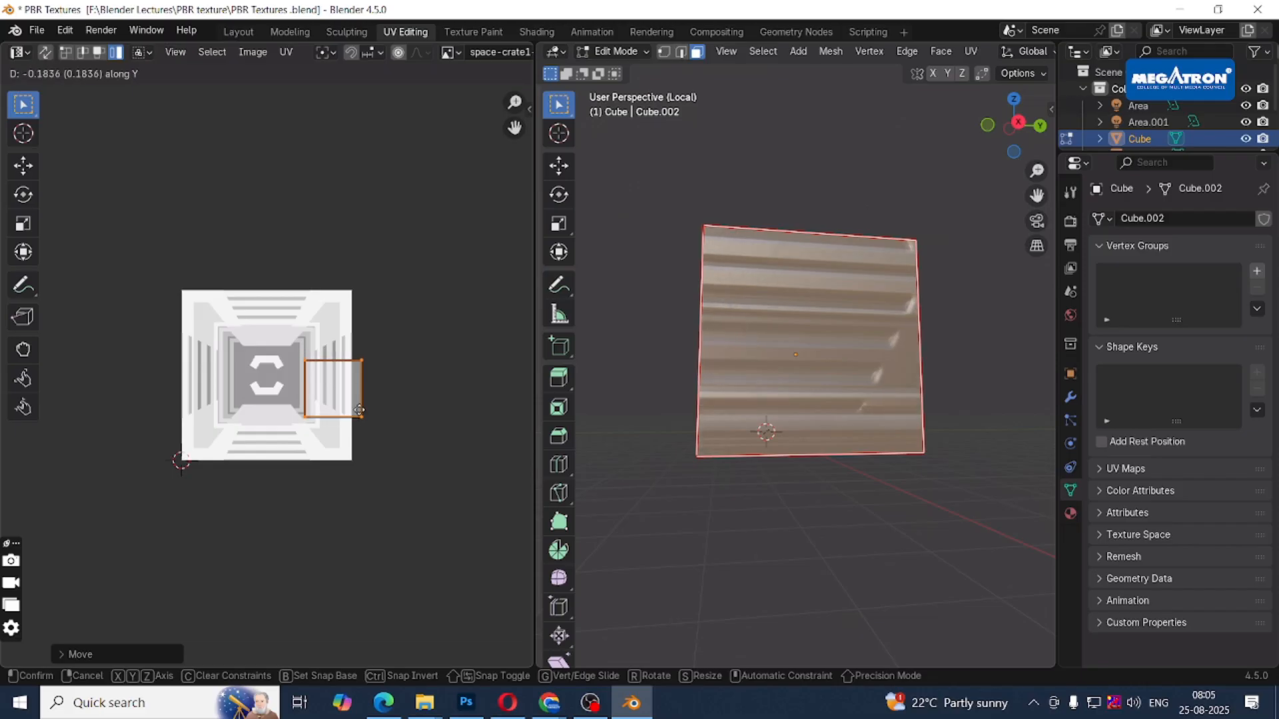
pyautogui.click(358, 395)
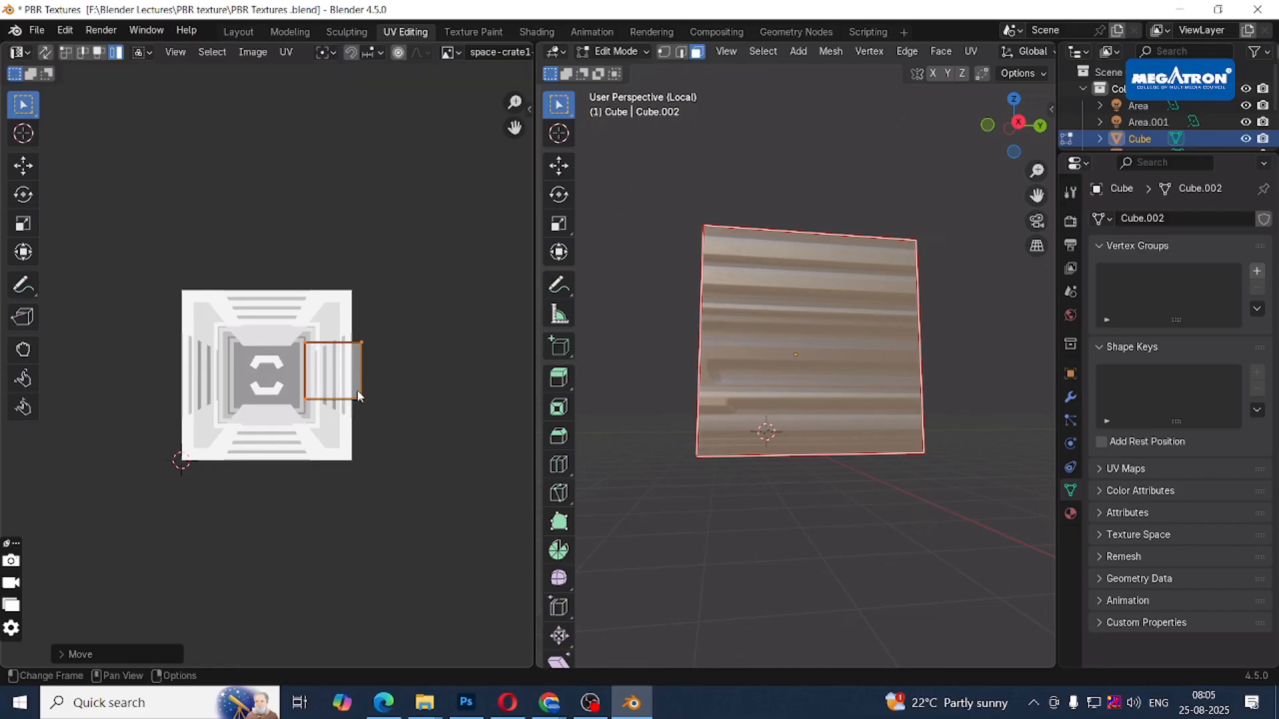
# Save the file and return the cube to Object Mode.
pyautogui.moveTo(895, 432); pyautogui.dragTo(733, 466, button='middle')
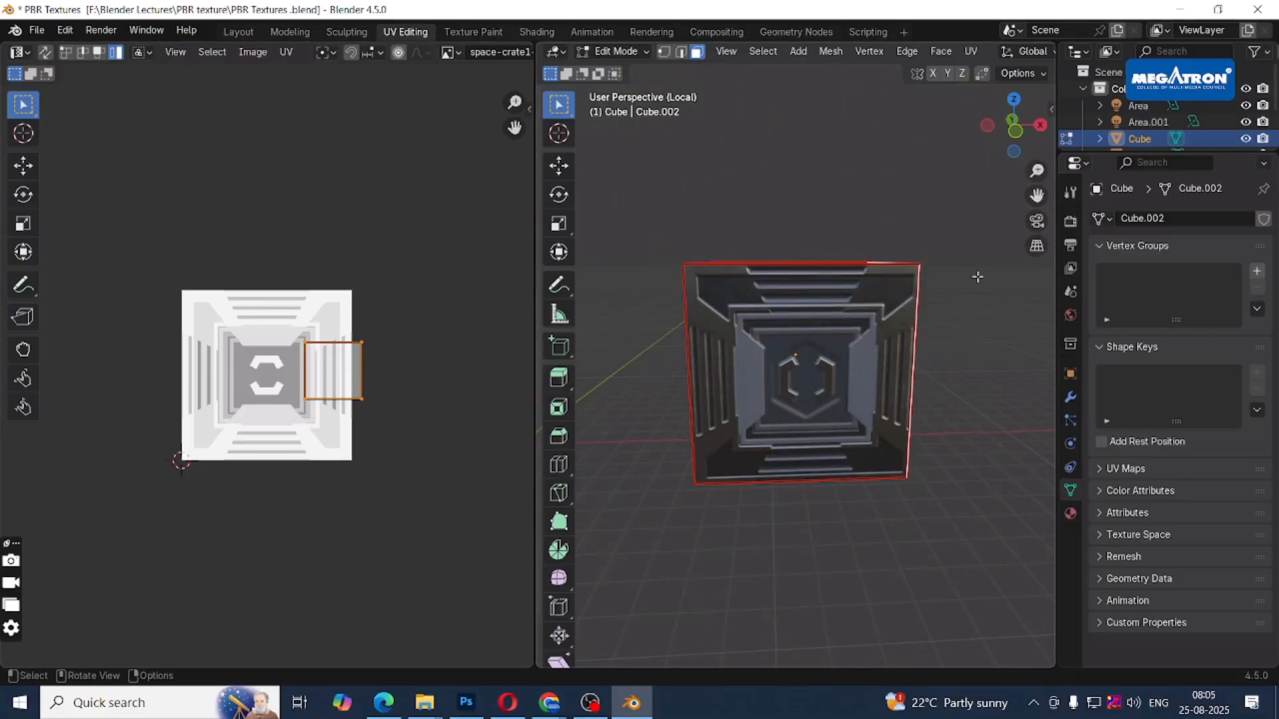
pyautogui.hotkey('ctrl', 's')
pyautogui.press('Tab')
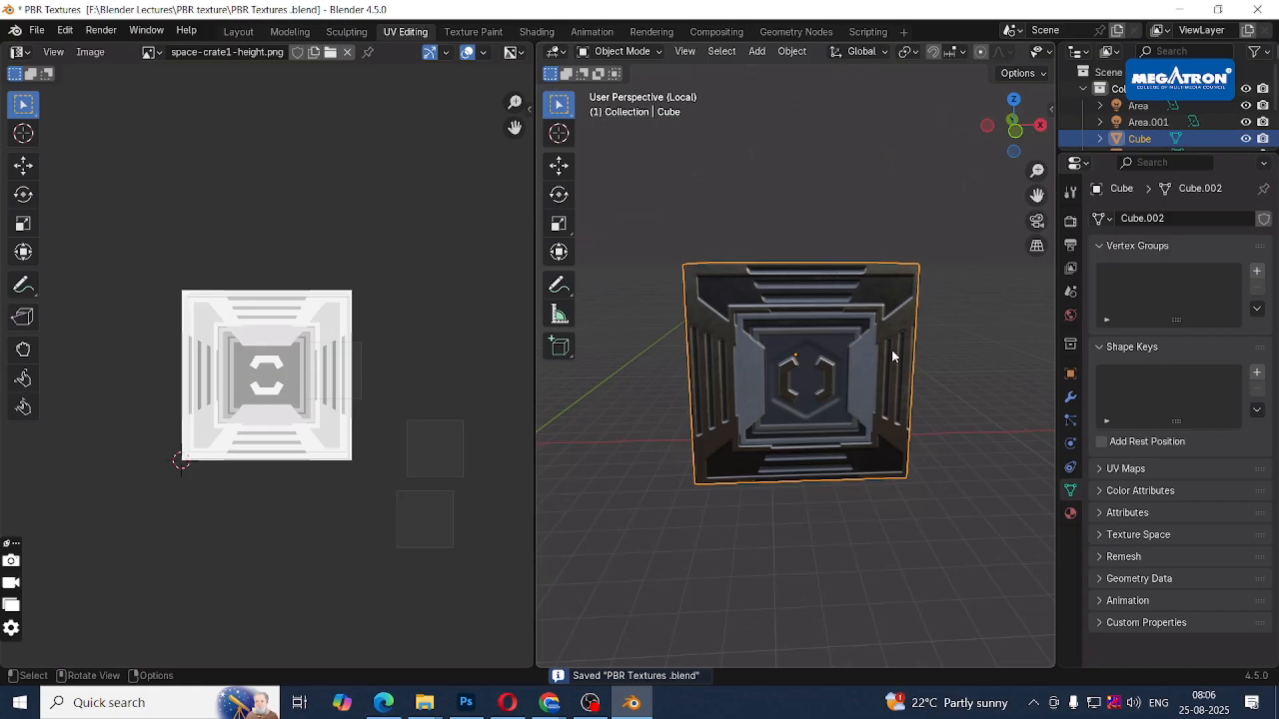
# Leave the cube's local view, select the wood-textured plane and save the file.
pyautogui.press('KP_Divide')
pyautogui.press('KP_Divide')
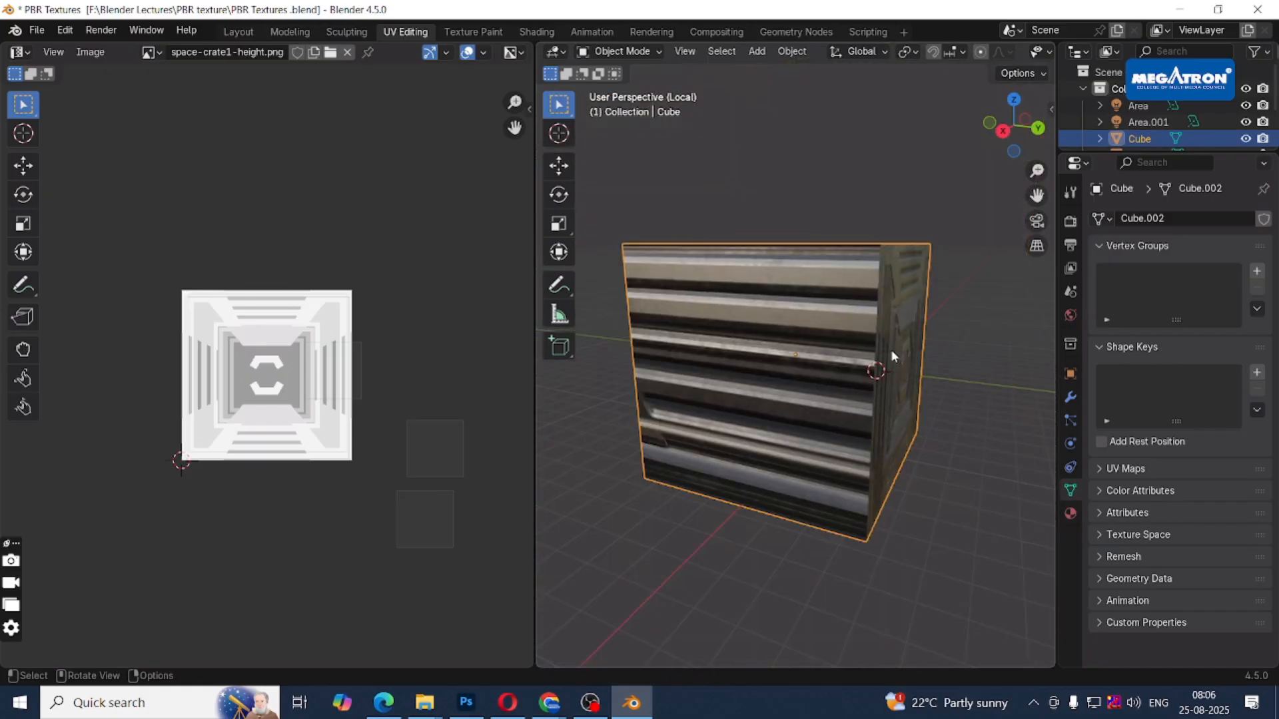
pyautogui.press('KP_Divide')
pyautogui.moveTo(921, 374); pyautogui.dragTo(790, 391, button='middle')
pyautogui.click(773, 378)
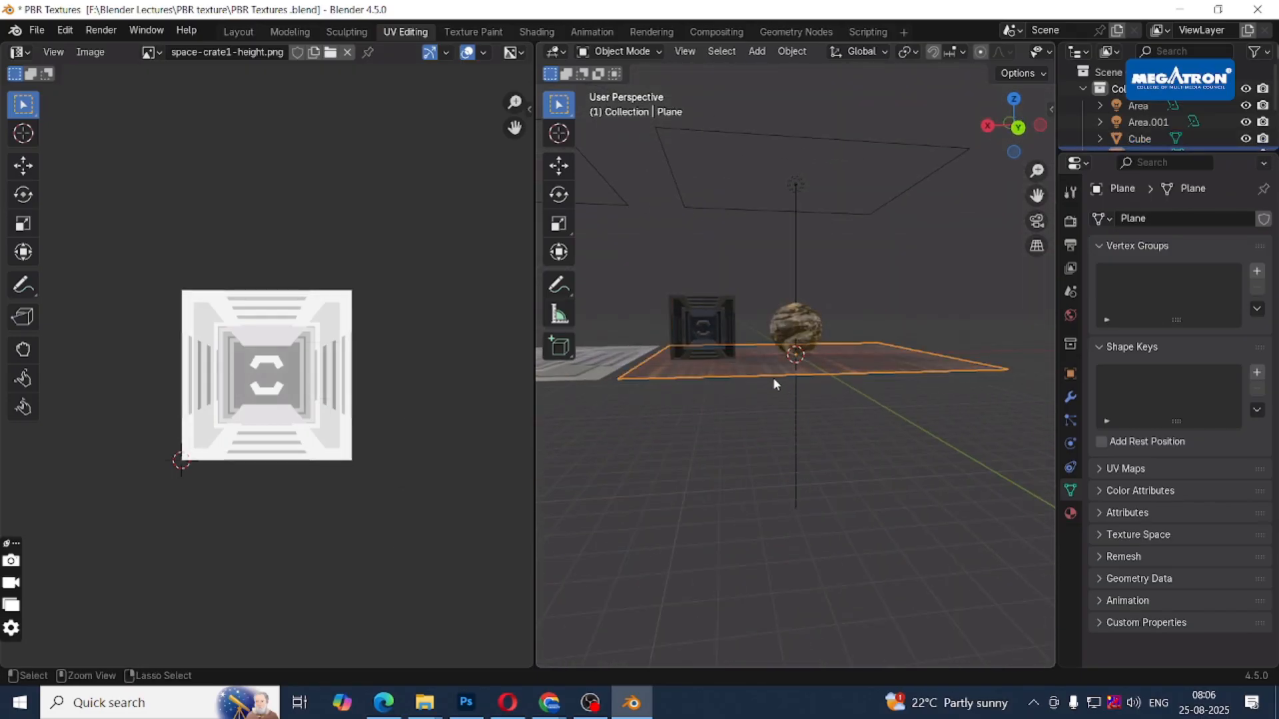
pyautogui.hotkey('ctrl', 's')
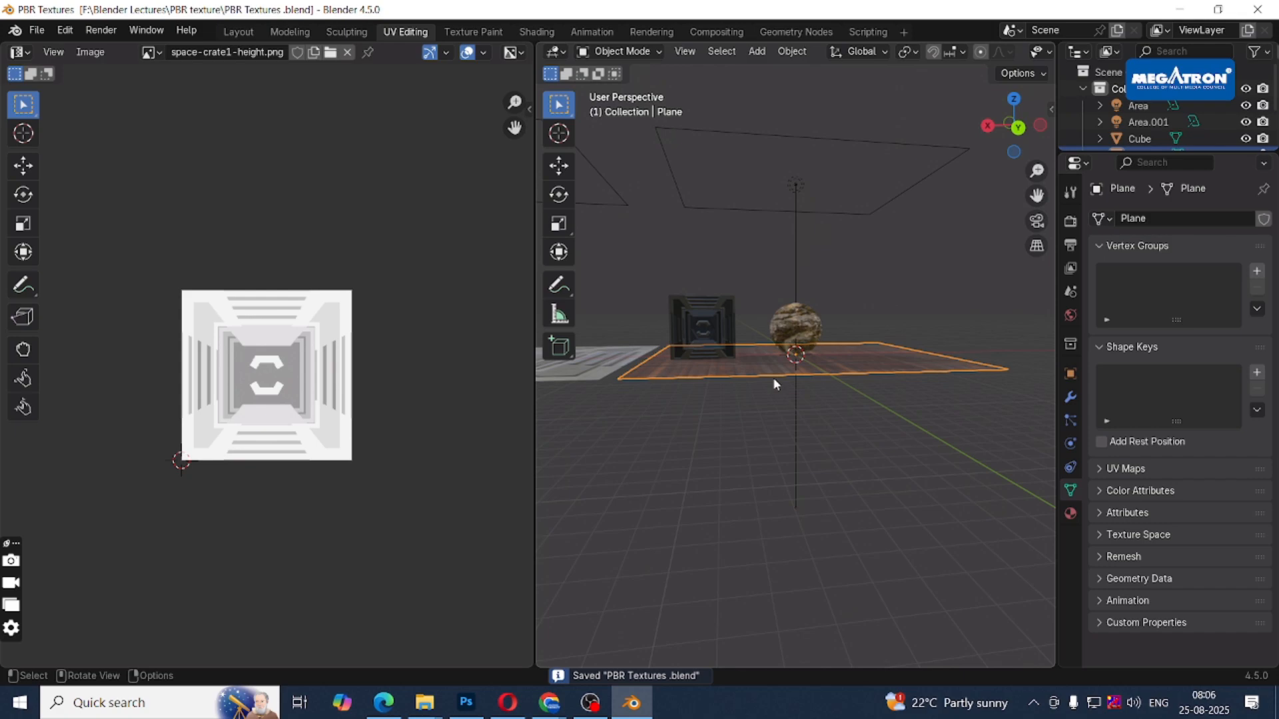
# Check in the add-on preferences that Node Wrangler is enabled, and close the preferences.
pyautogui.moveTo(779, 382); pyautogui.dragTo(720, 408, button='middle')
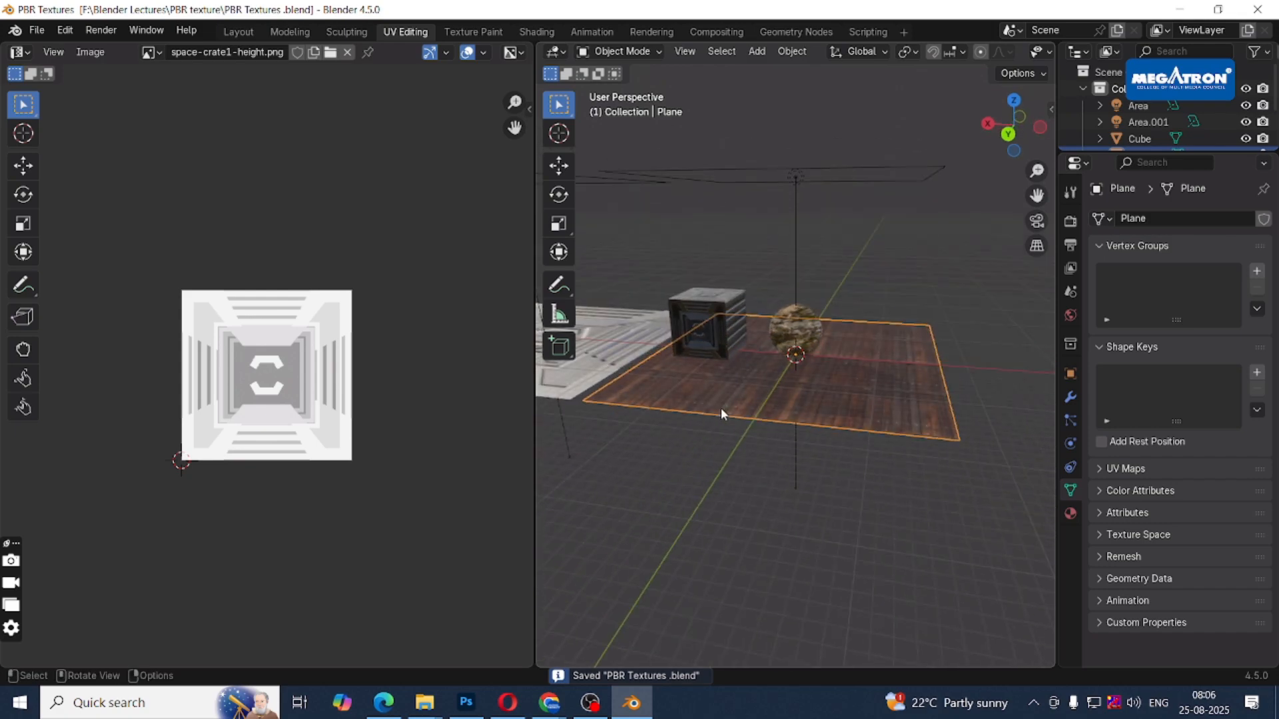
pyautogui.click(64, 29)
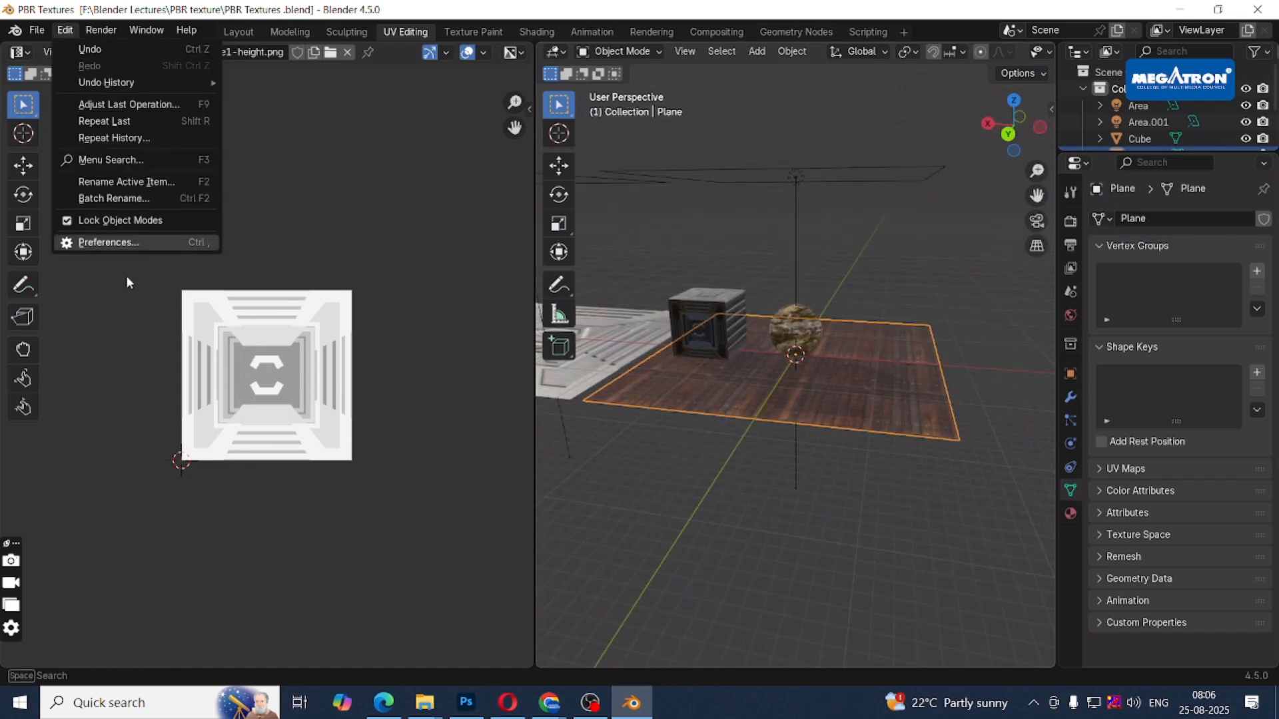
pyautogui.click(132, 248)
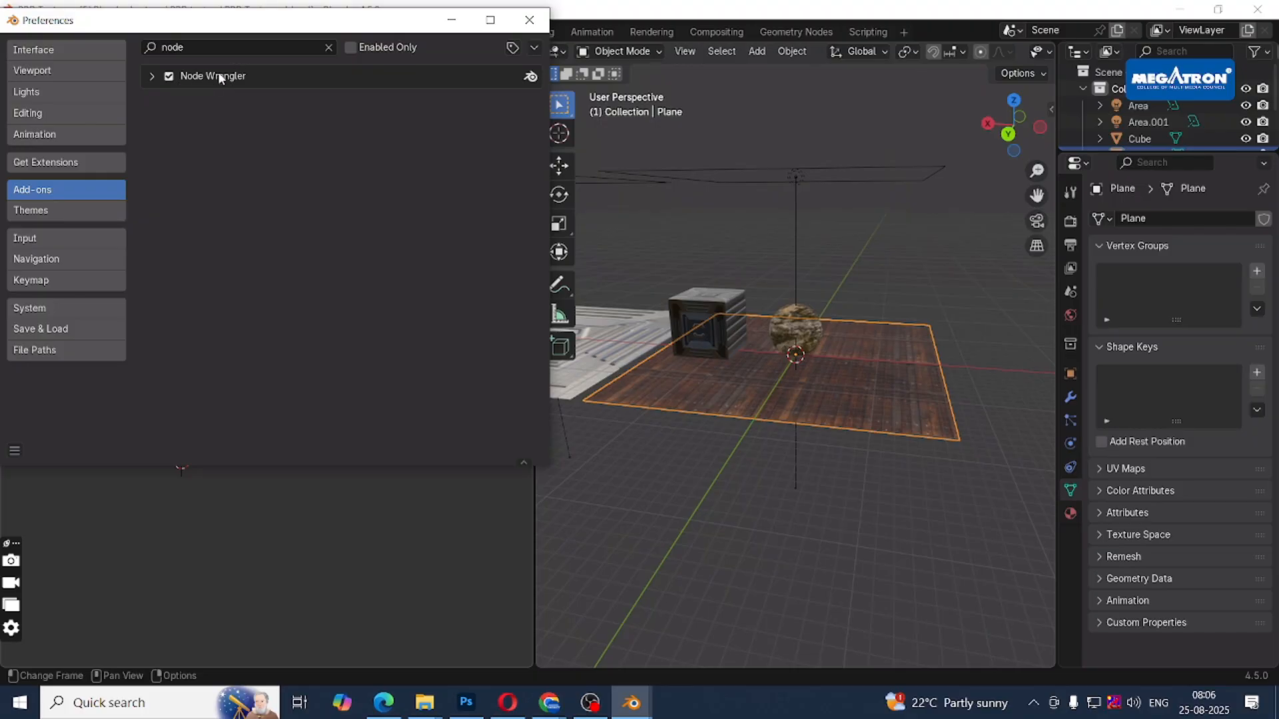
pyautogui.click(529, 19)
# Save the PBR Textures file and review the textured planes, cube and sphere together.
pyautogui.moveTo(673, 323); pyautogui.dragTo(789, 370, button='middle')
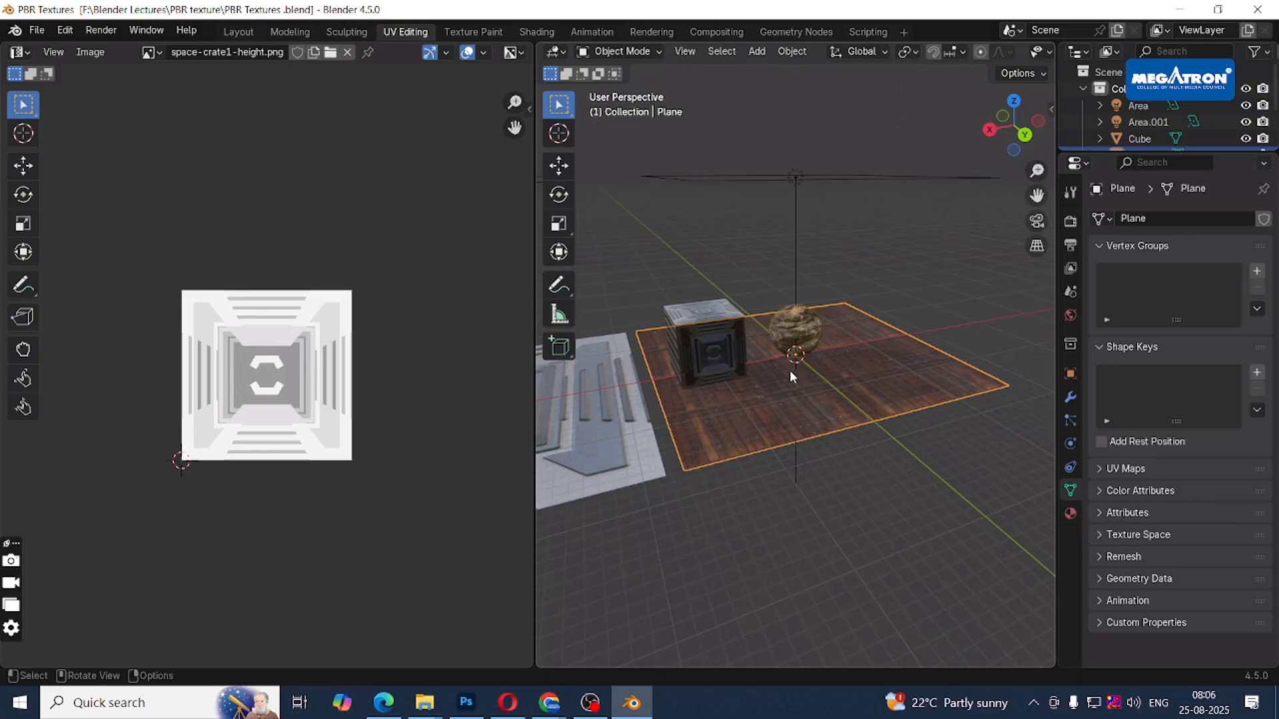
pyautogui.hotkey('ctrl', 's')
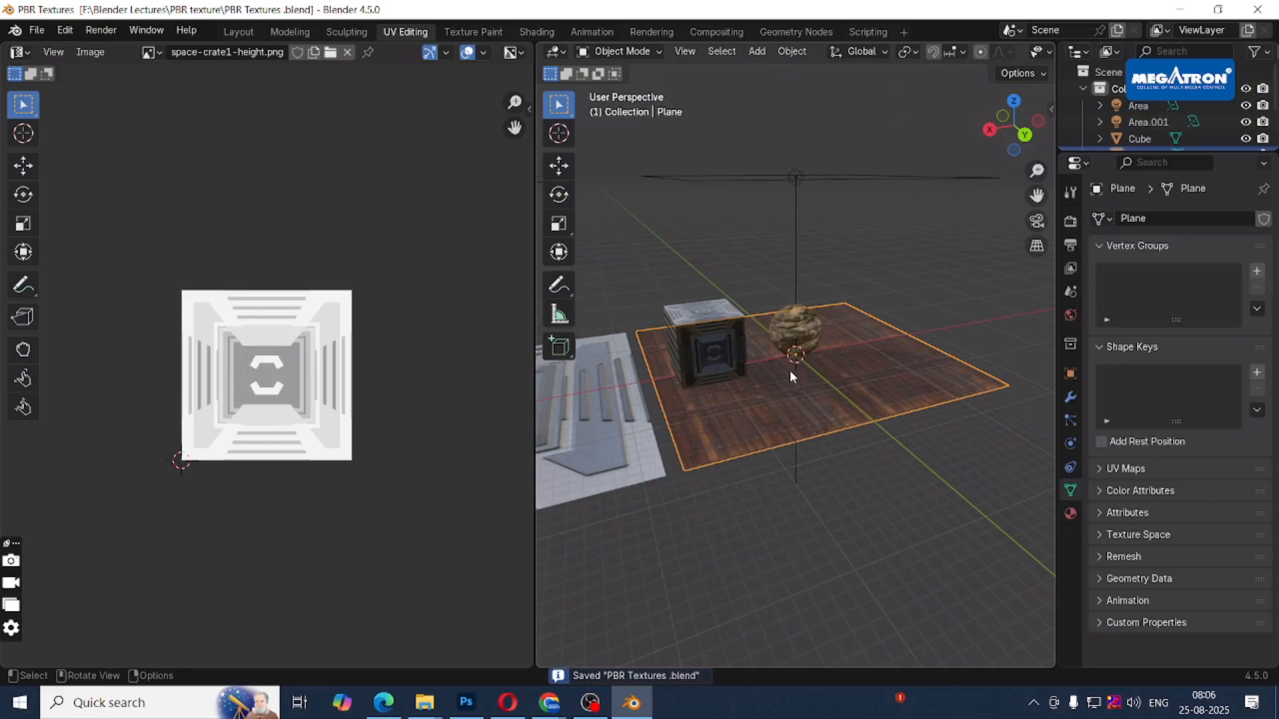
pyautogui.moveTo(789, 369); pyautogui.dragTo(840, 421, button='middle')
pyautogui.hotkey('ctrl', 's')
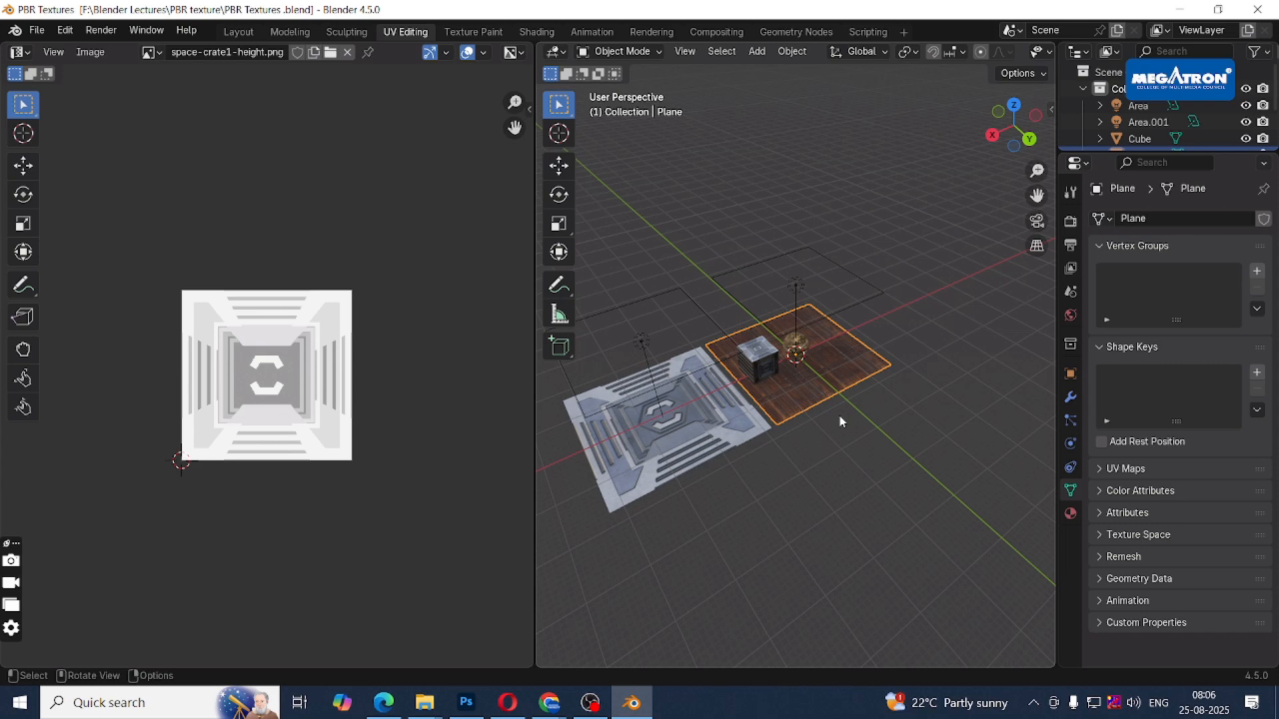
pyautogui.scroll(5, 736, 402)
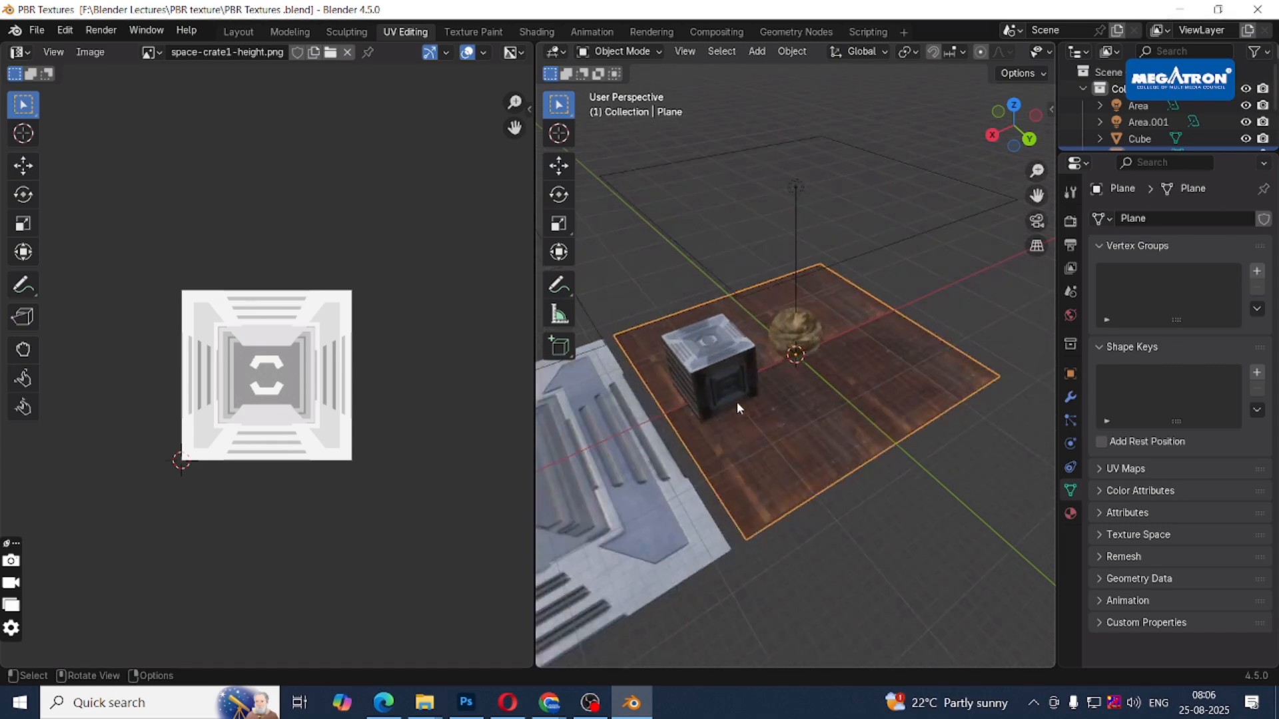
pyautogui.hotkey('ctrl', 's')
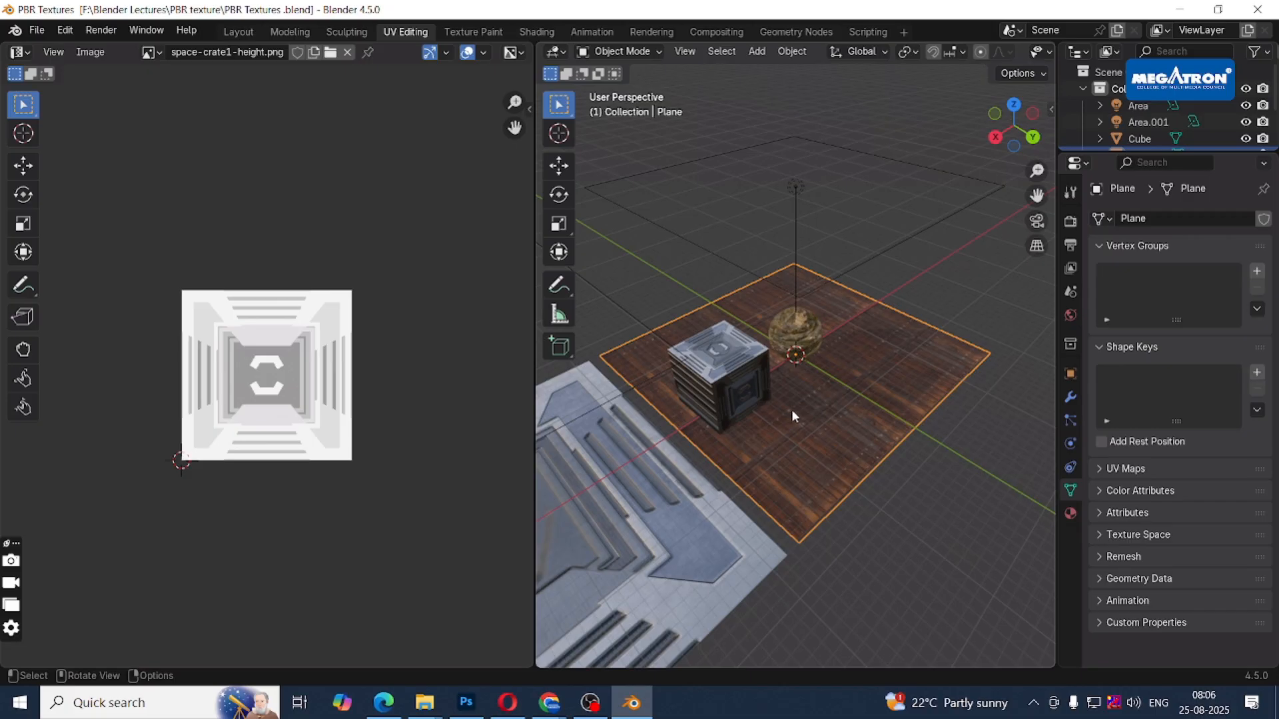
pyautogui.scroll(-3, 791, 409)
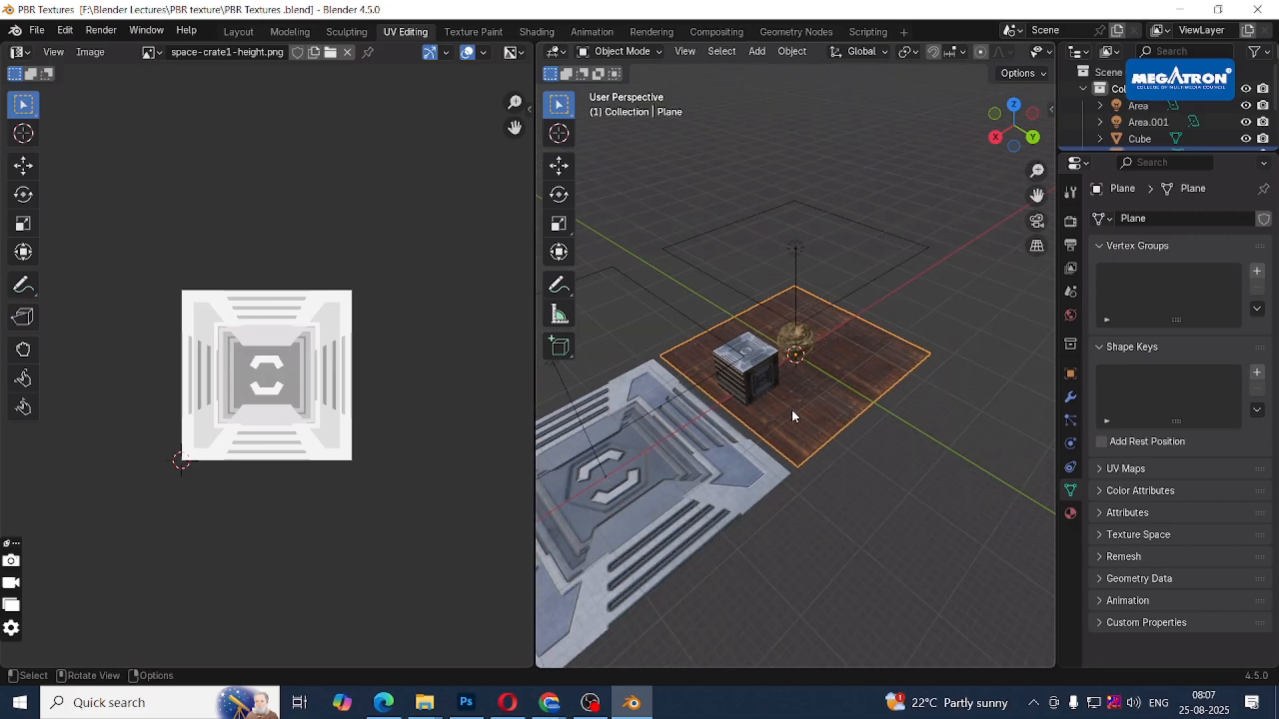